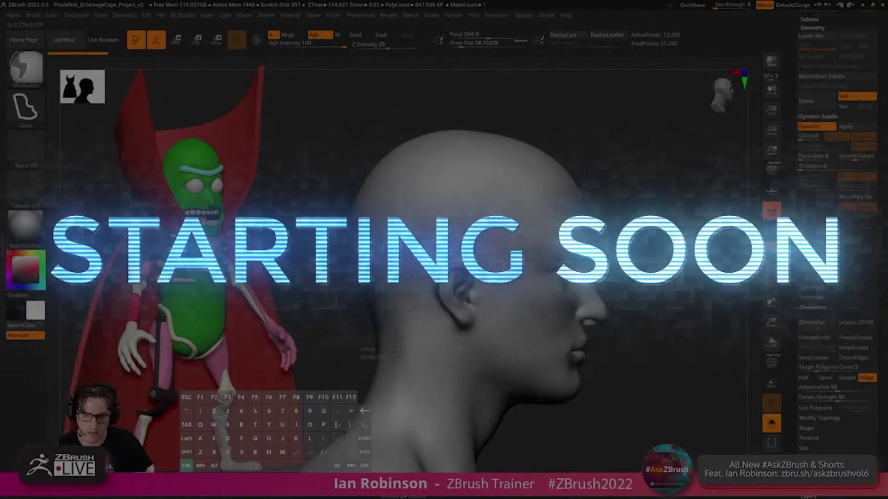
click(809, 198)
click(812, 28)
click(818, 58)
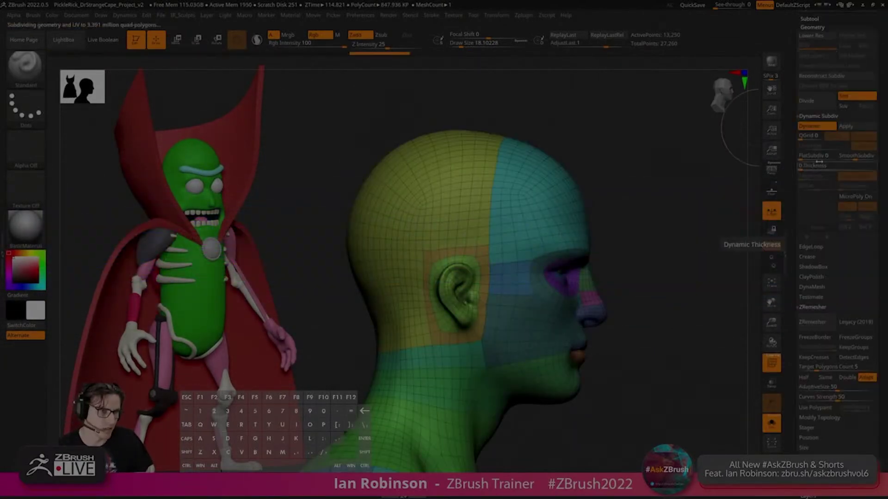
mouse_move(648, 168)
alt+mouse_down()
mouse_move(470, 300)
mouse_move(591, 250)
mouse_move(533, 200)
mouse_move(667, 309)
alt+mouse_up()
click(809, 19)
key(b)
key(m)
key(v)
key(b)
key(d)
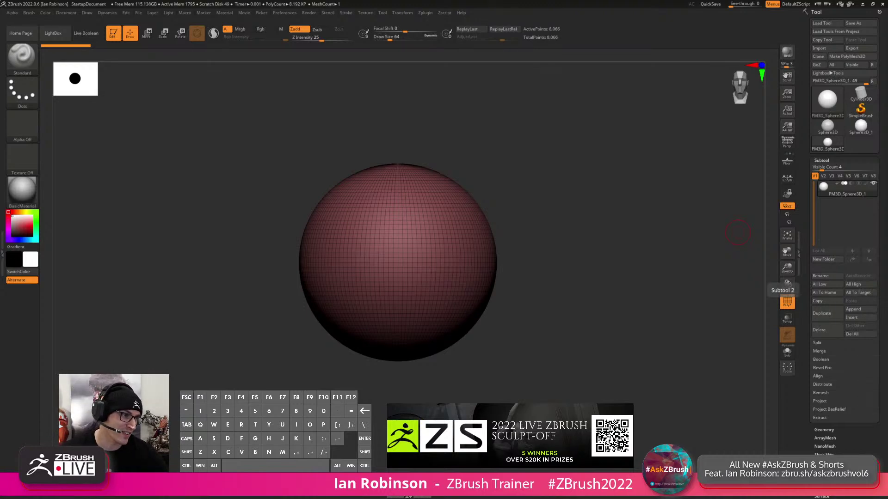
key(z)
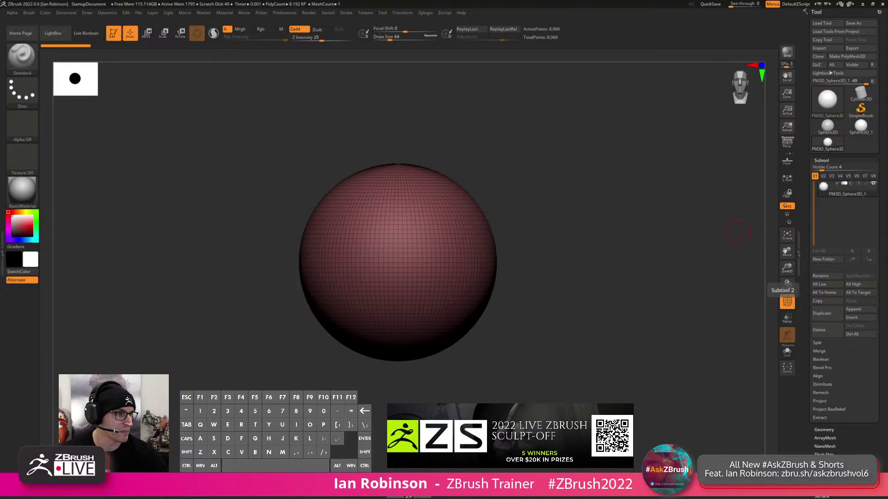
Switch to the browser, open the Sculpt-Off page of zbrushsummit.com and read the challenge description and application form.
drag(723, 65, 384, 21)
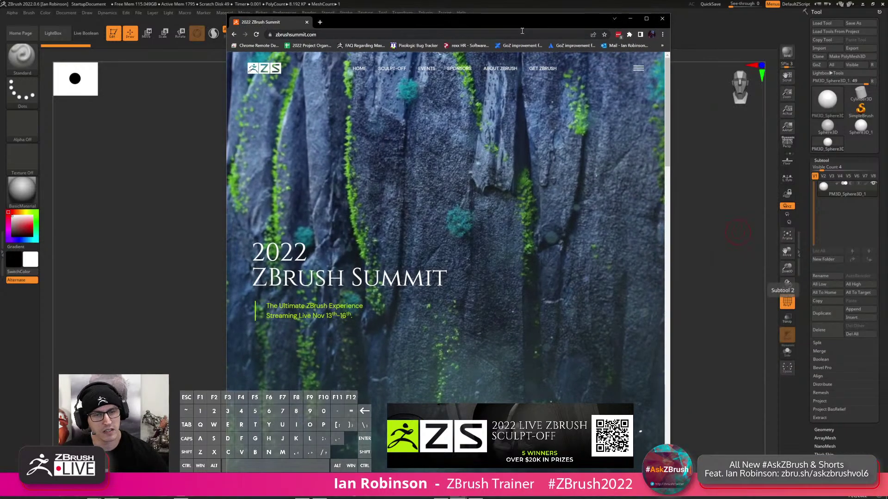
click(646, 18)
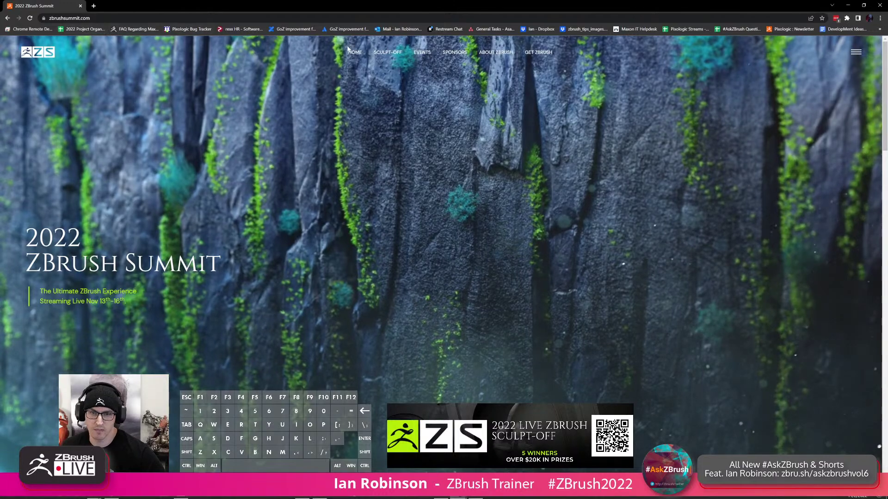
click(387, 52)
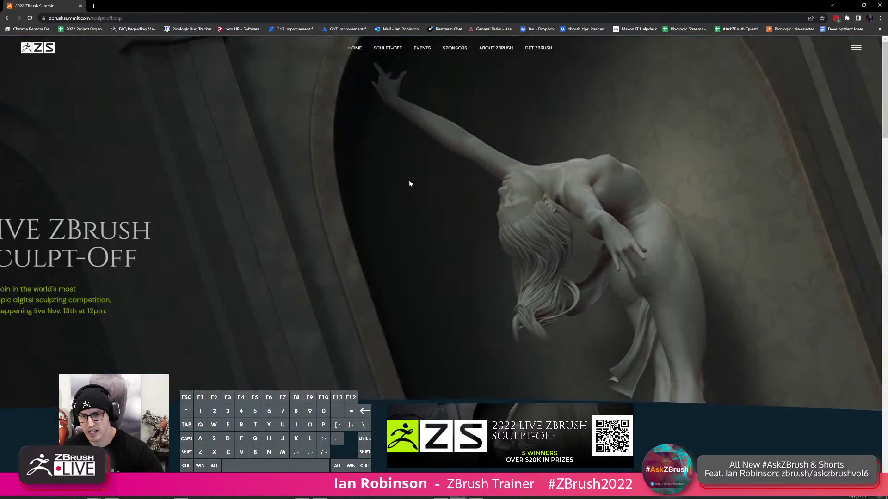
scroll(435, 197, down, 8)
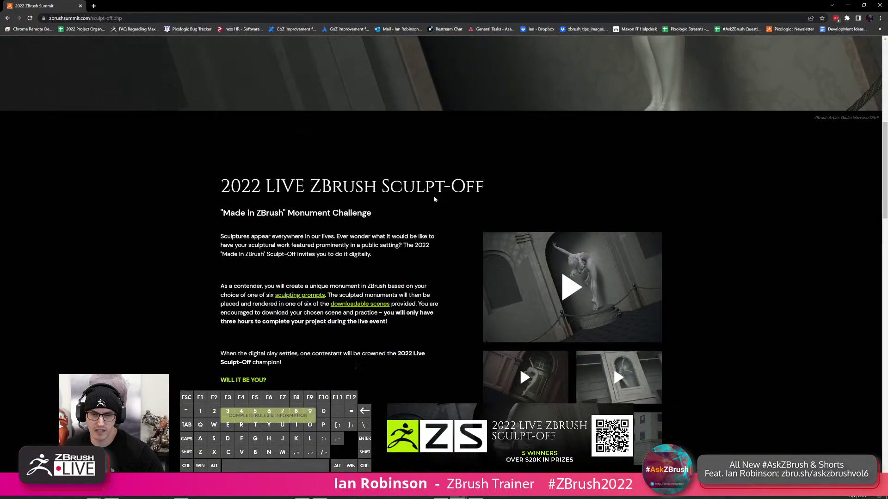
scroll(435, 199, down, 1)
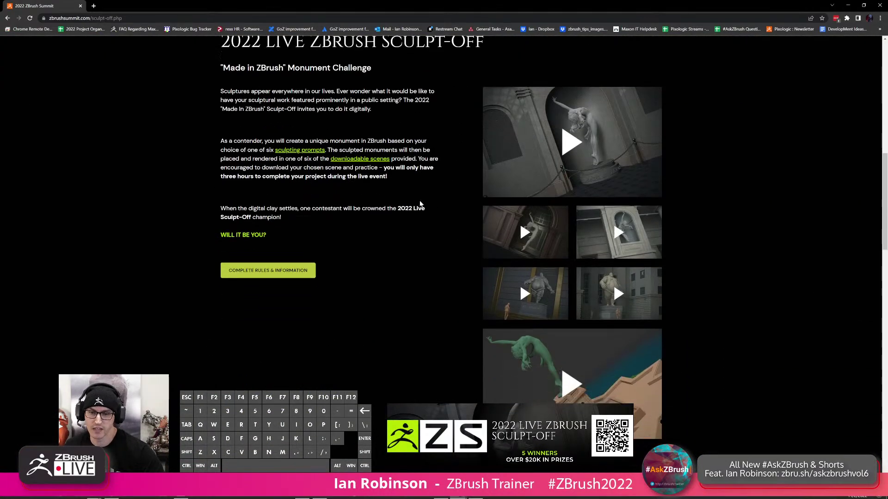
scroll(401, 216, down, 3)
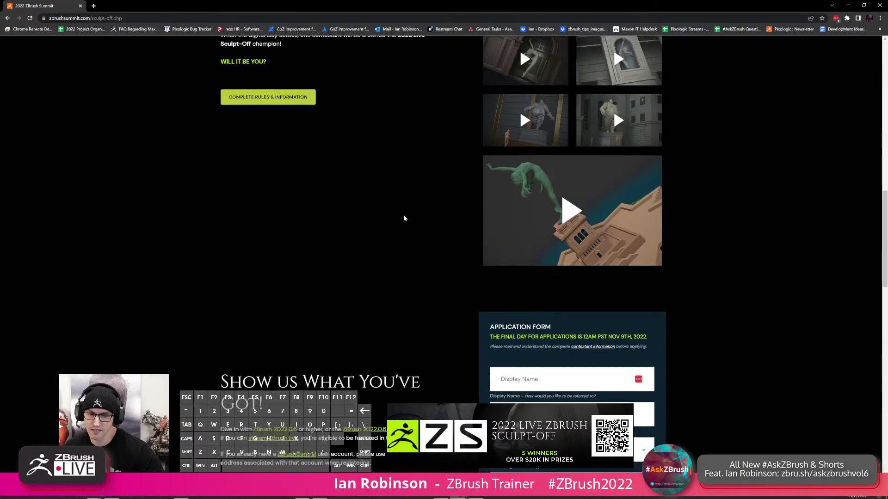
scroll(560, 169, up, 3)
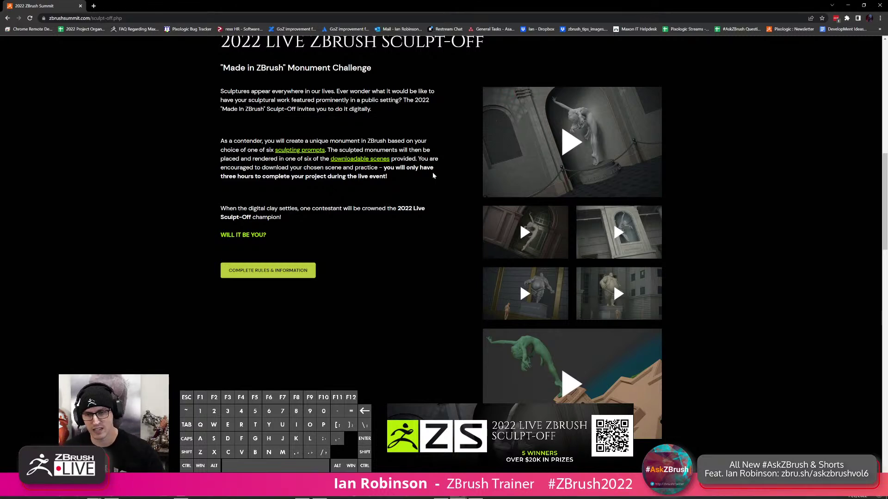
scroll(399, 191, down, 15)
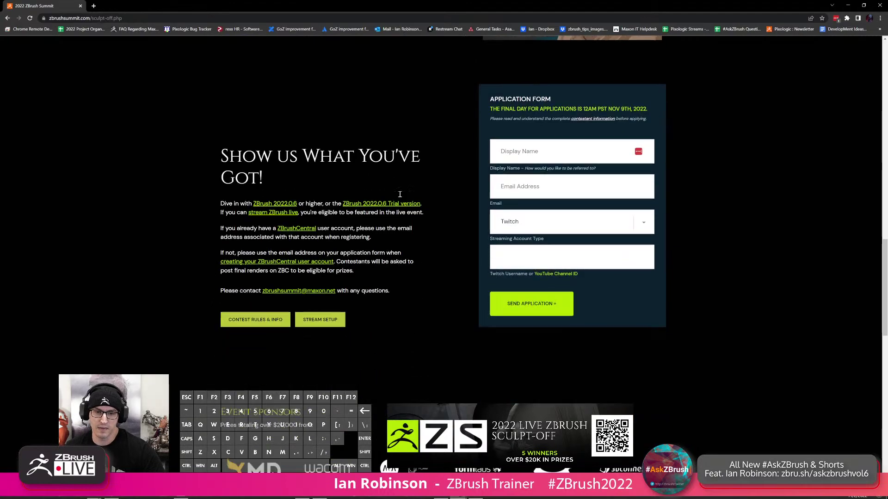
scroll(400, 192, up, 5)
scroll(401, 192, up, 10)
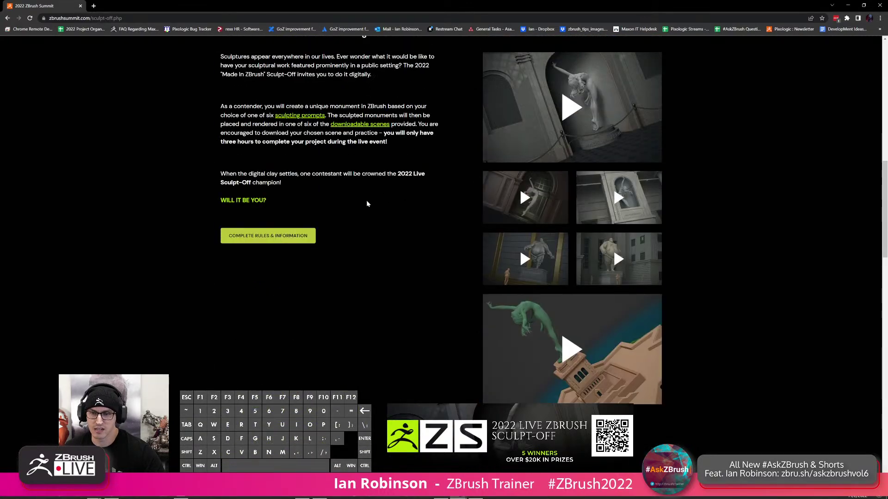
Open the complete Sculpt-Off rules and information and review the downloadable scenes and sculpting prompts.
click(284, 237)
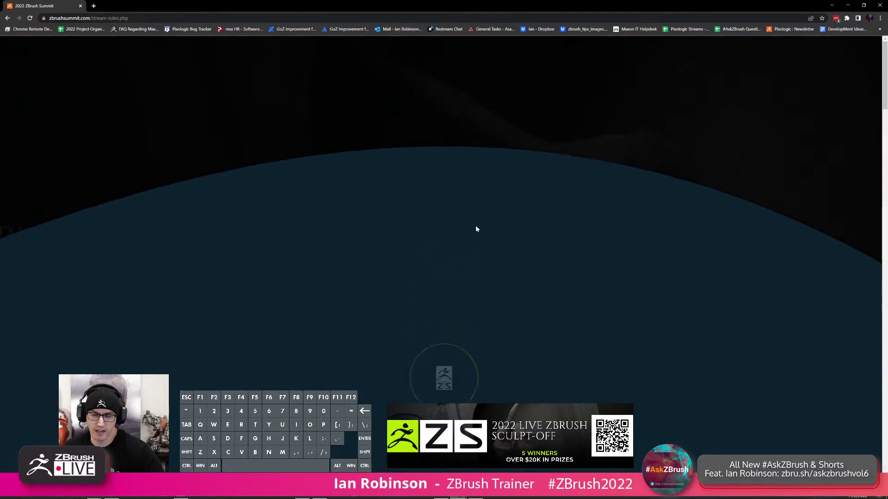
scroll(473, 227, down, 8)
scroll(472, 228, down, 6)
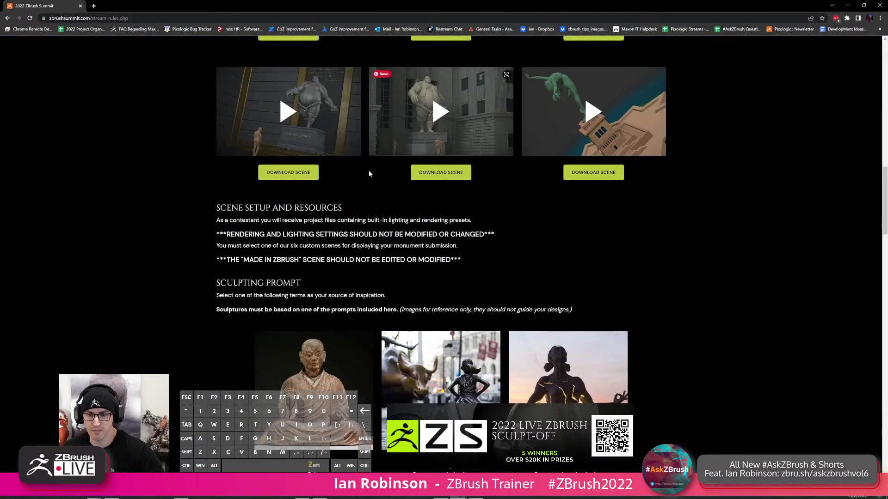
scroll(382, 246, down, 3)
scroll(382, 246, down, 2)
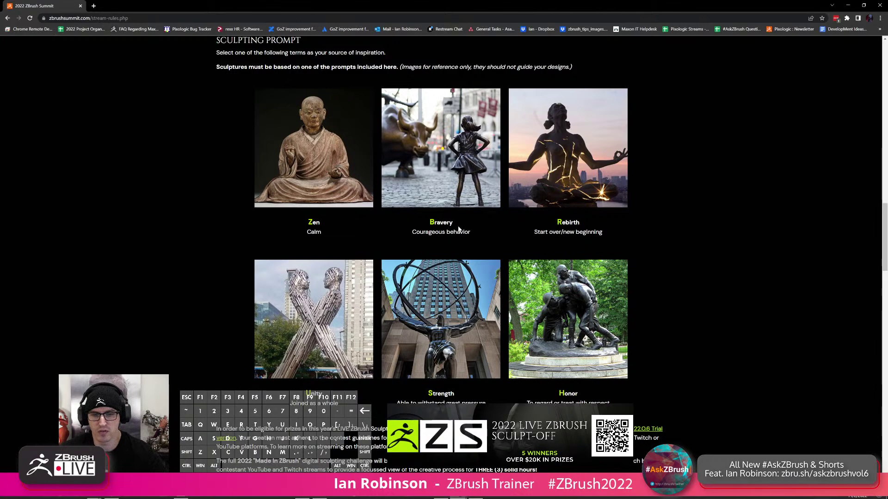
scroll(442, 222, up, 1)
scroll(441, 222, up, 6)
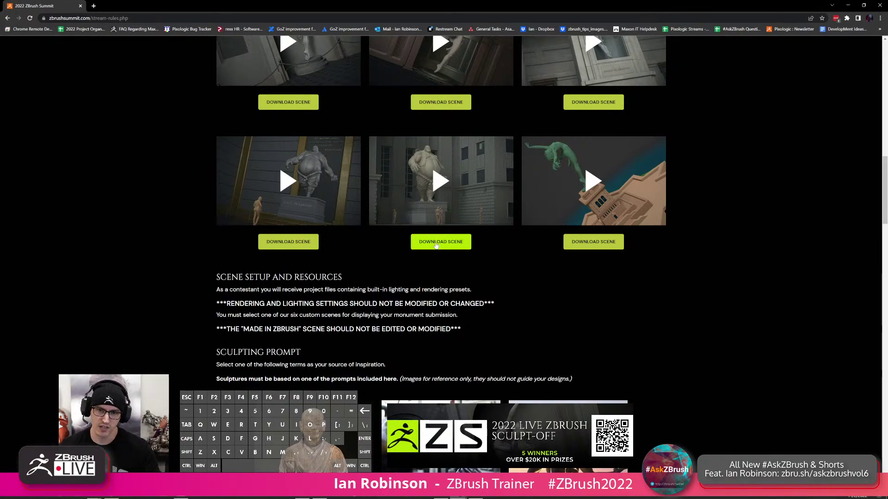
scroll(421, 233, up, 8)
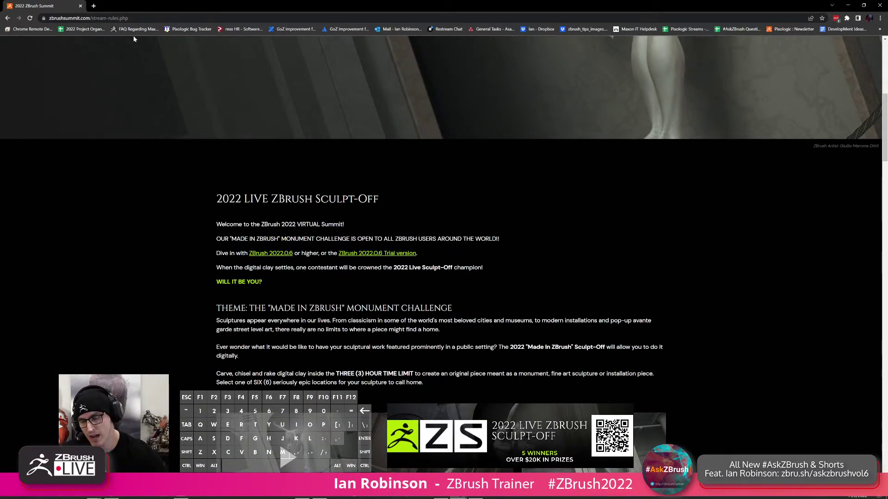
scroll(407, 160, up, 1)
scroll(408, 160, up, 8)
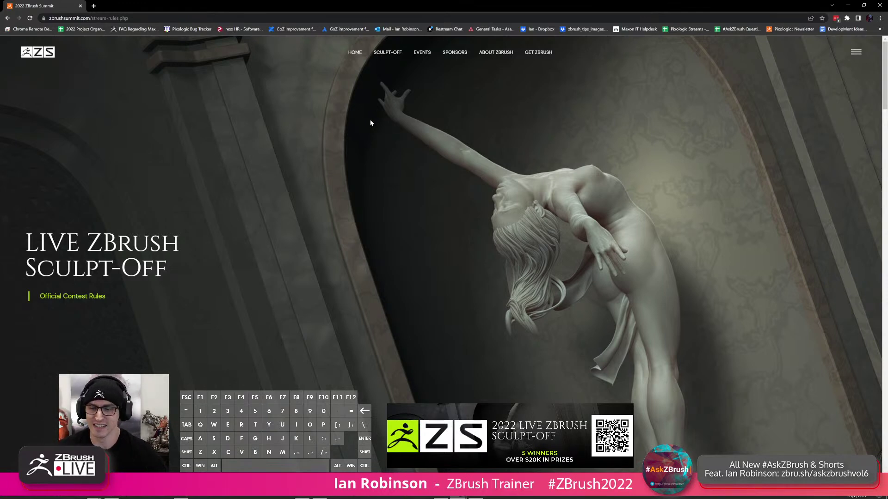
Open the summit's Events page, then return to ZBrush.
click(422, 52)
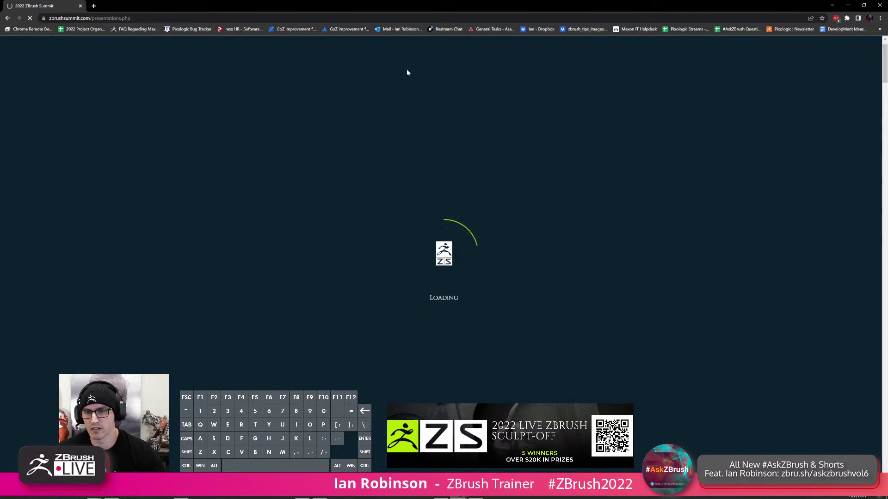
click(848, 6)
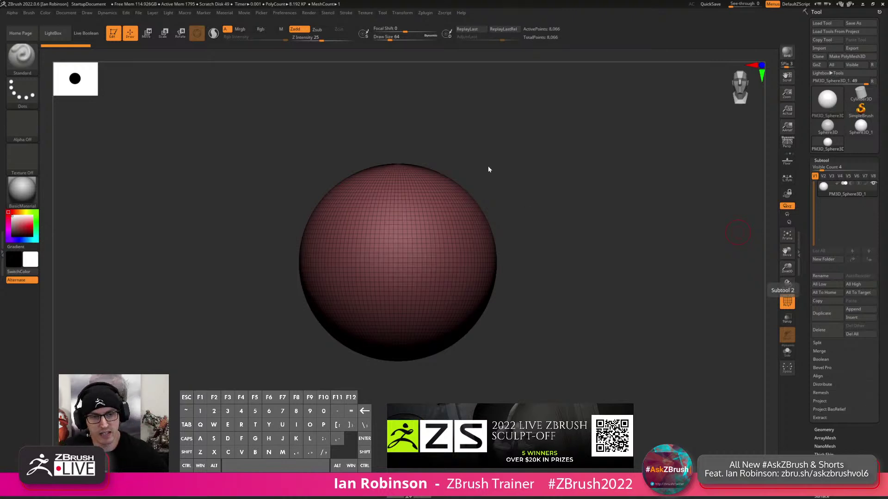
Cycle the CamView navigation model in the preferences until the skull is shown.
drag(739, 89, 746, 86)
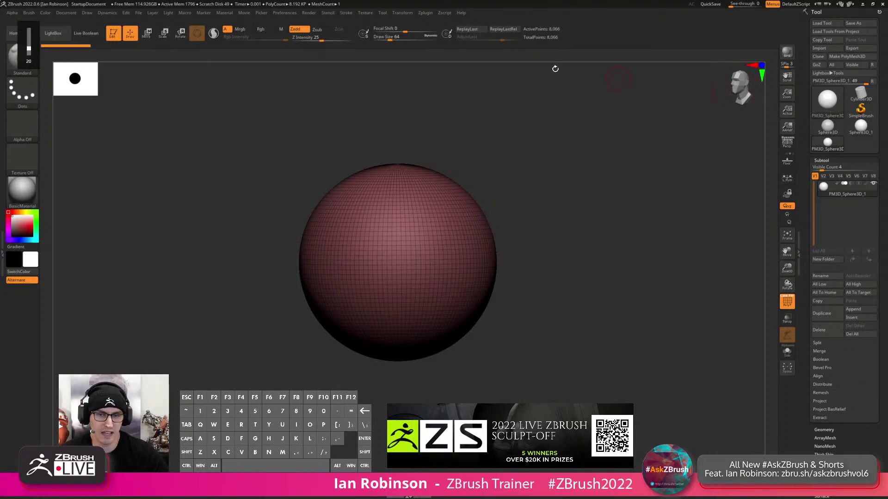
click(285, 13)
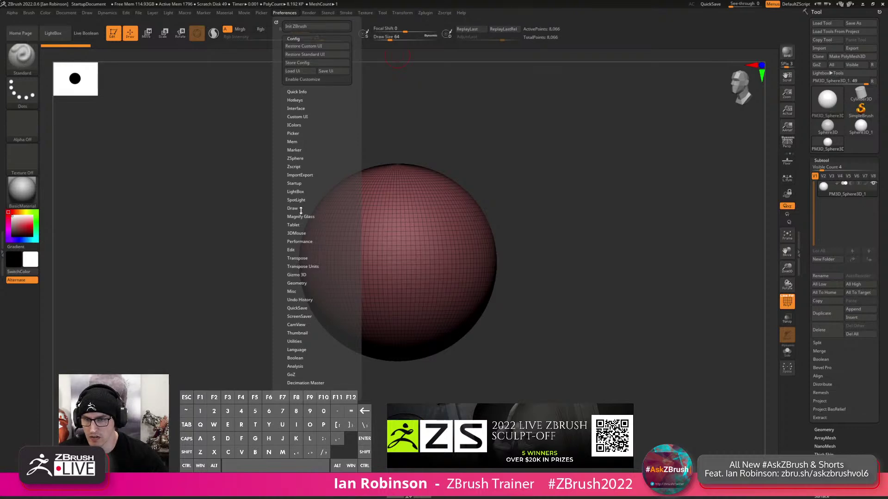
click(300, 325)
click(310, 296)
click(311, 296)
click(310, 296)
click(312, 296)
click(312, 296)
click(313, 296)
click(312, 295)
click(312, 296)
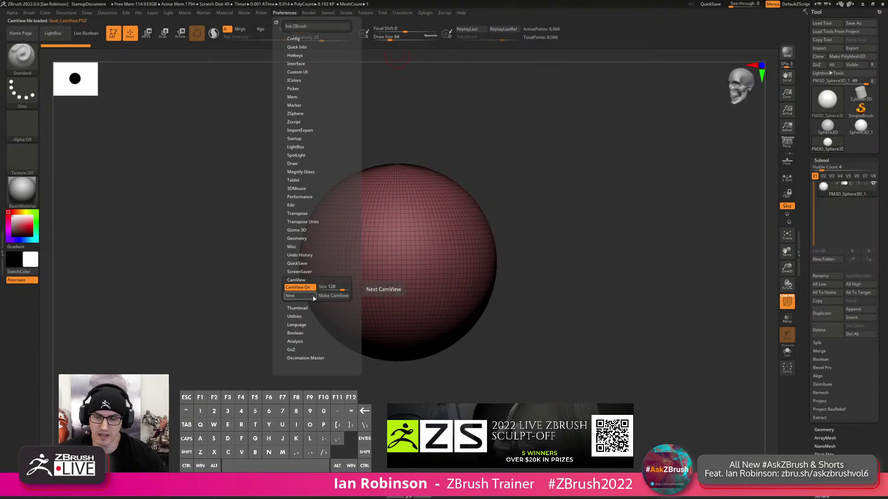
Enlarge the skull CamView model to size 226 and check how it follows the sphere's orientation.
drag(341, 287, 347, 290)
drag(752, 165, 673, 152)
drag(553, 189, 590, 175)
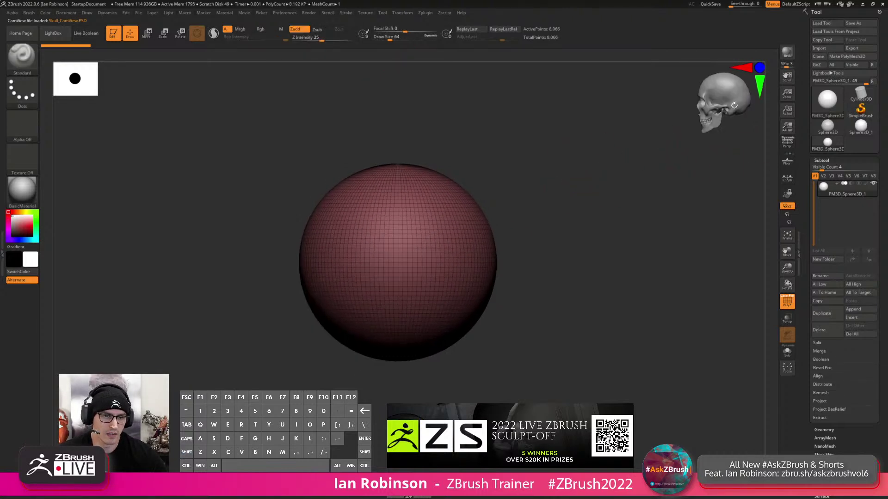
mouse_move(638, 159)
mouse_down()
mouse_move(665, 156)
mouse_move(636, 163)
mouse_up()
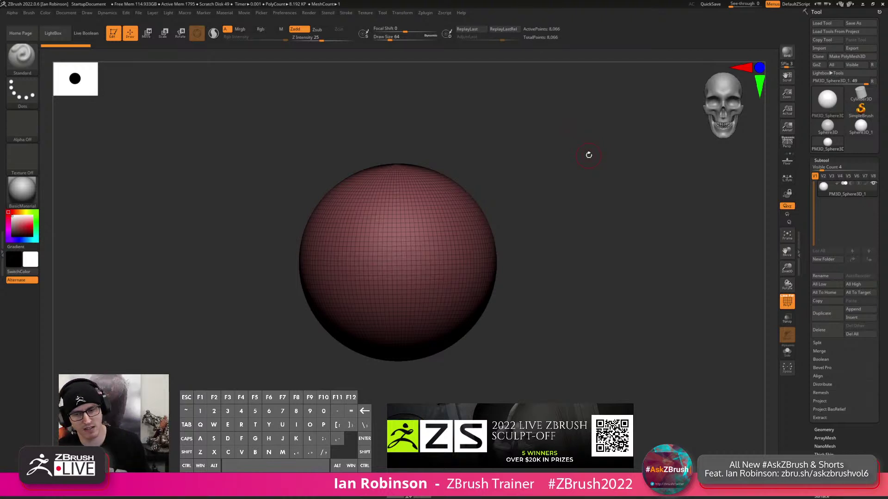
mouse_move(538, 190)
shift+mouse_down()
mouse_move(565, 178)
mouse_move(586, 216)
mouse_move(588, 202)
mouse_move(606, 194)
mouse_move(583, 198)
mouse_move(600, 203)
shift+mouse_up()
Look through the Interface preferences and set the Standard brush's draw size to about 158.
key(s)
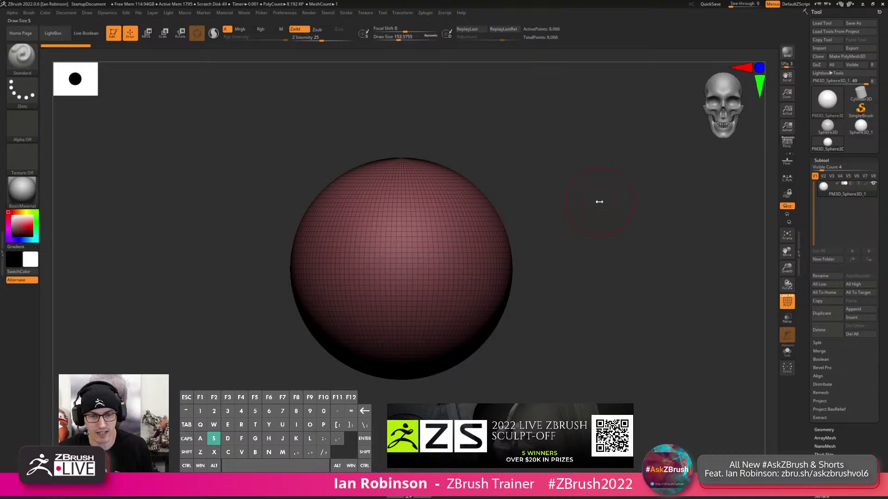
click(291, 13)
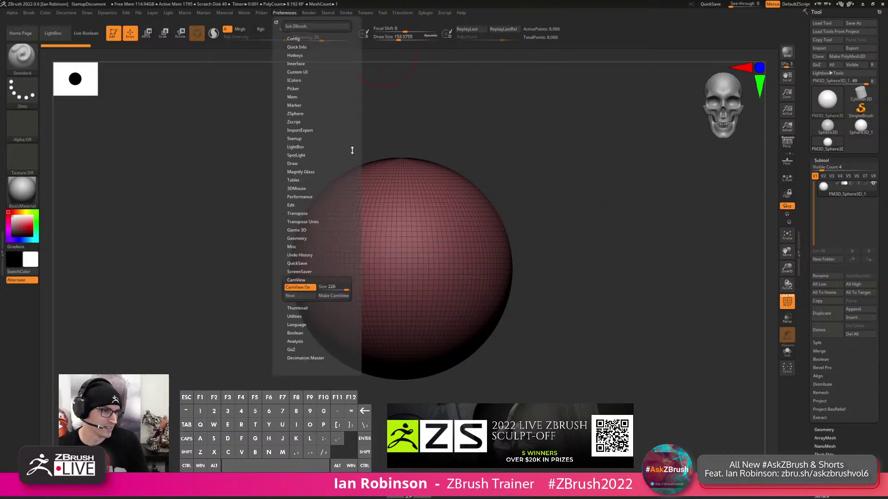
click(298, 64)
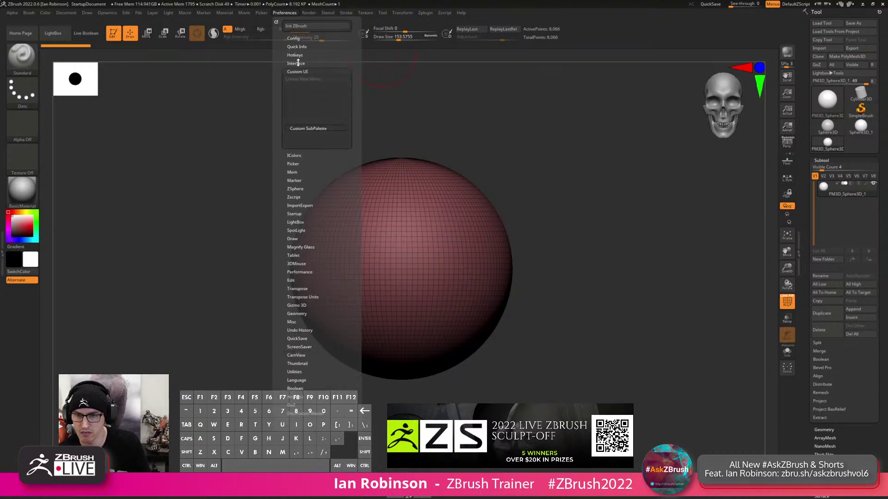
click(300, 114)
click(308, 139)
key(s)
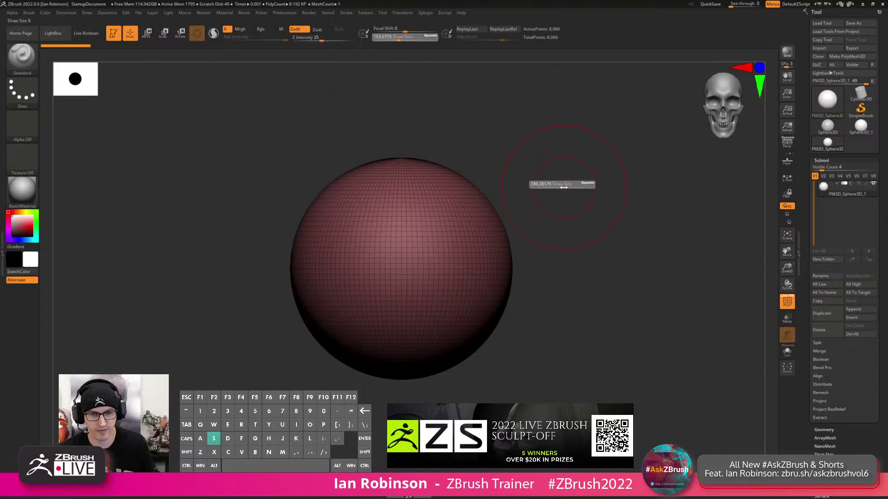
mouse_move(567, 183)
alt+mouse_down()
mouse_move(547, 195)
mouse_move(564, 186)
mouse_move(573, 163)
mouse_move(572, 176)
mouse_move(543, 187)
mouse_move(555, 181)
alt+mouse_up()
key(s)
key(s)
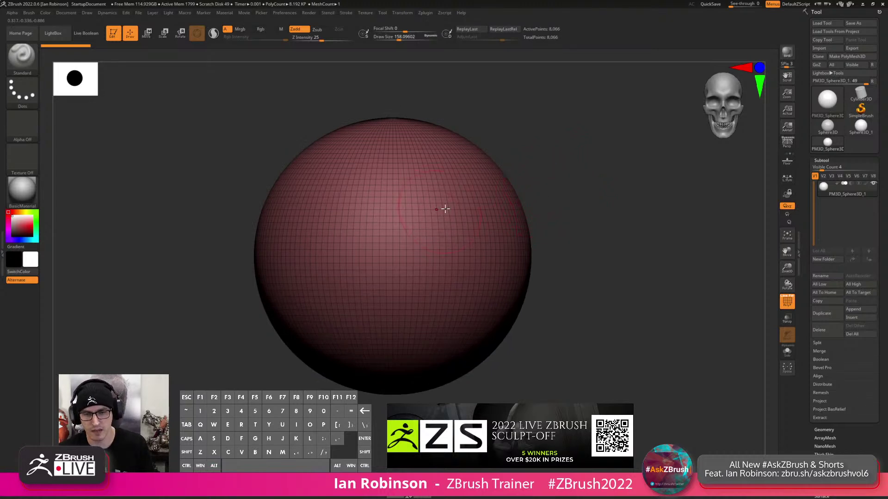
Switch from the sphere to the SimpleBrush tool, leaving edit mode, and clear the canvas.
drag(826, 157, 825, 156)
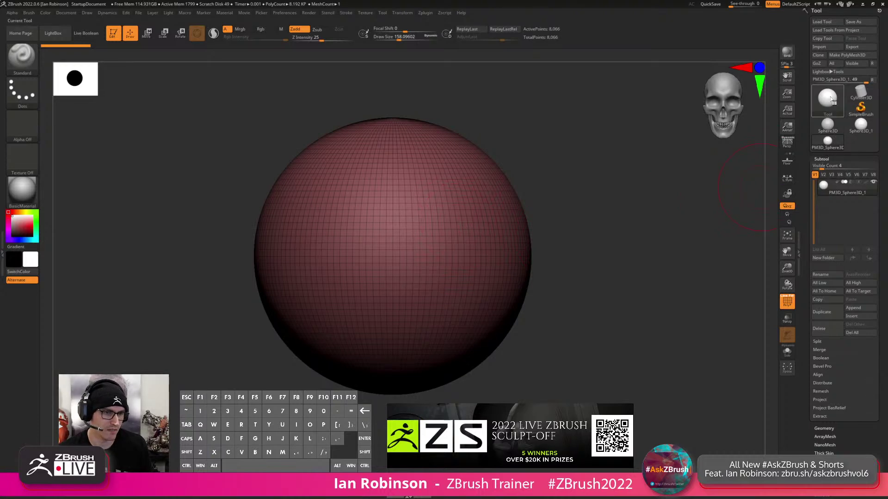
click(846, 116)
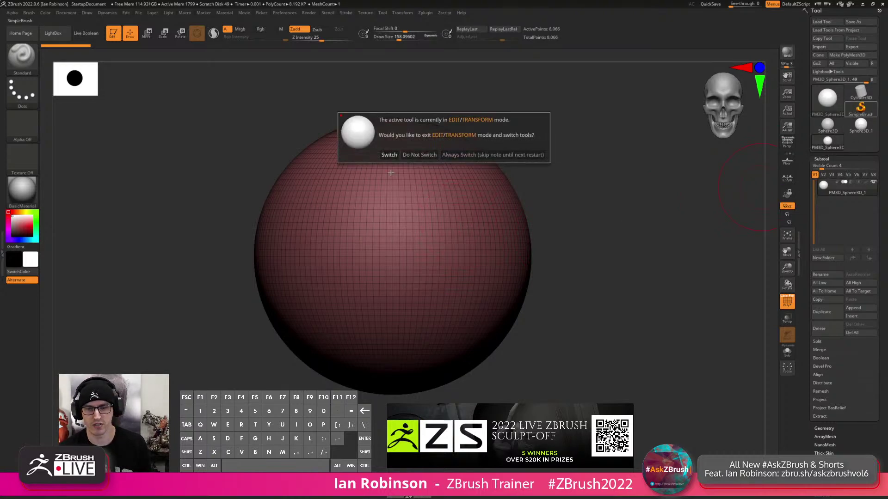
click(390, 155)
key(ctrl+n)
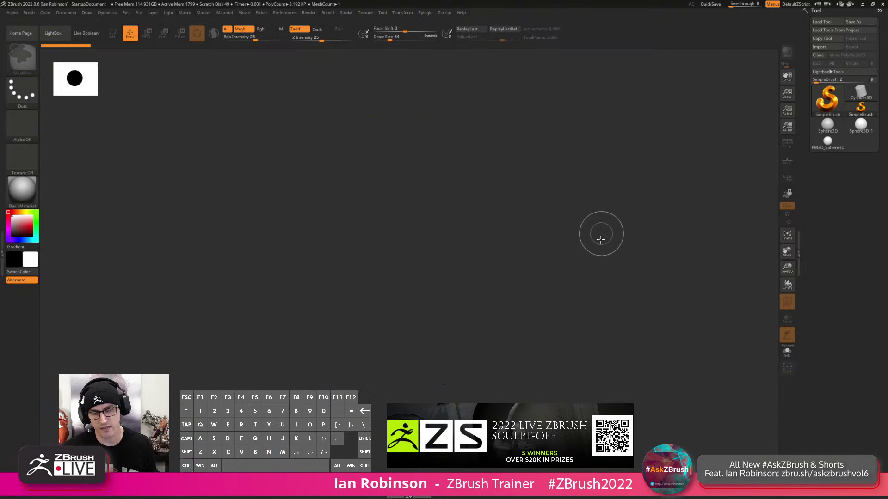
Show the LightBox project library and open the ZBrush Home Page.
key(comma)
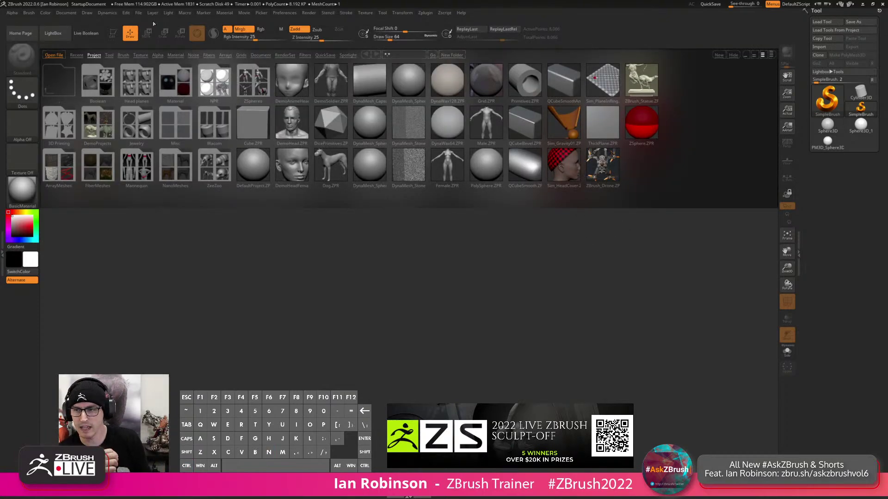
click(20, 33)
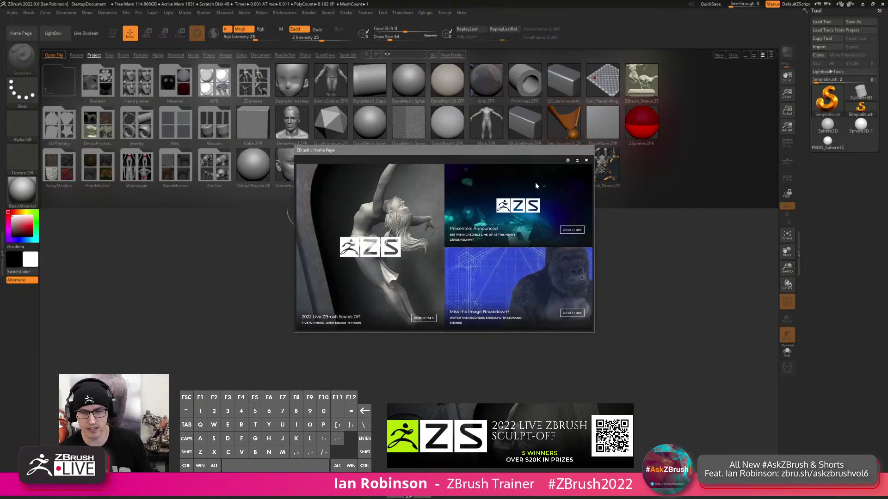
Close the Home Page window and open the DefaultProject sphere from the project library without saving the current project.
click(586, 161)
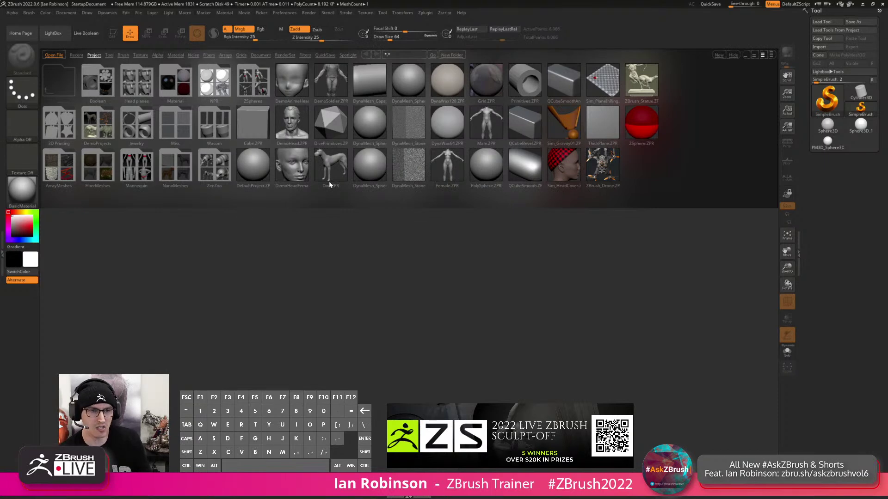
double_click(257, 172)
click(440, 271)
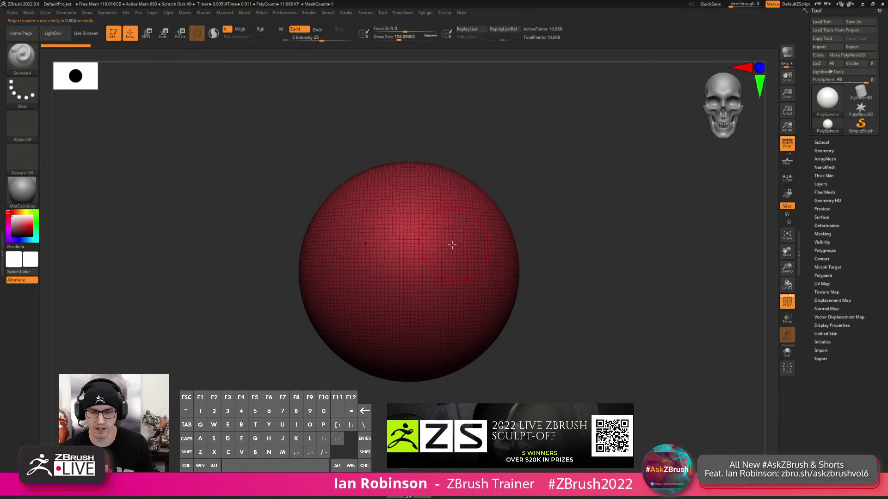
Choose the ClayBuildup brush and assign Alpha 18 to it.
key(b)
key(c)
key(b)
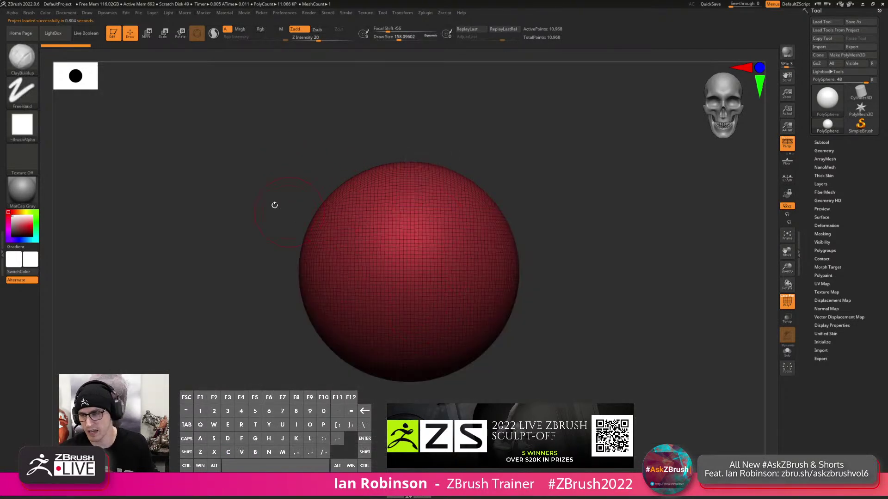
click(25, 130)
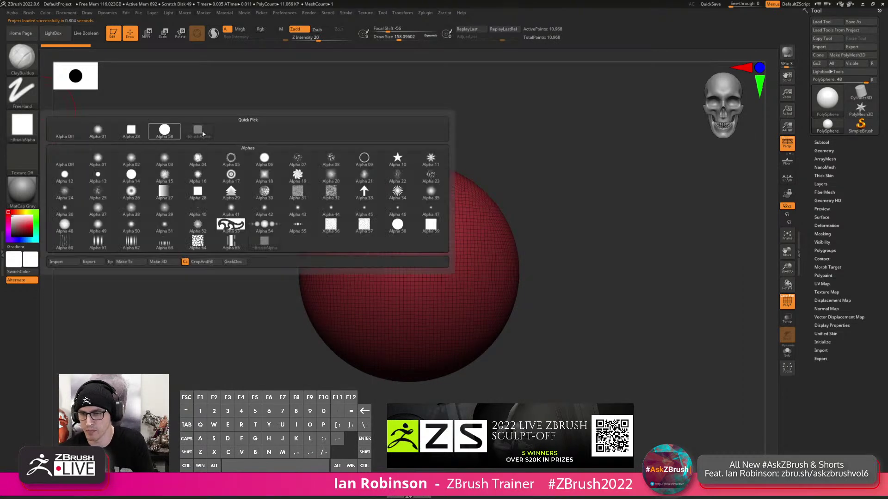
click(269, 179)
key(s)
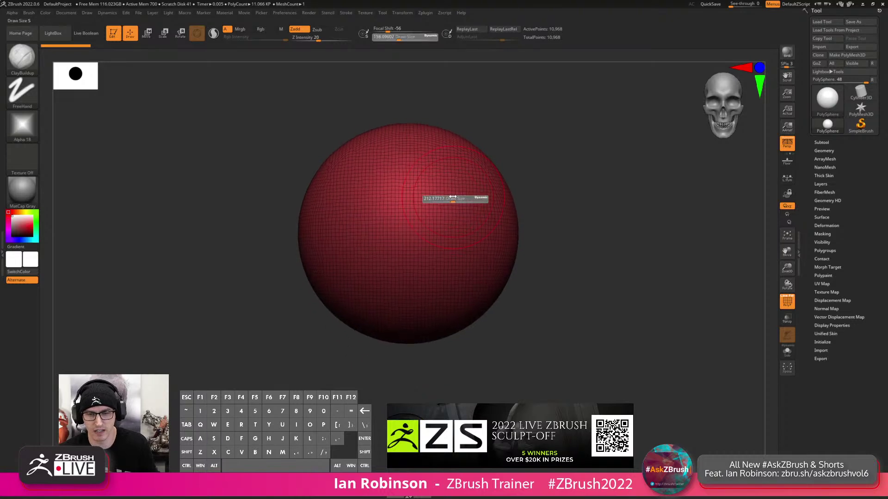
Scale the sphere so it is longer from front to back than it is tall, and return to drawing mode.
key(e)
mouse_move(408, 200)
mouse_down()
mouse_move(409, 233)
mouse_move(399, 234)
mouse_up()
alt+drag(529, 162, 547, 149)
key(q)
Set the draw size to about 172 and turn off perspective.
key(s)
drag(411, 222, 408, 221)
mouse_move(419, 233)
right_down()
mouse_move(369, 196)
mouse_move(414, 211)
right_up()
alt+right_drag(414, 211, 463, 218)
mouse_move(540, 208)
alt+right_down()
mouse_move(493, 201)
mouse_move(487, 227)
alt+right_up()
click(787, 143)
Assign the ClipCurve brush for clipping the mesh.
ctrl+shift+click(27, 99)
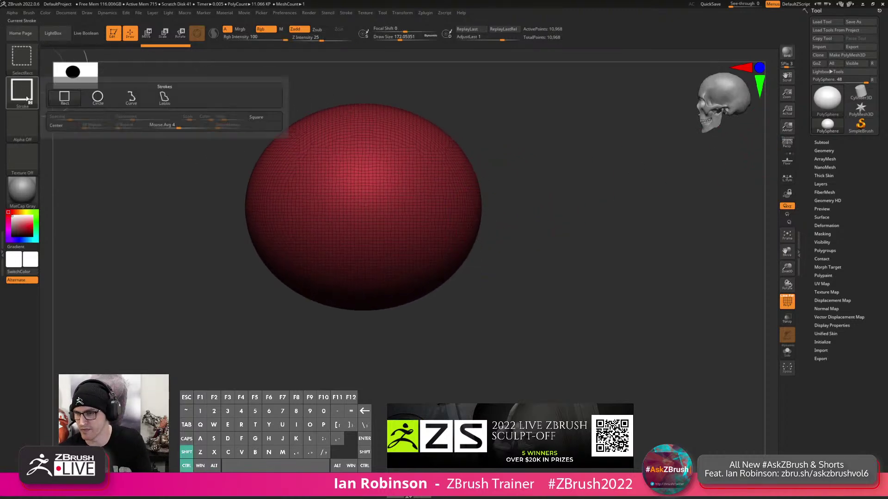
ctrl+shift+click(30, 64)
ctrl+shift+click(132, 99)
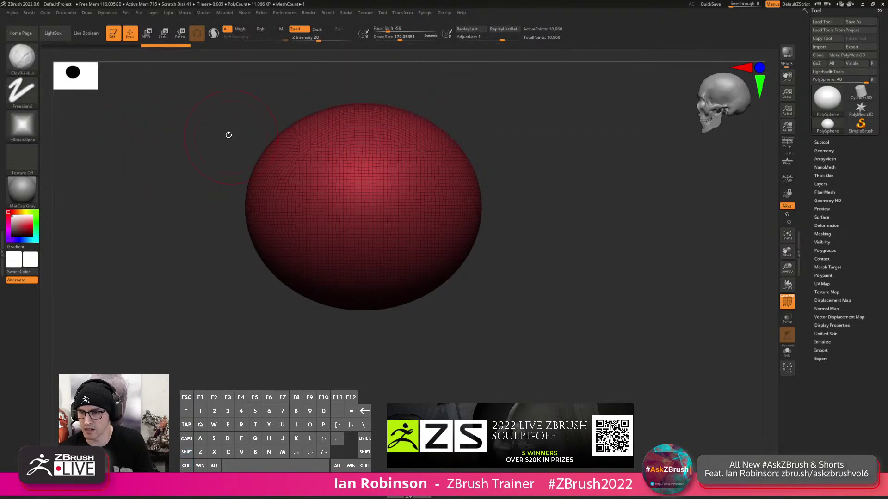
key(ctrl+shift)
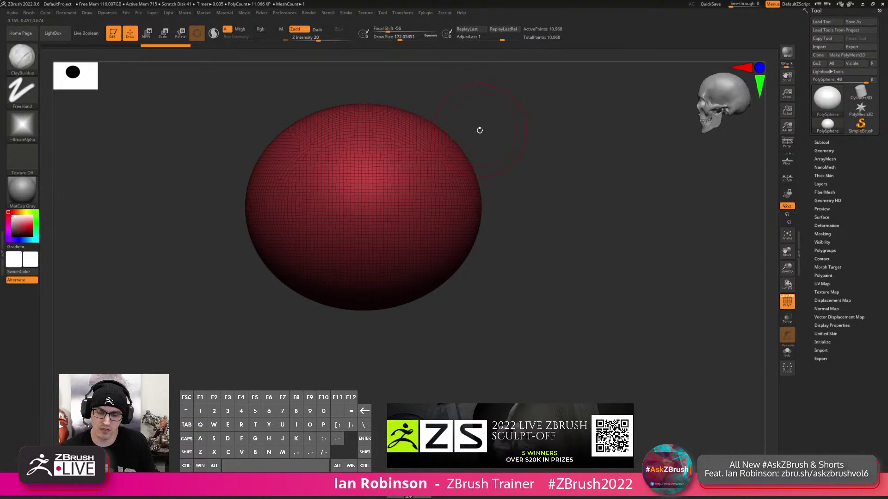
key(space)
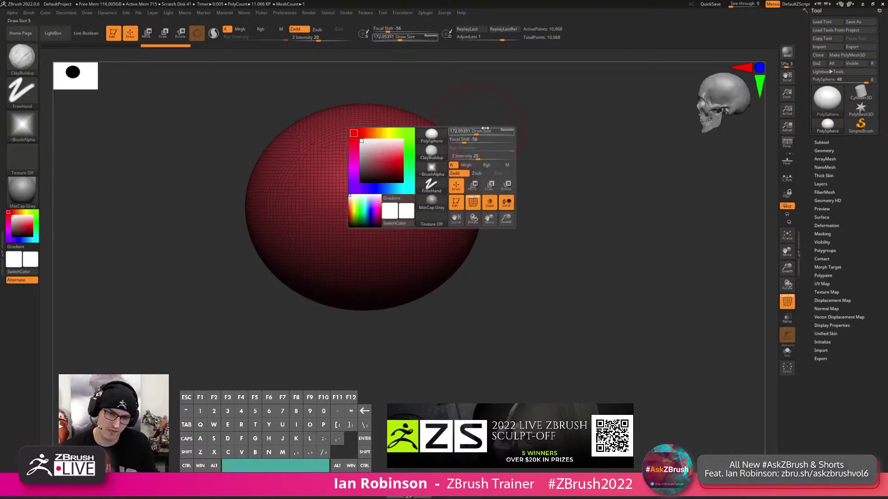
key(ctrl+shift)
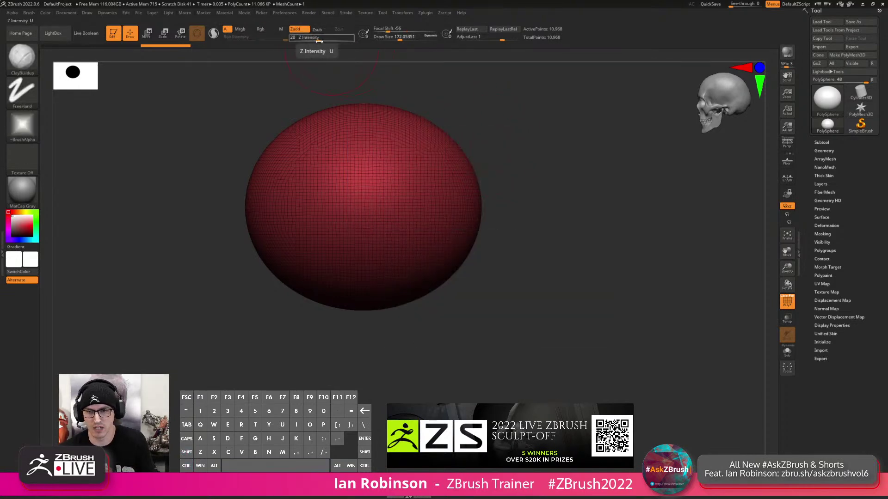
key(ctrl+shift)
mouse_move(445, 89)
mouse_down()
mouse_move(465, 353)
mouse_move(458, 391)
mouse_up()
key(ctrl+z)
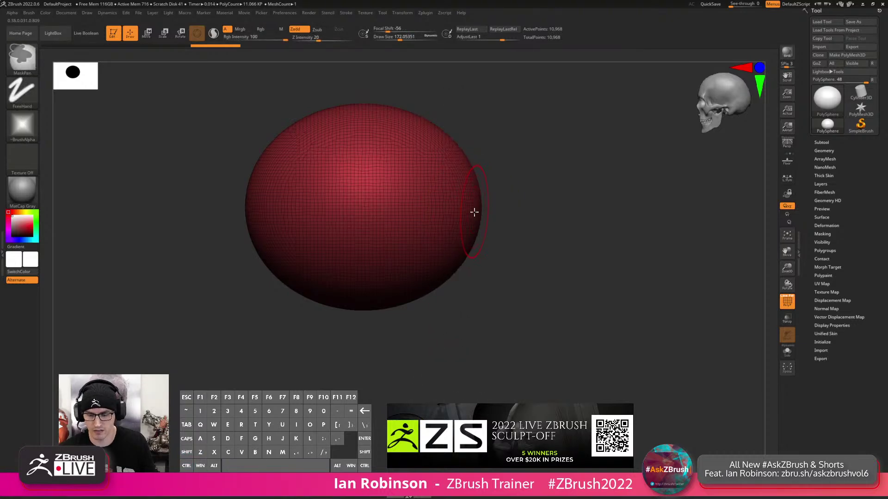
shift+drag(515, 139, 555, 141)
mouse_move(554, 85)
ctrl+shift+mouse_down()
mouse_move(541, 220)
mouse_move(553, 403)
ctrl+shift+mouse_up()
drag(630, 257, 571, 241)
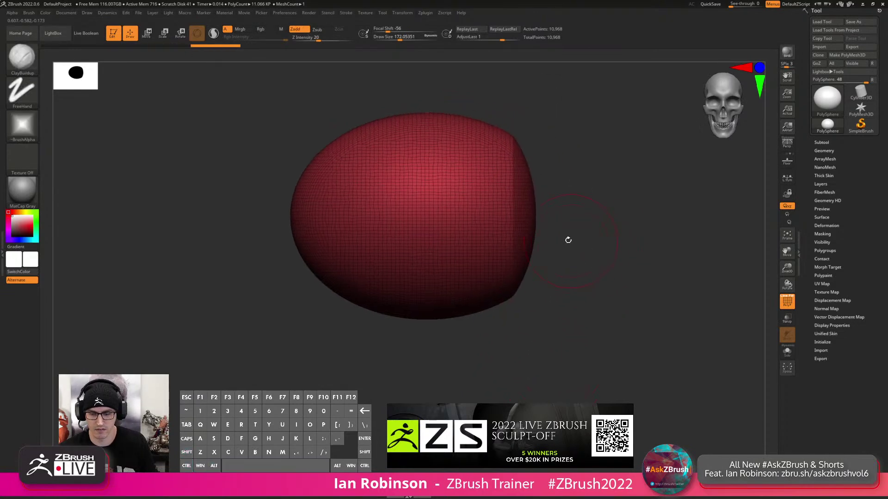
key(ctrl+z)
Flatten both sides of the stretched sphere symmetrically with a vertical clip curve and check the head shape.
ctrl+shift+drag(499, 98, 520, 403)
key(space)
drag(561, 271, 463, 208)
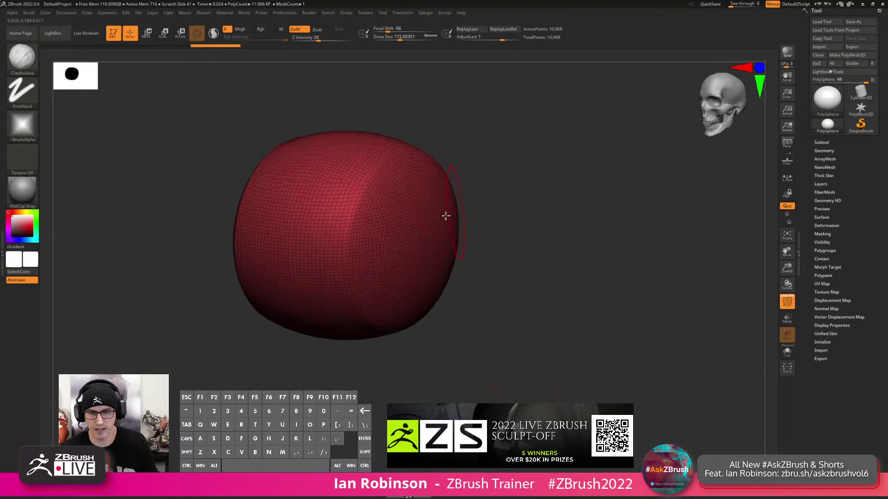
drag(420, 186, 535, 164)
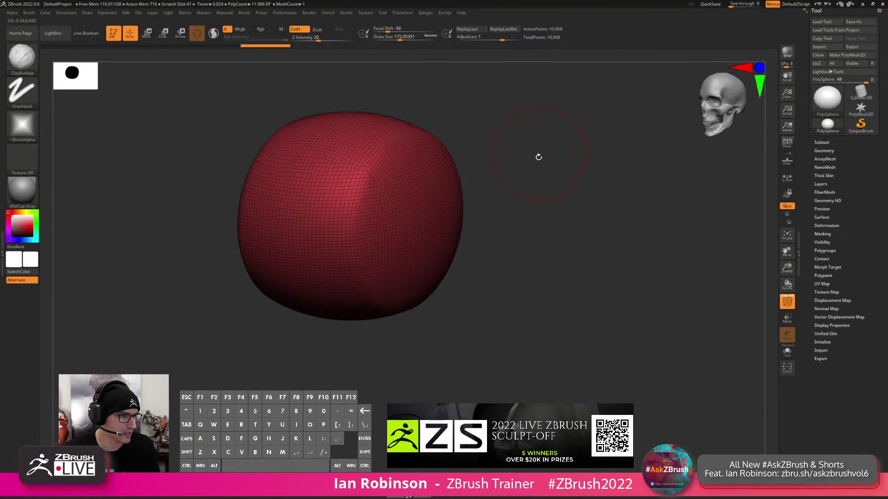
drag(552, 171, 383, 236)
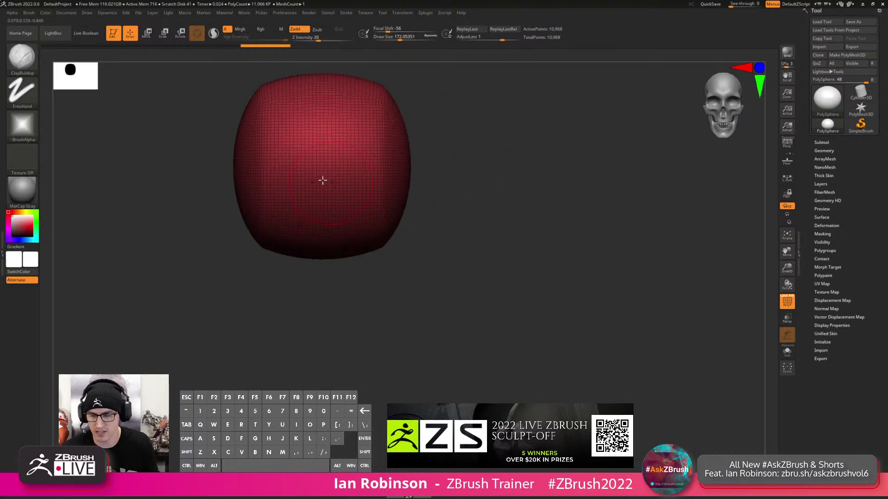
Mask everything except the lower front quarter of the head in side view and pull that part down to form the jaw.
shift+right_drag(377, 229, 412, 218)
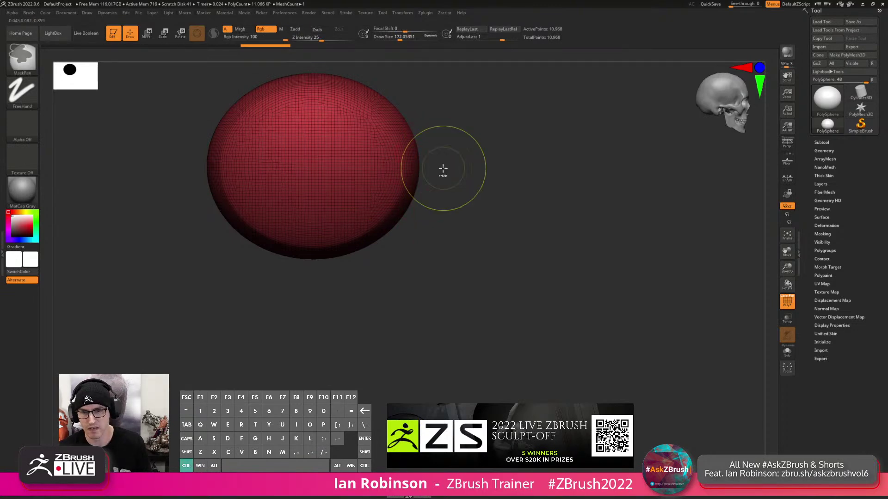
mouse_move(448, 175)
ctrl+mouse_down()
mouse_move(291, 341)
mouse_move(317, 324)
ctrl+mouse_up()
alt+drag(508, 146, 536, 178)
ctrl+click(515, 195)
key(w)
alt+drag(369, 226, 463, 247)
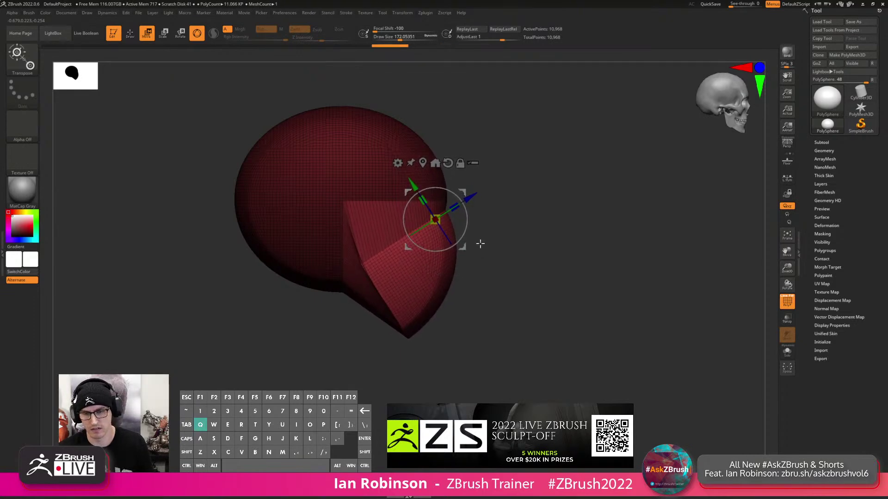
key(q)
Clear the mask, remesh the head with DynaMesh and set the draw size to about 280.
shift+drag(520, 238, 489, 231)
mouse_move(556, 225)
ctrl+mouse_down()
mouse_move(593, 274)
mouse_move(560, 254)
ctrl+mouse_up()
key(s)
ctrl+drag(567, 206, 573, 233)
mouse_move(555, 234)
mouse_down()
mouse_move(497, 214)
mouse_move(505, 218)
mouse_up()
key(s)
alt+right_drag(506, 222, 473, 216)
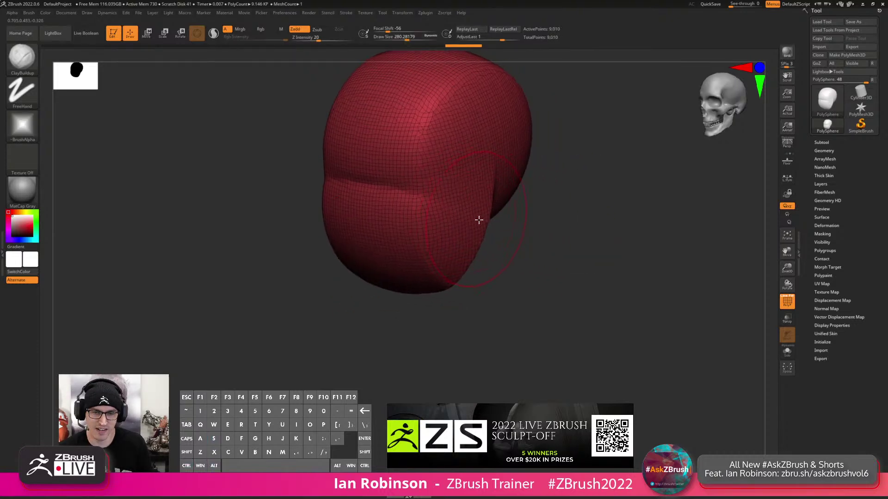
Smooth the seam between the cranium and the jaw and soften the underside of the jaw.
shift+drag(465, 214, 446, 227)
mouse_move(448, 217)
right_down()
mouse_move(416, 204)
mouse_move(392, 214)
right_up()
shift+drag(389, 217, 385, 194)
shift+drag(419, 293, 438, 301)
mouse_move(438, 301)
right_down()
mouse_move(462, 256)
mouse_move(446, 281)
right_up()
Choose the Move brush and reshape the outline of the jaw and lower face.
key(b)
key(m)
key(v)
drag(451, 251, 439, 275)
right_drag(359, 210, 364, 211)
mouse_move(364, 211)
mouse_down()
mouse_move(384, 205)
mouse_move(396, 215)
mouse_up()
mouse_move(399, 209)
right_down()
mouse_move(439, 222)
mouse_move(465, 248)
mouse_move(363, 293)
mouse_move(359, 262)
mouse_move(384, 240)
right_up()
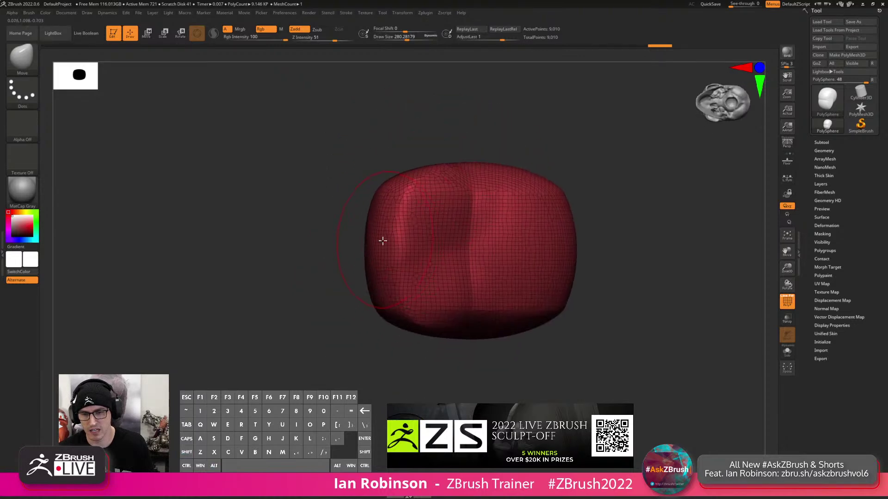
Push in the corners of the lower face with the Move brush to taper it towards a rounded chin.
drag(371, 249, 365, 238)
alt+right_drag(373, 238, 329, 234)
drag(334, 235, 380, 235)
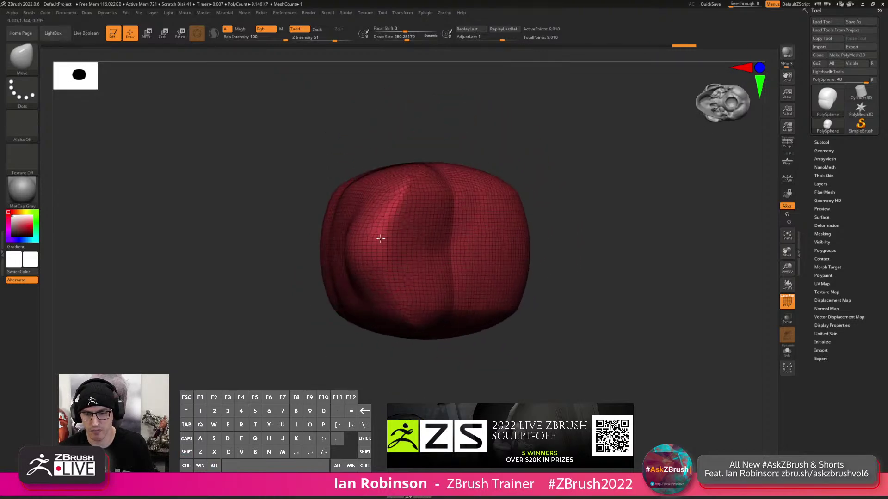
right_drag(335, 249, 380, 237)
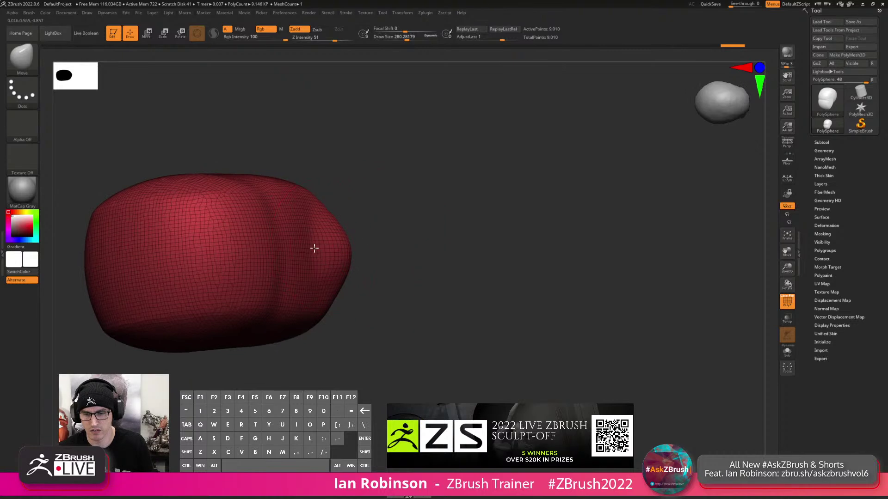
mouse_move(398, 206)
shift+right_down()
mouse_move(420, 201)
mouse_move(415, 210)
shift+right_up()
right_drag(430, 180, 451, 238)
right_drag(451, 166, 403, 180)
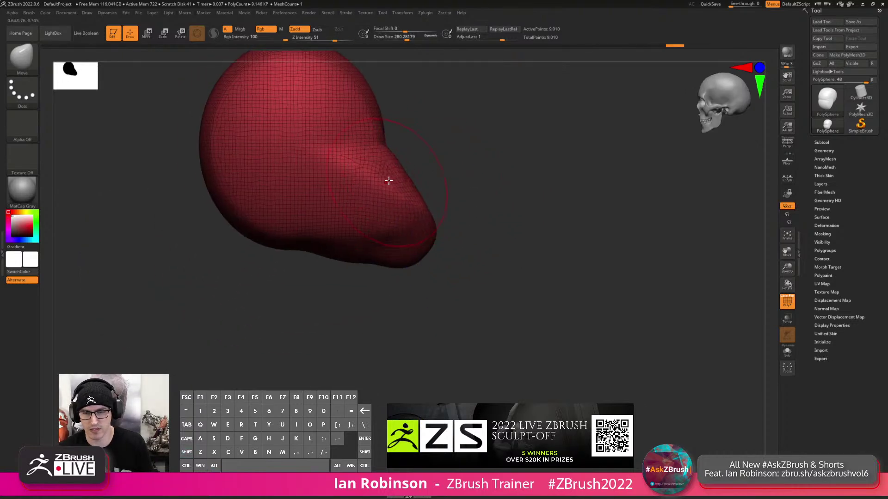
Smooth the reshaped face and refine the face profile in side view with the Move brush.
mouse_move(393, 128)
right_down()
mouse_move(467, 153)
mouse_move(476, 180)
mouse_move(384, 199)
right_up()
shift+drag(490, 194, 483, 204)
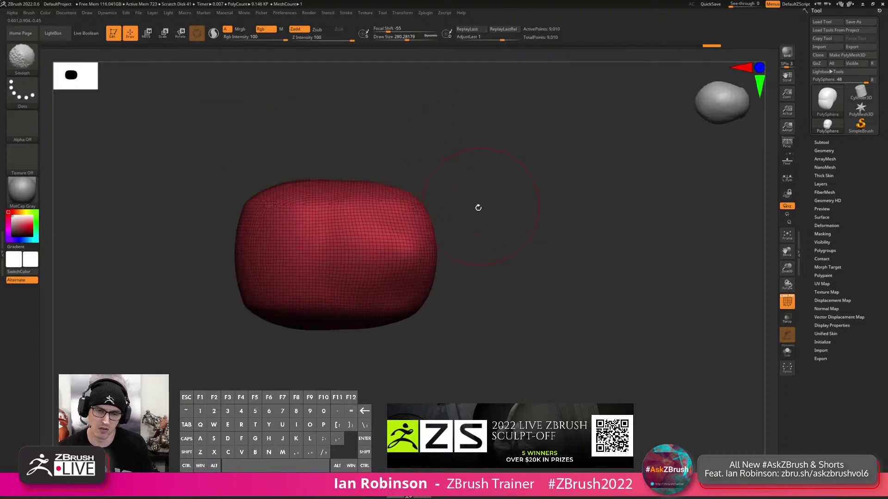
mouse_move(638, 156)
mouse_down()
mouse_move(614, 184)
mouse_move(655, 172)
mouse_up()
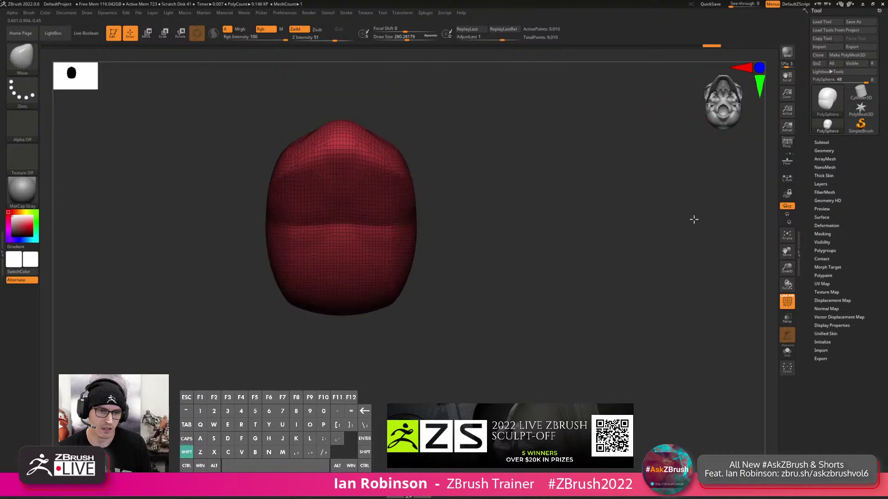
click(728, 130)
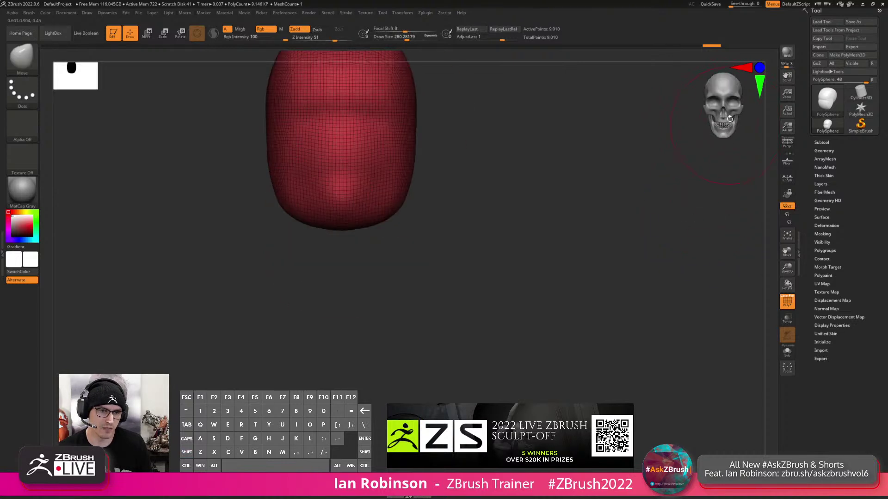
click(735, 122)
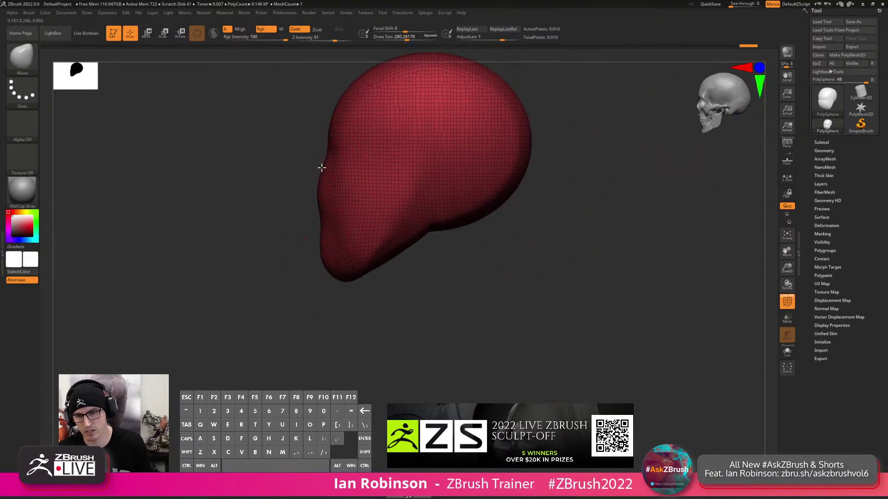
drag(318, 222, 323, 252)
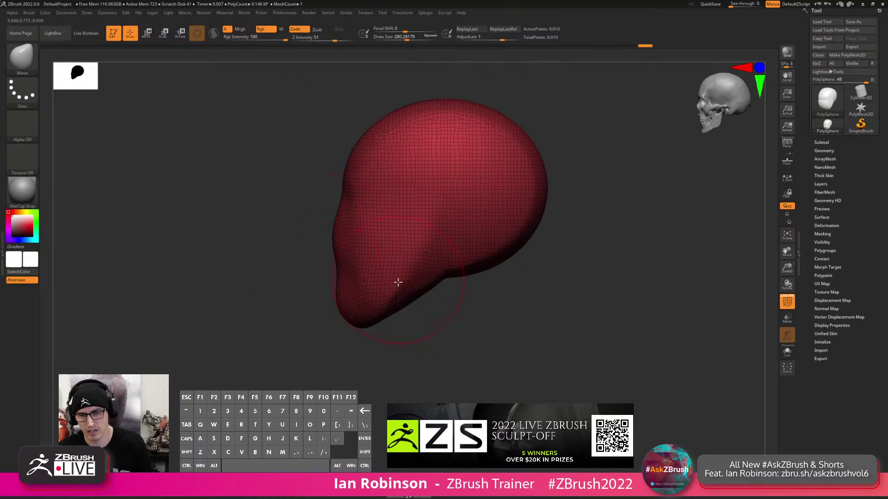
Carve away the sides of the jaw below the cheeks with ClayBuildup and smooth the cut areas.
shift+right_drag(373, 274, 412, 271)
key(b)
key(c)
key(b)
mouse_move(373, 277)
alt+mouse_down()
mouse_move(367, 285)
mouse_move(381, 261)
mouse_move(367, 253)
mouse_move(374, 255)
mouse_move(345, 313)
mouse_move(360, 314)
alt+mouse_up()
alt+drag(421, 297, 433, 279)
mouse_move(434, 279)
shift+mouse_down()
mouse_move(412, 295)
mouse_move(391, 296)
shift+mouse_up()
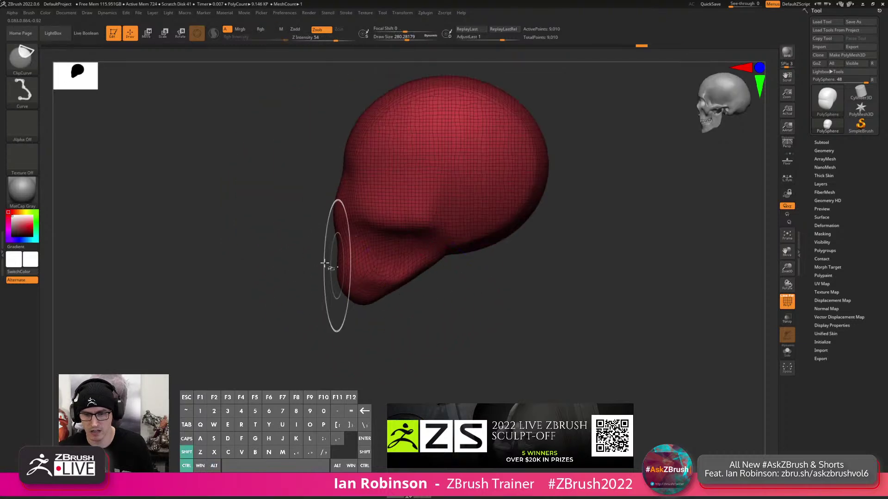
Trim the underside of the jaw with a ClipCurve line and smooth the trimmed edge.
ctrl+shift+drag(492, 270, 278, 258)
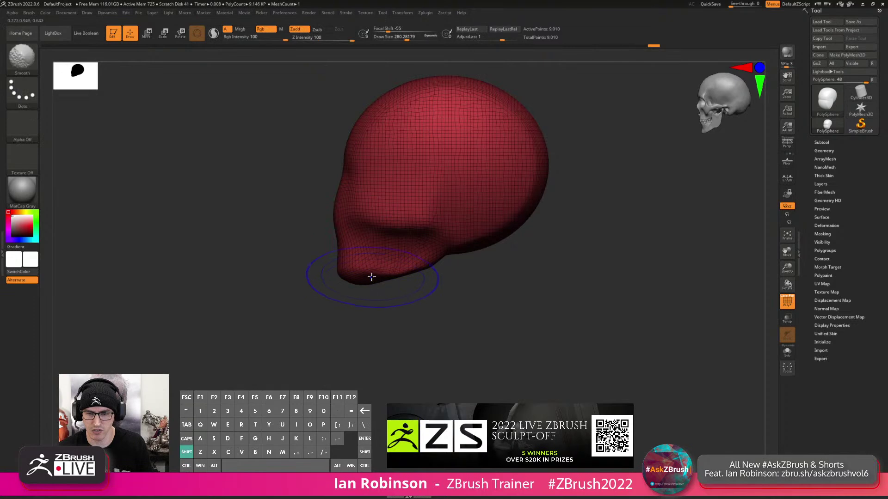
shift+drag(385, 307, 417, 311)
Refine the cheek and jaw sides with ClayBuildup, reduce the draw size to about 154 and smooth the strokes.
key(alt)
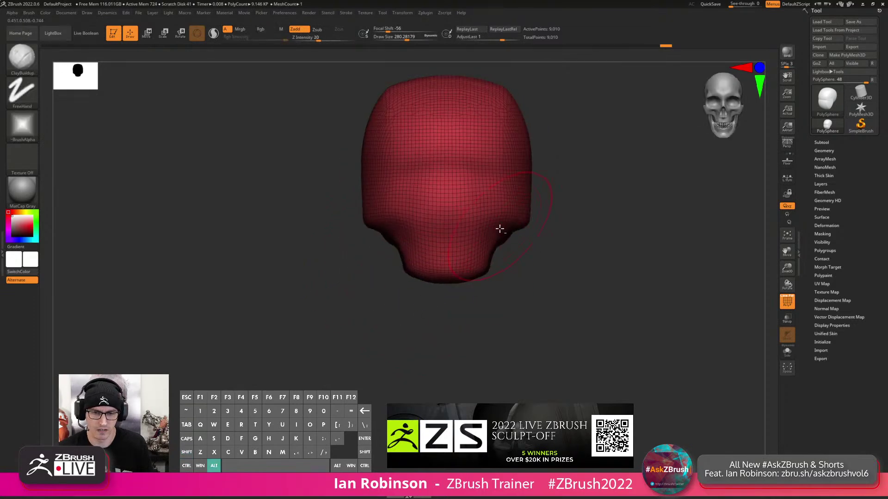
drag(551, 197, 493, 229)
key(s)
drag(416, 218, 408, 217)
drag(529, 218, 500, 219)
shift+drag(499, 220, 425, 221)
mouse_move(425, 221)
mouse_down()
mouse_move(415, 222)
mouse_move(434, 226)
mouse_move(404, 229)
mouse_move(475, 240)
mouse_up()
Undo the trial mask, set the mask brush's draw size to about 71 and paint a mask patch on the side of the head.
key(ctrl)
key(ctrl+space)
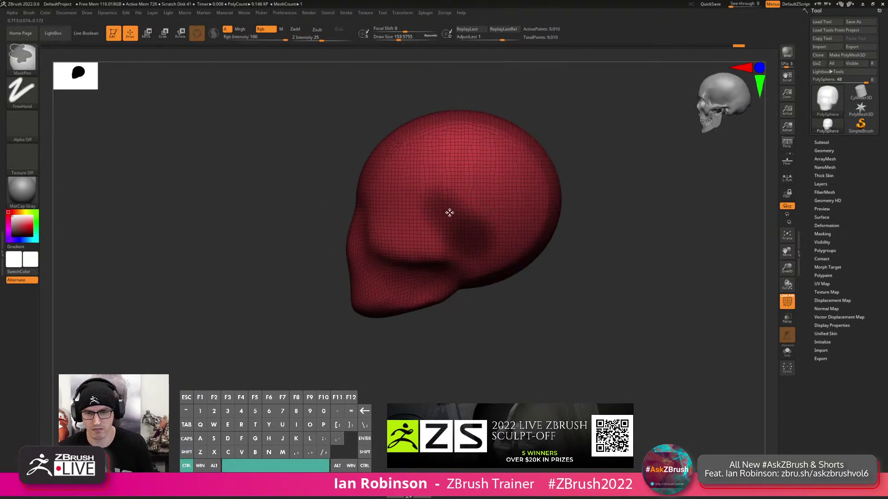
key(ctrl+z)
key(s)
drag(436, 213, 455, 221)
key(ctrl+z)
mouse_move(461, 218)
ctrl+mouse_down()
mouse_move(448, 234)
mouse_move(471, 193)
mouse_move(452, 208)
ctrl+mouse_up()
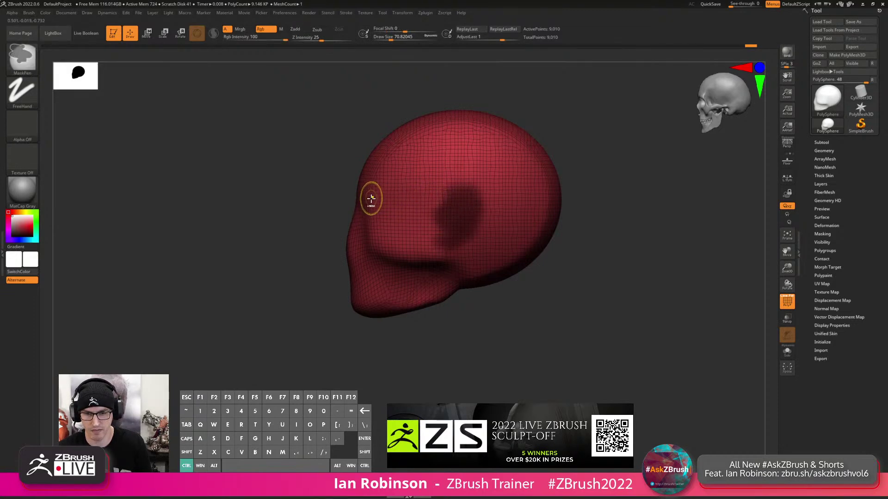
Carve two symmetrical eye sockets into the face with ClayBuildup, using a draw size of about 97.
right_drag(370, 198, 394, 207)
mouse_move(363, 182)
alt+mouse_down()
mouse_move(349, 199)
mouse_move(359, 206)
alt+mouse_up()
key(s)
shift+right_drag(359, 206, 353, 208)
mouse_move(353, 208)
shift+mouse_down()
mouse_move(342, 198)
mouse_move(345, 207)
mouse_move(355, 194)
shift+mouse_up()
mouse_move(394, 194)
alt+right_down()
mouse_move(447, 212)
mouse_move(393, 238)
alt+right_up()
key(s)
mouse_move(399, 235)
mouse_down()
mouse_move(376, 247)
mouse_move(410, 212)
mouse_up()
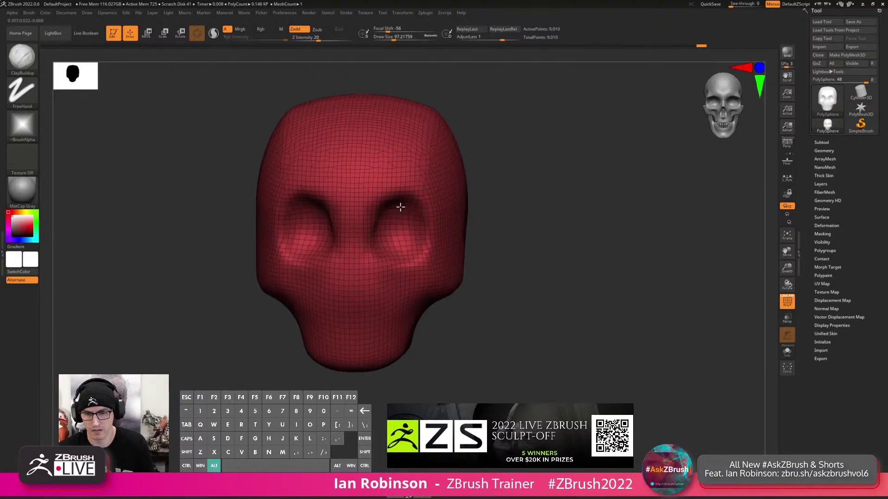
Deepen the upper and inner edges of both eye sockets towards the nose bridge.
mouse_move(410, 224)
right_down()
mouse_move(398, 222)
mouse_move(403, 213)
right_up()
alt+drag(387, 195, 380, 220)
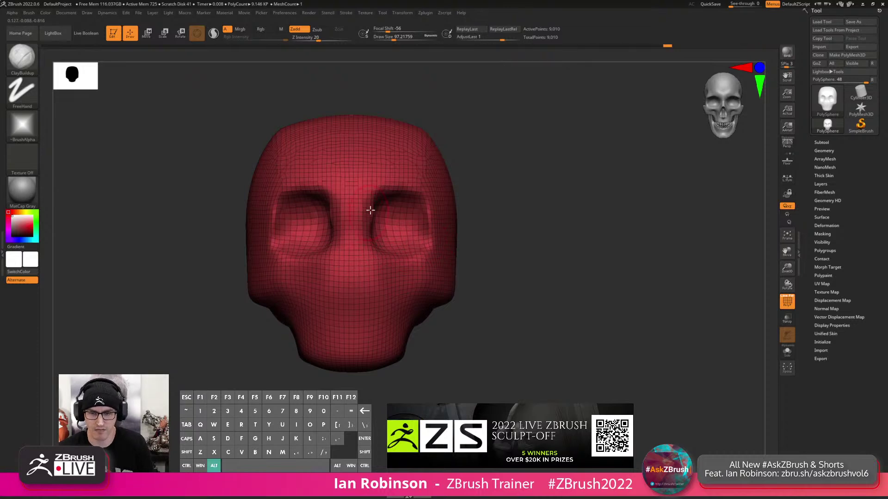
mouse_move(372, 217)
alt+mouse_down()
mouse_move(377, 198)
mouse_move(361, 233)
alt+mouse_up()
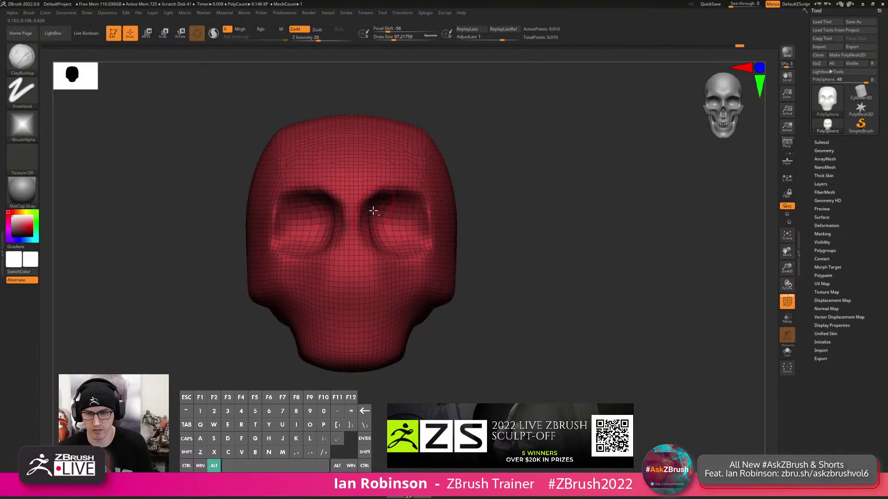
Set the brush draw size to about 132 and hide the polygon wireframe on the skull.
drag(578, 238, 486, 238)
key(s)
drag(362, 187, 365, 187)
alt+drag(629, 245, 590, 203)
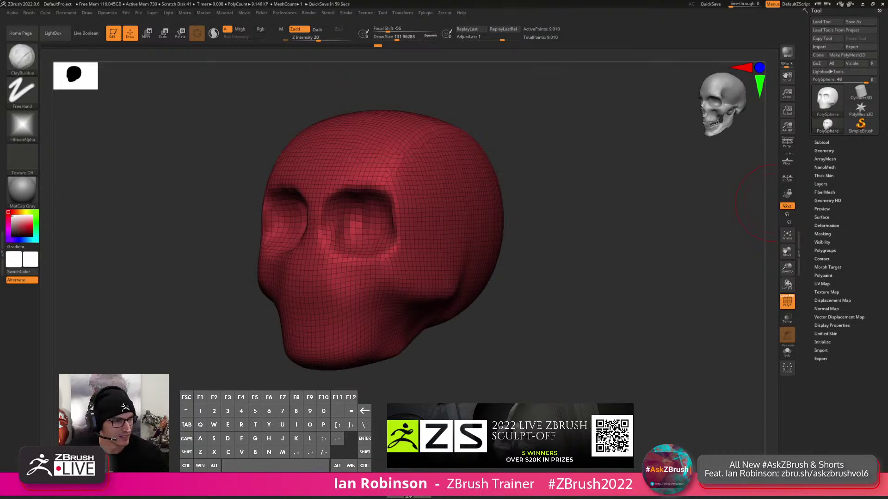
drag(563, 198, 594, 192)
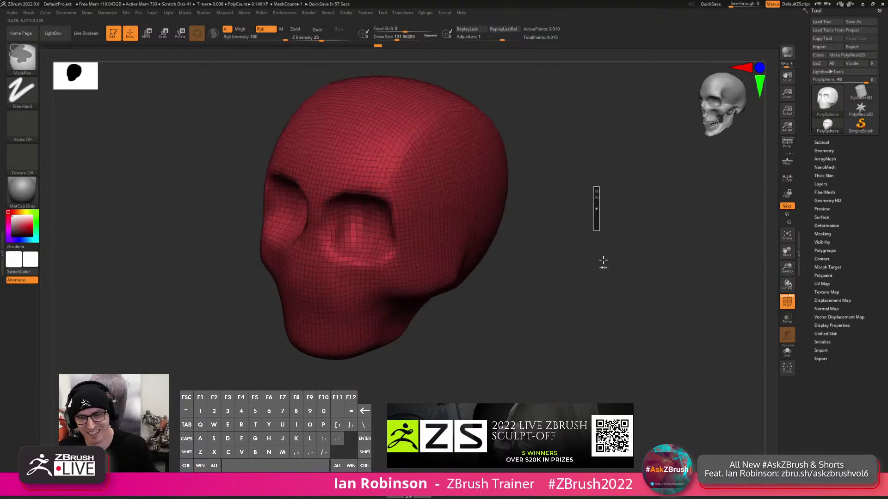
key(shift+f)
key(shift+f)
key(shift+f)
Start recessing the temple area on the side of the head with subtractive ClayBuildup strokes and adjust the draw size.
key(s)
drag(341, 228, 335, 228)
alt+drag(560, 203, 561, 240)
drag(633, 208, 693, 205)
mouse_move(497, 208)
alt+mouse_down()
mouse_move(499, 185)
mouse_move(490, 206)
mouse_move(462, 225)
alt+mouse_up()
key(s)
mouse_move(531, 213)
mouse_down()
mouse_move(488, 217)
mouse_move(480, 208)
mouse_move(494, 201)
mouse_move(482, 223)
mouse_move(470, 206)
mouse_move(476, 183)
mouse_move(476, 212)
mouse_up()
key(s)
Carve a large oval temple hollow behind the eye socket with ClayBuildup and set the draw size to about 202.
mouse_move(469, 184)
alt+mouse_down()
mouse_move(458, 197)
mouse_move(473, 213)
alt+mouse_up()
alt+drag(475, 218, 504, 215)
alt+drag(474, 172, 490, 225)
mouse_move(508, 169)
alt+mouse_down()
mouse_move(492, 209)
mouse_move(470, 168)
mouse_move(483, 216)
mouse_move(476, 169)
mouse_move(493, 198)
alt+mouse_up()
mouse_move(460, 227)
alt+mouse_down()
mouse_move(459, 191)
mouse_move(444, 197)
alt+mouse_up()
mouse_move(462, 166)
alt+mouse_down()
mouse_move(450, 208)
mouse_move(511, 218)
mouse_move(480, 230)
alt+mouse_up()
mouse_move(521, 208)
right_down()
mouse_move(479, 197)
mouse_move(472, 214)
right_up()
key(s)
drag(481, 217, 492, 220)
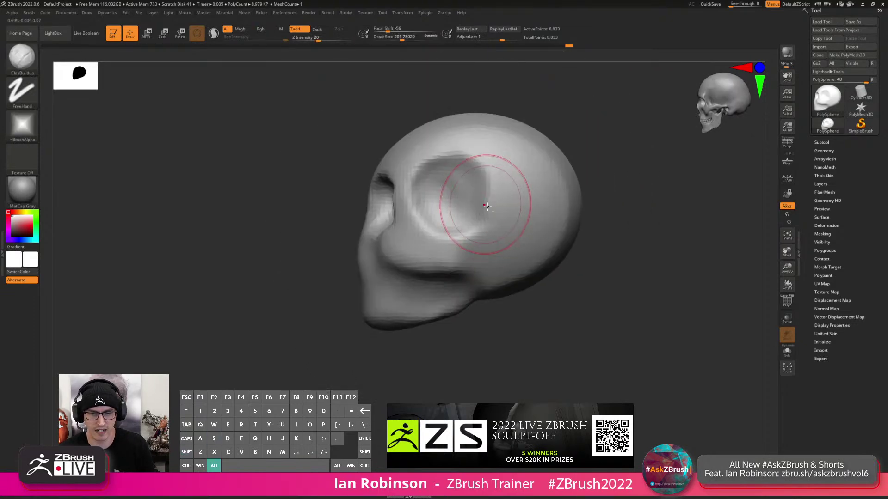
Reshape the top, back and base of the cranium and the underside behind the jaw with the MoveInfiniteDepth brush.
key(s)
key(s)
mouse_move(565, 229)
mouse_down()
mouse_move(580, 229)
mouse_move(550, 235)
mouse_up()
drag(555, 162, 512, 138)
mouse_move(472, 117)
mouse_down()
mouse_move(486, 142)
mouse_move(512, 136)
mouse_up()
key(s)
drag(530, 188, 539, 183)
drag(502, 284, 451, 285)
drag(518, 277, 517, 272)
drag(537, 267, 541, 245)
mouse_move(556, 195)
mouse_down()
mouse_move(570, 176)
mouse_move(563, 209)
mouse_up()
mouse_move(574, 175)
mouse_down()
mouse_move(563, 171)
mouse_move(537, 210)
mouse_move(582, 251)
mouse_move(537, 267)
mouse_move(535, 231)
mouse_up()
Adjust the forehead and nose profile with MoveInfiniteDepth at a draw size of about 132, and enlarge the brush to about 207.
key(s)
key(s)
key(s)
drag(526, 200, 521, 200)
key(s)
drag(399, 145, 381, 146)
key(s)
drag(342, 220, 344, 221)
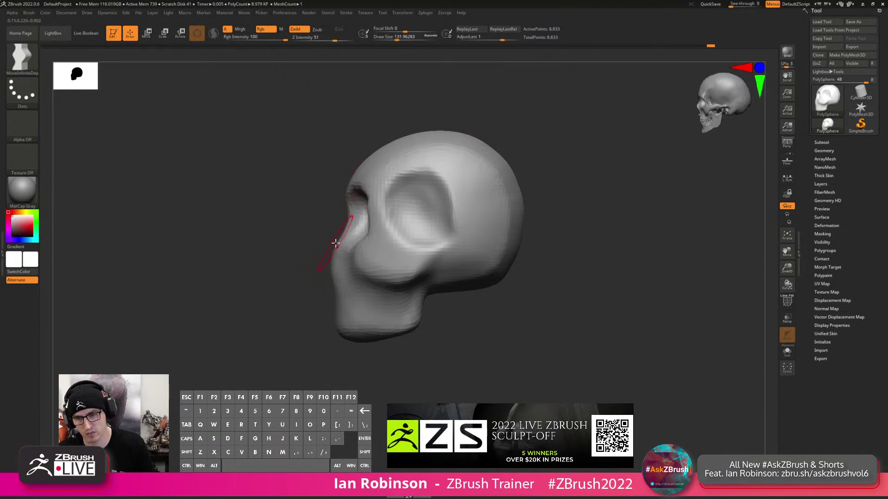
mouse_move(333, 276)
mouse_down()
mouse_move(530, 243)
mouse_move(543, 259)
mouse_move(589, 241)
mouse_move(560, 252)
mouse_up()
key(s)
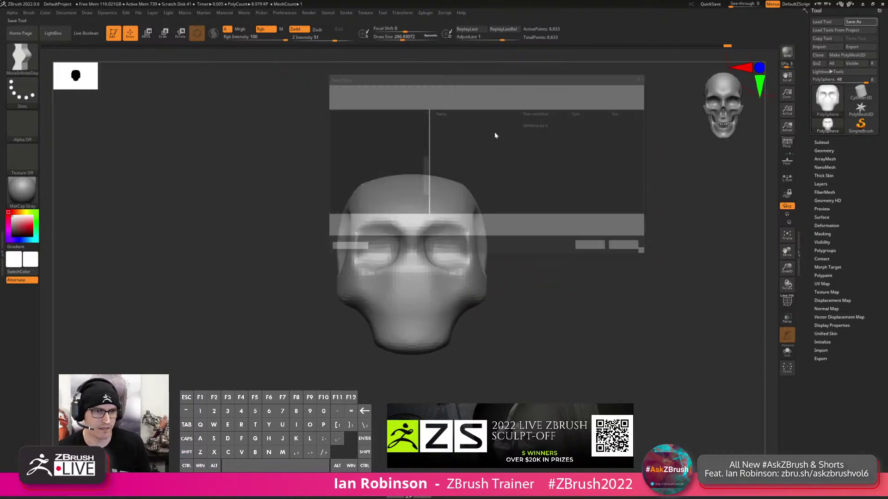
Create and open a new folder named Skull_Candle_Sketch in the personal sculpts folder on Local Disk (D:) for saving the tool.
click(369, 134)
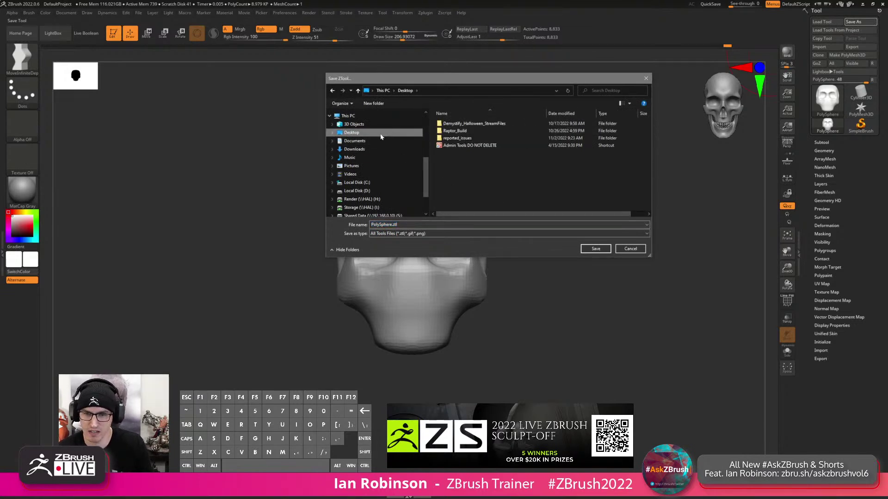
click(357, 190)
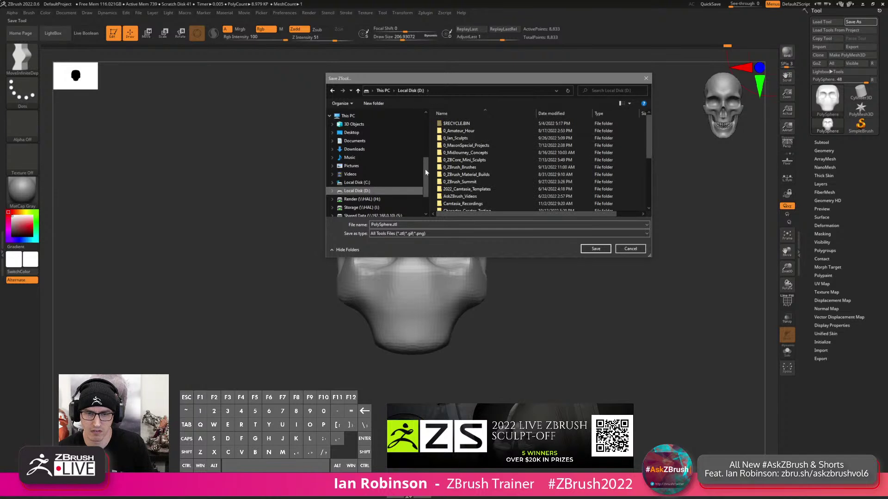
double_click(472, 138)
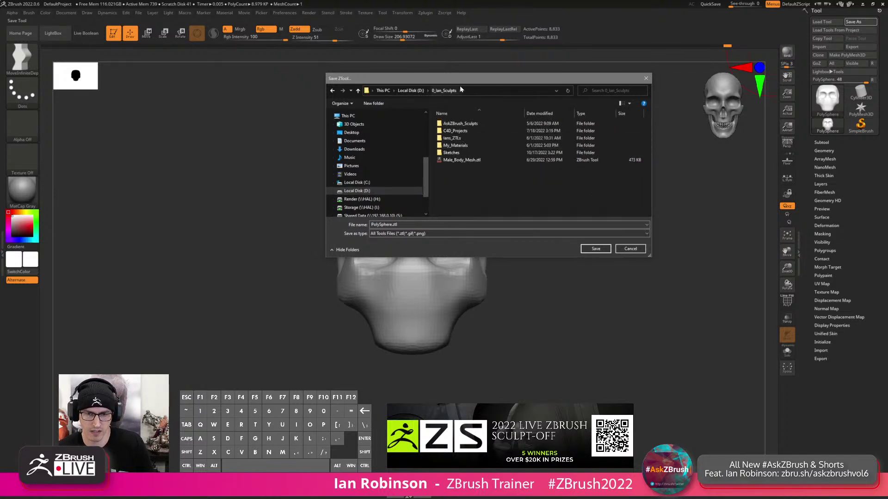
key(ctrl+shift+n)
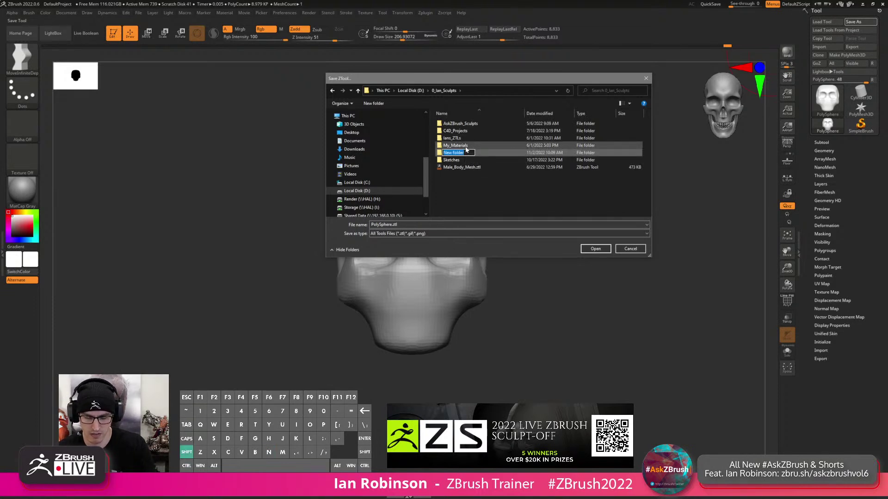
text(Skull_)
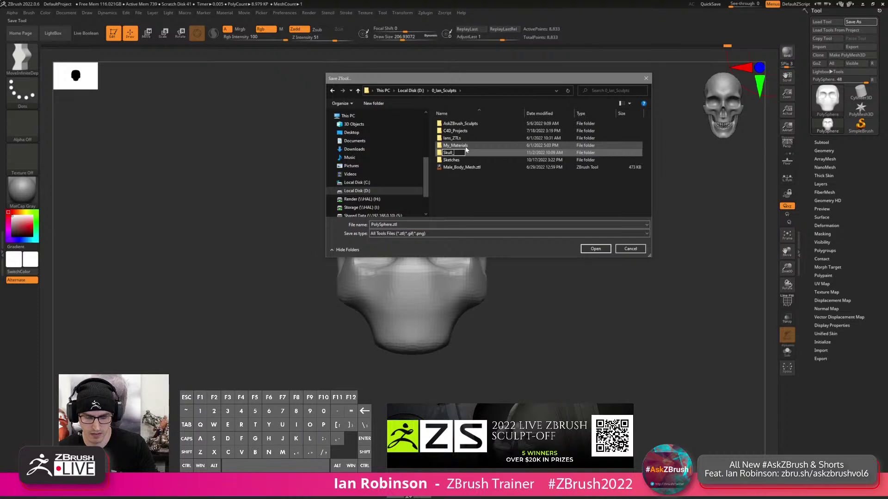
text(Candle_Skketch)
key(Return)
key(Return)
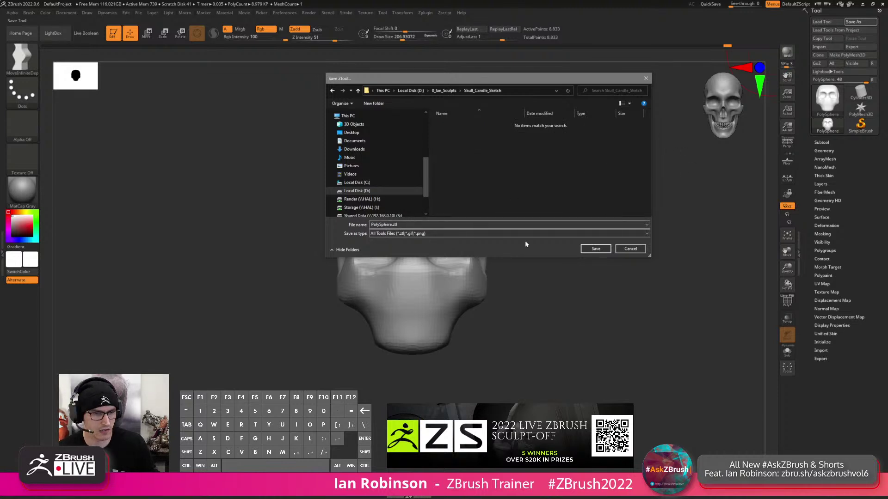
Save the tool as Skull_Candle_Sketch in the new folder.
click(413, 225)
text(Skull_Candle)
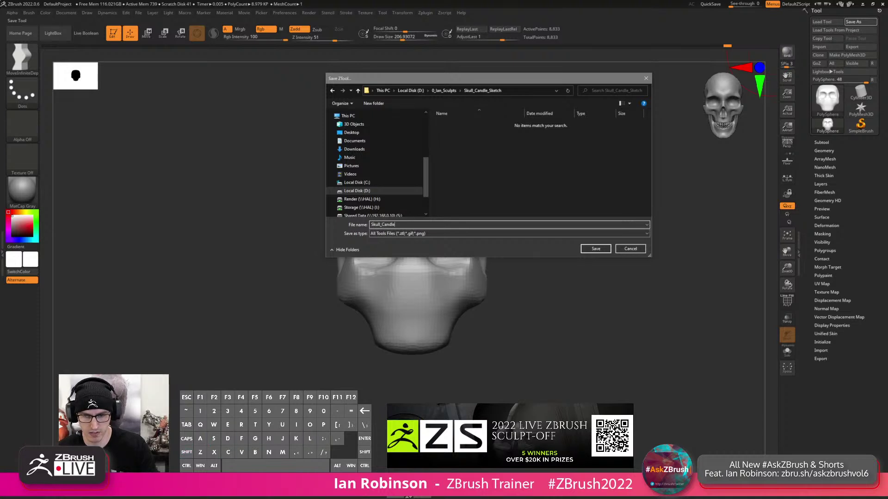
text(_Sketch)
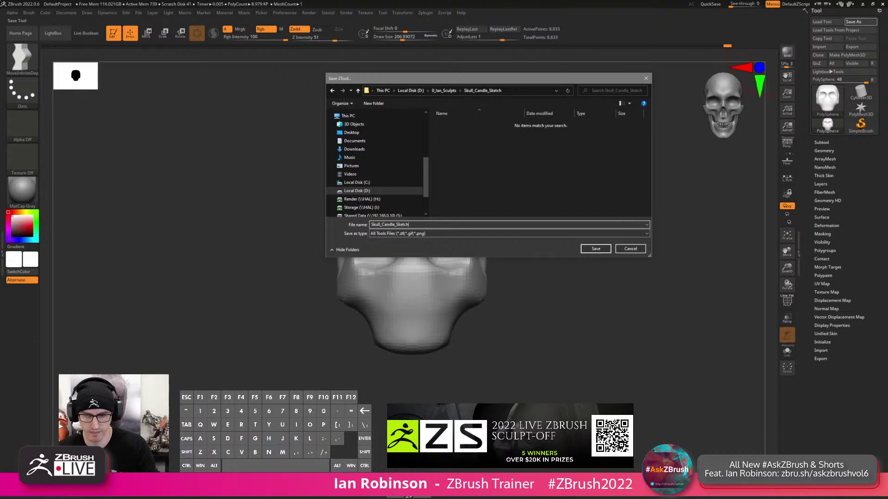
key(Return)
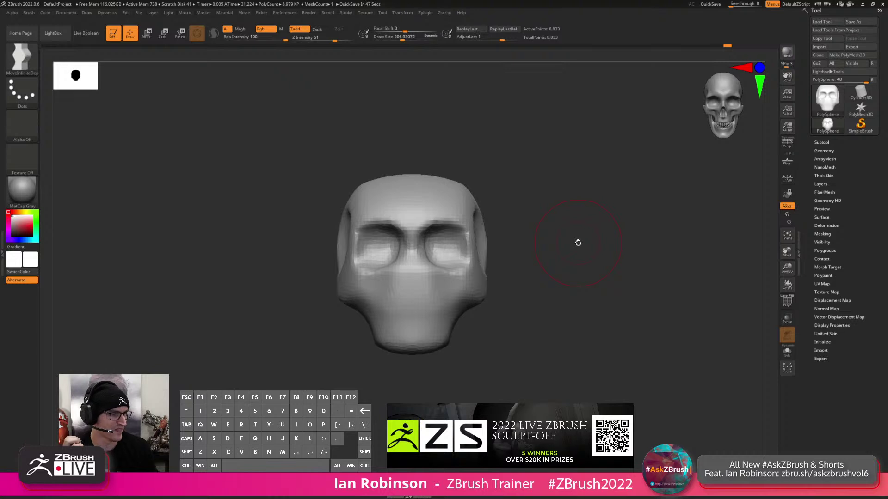
Adjust the skull's overall silhouette with the Move brush.
mouse_move(550, 238)
alt+mouse_down()
mouse_move(565, 254)
mouse_move(558, 241)
mouse_move(494, 227)
alt+mouse_up()
key(s)
key(b)
key(m)
key(v)
drag(560, 215, 537, 223)
mouse_move(565, 167)
shift+mouse_down()
mouse_move(541, 167)
mouse_move(529, 195)
mouse_move(578, 189)
shift+mouse_up()
key(d)
click(529, 187)
key(s)
Hollow out the underside of the skull behind the jaw with subtractive ClayBuildup strokes at a draw size of about 136.
key(b)
key(c)
key(b)
mouse_move(450, 189)
alt+mouse_down()
mouse_move(465, 248)
mouse_move(450, 248)
mouse_move(446, 276)
alt+mouse_up()
mouse_move(455, 319)
mouse_down()
mouse_move(443, 274)
mouse_move(460, 225)
mouse_up()
mouse_move(432, 253)
alt+mouse_down()
mouse_move(404, 244)
mouse_move(423, 237)
mouse_move(424, 257)
mouse_move(430, 250)
mouse_move(413, 237)
mouse_move(429, 240)
mouse_move(414, 245)
mouse_move(404, 268)
mouse_move(391, 257)
mouse_move(440, 242)
alt+mouse_up()
right_drag(457, 248, 470, 260)
drag(451, 237, 465, 228)
Deepen the cavity inside the jaw and extend it toward the base of the cranium with ClayBuildup.
right_drag(483, 229, 473, 209)
mouse_move(442, 262)
alt+mouse_down()
mouse_move(431, 262)
mouse_move(425, 277)
mouse_move(433, 273)
mouse_move(418, 260)
mouse_move(436, 291)
mouse_move(428, 307)
alt+mouse_up()
right_drag(434, 289, 439, 192)
mouse_move(437, 301)
alt+mouse_down()
mouse_move(416, 309)
mouse_move(438, 306)
mouse_move(416, 331)
mouse_move(398, 323)
mouse_move(408, 307)
mouse_move(440, 317)
mouse_move(373, 312)
alt+mouse_up()
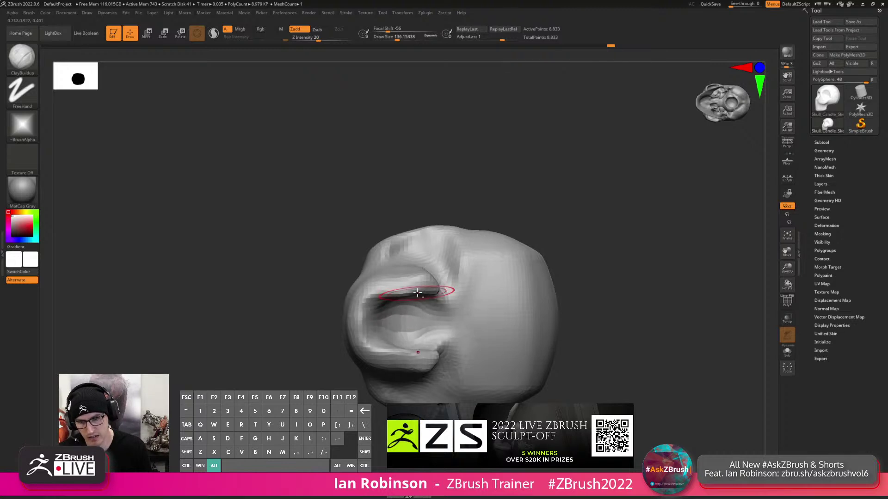
alt+drag(425, 298, 450, 307)
mouse_move(450, 307)
right_down()
mouse_move(442, 353)
mouse_move(460, 382)
mouse_move(476, 335)
mouse_move(492, 343)
right_up()
Clip the lower edge of the jaw flat, carve the underside further and remesh the skull with DynaMesh.
ctrl+shift+drag(547, 341, 305, 340)
mouse_move(503, 329)
mouse_down()
mouse_move(569, 224)
mouse_move(550, 237)
mouse_move(492, 215)
mouse_up()
alt+drag(410, 286, 429, 285)
mouse_move(500, 204)
ctrl+mouse_down()
mouse_move(479, 222)
mouse_move(491, 280)
ctrl+mouse_up()
mouse_move(381, 292)
shift+right_down()
mouse_move(406, 278)
mouse_move(501, 278)
mouse_move(520, 306)
mouse_move(504, 250)
mouse_move(456, 245)
mouse_move(430, 278)
shift+right_up()
Build up the forehead with ClayBuildup at a draw size of about 192, smooth it and remesh the skull.
key(s)
key(s)
drag(426, 196, 434, 196)
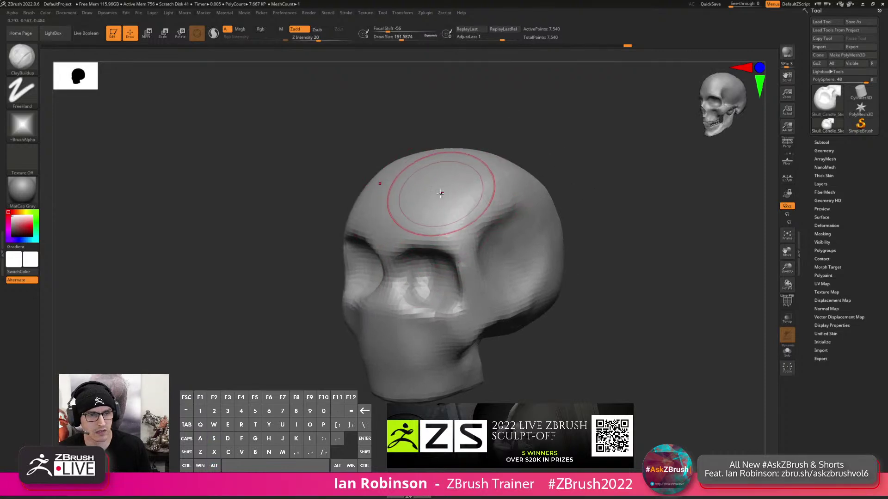
right_drag(439, 196, 430, 192)
mouse_move(423, 167)
mouse_down()
mouse_move(451, 154)
mouse_move(423, 199)
mouse_move(421, 222)
mouse_move(402, 239)
mouse_up()
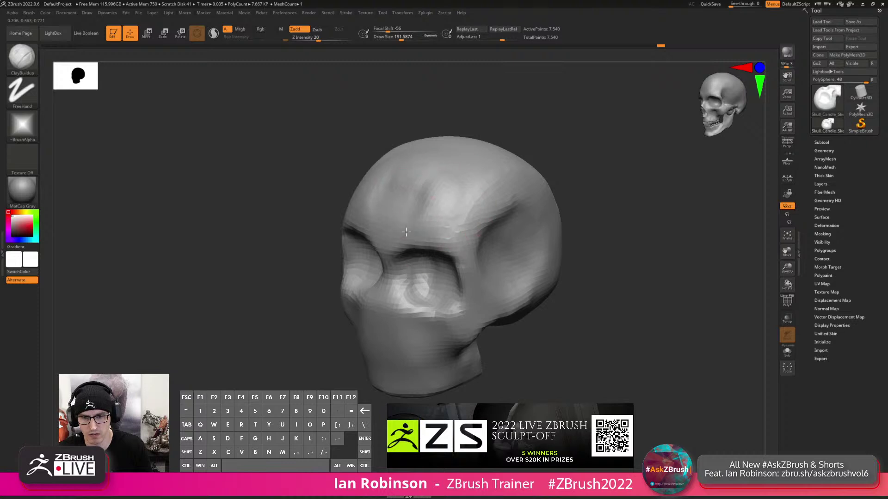
drag(454, 197, 454, 203)
ctrl+drag(569, 124, 608, 181)
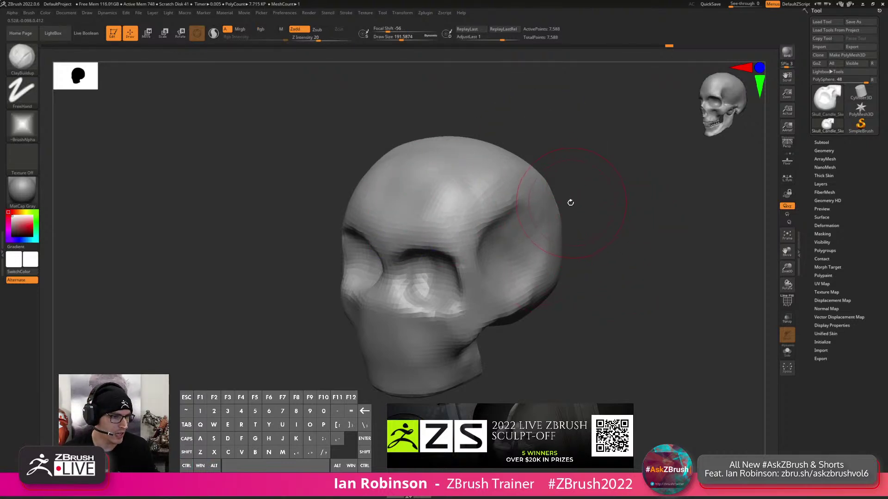
Add volume across the upper forehead and the top of the head with ClayBuildup strokes.
alt+right_drag(539, 185, 444, 197)
mouse_move(430, 198)
mouse_down()
mouse_move(402, 154)
mouse_move(423, 155)
mouse_up()
right_drag(440, 153, 430, 151)
key(s)
mouse_move(429, 151)
mouse_down()
mouse_move(462, 147)
mouse_move(401, 160)
mouse_up()
mouse_move(455, 173)
mouse_down()
mouse_move(416, 159)
mouse_move(372, 178)
mouse_up()
right_drag(367, 216, 462, 200)
Try DamStandard along the temple ridge toward the outer eye socket at a draw size of about 172 and undo the last stroke.
key(b)
key(d)
key(s)
key(s)
drag(481, 184, 470, 185)
mouse_move(455, 187)
right_down()
mouse_move(497, 173)
mouse_move(478, 192)
mouse_move(440, 202)
right_up()
key(s)
drag(440, 202, 386, 273)
key(ctrl+z)
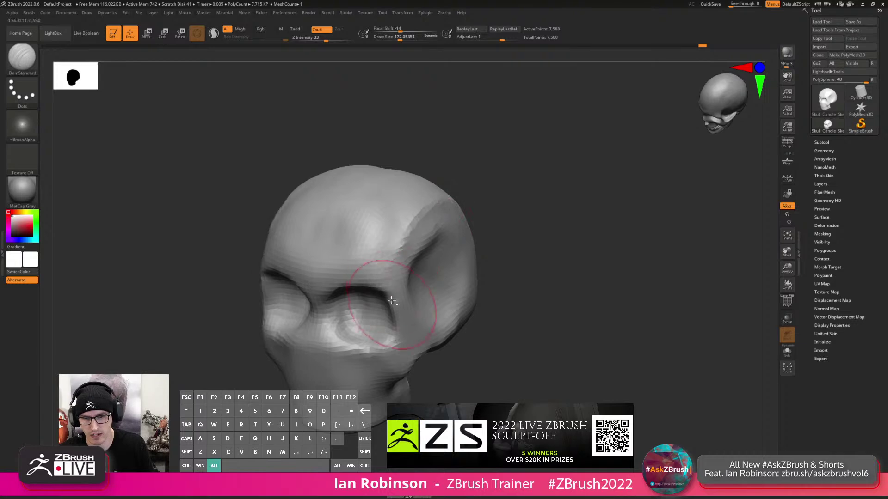
Smooth the temple ridge and plane its edge with the TrimDynamic brush.
shift+right_drag(402, 218, 418, 229)
right_drag(404, 198, 436, 234)
key(b)
key(d)
mouse_move(436, 234)
mouse_down()
mouse_move(374, 266)
mouse_move(430, 224)
mouse_up()
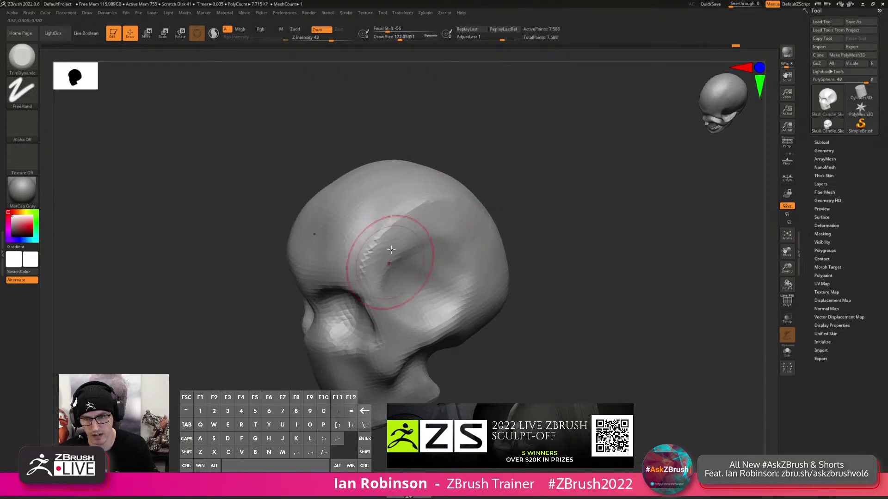
drag(396, 285, 392, 277)
Build up the crown and upper back of the cranium with ClayBuildup at a draw size of about 228.
right_drag(366, 250, 412, 220)
key(b)
key(c)
key(b)
key(s)
drag(364, 162, 367, 162)
right_drag(370, 157, 344, 185)
drag(331, 168, 334, 130)
mouse_move(334, 130)
right_down()
mouse_move(388, 138)
mouse_move(421, 124)
mouse_move(420, 174)
right_up()
drag(357, 204, 301, 249)
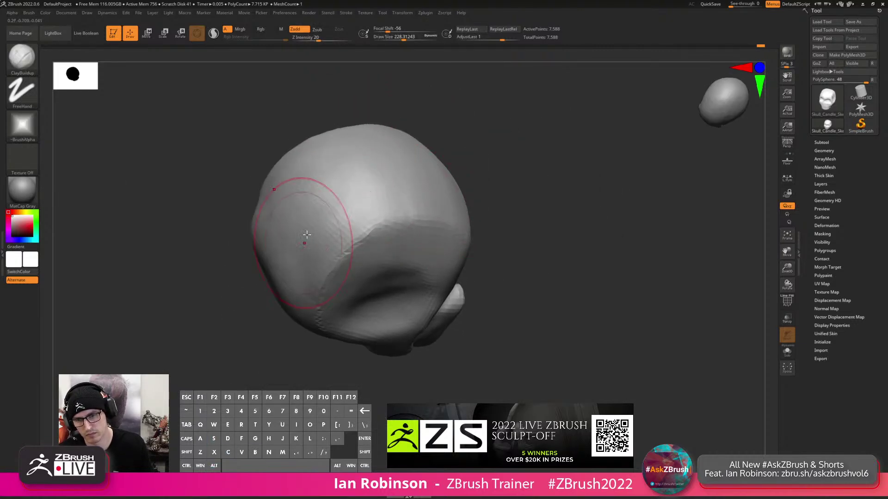
Mark the cheek areas beside the nose with ClayBuildup at a draw size of about 90 and undo the last stroke.
mouse_move(297, 248)
right_down()
mouse_move(321, 234)
mouse_move(376, 153)
mouse_move(453, 174)
mouse_move(426, 198)
right_up()
key(s)
drag(429, 234, 427, 233)
mouse_move(419, 242)
alt+right_down()
mouse_move(412, 192)
mouse_move(386, 206)
alt+right_up()
key(b)
key(c)
key(b)
key(s)
drag(394, 243, 389, 244)
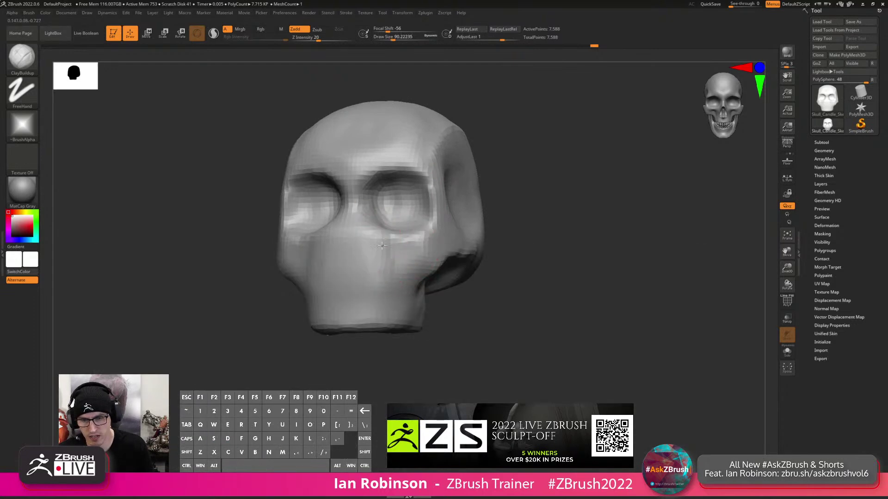
mouse_move(392, 276)
right_down()
mouse_move(406, 273)
mouse_move(407, 241)
right_up()
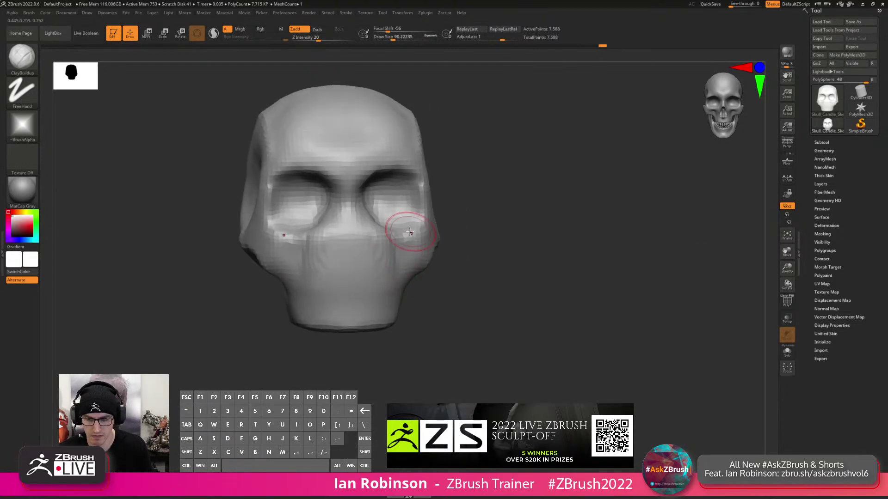
key(ctrl+z)
key(b)
key(c)
key(b)
key(s)
drag(416, 212, 412, 212)
right_drag(412, 231, 403, 224)
key(b)
key(s)
key(l)
Carve grooves beside the nose and hollows below both eye sockets with DamStandard at a draw size of about 108.
key(b)
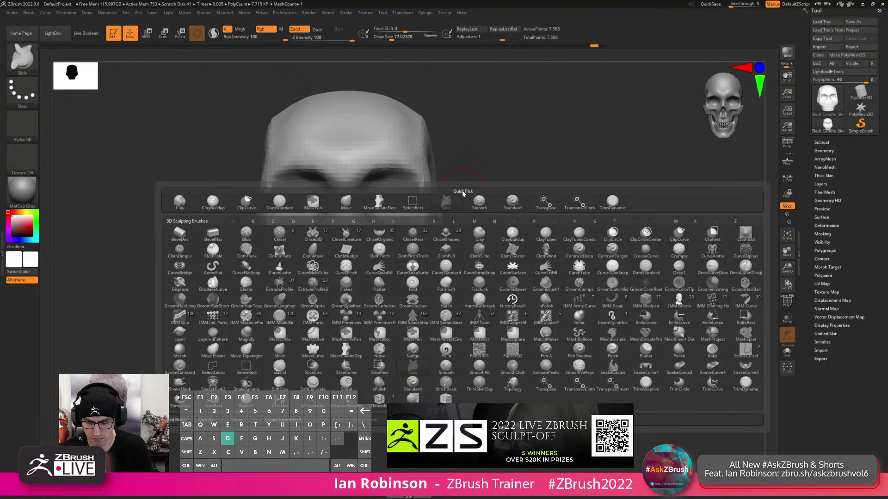
key(d)
key(s)
right_drag(440, 199, 390, 206)
key(s)
mouse_move(373, 228)
mouse_down()
mouse_move(367, 208)
mouse_move(391, 288)
mouse_up()
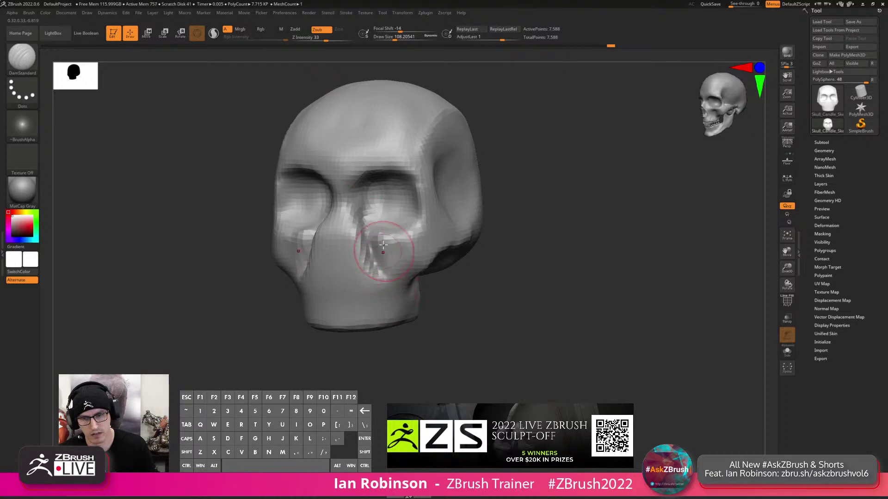
right_drag(384, 252, 389, 254)
key(space)
mouse_move(388, 254)
mouse_down()
mouse_move(377, 264)
mouse_move(404, 259)
mouse_up()
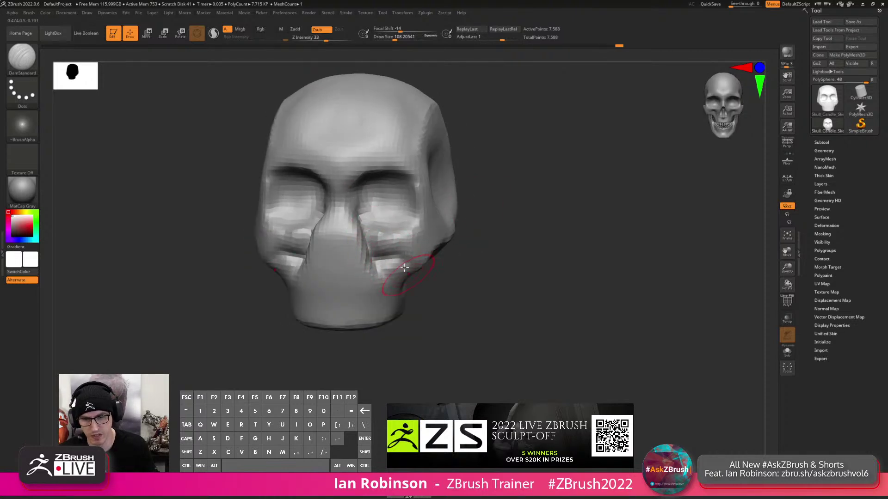
right_drag(399, 249, 398, 240)
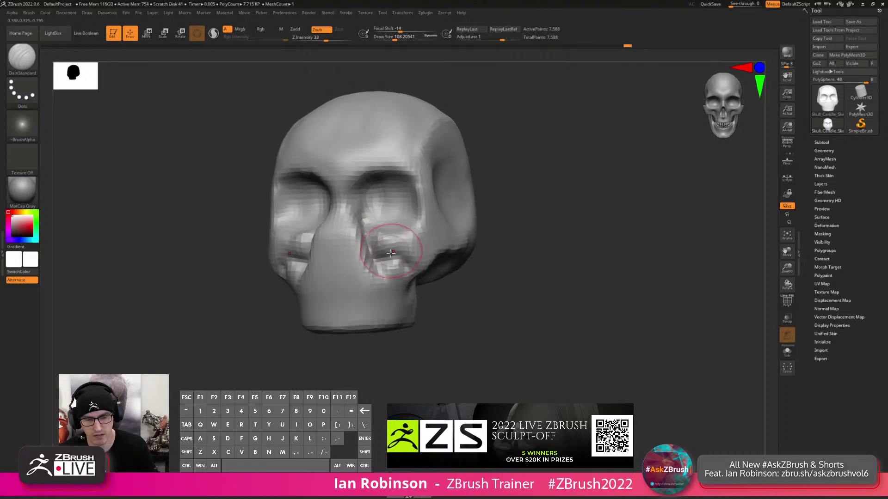
Carve in the areas beside the nose and below the cheeks with ClayBuildup at a draw size of about 108.
key(b)
key(c)
key(b)
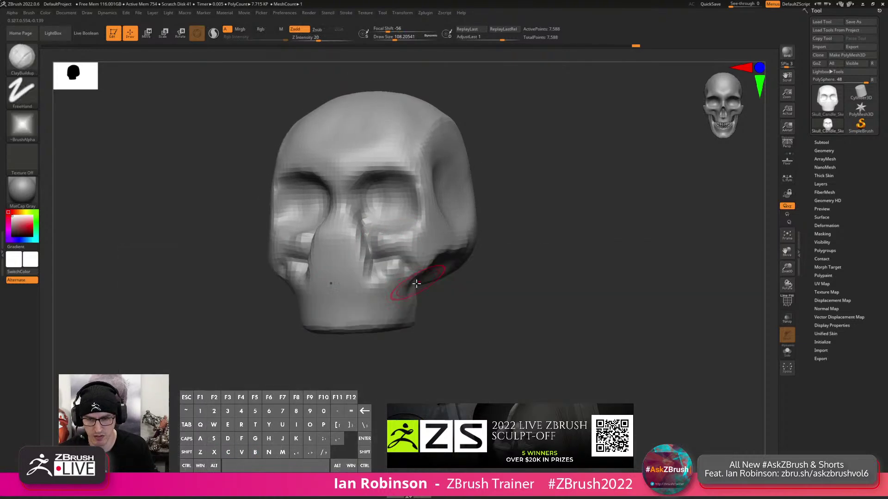
mouse_move(384, 274)
alt+mouse_down()
mouse_move(403, 278)
mouse_move(379, 286)
mouse_move(370, 248)
mouse_move(354, 245)
mouse_move(352, 256)
mouse_move(364, 233)
mouse_move(359, 221)
mouse_move(348, 227)
mouse_move(352, 288)
mouse_move(346, 279)
alt+mouse_up()
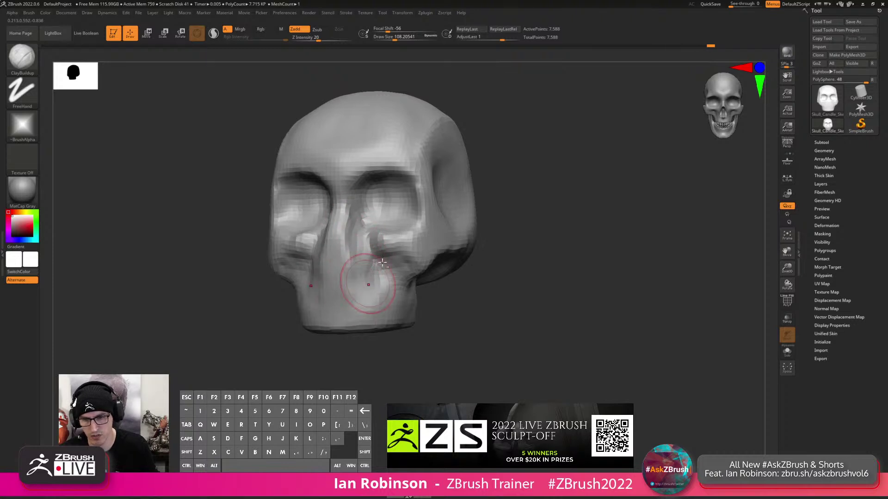
right_drag(402, 242, 436, 241)
right_drag(526, 221, 491, 245)
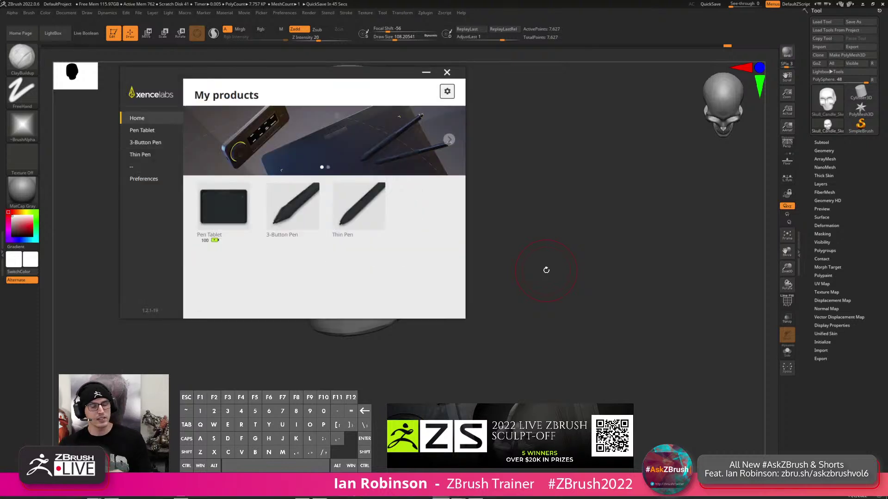
drag(514, 142, 529, 175)
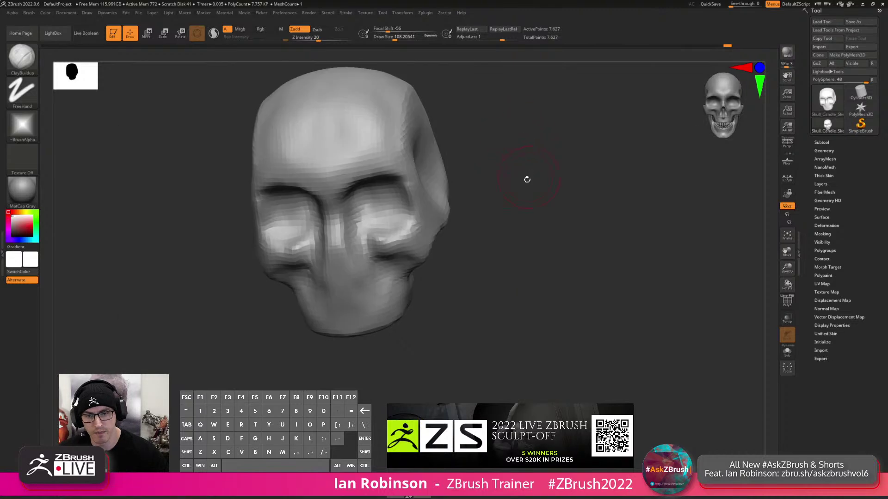
Switch to the 2022 ZBrush Summit site in Chrome and go back to the Sculpt-Off rules page's downloadable scenes.
key(alt+Tab)
key(Tab)
key(Tab)
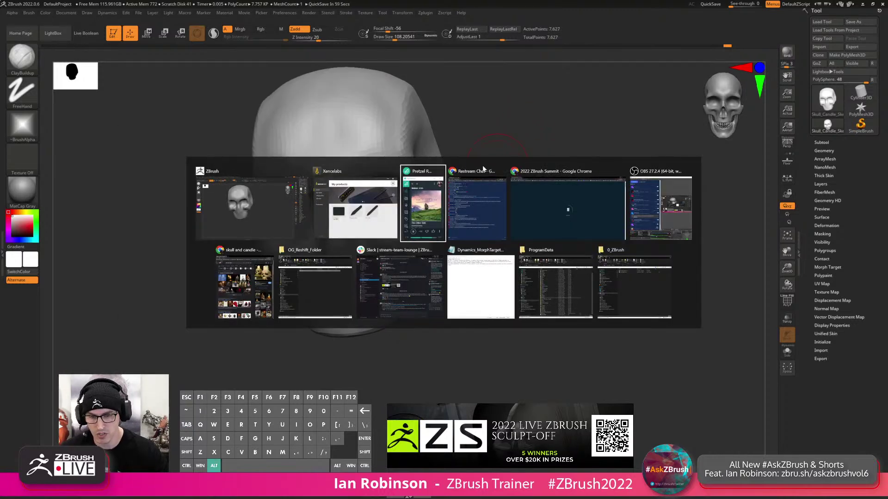
key(Tab)
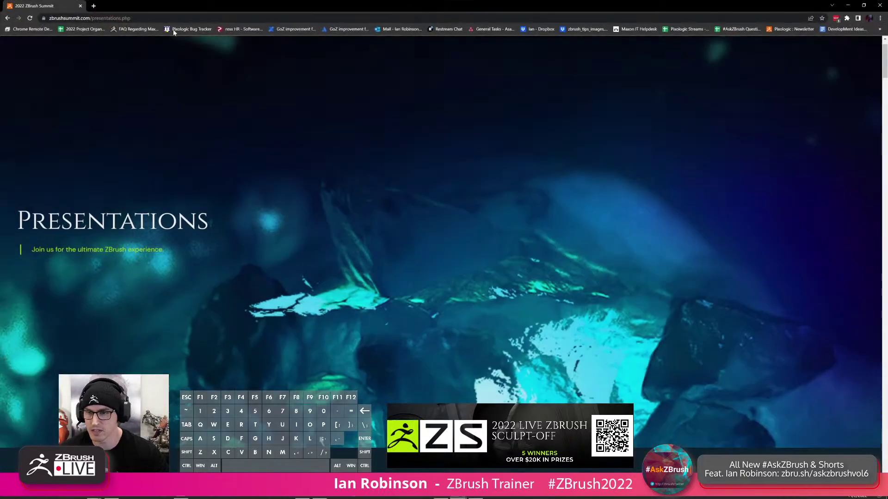
click(7, 19)
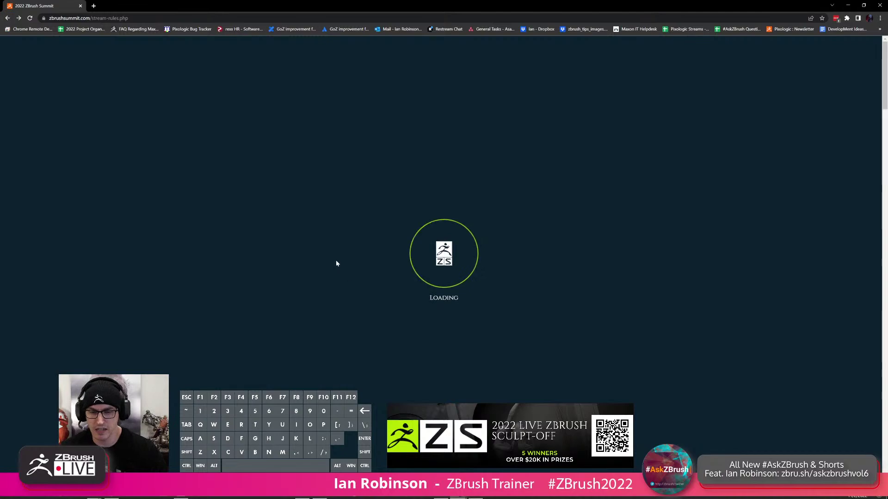
scroll(369, 247, down, 11)
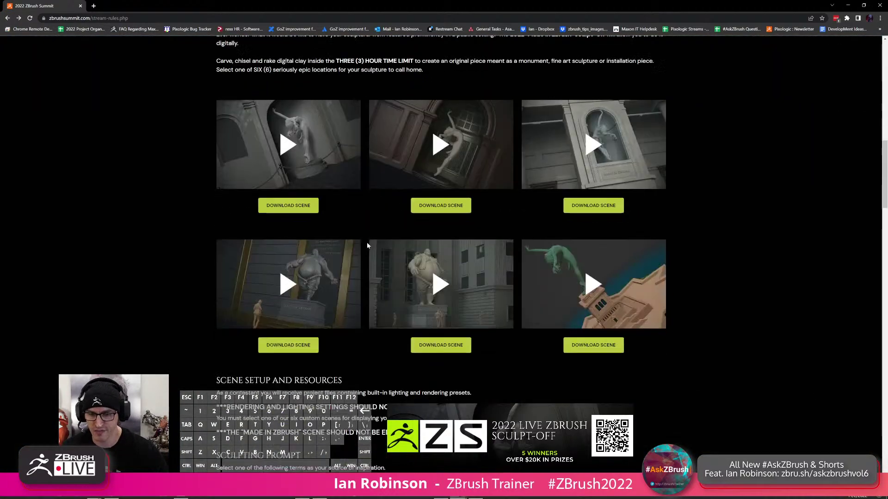
scroll(571, 242, up, 4)
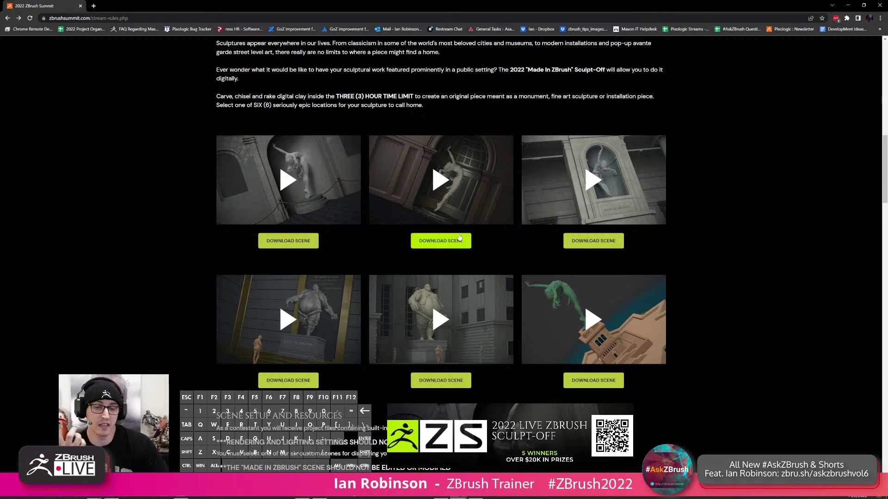
Open the Florence 2 scene preview and play part of the video, pausing it midway.
click(634, 202)
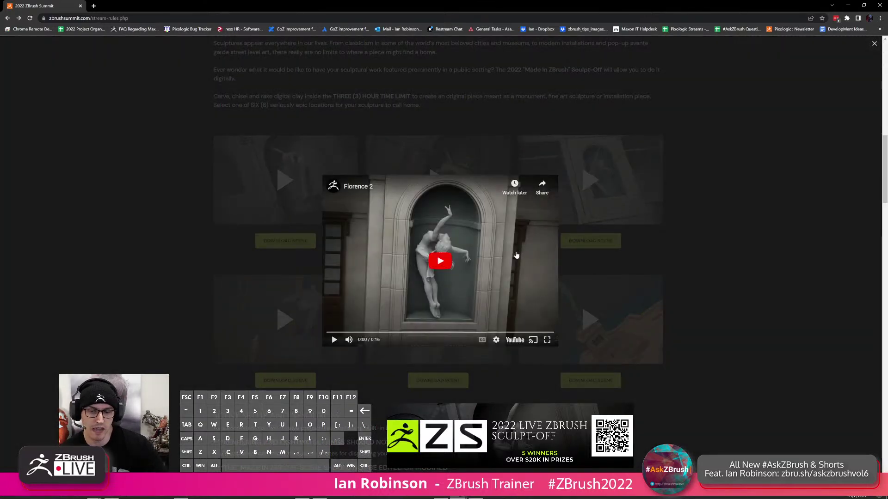
click(440, 261)
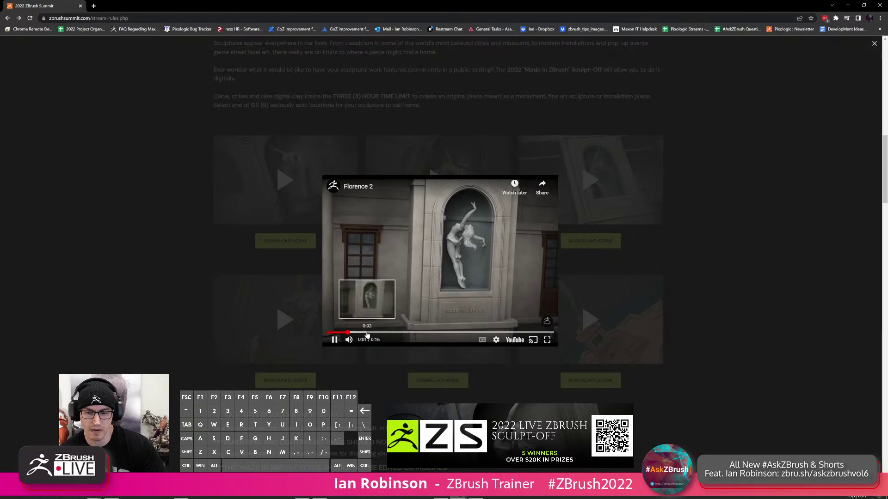
click(356, 324)
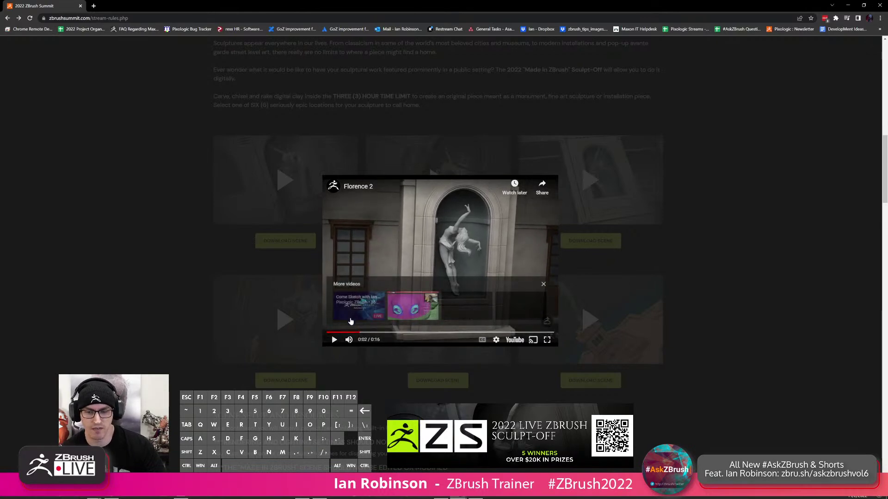
click(334, 340)
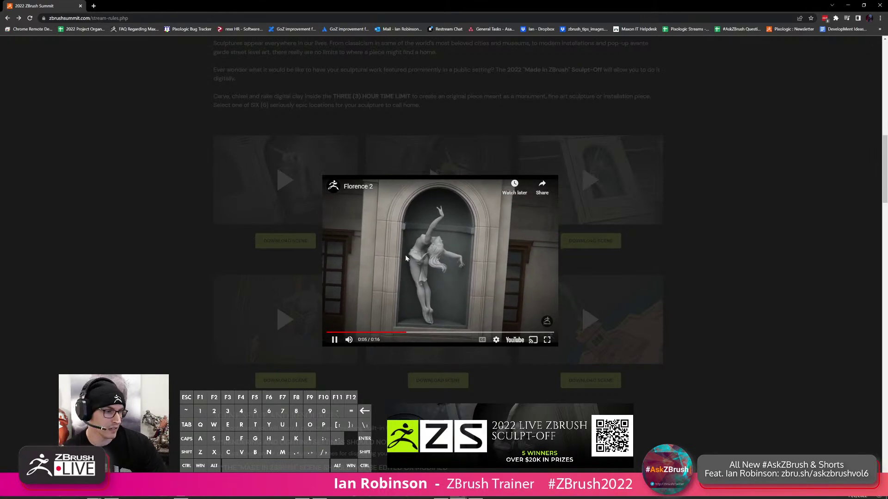
click(334, 340)
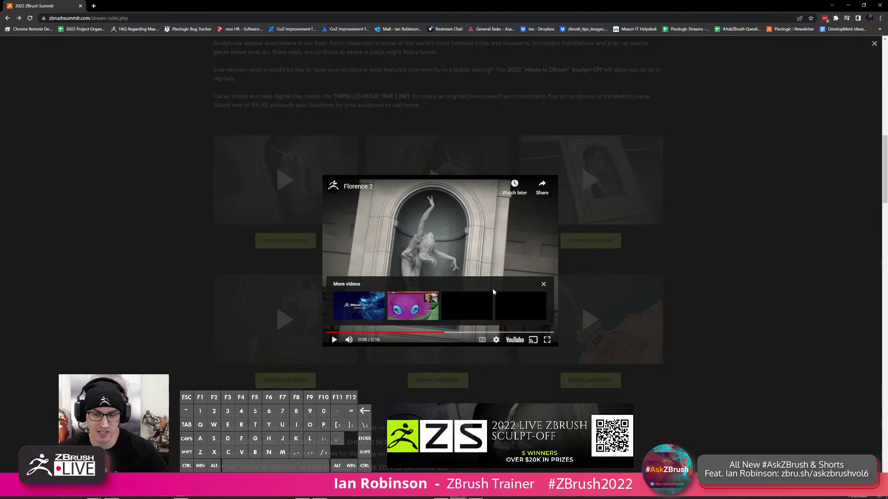
Inspect the Florence 2 video frame at 0:10 in full screen, and close the preview.
click(543, 284)
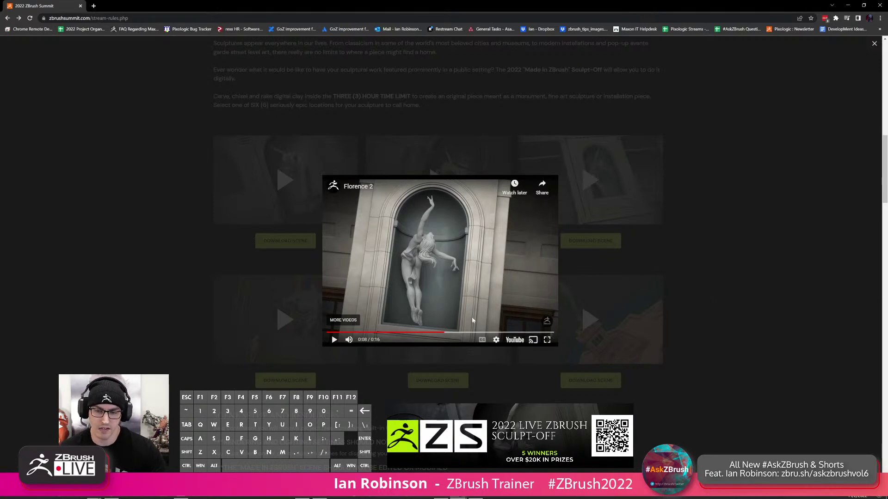
click(478, 332)
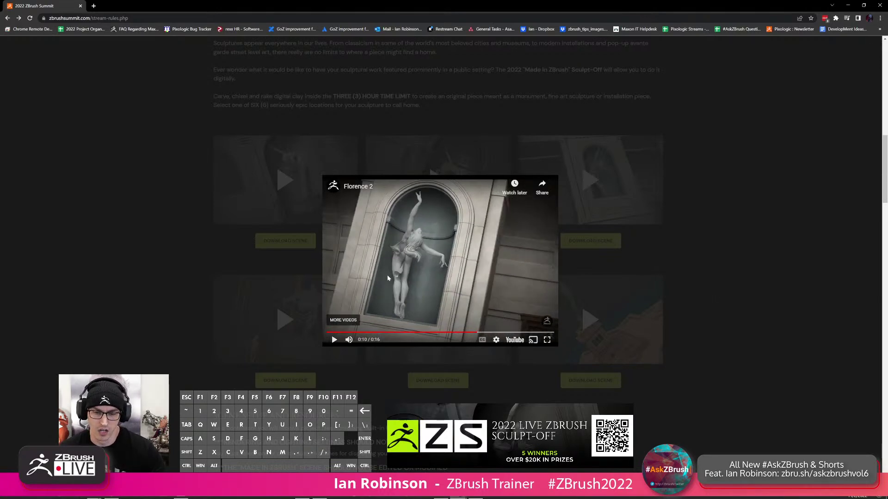
click(547, 340)
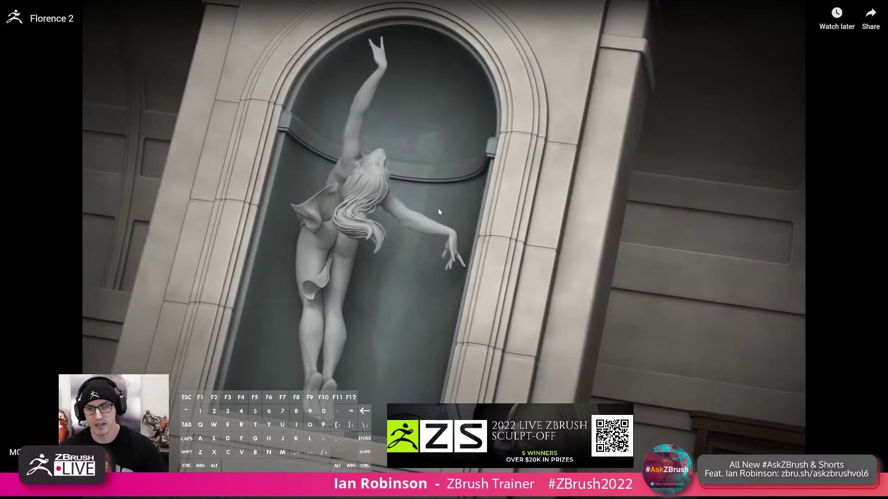
key(Escape)
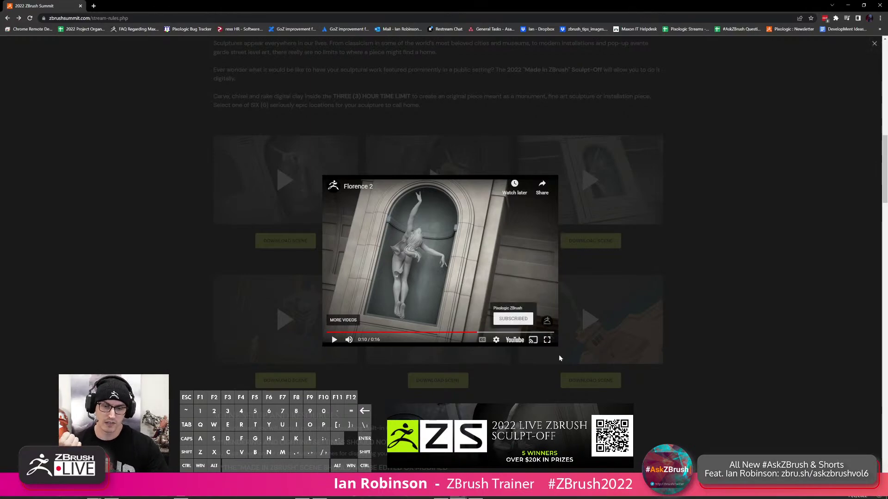
click(745, 319)
Review the scene setup rules and sculpting prompts on the page, and return to ZBrush.
scroll(704, 289, down, 4)
scroll(692, 292, down, 6)
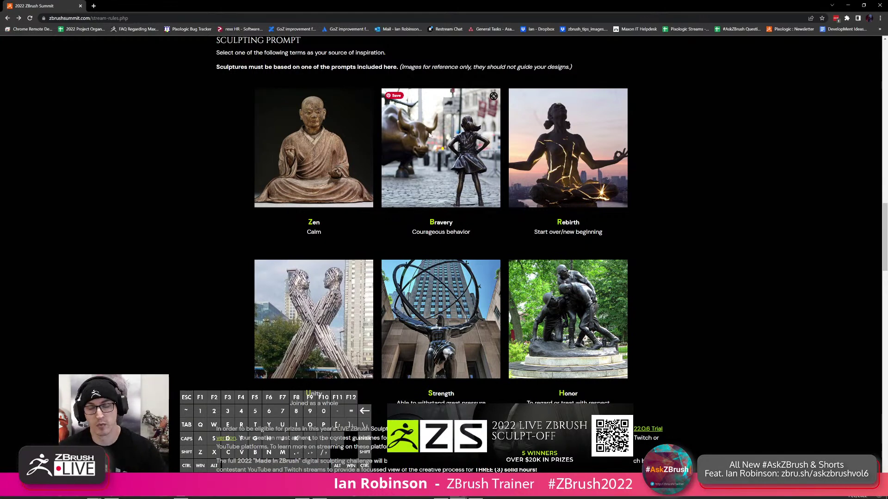
scroll(474, 149, up, 2)
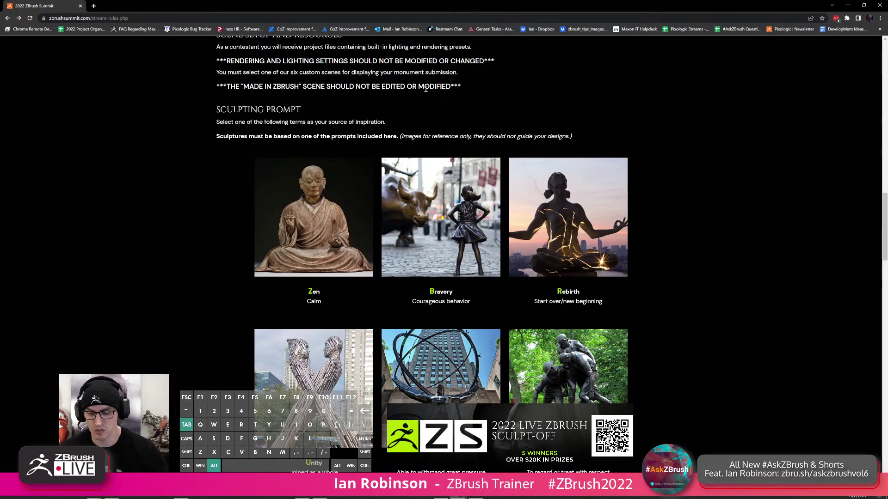
key(alt+Tab)
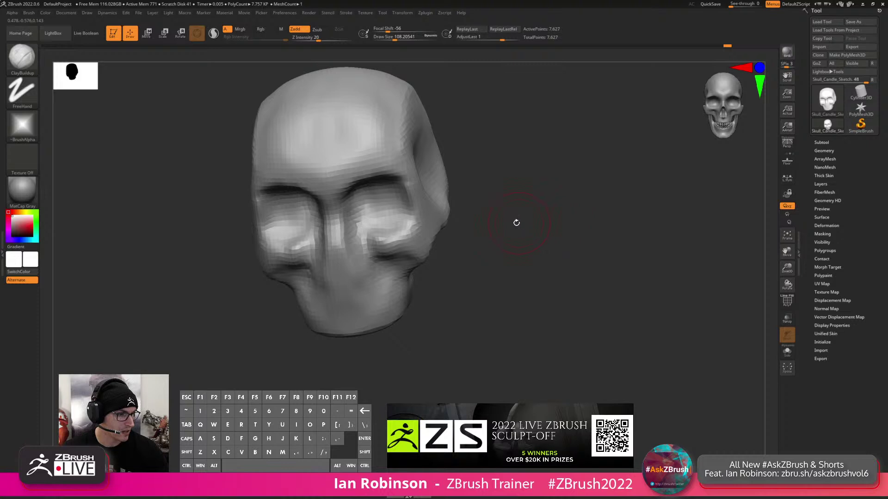
Bring up the YouTube window and search for "zbrush how its made tank".
mouse_move(860, 110)
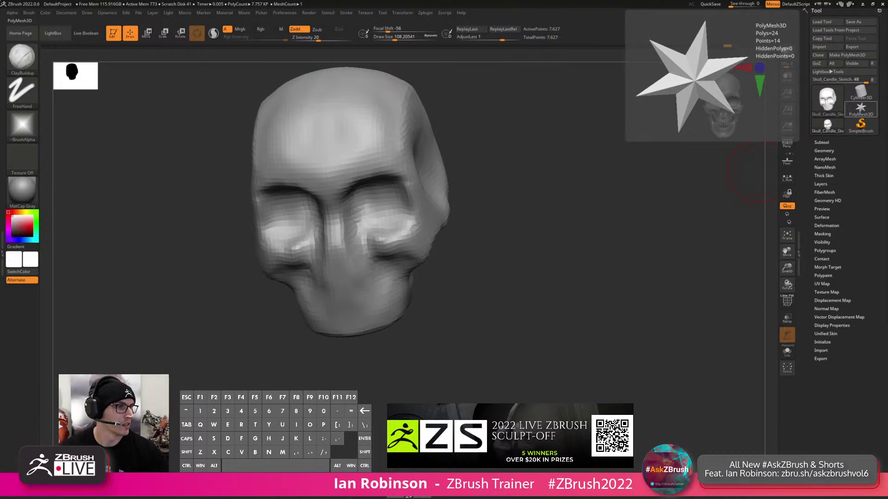
drag(757, 37, 192, 25)
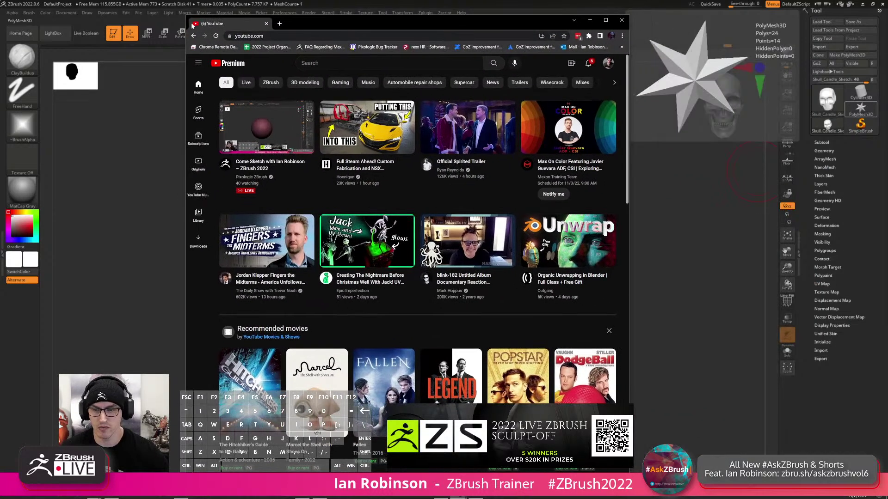
click(319, 58)
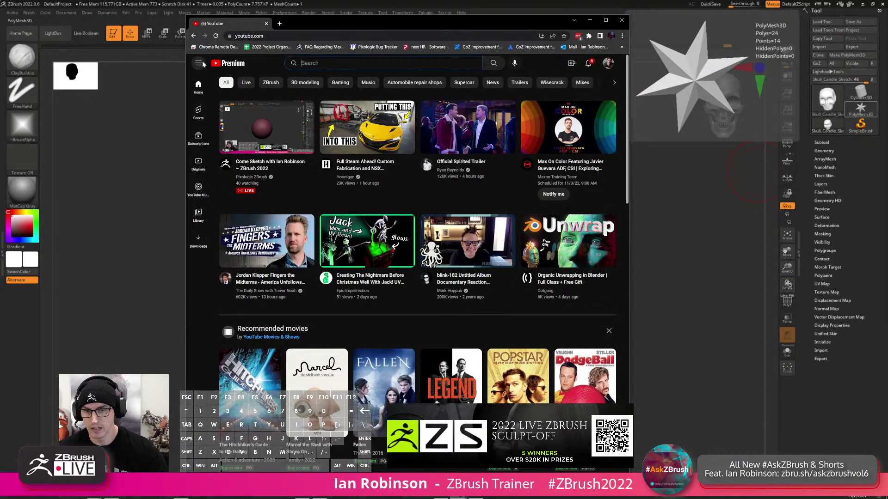
text(zbrush)
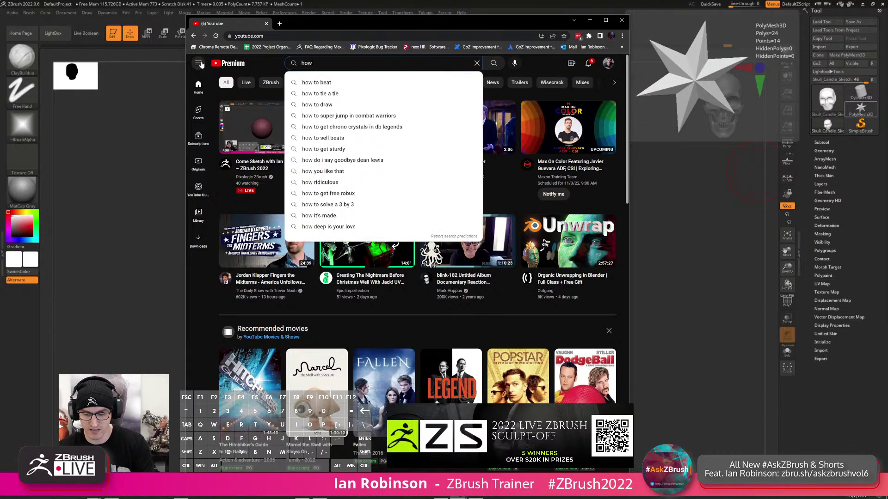
text( how its mad)
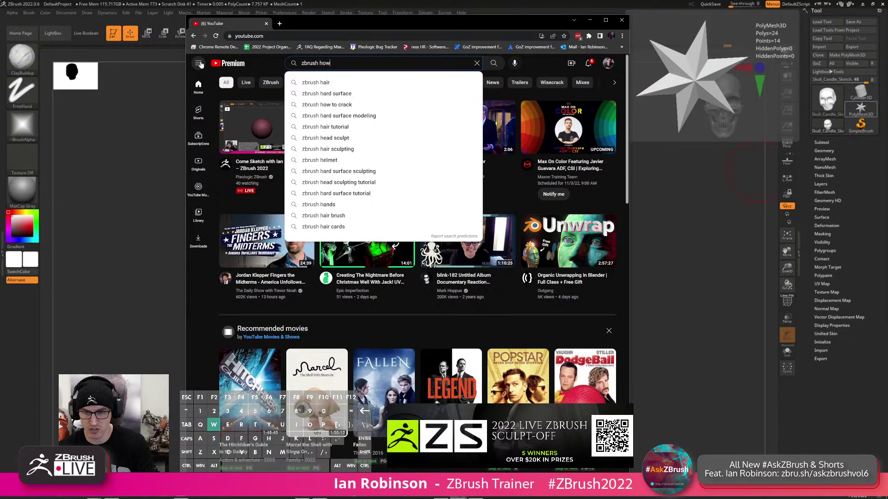
text(e tank)
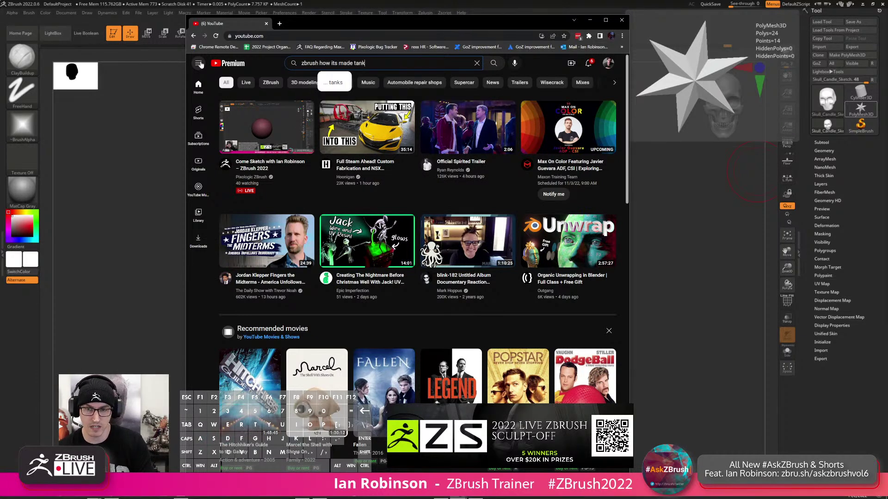
key(Return)
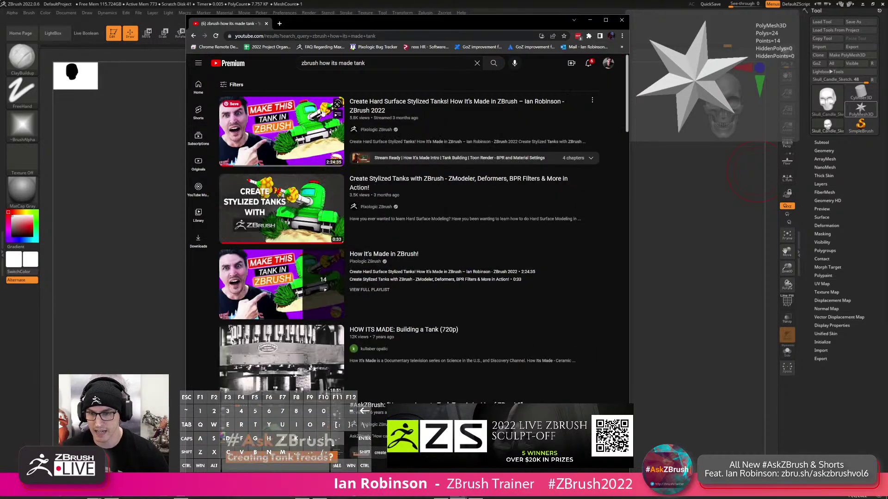
Open the "Create Hard Surface Stylized Tanks! How It's Made in ZBrush" video, copy its web address and paste it for sharing.
mouse_move(326, 131)
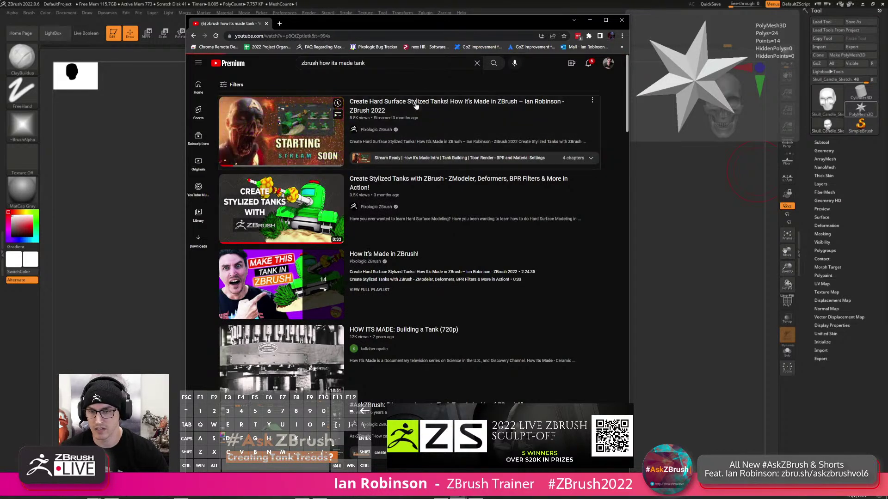
click(326, 132)
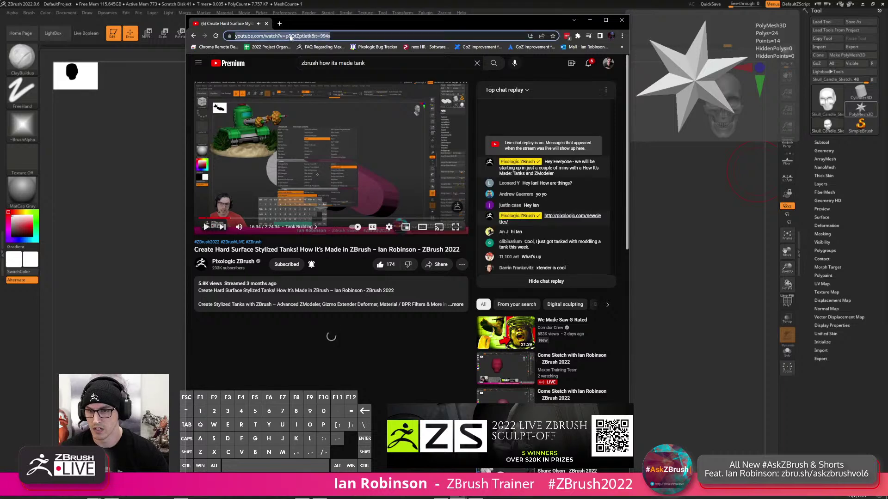
click(278, 36)
right_click(290, 39)
click(307, 85)
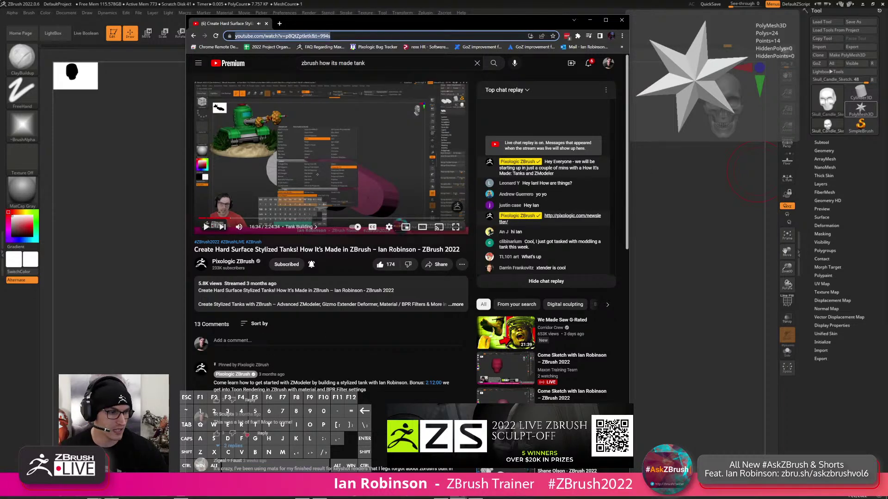
key(ctrl+v)
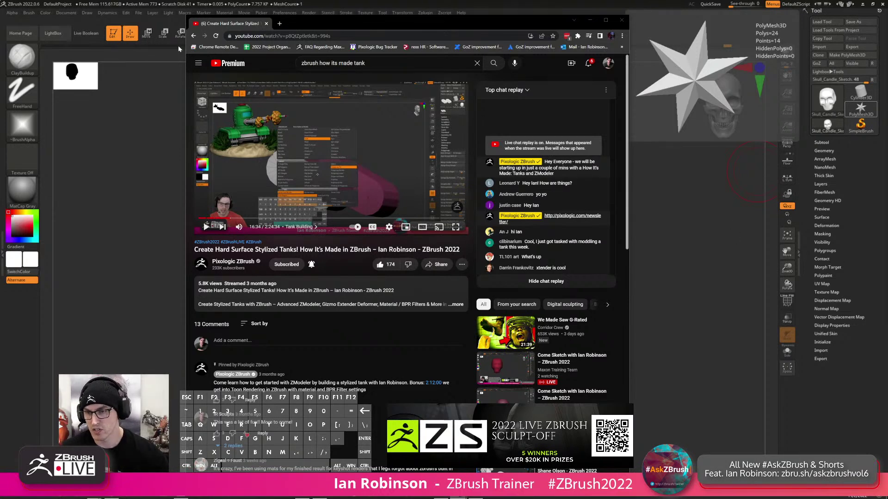
Return to the YouTube results and search for "zbrush how its made espesso".
click(194, 36)
double_click(355, 63)
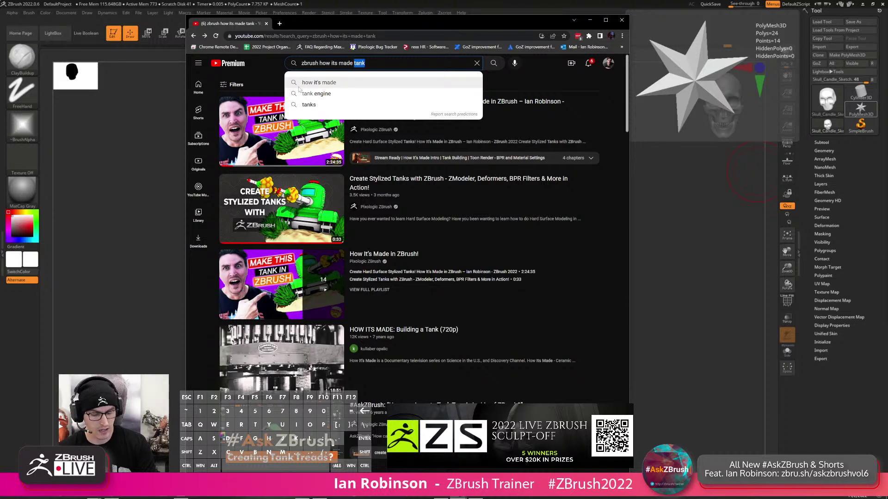
text(espe)
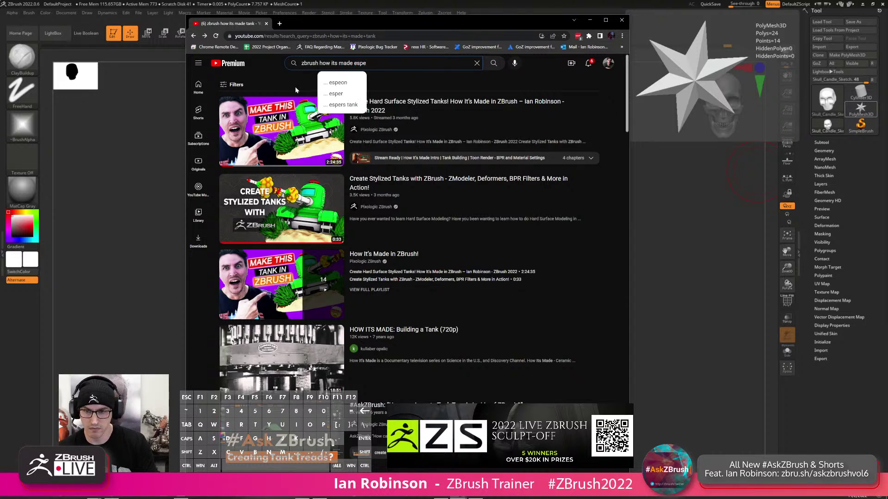
text(sso)
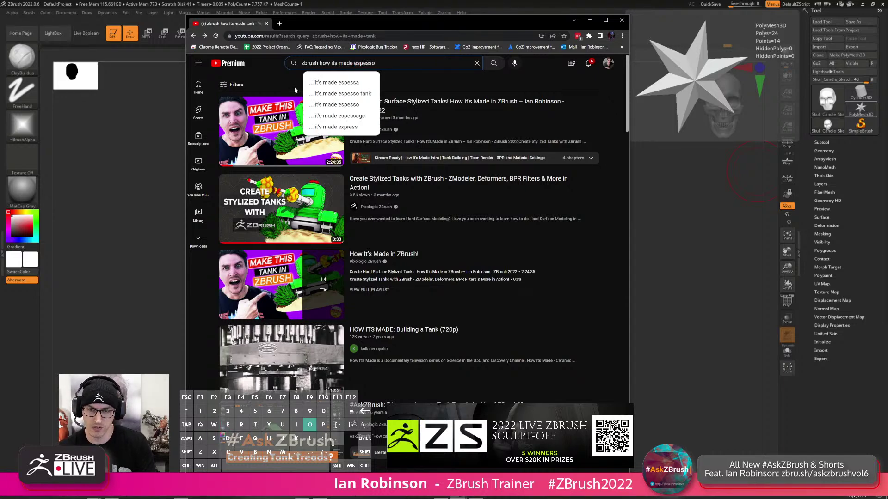
key(Return)
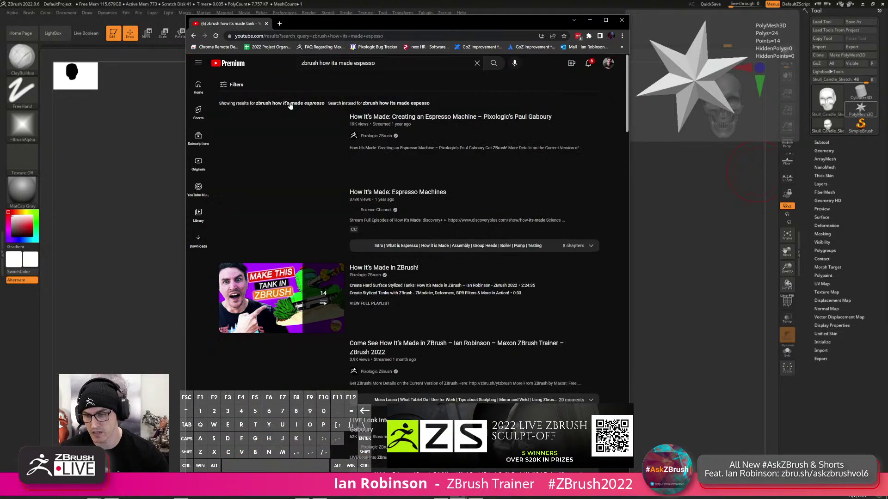
Open "How It's Made: Creating an Espresso Machine", copy its web address, paste it for sharing, and return to ZBrush.
click(259, 178)
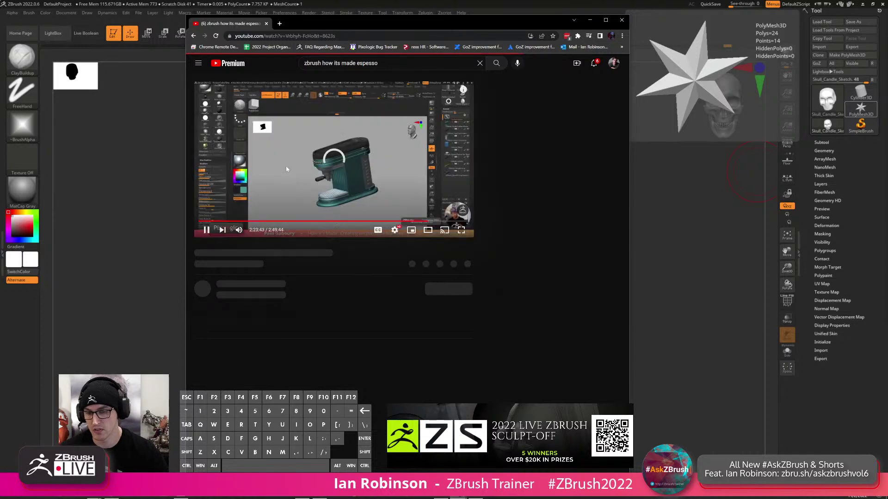
click(296, 36)
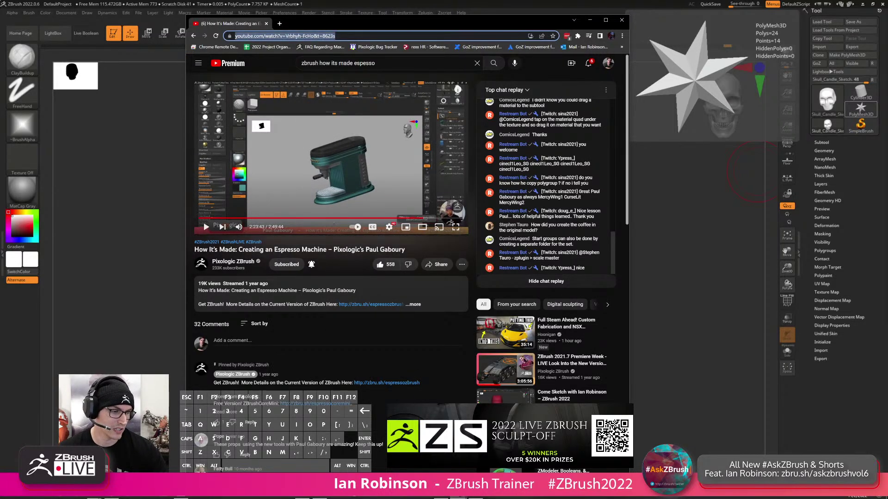
key(ctrl+v)
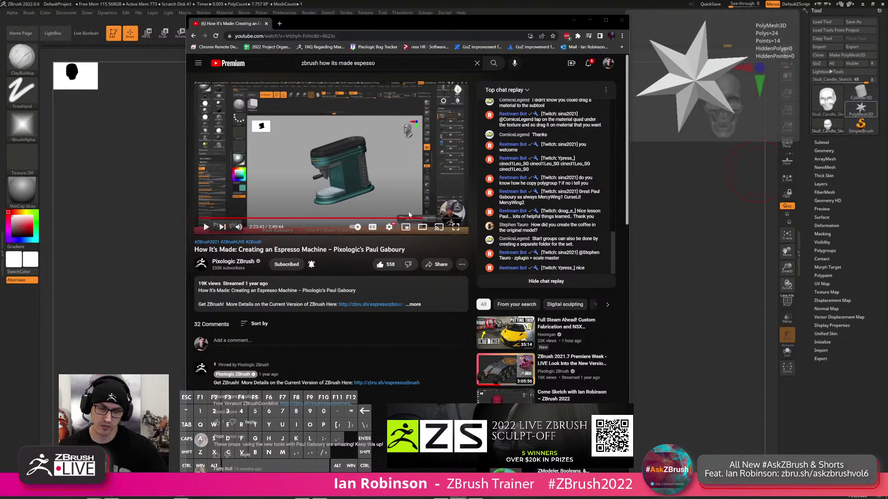
click(590, 21)
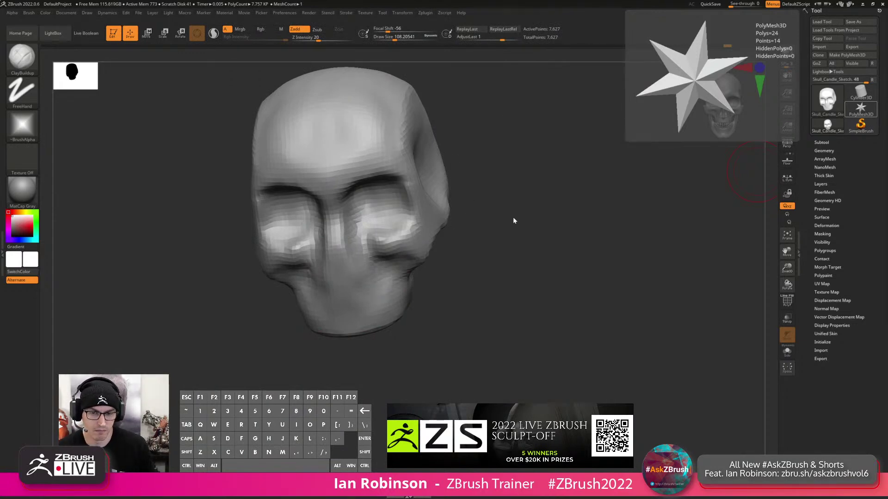
Examine the rough skull's brow, cheekbone and temple from the side and three-quarter views.
key(s)
alt+drag(514, 217, 513, 235)
mouse_move(377, 241)
mouse_down()
mouse_move(360, 238)
mouse_move(399, 226)
mouse_up()
drag(518, 218, 513, 242)
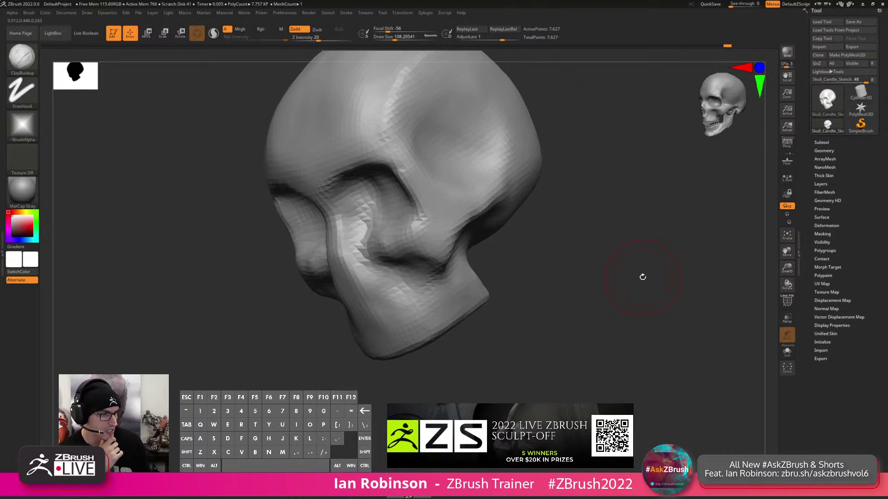
drag(589, 253, 605, 222)
mouse_move(606, 208)
alt+mouse_down()
mouse_move(608, 240)
mouse_move(594, 222)
mouse_move(578, 223)
alt+mouse_up()
key(f)
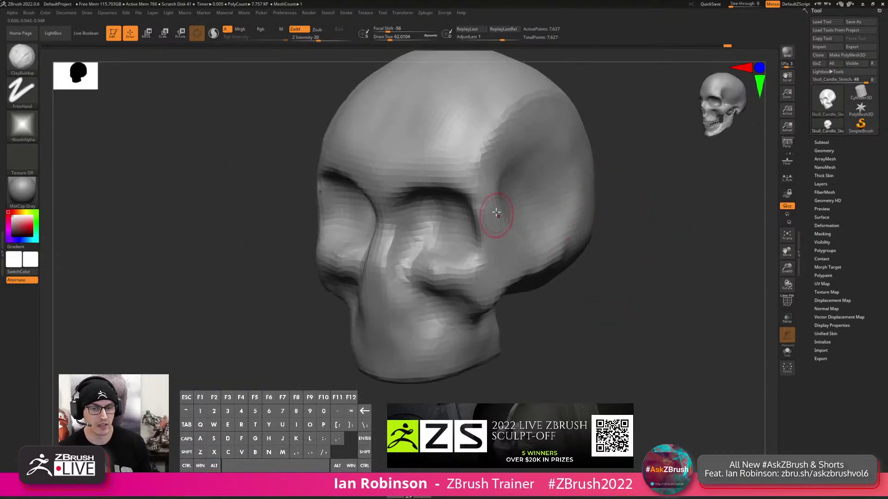
Refine the temple edge beside the eye socket with ClayBuildup, reduce the draw size to about 49, and face the skull frontally.
key(s)
mouse_move(525, 163)
mouse_down()
mouse_move(519, 157)
mouse_move(531, 151)
mouse_move(498, 189)
mouse_move(523, 185)
mouse_move(559, 140)
mouse_move(582, 156)
mouse_move(554, 151)
mouse_move(511, 194)
mouse_move(516, 207)
mouse_up()
alt+right_drag(532, 173, 444, 231)
key(s)
drag(423, 243, 412, 245)
shift+right_drag(414, 250, 459, 234)
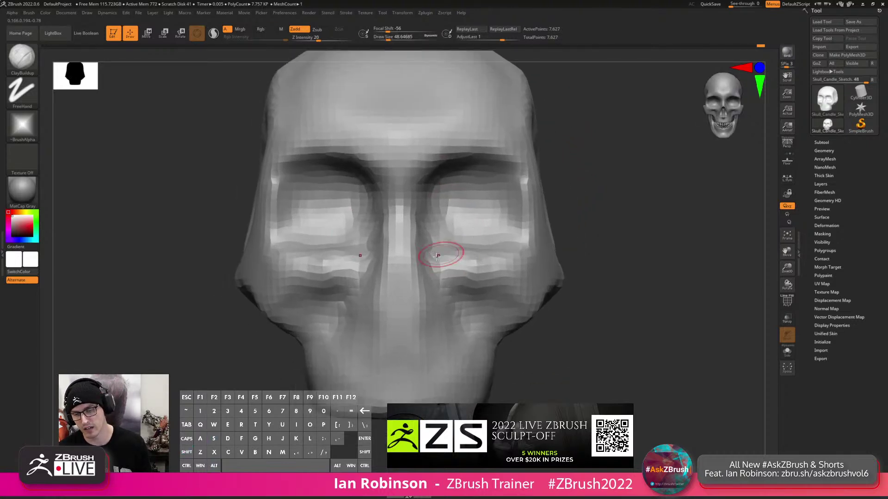
Duplicate the Skull_Candle_Sketch subtool and hide the original.
click(825, 151)
click(823, 141)
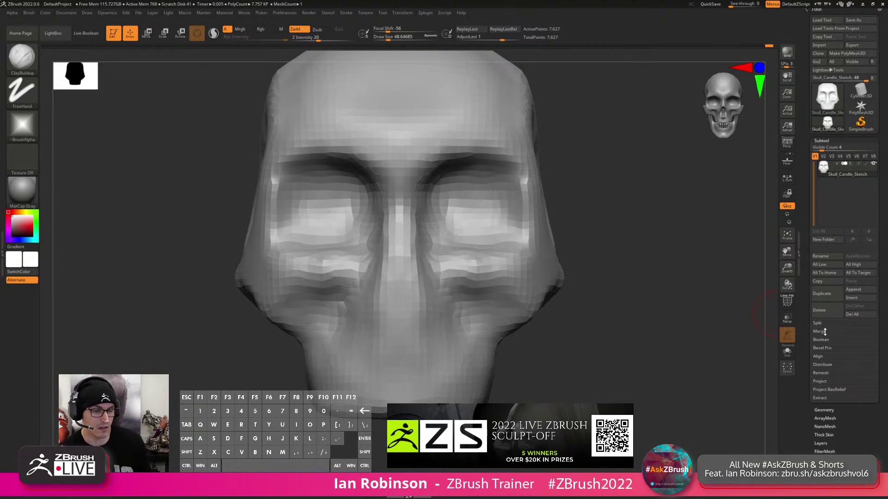
click(827, 140)
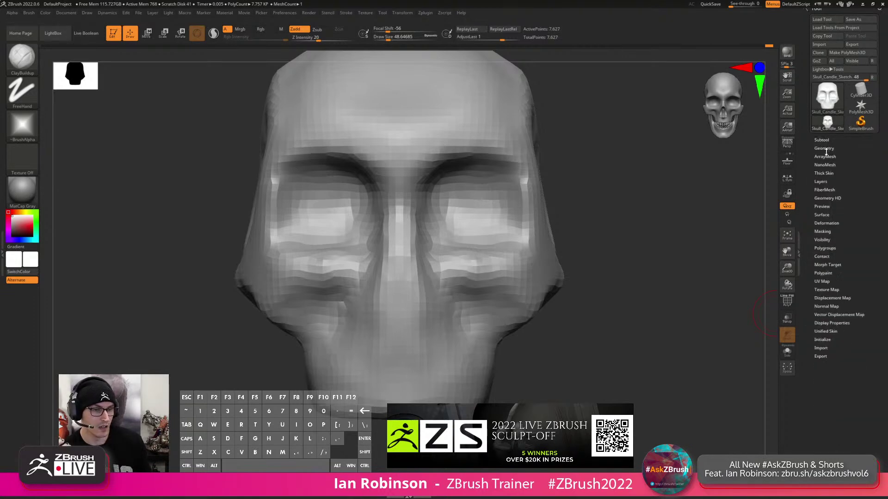
click(827, 140)
key(ctrl+shift+d)
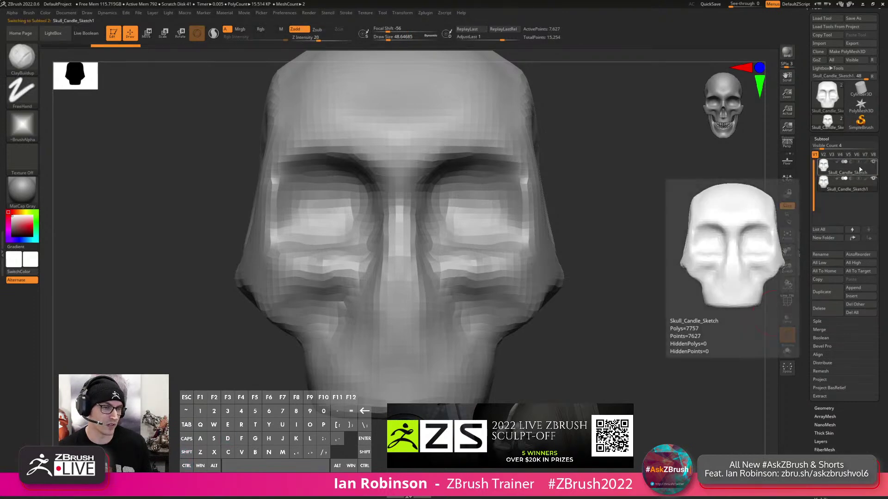
click(874, 163)
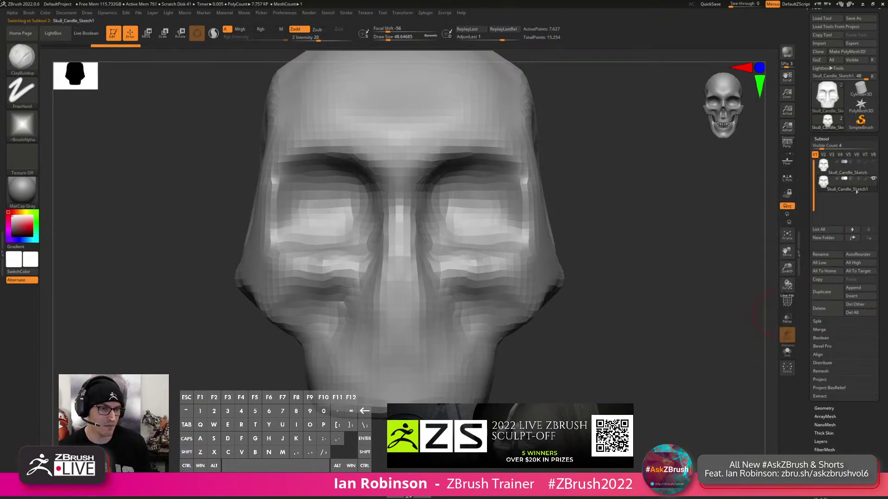
Isolate the original Skull_Candle_Sketch subtool with Solo, scale it down uniformly to a small size, and return to Draw mode.
click(852, 169)
click(787, 351)
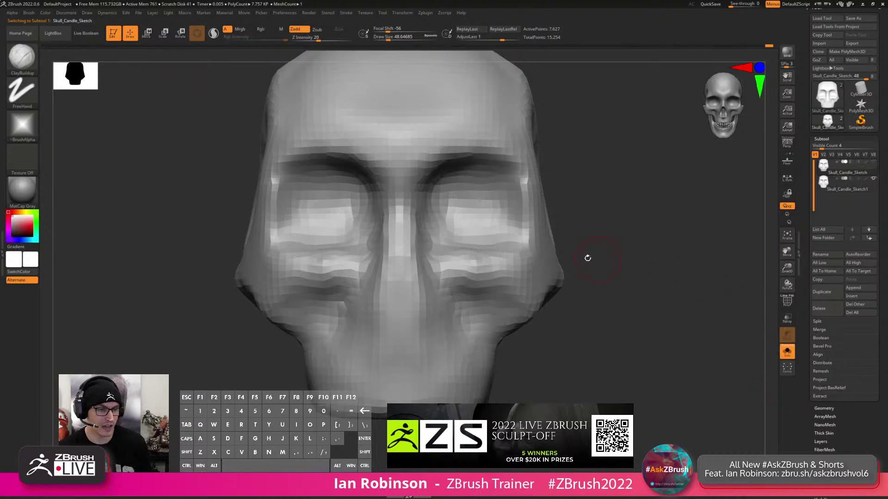
key(w)
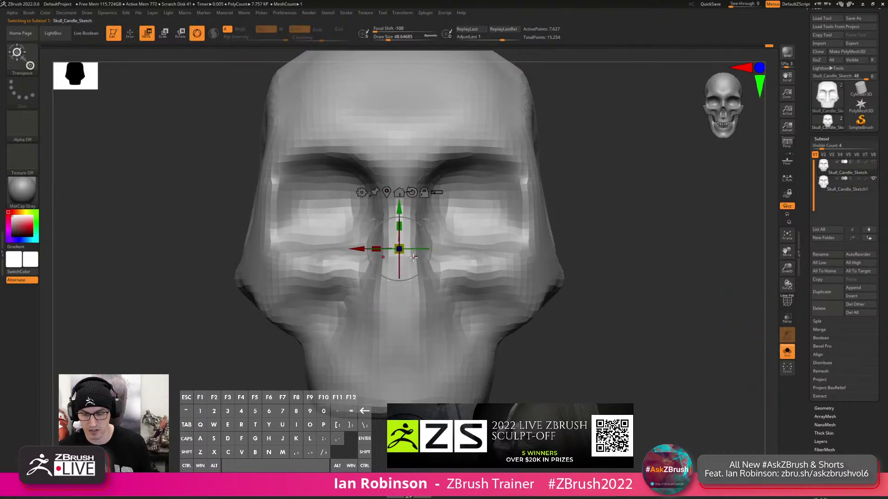
ctrl+right_drag(383, 306, 326, 390)
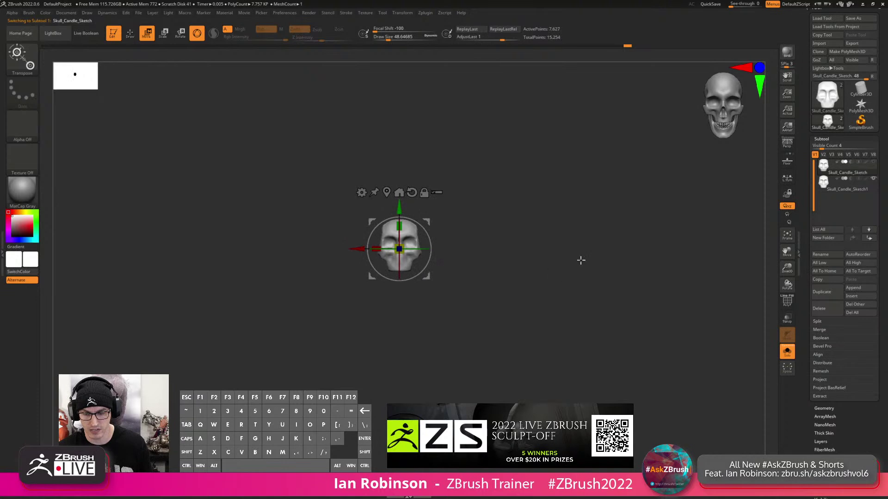
key(q)
Select the duplicated full-size subtool and rename it Skull.
click(847, 189)
click(828, 255)
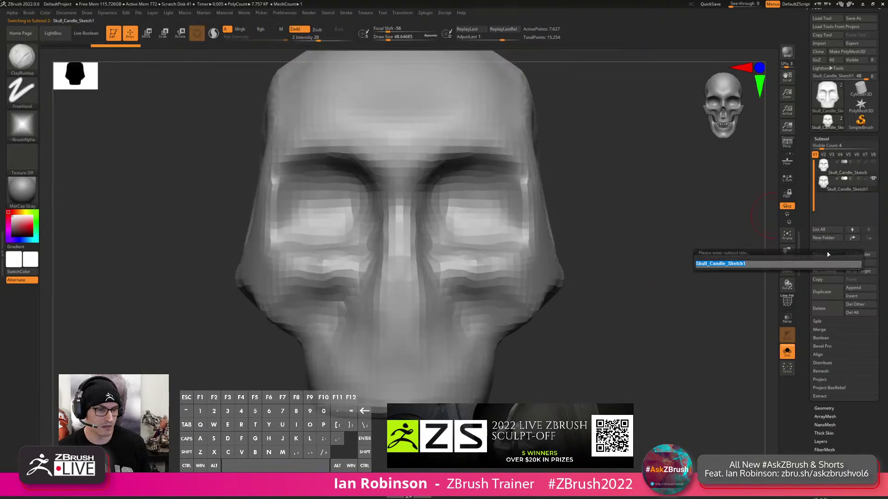
text(Sku;l)
key(BackSpace)
key(BackSpace)
text(ll)
key(Return)
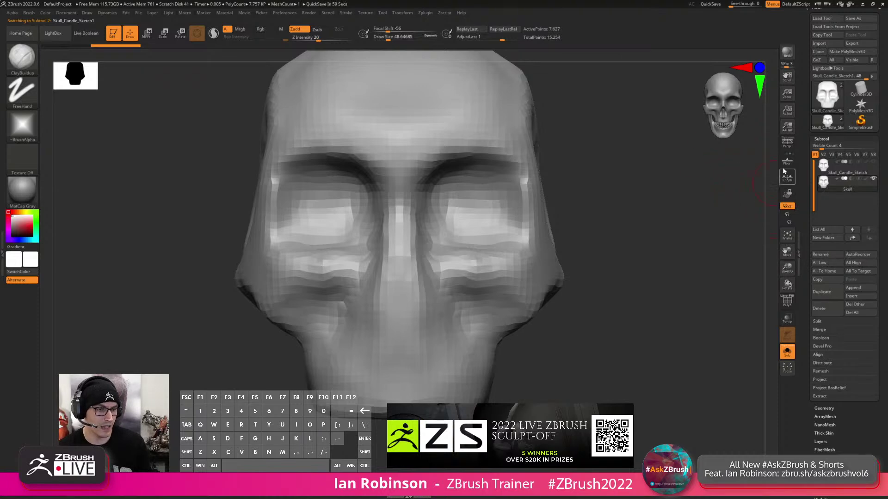
Save the tool over the existing Skull_Candle_Sketch.ztl file.
click(853, 18)
key(Return)
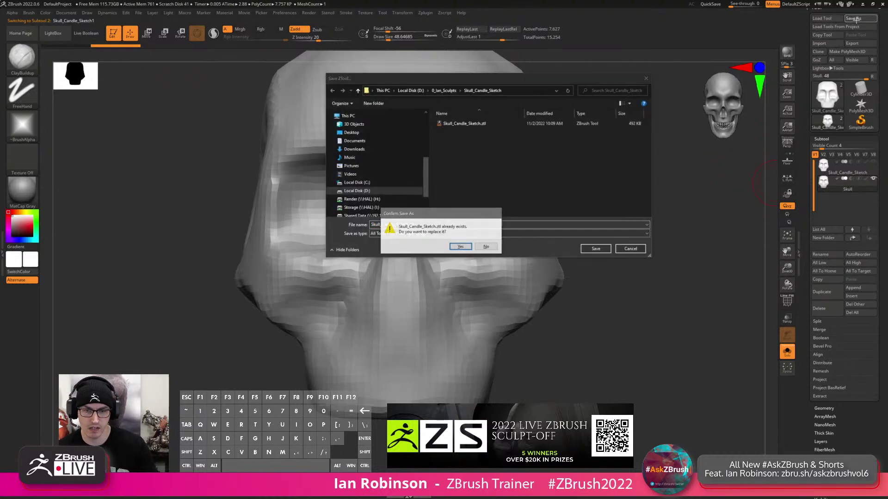
key(Return)
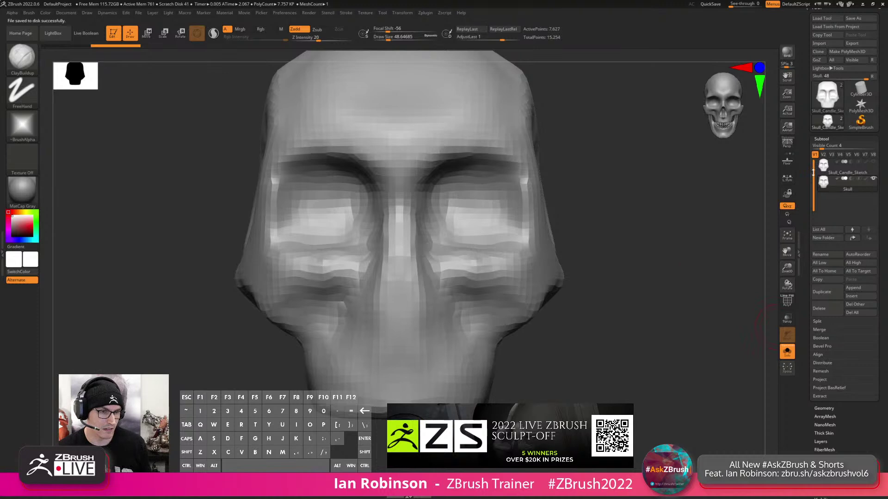
Set the Skull subtool's DynaMesh resolution to 128, smooth beside the nose, and remesh the skull.
click(822, 140)
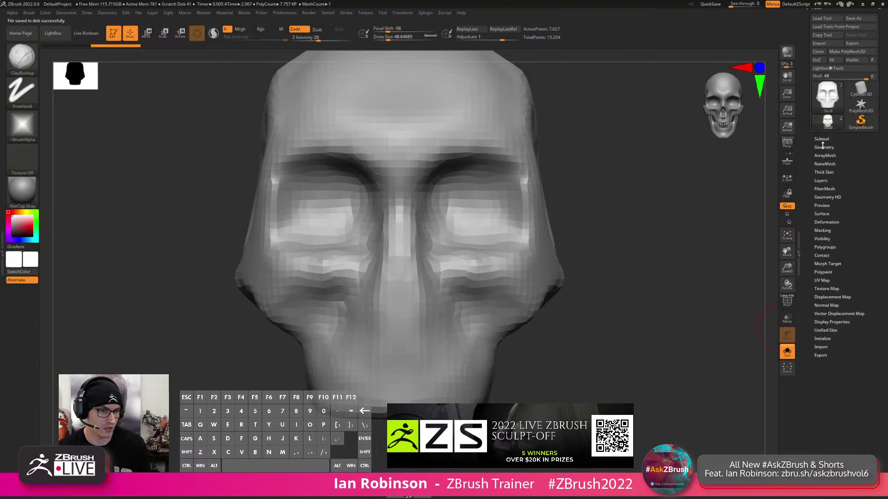
click(824, 147)
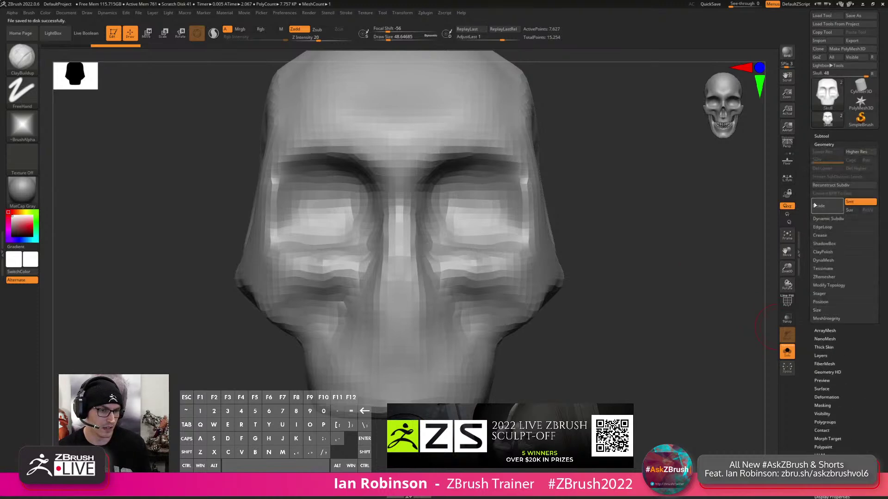
click(823, 261)
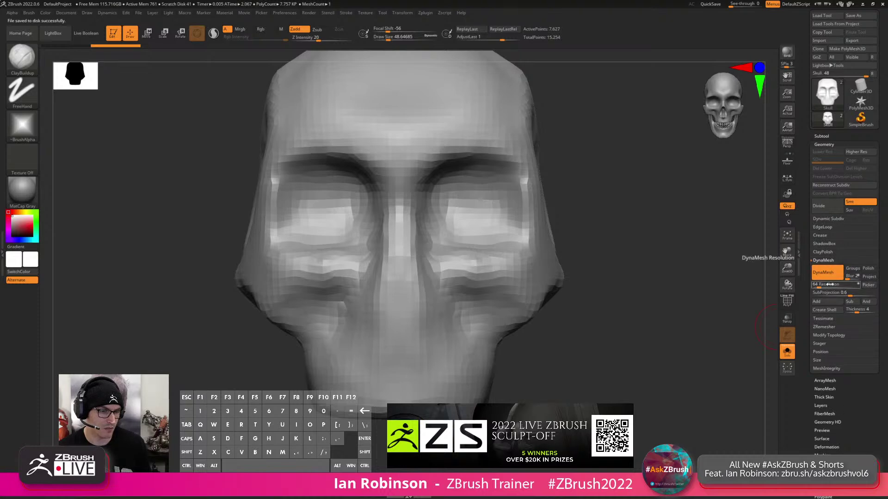
click(825, 288)
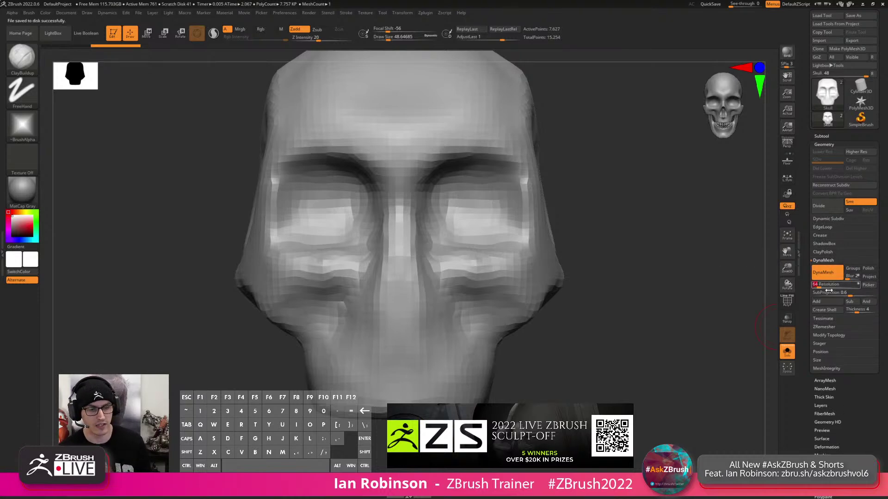
text(128)
key(Tab)
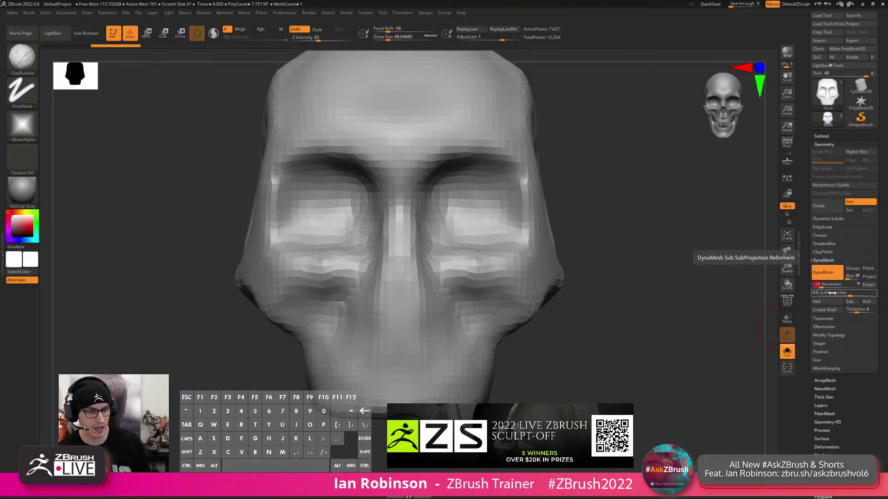
shift+drag(495, 194, 490, 220)
ctrl+drag(596, 208, 628, 246)
Carve the hollows of the upper jaw beside the nose with ClayBuildup.
mouse_move(636, 181)
alt+mouse_down()
mouse_move(613, 202)
mouse_move(518, 208)
alt+mouse_up()
key(s)
drag(406, 244, 411, 244)
alt+right_drag(417, 236, 435, 217)
mouse_move(425, 265)
alt+mouse_down()
mouse_move(440, 303)
mouse_move(443, 295)
alt+mouse_up()
alt+right_drag(444, 283, 456, 259)
mouse_move(456, 273)
alt+mouse_down()
mouse_move(484, 283)
mouse_move(467, 285)
alt+mouse_up()
mouse_move(462, 296)
right_down()
mouse_move(479, 272)
mouse_move(480, 245)
right_up()
right_drag(484, 286, 492, 275)
Deepen the recesses beneath the cheekbones and enlarge the draw size to about 80.
mouse_move(494, 260)
alt+mouse_down()
mouse_move(512, 244)
mouse_move(498, 256)
alt+mouse_up()
mouse_move(502, 244)
alt+mouse_down()
mouse_move(490, 252)
mouse_move(473, 240)
mouse_move(465, 260)
mouse_move(436, 228)
mouse_move(474, 257)
mouse_move(467, 279)
mouse_move(481, 268)
alt+mouse_up()
mouse_move(481, 267)
right_down()
mouse_move(519, 265)
mouse_move(527, 272)
right_up()
right_click(454, 302)
mouse_move(486, 238)
alt+mouse_down()
mouse_move(446, 250)
mouse_move(430, 275)
mouse_move(437, 245)
mouse_move(446, 279)
alt+mouse_up()
key(s)
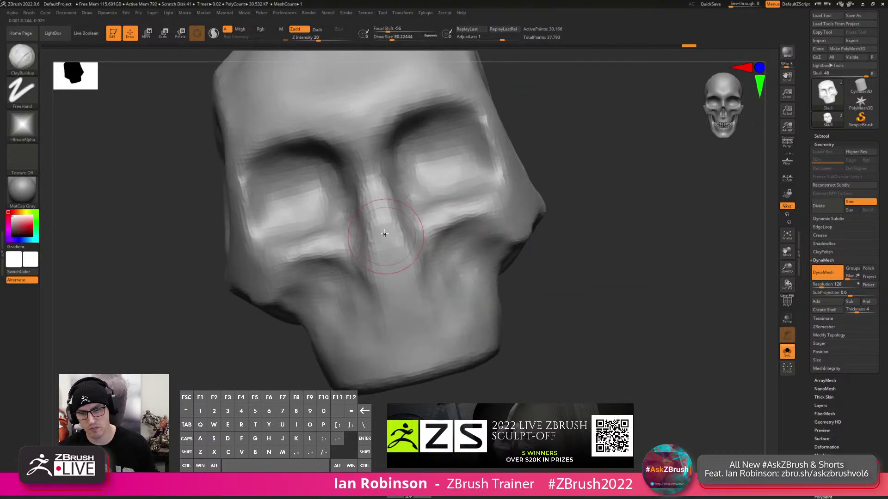
Reduce the draw size to about 59 and build up the nasal bridge between the eye sockets.
key(s)
drag(391, 218, 389, 219)
right_drag(402, 229, 383, 234)
drag(388, 178, 365, 204)
mouse_move(375, 162)
mouse_down()
mouse_move(374, 189)
mouse_move(385, 181)
mouse_up()
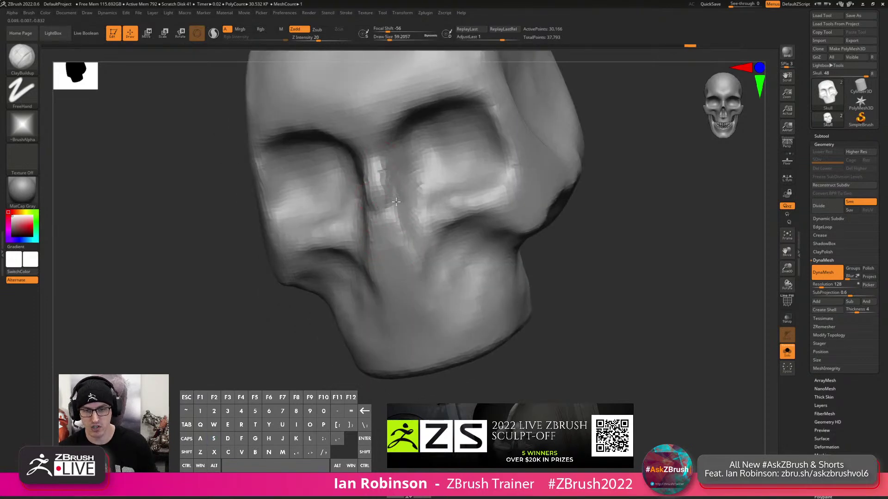
Carve the nasal opening into the skull below the bridge and remesh it with DynaMesh.
mouse_move(396, 243)
alt+mouse_down()
mouse_move(398, 230)
mouse_move(407, 249)
alt+mouse_up()
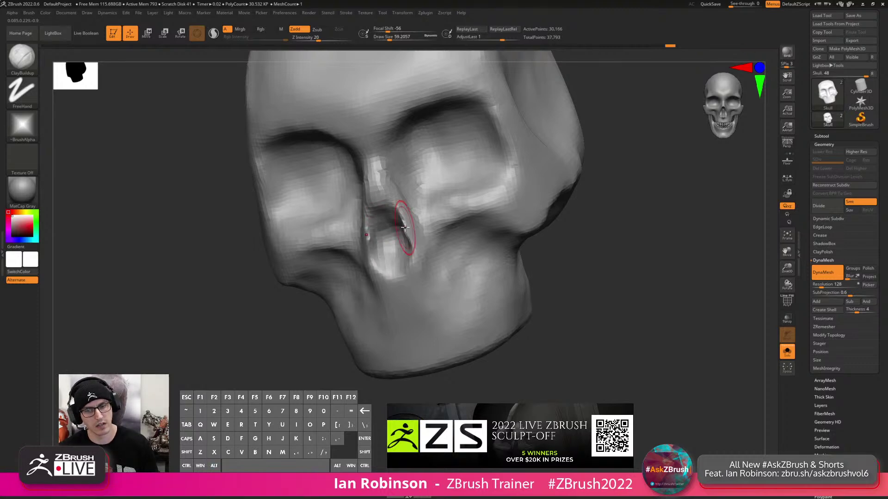
right_drag(406, 234, 416, 210)
mouse_move(406, 235)
alt+mouse_down()
mouse_move(390, 235)
mouse_move(383, 216)
mouse_move(384, 226)
alt+mouse_up()
key(s)
ctrl+drag(578, 125, 548, 148)
Set the draw size to about 68 and undo the last few strokes around the nasal opening.
right_drag(601, 168, 512, 206)
key(s)
drag(381, 225, 386, 225)
right_drag(431, 232, 409, 235)
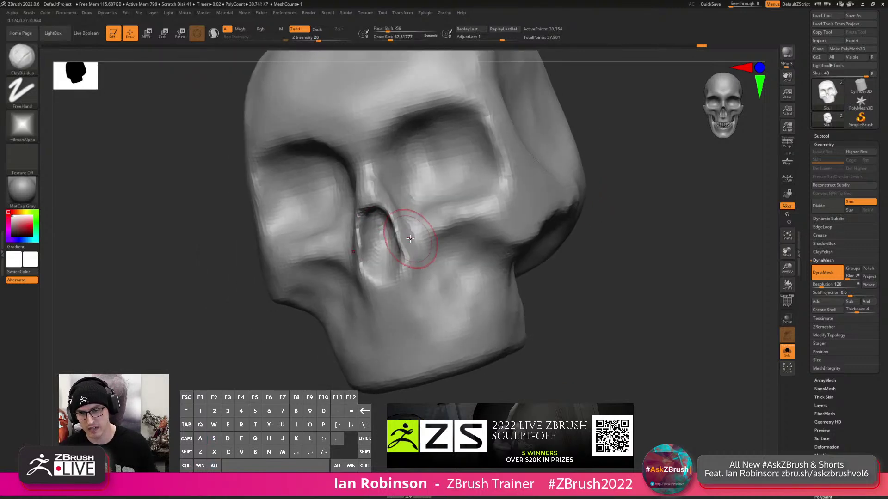
key(ctrl+z)
key(ctrl+z)
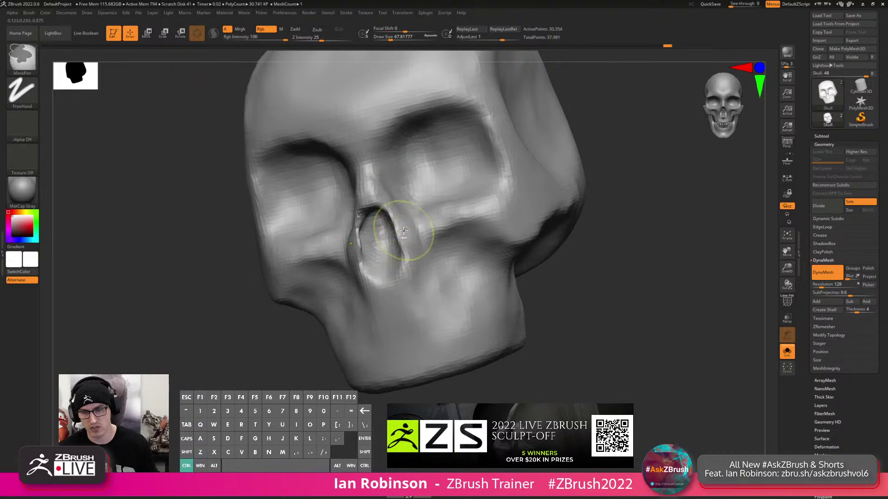
key(ctrl+z)
key(ctrl+z)
right_drag(407, 240, 394, 234)
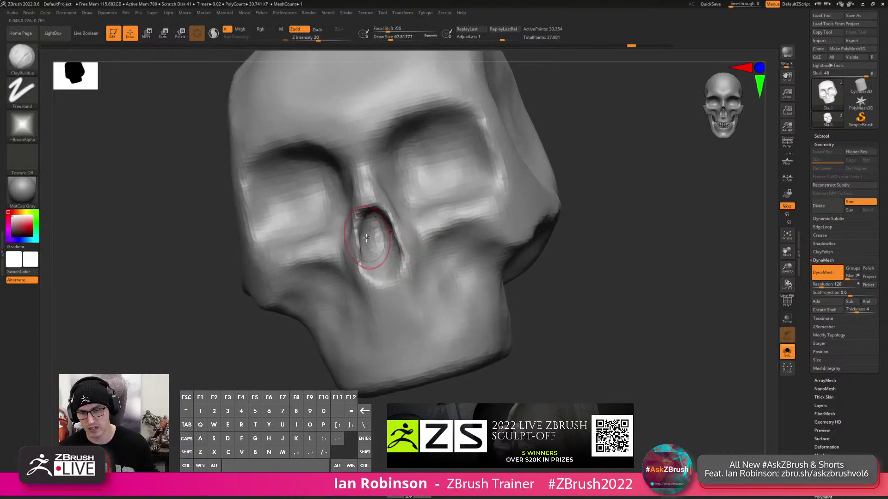
Select the Move brush and expand its Auto Masking settings down to the BackfaceMask option.
key(b)
key(m)
key(i)
key(b)
key(m)
key(v)
click(29, 12)
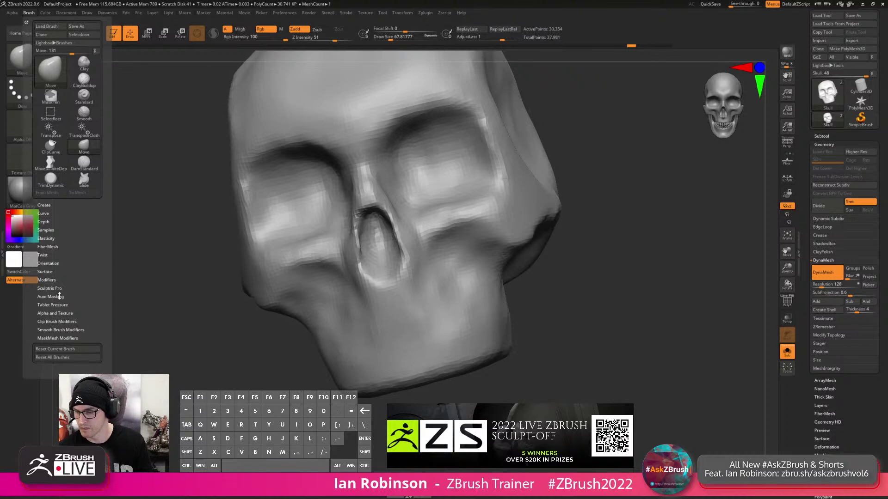
click(59, 297)
scroll(55, 352, down, 2)
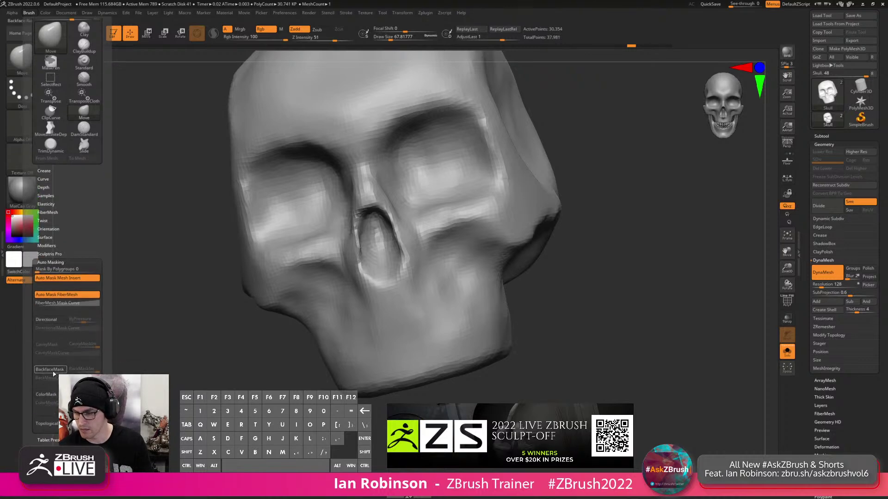
Remesh the skull with DynaMesh and reshape the side profile of the bone beneath the nose with the Move brush.
ctrl+drag(587, 206, 626, 190)
shift+drag(551, 176, 525, 227)
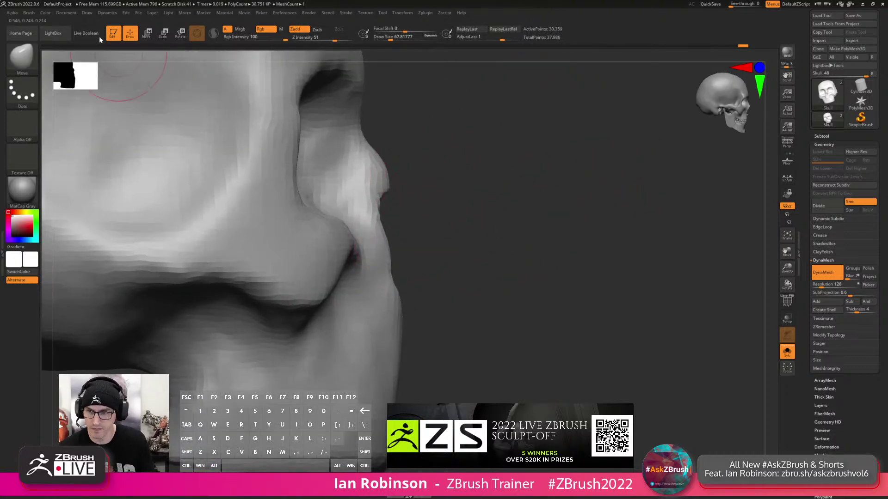
click(29, 12)
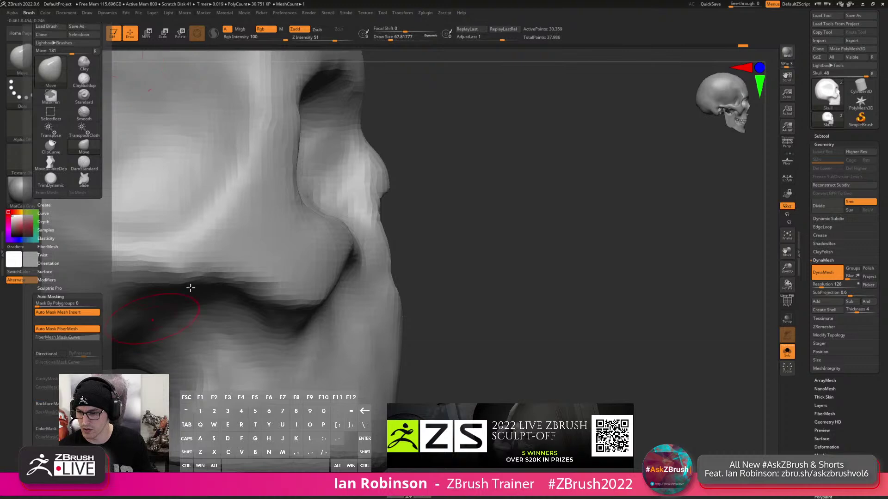
key(b)
key(v)
mouse_move(432, 262)
mouse_down()
mouse_move(406, 280)
mouse_move(413, 287)
mouse_up()
shift+drag(443, 269, 462, 257)
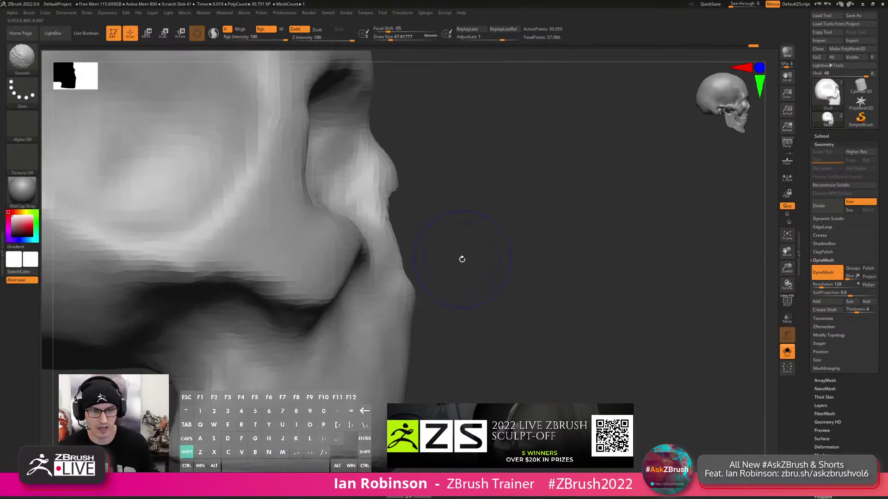
drag(378, 239, 388, 247)
drag(445, 254, 407, 246)
mouse_move(496, 227)
mouse_down()
mouse_move(518, 204)
mouse_move(383, 248)
mouse_move(391, 254)
mouse_move(378, 262)
mouse_move(407, 275)
mouse_up()
Reduce the draw size to about 41, adjust the side rim of the nasal opening and remesh the skull.
key(s)
right_drag(482, 250, 401, 257)
ctrl+drag(298, 317, 331, 347)
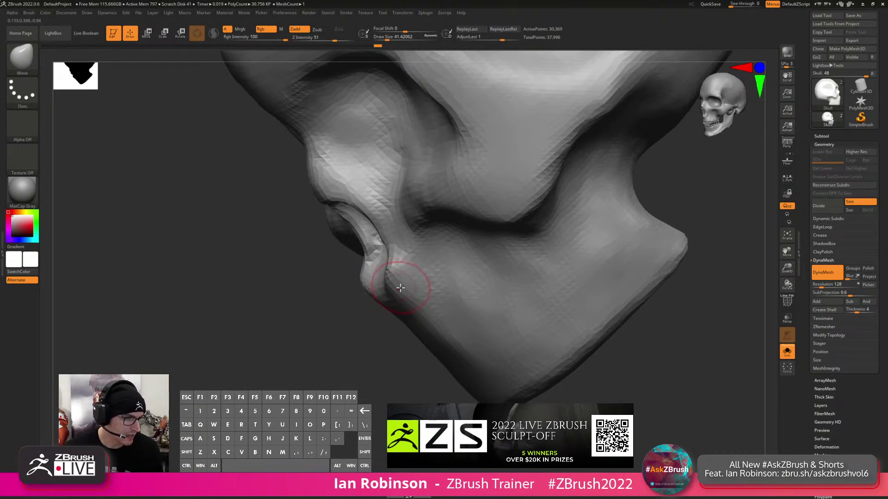
right_drag(387, 272, 418, 229)
Set the draw size to about 51 and refine the tip of the nasal bone in profile.
key(s)
drag(410, 218, 412, 207)
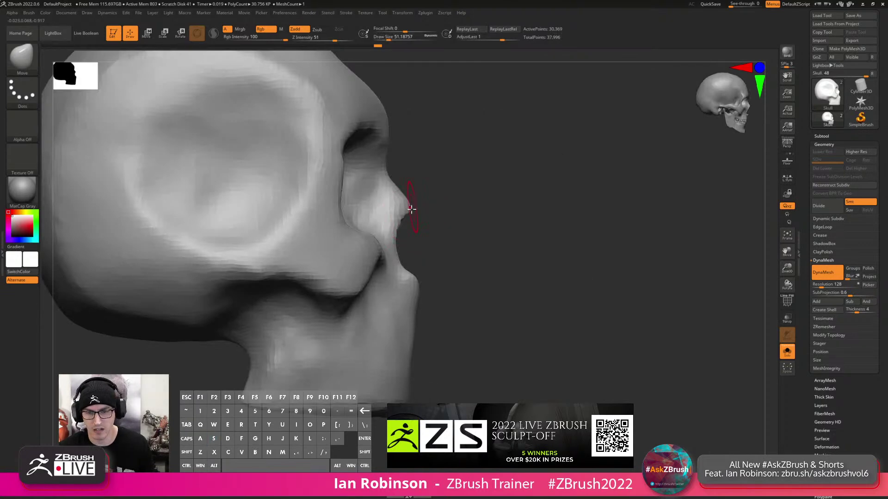
right_drag(430, 230, 464, 241)
drag(447, 216, 463, 252)
right_drag(467, 250, 595, 234)
mouse_move(462, 235)
right_down()
mouse_move(443, 254)
mouse_move(452, 240)
mouse_move(471, 256)
mouse_move(460, 238)
right_up()
key(b)
key(t)
key(d)
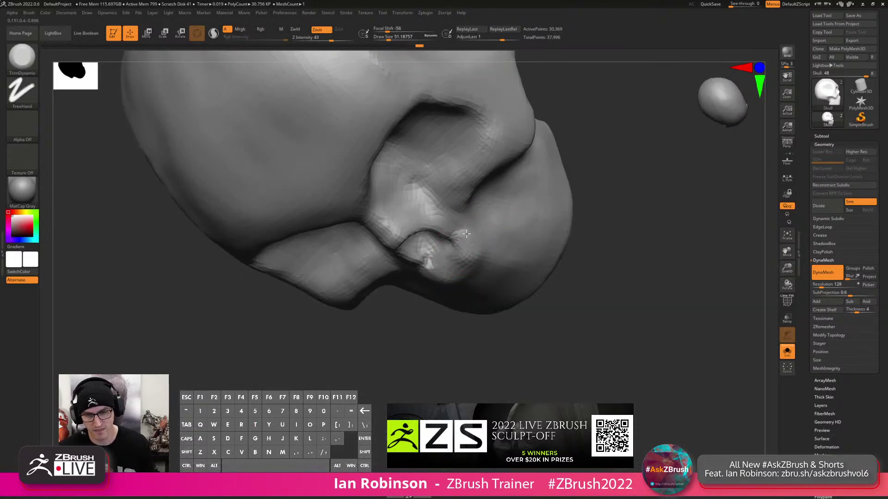
Reduce the Move brush to a draw size of about 39 and adjust the lower corners of the nasal opening.
mouse_move(480, 235)
right_down()
mouse_move(459, 221)
mouse_move(468, 214)
right_up()
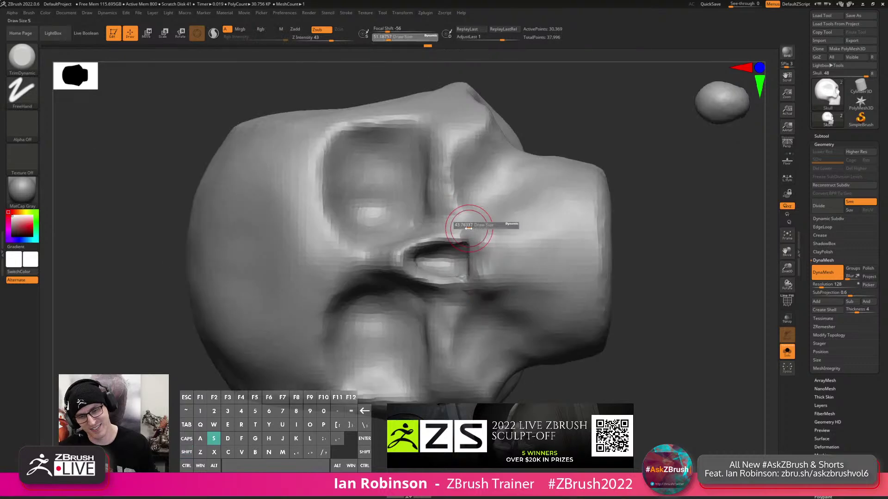
key(b)
key(m)
key(v)
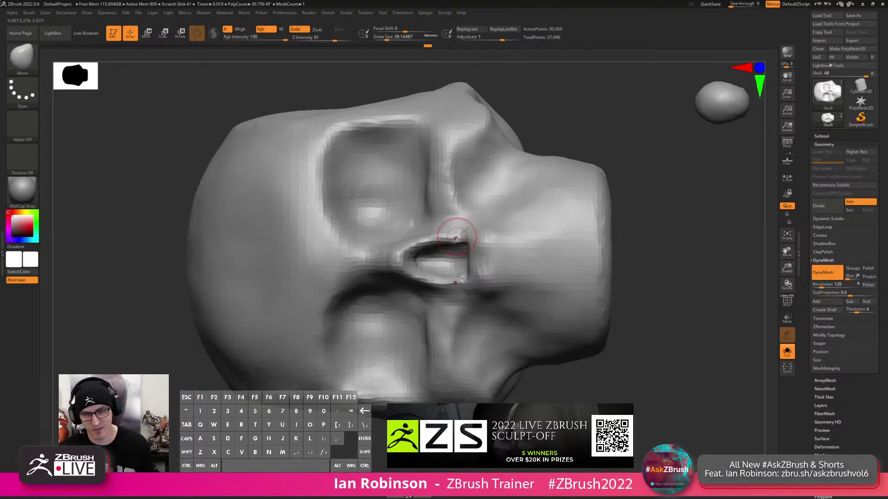
right_drag(474, 234, 481, 222)
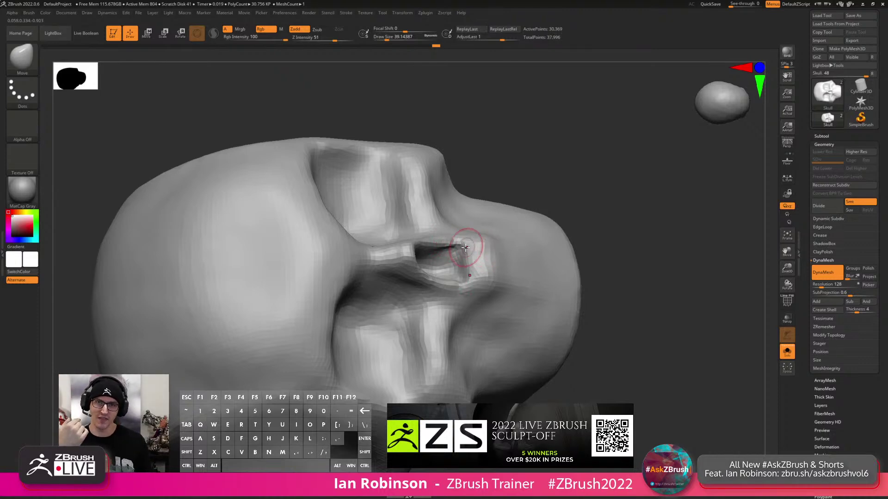
drag(543, 164, 512, 204)
Switch to ClayBuildup at a draw size of about 23 and sculpt the inner ridges inside the nasal opening.
key(s)
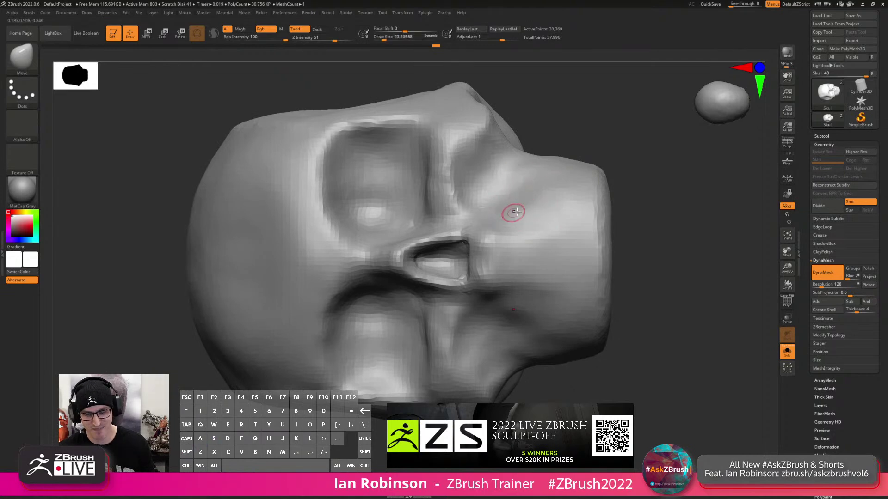
key(b)
key(c)
key(b)
alt+right_drag(484, 236, 464, 282)
mouse_move(448, 283)
mouse_down()
mouse_move(458, 264)
mouse_move(398, 272)
mouse_up()
right_drag(467, 268, 457, 272)
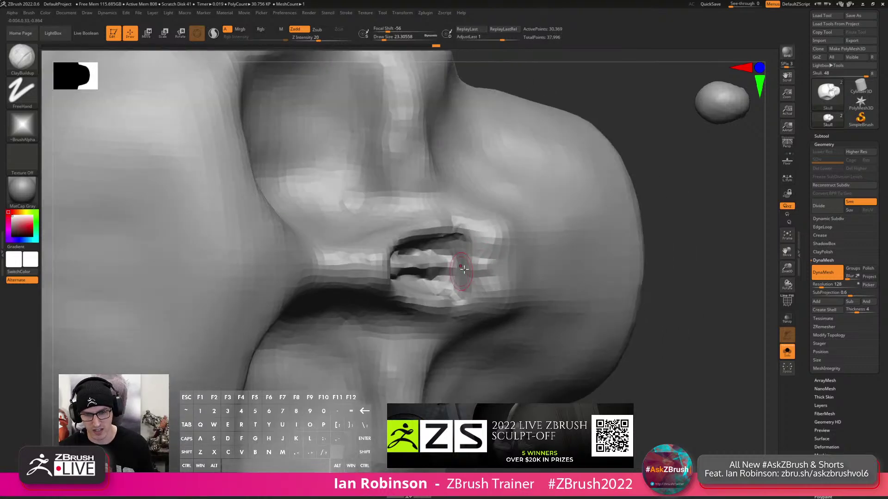
drag(446, 263, 462, 270)
Remesh the skull and rework the lower rim of the nasal opening with ClayBuildup at a draw size of about 41.
key(f)
mouse_move(620, 237)
mouse_down()
mouse_move(642, 176)
mouse_move(538, 252)
mouse_up()
key(s)
drag(407, 272, 411, 273)
mouse_move(417, 275)
alt+right_down()
mouse_move(466, 255)
mouse_move(430, 299)
alt+right_up()
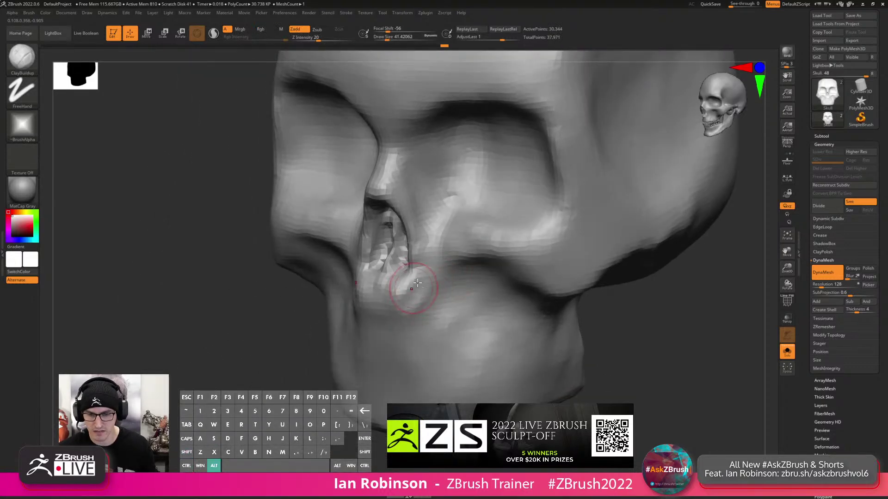
mouse_move(435, 294)
right_down()
mouse_move(439, 284)
mouse_move(397, 277)
right_up()
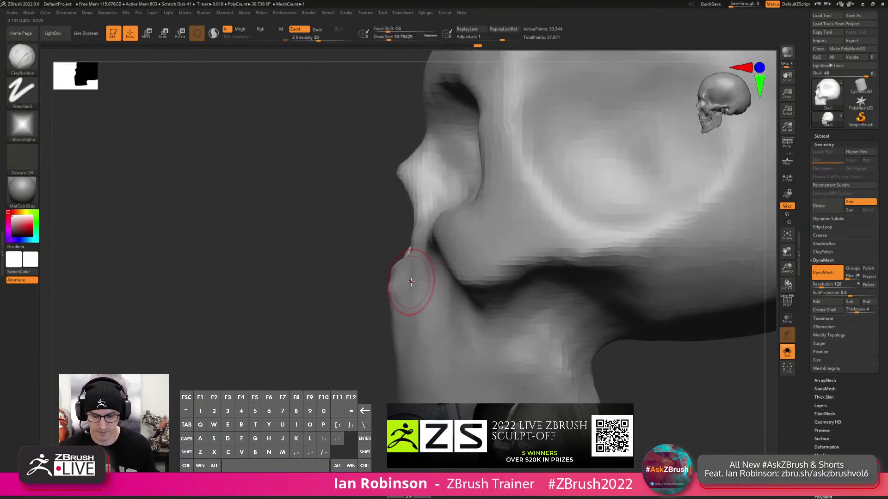
Switch to the Move brush at a draw size of about 59 and adjust the upper jaw's profile just below the nasal opening.
key(b)
key(m)
key(v)
key(s)
mouse_move(412, 279)
mouse_down()
mouse_move(419, 277)
mouse_move(406, 274)
mouse_move(393, 299)
mouse_move(401, 281)
mouse_up()
key(s)
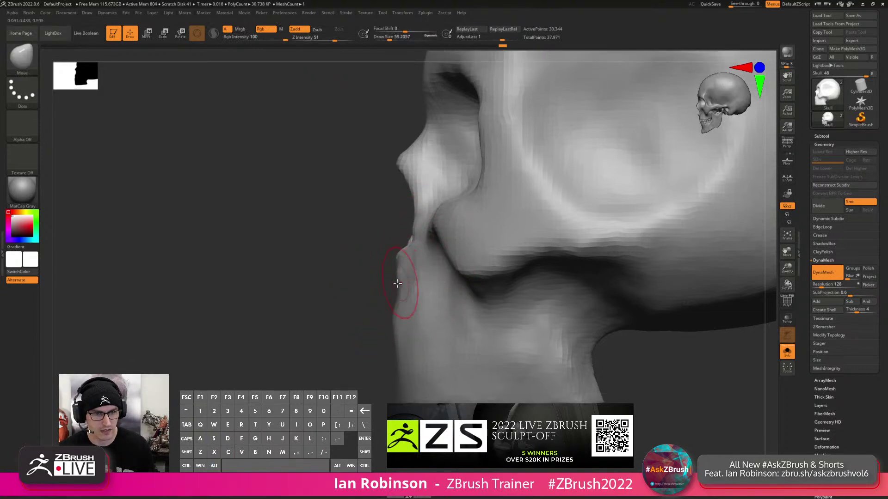
key(ctrl+shift)
mouse_move(345, 297)
ctrl+shift+mouse_down()
mouse_move(654, 360)
mouse_move(312, 299)
mouse_move(595, 347)
mouse_move(386, 313)
mouse_move(366, 322)
mouse_move(437, 319)
mouse_move(502, 296)
ctrl+shift+mouse_up()
key(space)
key(space)
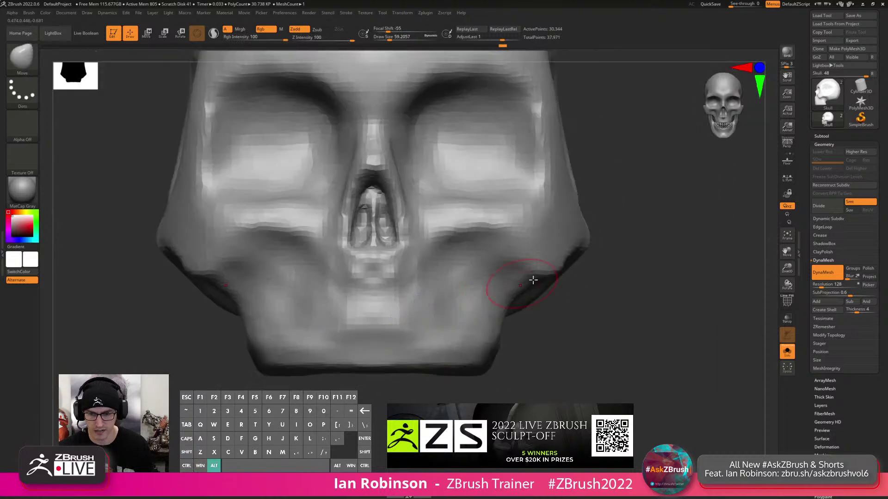
Enlarge the draw size to about 145 and narrow both sides of the upper jaw with the Move Infinite Depth brush.
alt+drag(619, 300, 620, 262)
key(s)
drag(516, 278, 509, 279)
key(b)
key(m)
key(v)
key(s)
drag(462, 295, 454, 306)
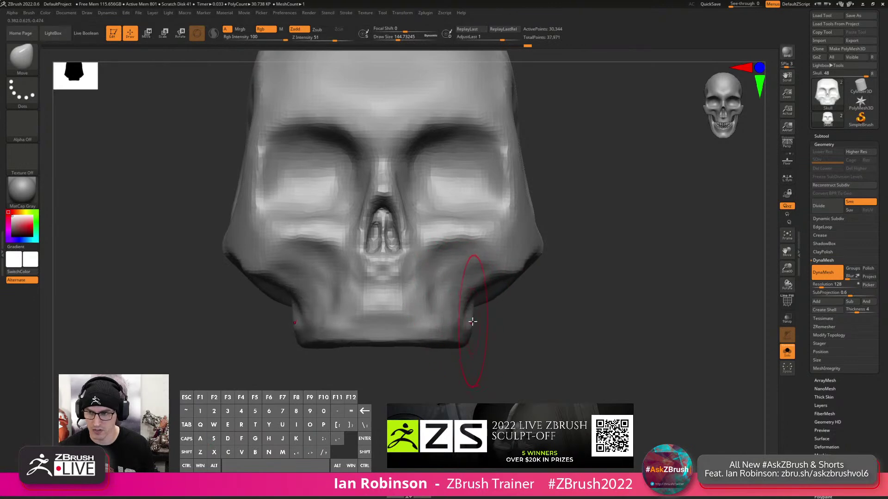
key(b)
key(m)
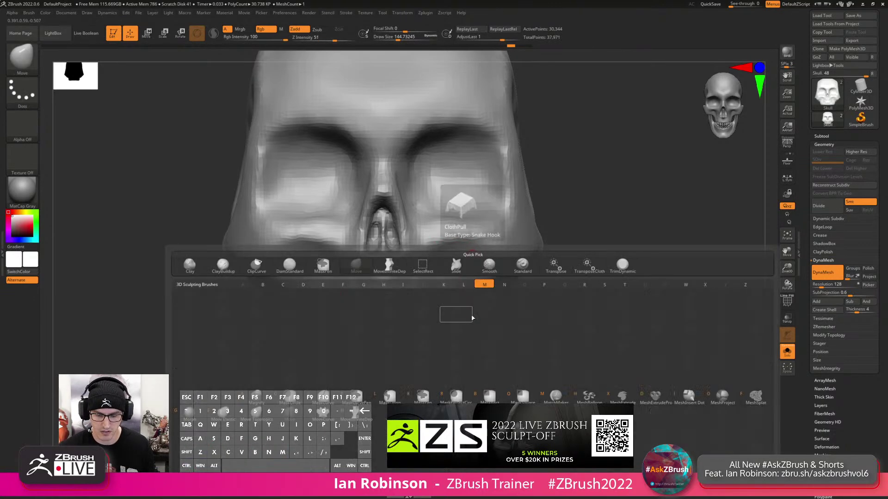
key(i)
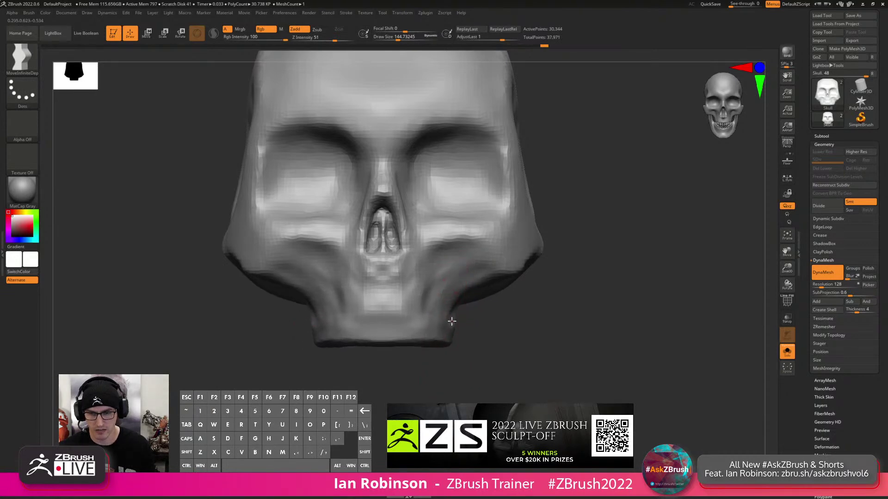
Reduce the draw size to about 87 and reshape the rear end of the upper jaw in side view.
mouse_move(498, 278)
right_down()
mouse_move(535, 289)
mouse_move(525, 341)
mouse_move(543, 308)
mouse_move(504, 327)
right_up()
key(s)
drag(504, 327, 501, 337)
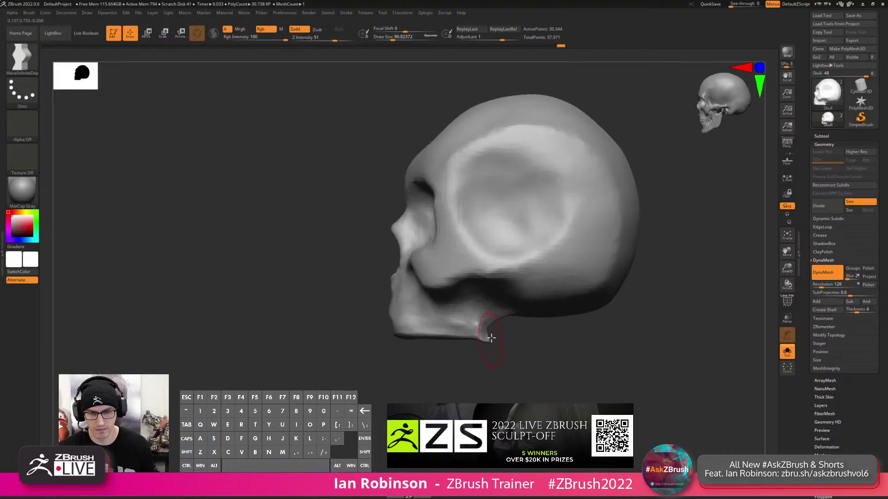
right_drag(489, 315, 527, 337)
mouse_move(496, 322)
shift+mouse_down()
mouse_move(471, 356)
mouse_move(539, 358)
mouse_move(511, 310)
mouse_move(485, 294)
mouse_move(464, 315)
shift+mouse_up()
Enlarge the draw size to about 136 and adjust the sides of the skull behind the eye sockets with the Move brush.
key(s)
drag(468, 223, 473, 222)
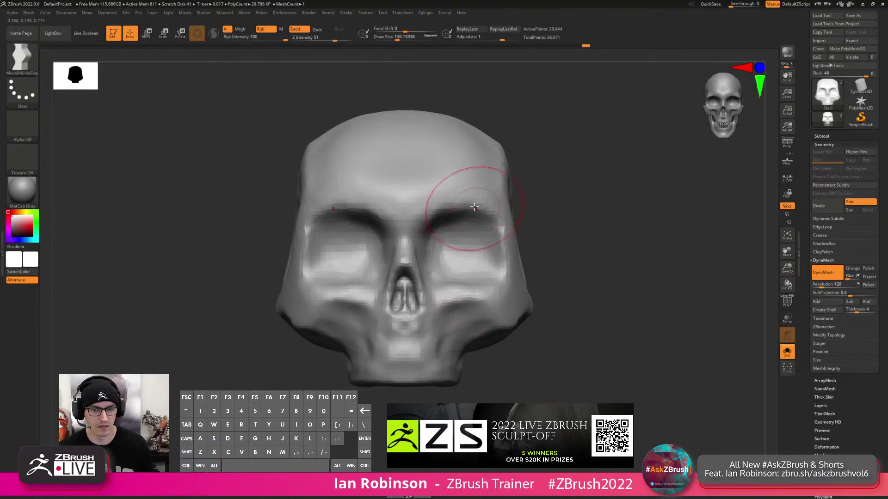
right_drag(474, 213, 483, 255)
key(b)
key(m)
key(v)
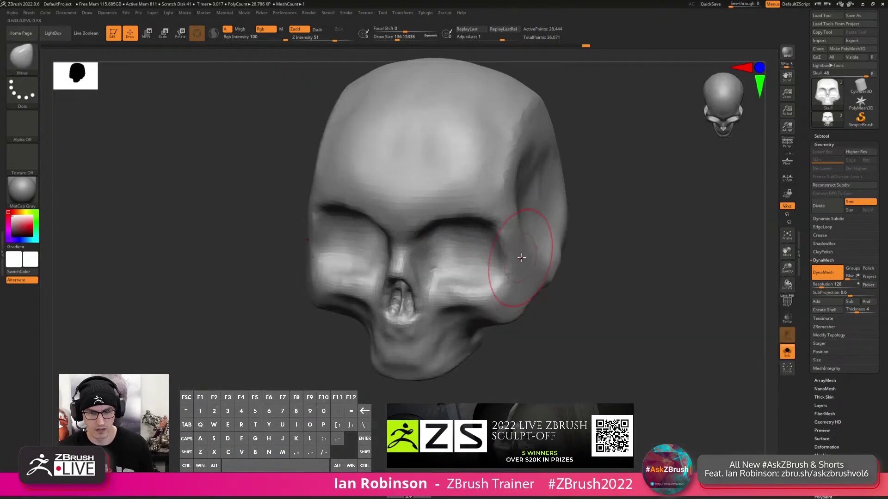
drag(557, 261, 549, 265)
right_drag(550, 264, 547, 273)
drag(547, 271, 549, 260)
Push the temples inward behind the brow and cheekbones to deepen the hollows on both sides of the skull.
alt+right_drag(548, 253, 498, 261)
key(s)
drag(507, 245, 501, 246)
right_drag(512, 252, 517, 248)
key(s)
drag(517, 247, 515, 236)
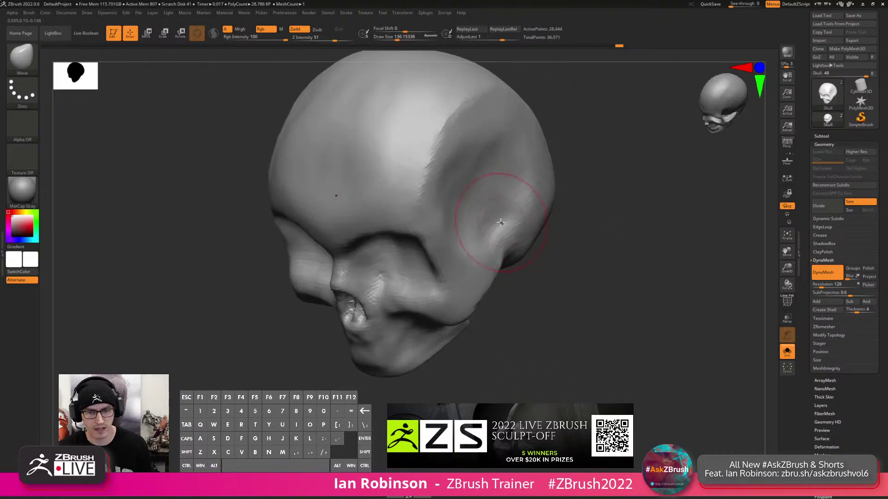
right_drag(511, 211, 502, 241)
drag(491, 238, 481, 239)
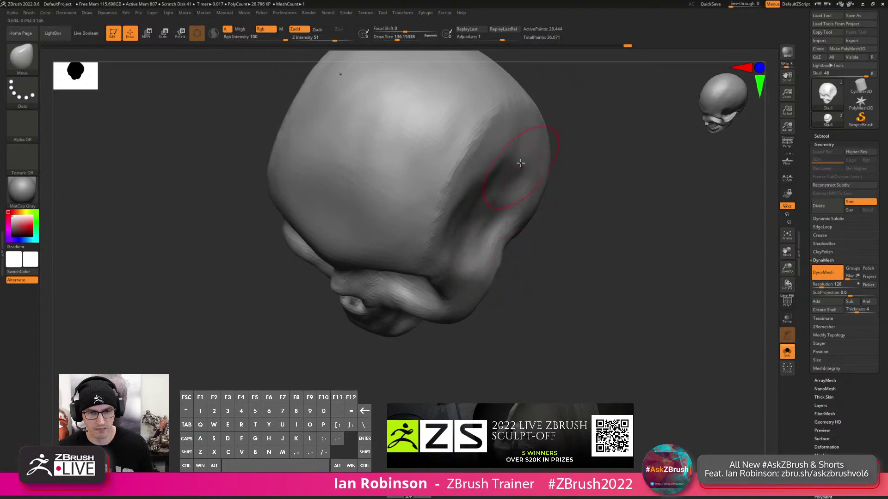
mouse_move(511, 166)
right_down()
mouse_move(508, 139)
mouse_move(519, 217)
mouse_move(513, 145)
mouse_move(517, 199)
mouse_move(476, 277)
right_up()
Try the Move brush at a draw size of about 13 beside the nose, and adjust the upper jaw's corners at about 68.
key(s)
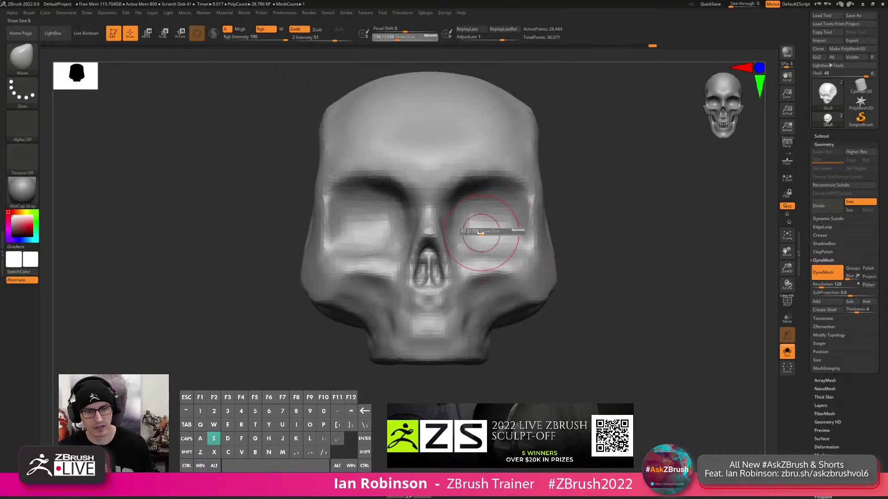
drag(481, 232, 469, 233)
mouse_move(470, 244)
alt+right_down()
mouse_move(477, 278)
mouse_move(482, 252)
alt+right_up()
key(s)
click(470, 215)
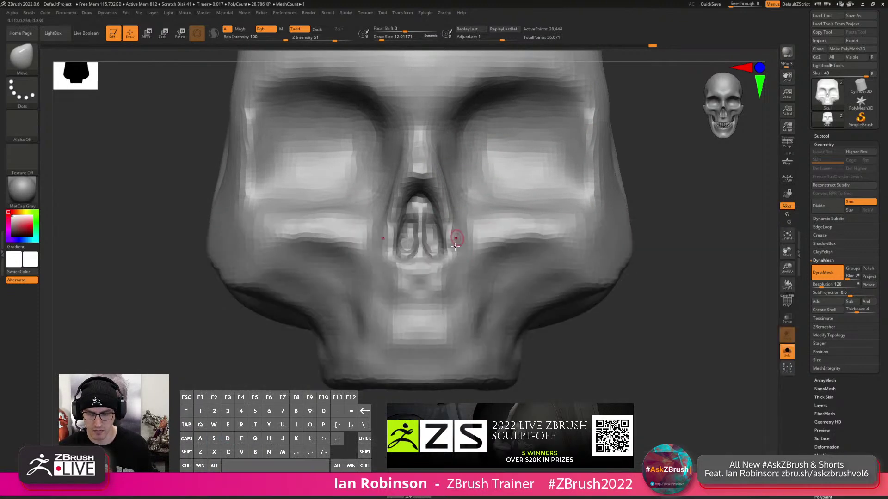
key(s)
mouse_move(513, 365)
mouse_down()
mouse_move(522, 365)
mouse_move(500, 358)
mouse_up()
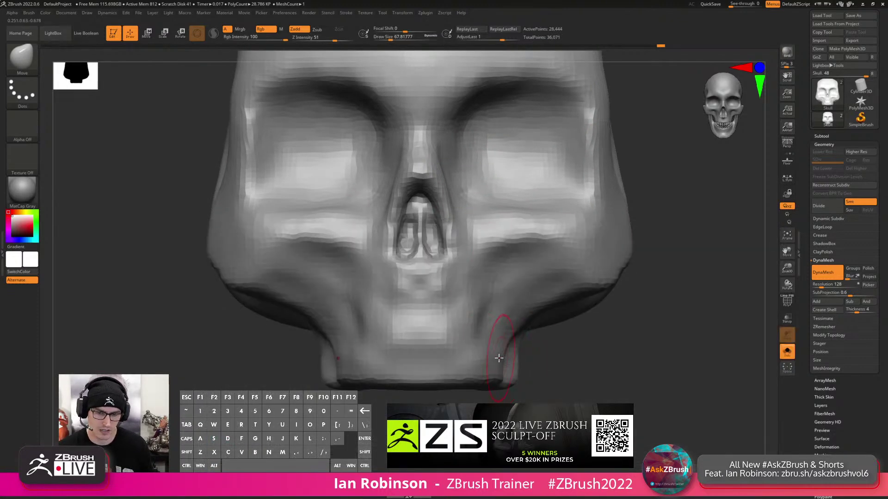
Carve a horizontal gum line across the upper jaw with the DamStandard brush.
key(b)
key(d)
key(s)
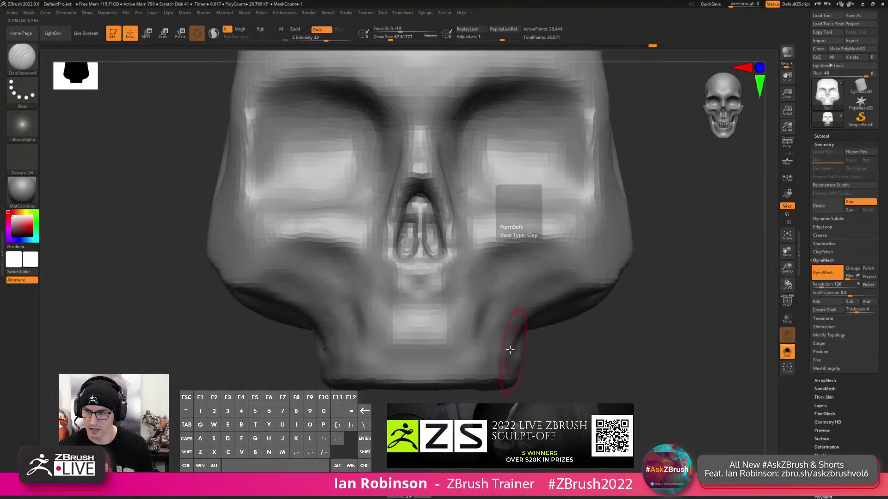
drag(502, 359, 415, 349)
drag(416, 357, 486, 364)
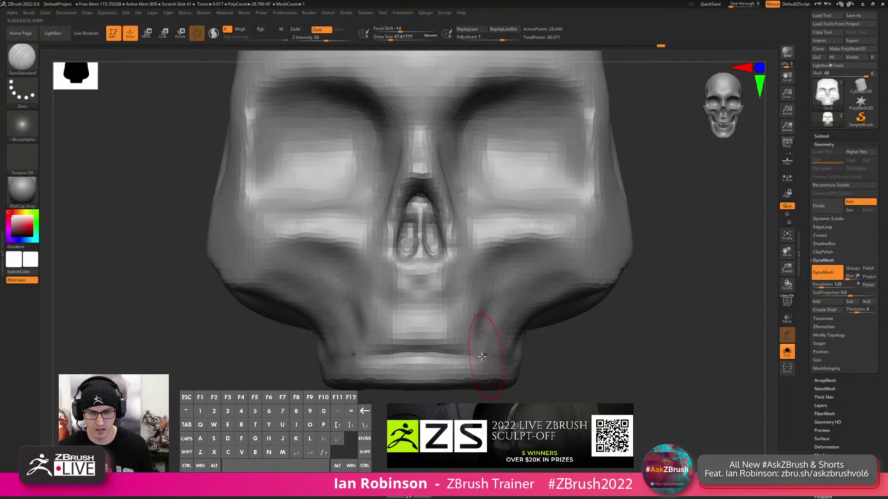
Cut short vertical grooves along the lower edge of the upper jaw to separate the teeth.
mouse_move(420, 353)
mouse_down()
mouse_move(419, 381)
mouse_move(448, 354)
mouse_move(448, 375)
mouse_move(470, 373)
mouse_move(535, 327)
mouse_move(501, 312)
mouse_move(419, 331)
mouse_up()
drag(447, 358, 448, 364)
drag(467, 336, 469, 357)
mouse_move(529, 331)
mouse_down()
mouse_move(537, 313)
mouse_move(580, 321)
mouse_up()
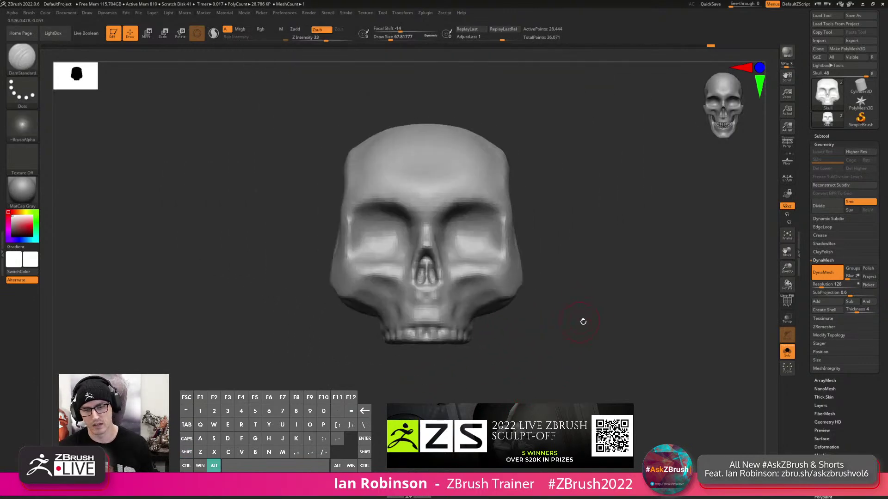
Save the skull tool to disk.
click(854, 15)
key(Return)
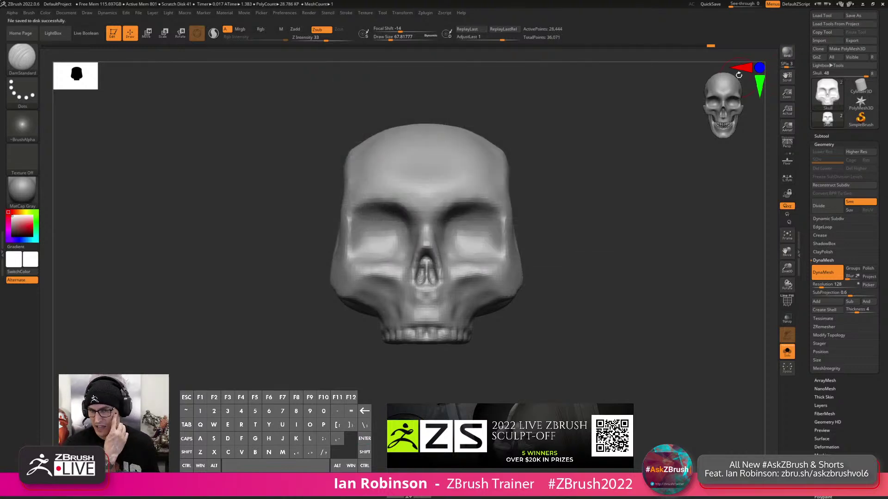
drag(598, 201, 529, 225)
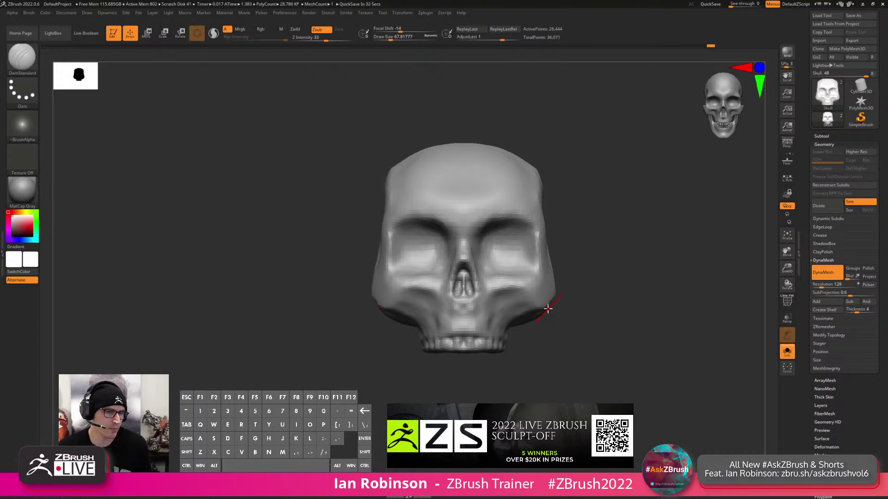
Insert a cube as a new subtool under the skull and display its polygroups and wireframe.
click(816, 135)
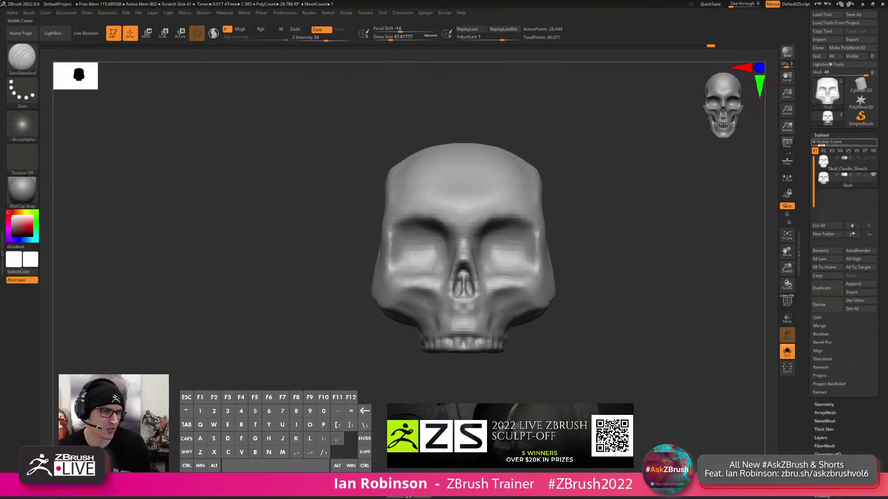
click(862, 292)
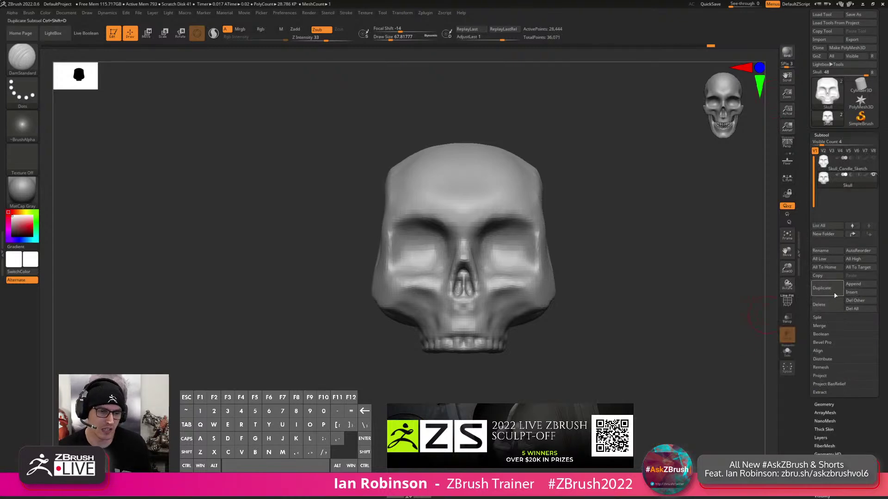
click(855, 293)
click(664, 334)
alt+drag(642, 339, 575, 265)
key(shift+f)
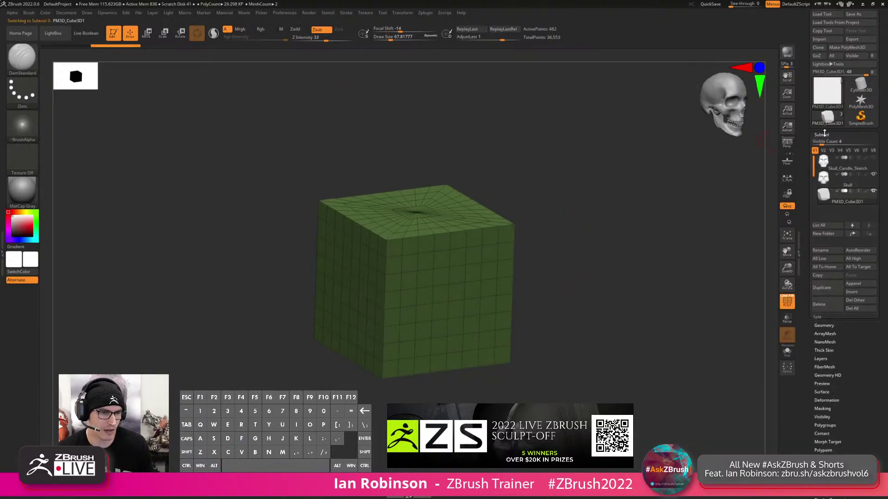
Reinitialize the inserted cube as a QCube with X, Y and Z resolution 1.
click(822, 134)
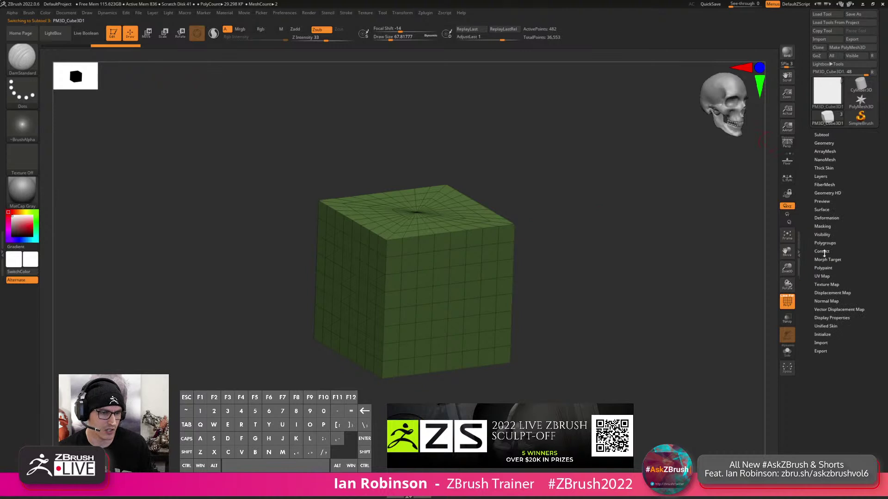
click(824, 326)
drag(824, 325, 827, 319)
click(827, 318)
click(827, 326)
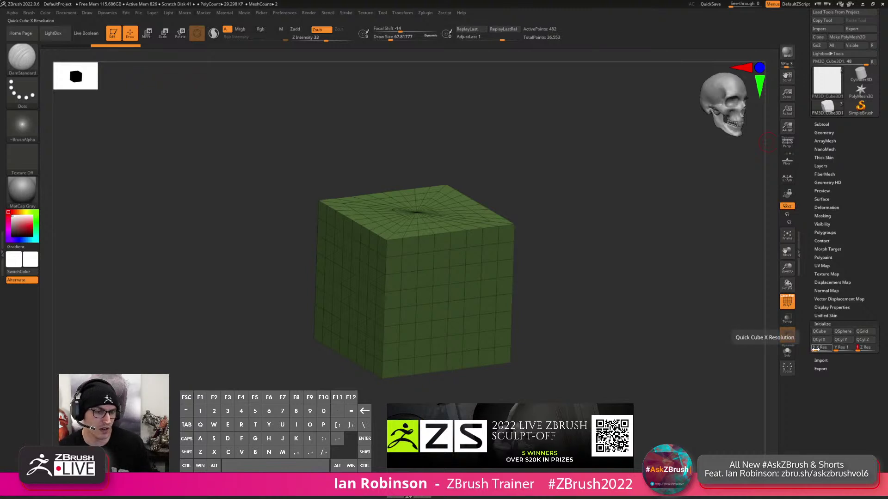
click(816, 349)
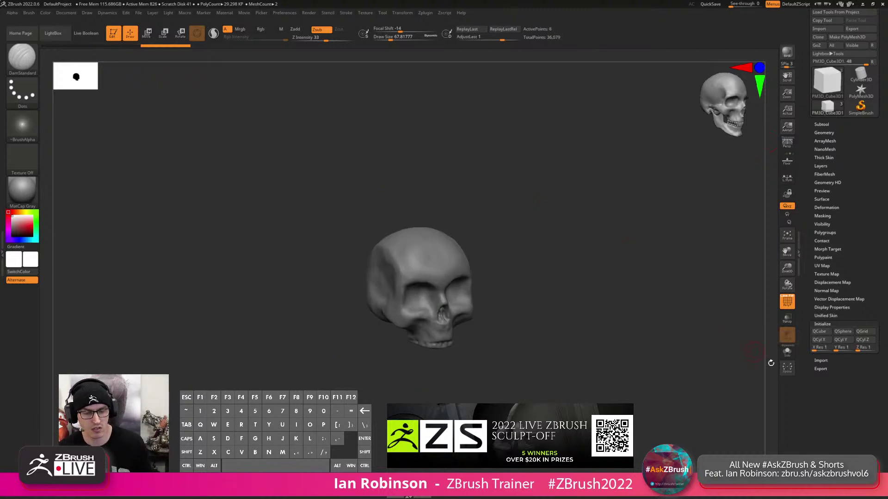
Isolate the cube with Solo and bring up its transform gizmo in a straight front view.
click(787, 351)
alt+drag(500, 218, 513, 259)
shift+drag(513, 259, 606, 263)
key(shift+f)
key(w)
drag(557, 263, 615, 265)
key(shift+f)
drag(443, 246, 407, 249)
shift+drag(520, 240, 511, 254)
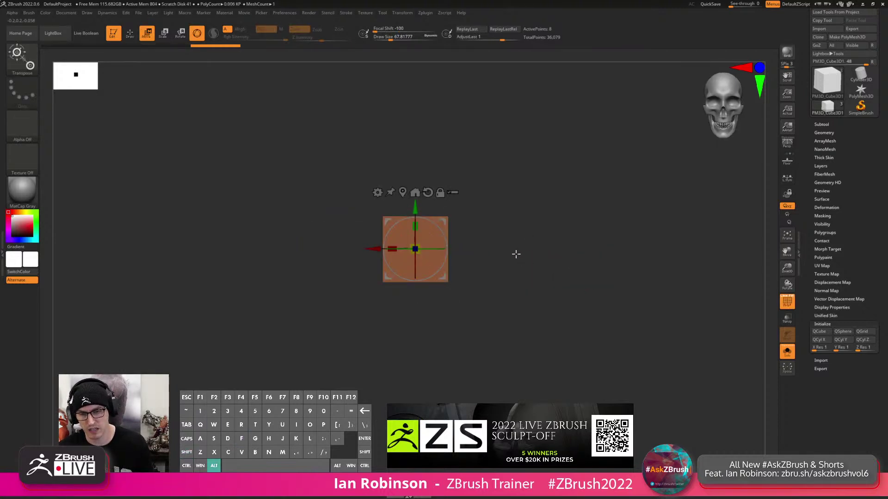
Stretch the cube vertically with the gizmo into a tall, thin slab and check it from the side and front.
alt+drag(417, 226, 521, 208)
drag(422, 247, 423, 188)
key(q)
mouse_move(481, 199)
mouse_down()
mouse_move(503, 224)
mouse_move(489, 200)
mouse_move(498, 202)
mouse_up()
key(ctrl)
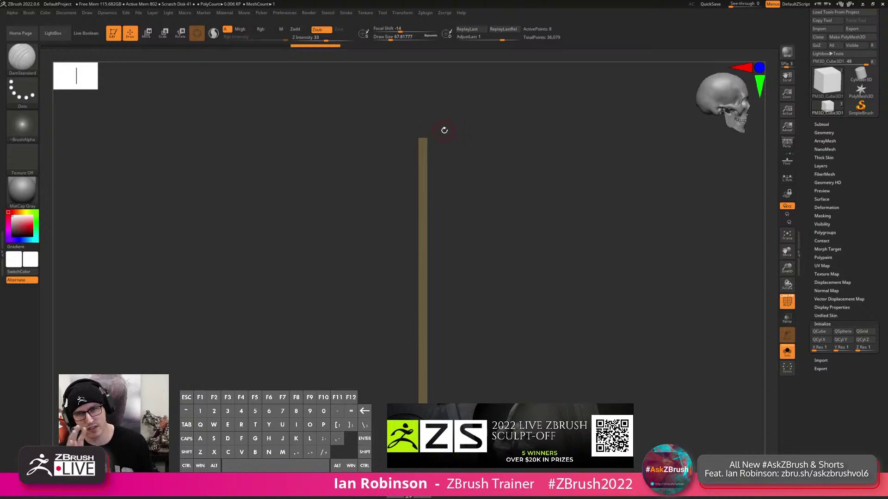
drag(483, 132, 455, 140)
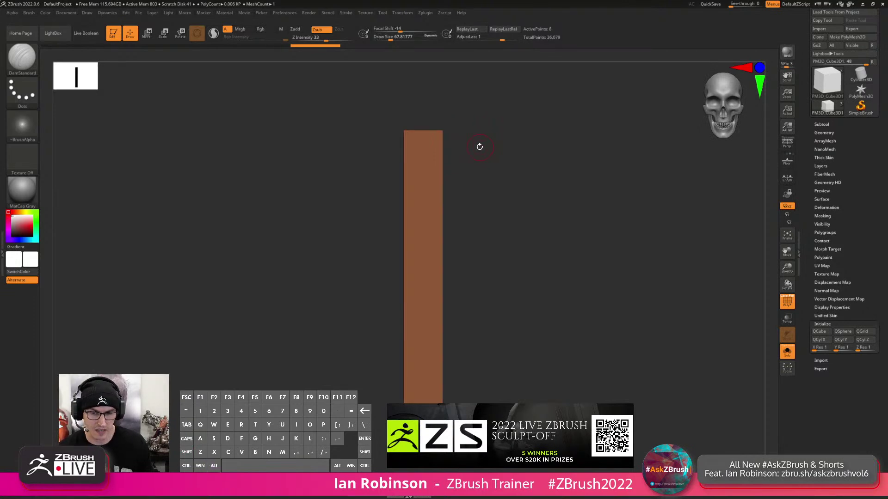
Lengthen the slab slightly along its vertical axis with the gizmo.
drag(402, 159, 423, 133)
key(w)
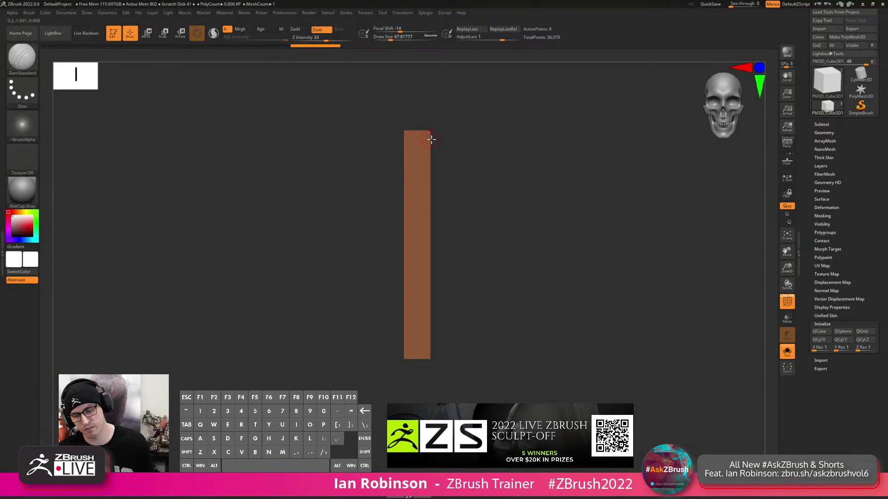
drag(417, 222, 418, 206)
key(q)
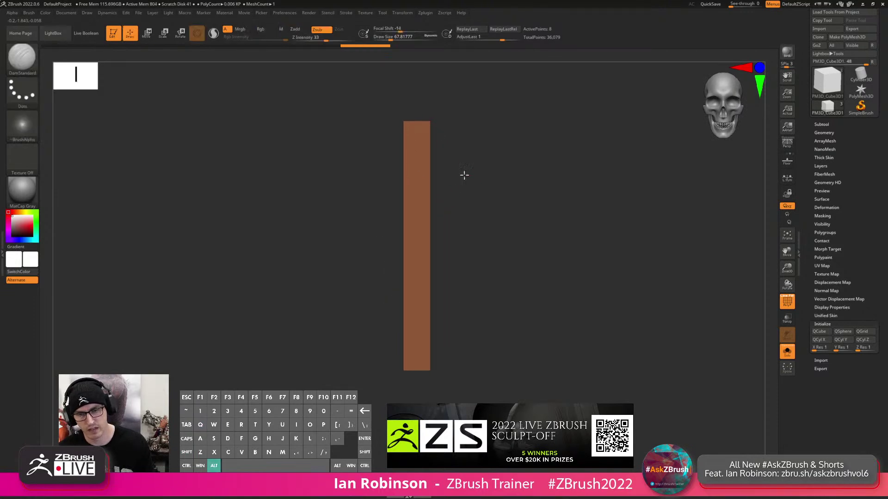
alt+drag(465, 171, 461, 190)
Apply Mirror And Weld to the slab to add a lengthwise centre edge on its front and back.
click(824, 132)
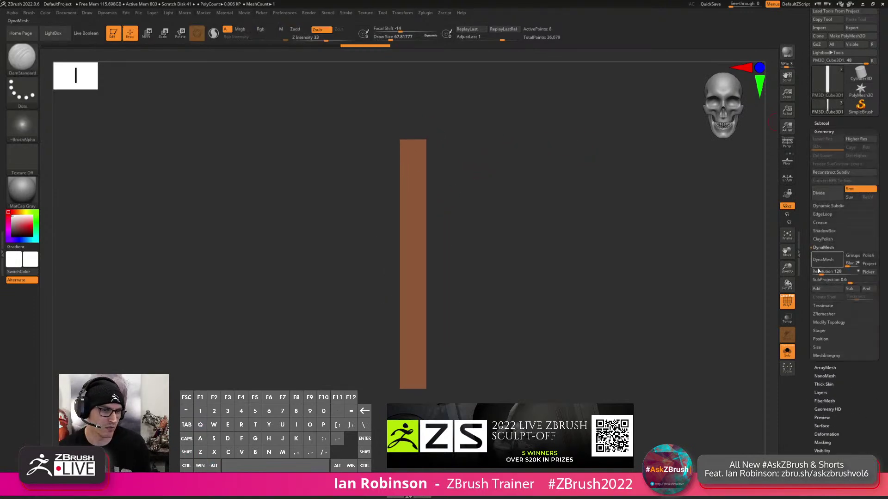
click(828, 324)
click(831, 299)
alt+drag(483, 156, 490, 167)
drag(490, 167, 524, 231)
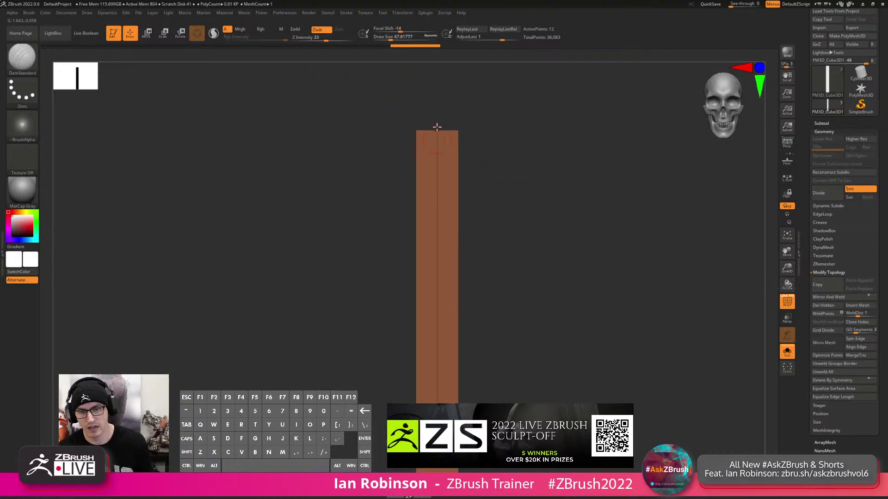
Insert a lengthwise centre edge loop in the slab's narrow side with ZModeler's Insert Multiple EdgeLoops, using Average Normals and Keep Polygroup.
mouse_move(468, 108)
mouse_down()
mouse_move(506, 113)
mouse_move(466, 129)
mouse_move(492, 131)
mouse_up()
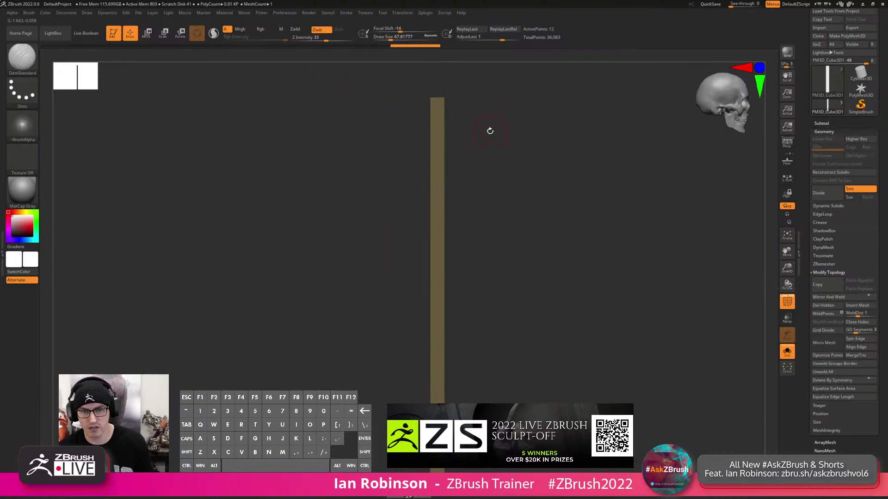
key(b)
key(z)
key(m)
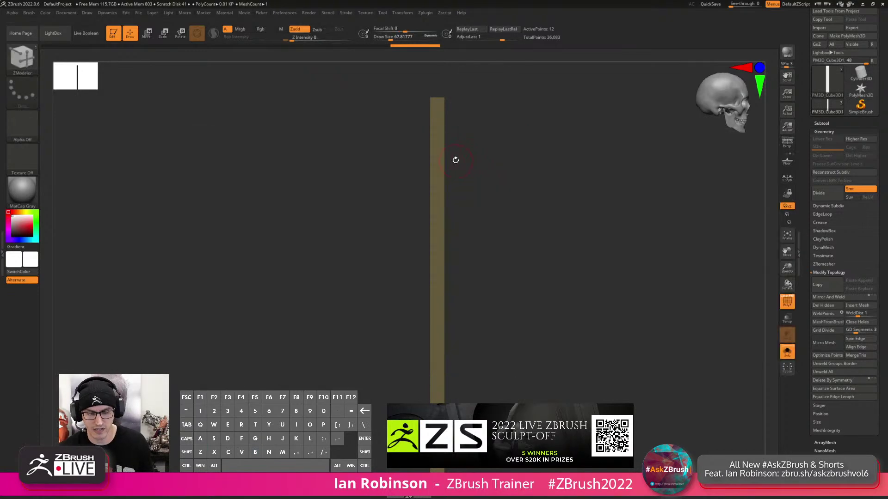
key(space)
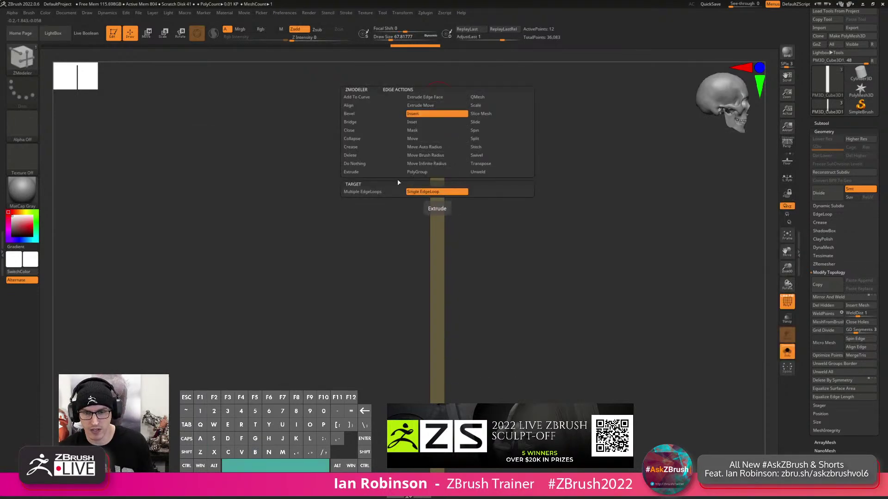
click(391, 195)
click(492, 237)
click(490, 244)
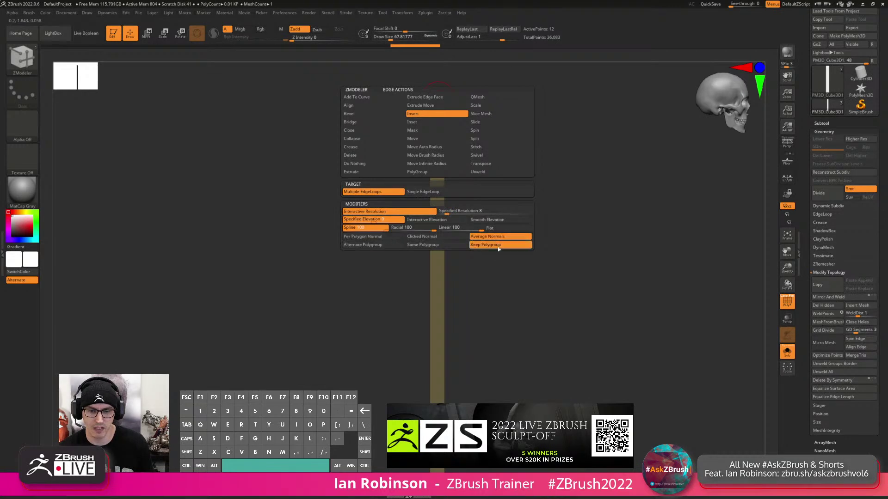
click(438, 96)
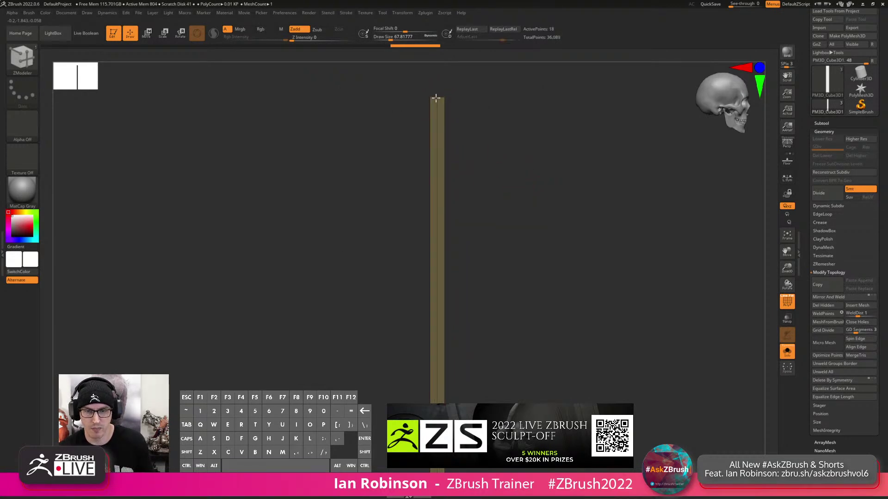
Raise the slab's unmasked top centre edge with the gizmo to form a pointed tip.
drag(488, 99, 469, 109)
ctrl+click(490, 153)
key(w)
alt+drag(560, 158, 500, 211)
drag(446, 390, 446, 356)
key(q)
drag(548, 260, 563, 252)
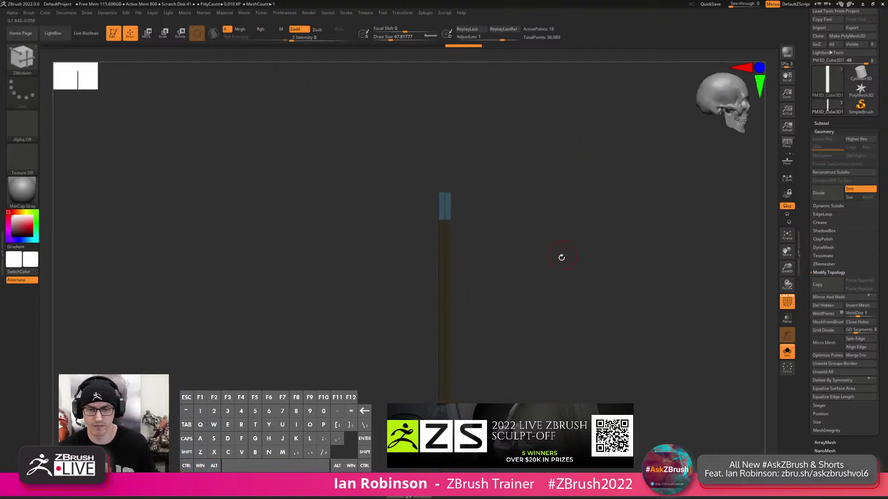
Reposition the unlocked gizmo pivot from the middle of the blade up to its pointed tip.
alt+drag(493, 186, 489, 154)
key(w)
alt+drag(481, 268, 447, 271)
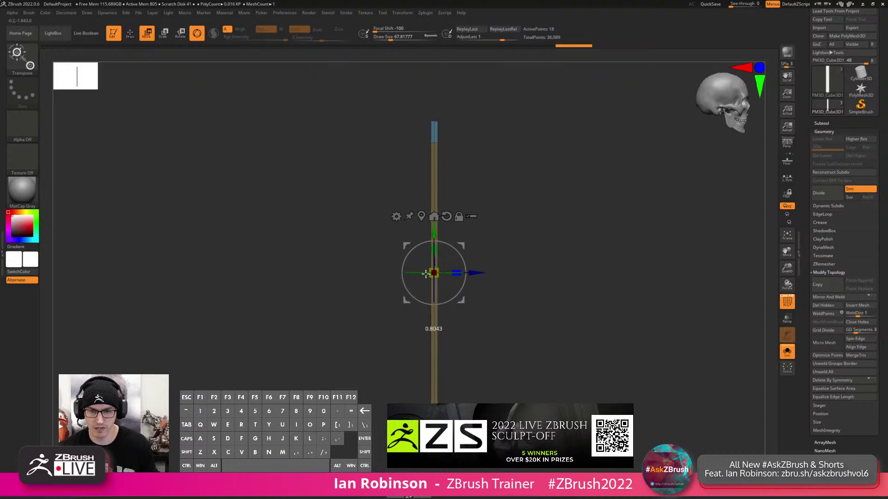
drag(435, 229, 435, 90)
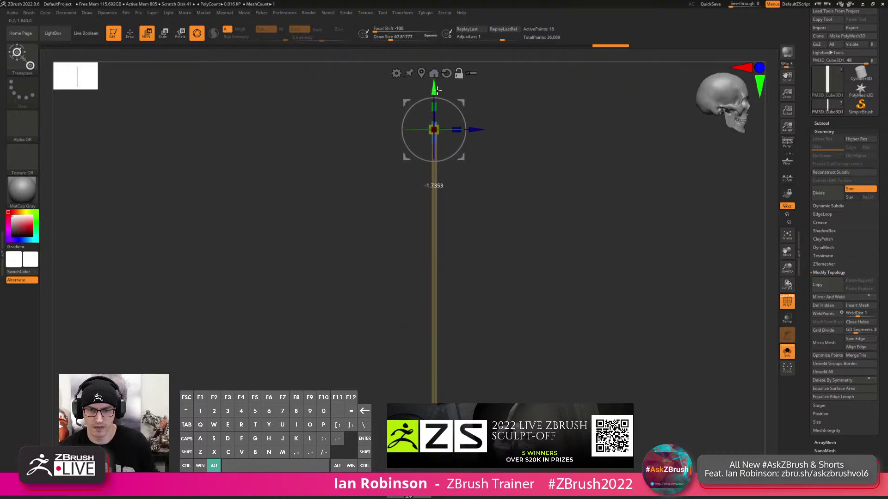
alt+drag(491, 99, 508, 157)
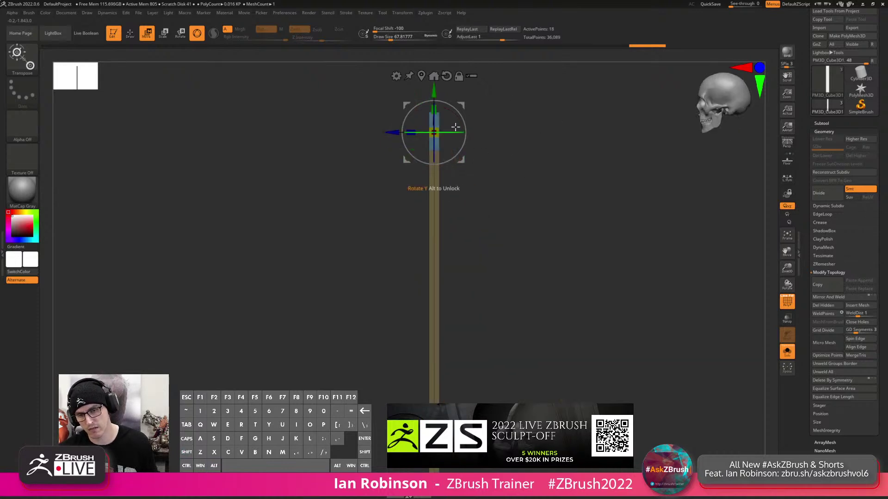
drag(461, 127, 522, 141)
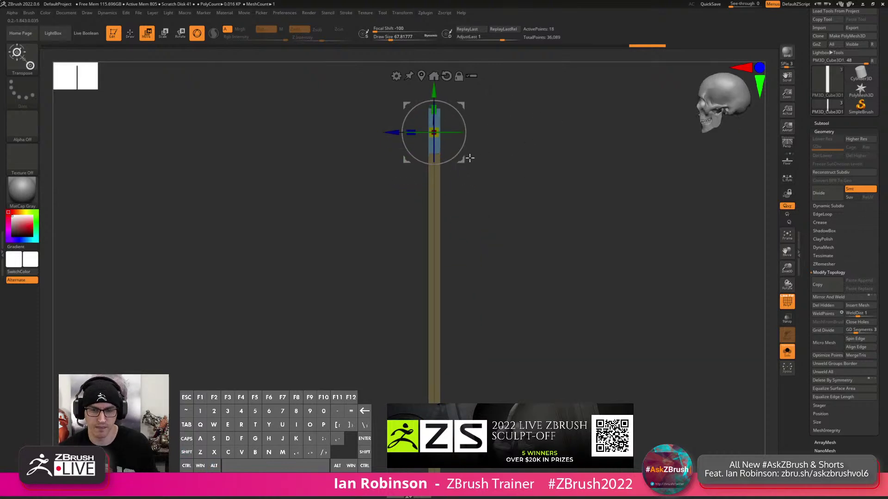
alt+drag(433, 94, 434, 86)
mouse_move(502, 139)
shift+mouse_down()
mouse_move(515, 136)
mouse_move(501, 143)
shift+mouse_up()
key(q)
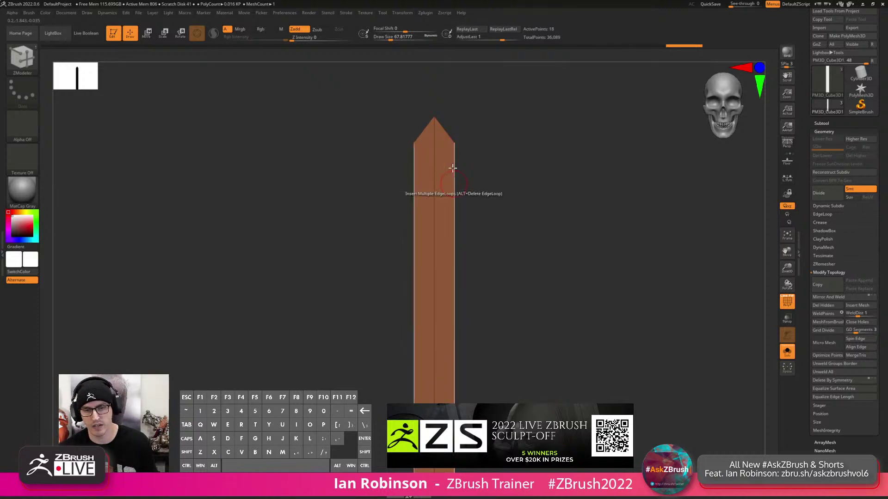
click(424, 13)
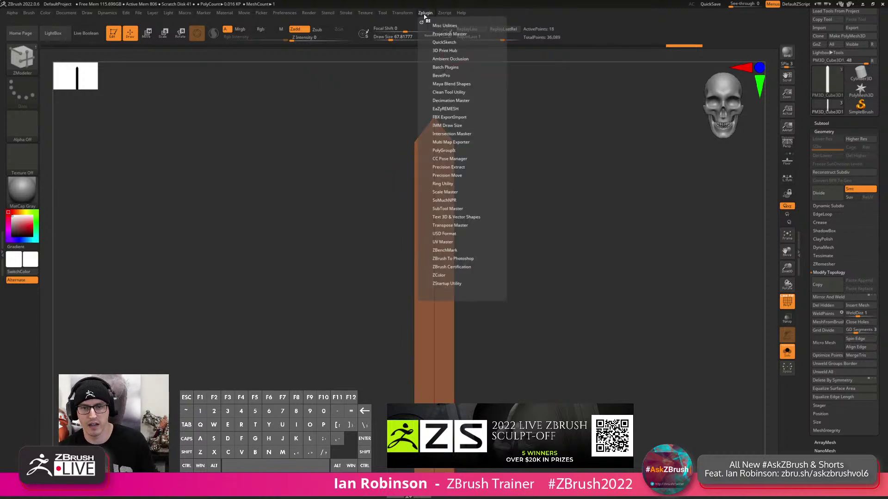
click(403, 13)
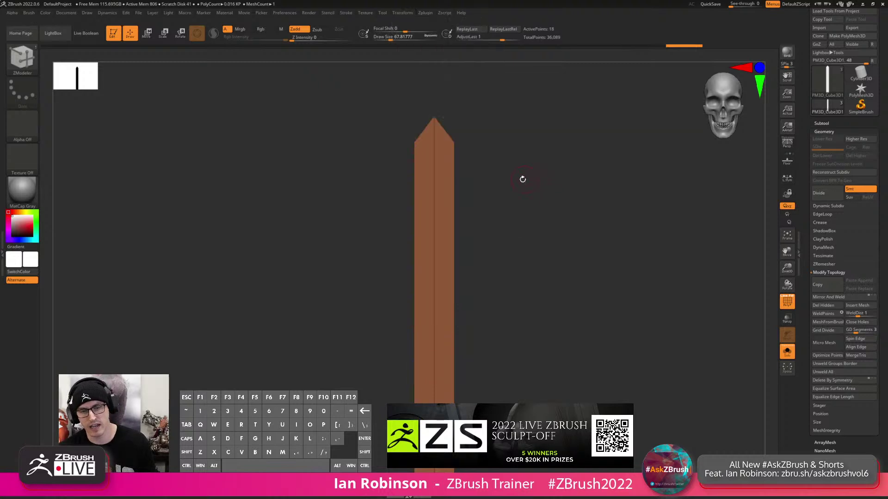
drag(529, 176, 538, 177)
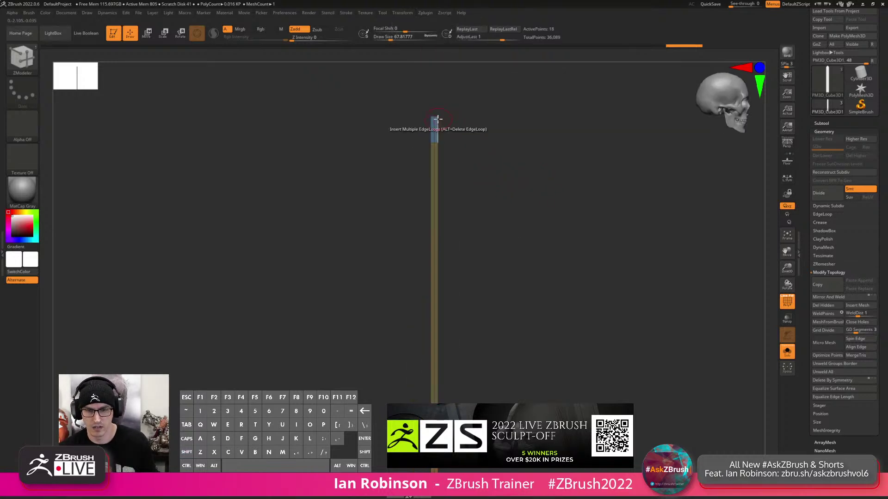
click(404, 13)
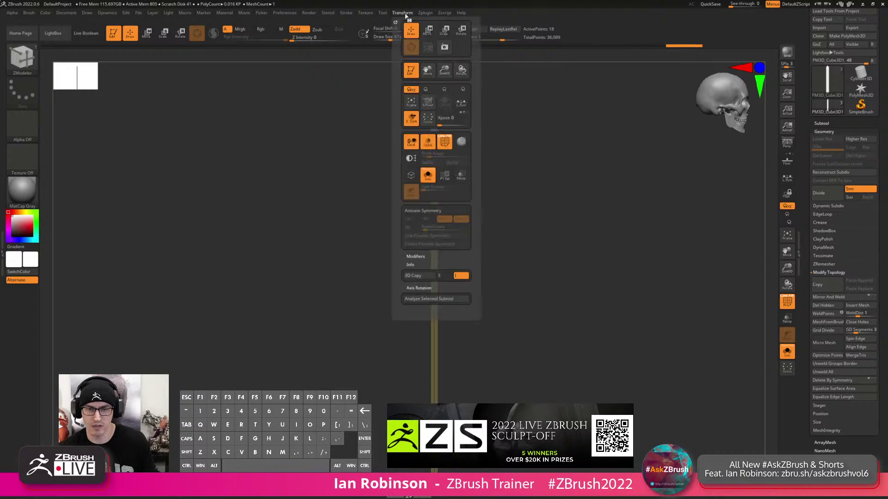
mouse_move(401, 14)
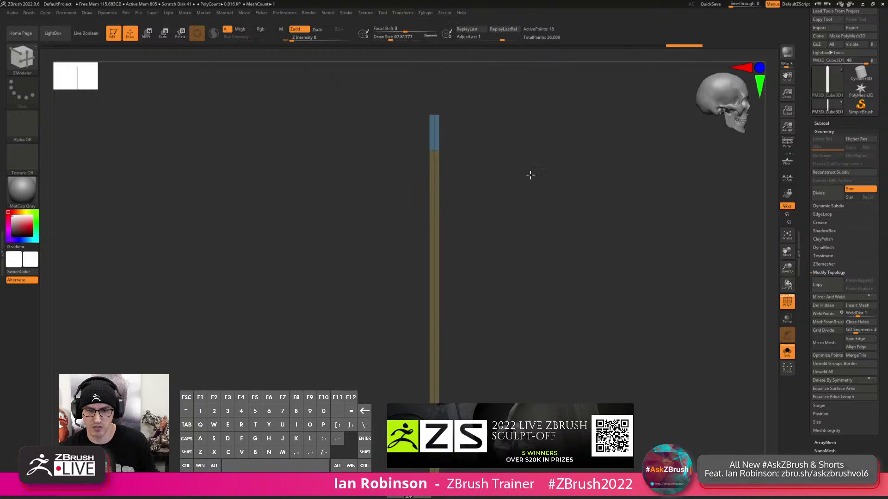
Mask the blade lengthwise in side view and taper its thickness toward the tip with the gizmo.
key(w)
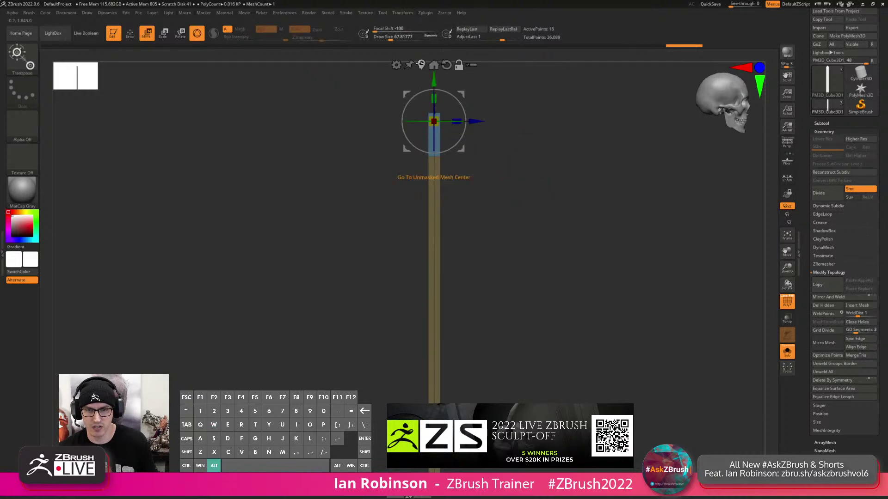
alt+drag(431, 399, 549, 120)
key(q)
mouse_move(424, 67)
ctrl+mouse_down()
mouse_move(432, 388)
mouse_move(419, 458)
ctrl+mouse_up()
ctrl+drag(421, 262, 417, 277)
key(w)
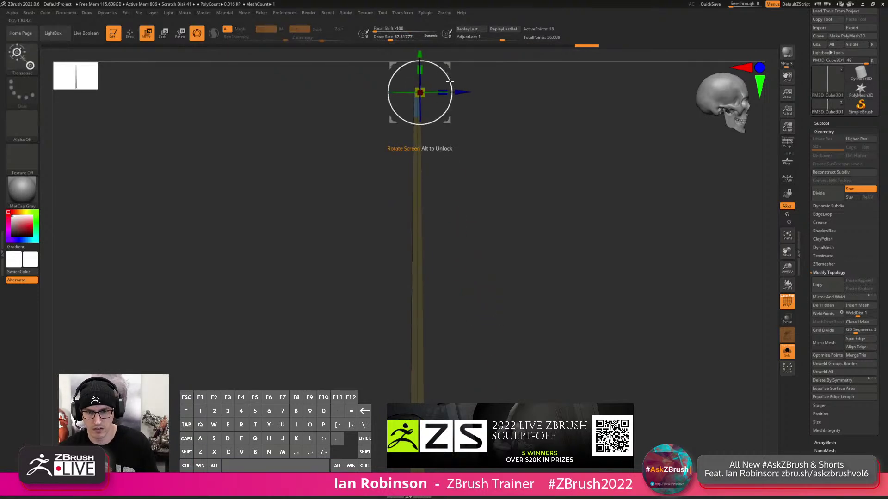
Mask part of the blade's tip edge in an end-on view with the MaskPen for gizmo editing.
key(q)
mouse_move(528, 99)
shift+mouse_down()
mouse_move(533, 131)
mouse_move(559, 170)
mouse_move(557, 202)
mouse_move(543, 154)
mouse_move(553, 173)
mouse_move(534, 185)
mouse_move(537, 198)
mouse_move(532, 170)
mouse_move(541, 176)
mouse_move(529, 199)
shift+mouse_up()
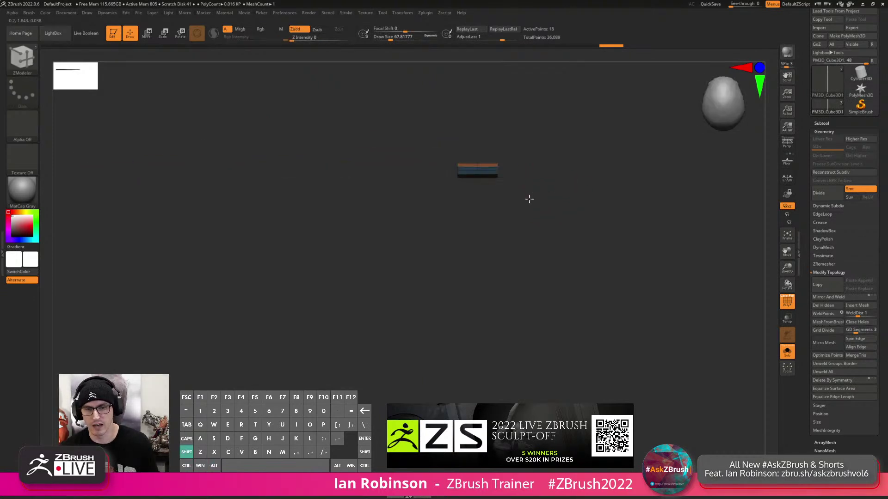
key(ctrl)
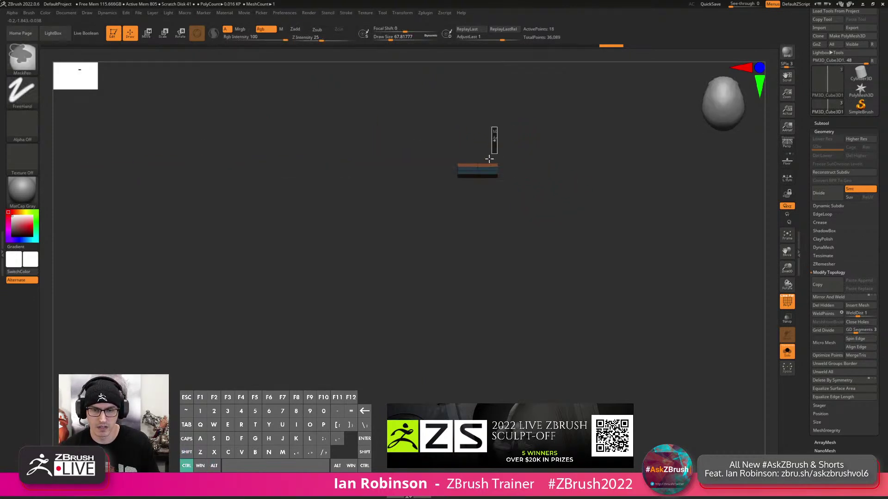
ctrl+drag(477, 165, 466, 166)
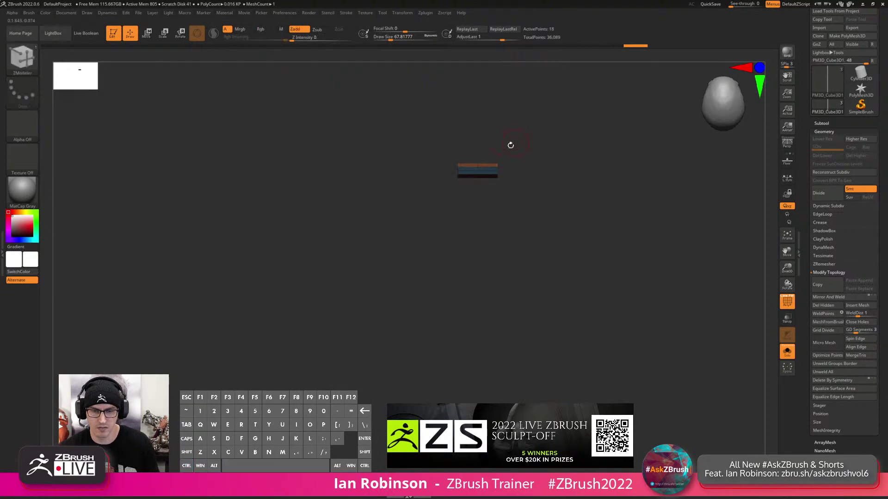
key(w)
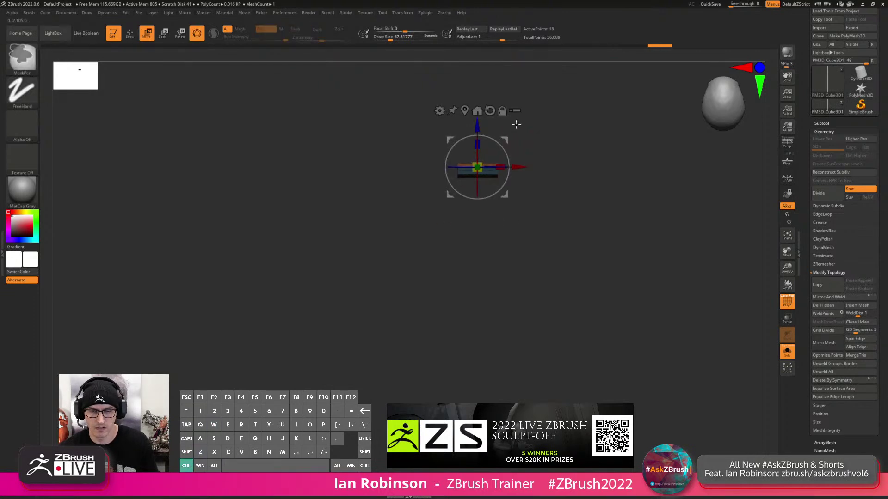
key(q)
Mask the blade's tip in side view and try to shift its unmasked edge along Z with the gizmo.
mouse_move(542, 126)
mouse_down()
mouse_move(555, 163)
mouse_move(549, 141)
mouse_move(593, 138)
mouse_move(557, 121)
mouse_move(531, 131)
mouse_up()
key(shift+f)
key(shift+f)
ctrl+drag(476, 154, 471, 225)
key(w)
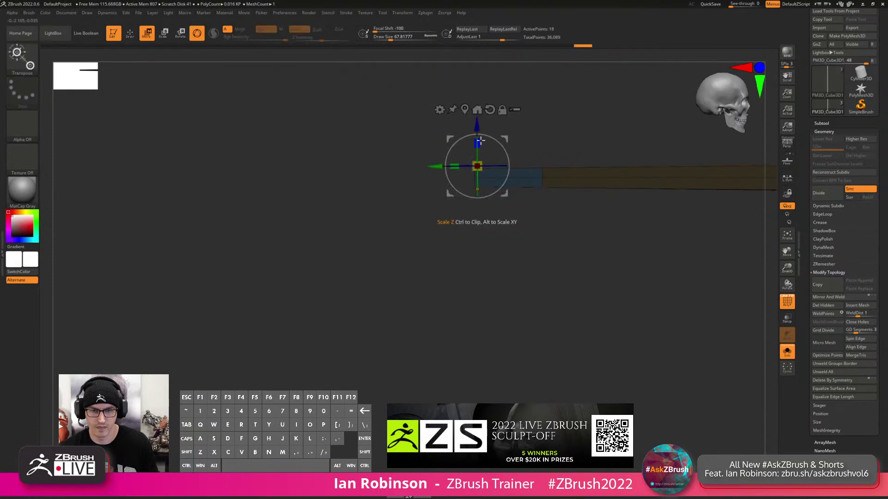
drag(477, 126, 477, 129)
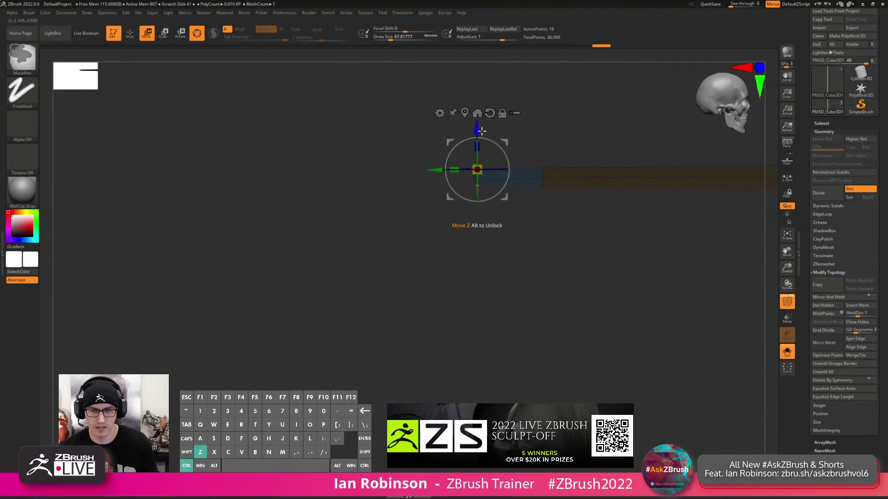
key(q)
ctrl+drag(454, 178, 482, 169)
key(w)
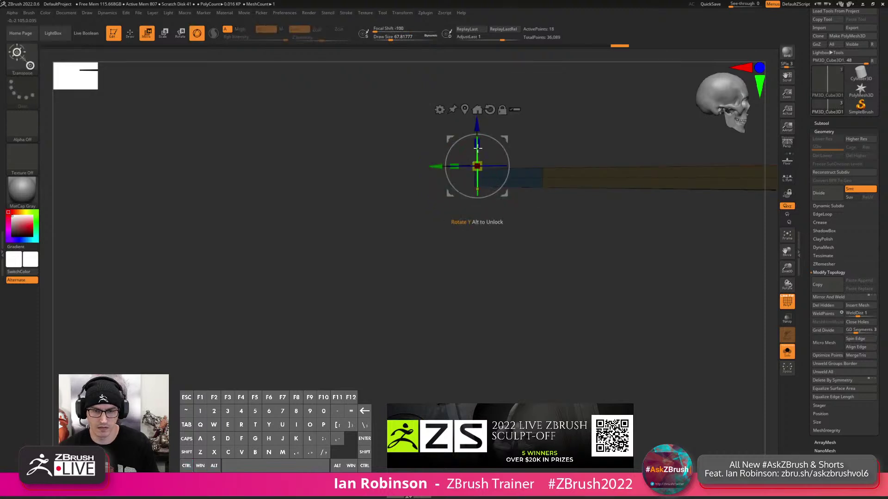
key(q)
Mask the blade lengthwise from the narrow side and from the wide face to isolate one half.
mouse_move(525, 115)
mouse_down()
mouse_move(547, 142)
mouse_move(472, 236)
mouse_move(490, 256)
mouse_move(536, 242)
mouse_move(571, 209)
mouse_move(576, 183)
mouse_move(556, 172)
mouse_move(567, 173)
mouse_move(553, 155)
mouse_move(549, 218)
mouse_move(535, 201)
mouse_move(551, 174)
mouse_up()
key(shift+f)
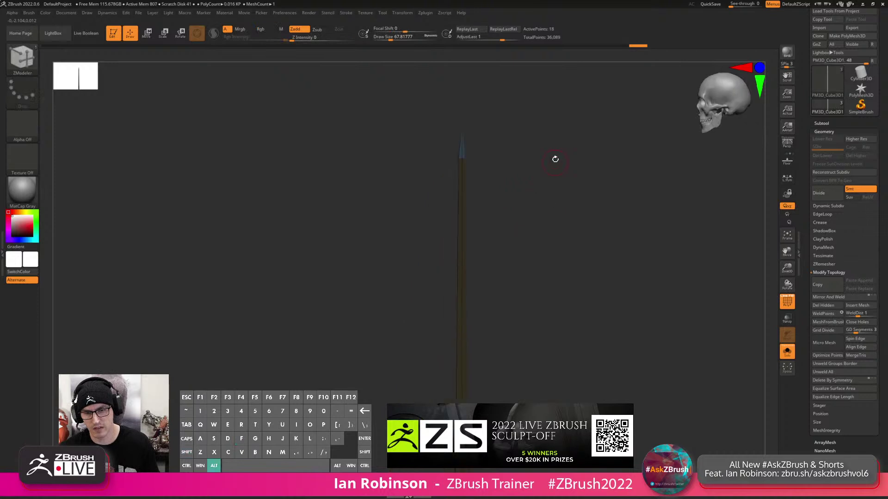
key(ctrl)
key(ctrl+space)
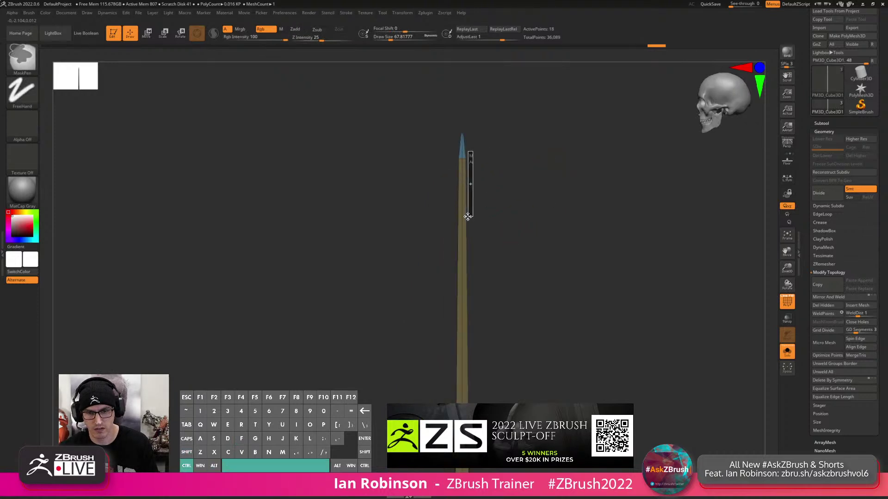
drag(464, 218, 466, 218)
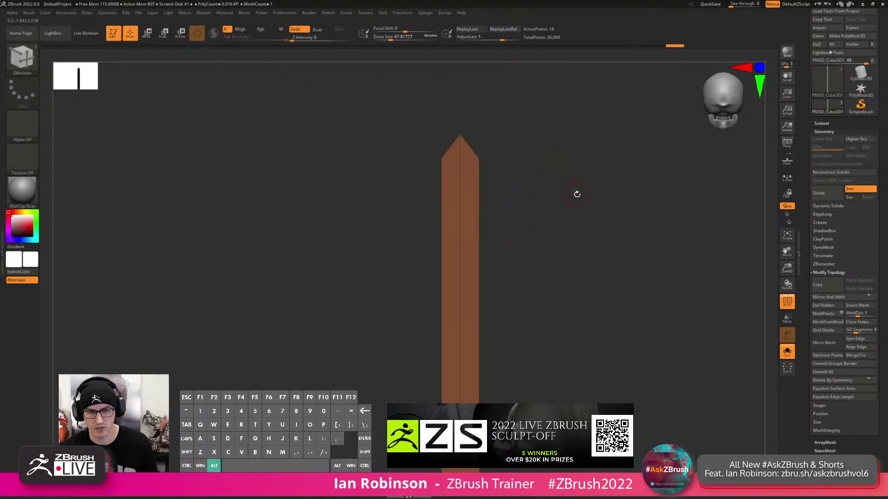
ctrl+drag(488, 133, 472, 433)
drag(535, 326, 502, 310)
shift+drag(532, 284, 565, 244)
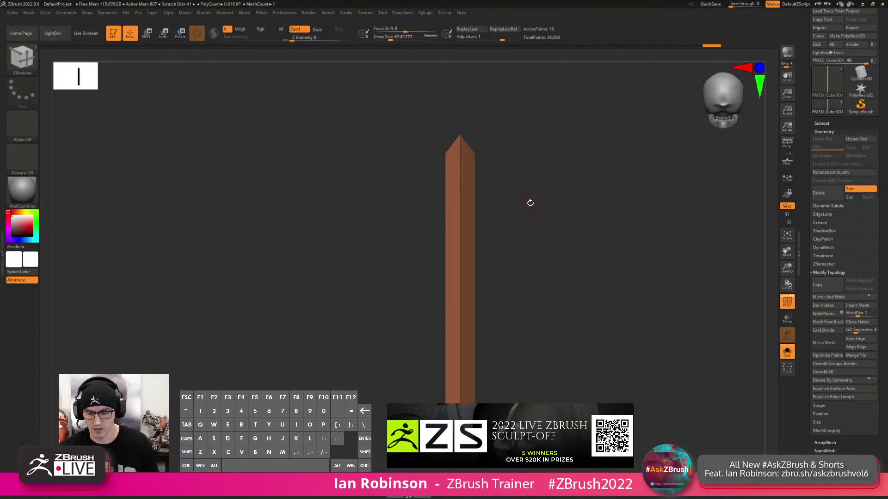
Adjust the transform options and mask one half of the blade lengthwise on its wide face.
drag(530, 205, 507, 148)
click(425, 13)
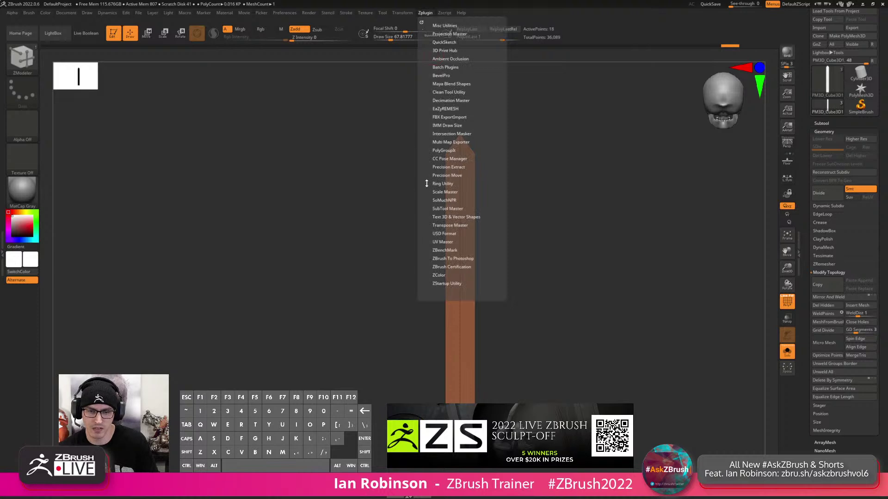
click(402, 13)
click(423, 211)
click(440, 220)
ctrl+drag(494, 128, 473, 431)
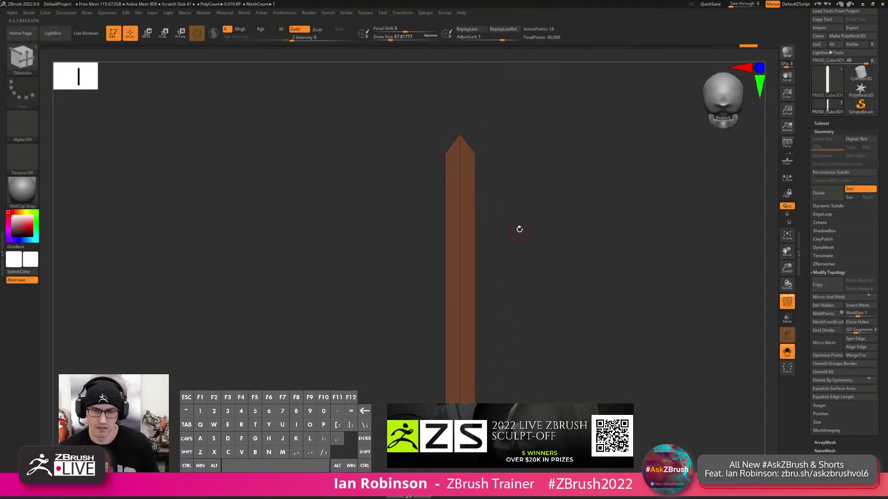
Center the gizmo on the blade and thin its thickness by scaling along Z to about 0.42.
key(w)
drag(532, 137, 488, 132)
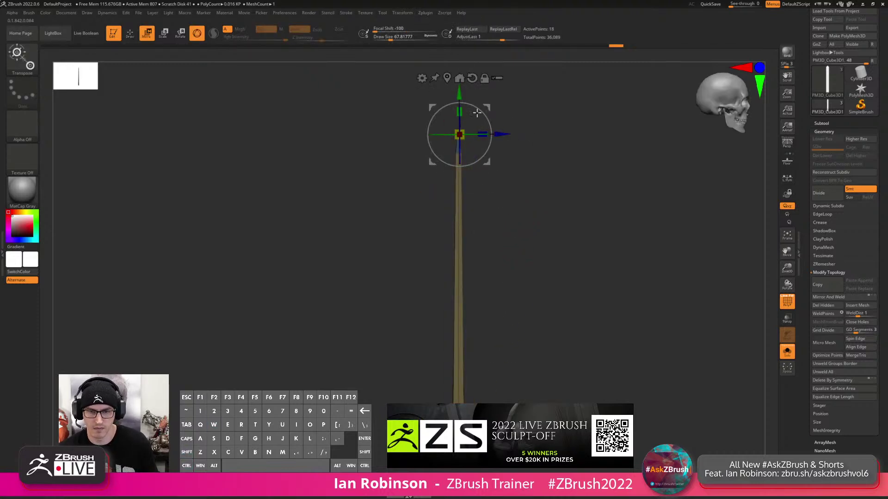
click(447, 78)
alt+drag(486, 87, 568, 216)
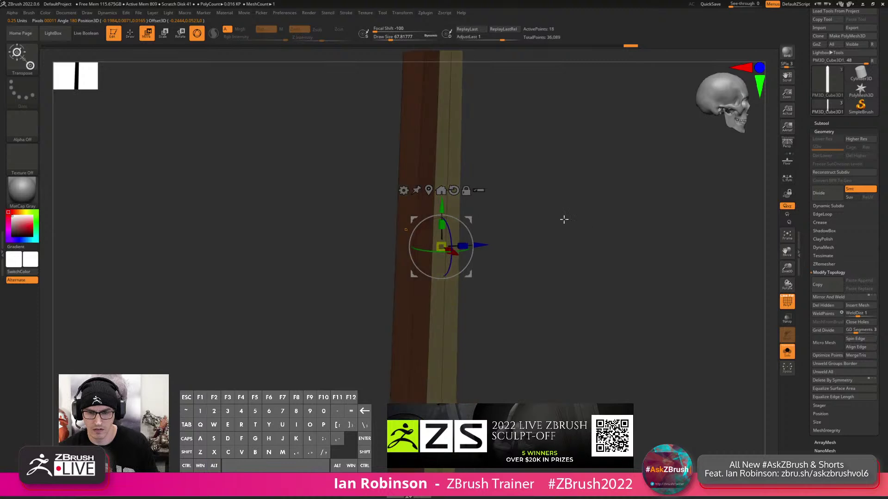
drag(475, 244, 240, 265)
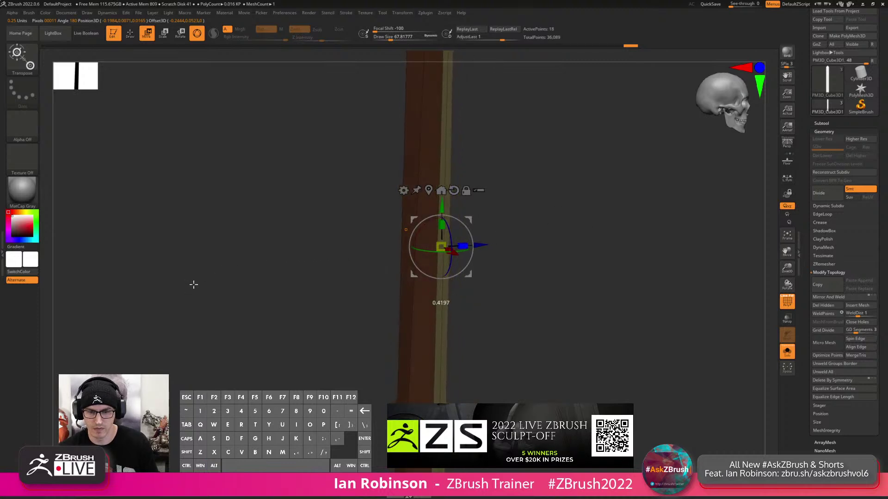
key(q)
mouse_move(486, 192)
mouse_down()
mouse_move(511, 192)
mouse_move(543, 228)
mouse_move(510, 211)
mouse_move(535, 228)
mouse_move(554, 214)
mouse_move(535, 202)
mouse_move(557, 202)
mouse_move(551, 290)
mouse_move(535, 194)
mouse_move(562, 194)
mouse_move(581, 219)
mouse_move(572, 174)
mouse_move(594, 156)
mouse_up()
key(f)
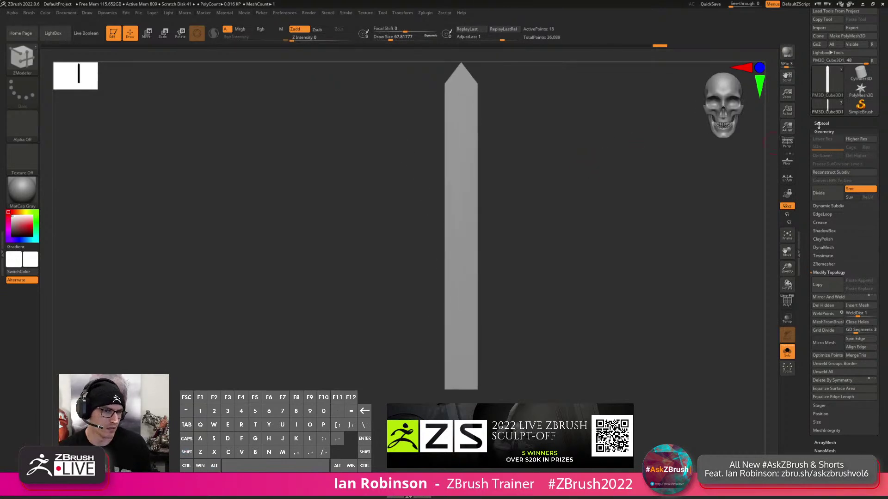
Open the subtool list and turn off ScreenSaver On in the preferences.
click(821, 123)
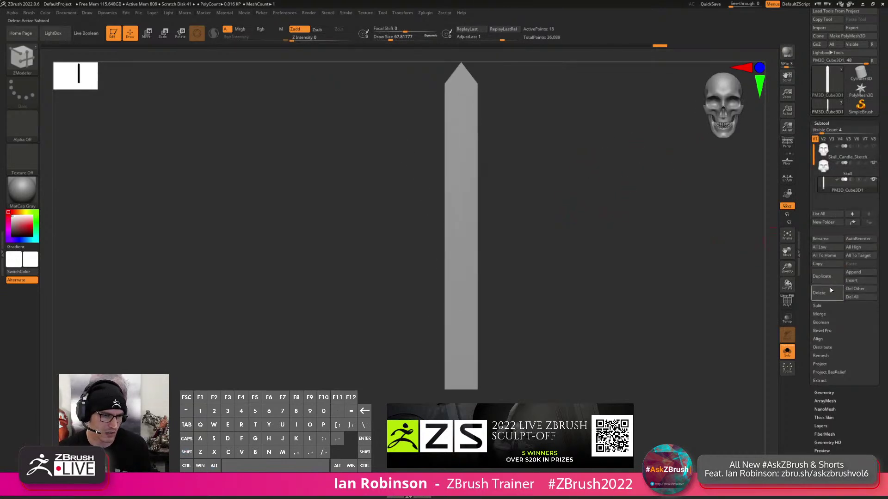
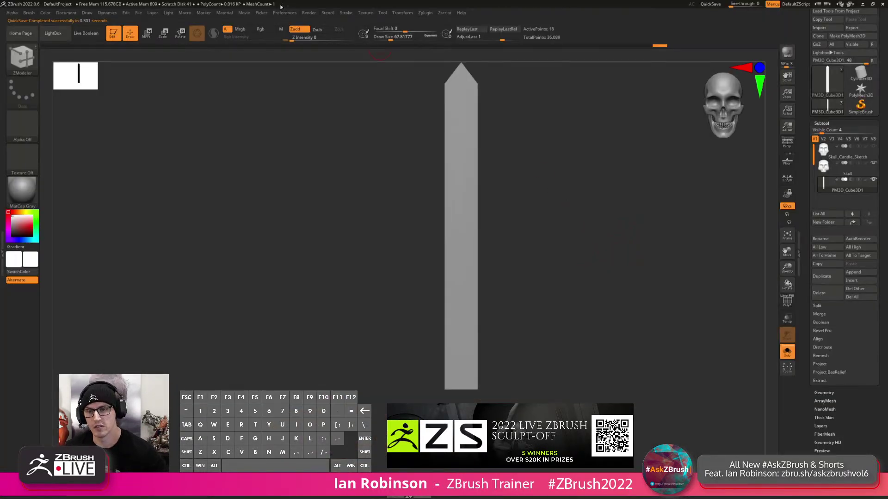
click(286, 13)
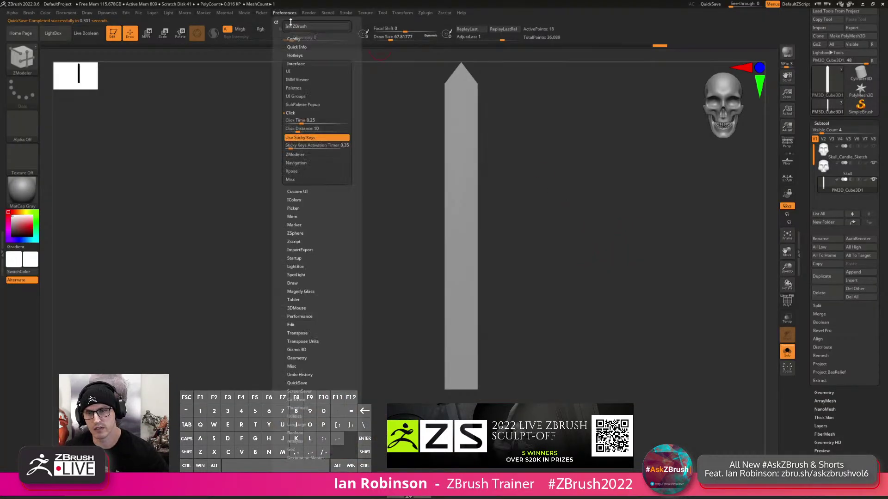
click(301, 390)
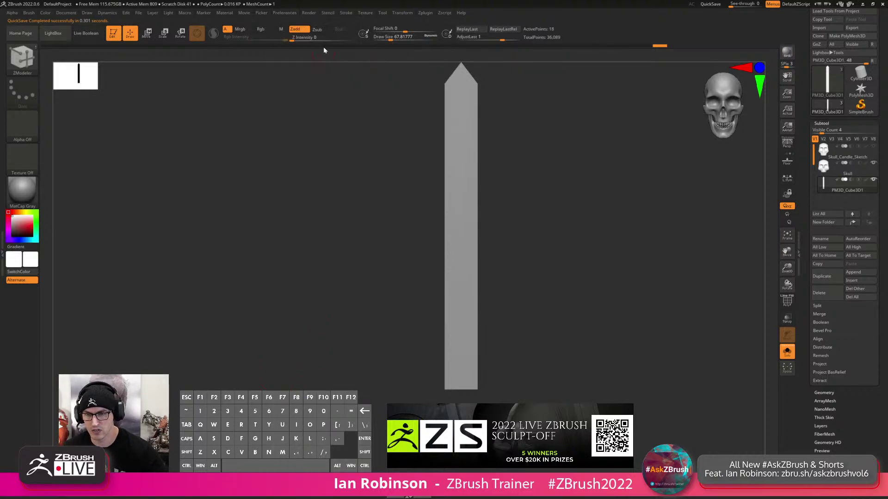
click(285, 13)
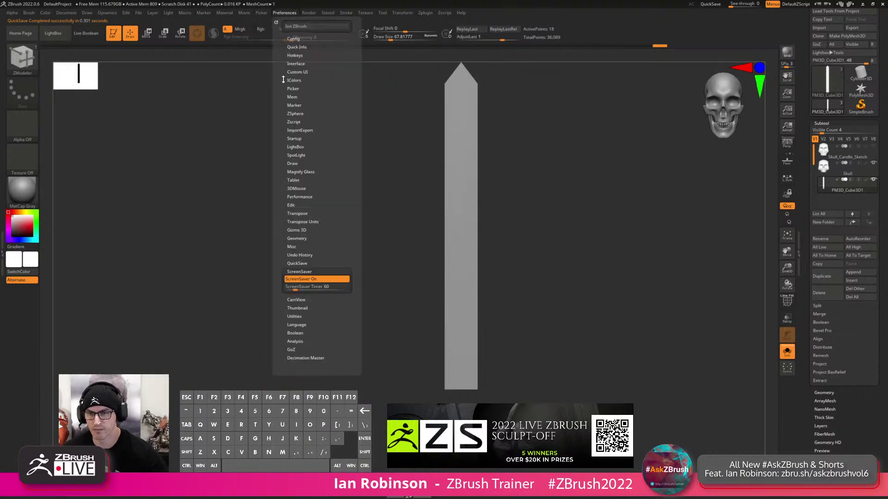
click(317, 279)
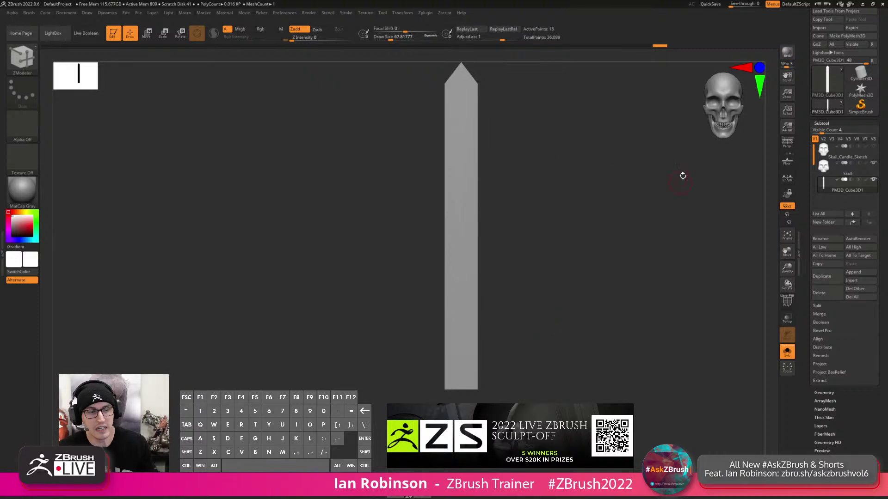
Delete the blade subtool PM3D_Cube3D1 and frame the skull.
click(816, 296)
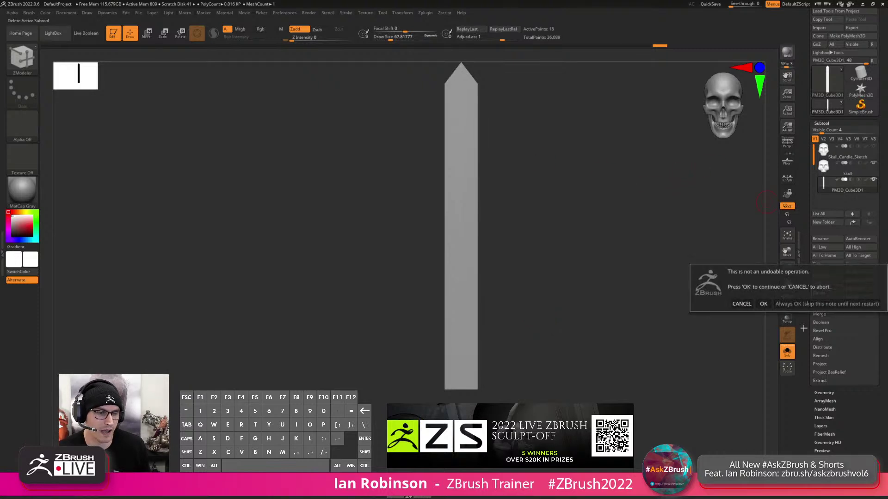
click(763, 304)
key(f)
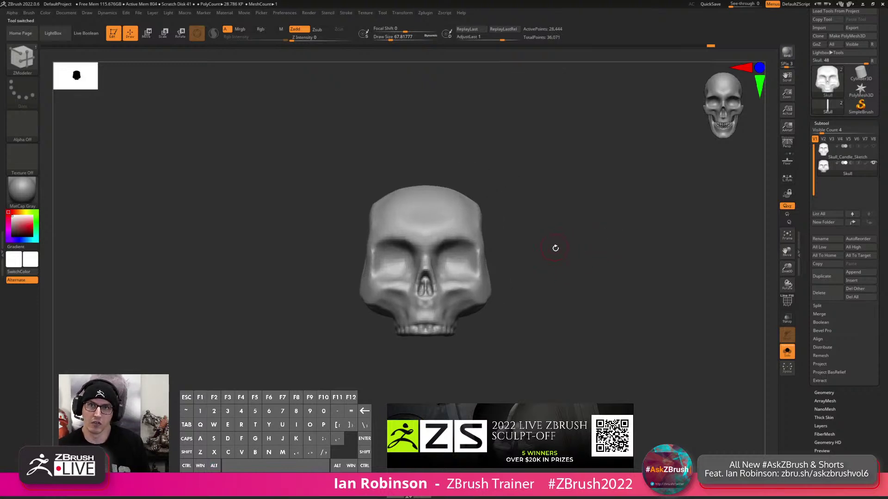
Touch up the skull around the nose cavity with the ClayBuildup brush at a Draw Size of about 71.
mouse_move(551, 238)
alt+mouse_down()
mouse_move(561, 260)
mouse_move(553, 263)
mouse_move(579, 231)
mouse_move(468, 257)
alt+mouse_up()
key(s)
key(b)
key(c)
key(b)
key(s)
mouse_move(391, 289)
mouse_down()
mouse_move(388, 296)
mouse_move(393, 284)
mouse_move(409, 309)
mouse_up()
mouse_move(409, 309)
alt+right_down()
mouse_move(412, 276)
mouse_move(404, 269)
alt+right_up()
alt+drag(400, 280, 444, 271)
mouse_move(403, 283)
right_down()
mouse_move(432, 279)
mouse_move(408, 274)
right_up()
mouse_move(419, 273)
alt+mouse_down()
mouse_move(426, 261)
mouse_move(402, 266)
alt+mouse_up()
mouse_move(403, 269)
right_down()
mouse_move(541, 234)
mouse_move(550, 257)
right_up()
Insert a Cylinder3D subtool, show it together with the skull, and raise it above the head.
click(860, 280)
click(862, 281)
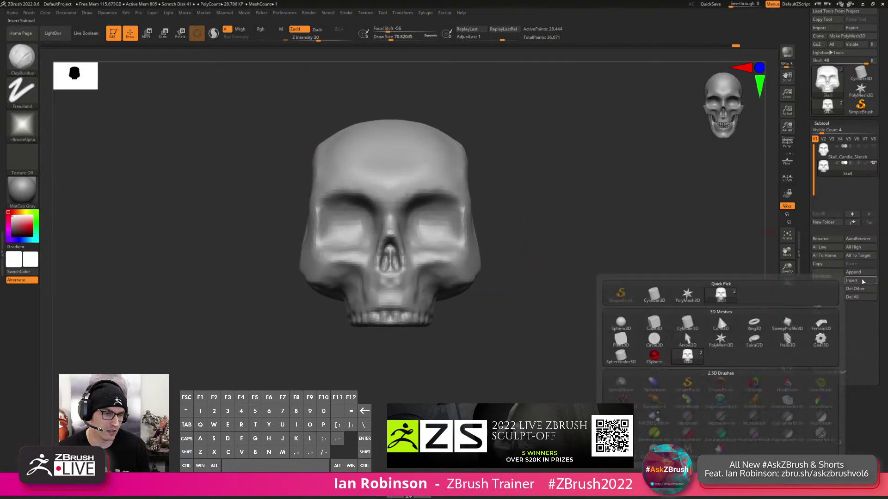
click(687, 322)
key(w)
drag(401, 203, 402, 114)
alt+drag(522, 231, 513, 289)
click(786, 351)
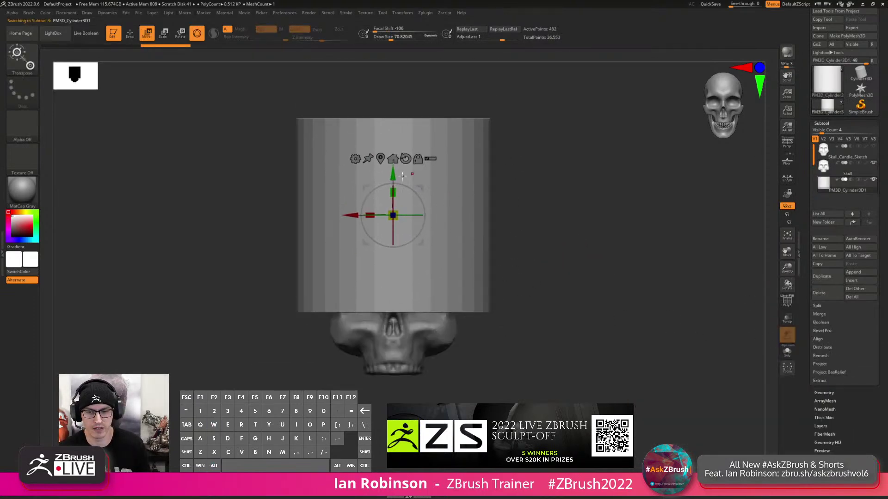
drag(393, 174, 393, 131)
alt+drag(532, 217, 532, 248)
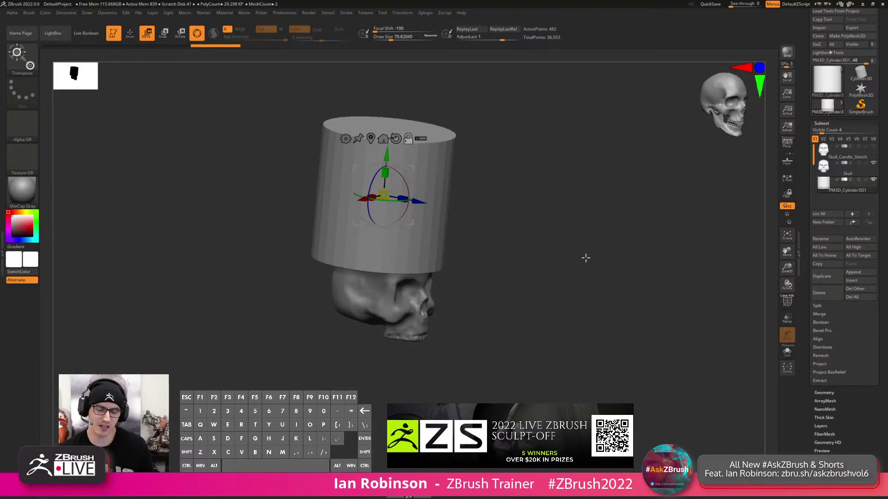
Scale the cylinder down uniformly in side view and set it down on the skull's crown.
alt+drag(588, 246, 586, 246)
drag(383, 194, 393, 212)
shift+drag(501, 178, 521, 199)
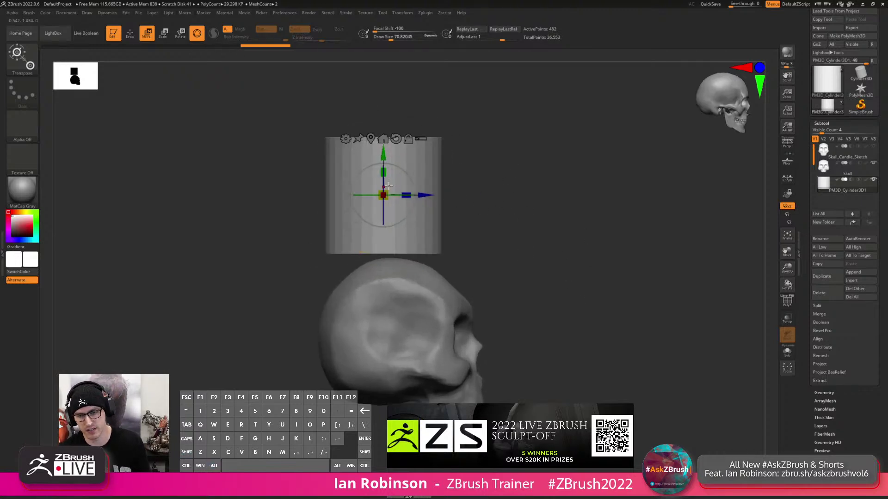
drag(384, 195, 442, 196)
key(ctrl+z)
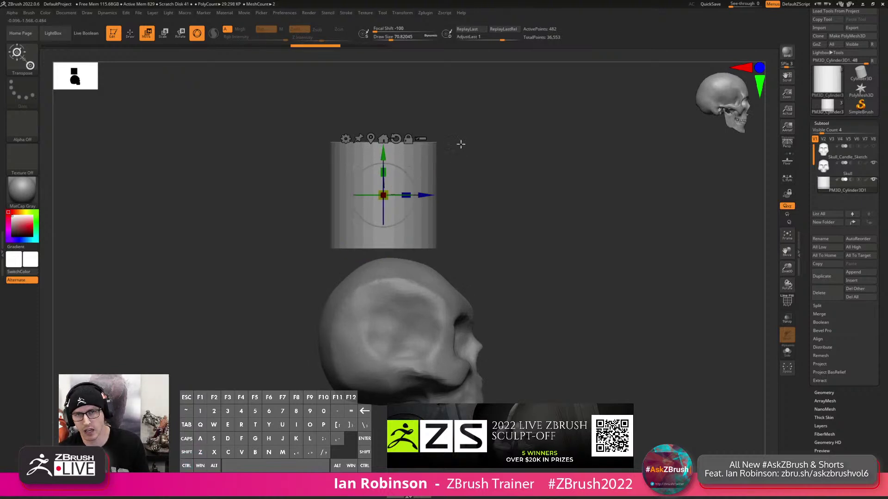
drag(388, 187, 518, 221)
key(q)
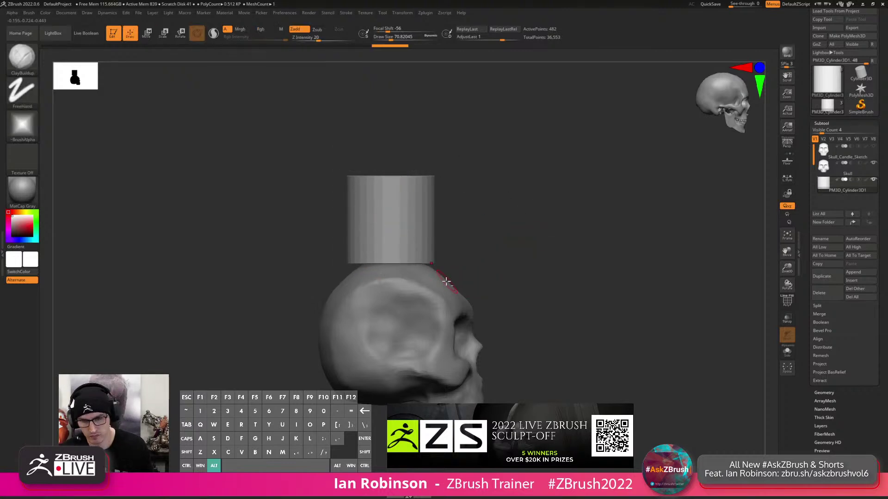
Raise the cylinder slightly so that it clears the top of the skull.
key(w)
mouse_move(394, 172)
mouse_down()
mouse_move(394, 136)
mouse_move(392, 175)
mouse_move(392, 160)
mouse_up()
key(q)
key(shift+f)
key(shift+f)
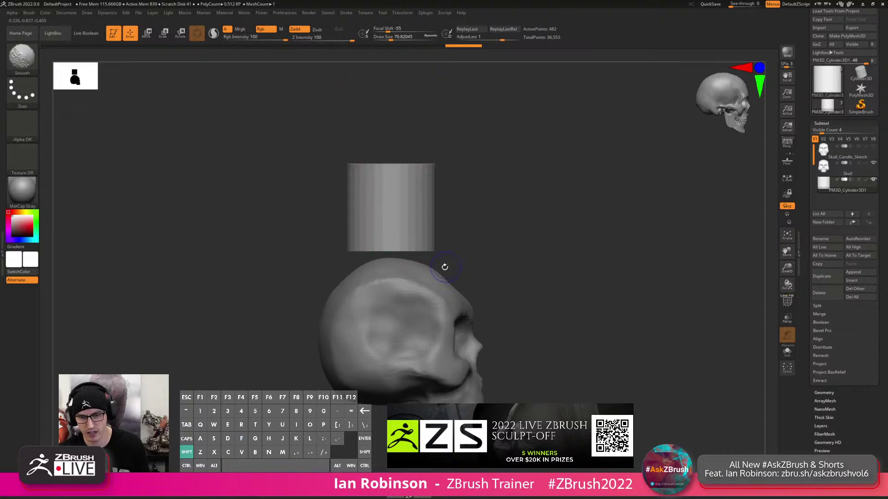
Make the skull the active subtool, show its wireframe, and enlarge the ClayBuildup Draw Size to about 158.
alt+click(429, 282)
key(shift+f)
mouse_move(435, 264)
alt+mouse_down()
mouse_move(486, 264)
mouse_move(529, 214)
alt+mouse_up()
key(s)
ctrl+shift+drag(583, 252, 610, 270)
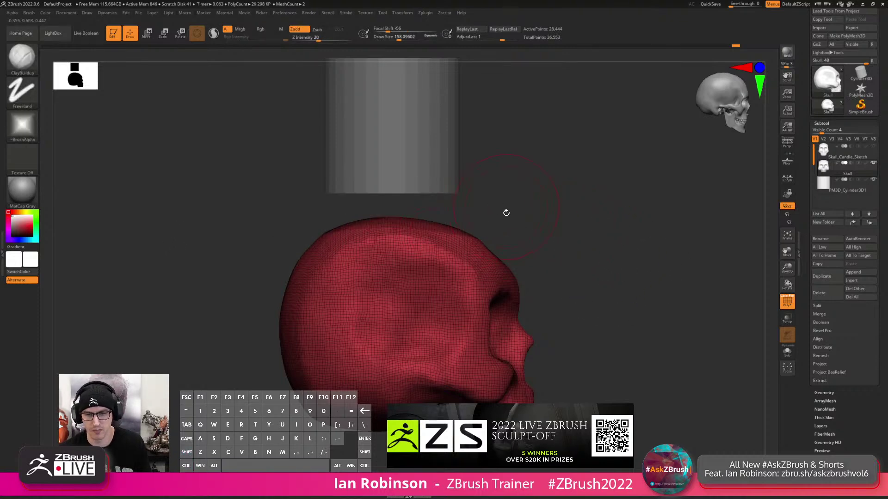
Undo the last three skull edits and enlarge the ClayBuildup Draw Size to about 257.
key(ctrl+z)
key(ctrl+z)
key(ctrl+z)
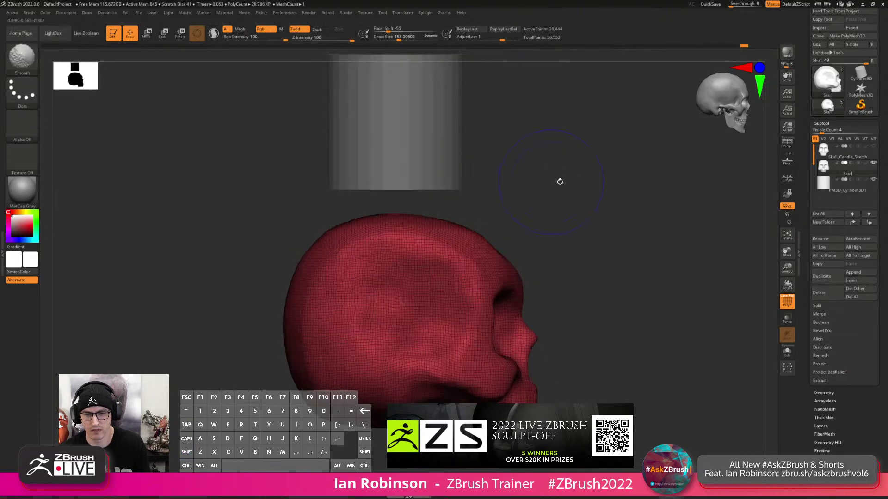
key(s)
drag(422, 249, 428, 249)
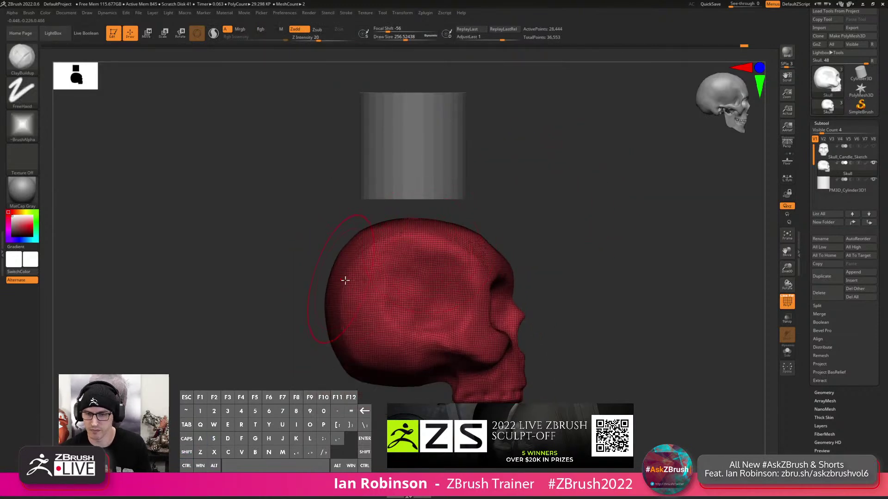
Push the back of the cranium inward in side view with the MoveInfiniteDepth brush at a Draw Size of about 223.
key(b)
key(m)
key(n)
key(s)
drag(348, 270, 341, 274)
drag(343, 347, 354, 342)
mouse_move(370, 371)
mouse_down()
mouse_move(381, 367)
mouse_move(358, 342)
mouse_up()
Flatten and round the upper back and crown of the cranium with the MoveInfiniteDepth brush.
key(s)
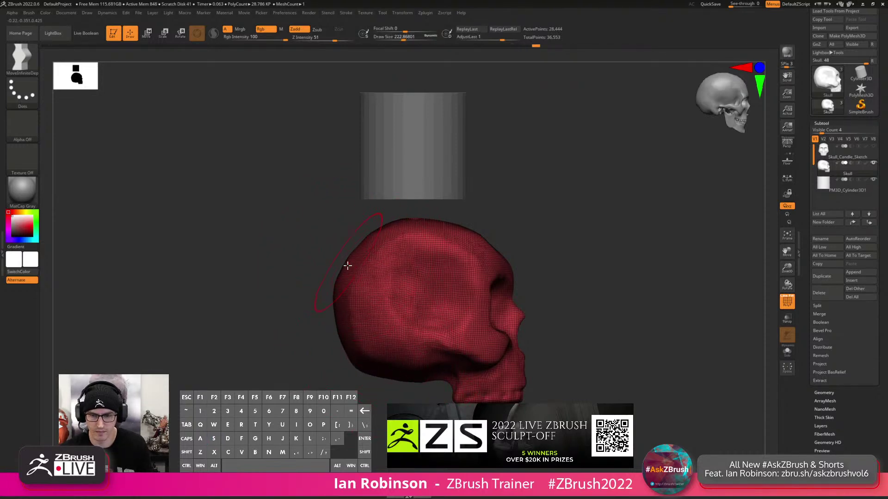
drag(390, 225, 397, 225)
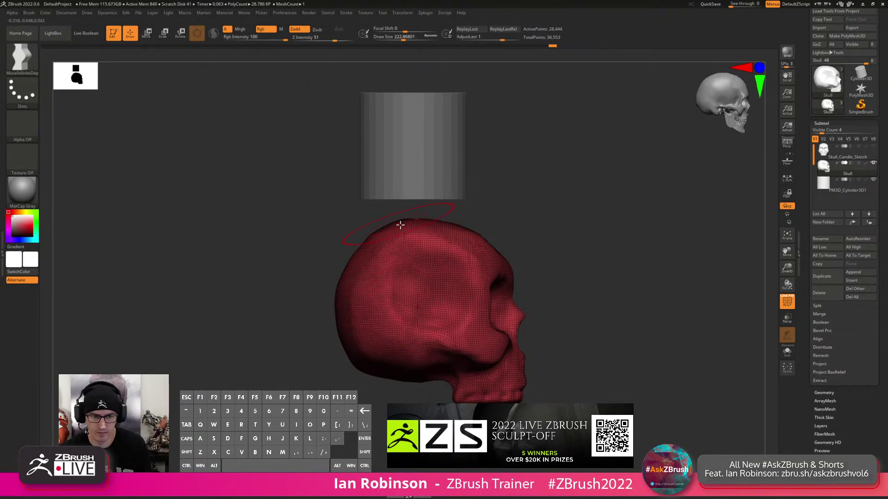
drag(341, 298, 345, 294)
drag(374, 228, 410, 219)
Adjust the underside of the cranium at a Draw Size of about 97 and its lower back corner at about 212.
key(s)
drag(424, 367, 419, 368)
drag(424, 376, 421, 376)
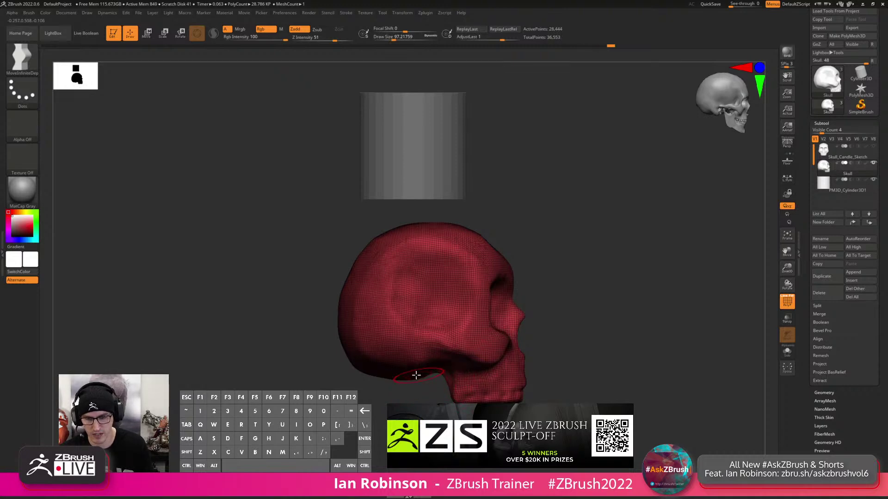
key(s)
drag(360, 364, 369, 364)
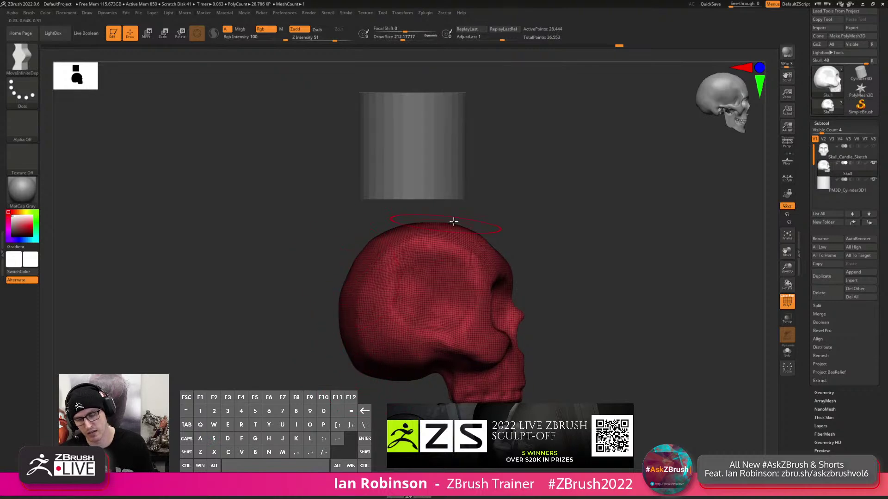
Nudge the outer brow and side of the eye socket with the Move brush, reducing the Draw Size to about 128.
mouse_move(561, 224)
mouse_down()
mouse_move(561, 250)
mouse_move(565, 234)
mouse_move(557, 251)
mouse_move(543, 254)
mouse_up()
key(s)
alt+drag(544, 248, 577, 227)
key(s)
drag(502, 269, 513, 284)
key(b)
key(m)
key(v)
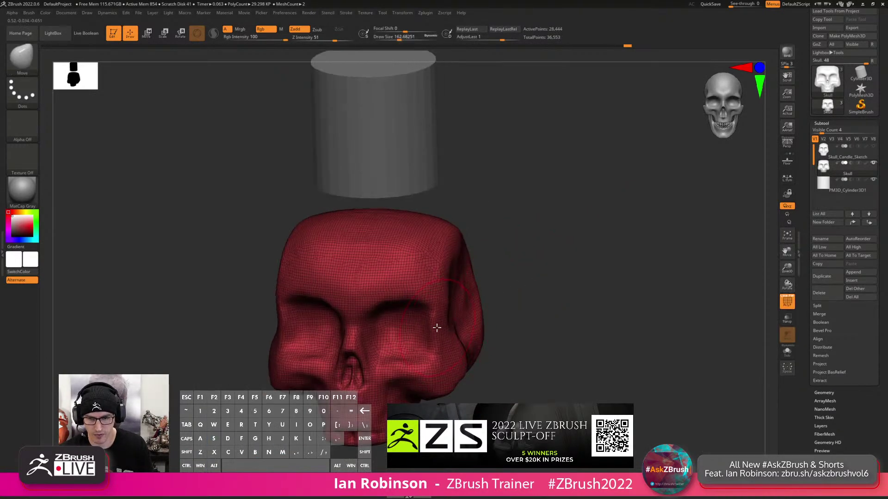
drag(438, 300, 435, 296)
key(s)
drag(503, 302, 432, 283)
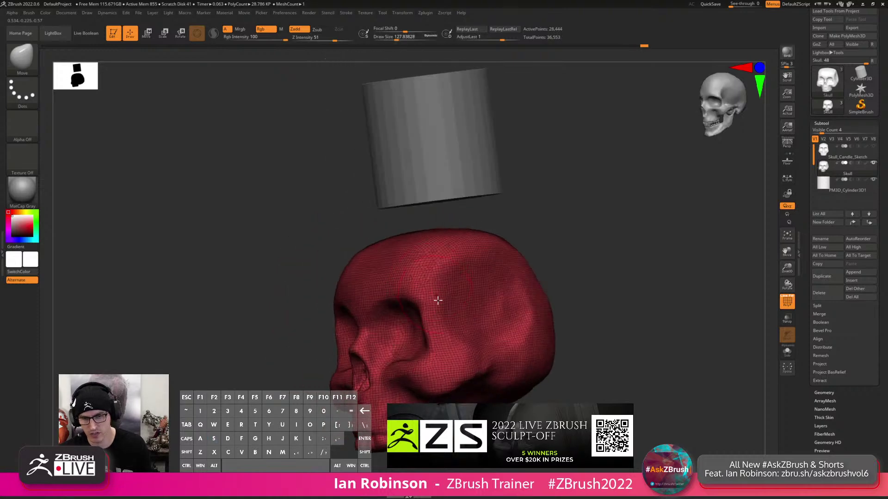
Reshape the ridge between forehead and temple from several angles with the Move brush, up to a Draw Size of about 145.
mouse_move(440, 296)
right_down()
mouse_move(459, 281)
mouse_move(448, 311)
mouse_move(446, 258)
right_up()
key(s)
drag(445, 258, 442, 250)
right_drag(444, 252, 440, 263)
drag(441, 238, 441, 239)
right_click(426, 287)
mouse_move(442, 246)
right_down()
mouse_move(426, 286)
mouse_move(452, 287)
mouse_move(483, 259)
right_up()
key(s)
drag(485, 250, 480, 248)
right_drag(480, 248, 471, 254)
right_click(471, 258)
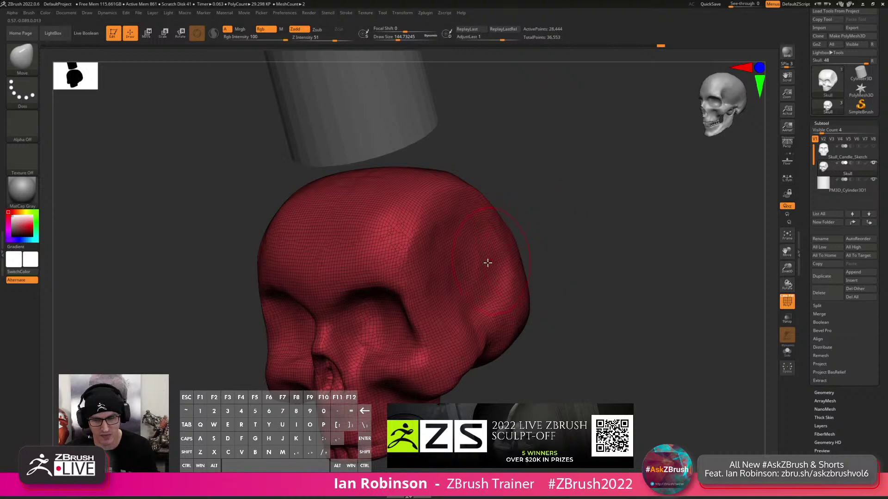
Hide the wireframe and reshape the temple hollow with the Move brush at a Draw Size of about 101.
key(shift+f)
key(s)
drag(551, 239, 546, 239)
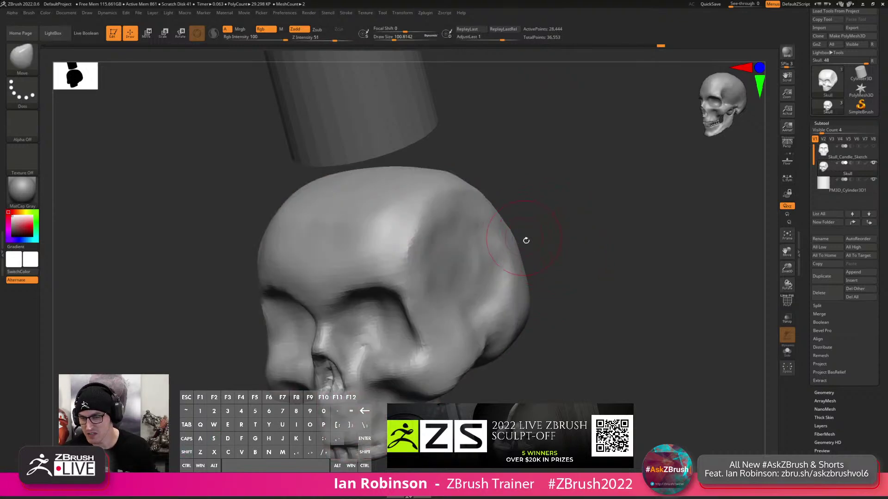
shift+right_drag(523, 238, 547, 231)
drag(421, 239, 418, 251)
drag(458, 275, 464, 274)
right_drag(432, 278, 467, 254)
drag(500, 284, 493, 245)
mouse_move(500, 214)
mouse_down()
mouse_move(487, 219)
mouse_move(481, 238)
mouse_up()
Soften and shift the rim around the temple hollow with the Smooth and Move brushes, using a Draw Size of about 120.
mouse_move(535, 207)
right_down()
mouse_move(515, 212)
mouse_move(476, 258)
right_up()
key(s)
drag(475, 256, 478, 252)
right_drag(479, 252, 477, 263)
key(b)
key(m)
key(v)
key(s)
drag(487, 241, 490, 241)
mouse_move(517, 211)
shift+mouse_down()
mouse_move(478, 212)
mouse_move(462, 245)
shift+mouse_up()
right_drag(456, 253, 460, 236)
key(s)
drag(458, 244, 452, 246)
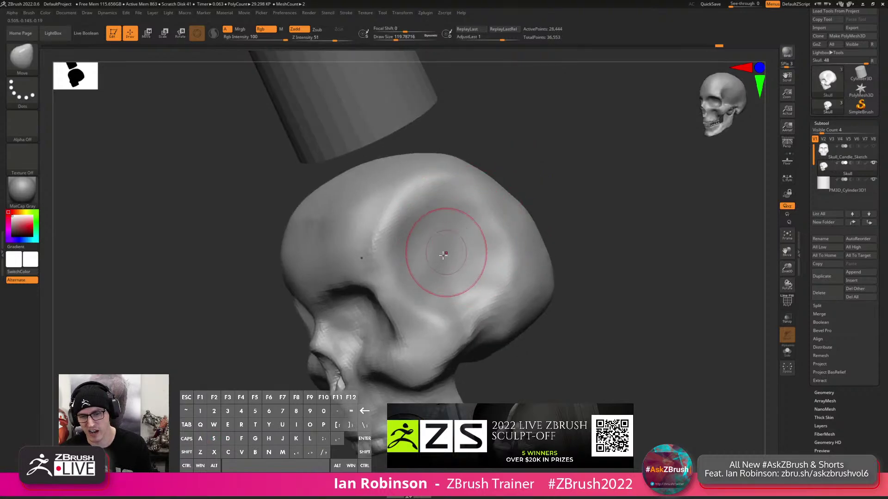
Smooth the temporal line beside the forehead and adjust its upper curve with the Move brush.
right_drag(452, 245, 477, 241)
shift+drag(407, 224, 404, 230)
shift+right_drag(407, 230, 440, 222)
key(s)
drag(438, 209, 443, 208)
alt+right_drag(485, 208, 481, 195)
right_drag(478, 270, 464, 256)
Adjust the cheekbone below the temple with the Move brush at a Draw Size of 112.
drag(443, 320, 428, 324)
right_drag(442, 319, 435, 308)
key(s)
drag(435, 308, 430, 308)
mouse_move(462, 311)
right_down()
mouse_move(434, 293)
mouse_move(443, 268)
mouse_move(450, 314)
mouse_move(423, 248)
mouse_move(426, 296)
mouse_move(413, 305)
mouse_move(423, 231)
right_up()
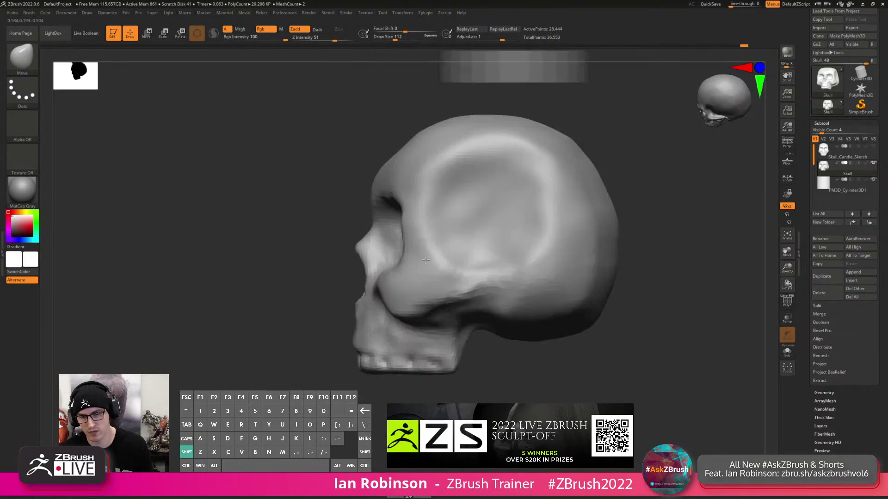
Refine the outer eye socket and brow area with the Move brush at a Draw Size of about 124.
key(s)
drag(408, 243, 417, 241)
right_drag(424, 250, 461, 258)
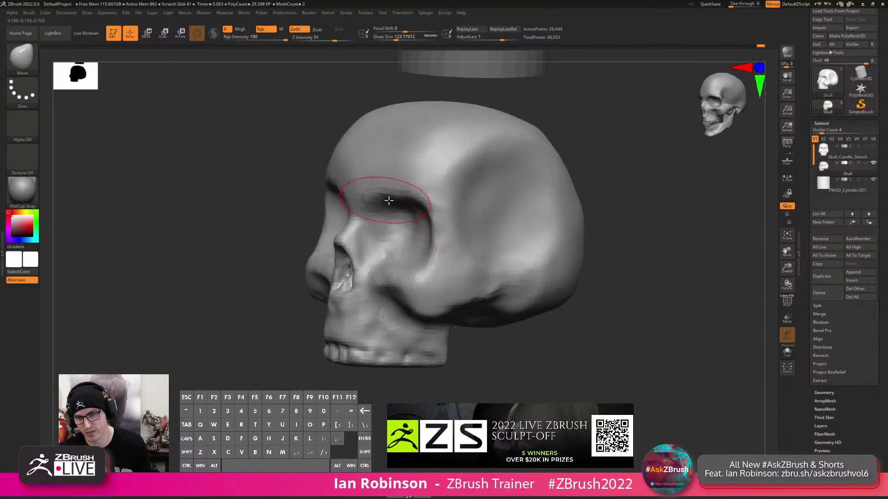
mouse_move(407, 207)
right_down()
mouse_move(427, 232)
mouse_move(476, 257)
mouse_move(456, 292)
mouse_move(501, 294)
mouse_move(545, 263)
right_up()
right_drag(489, 236, 475, 245)
key(s)
drag(475, 248, 470, 248)
right_drag(475, 240, 495, 226)
Build up the forehead and the edge of the temple with the ClayBuildup brush at a Draw Size of about 192.
key(b)
key(c)
key(b)
key(s)
drag(472, 250, 469, 250)
right_drag(469, 260, 498, 278)
key(s)
drag(457, 276, 465, 277)
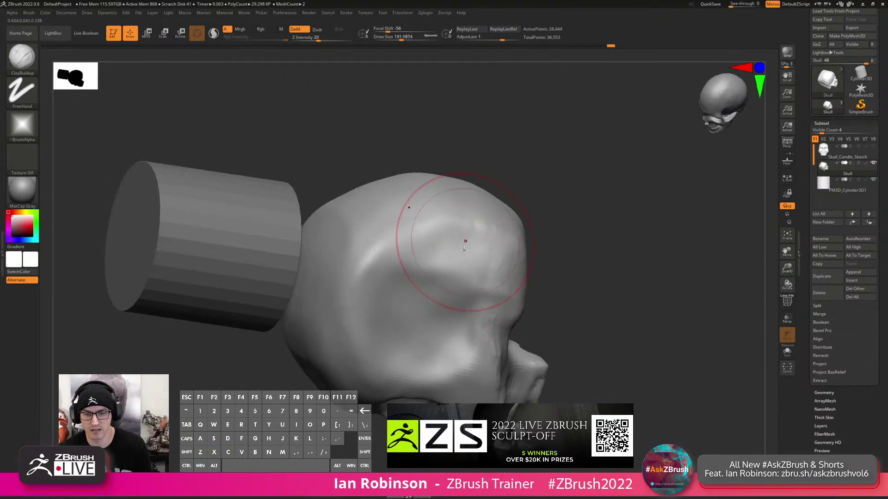
mouse_move(396, 296)
mouse_down()
mouse_move(388, 303)
mouse_move(442, 310)
mouse_move(481, 270)
mouse_up()
mouse_move(429, 234)
mouse_down()
mouse_move(403, 204)
mouse_move(374, 208)
mouse_move(370, 240)
mouse_up()
Carve back the outer brow and temple area with subtractive ClayBuildup strokes at a Draw Size of about 149.
mouse_move(391, 232)
alt+right_down()
mouse_move(462, 191)
mouse_move(442, 234)
mouse_move(428, 198)
alt+right_up()
key(s)
drag(451, 240, 448, 241)
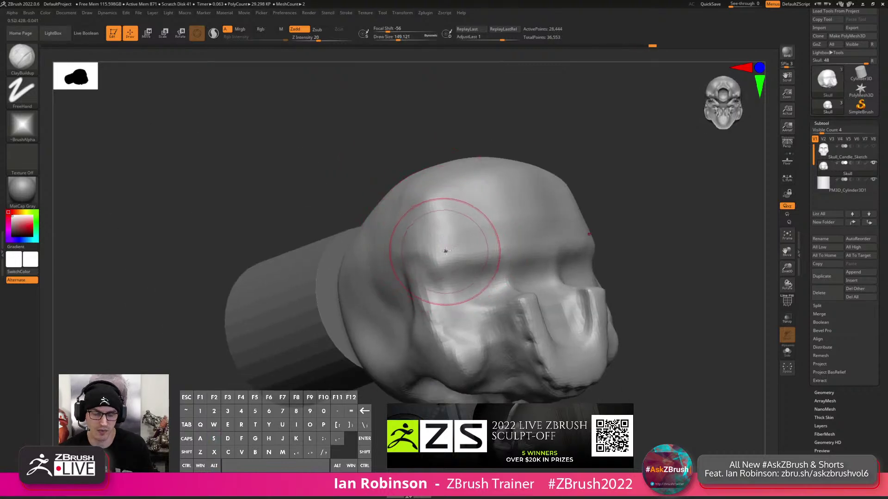
right_drag(439, 251, 420, 268)
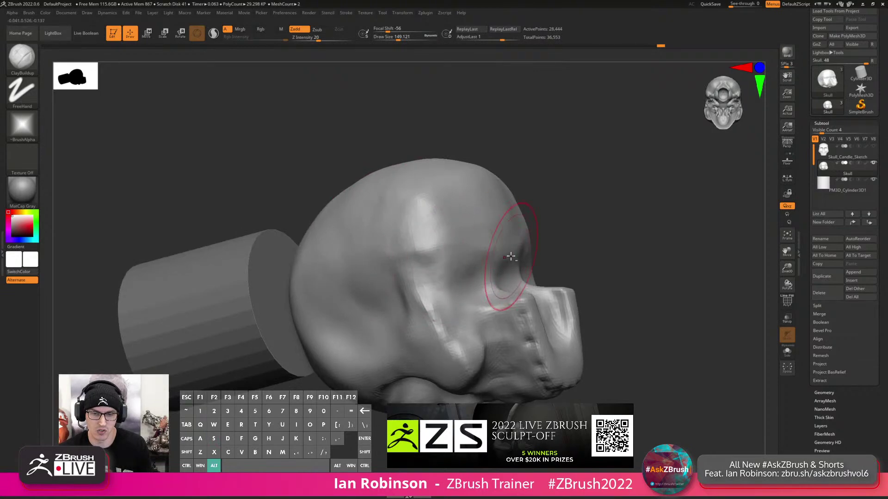
mouse_move(418, 264)
alt+mouse_down()
mouse_move(436, 243)
mouse_move(429, 250)
alt+mouse_up()
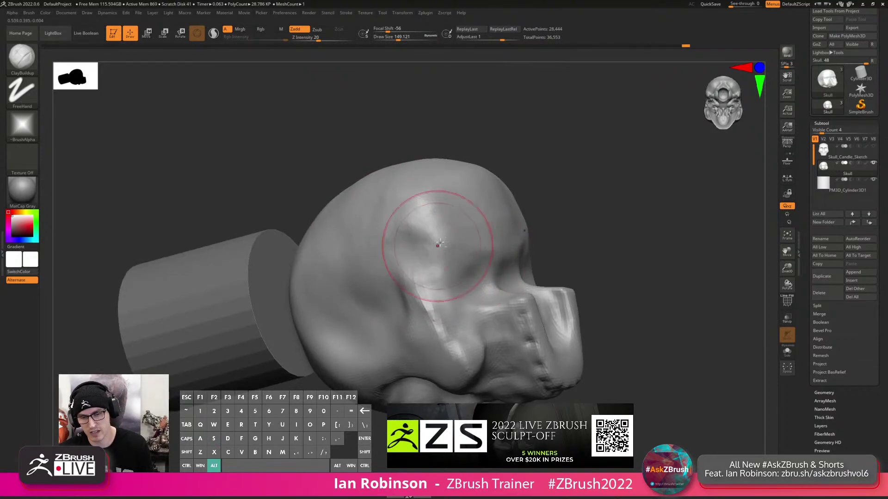
Build up a narrow ridge along the outer rim of the eye socket with ClayBuildup at a Draw Size of about 51.
right_drag(448, 253, 484, 238)
key(s)
drag(461, 248, 450, 248)
right_drag(409, 257, 438, 268)
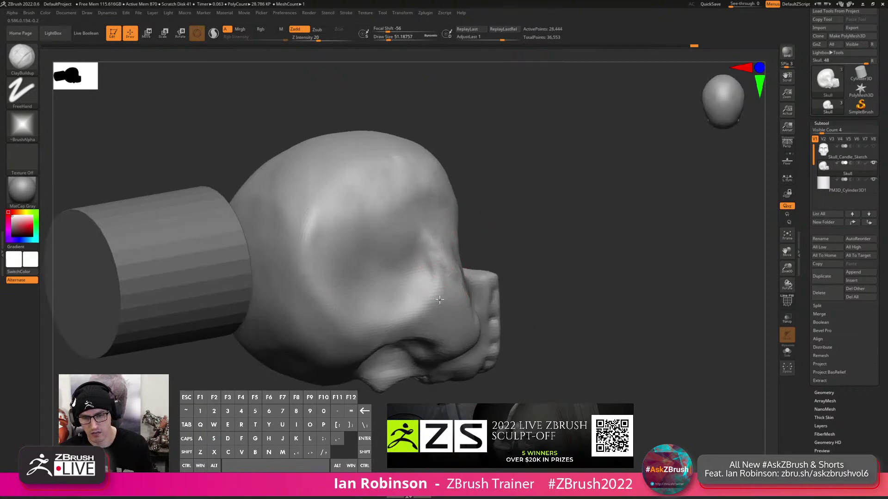
Refine the outer rim and carve the inside of the eye socket with ClayBuildup at a Draw Size of about 90.
key(s)
drag(439, 266, 443, 265)
mouse_move(493, 265)
right_down()
mouse_move(468, 276)
mouse_move(460, 267)
mouse_move(453, 287)
right_up()
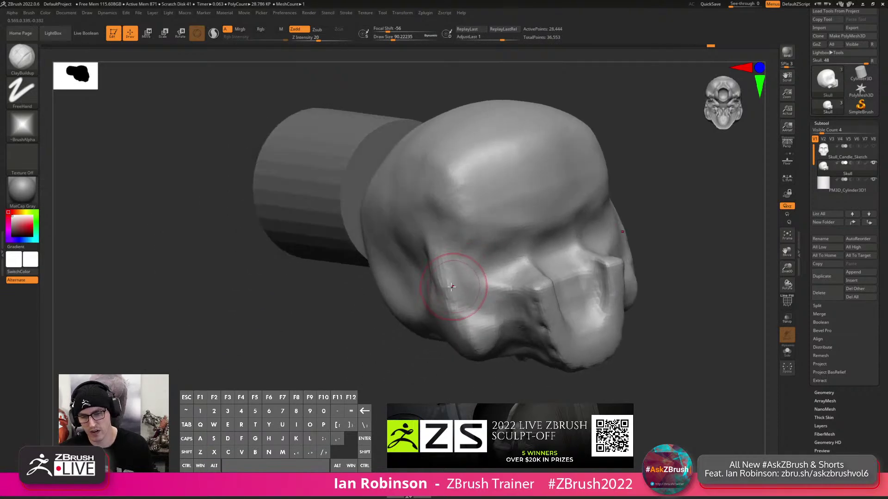
key(alt)
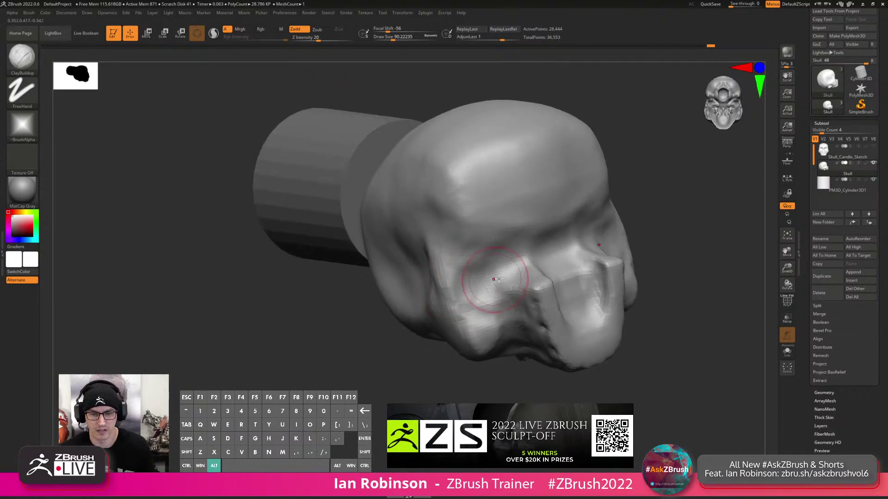
Carve the temple hollow behind the outer eye socket rim with subtractive ClayBuildup strokes.
mouse_move(463, 270)
right_down()
mouse_move(512, 240)
mouse_move(527, 274)
right_up()
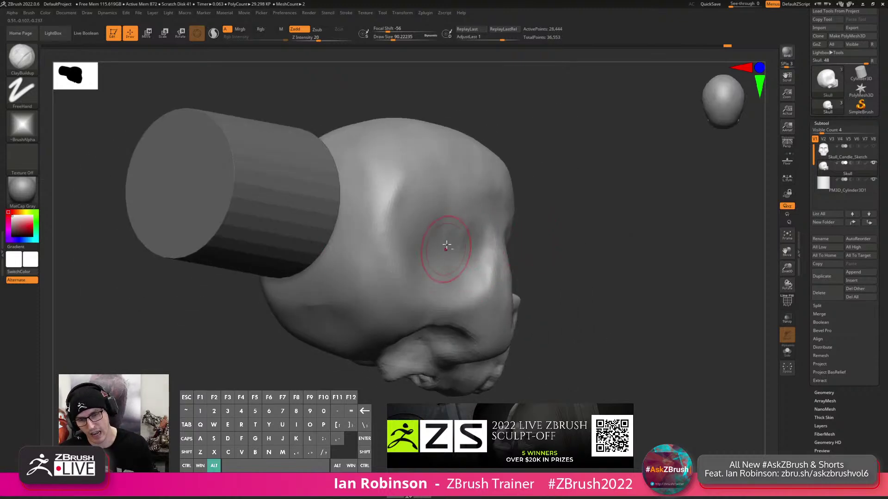
key(s)
alt+drag(433, 245, 461, 228)
mouse_move(444, 249)
alt+right_down()
mouse_move(436, 240)
mouse_move(439, 261)
mouse_move(488, 294)
alt+right_up()
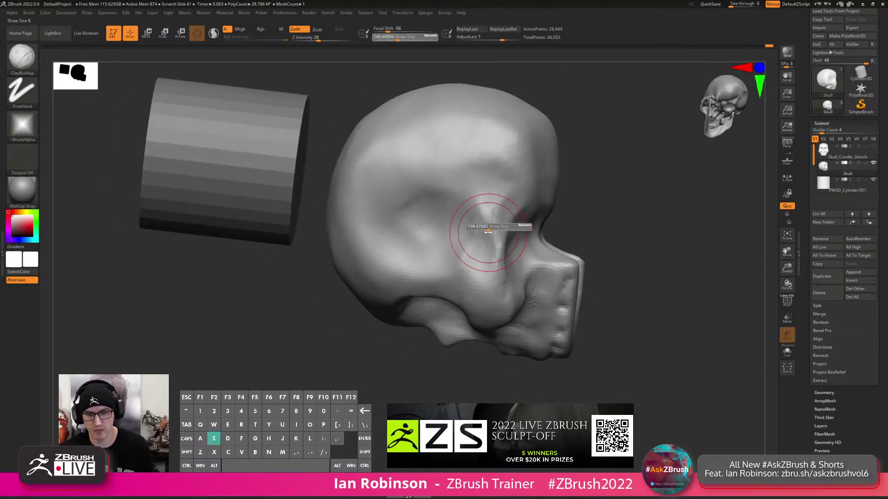
right_drag(494, 251, 497, 229)
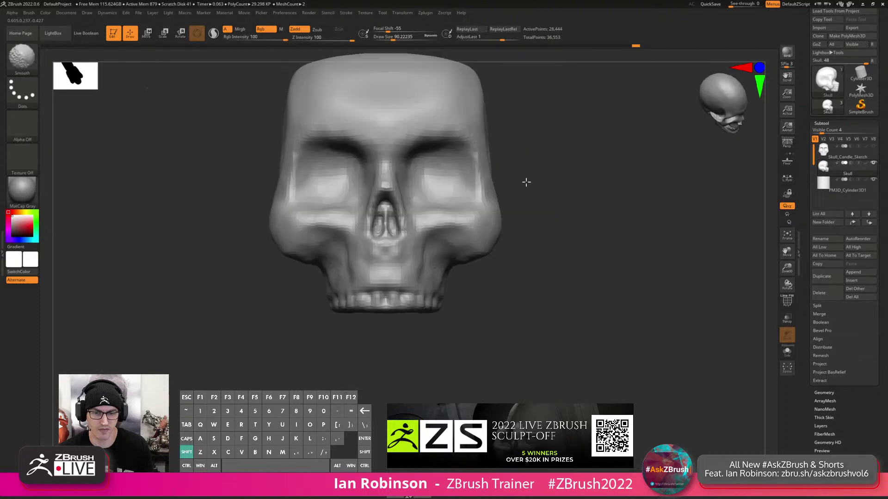
Round off the upper corners of the cranium in front view with an arched ClipCurve cut.
key(space)
key(s)
alt+drag(569, 220, 563, 255)
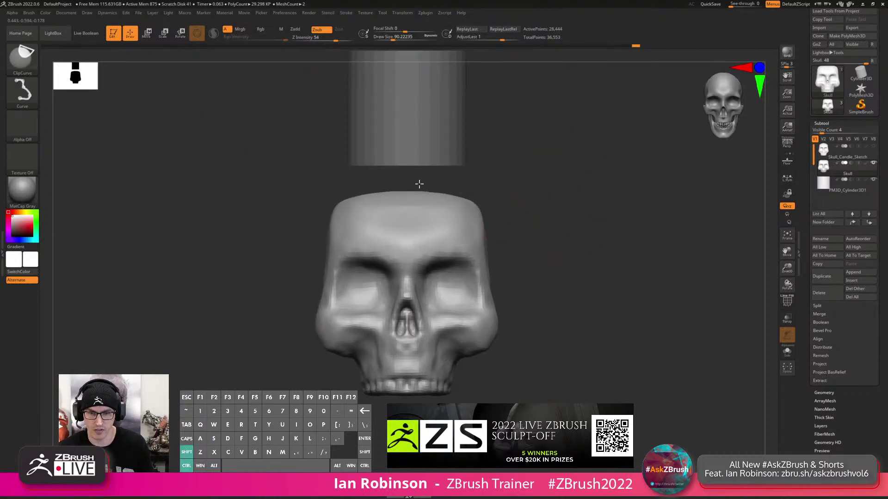
ctrl+shift+drag(421, 184, 458, 205)
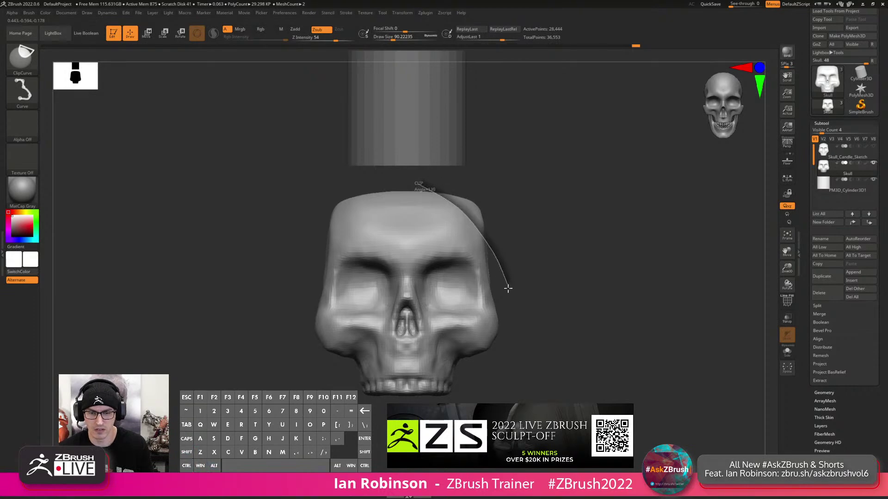
key(space)
ctrl+shift+drag(507, 301, 502, 298)
drag(531, 221, 506, 231)
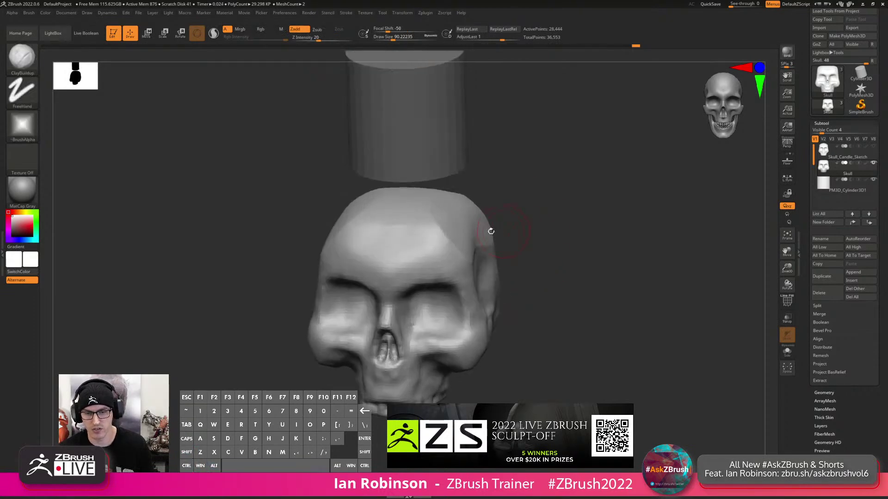
Smooth the clipped edges along the upper side of the cranium.
right_drag(456, 252, 520, 213)
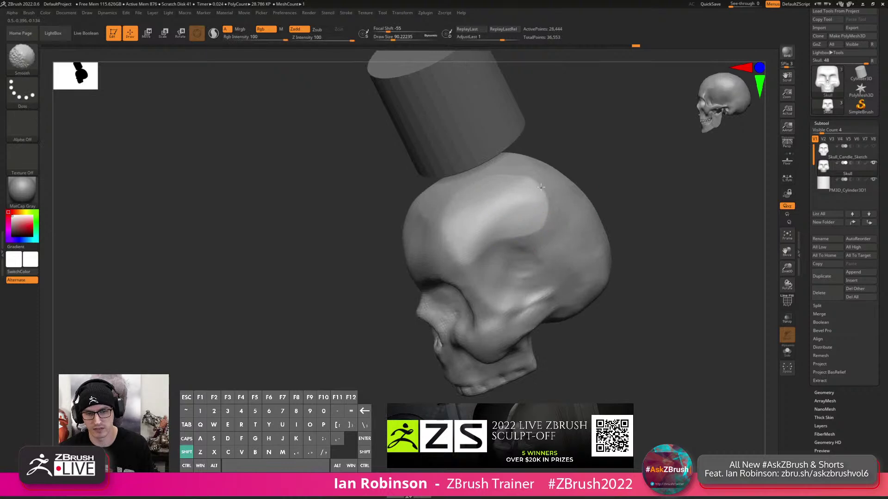
shift+drag(522, 203, 487, 237)
mouse_move(486, 238)
shift+right_down()
mouse_move(496, 204)
mouse_move(509, 203)
shift+right_up()
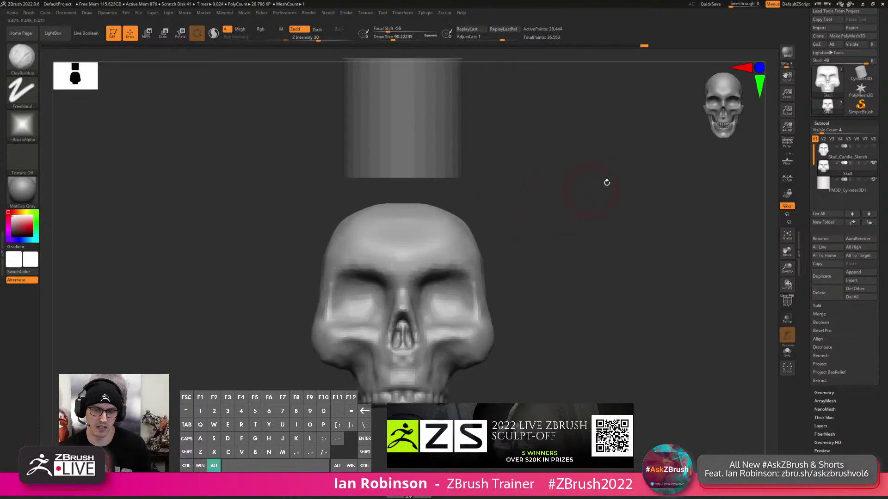
Save the tool under the existing file name Skull_Candle_Sketch.
scroll(839, 43, up, 1)
click(861, 23)
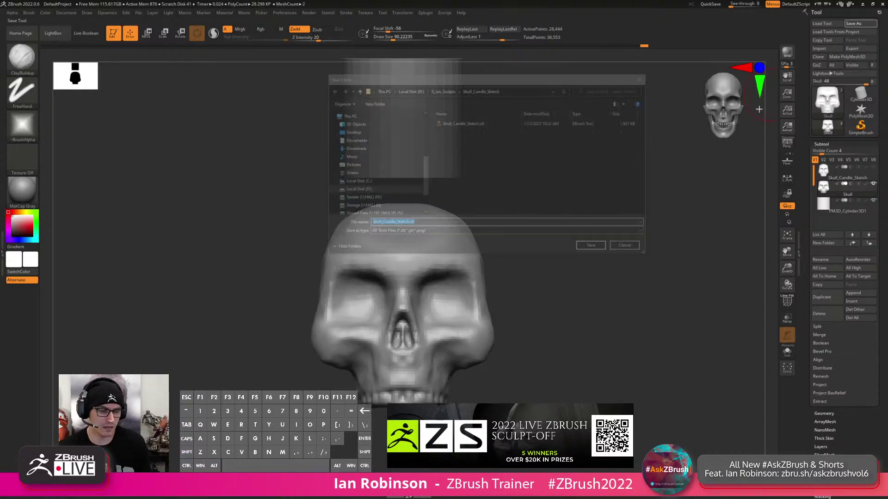
key(Return)
Make the cylinder the active subtool and lower it toward the skull in side view.
right_drag(561, 173, 558, 206)
alt+right_drag(559, 206, 575, 178)
alt+click(531, 170)
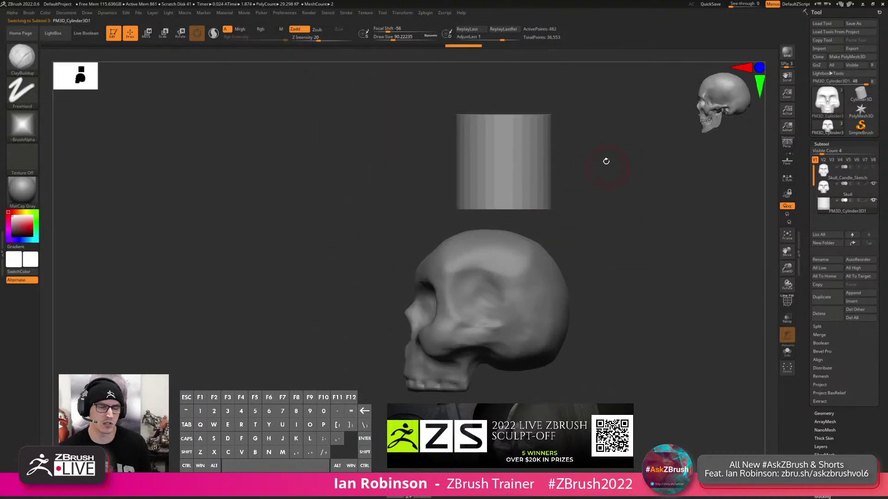
key(w)
alt+right_drag(572, 171, 531, 180)
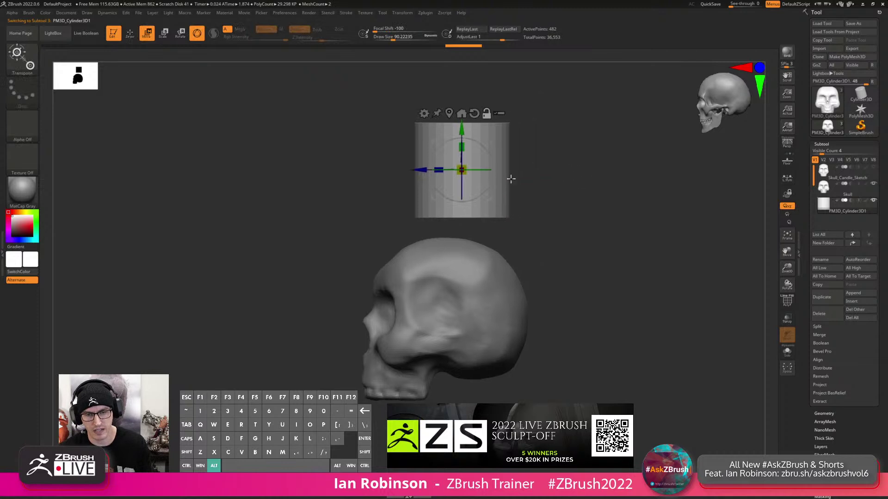
drag(461, 130, 461, 155)
Adjust the cylinder's position along the skull's depth and sink its base slightly into the crown.
alt+right_drag(560, 172, 544, 160)
drag(404, 183, 435, 183)
right_drag(519, 168, 547, 166)
drag(435, 142, 435, 149)
right_drag(522, 161, 547, 162)
mouse_move(422, 166)
right_down()
mouse_move(521, 139)
mouse_move(525, 186)
mouse_move(516, 182)
right_up()
Display the cylinder's wireframe and remove the redundant horizontal edge loops from its sides with Delete Loops.
key(q)
key(shift+f)
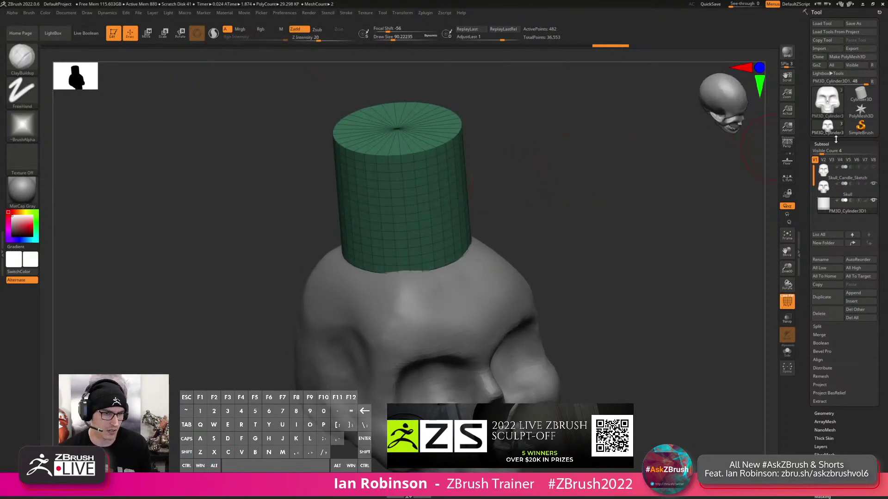
click(826, 144)
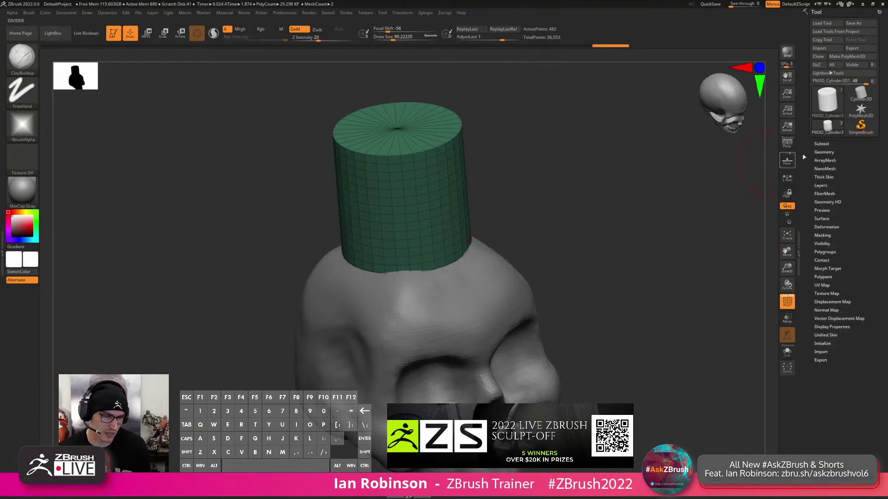
click(830, 153)
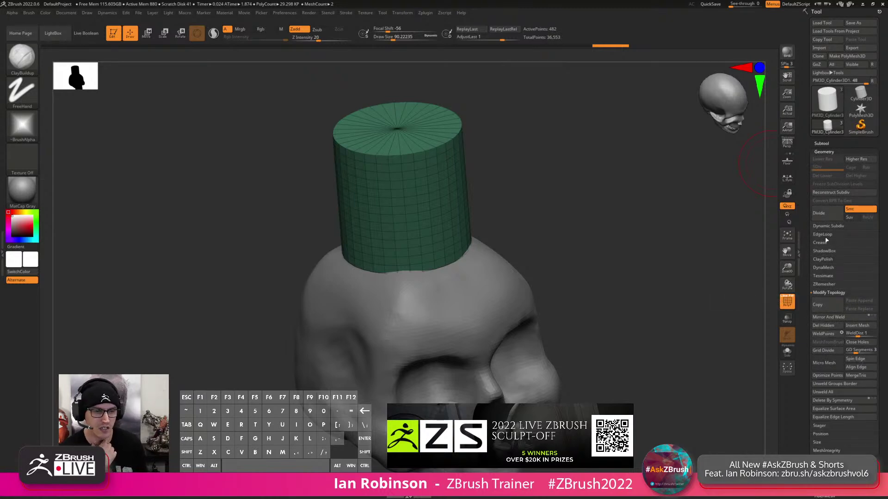
click(824, 235)
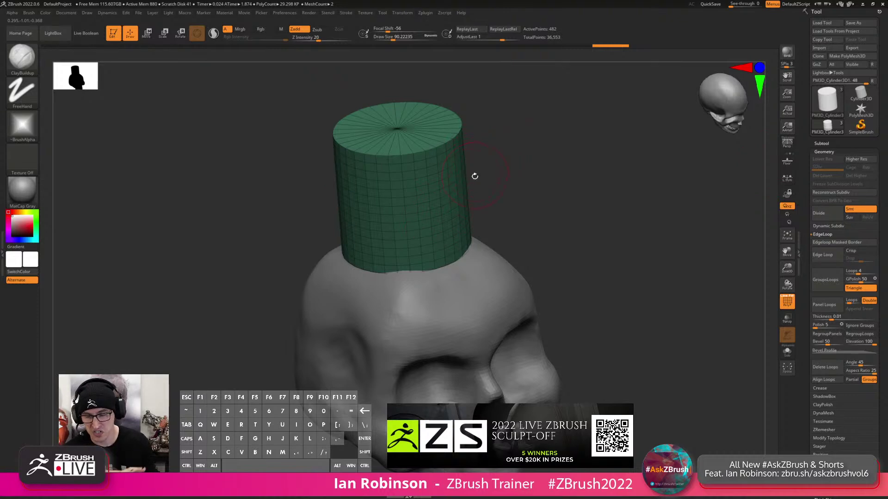
click(825, 263)
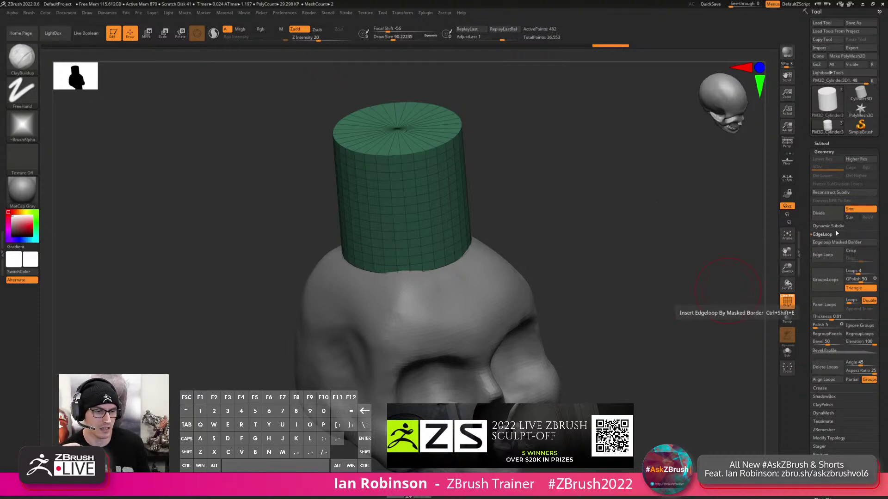
click(824, 367)
drag(526, 158, 411, 196)
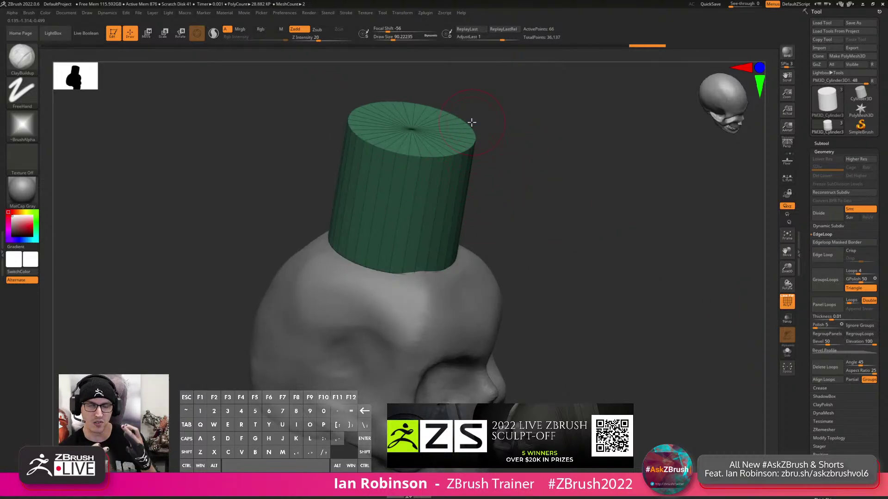
Reduce the draw size to about 68 and switch to the ZModeler brush.
drag(569, 163, 531, 160)
key(s)
mouse_move(541, 161)
mouse_down()
mouse_move(526, 170)
mouse_move(549, 163)
mouse_move(536, 160)
mouse_up()
key(b)
key(z)
key(m)
Lower the cylinder a little further onto the skull's crown with the Move gizmo, then return to drawing mode.
ctrl+alt+drag(261, 108, 504, 148)
key(w)
drag(394, 163, 394, 181)
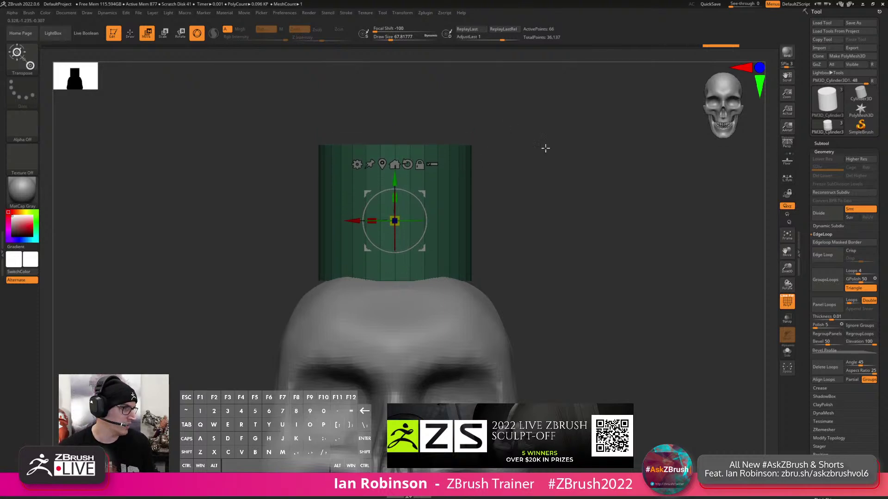
drag(541, 153, 565, 167)
drag(398, 181, 397, 175)
shift+drag(525, 161, 548, 170)
key(q)
Insert a Single EdgeLoop into the cylinder's top cap, close to its outer edge, with ZModeler.
mouse_move(551, 141)
ctrl+mouse_down()
mouse_move(559, 149)
mouse_move(529, 158)
ctrl+mouse_up()
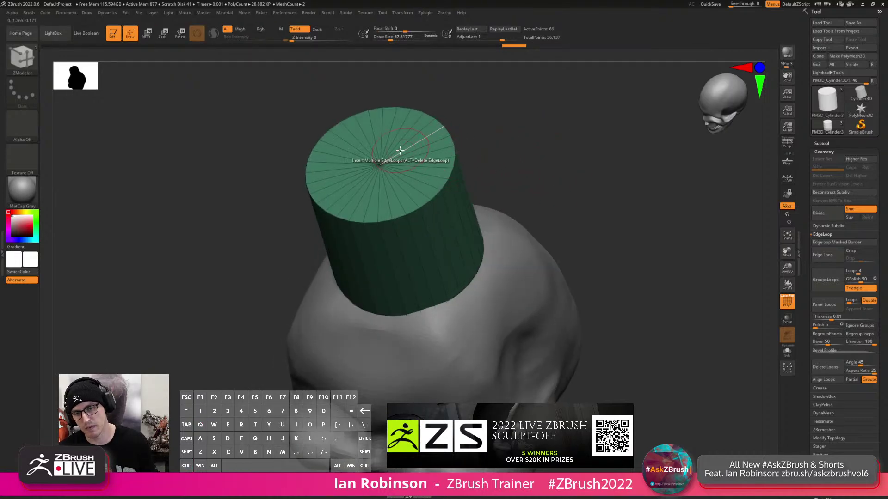
right_click(406, 173)
alt+drag(492, 120, 493, 147)
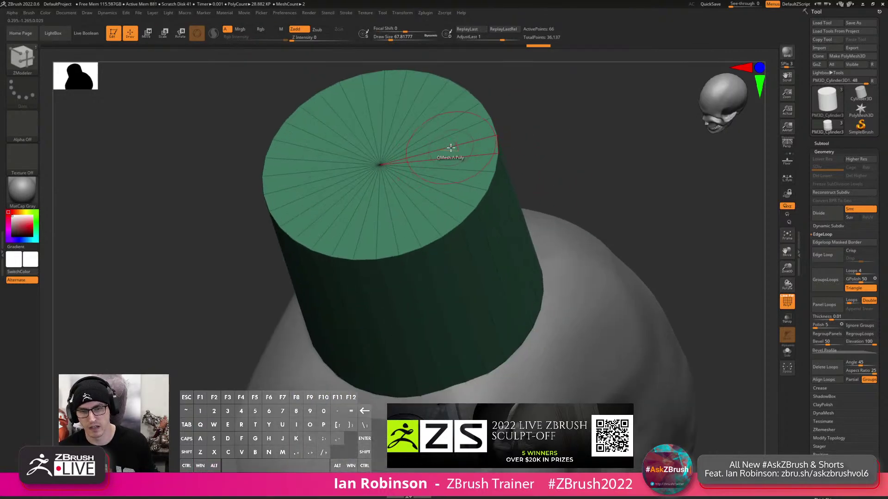
key(space)
click(443, 239)
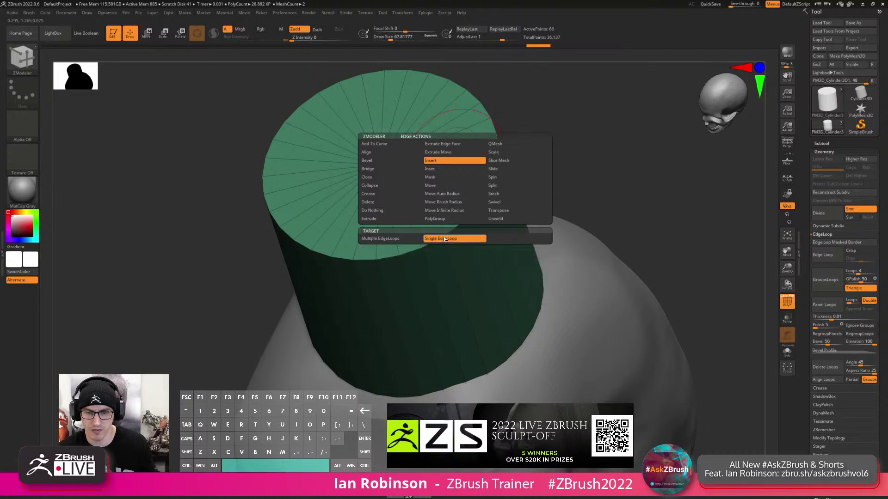
click(464, 183)
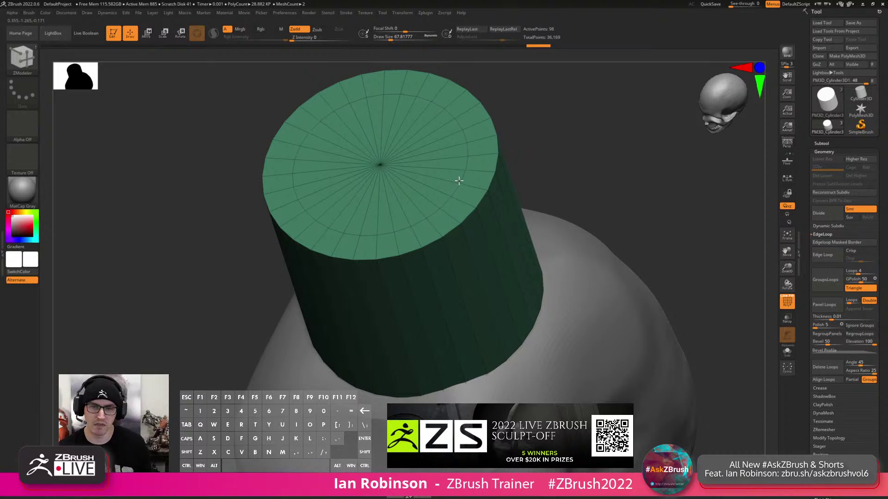
Mark the inner cap faces as one group and push them down with QMesh set to Polygroup All to hollow the candle.
mouse_move(459, 183)
mouse_down()
mouse_move(416, 116)
mouse_move(319, 194)
mouse_move(393, 203)
mouse_up()
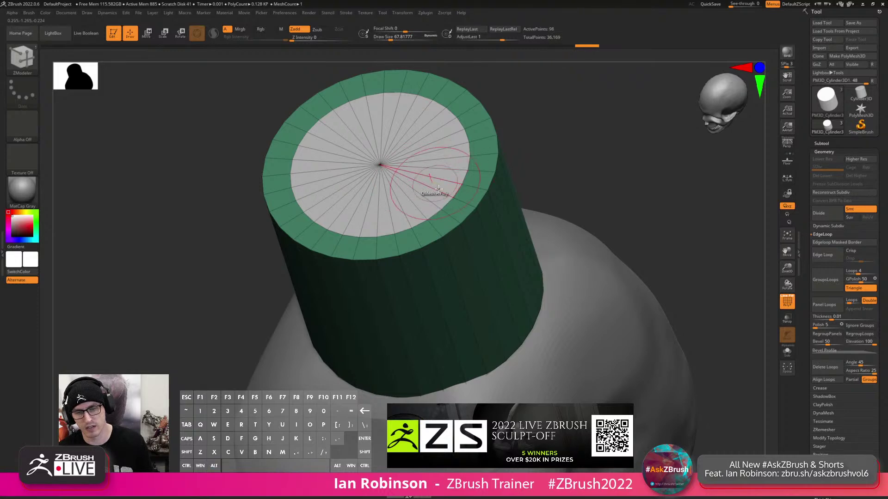
key(space)
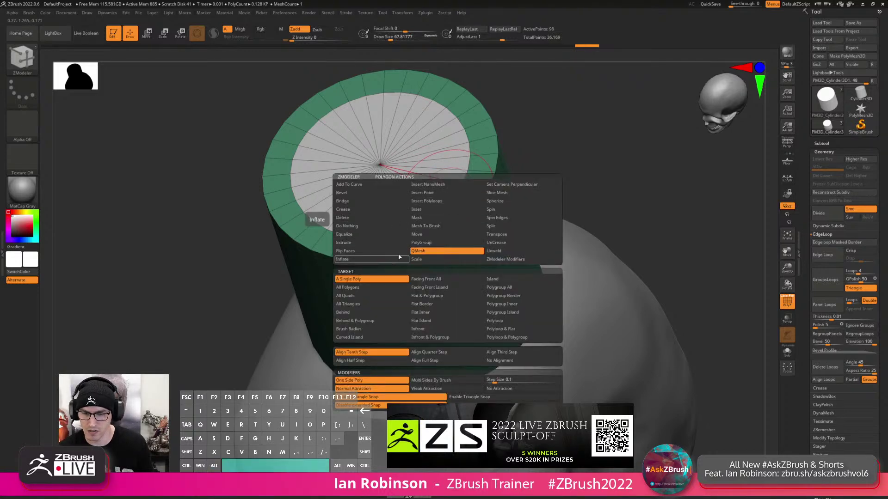
click(504, 286)
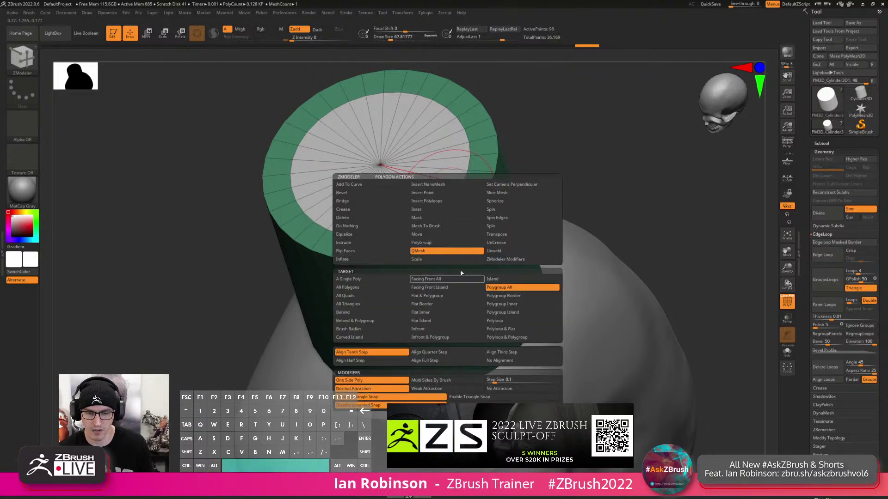
drag(446, 175, 483, 290)
Preview the hollowed cylinder with dynamic subdivision and switch the preview off again.
mouse_move(545, 172)
mouse_down()
mouse_move(613, 179)
mouse_move(595, 188)
mouse_move(605, 181)
mouse_move(585, 185)
mouse_move(520, 153)
mouse_move(529, 152)
mouse_move(525, 124)
mouse_move(578, 224)
mouse_move(435, 220)
mouse_move(510, 188)
mouse_up()
key(d)
click(439, 155)
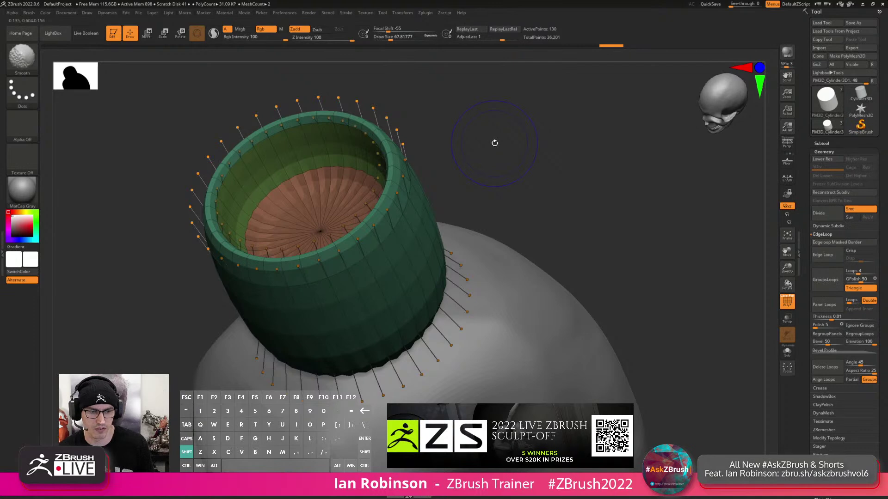
key(shift+d)
Insert supporting edge loops around the cylinder's rim and the floor of its recess.
drag(475, 164, 493, 172)
drag(374, 171, 366, 180)
click(382, 136)
click(391, 120)
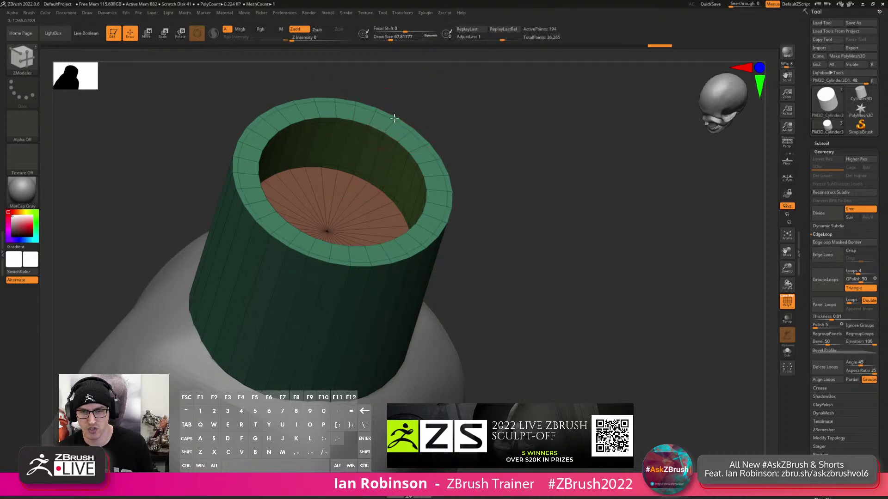
click(389, 125)
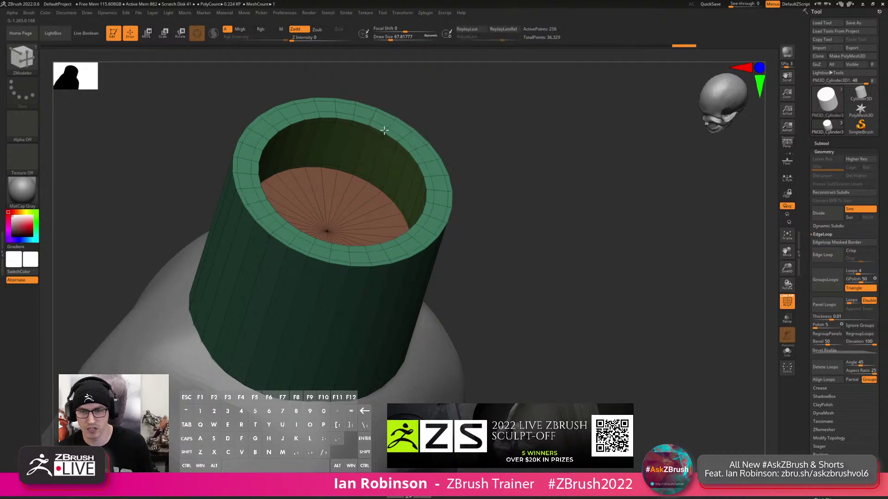
click(380, 135)
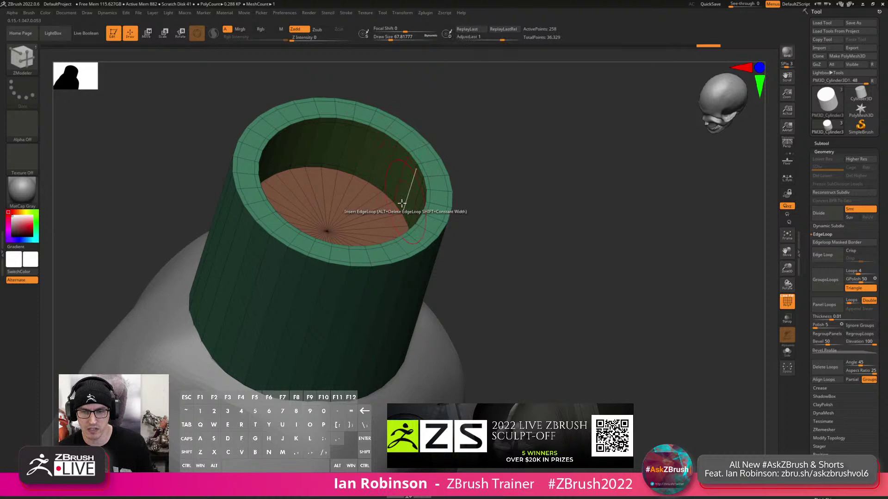
click(390, 198)
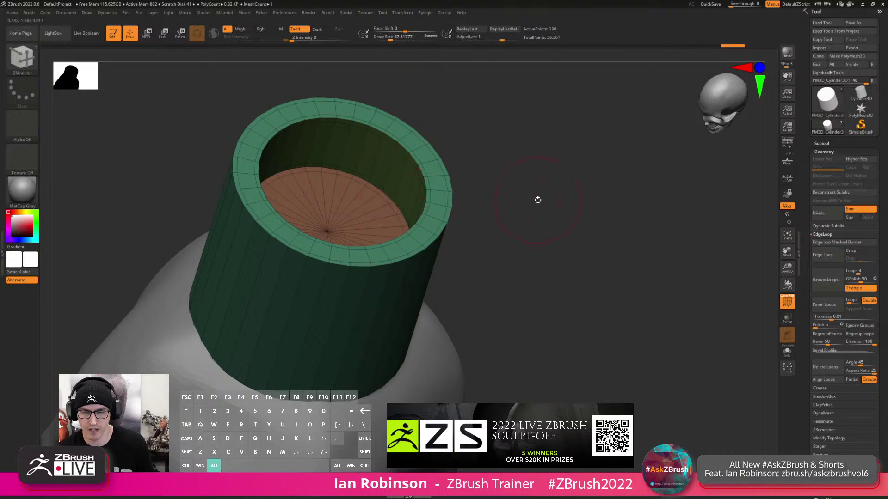
Insert edge loops around the cylinder's outer wall near its top rim and near its base, and preview the mesh smoothed.
alt+drag(537, 199, 528, 145)
drag(513, 227, 530, 183)
click(403, 211)
alt+drag(535, 254, 522, 168)
click(402, 298)
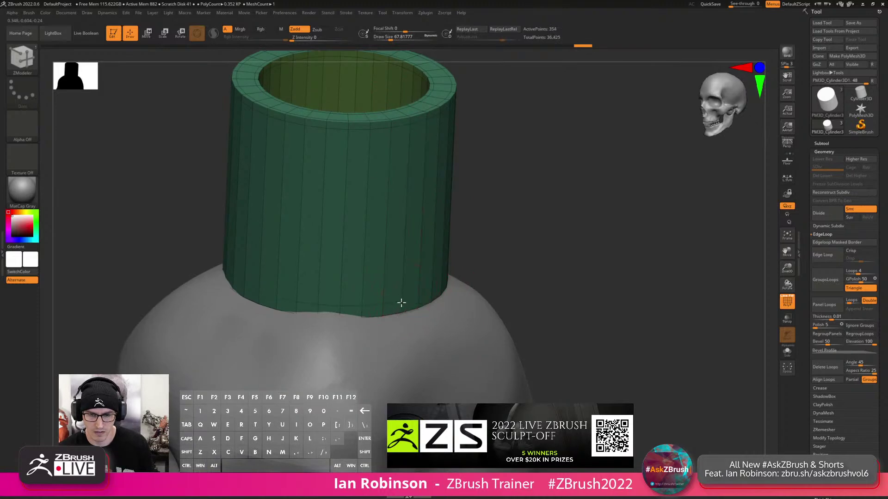
drag(553, 210, 525, 228)
key(d)
key(shift+f)
key(shift+f)
key(shift+f)
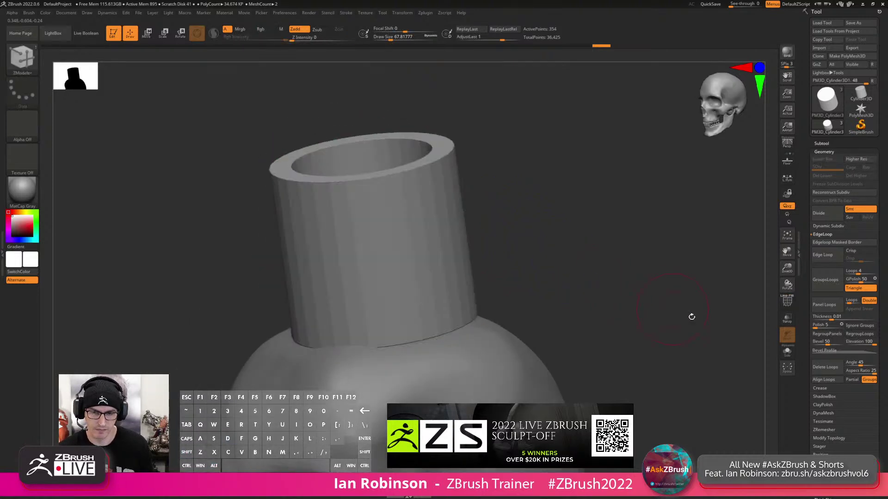
Isolate the cylinder and insert an edge loop on its underside close to the outer edge.
click(787, 355)
drag(503, 260, 477, 124)
key(shift+f)
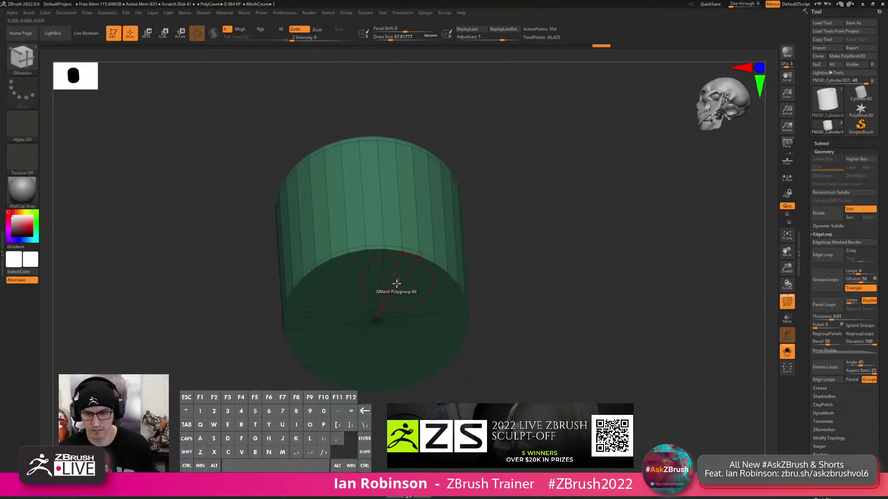
click(404, 277)
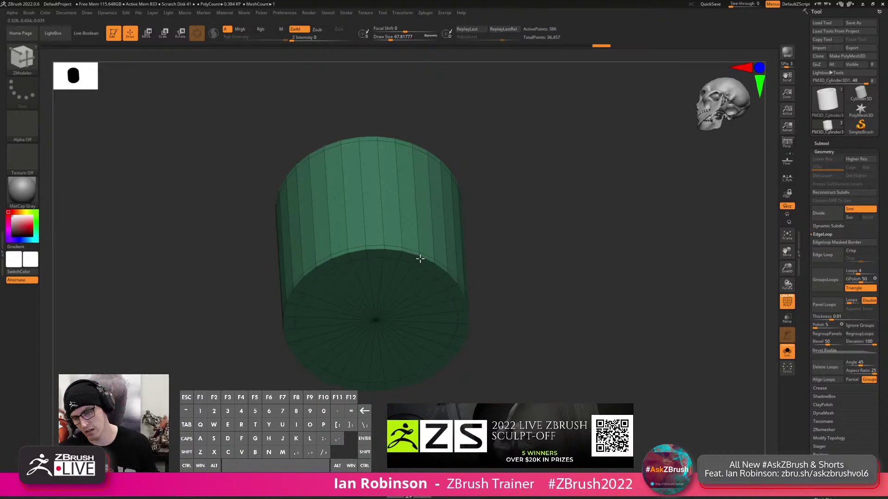
drag(504, 208, 507, 261)
alt+drag(508, 261, 440, 211)
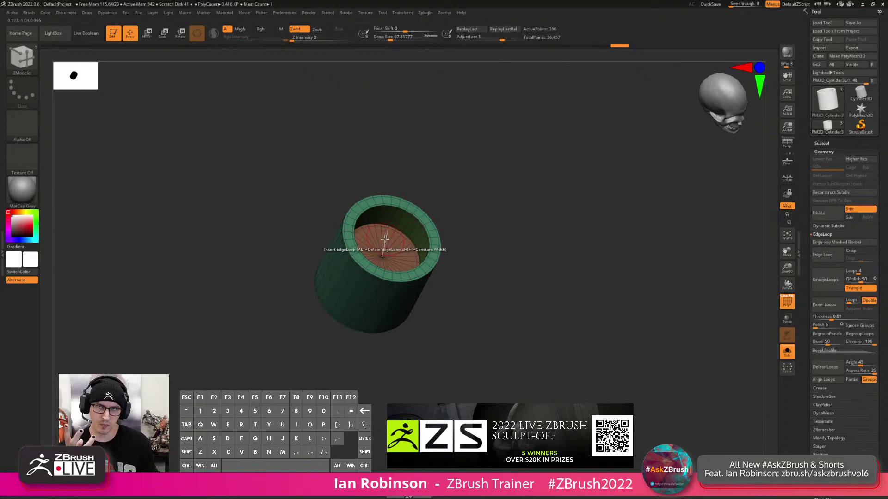
Show the skull again and turn on the cylinder's Dynamic Subdivision smoothing.
shift+drag(393, 197, 589, 244)
click(781, 351)
drag(531, 226, 438, 251)
key(f)
alt+right_drag(458, 245, 457, 214)
key(d)
key(shift+f)
Scale the whole cylinder down slightly about its centre in the front view.
mouse_move(457, 214)
shift+mouse_down()
mouse_move(462, 183)
mouse_move(485, 186)
shift+mouse_up()
key(w)
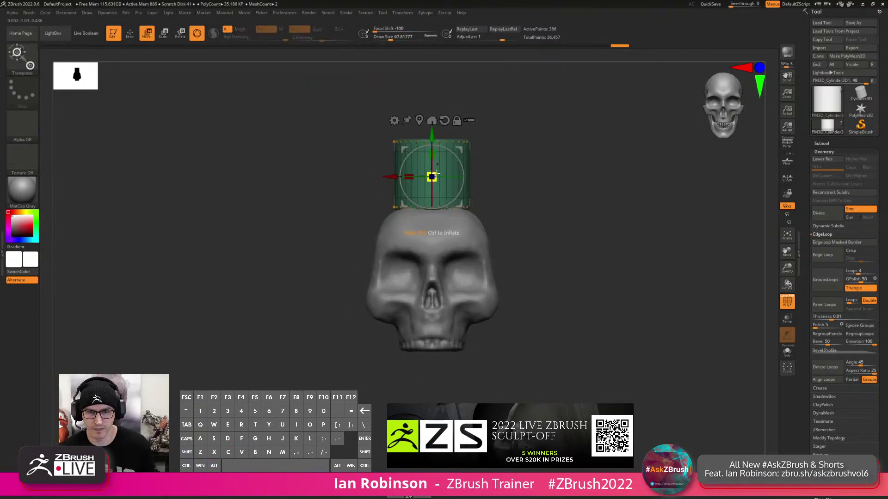
key(q)
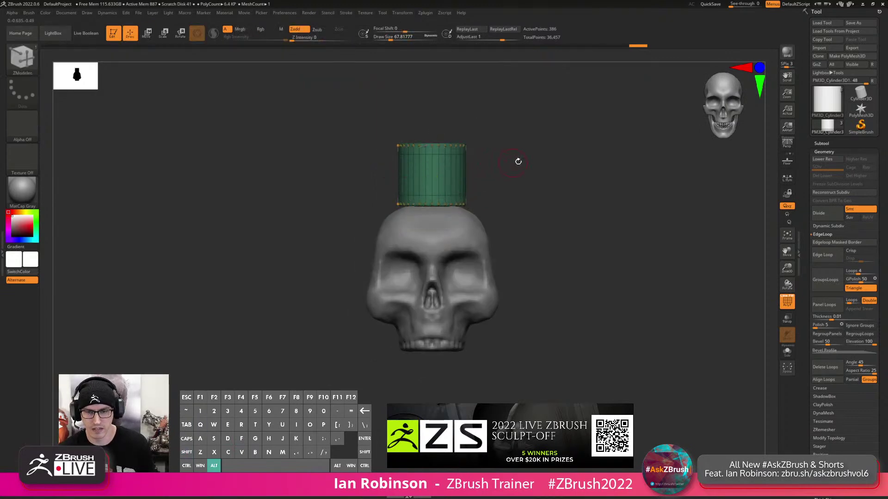
Mask the upper part of the cylinder and scale its base outward slightly.
ctrl+right_drag(512, 162, 525, 208)
mouse_move(540, 194)
ctrl+mouse_down()
mouse_move(359, 276)
mouse_move(284, 291)
mouse_move(259, 315)
ctrl+mouse_up()
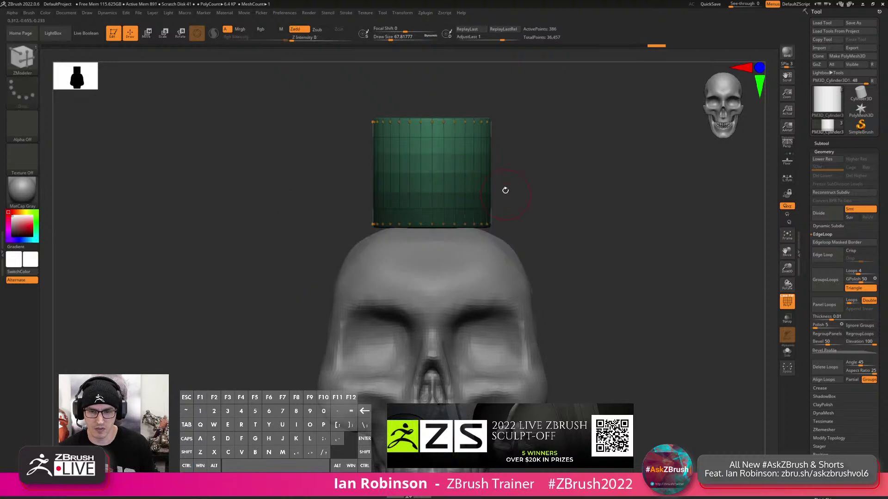
key(w)
alt+drag(433, 141, 436, 161)
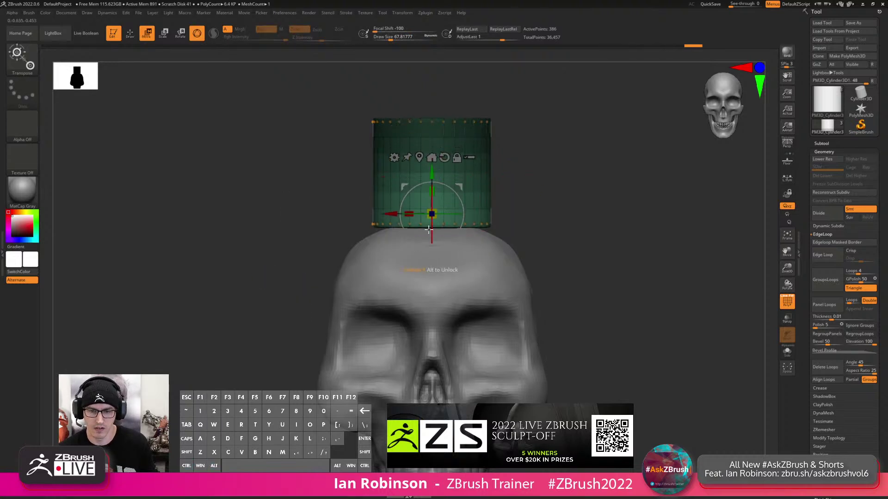
drag(435, 209, 440, 206)
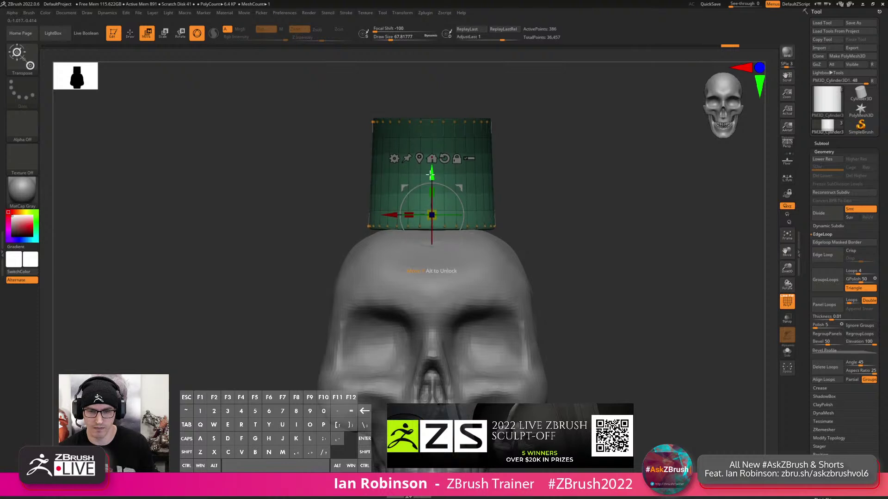
Move the cylinder up slightly above the skull in the side view.
key(q)
drag(549, 230, 564, 198)
key(w)
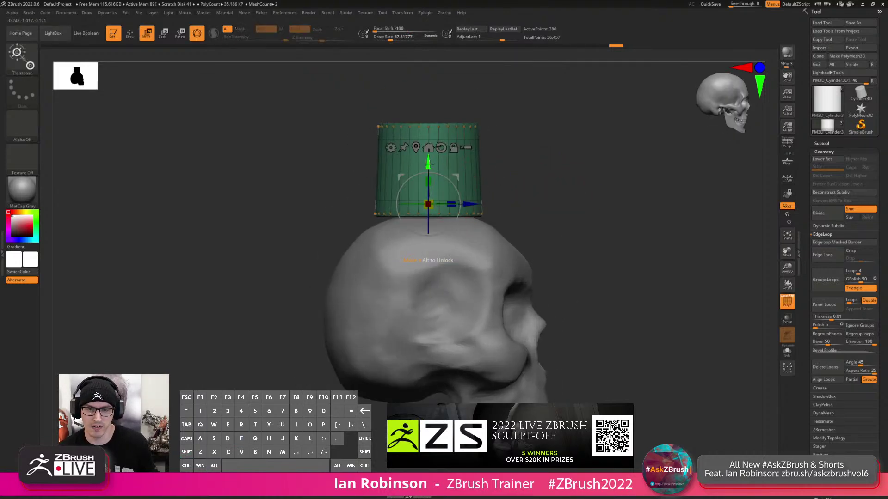
drag(428, 163, 428, 150)
key(q)
drag(541, 157, 523, 184)
key(shift+f)
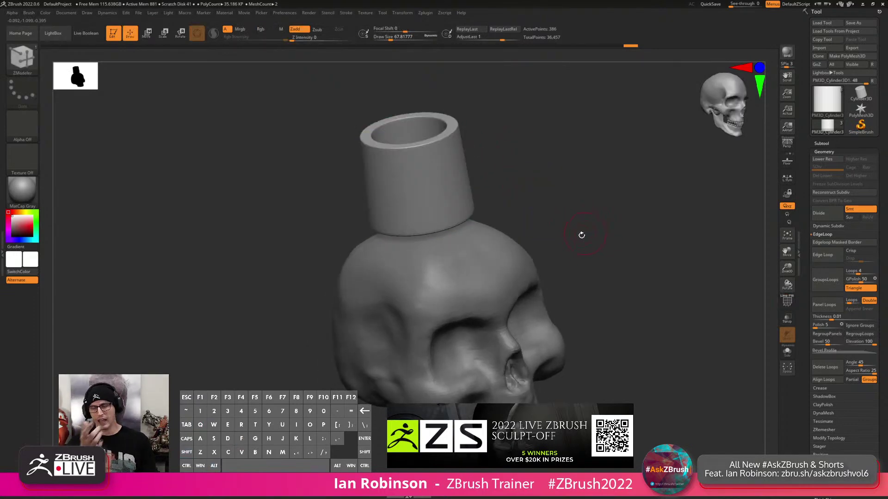
Isolate the cylinder and insert multiple concentric edge loops across its bottom cap with the ZModeler brush.
click(793, 348)
key(shift+f)
shift+drag(578, 248, 567, 189)
key(shift+f)
key(shift+f)
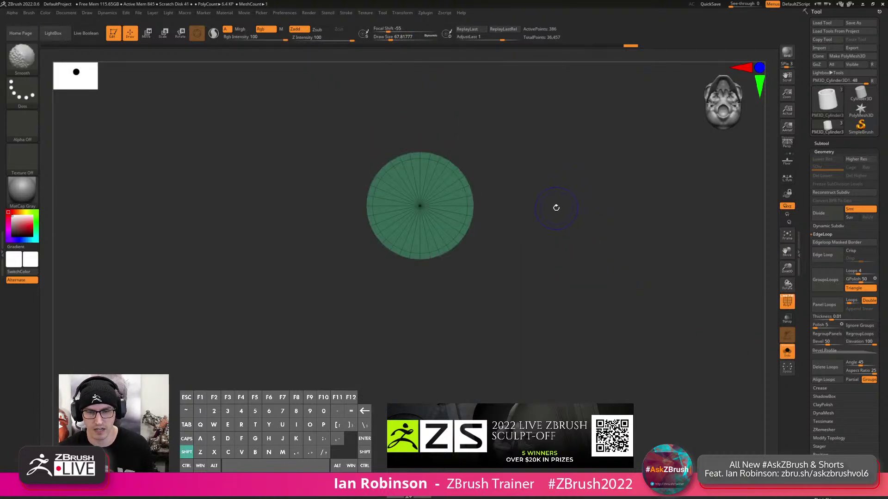
key(b)
key(z)
key(m)
key(f)
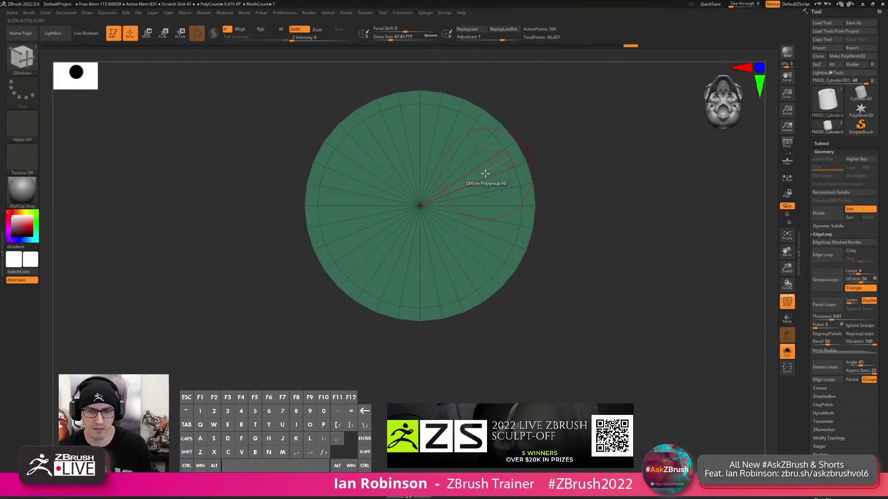
key(space)
click(434, 272)
drag(468, 197, 500, 166)
Insert an edge loop around the middle of the cylinder's outer wall.
alt+right_drag(500, 166, 518, 261)
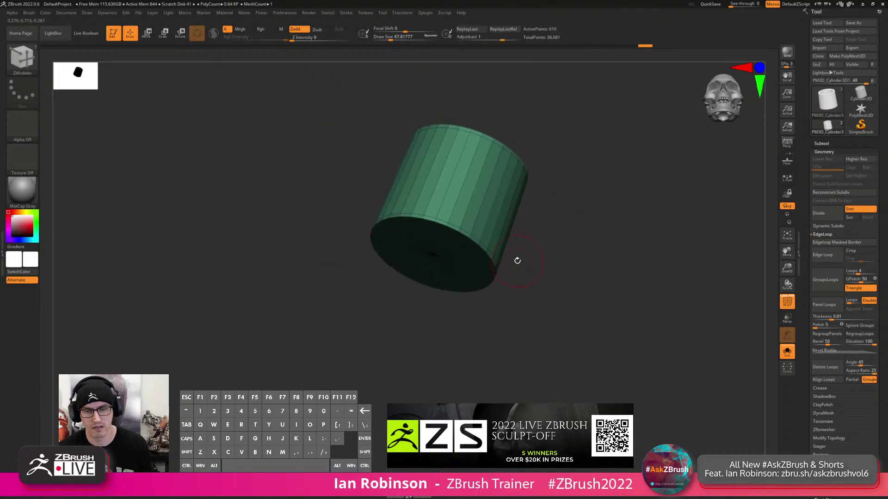
shift+drag(517, 260, 501, 242)
click(451, 205)
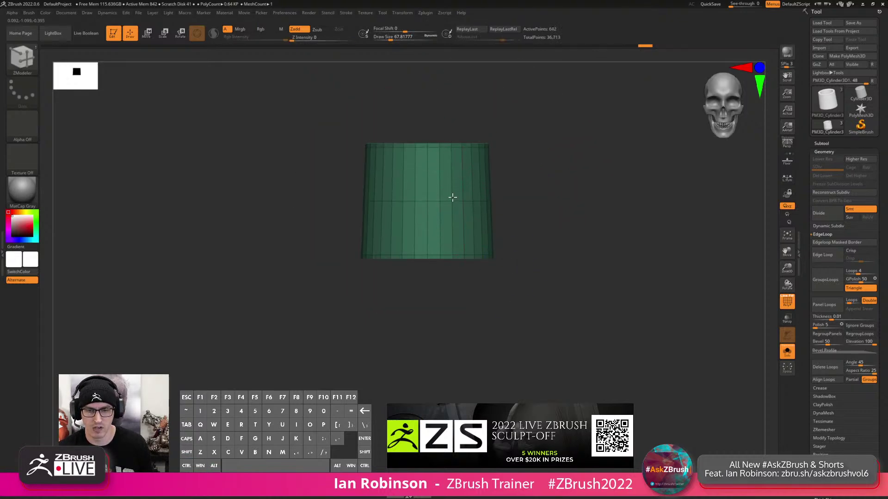
Mask the upper half of the cylinder, scale its base inward to about 0.95, and clear the mask.
ctrl+drag(518, 236, 307, 304)
ctrl+click(306, 306)
key(w)
key(e)
key(e)
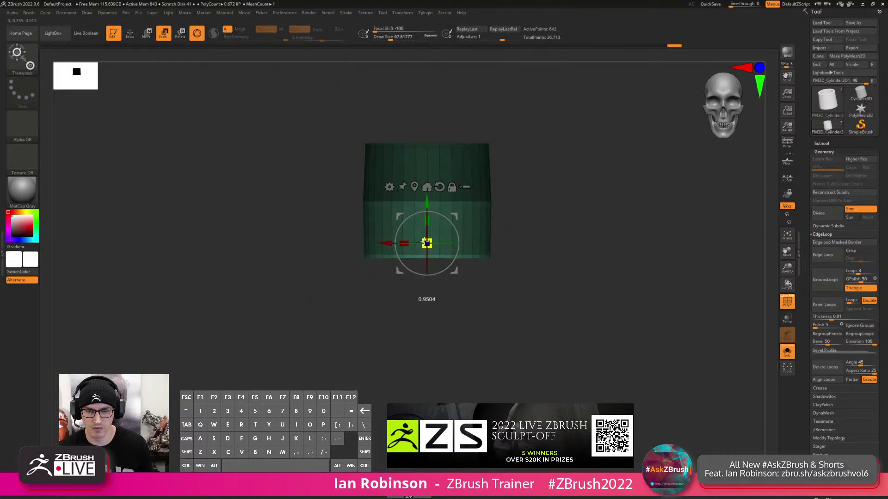
key(q)
ctrl+drag(526, 217, 549, 242)
Turn on the cylinder's Dynamic Subdivision smoothing and show the skull again in the front view.
key(d)
key(shift+f)
key(shift+f)
key(shift+f)
drag(509, 178, 498, 226)
key(shift+f)
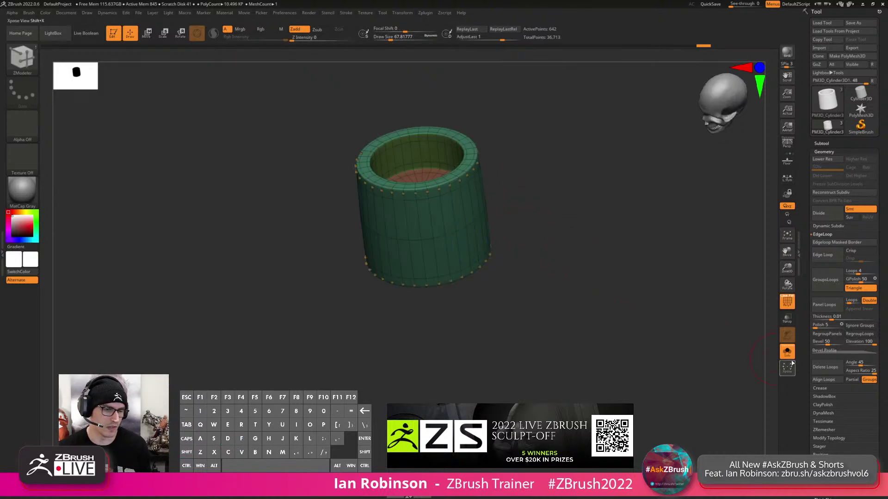
click(787, 351)
drag(626, 283, 503, 252)
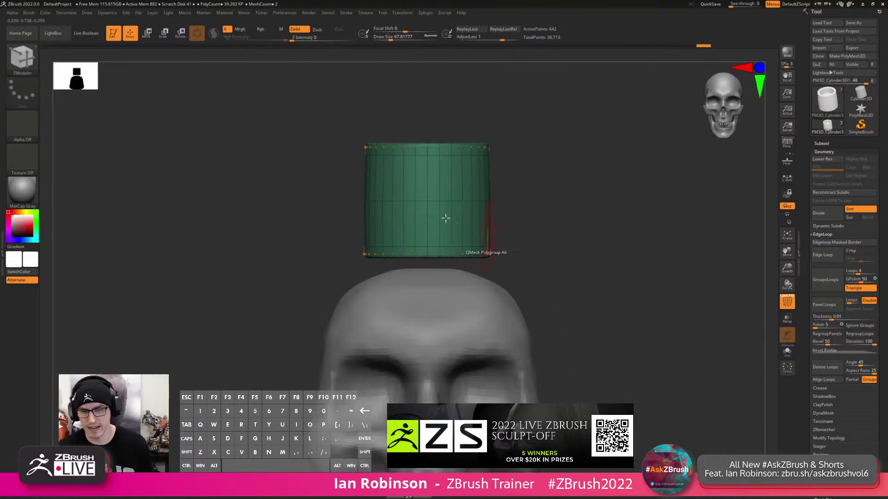
Dock the Dynamics settings beside the canvas and store a morph target for the cylinder.
click(116, 14)
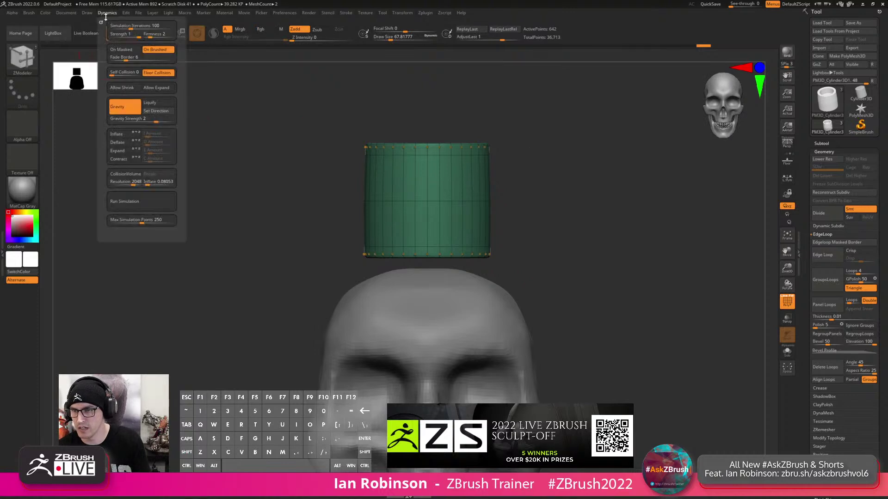
click(99, 21)
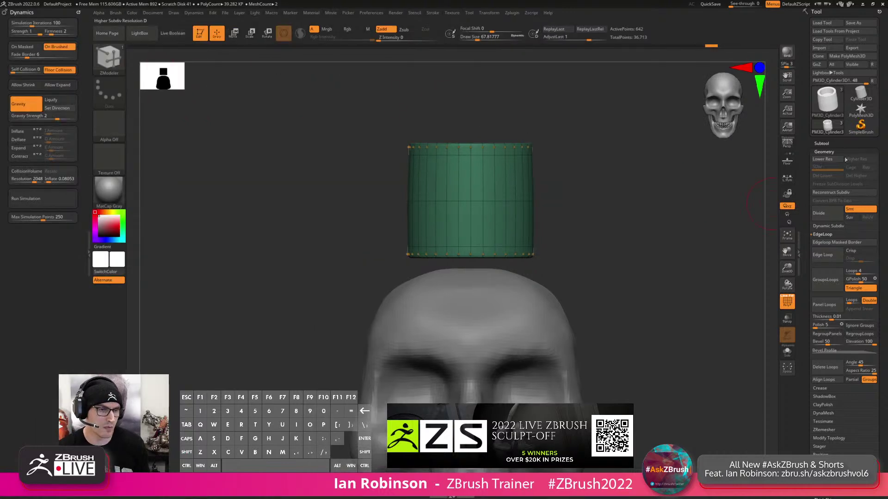
scroll(883, 157, down, 10)
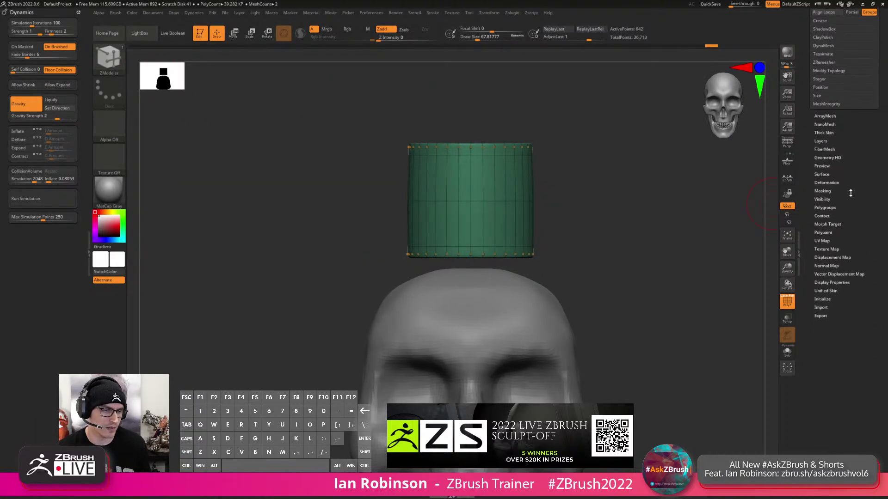
click(828, 222)
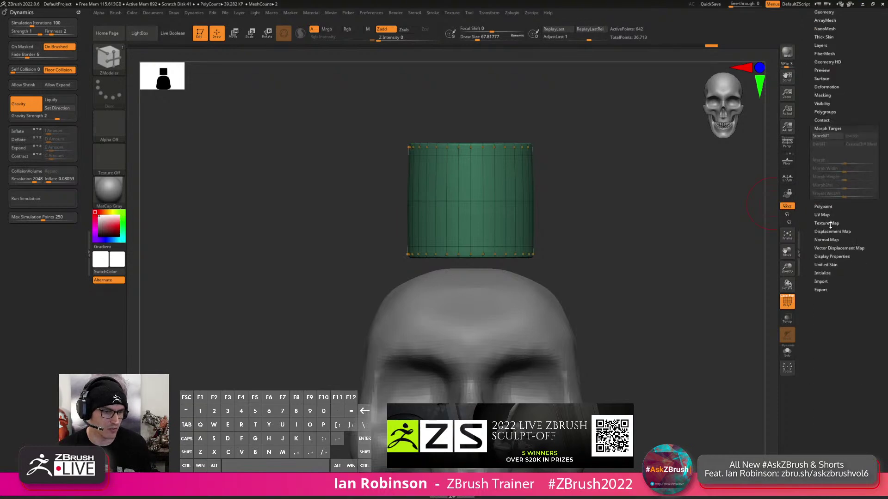
click(826, 136)
Undo the last changes to the cylinder and lower it slightly toward the top of the skull.
drag(581, 145, 478, 220)
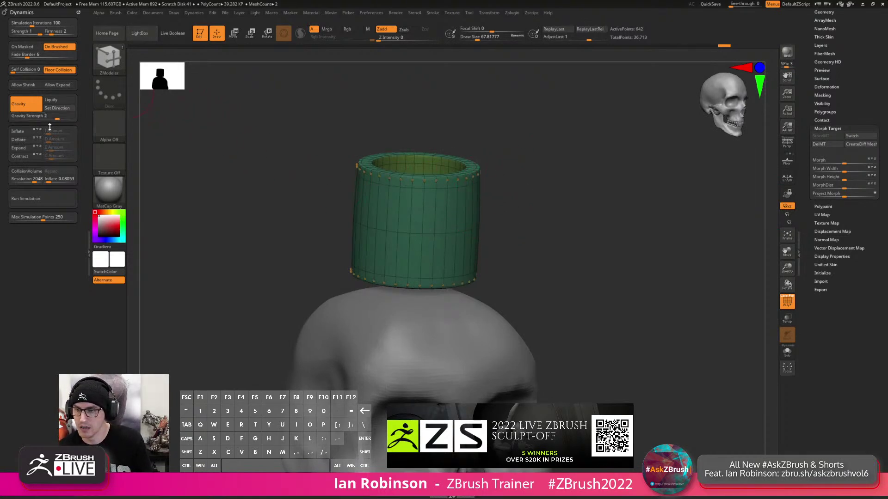
shift+drag(239, 139, 516, 159)
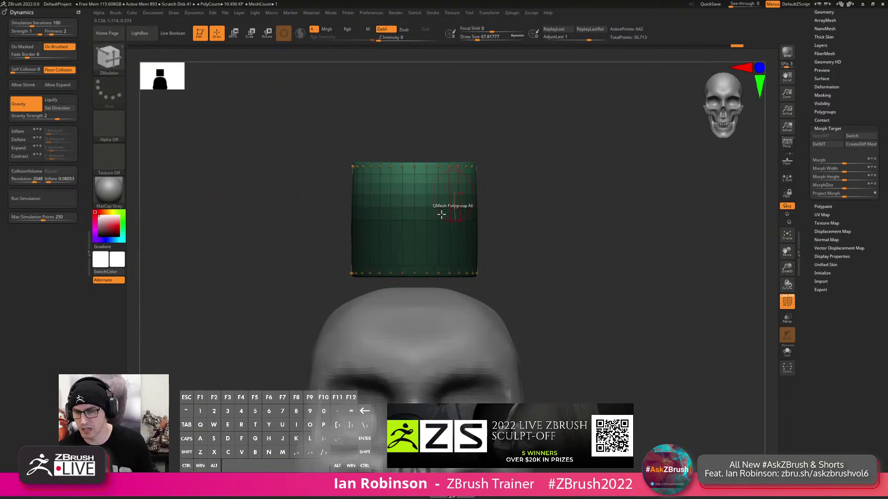
key(w)
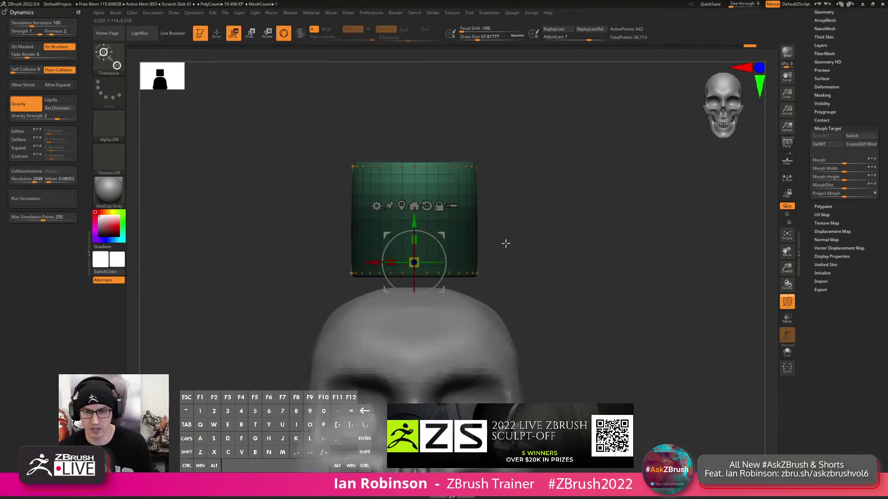
key(ctrl+z)
key(ctrl+z)
key(ctrl+z)
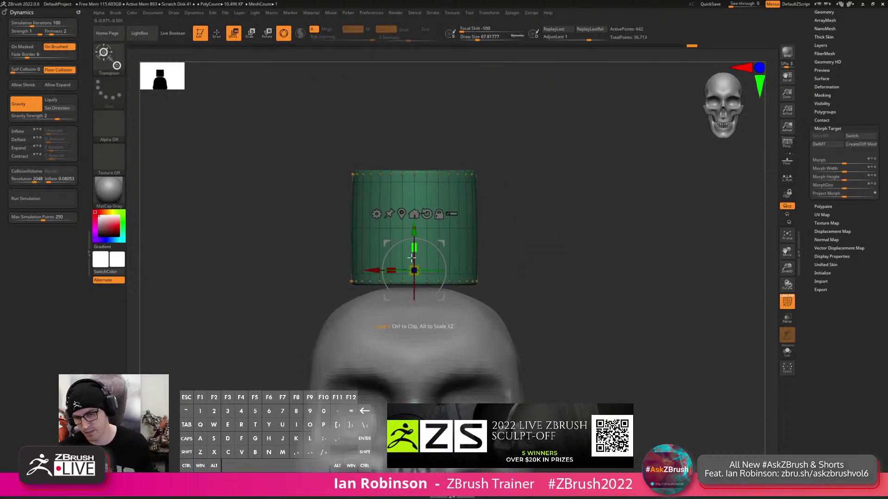
Mask only the lowest part of the cylinder, around its base.
ctrl+drag(544, 214, 330, 378)
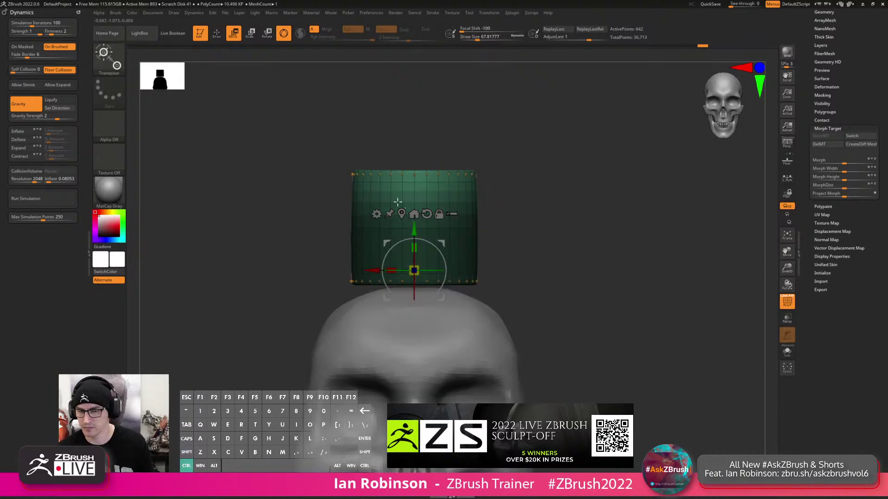
ctrl+alt+drag(524, 197, 318, 256)
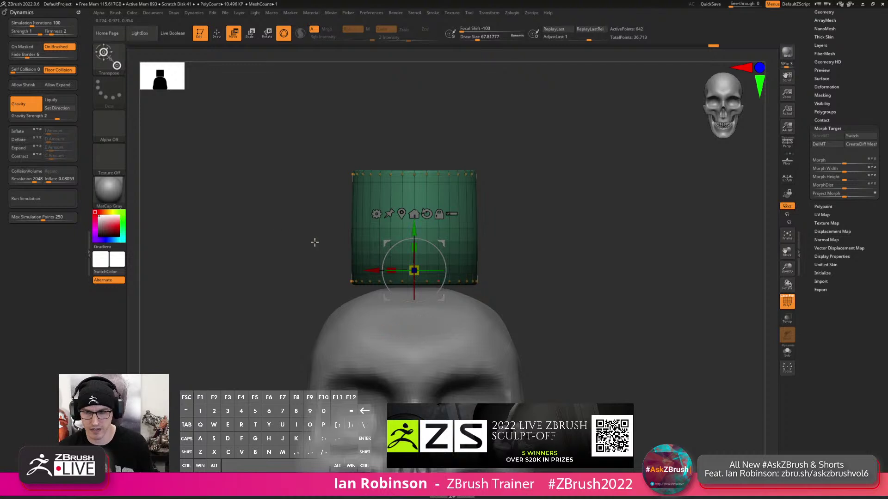
key(q)
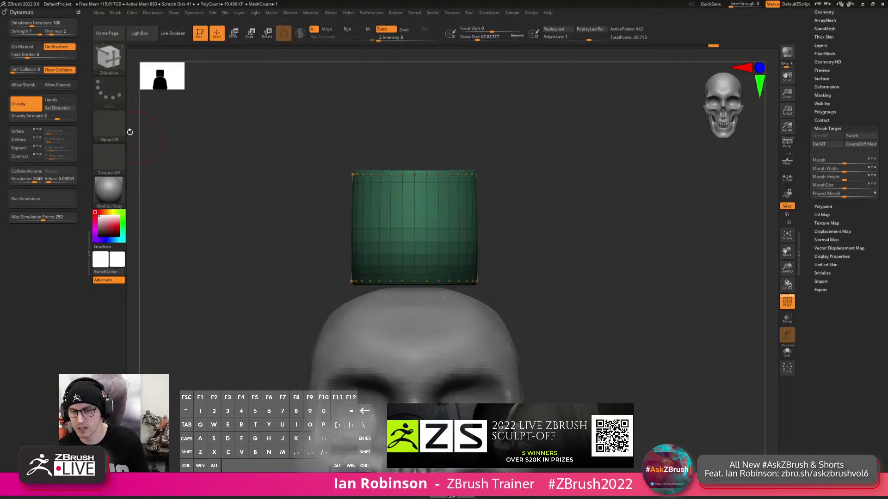
Configure the simulation to On Masked with Self Collision 2, a collision volume with Inflate 0, and Gravity Strength 1.
click(32, 48)
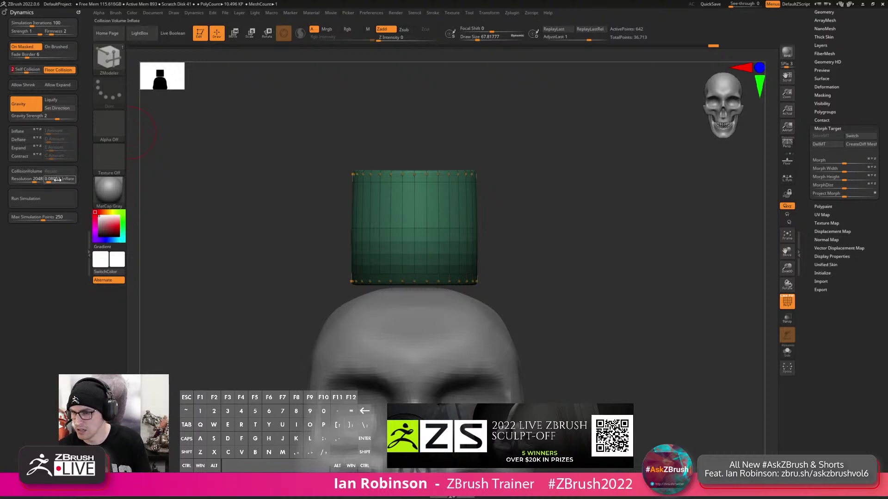
text(0)
key(Return)
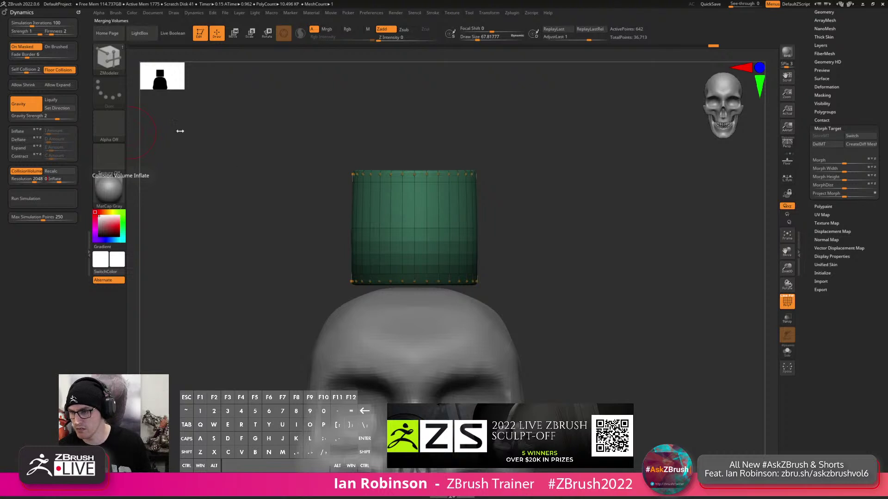
click(55, 117)
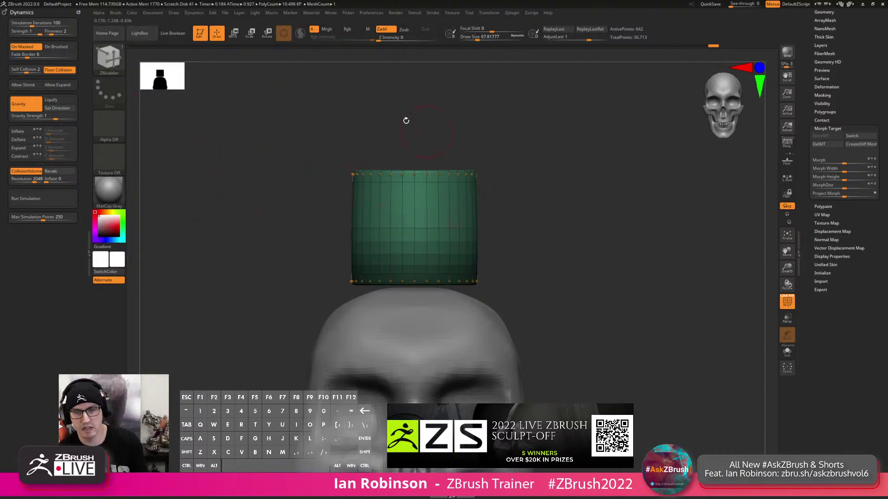
Run the gravity simulation to settle the cylinder's masked base onto the skull, and stop it.
click(43, 198)
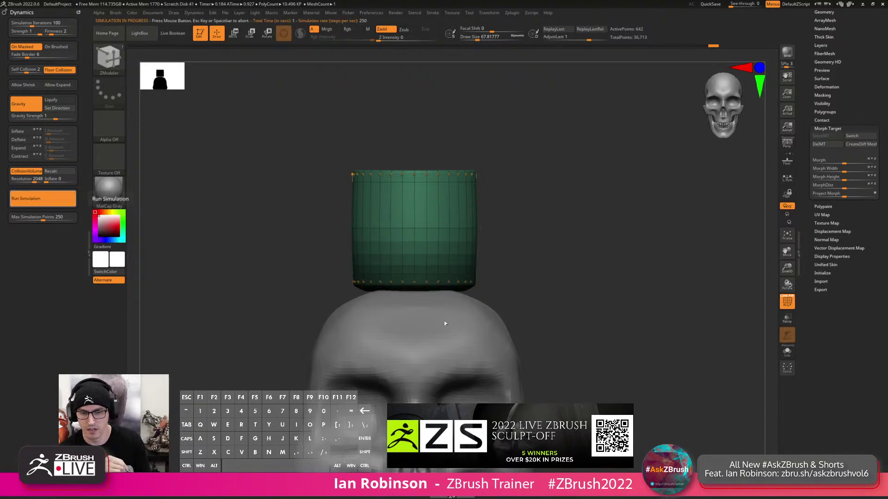
click(579, 211)
drag(545, 226, 562, 261)
Isolate the cylinder and examine its deformed base without the wireframe.
click(785, 353)
drag(592, 296, 410, 278)
key(shift+f)
shift+drag(567, 260, 590, 265)
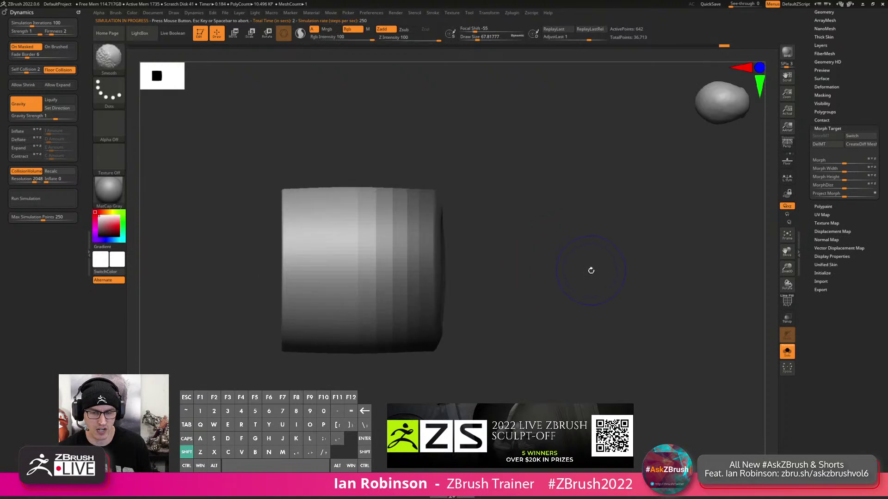
Show the skull again, invert the cylinder's mask, and toggle the morph target repeatedly to compare the original and simulated shapes.
click(783, 354)
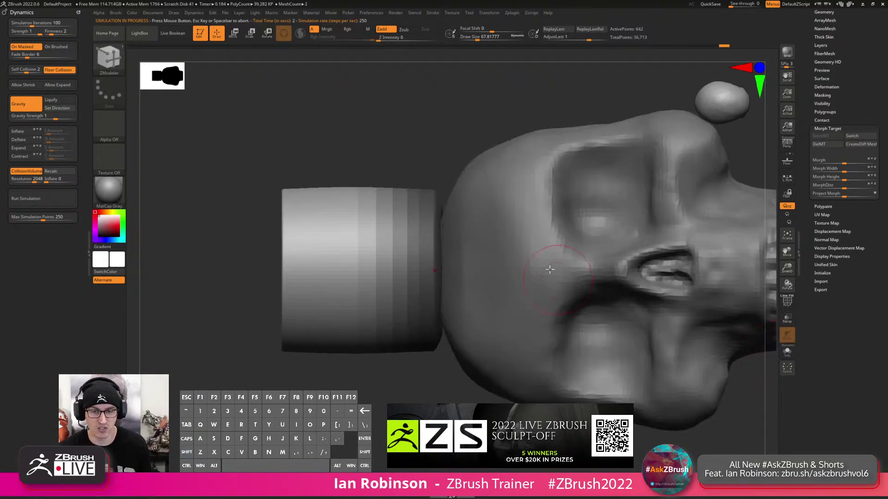
ctrl+click(424, 147)
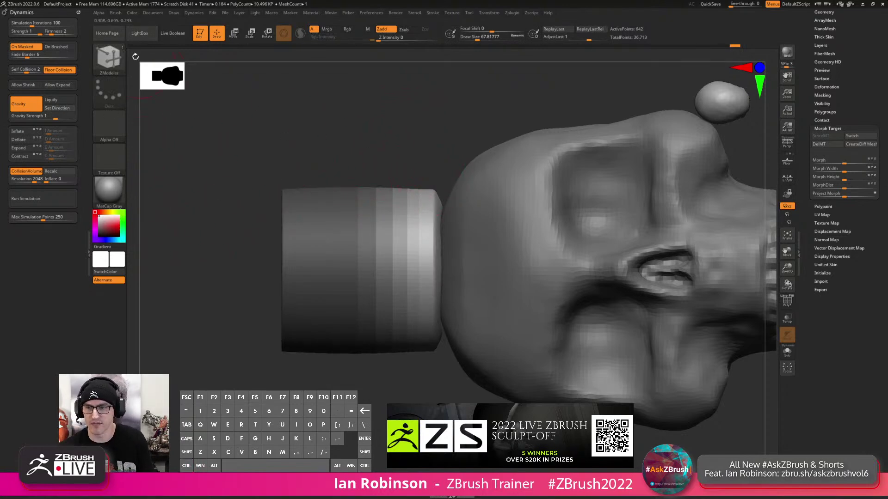
click(859, 137)
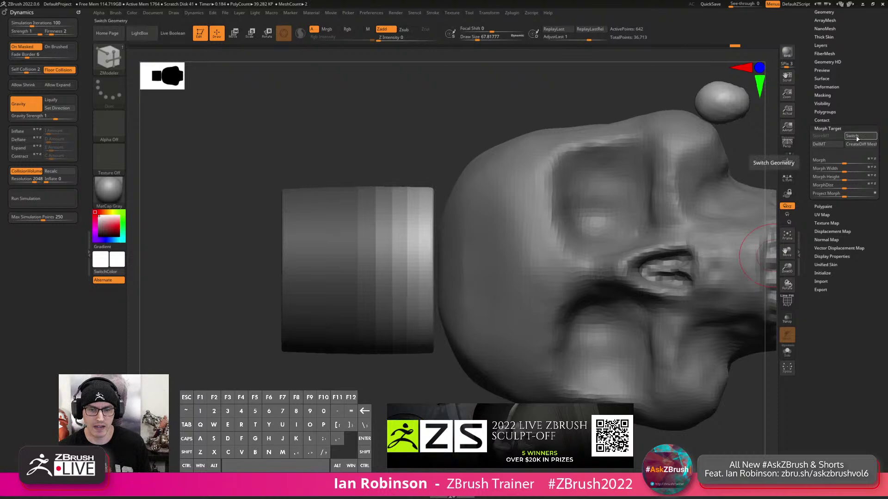
click(857, 137)
click(858, 136)
click(858, 137)
click(858, 137)
click(858, 136)
click(858, 137)
click(858, 137)
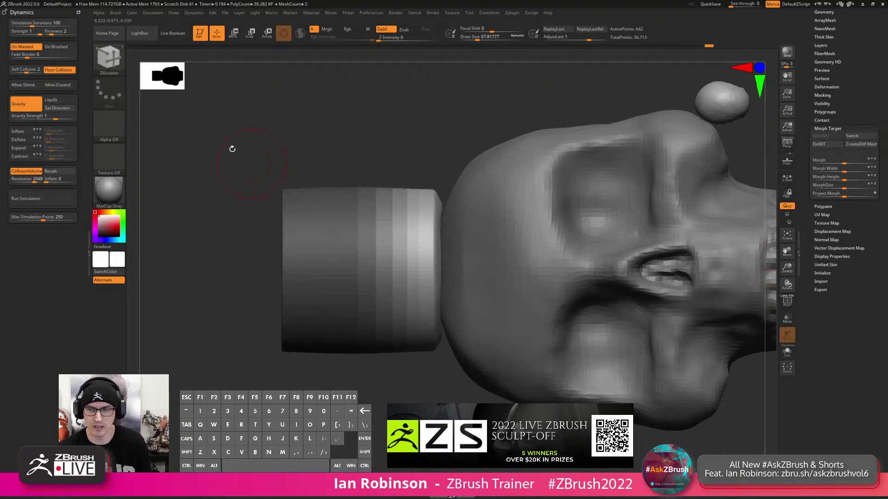
Choose the TransposeCloth brush and try moving the cylinder's unmasked area towards the skull, undoing the move.
key(b)
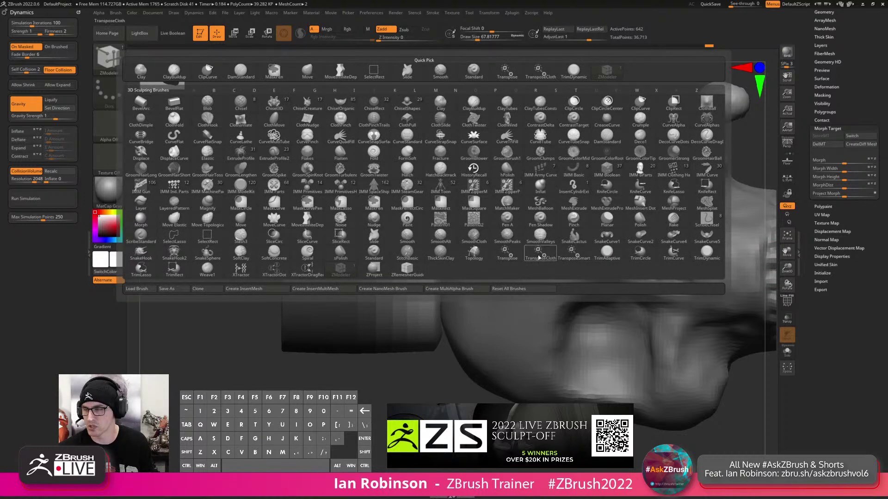
key(t)
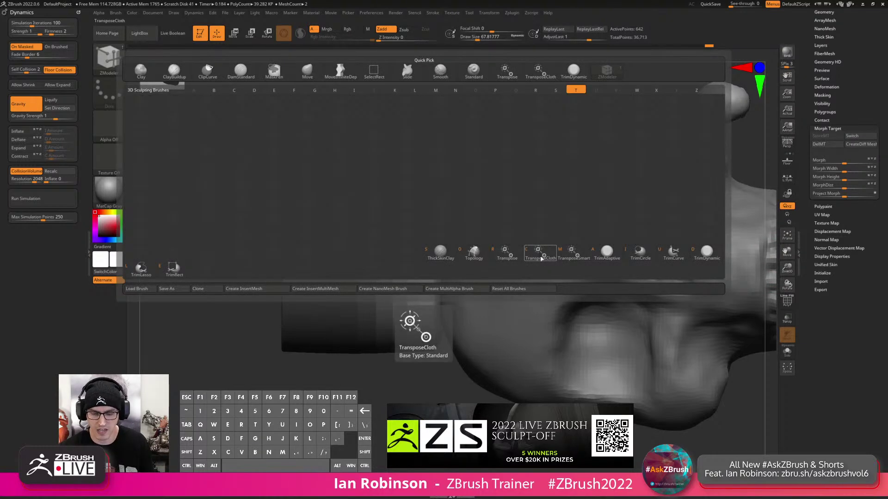
key(c)
drag(374, 271, 386, 273)
drag(389, 272, 385, 272)
key(ctrl+z)
key(q)
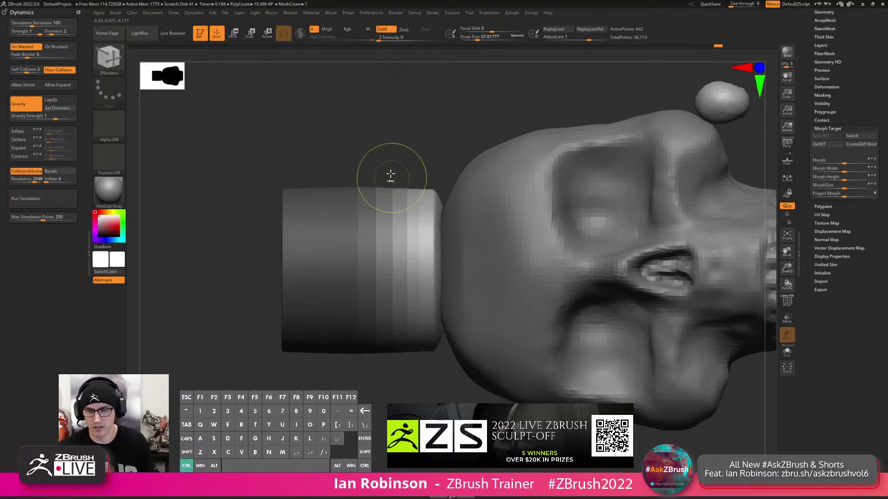
Mask the upper part of the cylinder and shift its unmasked base slightly towards the skull.
ctrl+drag(403, 140, 225, 433)
key(e)
drag(369, 271, 379, 271)
mouse_move(364, 138)
mouse_down()
mouse_move(411, 129)
mouse_move(471, 139)
mouse_up()
key(q)
mouse_move(542, 69)
mouse_down()
mouse_move(499, 79)
mouse_move(493, 114)
mouse_up()
Turn off On Masked, recalculate the collision volume, and move the cylinder's unmasked base along the Y axis with TransposeCloth.
click(22, 47)
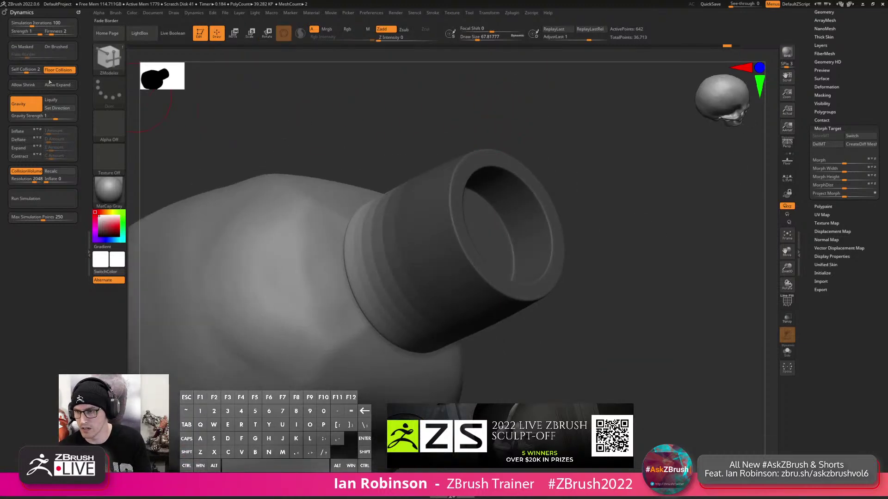
click(52, 171)
drag(555, 149, 591, 157)
key(w)
mouse_move(455, 270)
mouse_down()
mouse_move(394, 262)
mouse_move(495, 268)
mouse_up()
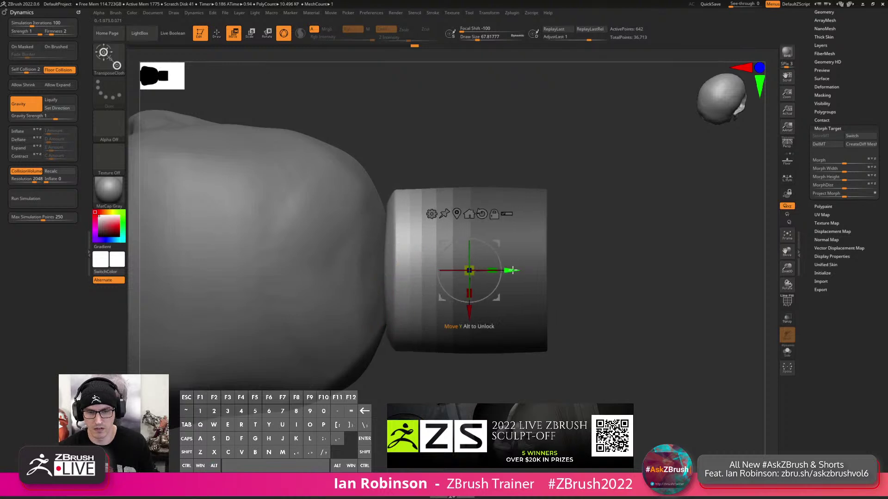
Nudge the cylinder down onto the top of the skull in small vertical moves, checking its base in isolation in between.
key(q)
drag(646, 268, 527, 207)
drag(449, 230, 448, 235)
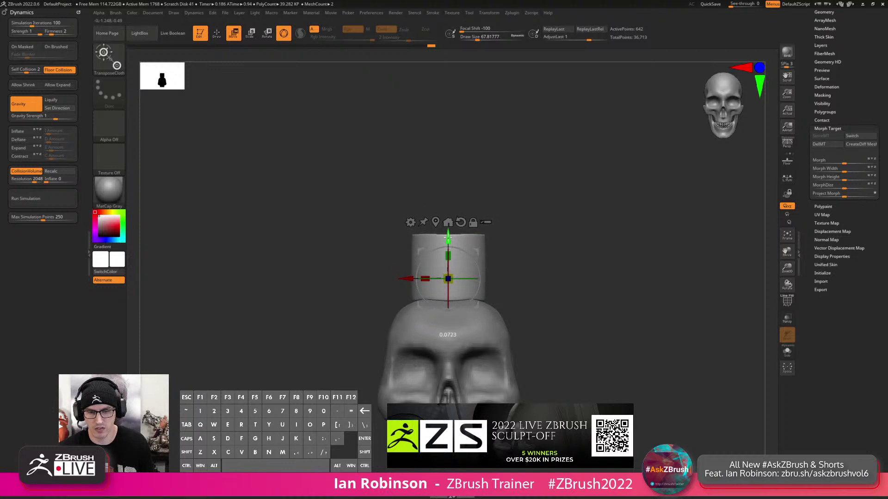
key(q)
mouse_move(578, 259)
mouse_down()
mouse_move(595, 228)
mouse_move(634, 204)
mouse_move(613, 234)
mouse_up()
click(787, 352)
drag(689, 323, 529, 304)
click(787, 351)
drag(605, 305, 549, 278)
key(w)
drag(444, 239, 444, 242)
Clear the cylinder's mask and toggle its morph target to compare the straight and fitted base against the skull.
key(q)
mouse_move(584, 213)
mouse_down()
mouse_move(596, 236)
mouse_move(604, 210)
mouse_move(617, 210)
mouse_move(613, 241)
mouse_move(636, 185)
mouse_up()
ctrl+click(649, 199)
ctrl+click(631, 219)
drag(859, 94, 856, 199)
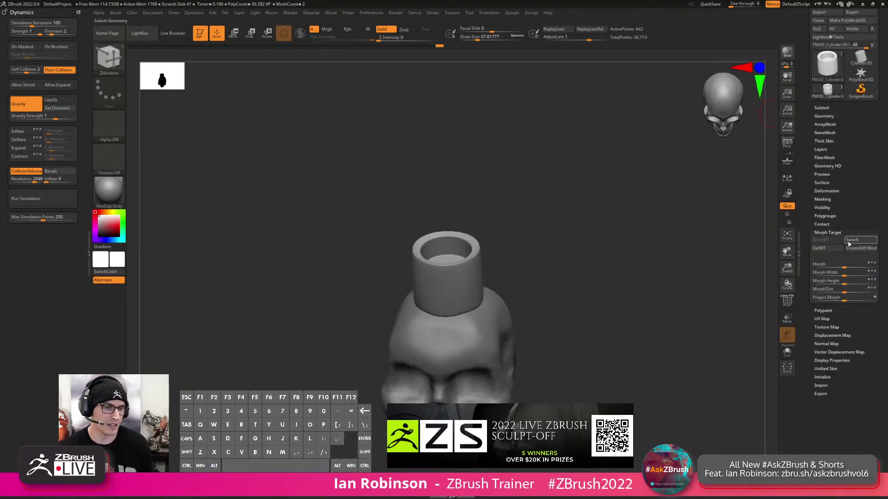
click(852, 242)
shift+drag(613, 240, 661, 295)
click(861, 242)
click(862, 241)
click(862, 242)
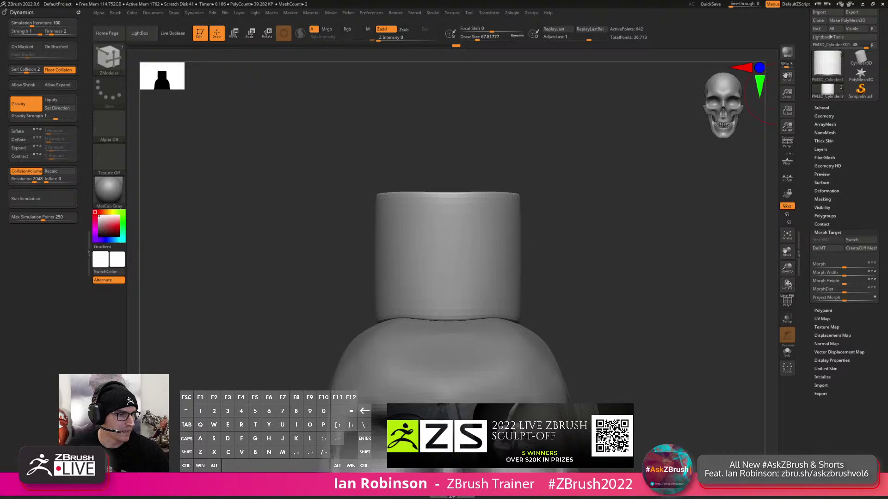
Switch to the browser, review the sculpting prompts on the ZBrush Summit rules page, and return to ZBrush.
key(alt+Tab)
key(alt+Tab)
key(alt+Tab)
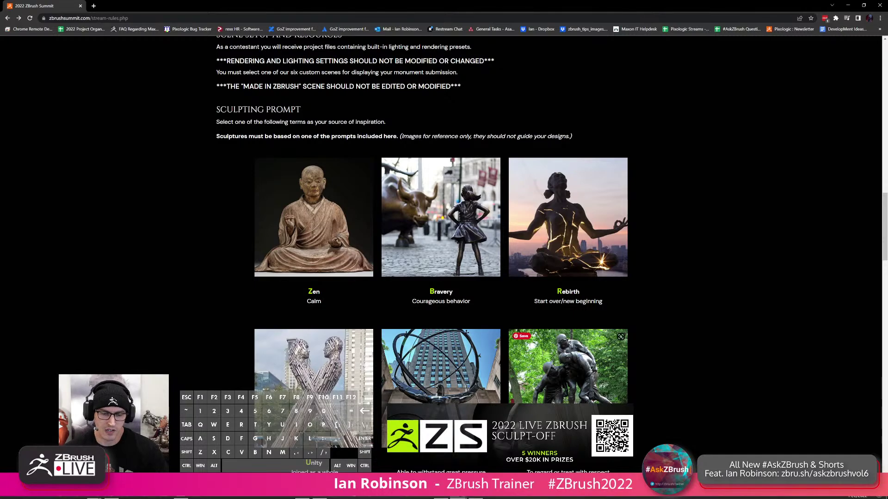
scroll(507, 315, down, 1)
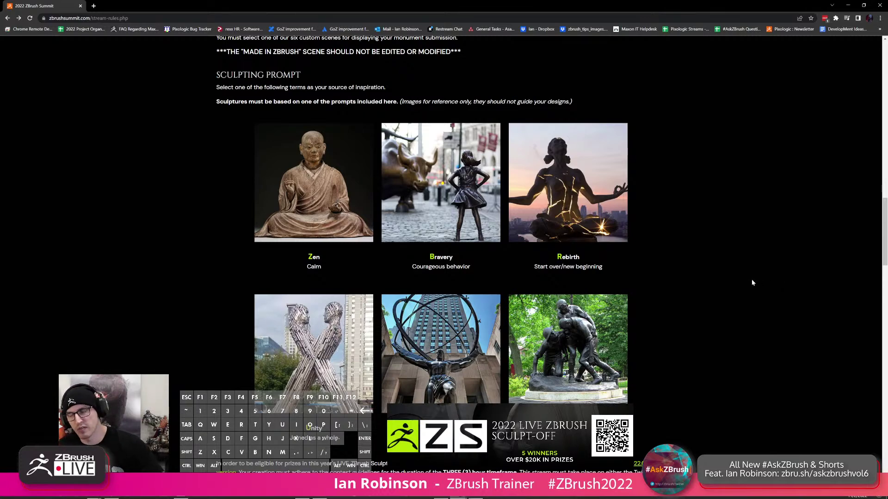
key(alt+Tab)
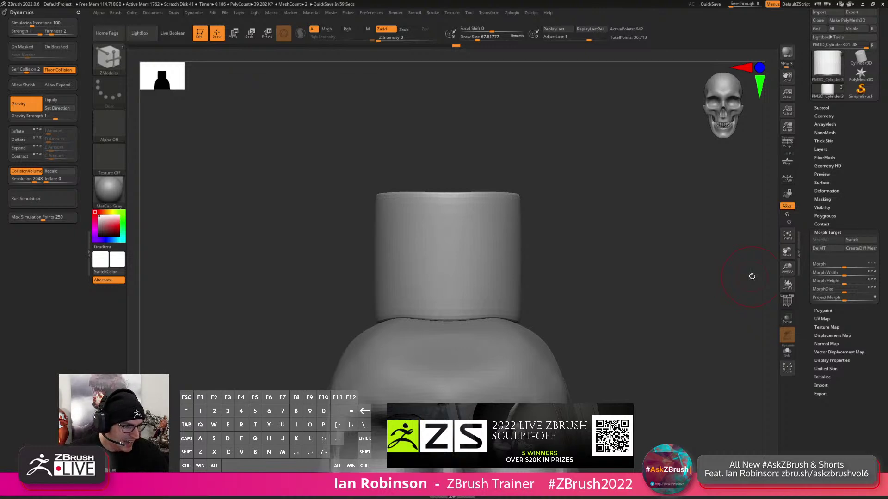
Isolate and frame the cylinder with its wireframe shown, choose the ZModeler brush, and turn off the dynamic subdivision preview.
drag(627, 219, 601, 250)
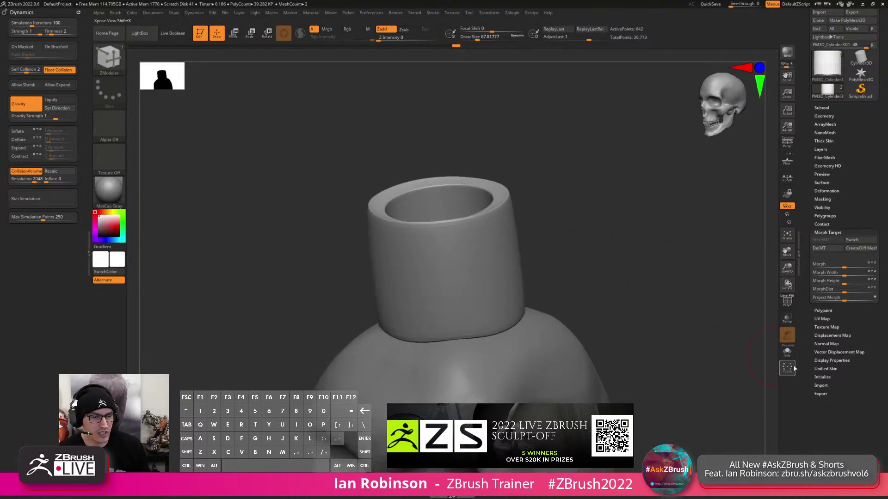
click(787, 353)
key(f)
key(shift+f)
key(f)
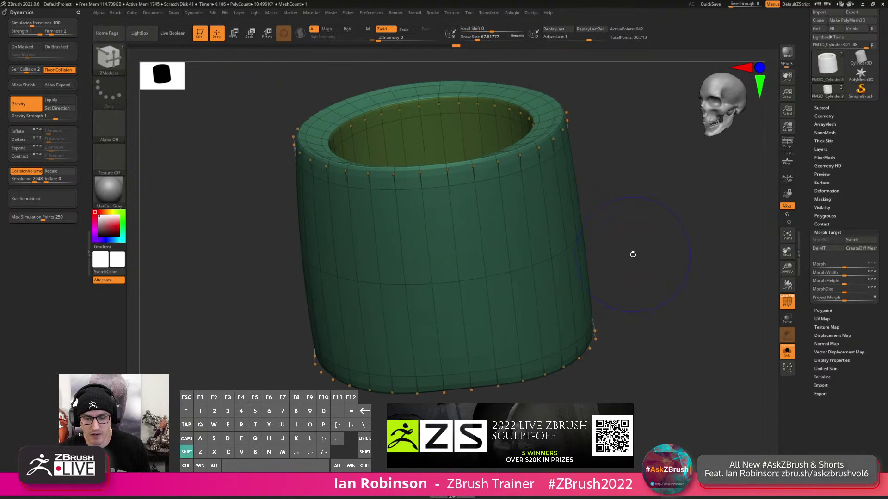
key(b)
key(z)
key(m)
shift+drag(602, 212, 626, 212)
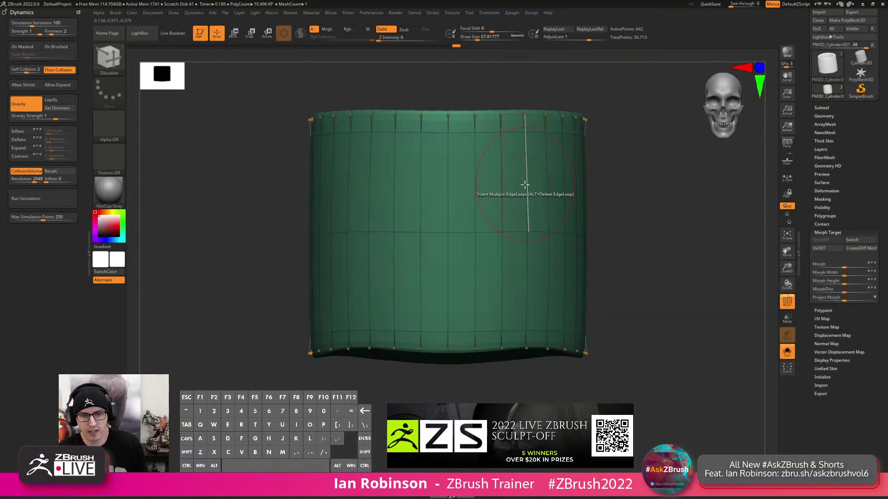
key(shift+f)
key(shift+f)
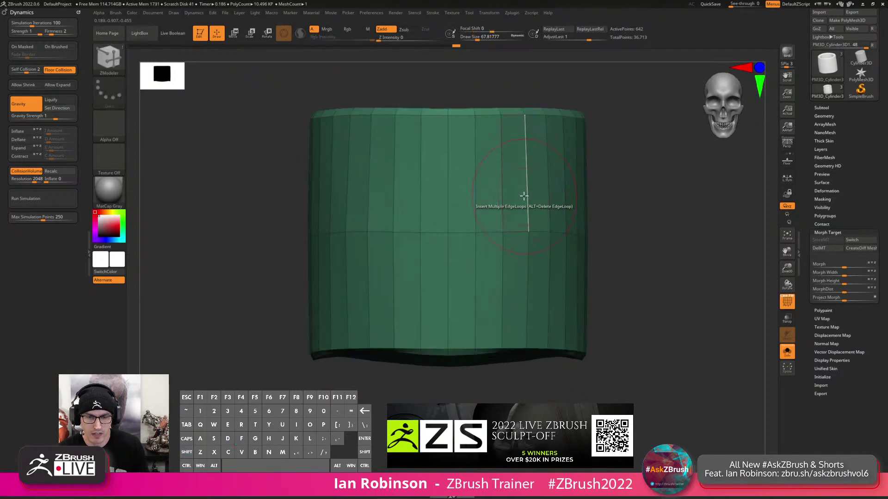
Set ZModeler's edge Insert action to Single EdgeLoop and add several horizontal edge loops around the cylinder's outer wall.
key(space)
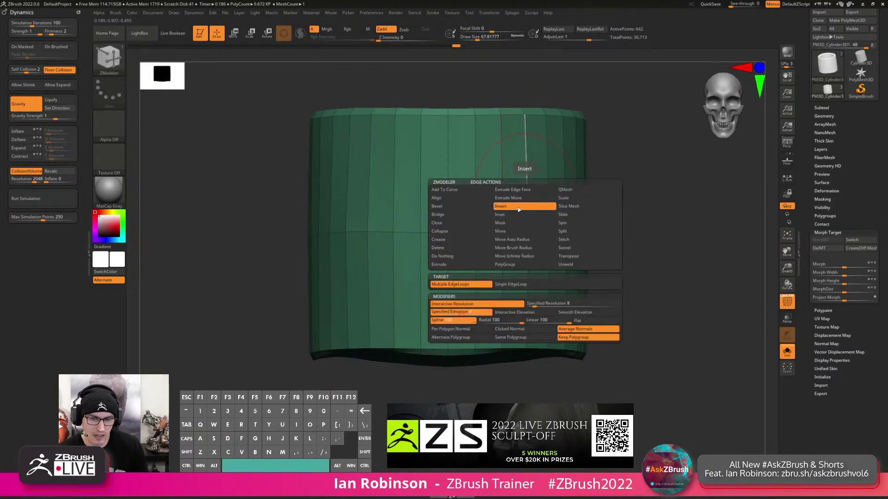
click(517, 287)
mouse_move(526, 172)
mouse_down()
mouse_move(519, 122)
mouse_move(527, 195)
mouse_move(526, 171)
mouse_up()
key(ctrl+z)
key(space)
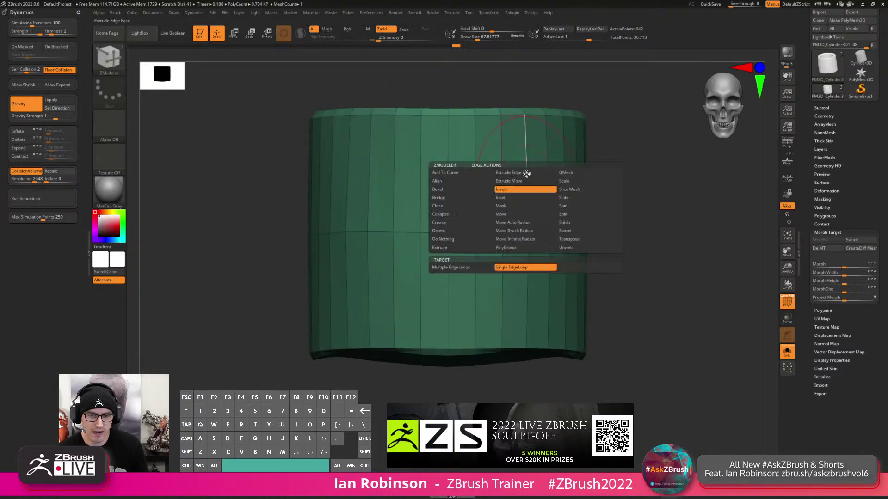
click(525, 159)
mouse_move(525, 177)
mouse_down()
mouse_move(523, 268)
mouse_move(523, 164)
mouse_move(523, 172)
mouse_move(575, 179)
mouse_move(531, 183)
mouse_move(529, 195)
mouse_up()
drag(628, 204, 566, 243)
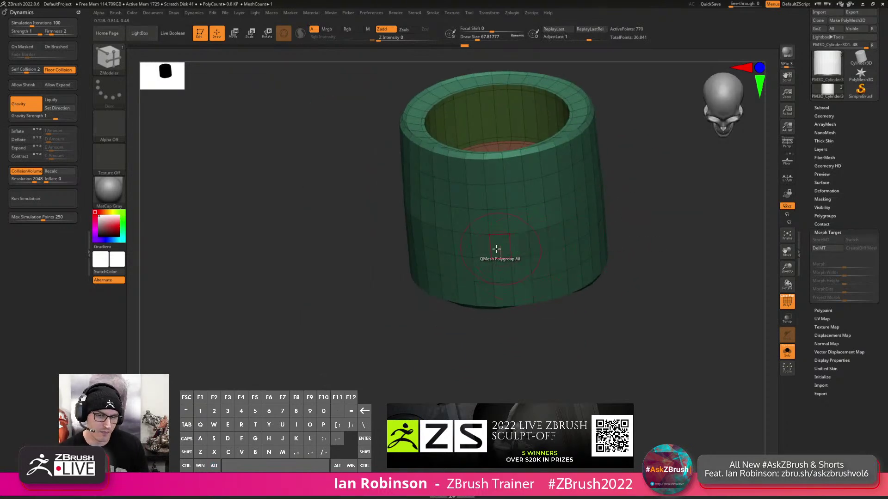
Insert further edge loops around the cylinder's rim and inner wall, and turn the dynamic subdivision preview back on.
alt+right_drag(548, 165, 471, 167)
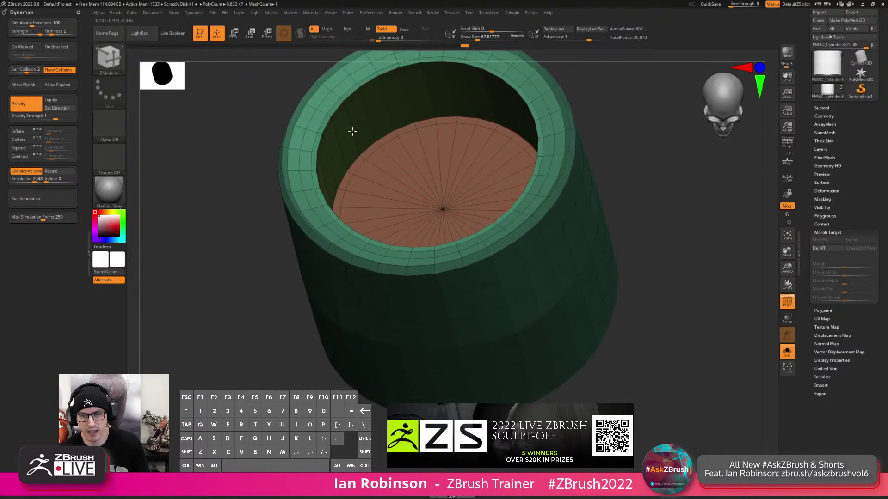
drag(353, 134, 437, 172)
alt+right_drag(499, 160, 556, 186)
drag(557, 186, 590, 234)
key(shift+f)
key(shift+f)
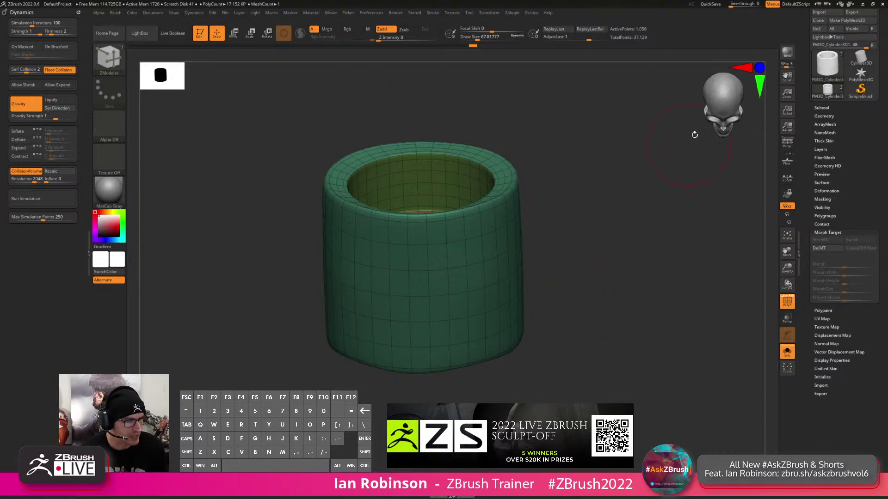
Open the subtool list's Merge options and select the Skull subtool to examine its mesh.
click(823, 116)
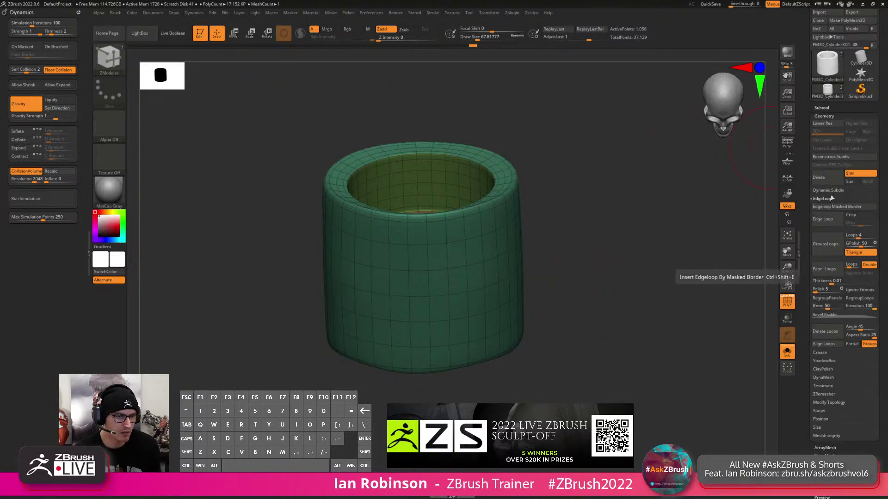
click(821, 109)
click(825, 300)
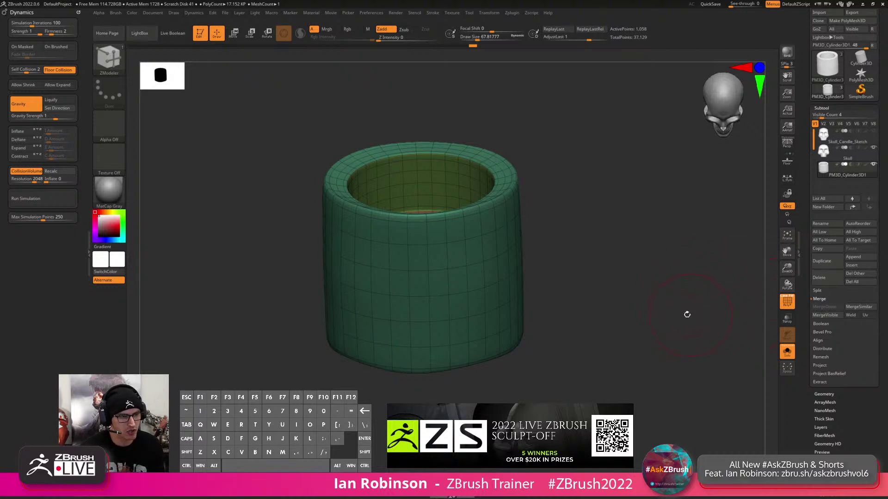
click(835, 159)
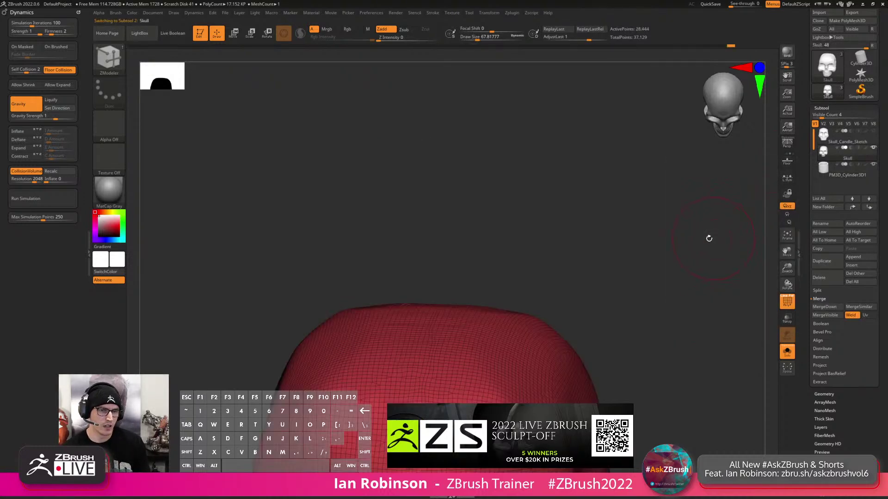
alt+drag(676, 284, 694, 241)
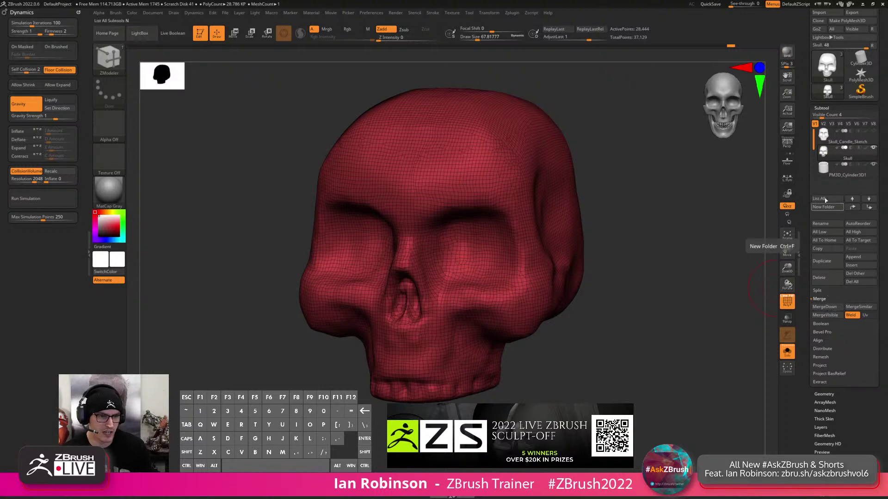
mouse_move(833, 163)
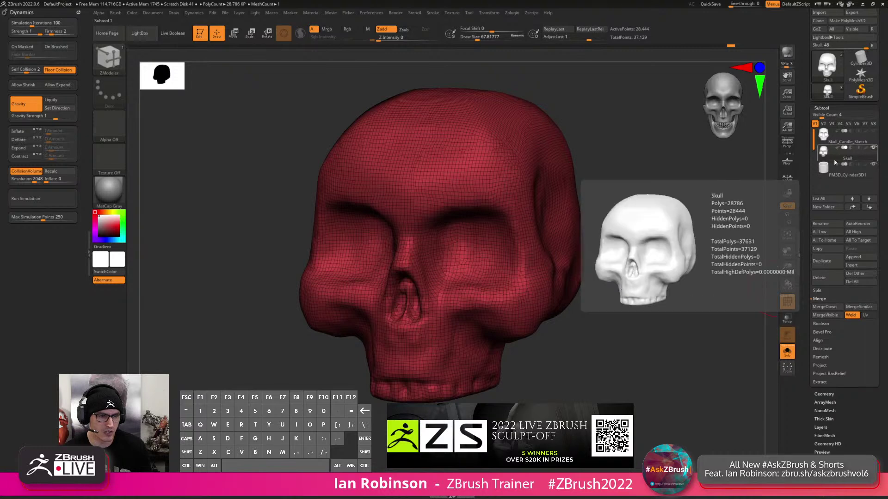
Reselect the cylinder, duplicate it as a separate subtool, and move the copy sideways beside the original.
click(831, 176)
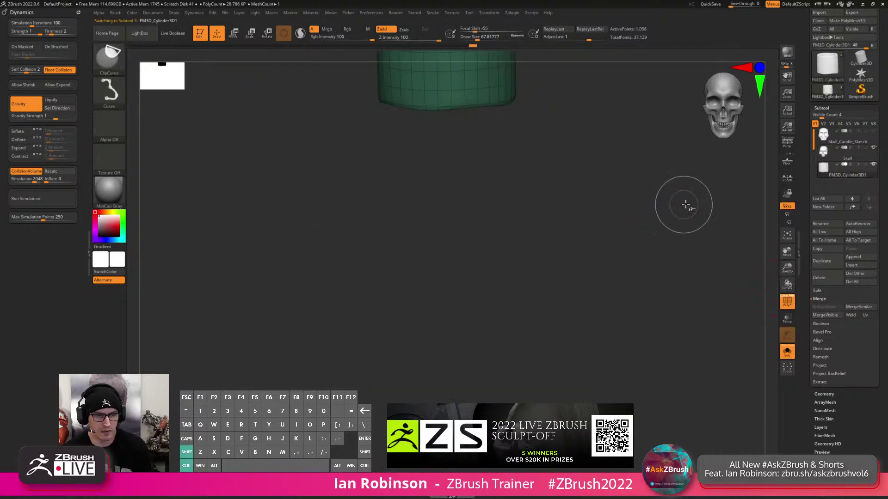
drag(724, 204, 636, 310)
key(w)
drag(407, 217, 565, 221)
key(q)
click(791, 353)
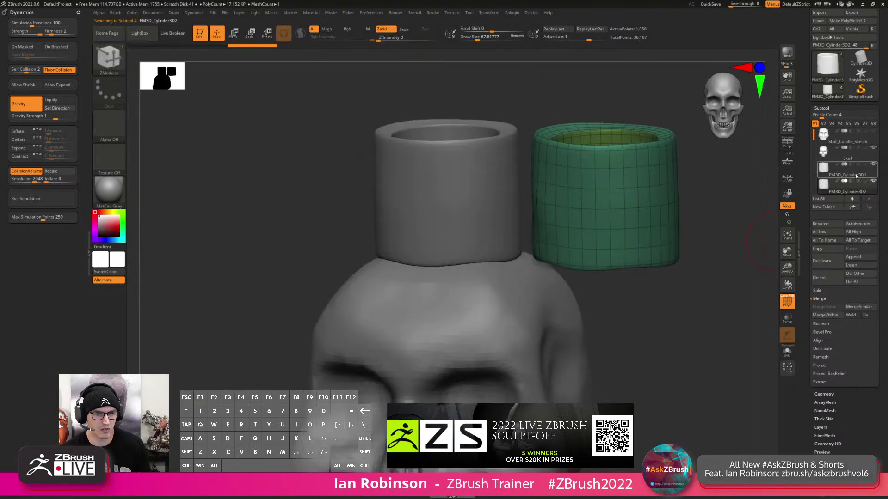
Hide the skull and merge the original cylinder down with its copy into one subtool.
click(873, 148)
drag(636, 331, 611, 333)
key(shift+f)
key(shift+f)
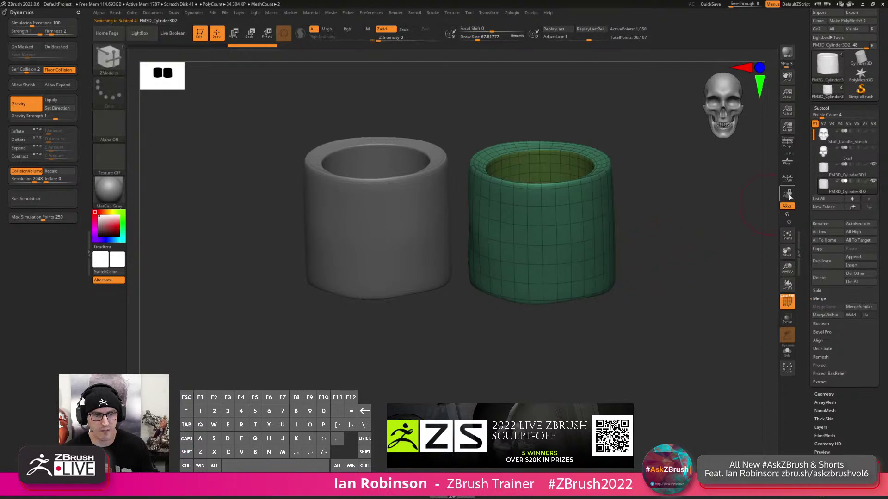
click(827, 170)
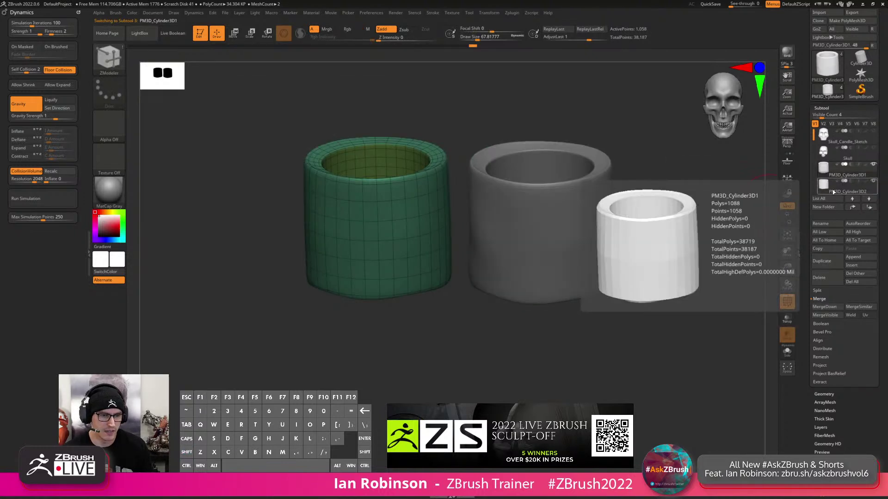
click(825, 307)
click(762, 322)
Hide the copied cylinder within the merged subtool, use Split Hidden to separate it, and turn off the wireframe.
drag(660, 259, 696, 242)
ctrl+shift+drag(676, 121, 472, 399)
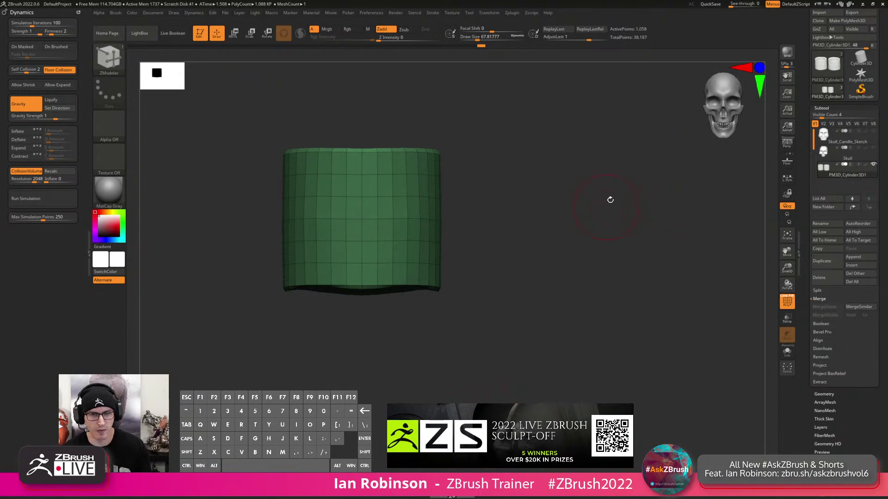
click(823, 293)
click(824, 299)
alt+drag(611, 293, 633, 282)
key(shift+f)
key(shift+f)
key(shift+f)
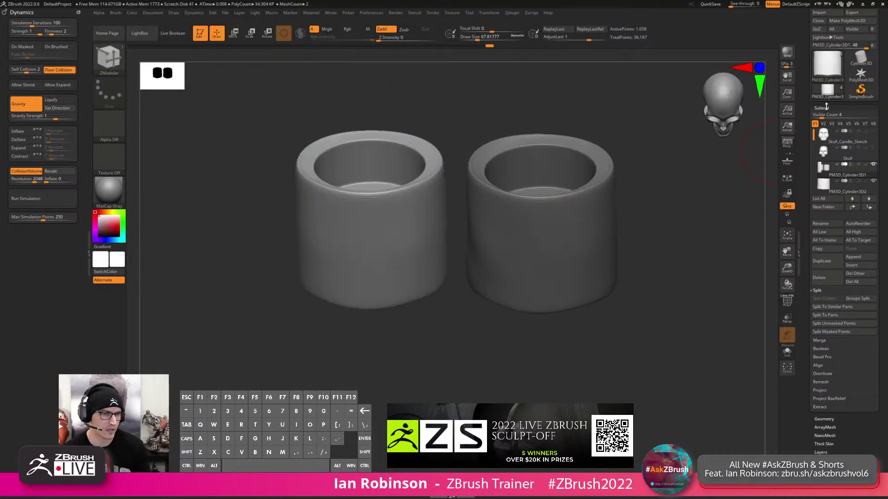
Save the tool over the existing Skull_Candle_Sketch.ztl file.
click(826, 108)
alt+drag(654, 230, 630, 233)
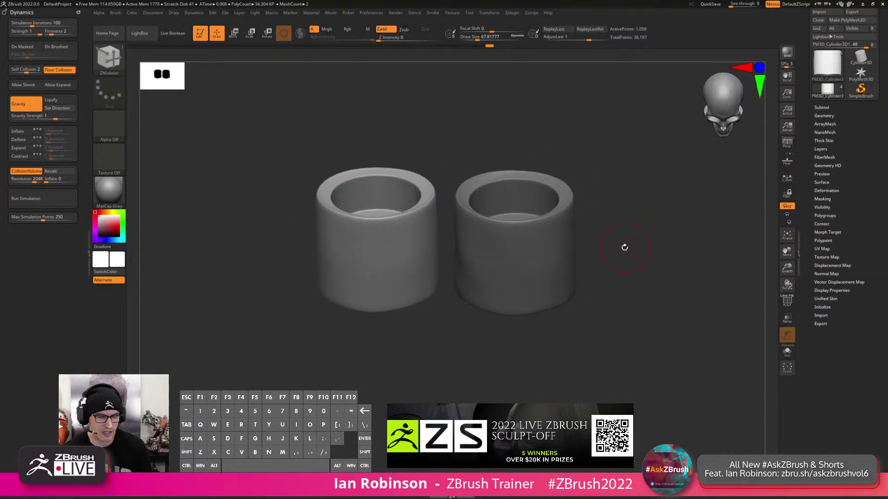
click(823, 116)
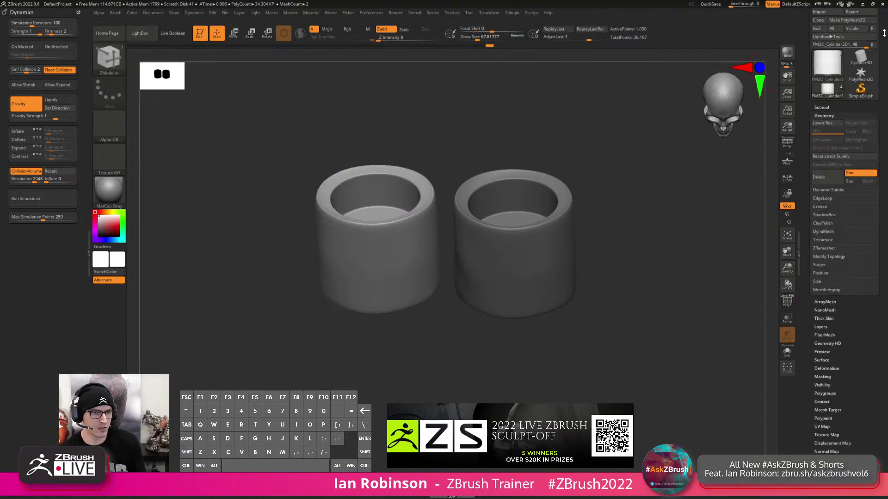
scroll(883, 33, up, 2)
click(853, 24)
key(Return)
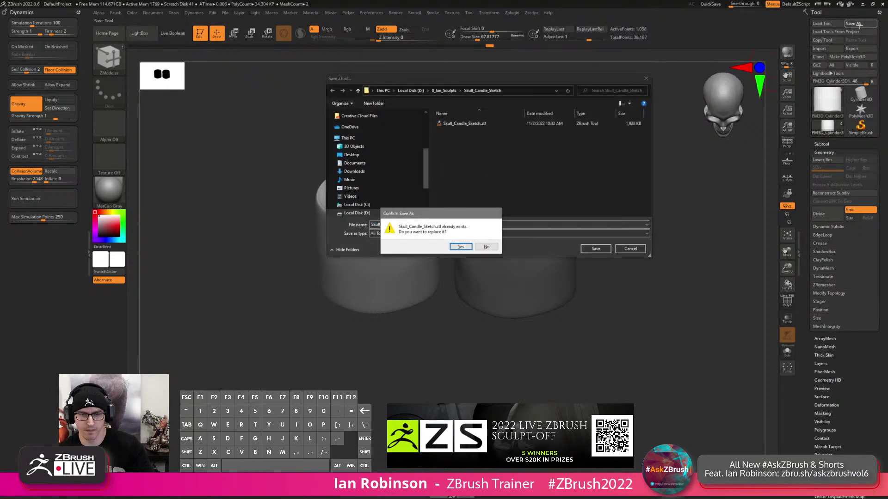
key(Return)
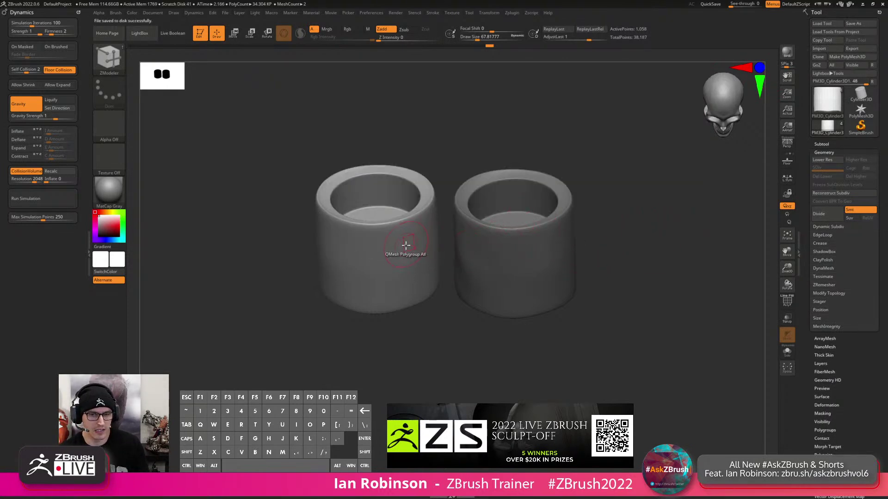
Set the left cylinder to subdivision level 3 and compare it with the right copy's level.
click(815, 193)
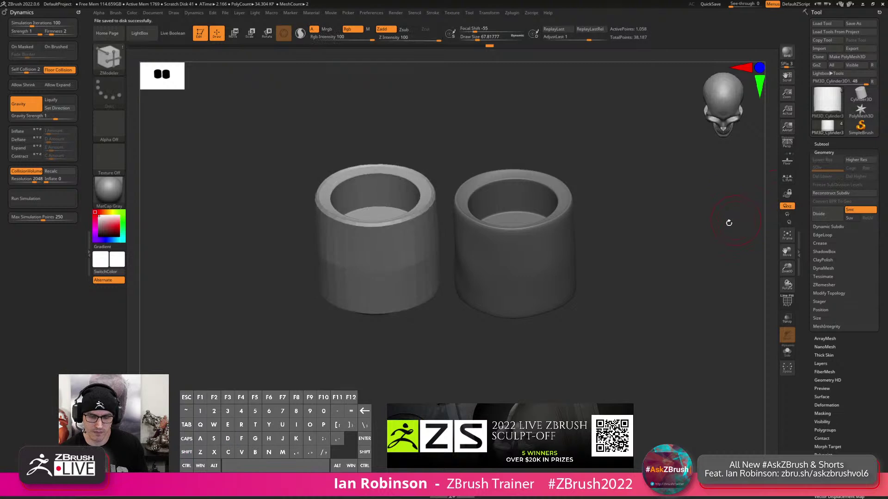
alt+click(567, 233)
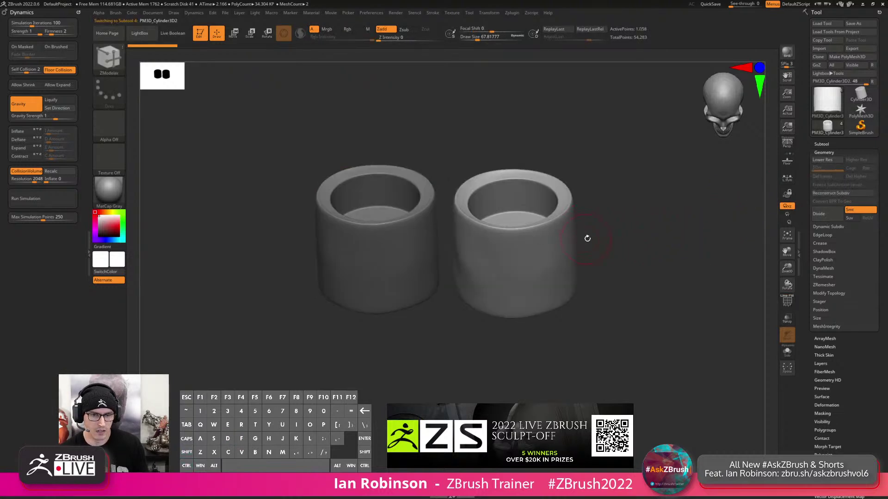
mouse_move(643, 243)
shift+mouse_down()
mouse_move(662, 232)
mouse_move(650, 259)
shift+mouse_up()
key(f)
alt+click(428, 221)
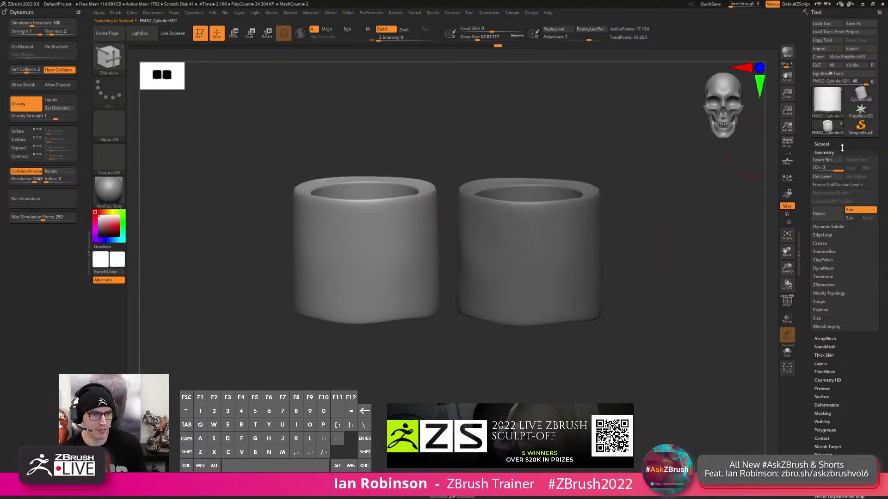
Merge the left cylinder down with its copy at differing subdivision levels and open the merged mesh's geometry settings.
click(831, 143)
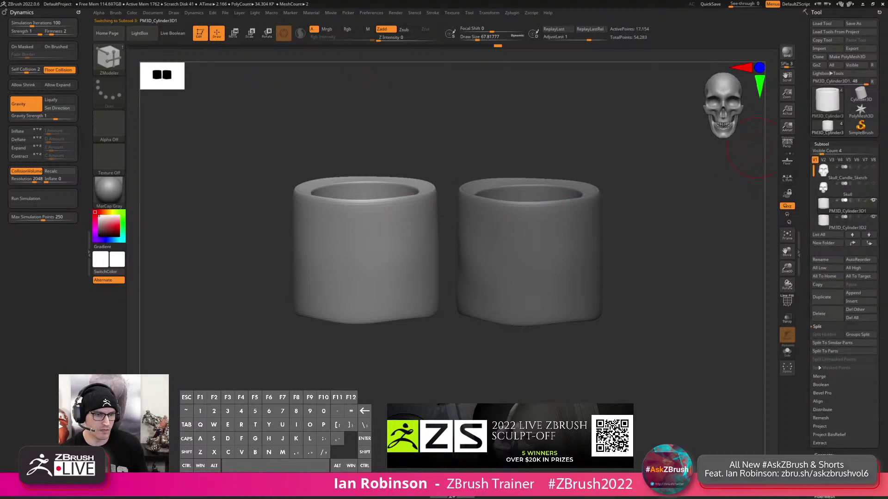
click(819, 377)
click(823, 343)
click(762, 357)
click(821, 145)
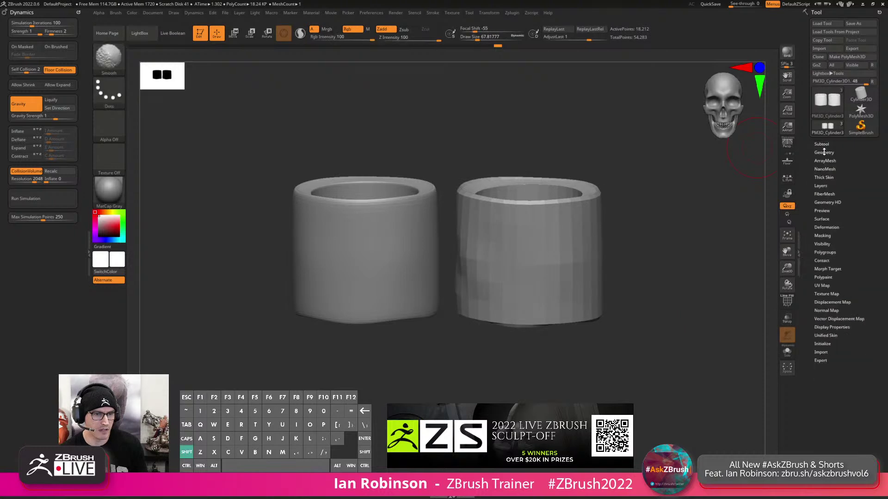
click(824, 153)
key(shift)
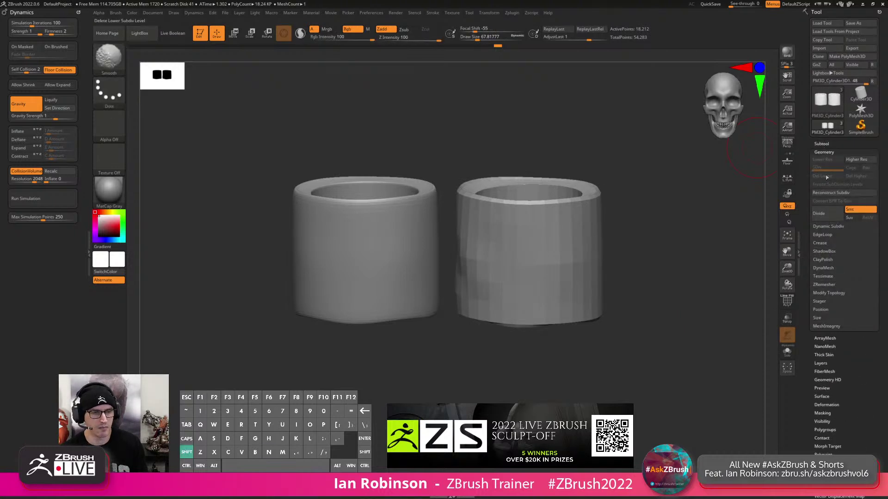
Isolate the left cylinder in the merged subtool and separate the other one with Split Hidden.
mouse_move(653, 179)
mouse_down()
mouse_move(651, 188)
mouse_move(666, 183)
mouse_up()
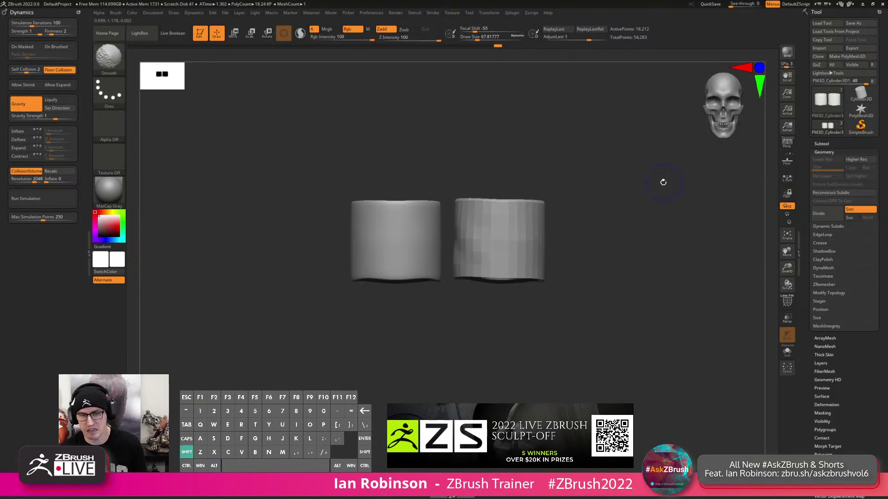
mouse_move(611, 166)
ctrl+shift+mouse_down()
mouse_move(573, 248)
mouse_move(462, 371)
mouse_move(440, 375)
mouse_move(449, 376)
mouse_move(443, 361)
mouse_move(456, 342)
mouse_move(445, 360)
ctrl+shift+mouse_up()
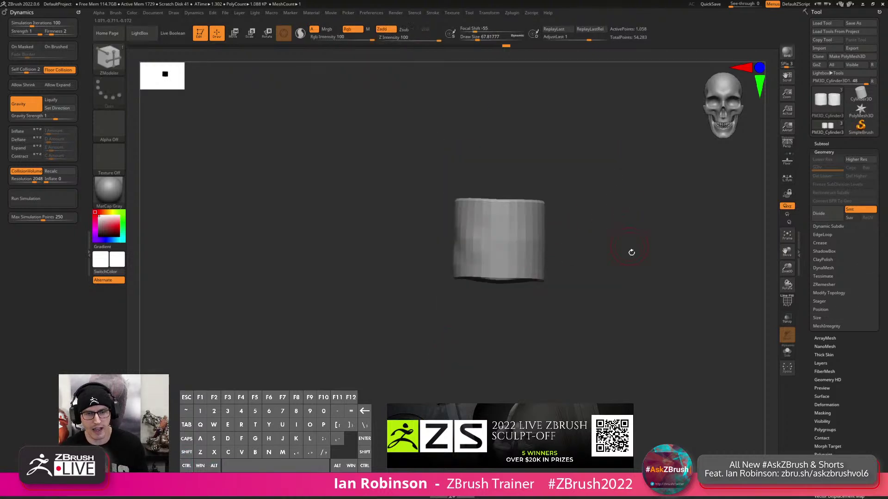
ctrl+shift+drag(618, 190, 623, 222)
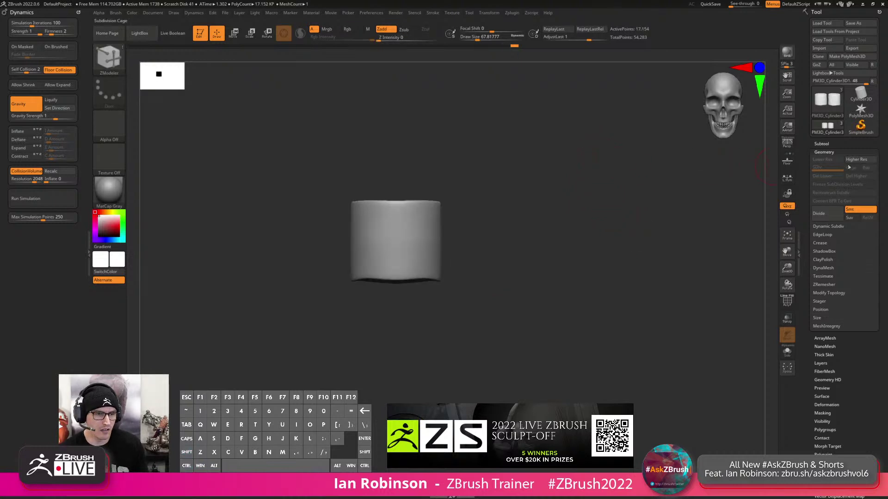
click(821, 144)
click(817, 326)
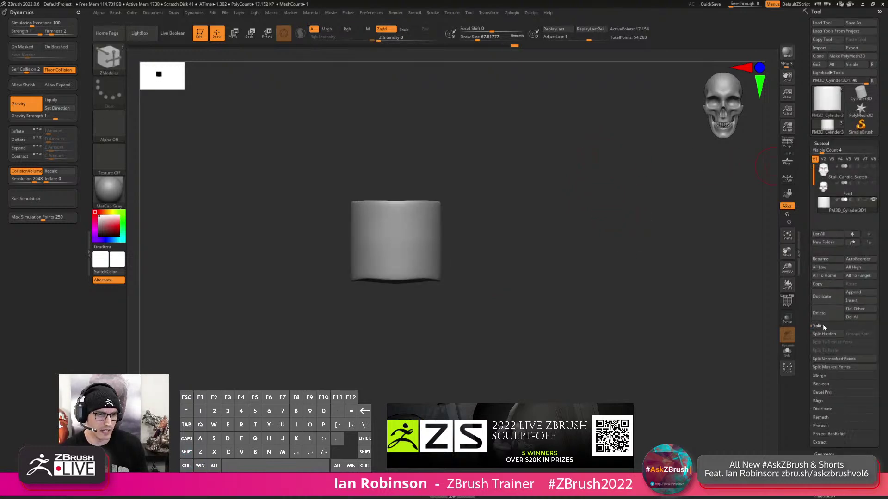
click(823, 334)
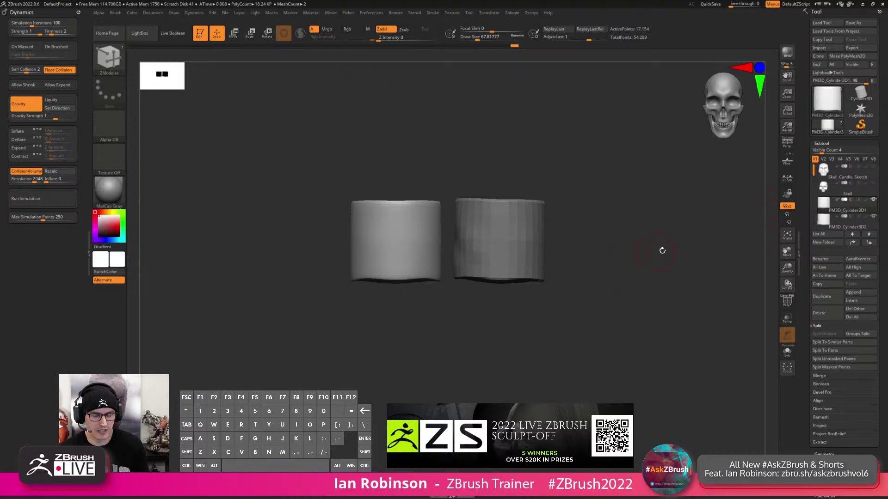
Select the right cylinder, show its wireframe, and divide it up to subdivision level 3.
alt+click(516, 259)
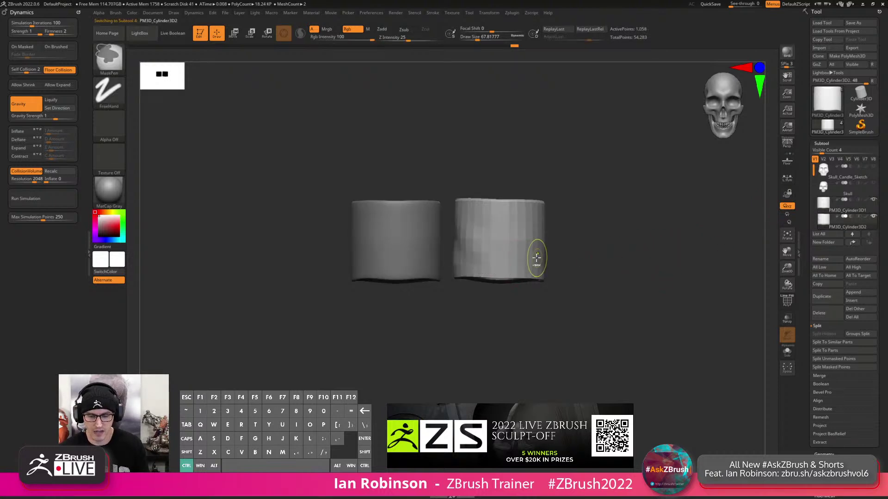
key(b)
key(z)
key(m)
click(823, 144)
click(824, 151)
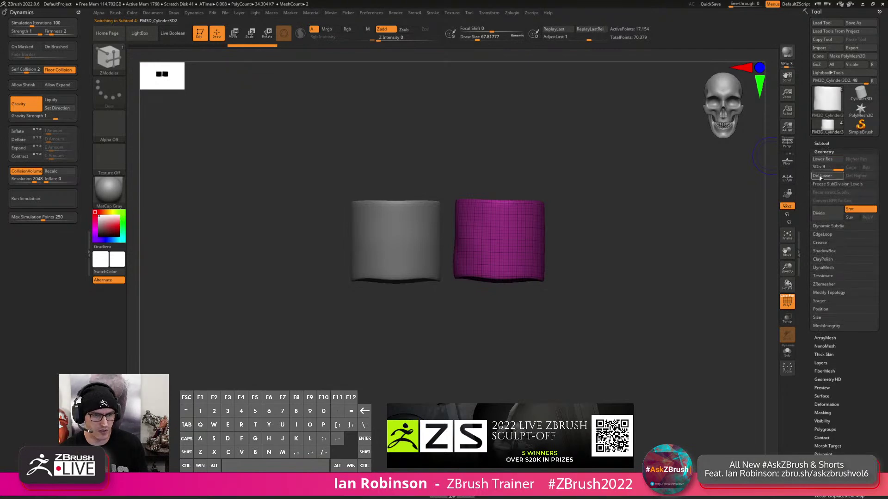
Reconstruct the left cylinder's lower subdivision levels and compare its levels with those of the right cylinder.
key(alt+Up)
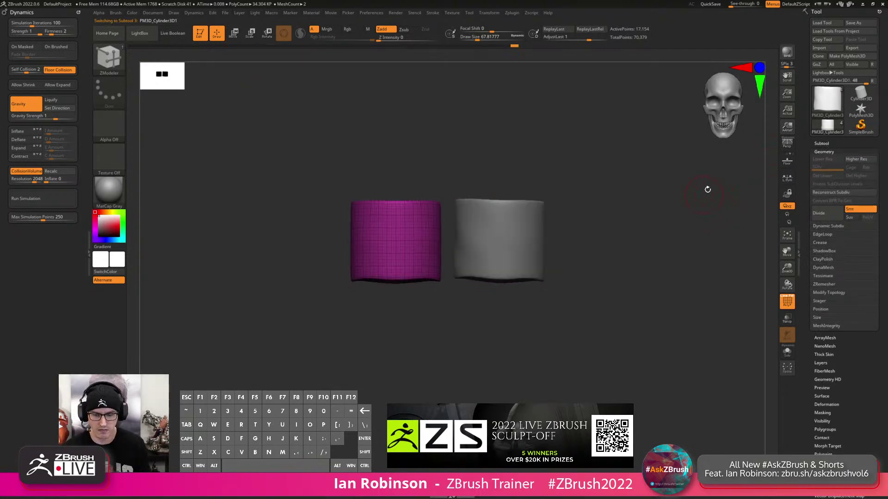
click(842, 193)
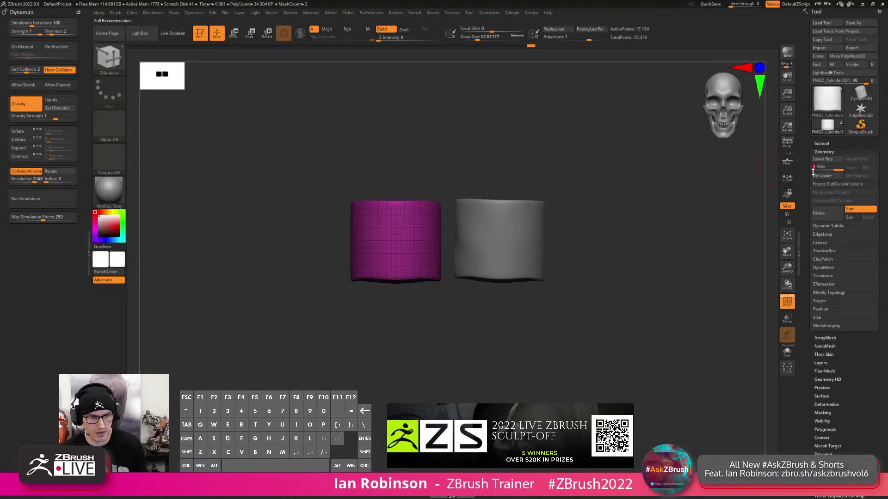
key(Down)
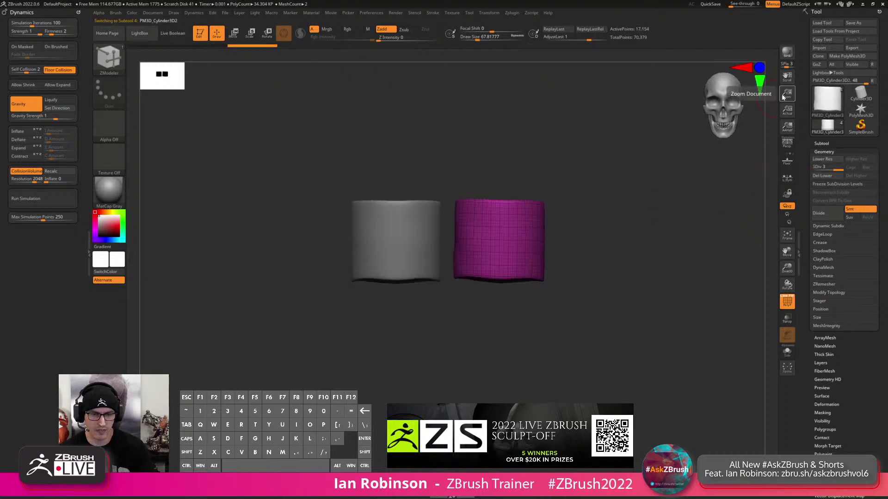
key(Up)
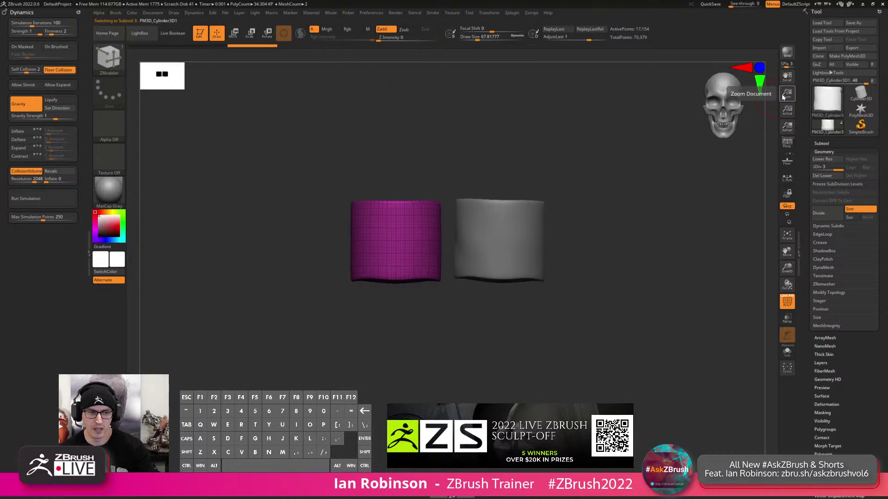
Merge the left cylinder down with the right one while both are at subdivision level 3.
click(826, 143)
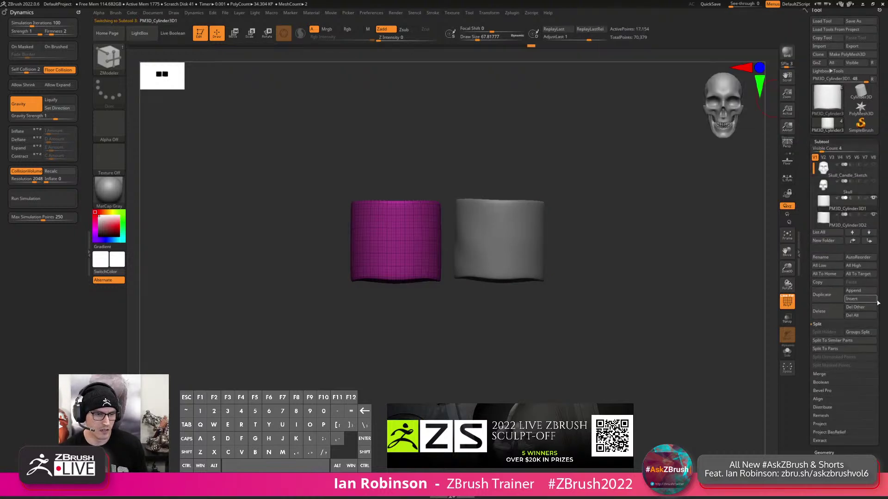
scroll(877, 303, down, 3)
scroll(880, 303, down, 1)
click(821, 204)
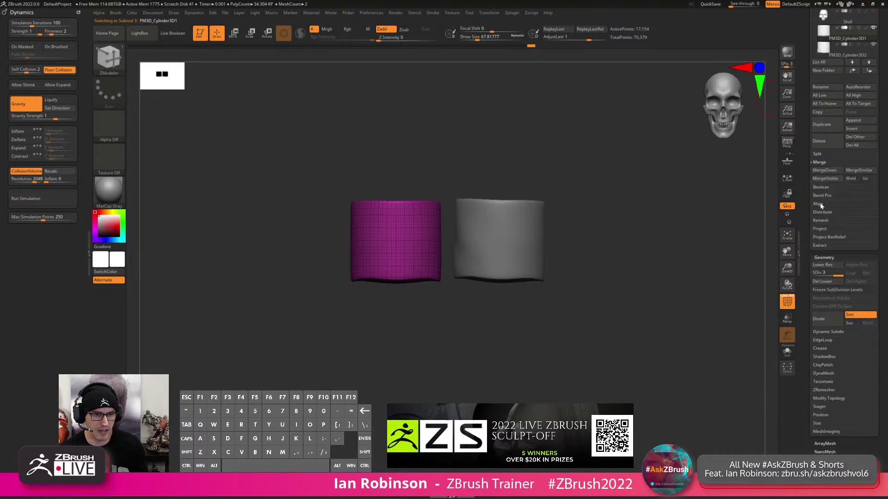
click(822, 171)
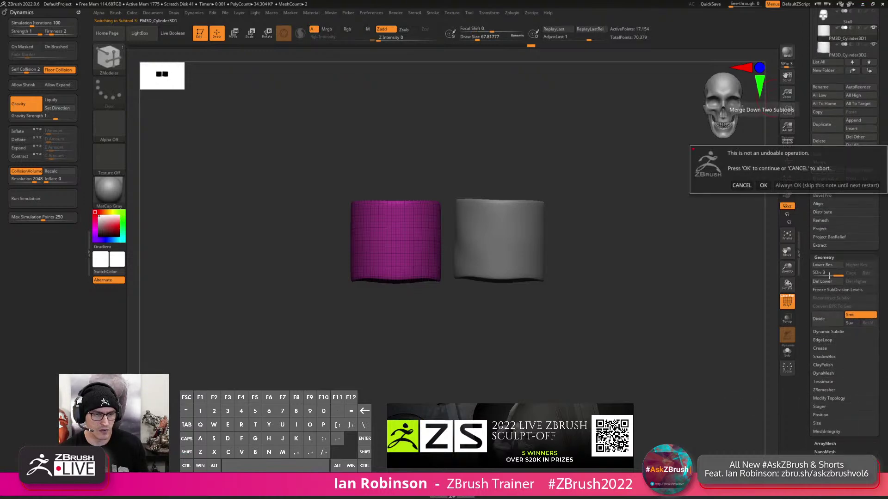
click(764, 185)
key(shift)
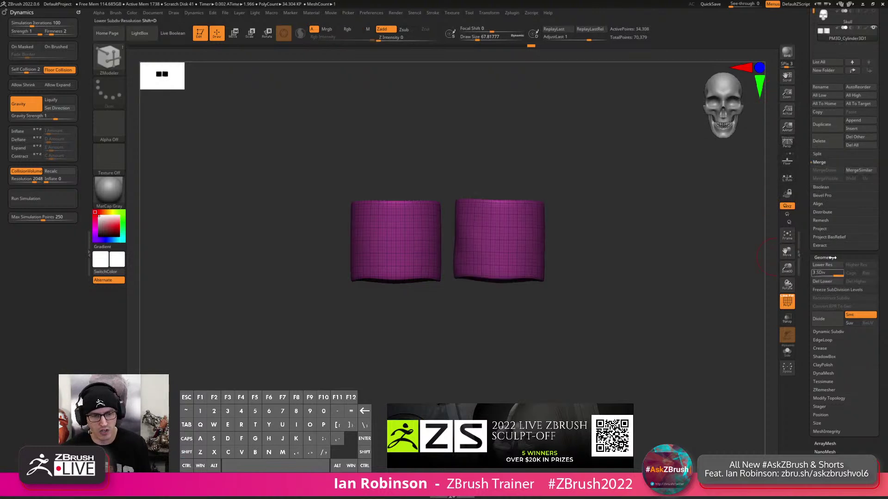
Hide the right cylinder of the merged subtool and step the mesh down to subdivision level 1.
key(f)
key(ctrl+shift)
key(ctrl+shift)
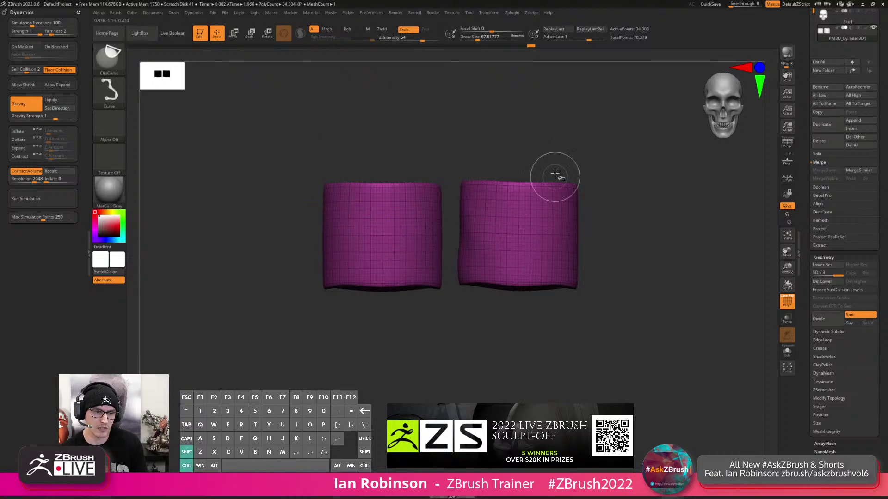
key(ctrl+shift)
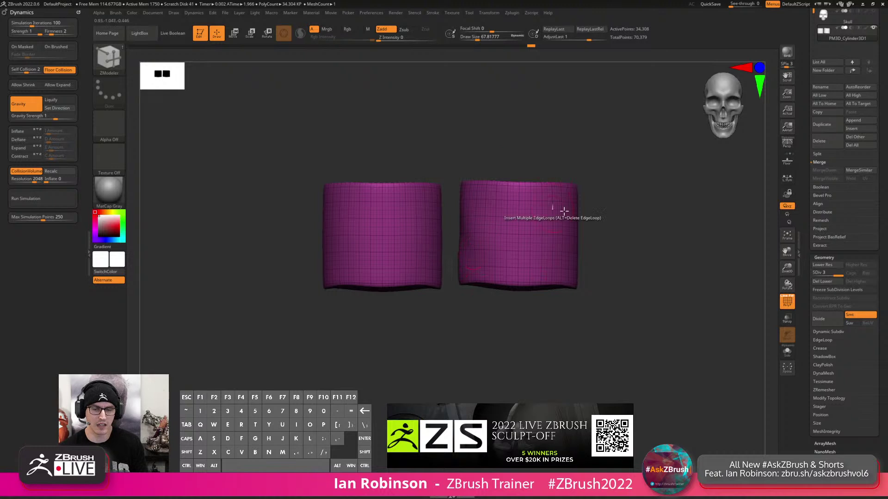
drag(621, 201, 663, 238)
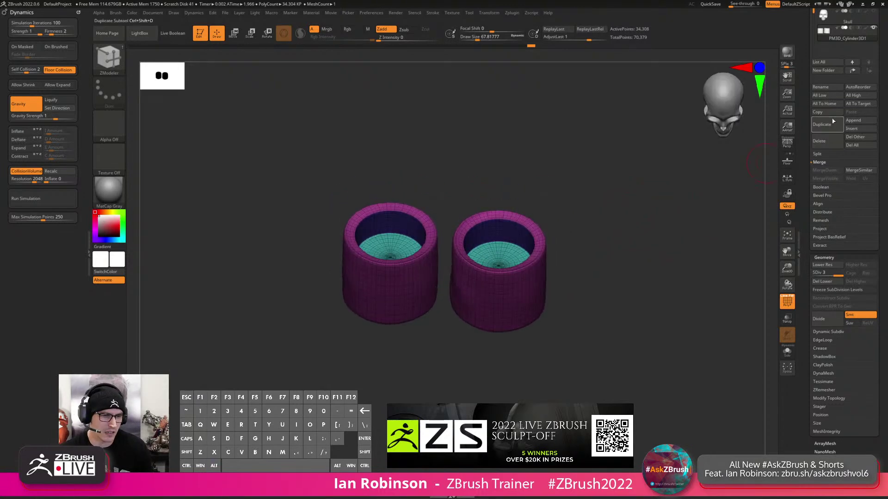
shift+drag(622, 206, 603, 201)
ctrl+shift+drag(598, 162, 457, 394)
key(shift+d)
key(shift+d)
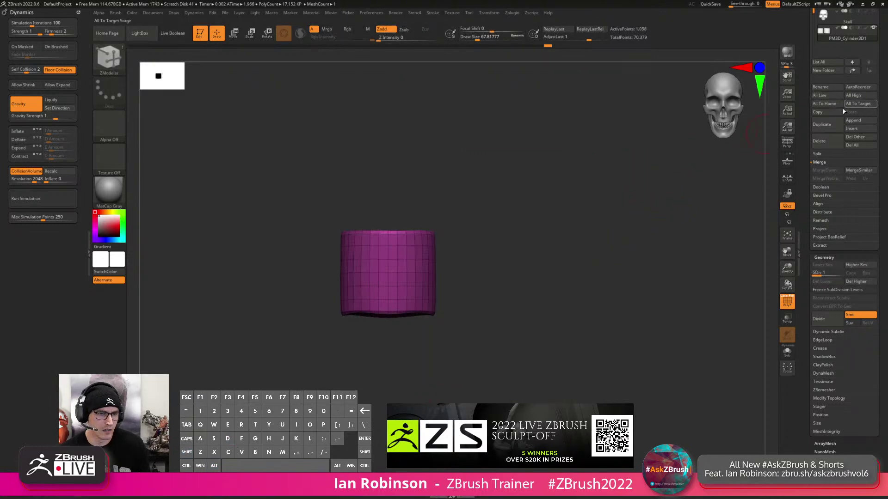
Delete the merged cylinder subtool and load Skull_Candle_Sketch.ztl to restore the saved version.
click(821, 143)
click(763, 153)
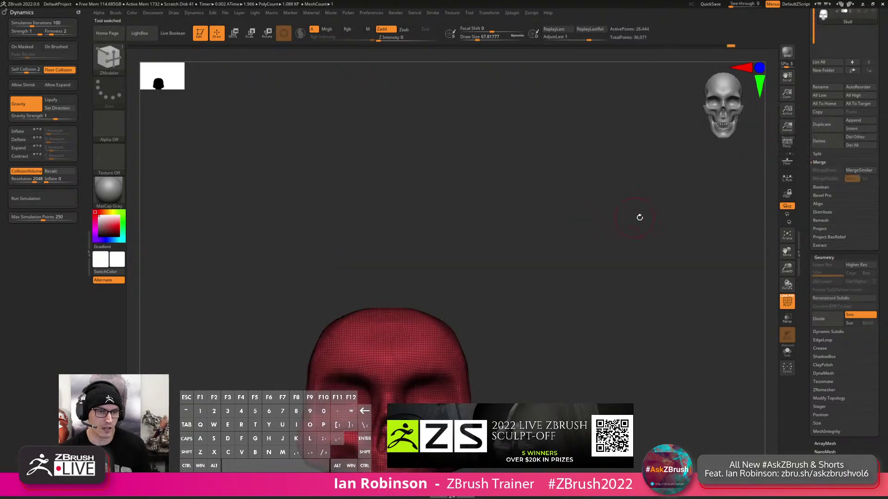
scroll(844, 159, up, 5)
scroll(882, 77, up, 3)
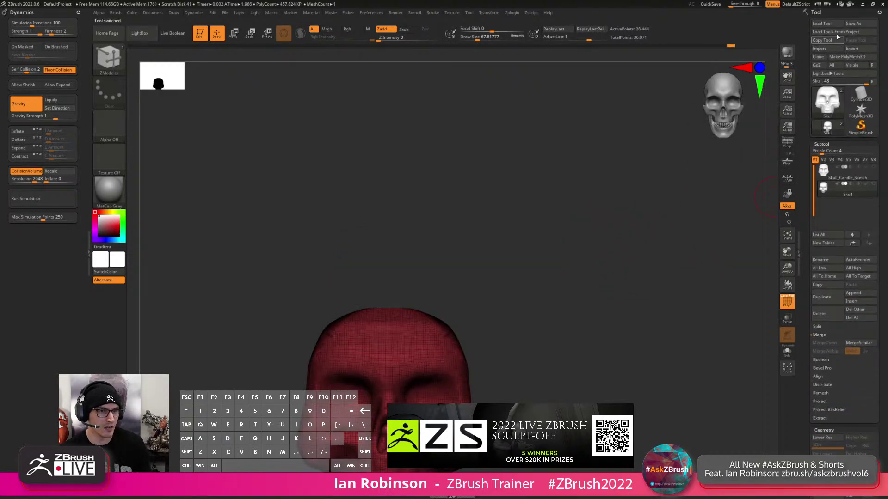
click(822, 23)
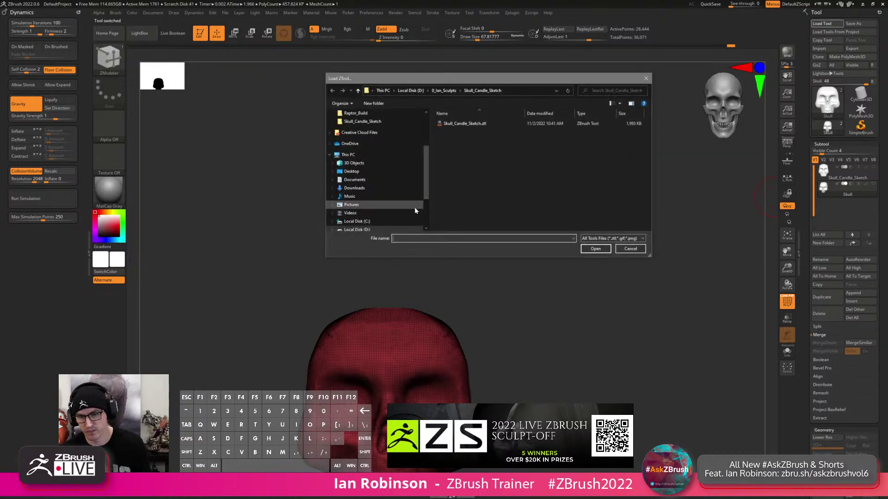
click(486, 126)
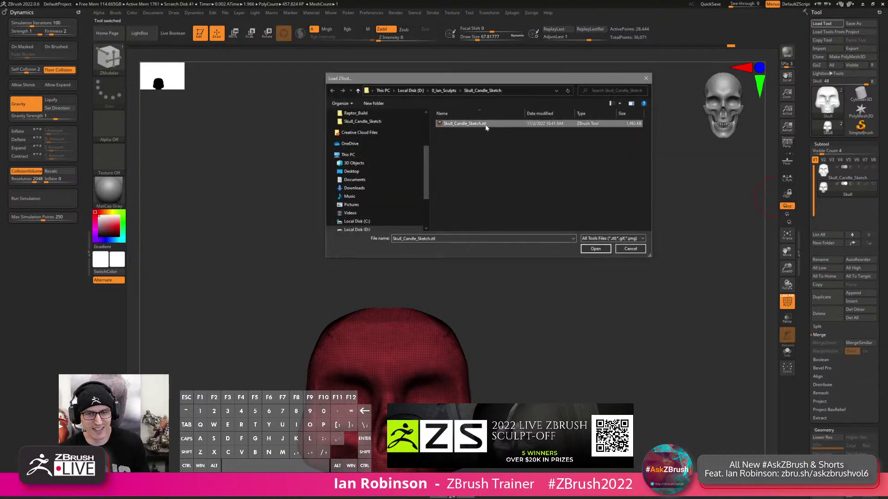
click(602, 248)
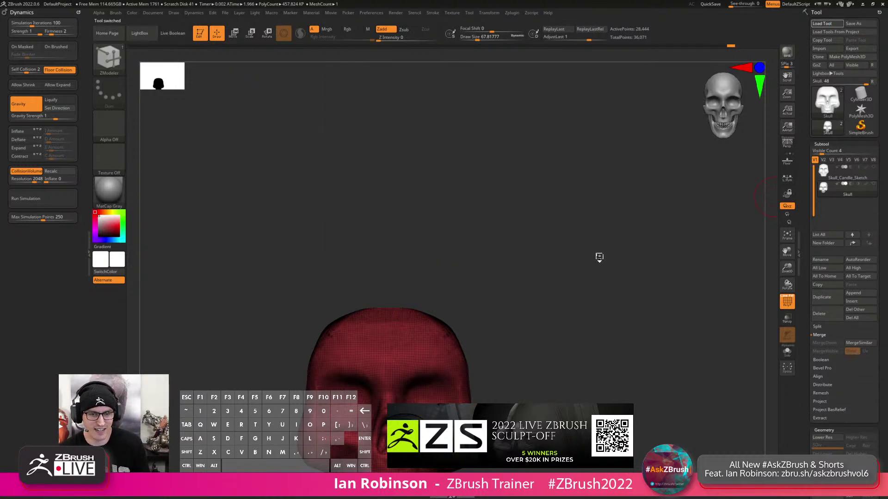
Delete the duplicate right-hand cylinder subtool so a single cylinder is kept above the skull.
alt+click(517, 291)
click(823, 335)
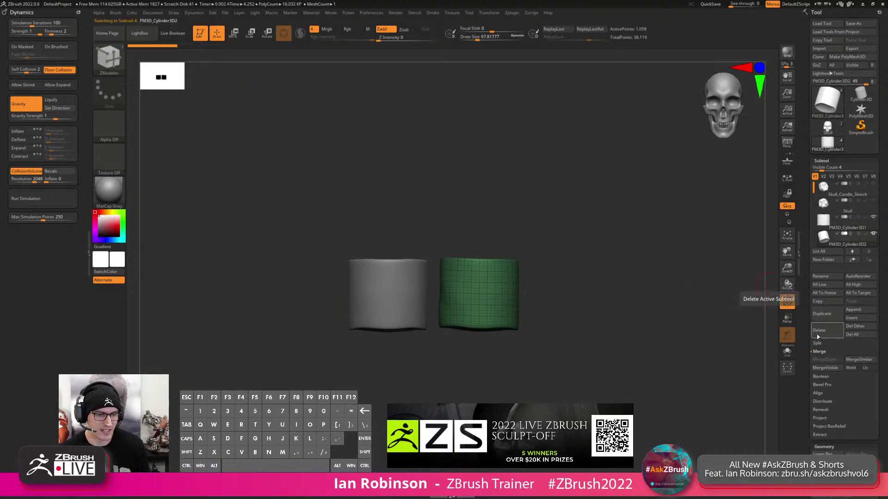
click(763, 347)
click(827, 127)
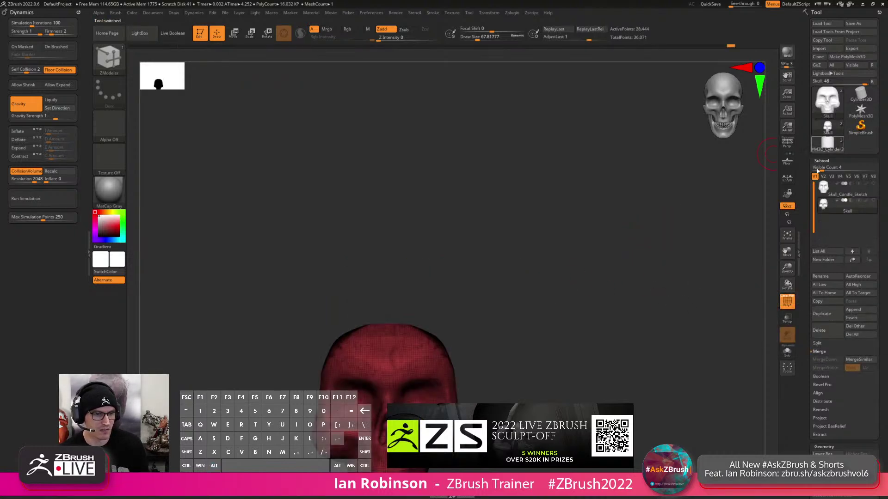
click(855, 335)
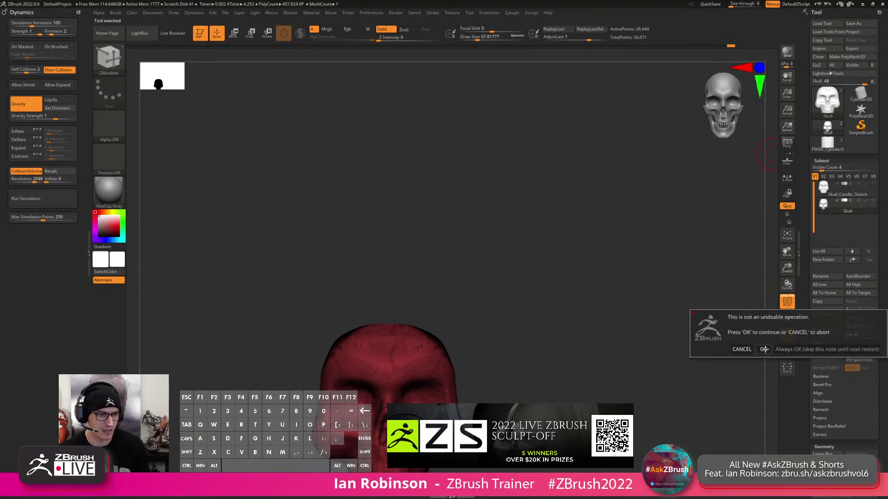
click(764, 350)
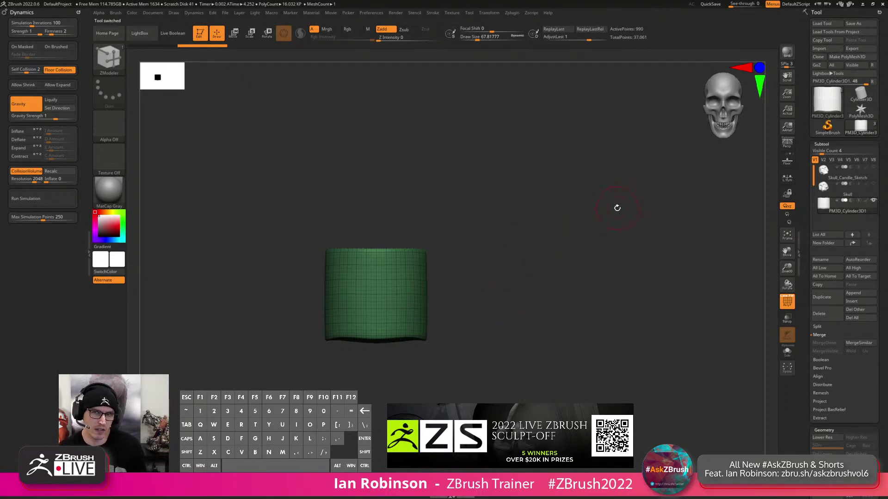
Show the Skull subtool again beneath the remaining cylinder.
alt+drag(546, 204, 533, 239)
key(shift+f)
key(shift+f)
click(873, 185)
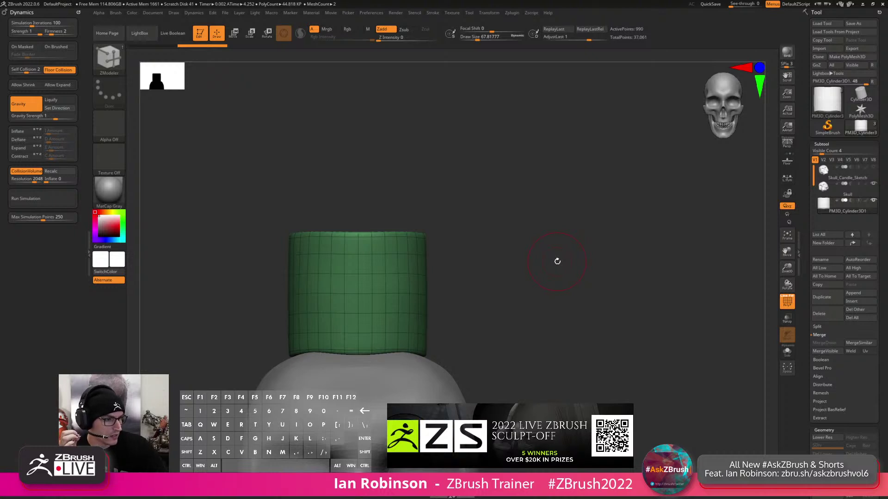
Insert a Sphere3D as a new subtool below the cylinder in the subtool list.
drag(555, 260, 523, 190)
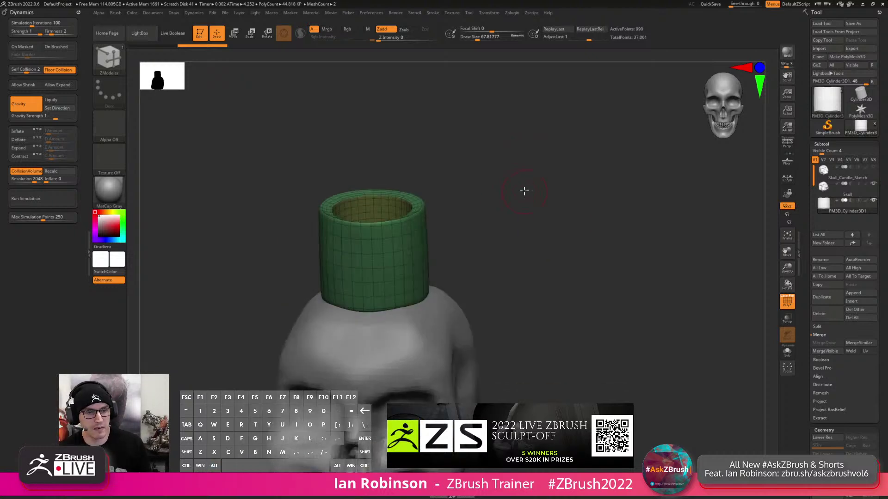
drag(694, 216, 603, 248)
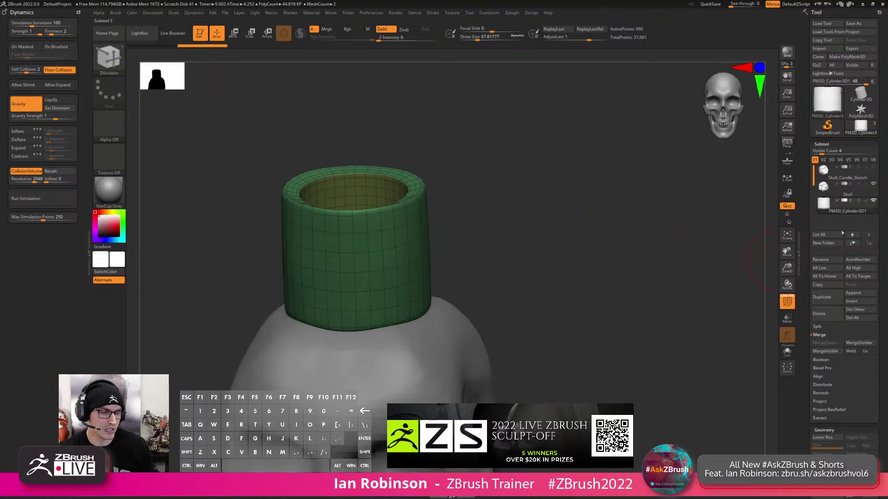
click(852, 301)
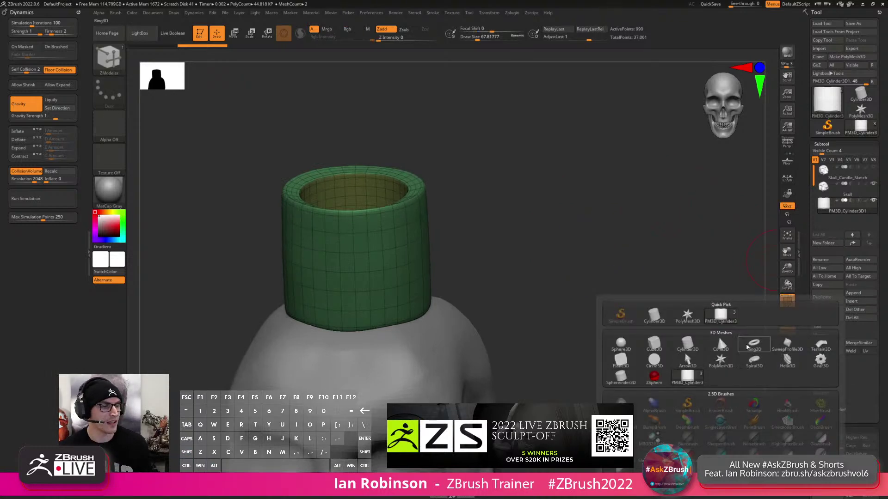
click(620, 346)
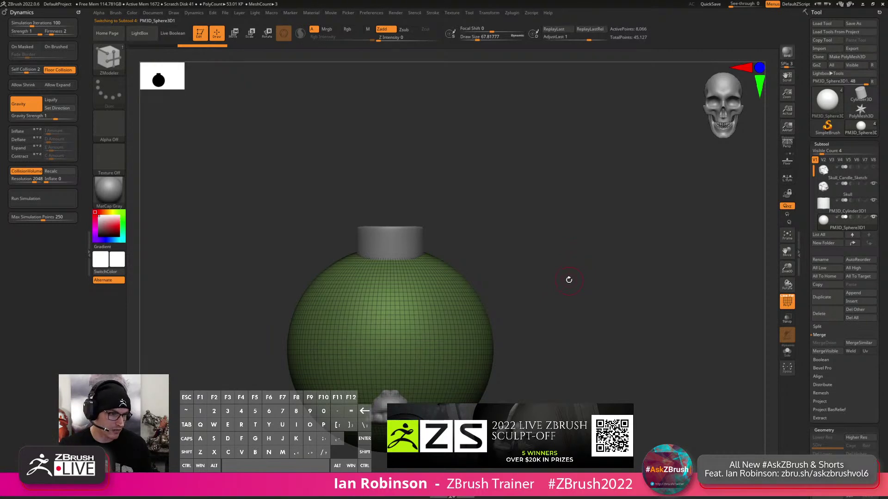
key(w)
drag(350, 350, 139, 342)
key(ctrl+z)
key(ctrl+z)
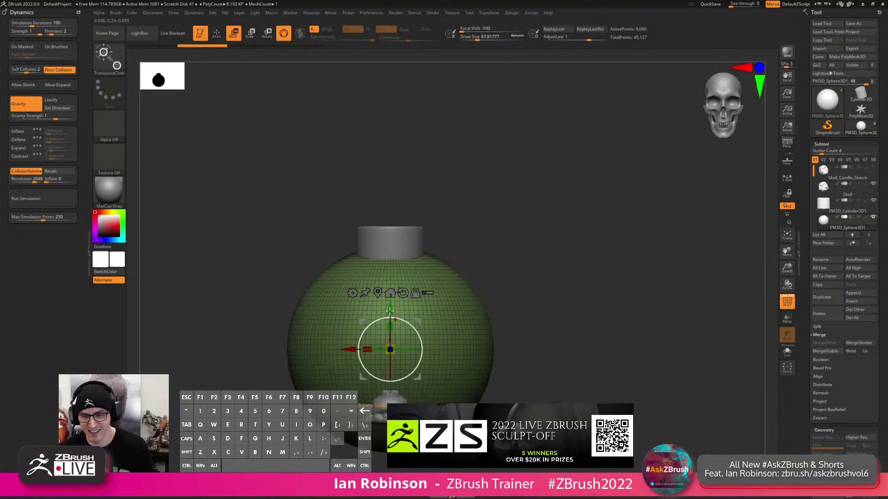
Switch to the Transpose brush, shrink the sphere and raise it above the skull so it overlaps the cylinder.
click(110, 58)
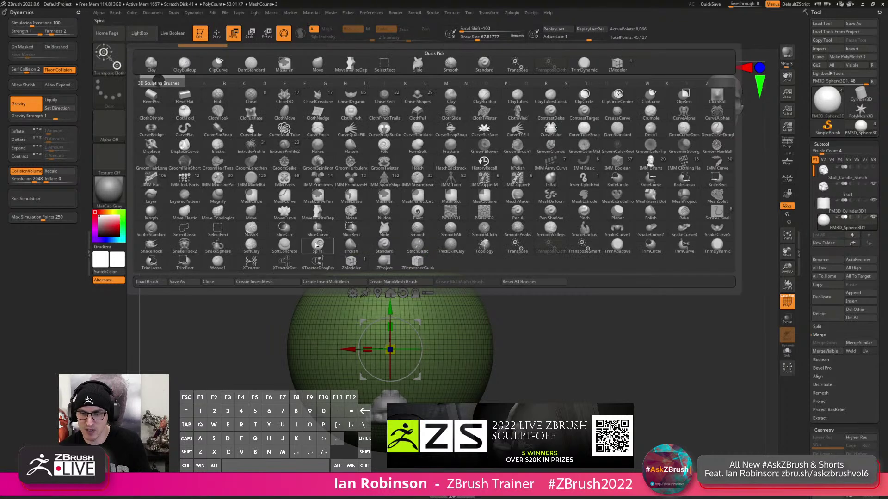
click(517, 245)
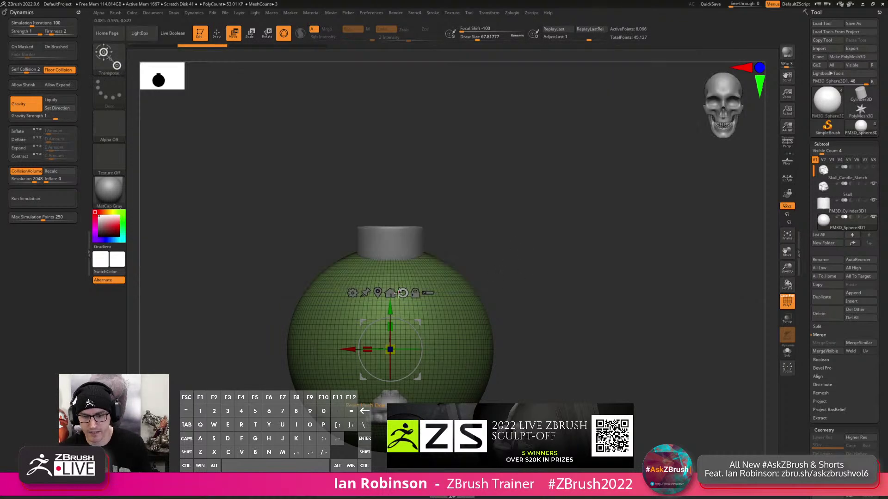
drag(390, 221, 367, 265)
drag(491, 206, 573, 193)
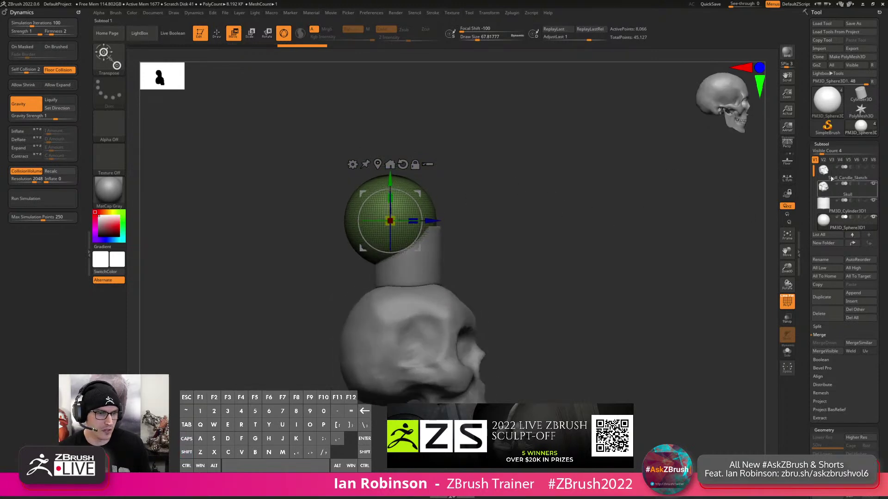
Reorder the sphere above the cylinder in the subtool list and hide the cylinder.
click(854, 267)
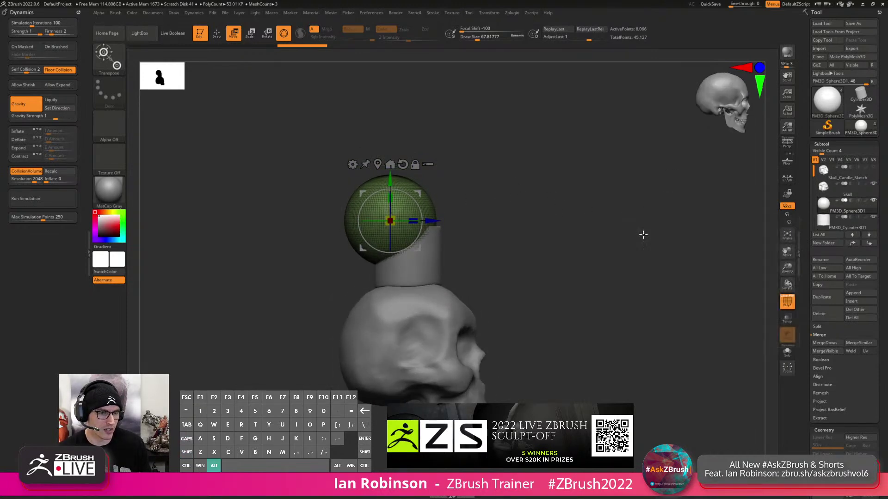
key(q)
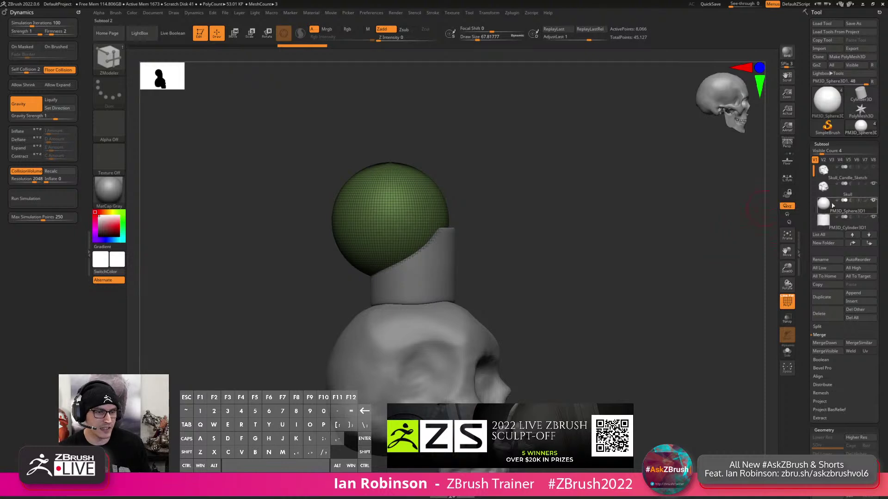
click(873, 218)
mouse_move(679, 242)
alt+mouse_down()
mouse_move(577, 174)
mouse_move(567, 208)
mouse_move(620, 218)
mouse_move(609, 198)
alt+mouse_up()
key(shift+f)
key(shift+f)
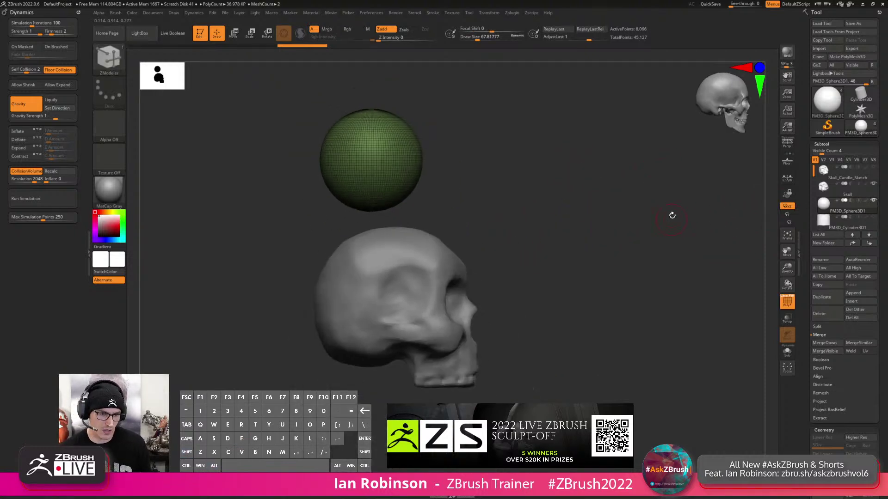
Select the Skull subtool and create a subtool folder for it named sKULL_cUT.
key(Up)
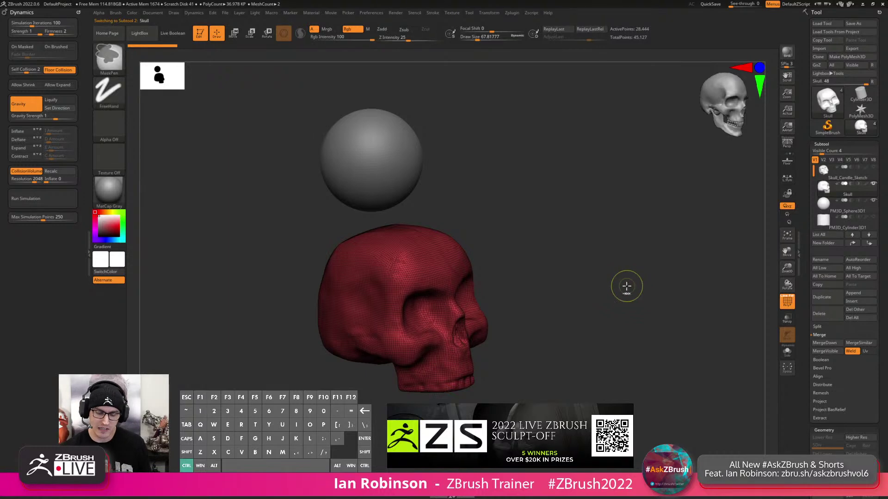
key(ctrl+f)
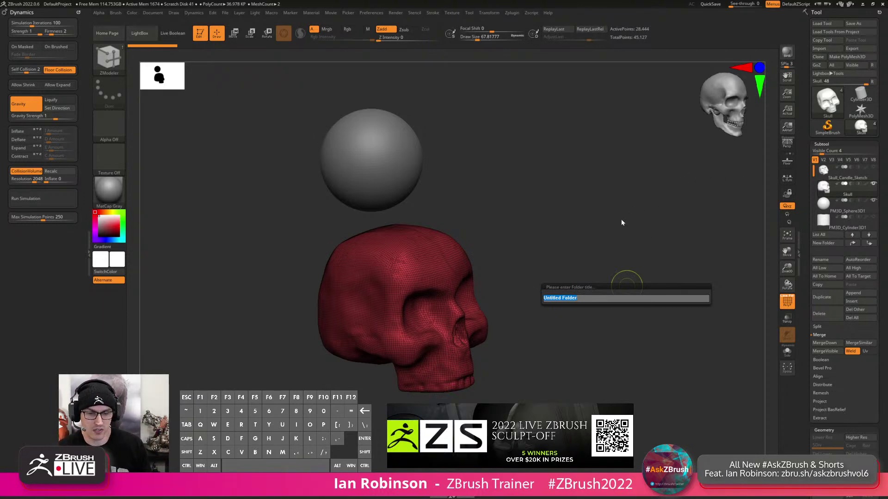
text(s)
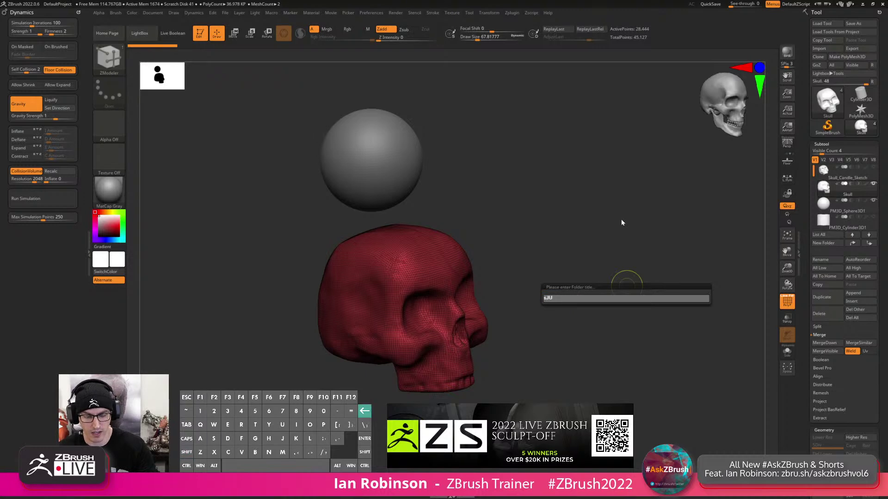
text(KULL_cUT)
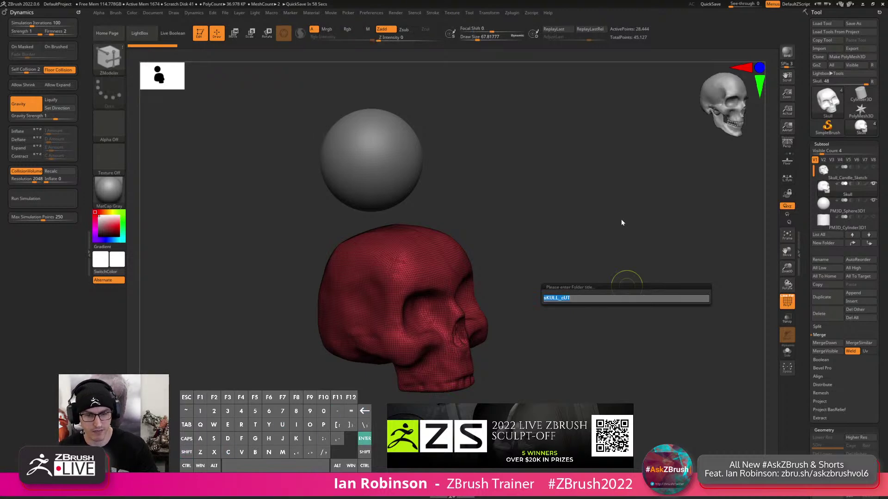
key(Return)
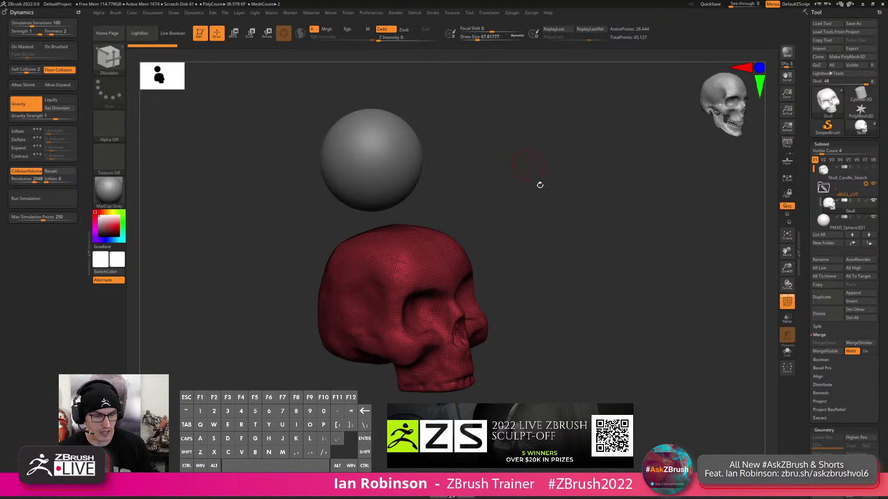
Move the sphere subtool into the sKULL_cUT folder below the skull.
click(833, 222)
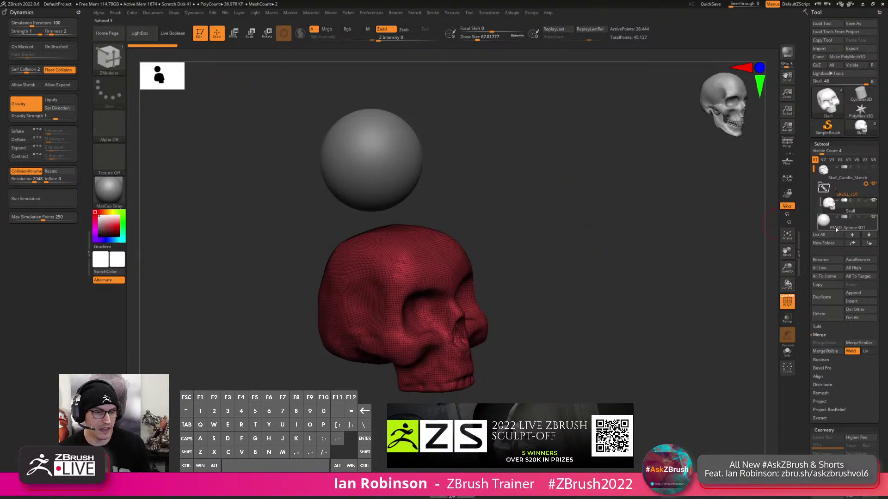
drag(836, 223, 843, 213)
key(alt)
mouse_move(647, 252)
shift+mouse_down()
mouse_move(645, 264)
mouse_move(646, 235)
shift+mouse_up()
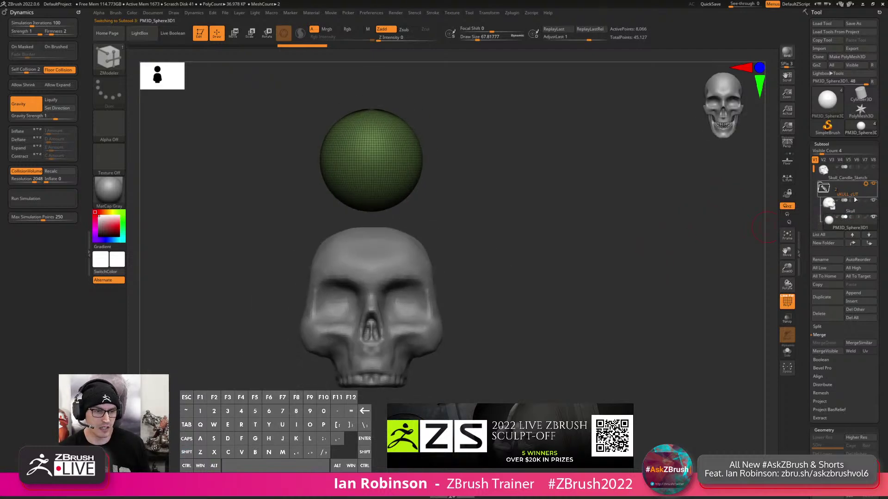
Set the sphere subtool to Boolean subtraction and turn on Live Boolean with the polyframe hidden.
click(851, 226)
alt+drag(615, 213, 622, 241)
drag(633, 241, 608, 227)
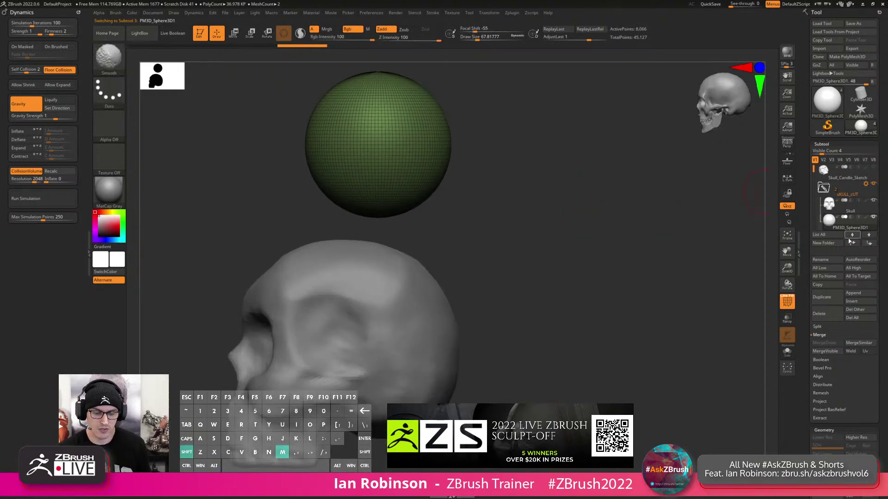
mouse_move(854, 221)
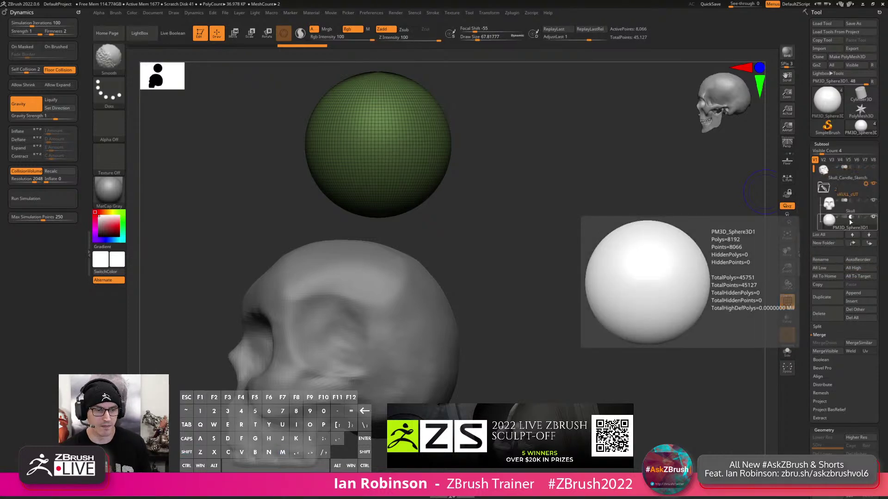
click(175, 35)
mouse_move(601, 242)
mouse_down()
mouse_move(596, 221)
mouse_move(607, 236)
mouse_move(589, 224)
mouse_move(612, 242)
mouse_move(574, 245)
mouse_up()
key(shift+f)
drag(629, 257, 632, 253)
Lower the subtractive sphere into the top of the skull and enlarge it to cut across the cranium.
key(w)
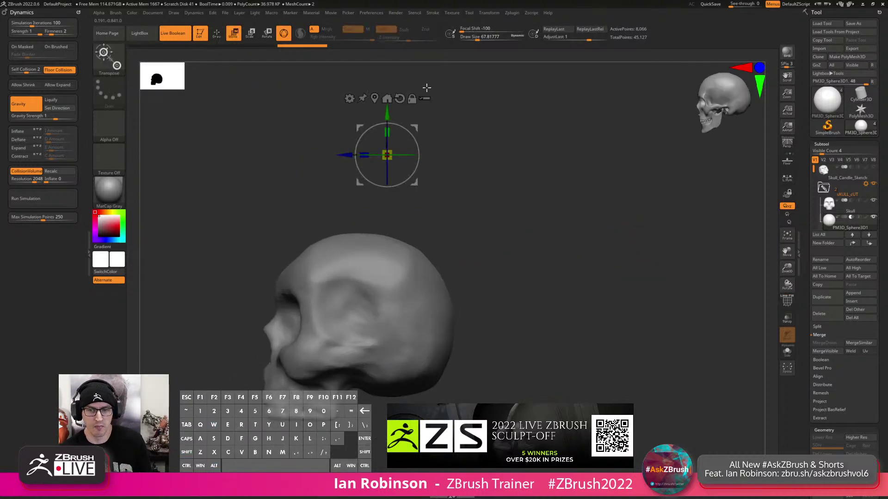
drag(566, 147, 565, 162)
drag(389, 113, 385, 160)
drag(536, 142, 551, 174)
alt+drag(551, 175, 575, 206)
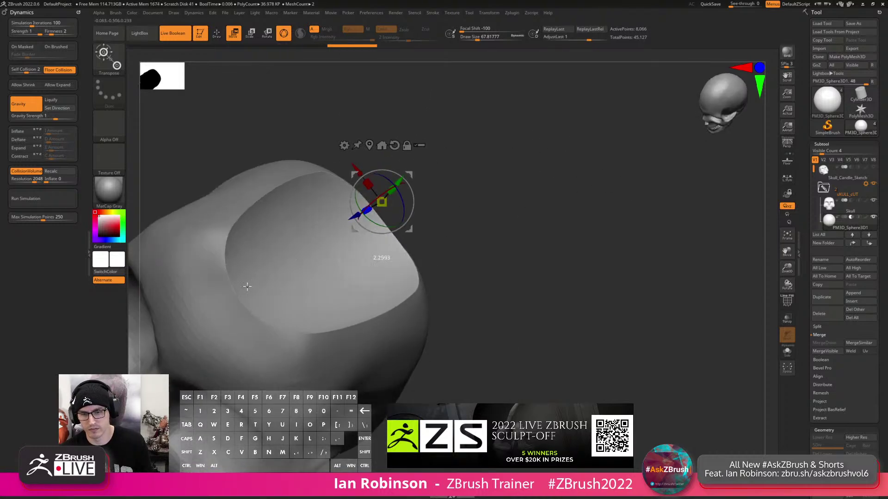
drag(517, 188, 551, 180)
drag(379, 174, 380, 180)
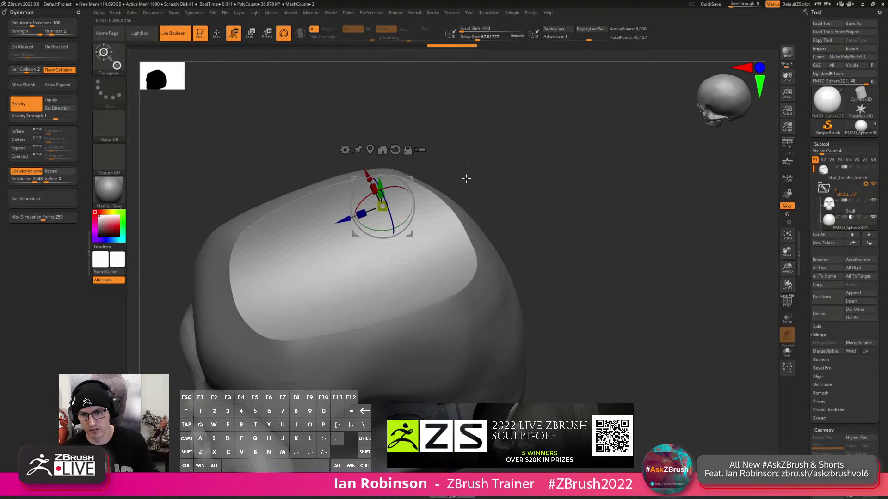
Stretch and reposition the subtractive sphere into an ellipsoid that carves a bowl-shaped opening in the cranium.
key(shift+f)
key(shift)
drag(372, 191, 352, 163)
key(shift+f)
drag(484, 236, 552, 127)
drag(553, 127, 551, 207)
drag(402, 169, 346, 155)
drag(376, 105, 360, 168)
mouse_move(316, 216)
mouse_down()
mouse_move(272, 233)
mouse_move(304, 216)
mouse_up()
drag(481, 152, 475, 180)
mouse_move(350, 178)
mouse_down()
mouse_move(470, 165)
mouse_move(476, 133)
mouse_move(515, 163)
mouse_move(330, 215)
mouse_move(321, 183)
mouse_up()
Fine-tune the cutting ellipsoid's size and placement so the opening leaves a rim around the skull's top.
key(q)
key(w)
drag(428, 149, 562, 147)
mouse_move(496, 157)
alt+mouse_down()
mouse_move(545, 168)
mouse_move(507, 185)
mouse_move(515, 188)
mouse_move(519, 166)
mouse_move(426, 224)
alt+mouse_up()
key(q)
key(w)
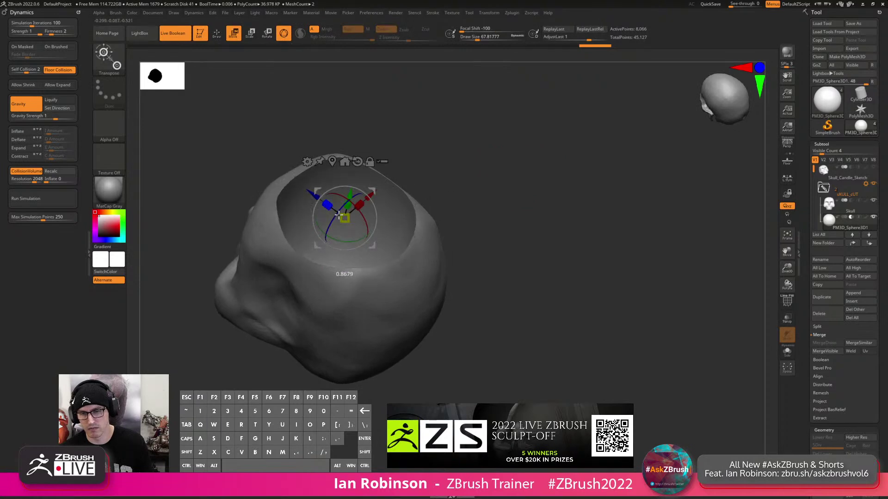
key(q)
mouse_move(545, 184)
mouse_down()
mouse_move(559, 237)
mouse_move(554, 215)
mouse_move(537, 206)
mouse_move(537, 188)
mouse_move(564, 154)
mouse_move(585, 184)
mouse_up()
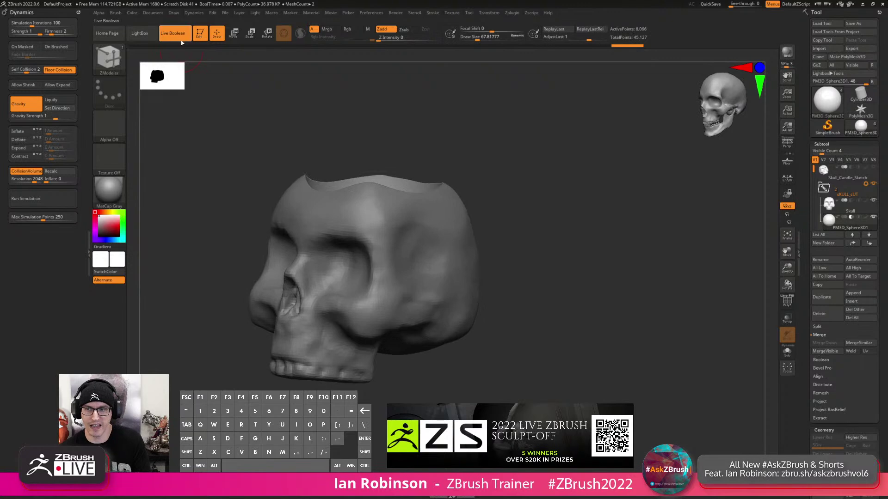
Collapse the sKULL_cUT folder, process it with Boolean With DSDiv and display the resulting skull's polyframe.
click(823, 187)
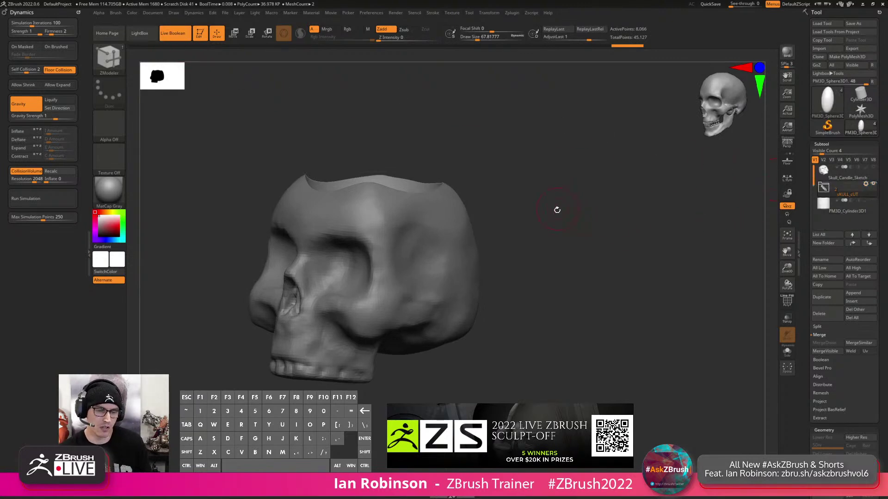
click(866, 184)
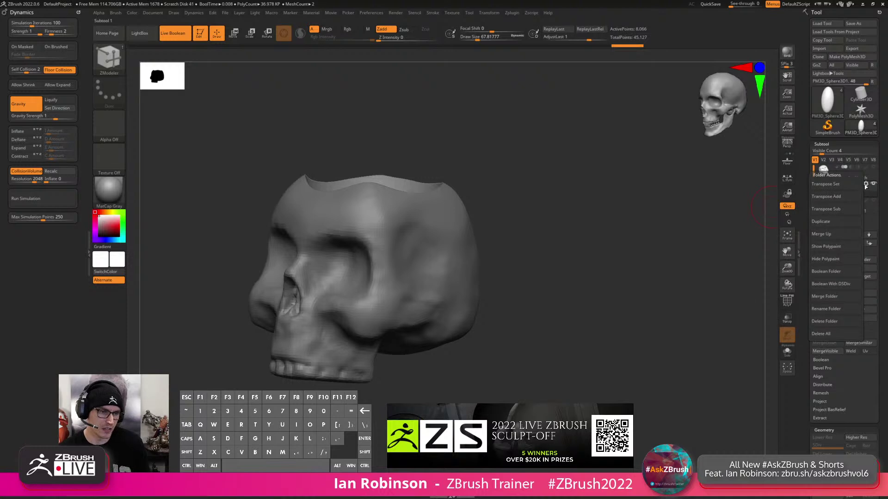
click(840, 284)
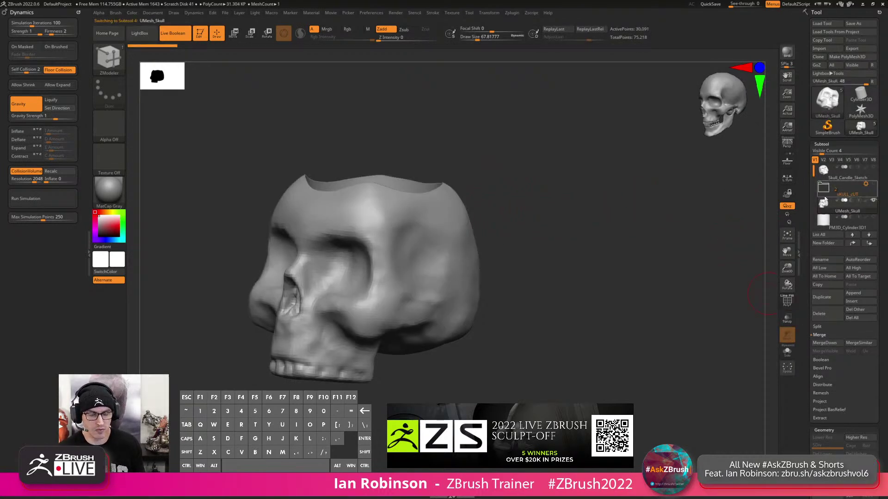
drag(637, 290, 626, 307)
key(shift+f)
drag(609, 272, 689, 325)
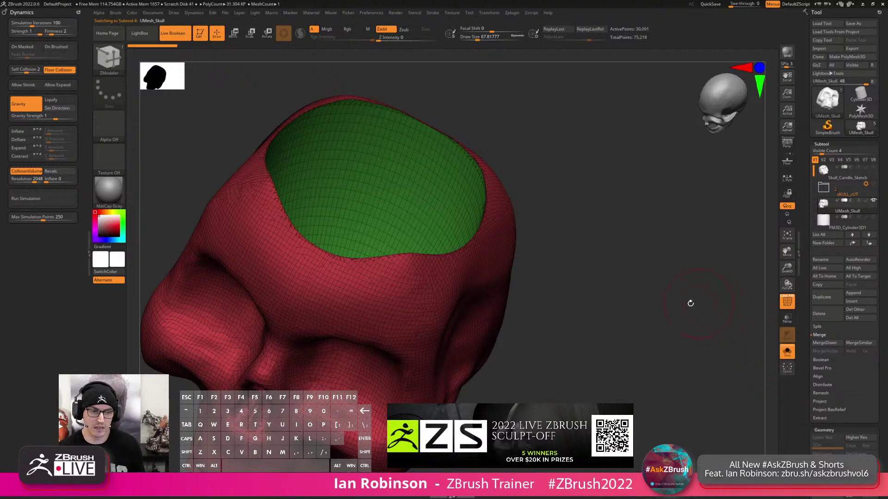
drag(766, 356, 633, 304)
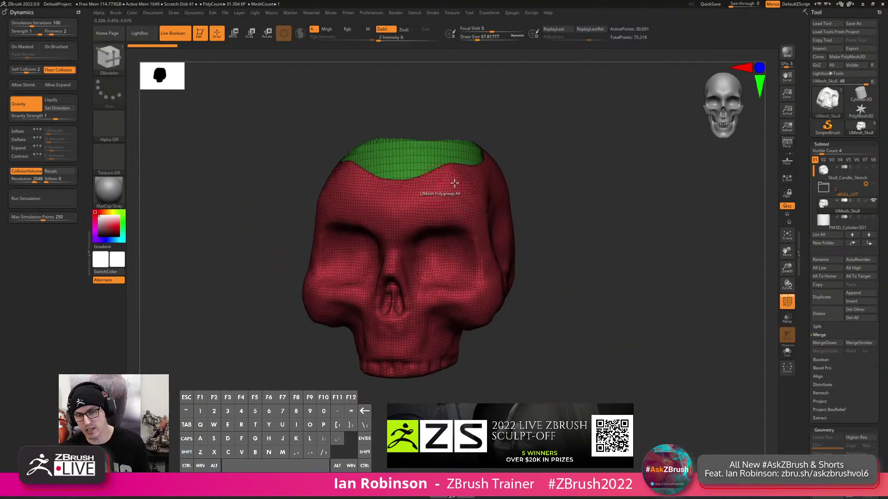
Delete the processed UMesh_Skull subtool, then reopen the sKULL_cUT folder and show its skull and cutting sphere again.
drag(538, 148, 531, 178)
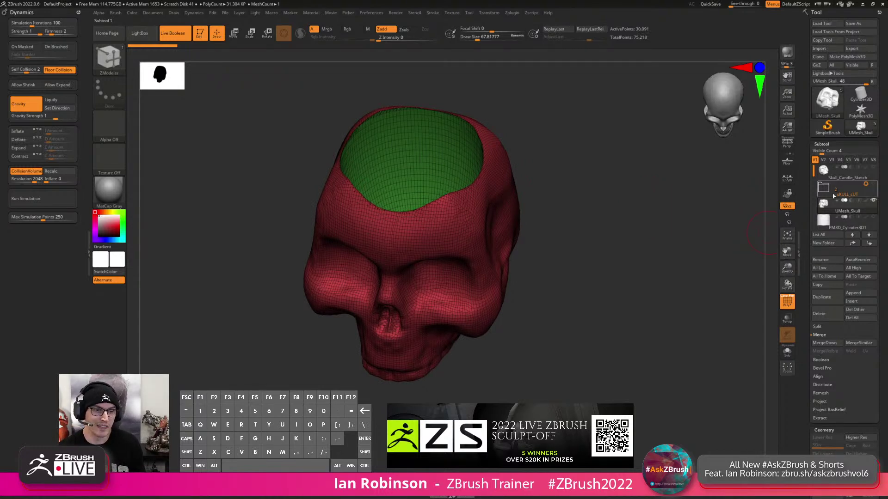
click(822, 318)
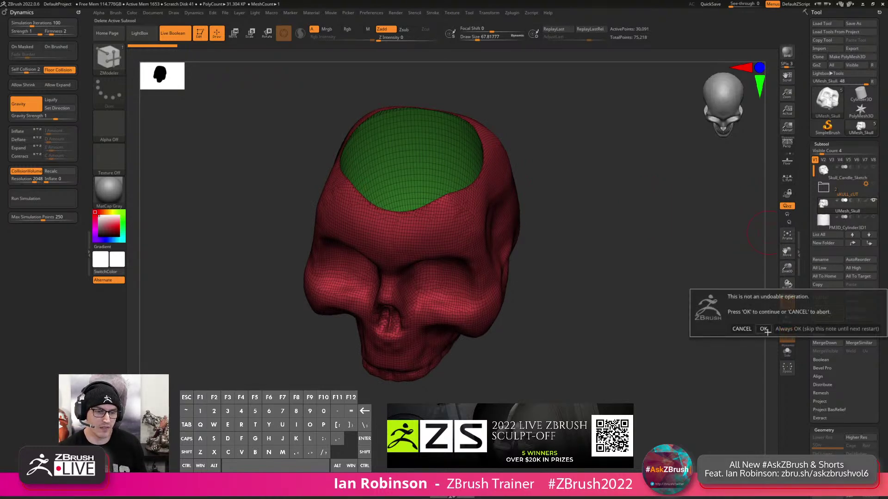
click(764, 329)
click(824, 188)
click(874, 185)
alt+drag(652, 277, 640, 259)
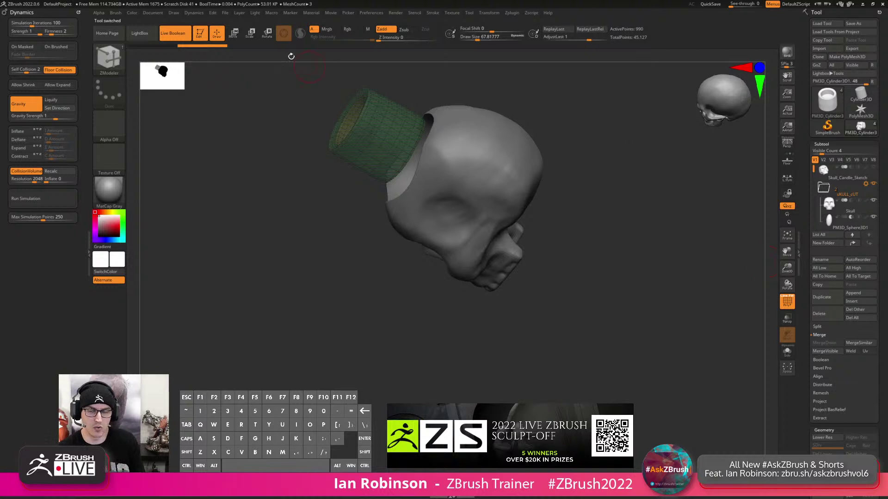
Turn Live Boolean off to view the cutting sphere alone against the skull, then re-enable it to preview the carved opening.
click(175, 36)
drag(633, 185, 670, 194)
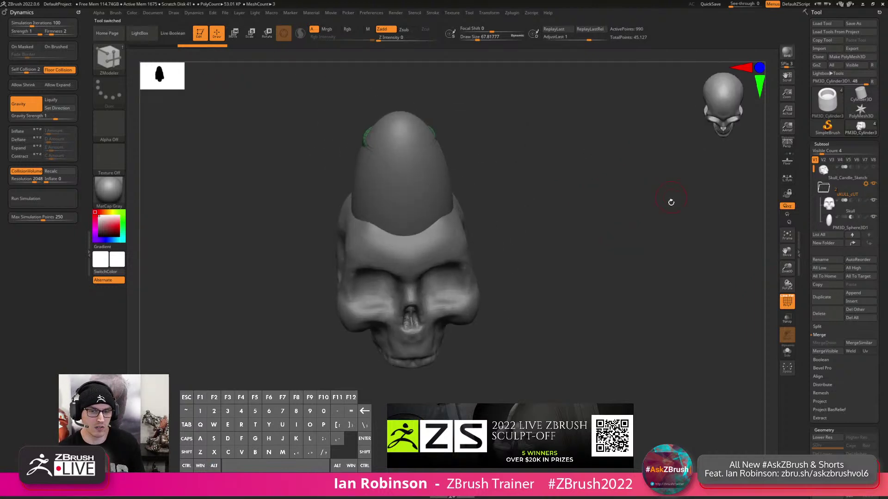
key(w)
key(alt)
alt+click(393, 197)
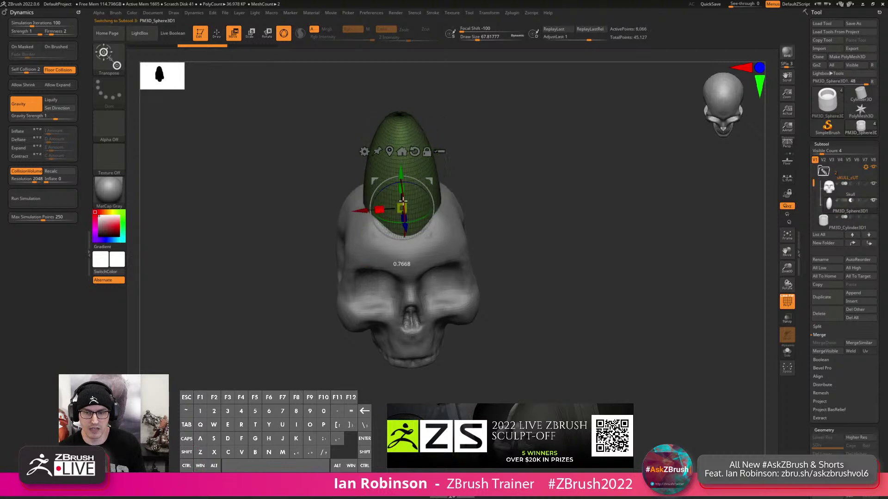
key(q)
drag(611, 231, 630, 238)
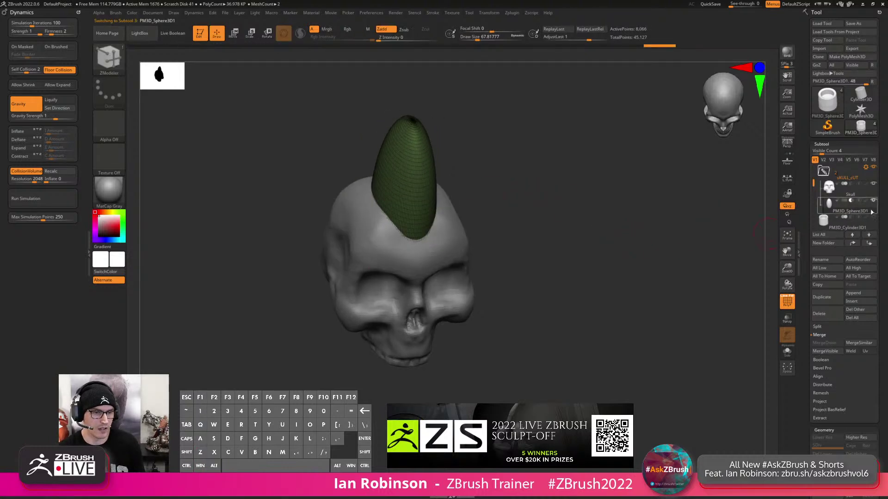
click(184, 36)
drag(576, 178, 598, 206)
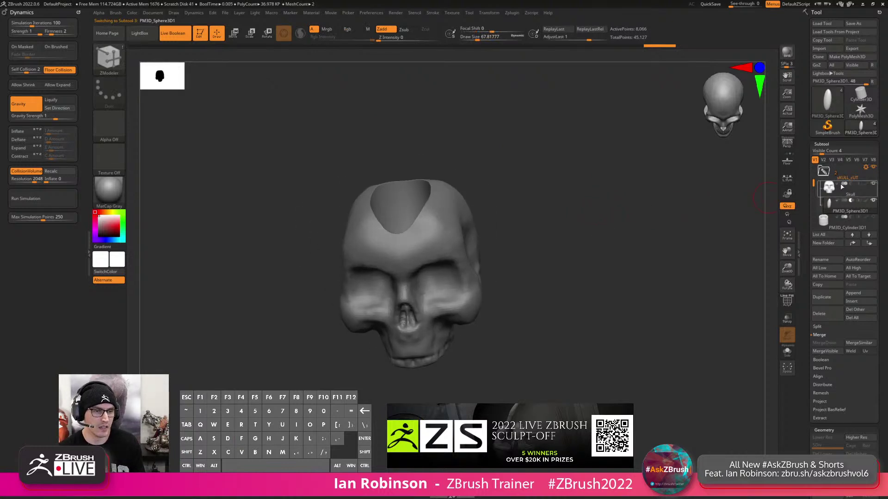
drag(653, 238, 636, 246)
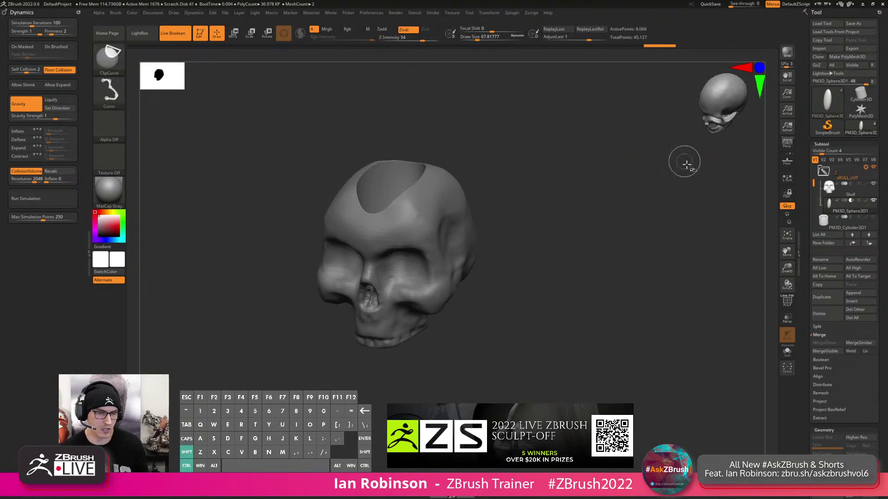
Duplicate the cutting sphere inside the sKULL_cUT folder, turn the copy horizontal and set it to subtract.
key(ctrl+shift+d)
key(w)
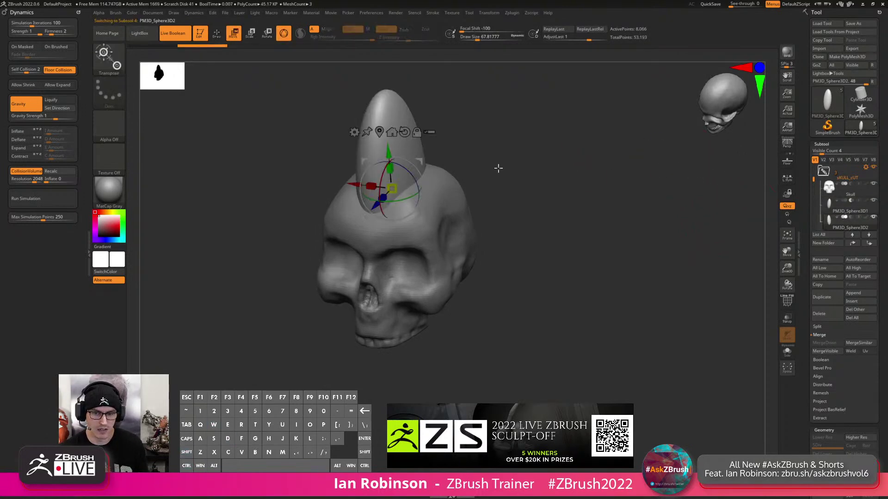
shift+drag(496, 169, 483, 172)
mouse_move(416, 168)
shift+mouse_down()
mouse_move(429, 175)
mouse_move(426, 227)
mouse_move(391, 169)
mouse_move(391, 188)
shift+mouse_up()
key(q)
drag(531, 155, 615, 190)
mouse_move(849, 226)
drag(605, 242, 559, 212)
Rotate, widen and flatten the duplicated sphere into a thin disc that slices horizontally through the skull at the eye sockets.
key(w)
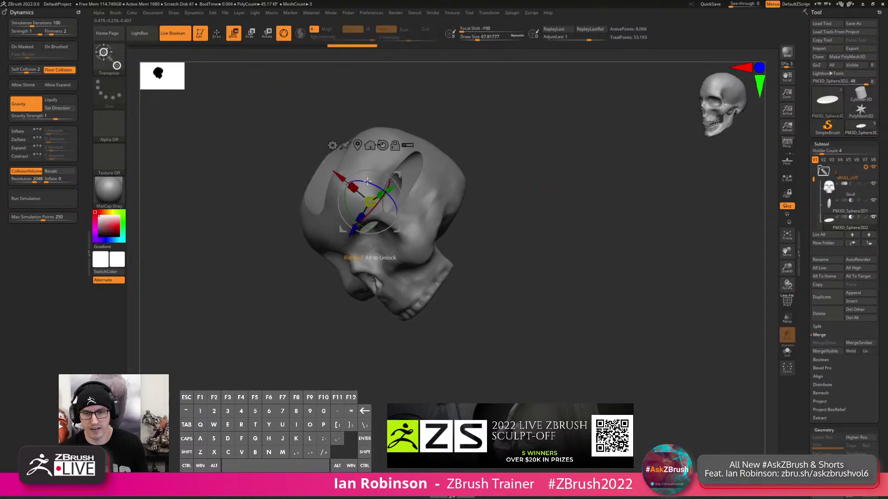
drag(351, 192, 343, 185)
key(q)
drag(499, 162, 537, 141)
key(w)
drag(378, 207, 438, 201)
drag(366, 187, 446, 337)
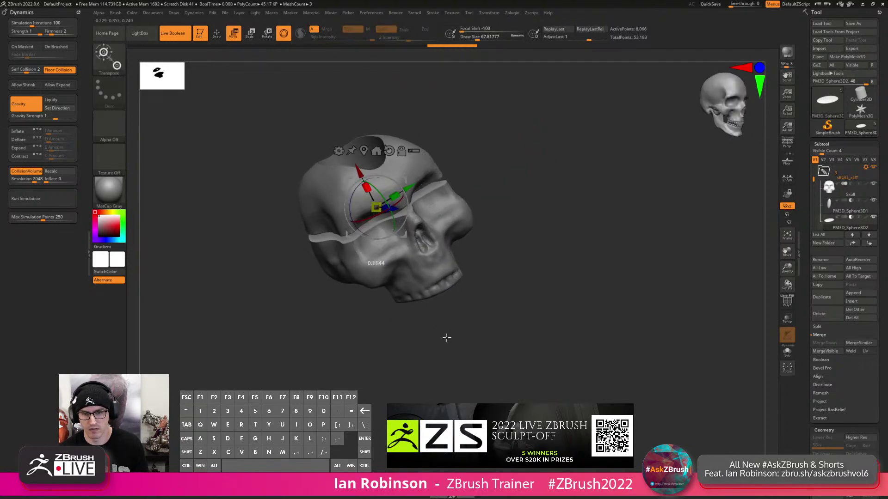
key(q)
mouse_move(624, 278)
mouse_down()
mouse_move(573, 289)
mouse_move(599, 240)
mouse_up()
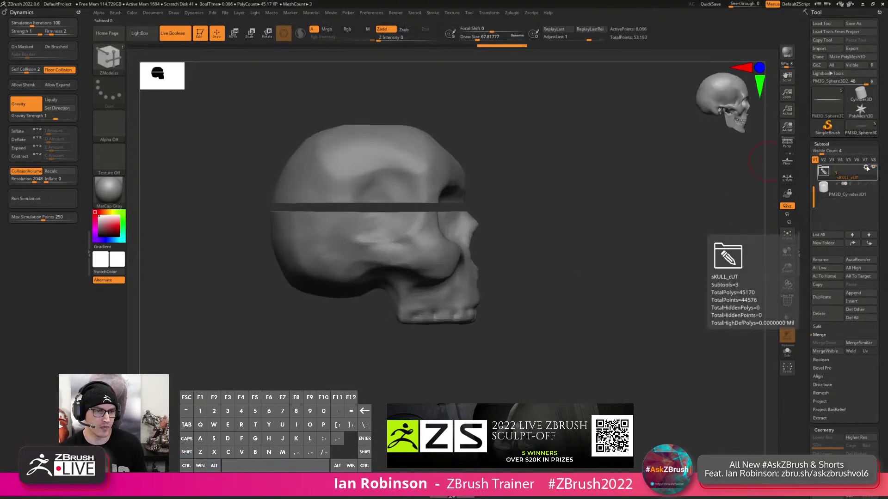
Process the sKULL_cUT folder's Boolean into a new mesh and inspect the sliced skull from several angles.
click(824, 171)
click(831, 257)
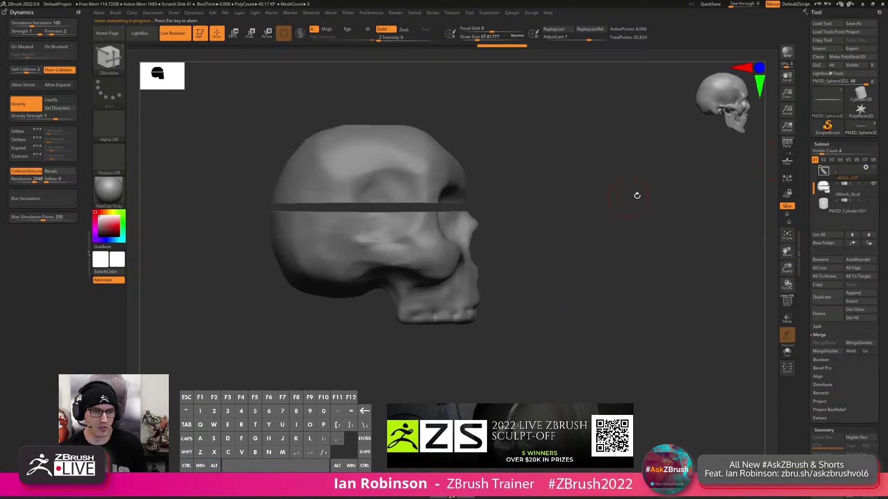
shift+drag(654, 232, 529, 138)
mouse_move(521, 103)
ctrl+alt+shift+mouse_down()
mouse_move(254, 208)
mouse_move(587, 190)
mouse_move(573, 241)
mouse_move(585, 179)
mouse_move(609, 180)
mouse_move(617, 235)
mouse_move(755, 243)
ctrl+alt+shift+mouse_up()
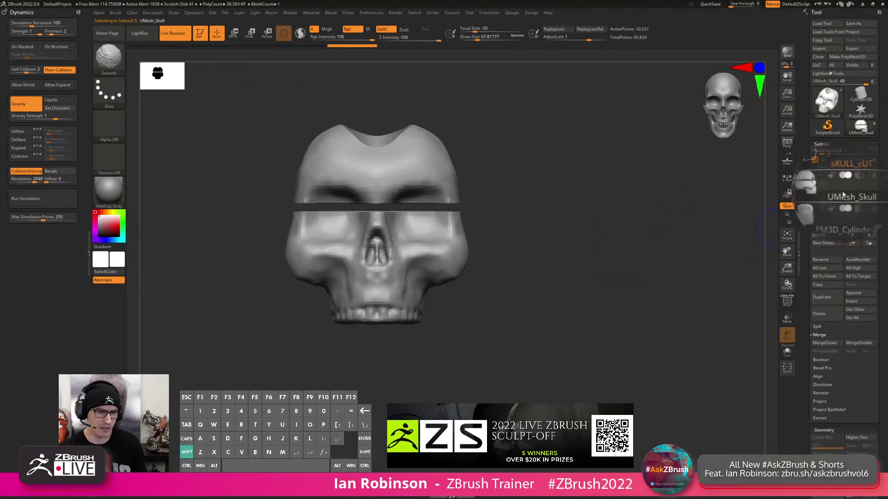
mouse_move(826, 205)
drag(659, 218, 638, 221)
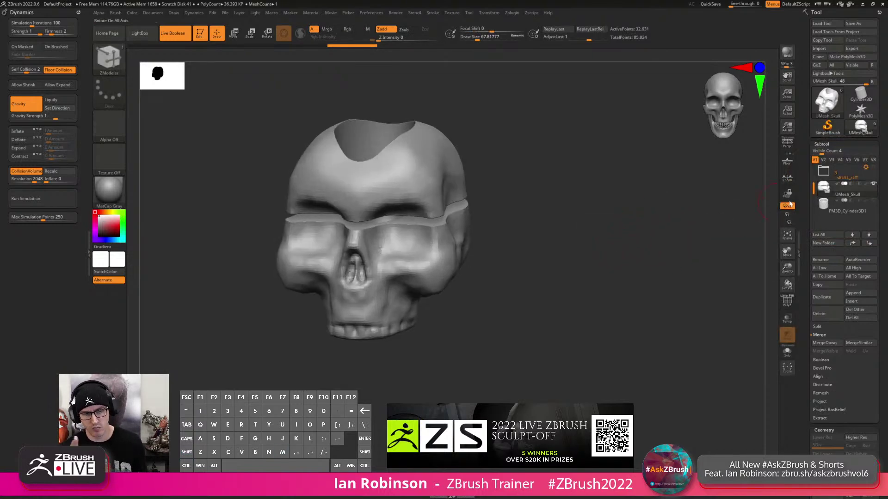
click(824, 177)
click(828, 172)
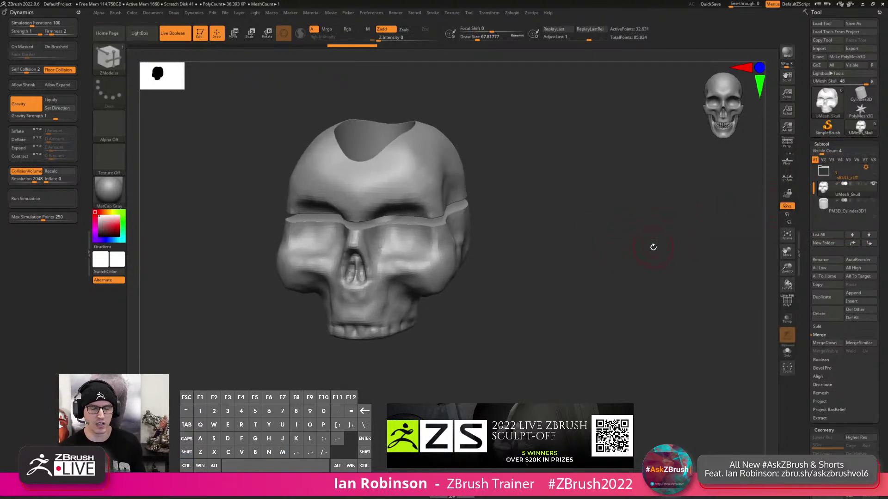
drag(656, 232, 520, 252)
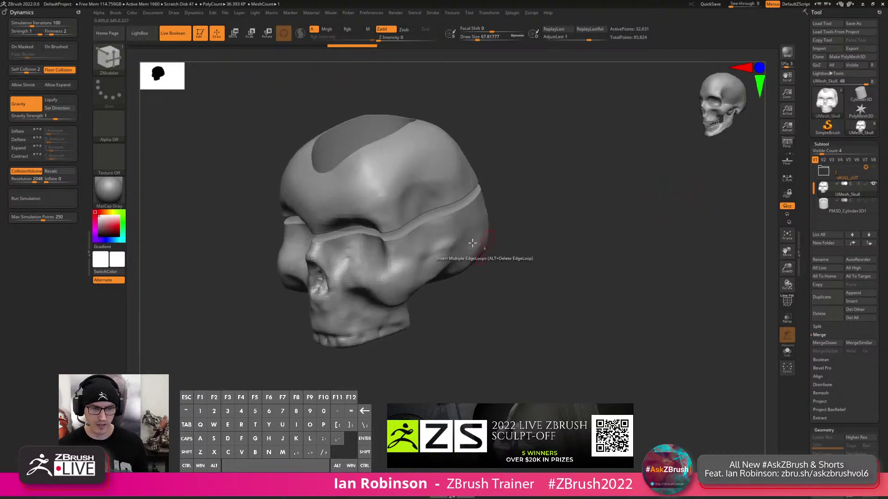
Turn on Solo mode, delete the sliced UMesh_Skull subtool and switch Live Boolean off.
click(791, 354)
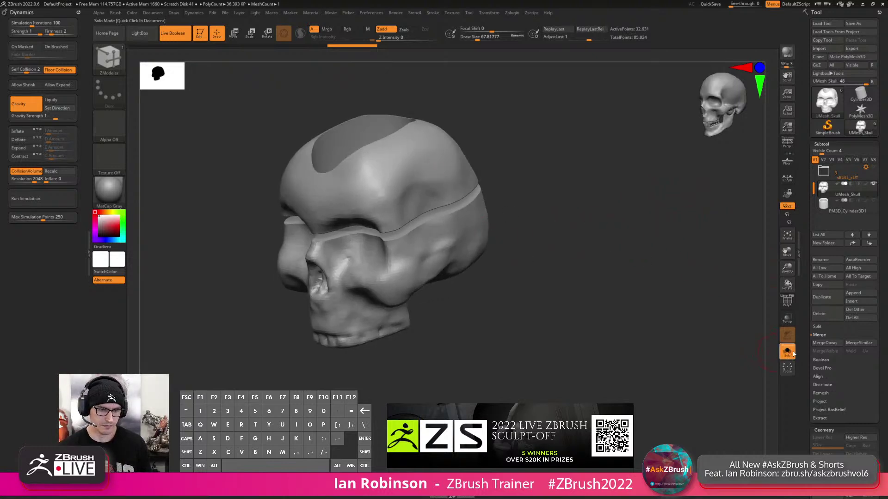
click(820, 319)
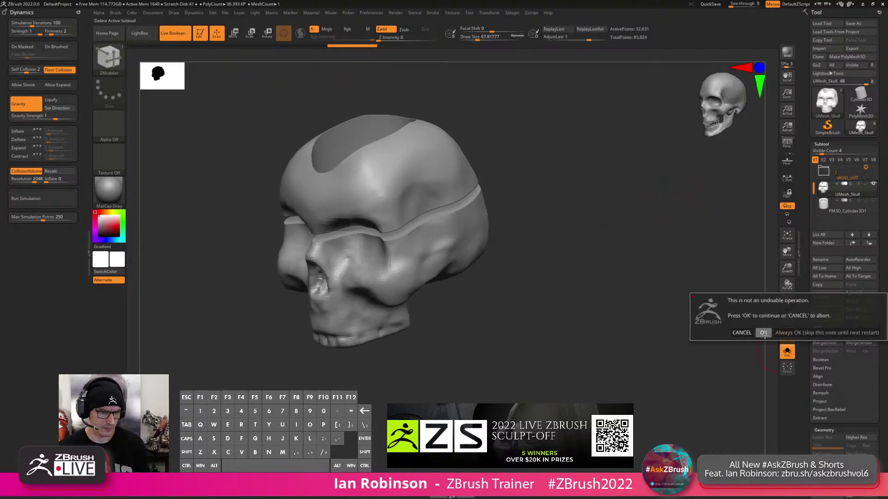
click(762, 333)
alt+drag(616, 219, 584, 327)
click(175, 34)
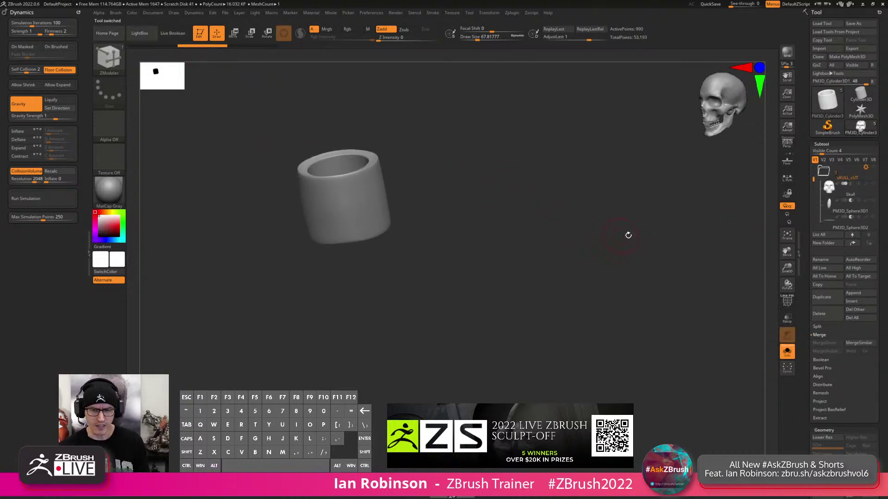
shift+drag(616, 235, 765, 219)
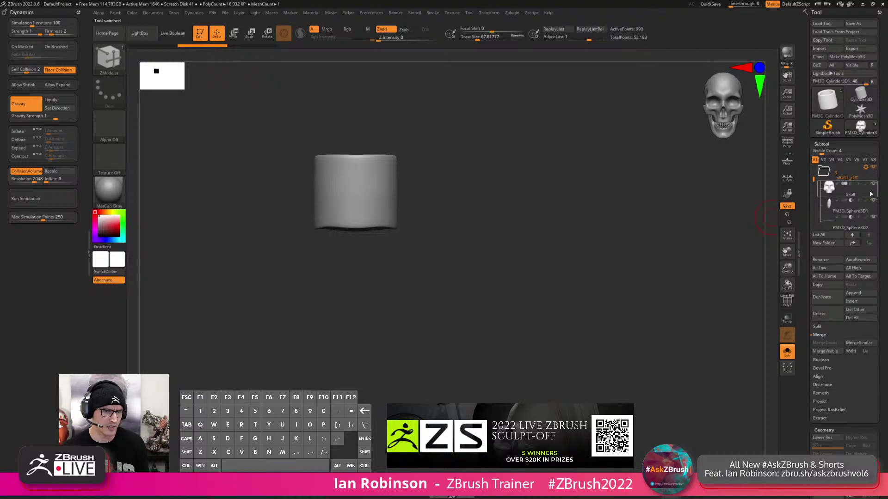
Move the Skull subtool out of the sKULL_cUT folder so it sits above the folder in the subtool list.
click(868, 207)
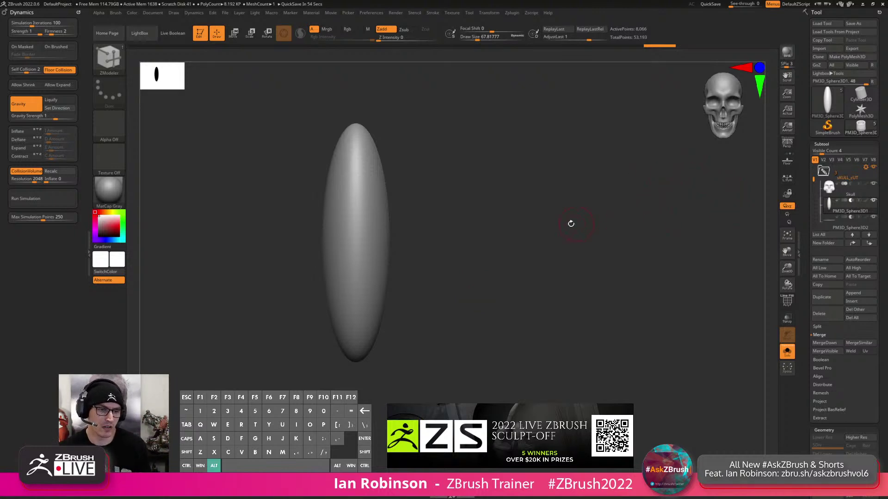
alt+drag(581, 222, 592, 240)
drag(813, 179, 813, 179)
click(824, 172)
click(824, 172)
click(825, 173)
click(853, 244)
click(822, 210)
alt+drag(709, 227, 715, 246)
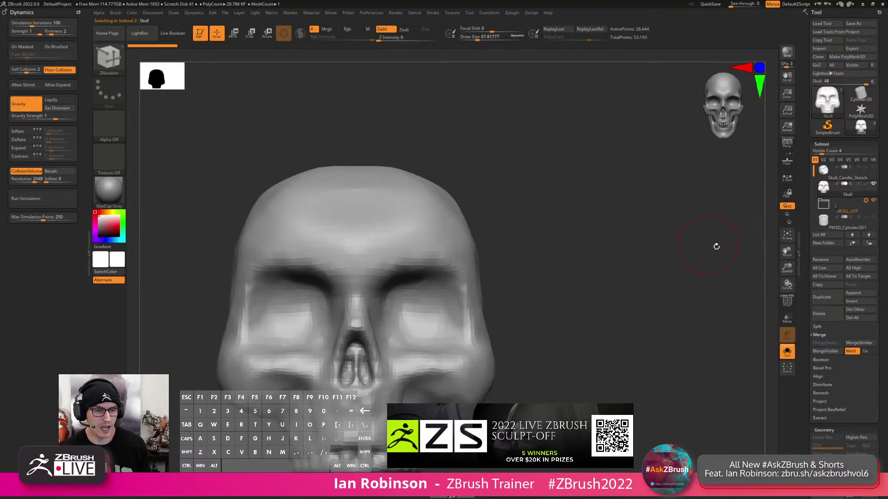
Delete the sKULL_cUT folder with its cutting spheres and turn off Solo mode to show the skull and cylinder together.
click(865, 200)
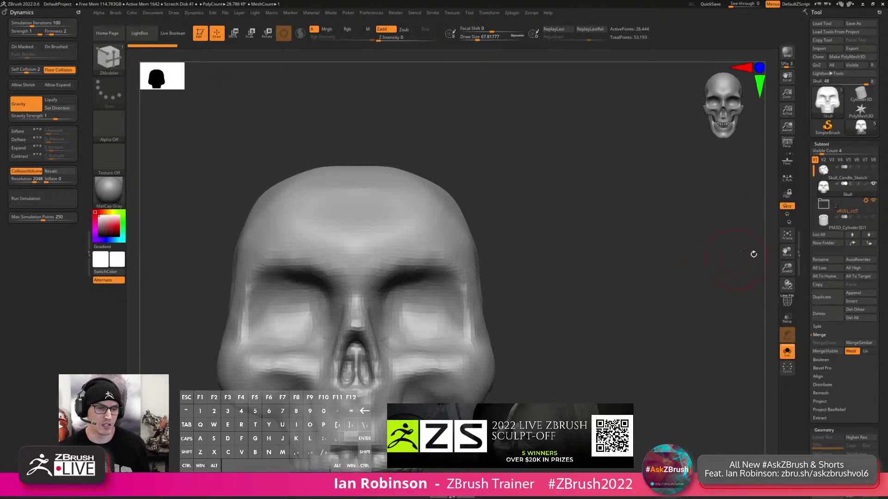
alt+drag(689, 244, 633, 225)
click(824, 204)
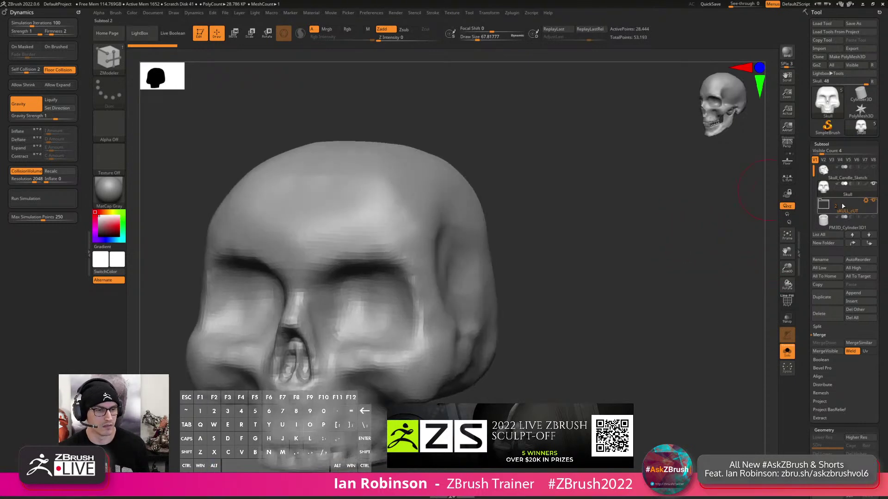
click(822, 313)
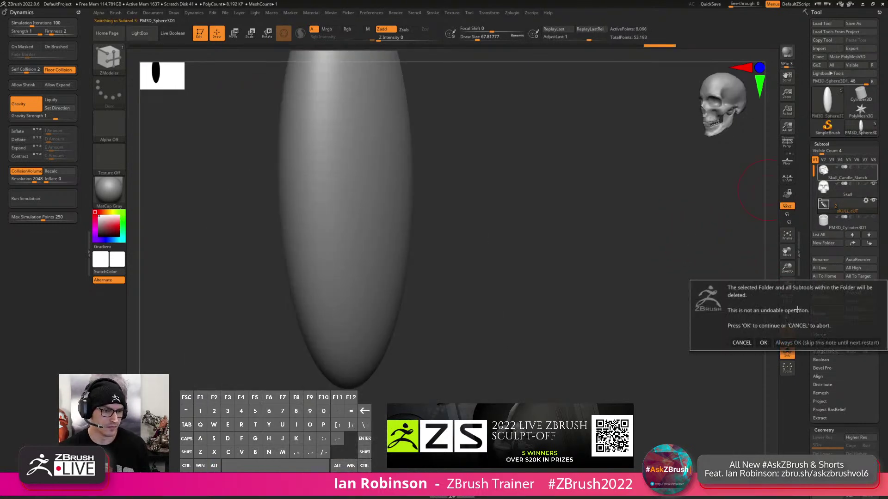
click(763, 342)
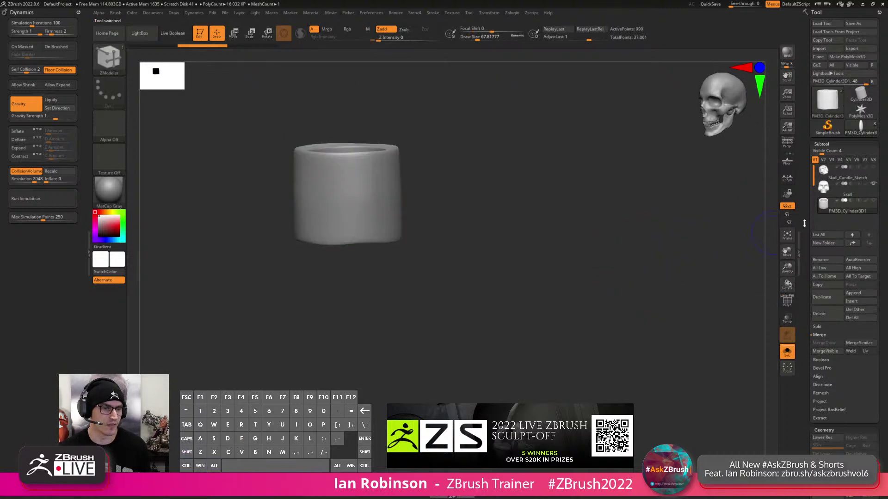
alt+drag(612, 247, 618, 253)
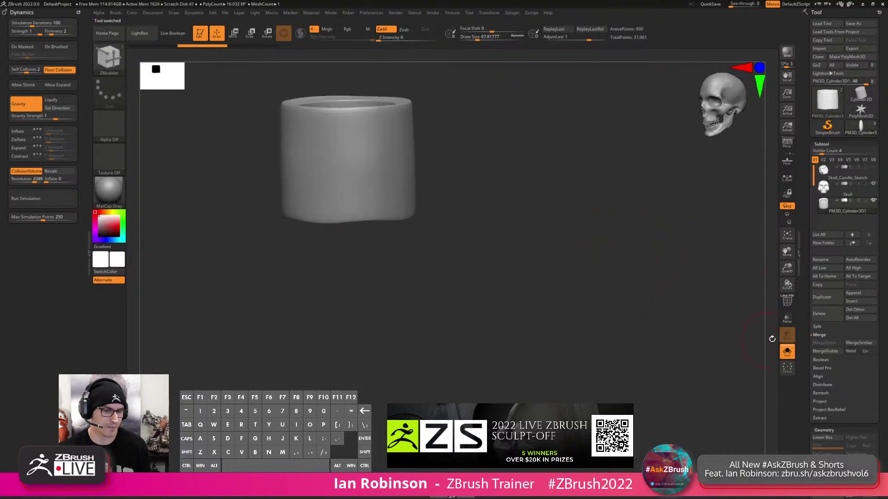
click(787, 351)
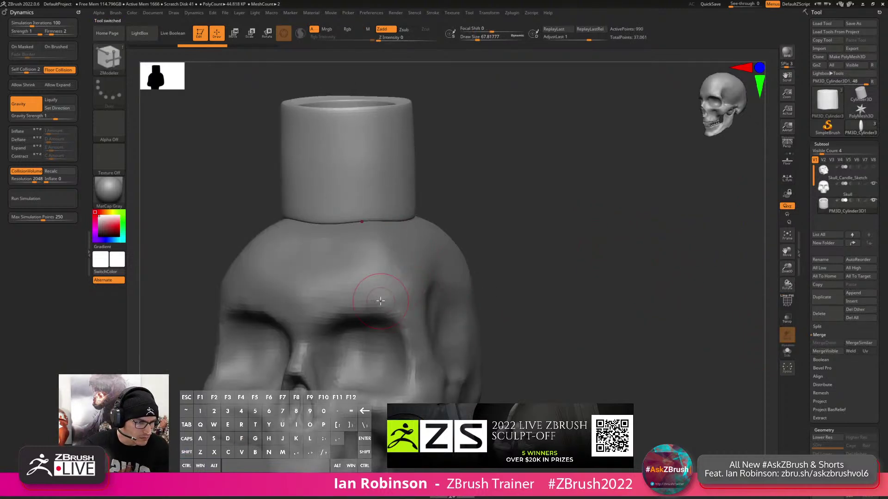
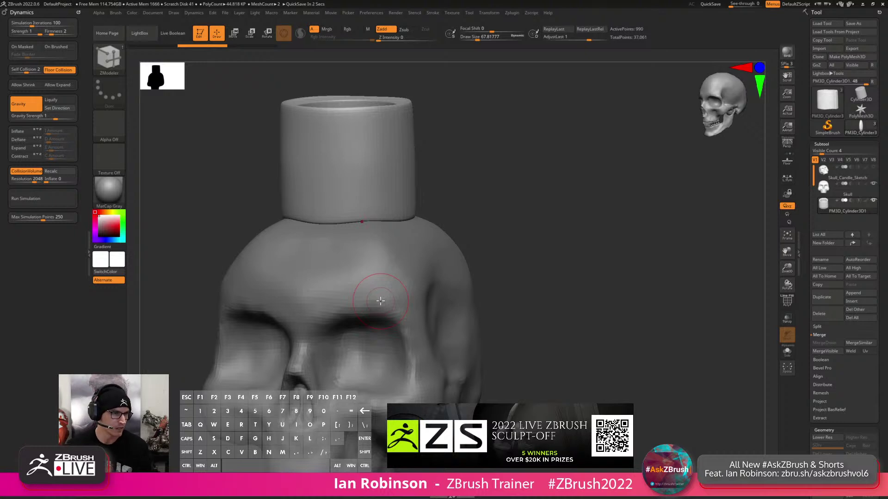
Examine the cylinder seated on the skull from several angles and display its polyframe.
mouse_move(624, 200)
mouse_down()
mouse_move(628, 180)
mouse_move(603, 213)
mouse_move(604, 203)
mouse_up()
key(shift+f)
key(shift+f)
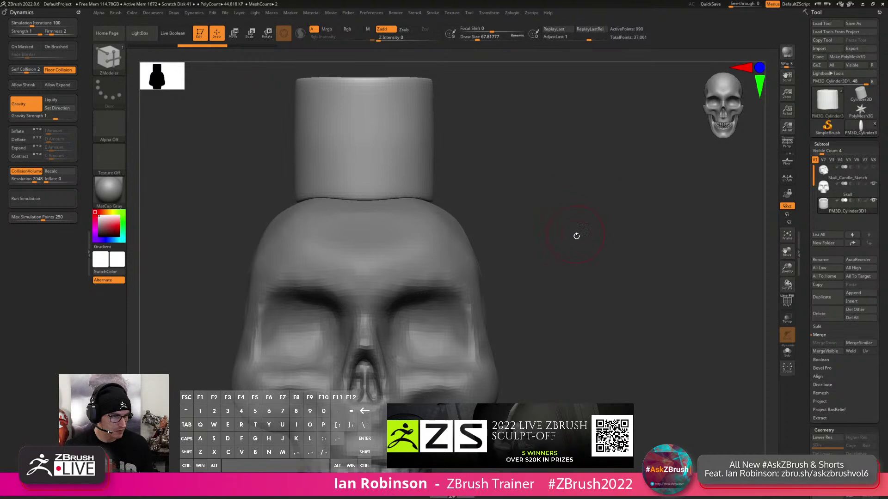
mouse_move(588, 230)
mouse_down()
mouse_move(606, 204)
mouse_move(595, 238)
mouse_move(565, 203)
mouse_move(563, 222)
mouse_up()
key(shift+f)
key(shift+f)
key(shift+f)
key(shift+f)
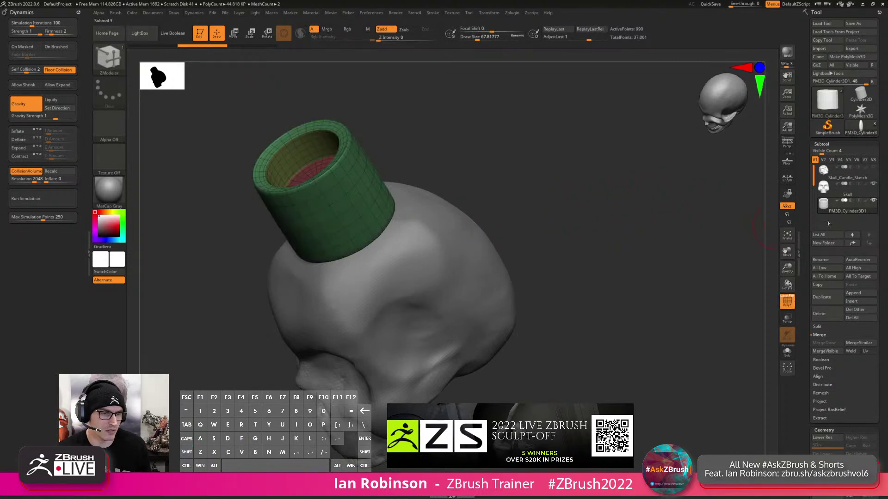
Rename the hollow cylinder subtool as Candle.
click(828, 259)
text(Candle)
key(Return)
alt+drag(548, 240, 637, 225)
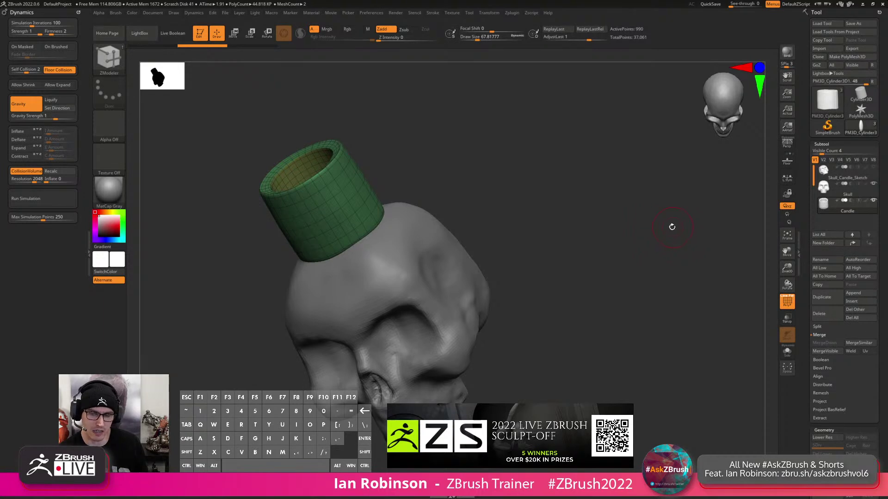
Apply Dynamic Subdiv to the Candle subtool to convert its smoothing into real subdivision levels.
click(824, 144)
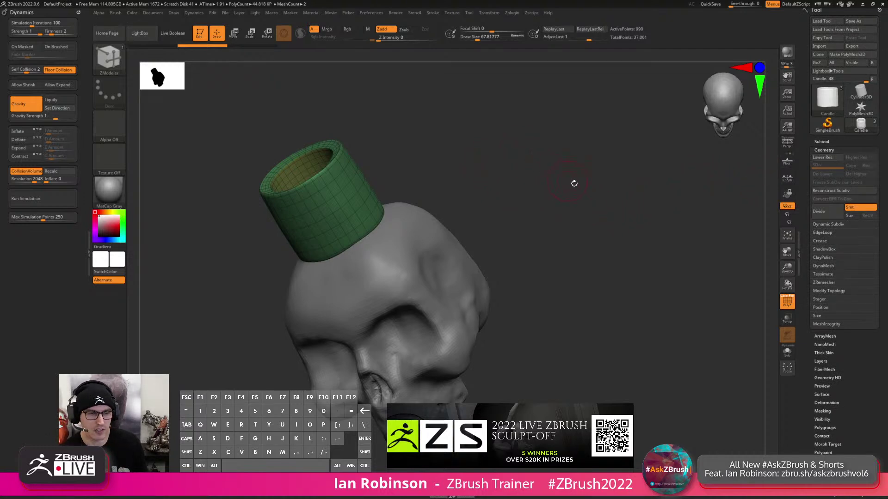
click(824, 226)
click(852, 233)
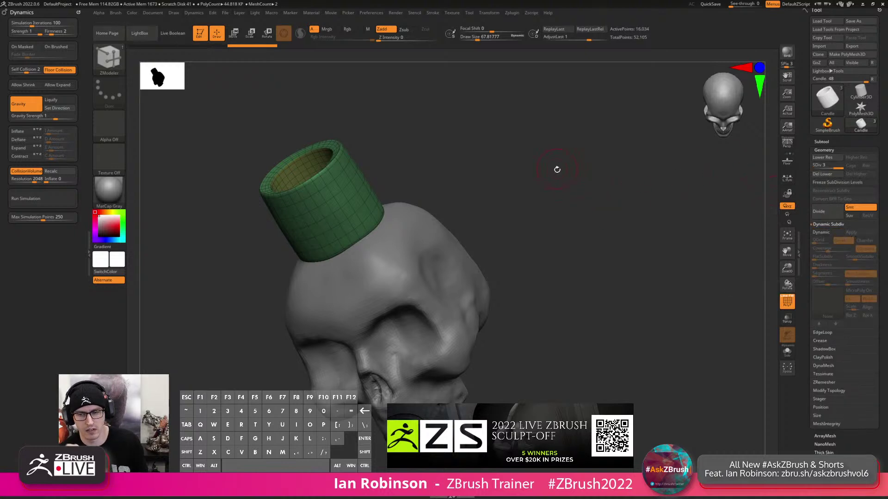
Delete the lower subdivision levels of the Candle subtool.
drag(558, 168, 684, 163)
click(825, 174)
key(shift+f)
key(shift+f)
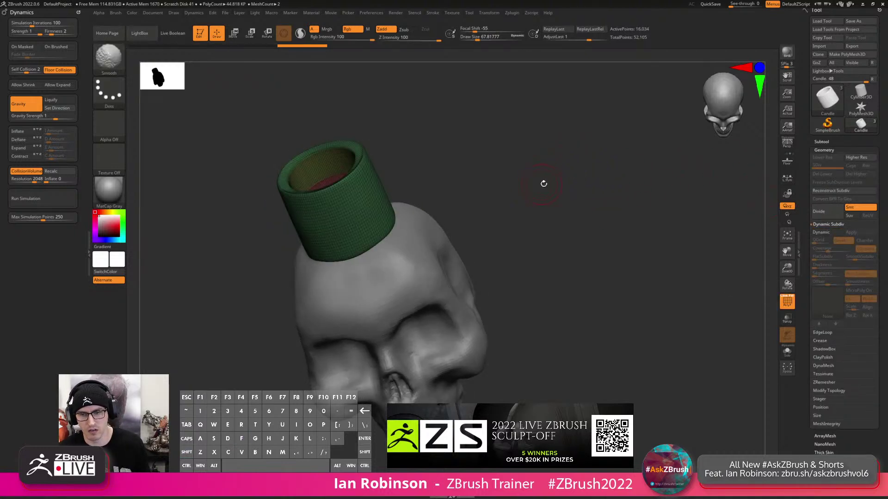
Choose the SnakeHook brush for sculpting the candle and dismiss its SculptrisPro note.
drag(539, 184, 565, 176)
key(s)
alt+drag(503, 162, 551, 185)
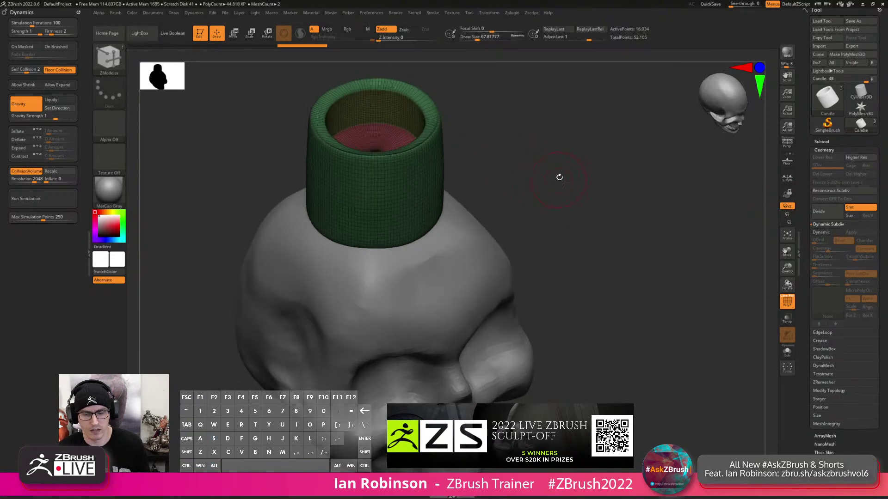
key(b)
key(s)
key(h)
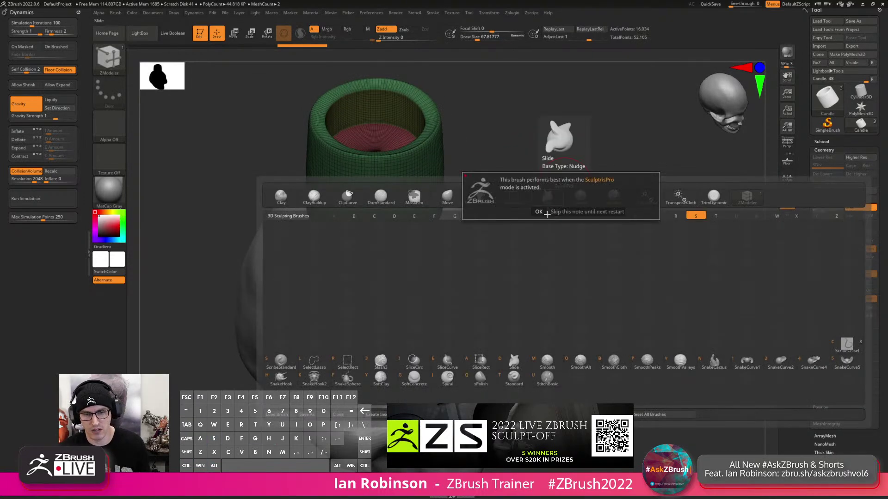
click(544, 212)
key(b)
key(Escape)
drag(522, 144, 498, 167)
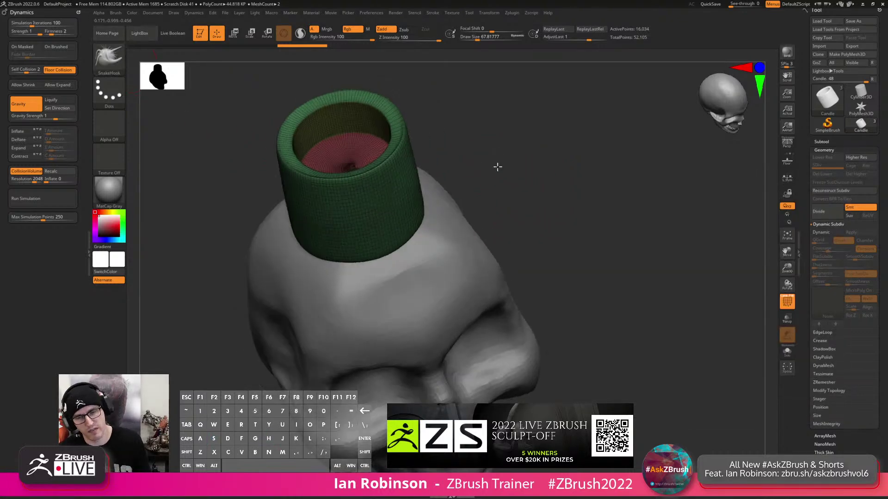
mouse_move(291, 162)
shift+mouse_down()
mouse_move(312, 92)
mouse_move(385, 104)
shift+mouse_up()
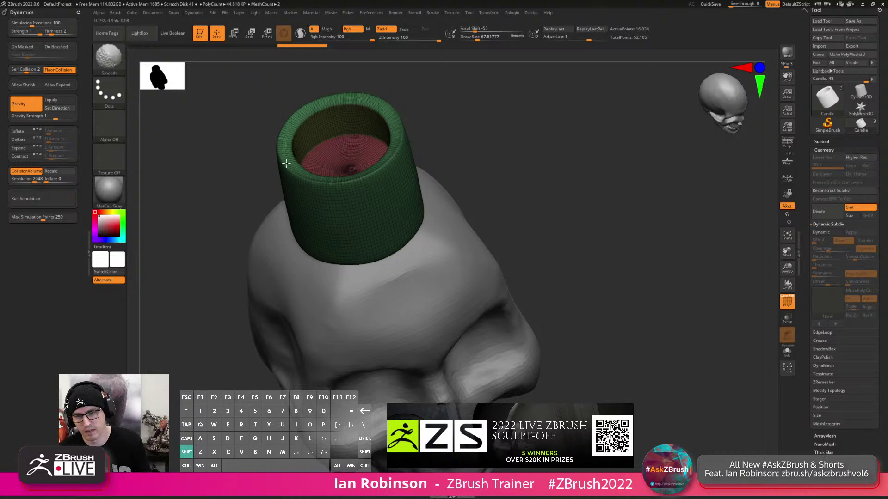
DynaMesh the Candle at resolution 328, sampling the polygon size from the candle's inner floor.
click(831, 150)
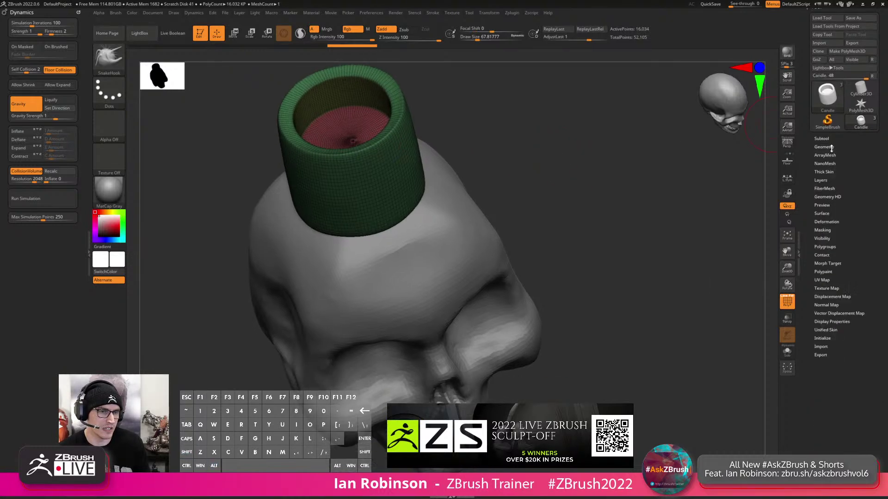
click(831, 149)
scroll(826, 212, down, 3)
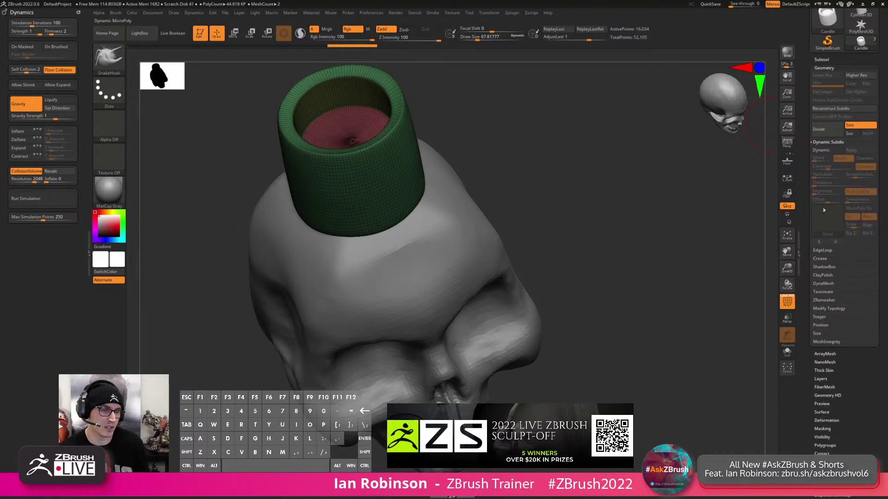
click(827, 144)
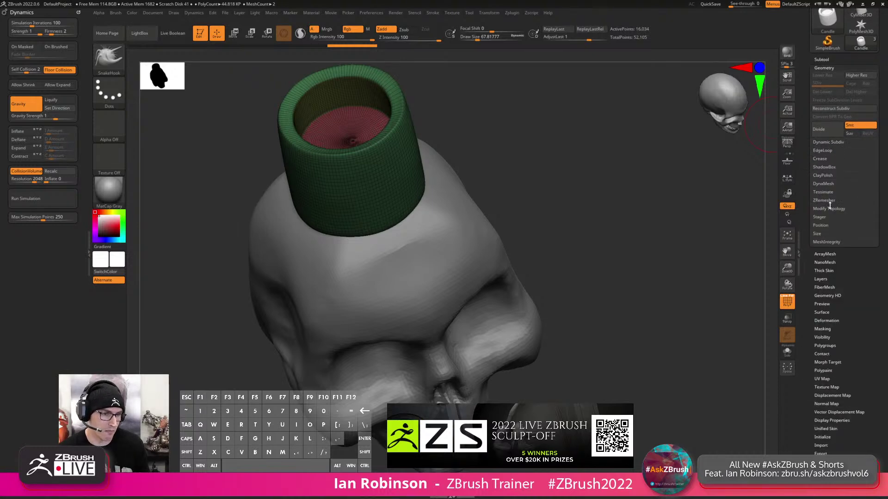
click(825, 183)
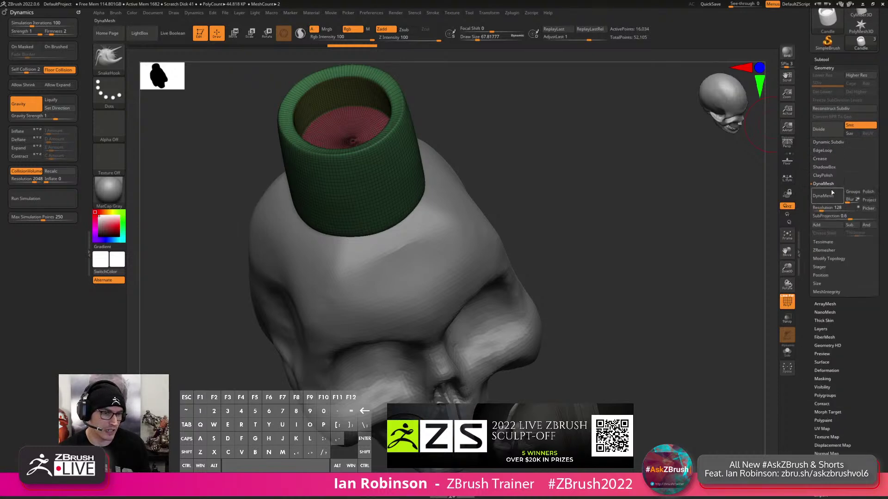
click(867, 208)
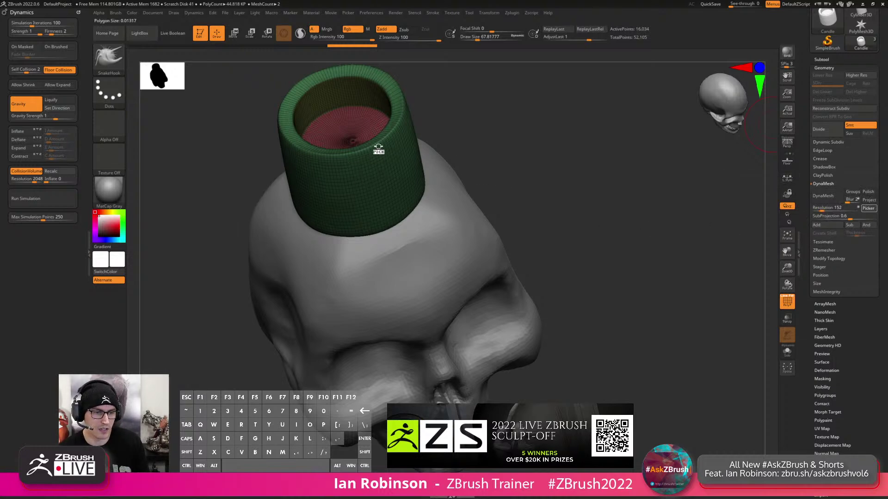
click(351, 145)
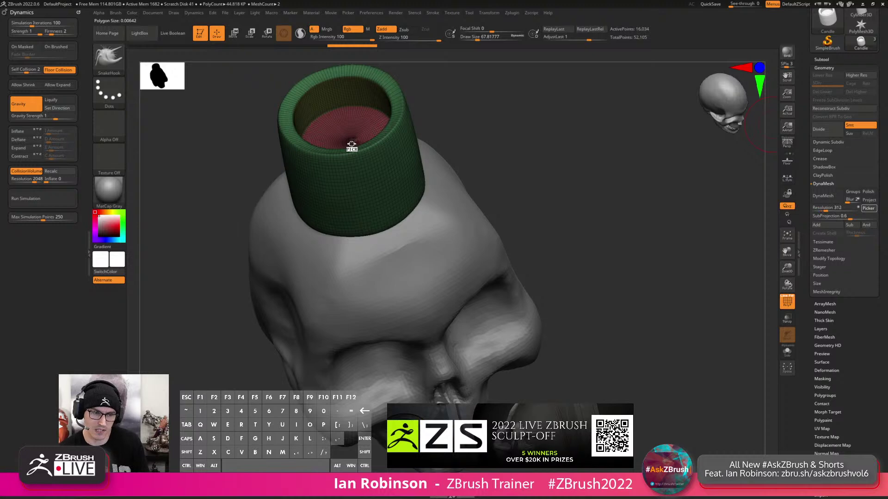
click(350, 147)
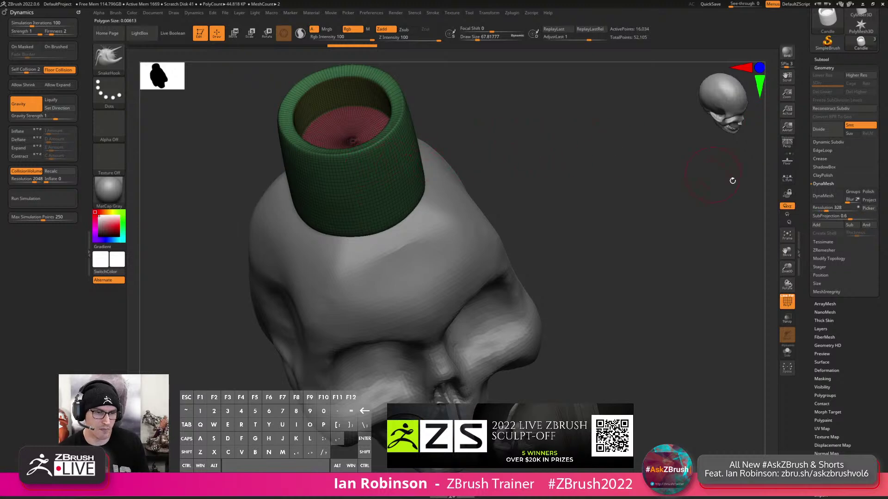
click(835, 203)
Set the SnakeHook brush to Rgb off with a draw size of about 56 and hide the polyframe.
mouse_move(504, 142)
mouse_down()
mouse_move(513, 129)
mouse_move(542, 145)
mouse_move(544, 133)
mouse_up()
key(s)
click(527, 142)
key(s)
click(546, 145)
drag(544, 133, 528, 128)
key(s)
click(445, 163)
key(space)
click(482, 211)
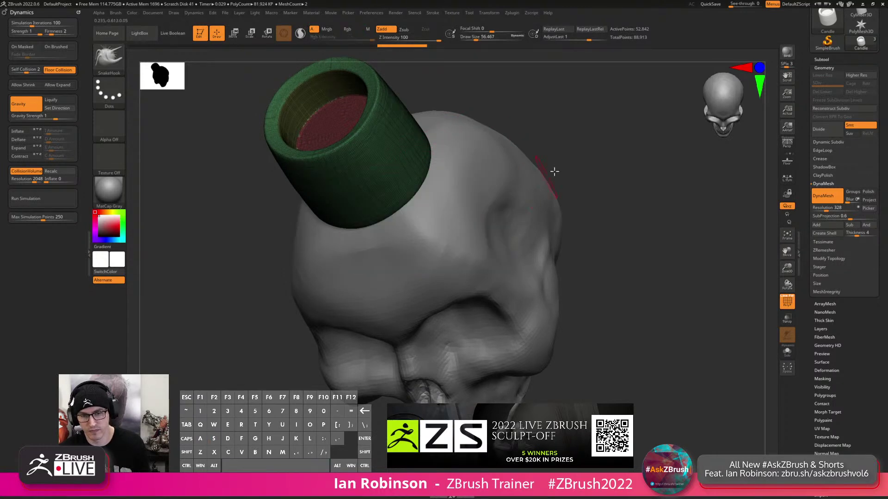
alt+drag(526, 121, 523, 133)
key(shift+f)
right_drag(458, 190, 453, 172)
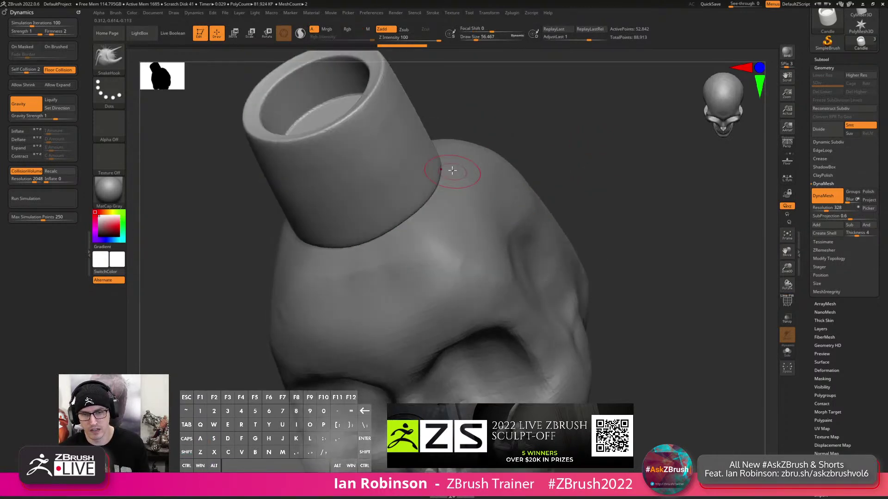
Try pulling long drips from the candle's lower edge across the skull with a SnakeHook draw size of about 71.
key(s)
click(442, 185)
mouse_move(432, 182)
mouse_down()
mouse_move(454, 181)
mouse_move(499, 214)
mouse_move(516, 245)
mouse_move(510, 258)
mouse_up()
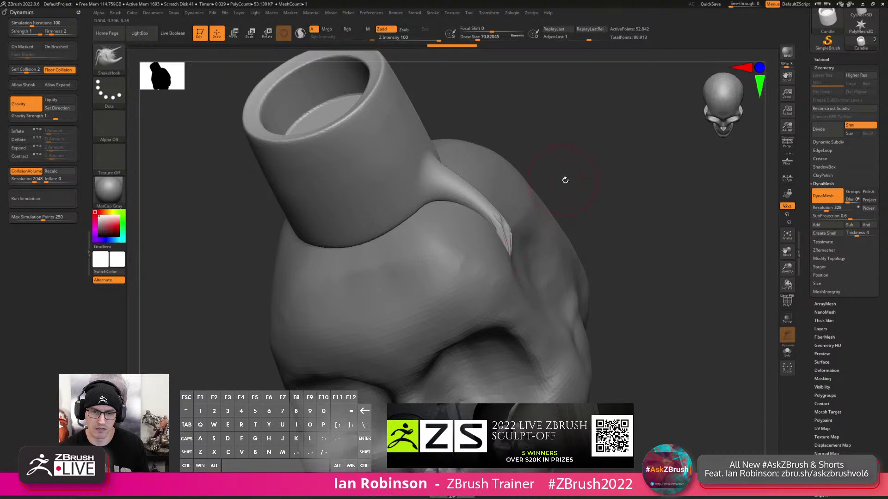
drag(561, 180, 568, 167)
key(ctrl+z)
mouse_move(433, 182)
alt+mouse_down()
mouse_move(462, 194)
mouse_move(500, 238)
alt+mouse_up()
mouse_move(499, 238)
right_down()
mouse_move(451, 222)
mouse_move(442, 196)
mouse_move(455, 213)
right_up()
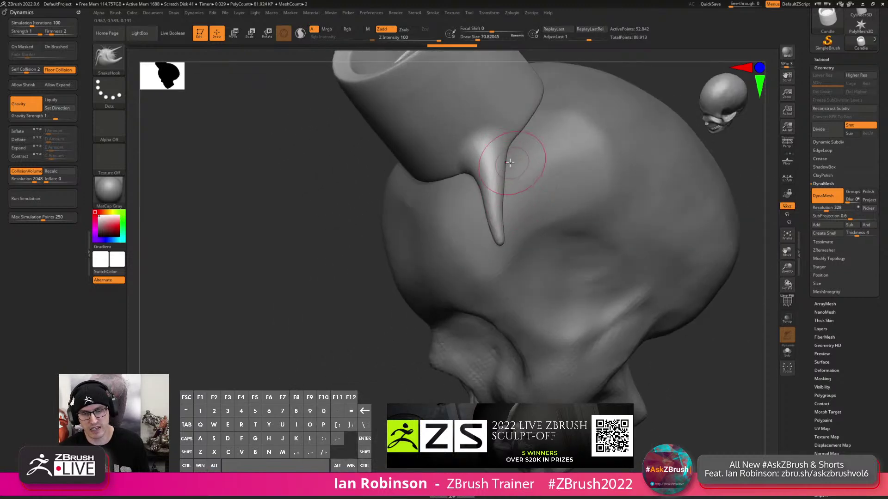
key(ctrl+z)
Pull the front of the candle's lower edge outward over the skull with a draw size of about 192.
key(s)
drag(505, 158, 510, 157)
right_drag(510, 156, 532, 170)
key(s)
drag(500, 149, 505, 149)
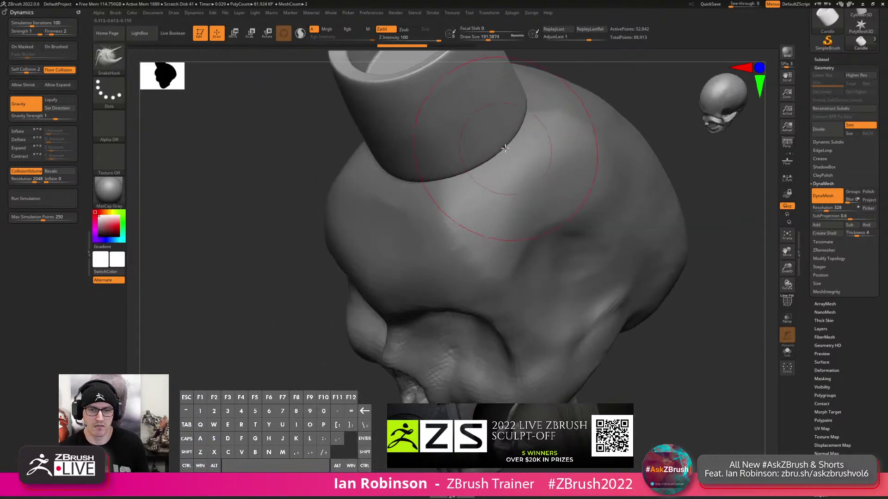
right_drag(507, 149, 450, 180)
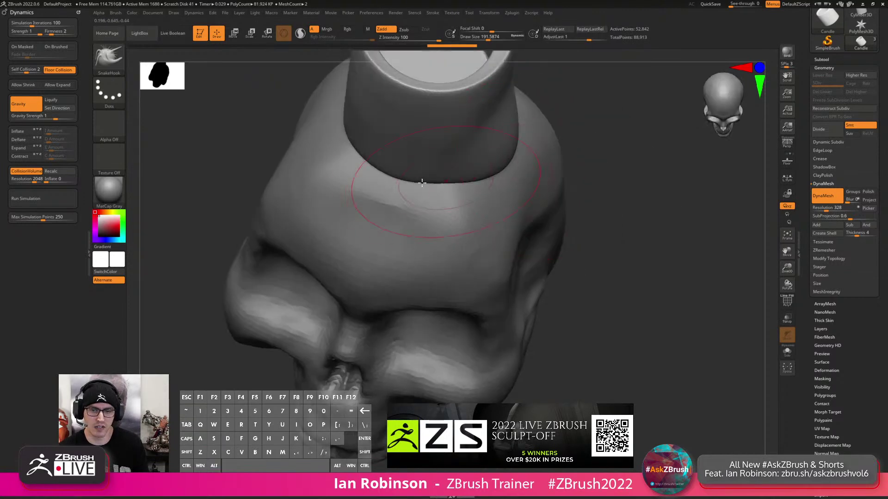
right_drag(382, 172, 489, 274)
right_drag(407, 192, 408, 155)
Flare the side and back of the candle's base against the skull with a draw size of about 128.
key(s)
drag(408, 156, 402, 156)
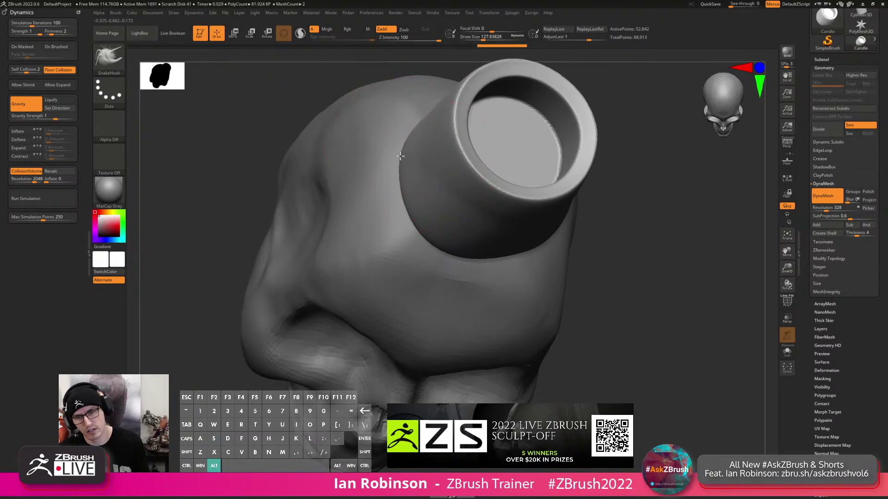
right_drag(421, 188, 414, 105)
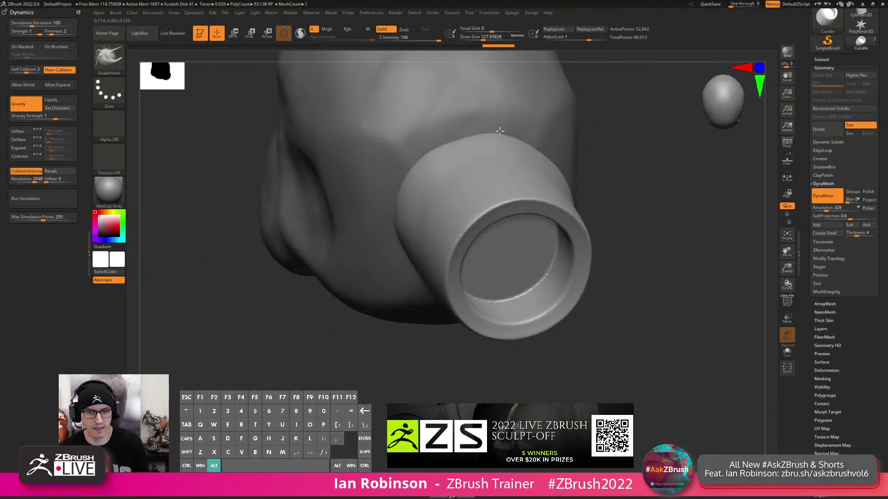
right_drag(501, 131, 458, 137)
right_drag(559, 157, 523, 146)
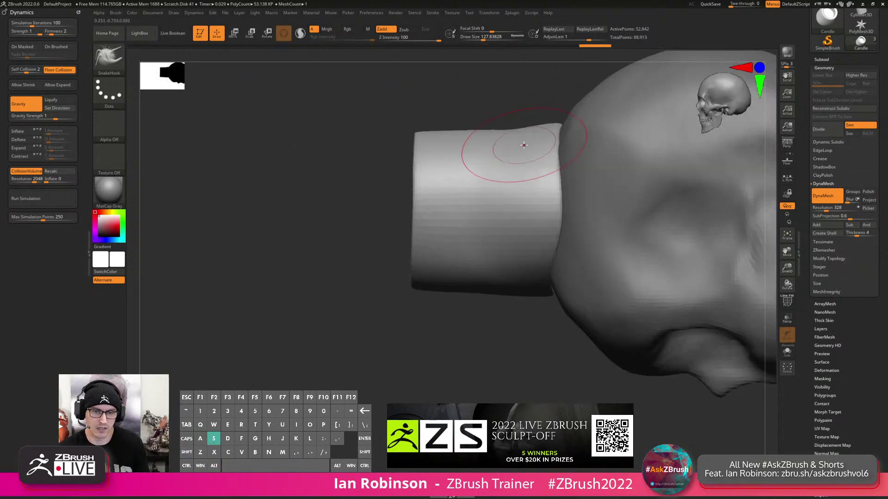
Broaden the candle's base with draw sizes of about 234 and 182, and re-DynaMesh the candle.
key(s)
drag(524, 145, 531, 147)
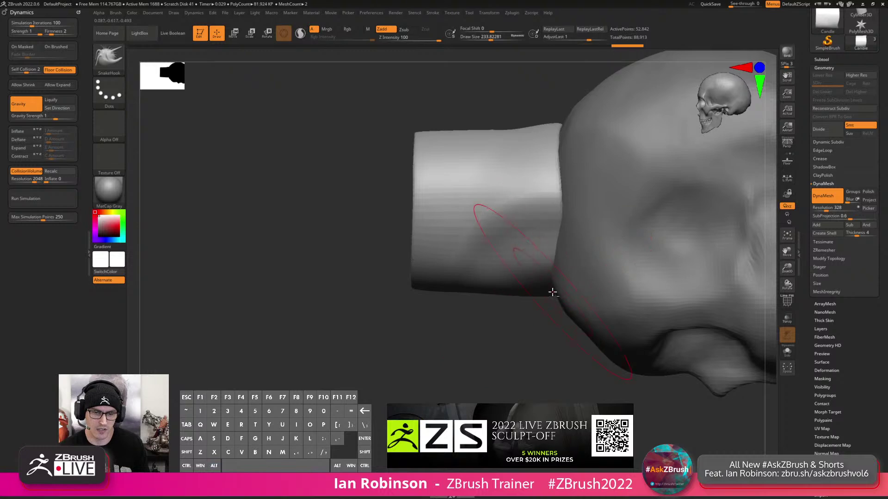
right_drag(547, 276, 531, 228)
key(s)
drag(528, 253, 524, 253)
alt+drag(529, 263, 535, 260)
right_drag(535, 260, 539, 260)
mouse_move(370, 322)
ctrl+mouse_down()
mouse_move(389, 341)
mouse_move(426, 313)
mouse_move(504, 185)
mouse_move(496, 202)
ctrl+mouse_up()
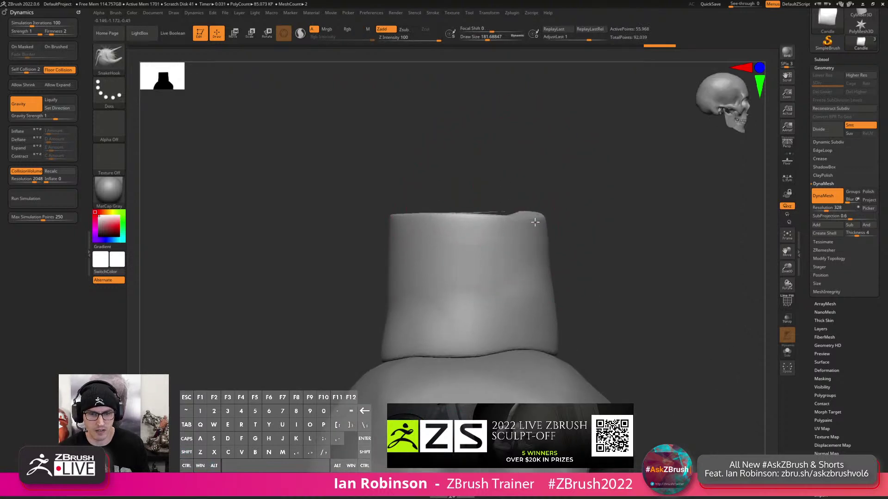
Push and pull the candle's rim with SnakeHook to give it an uneven, melted outline.
mouse_move(535, 225)
mouse_down()
mouse_move(555, 220)
mouse_move(527, 225)
mouse_up()
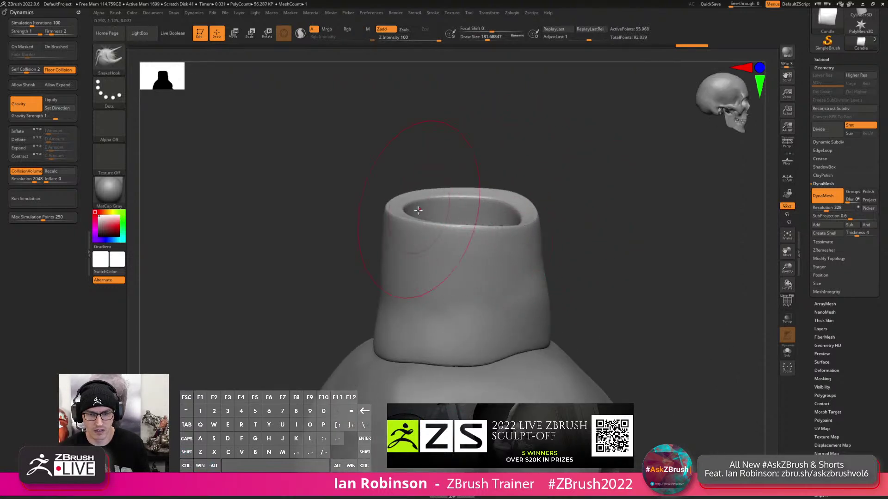
right_drag(416, 194, 396, 204)
key(s)
drag(394, 207, 390, 206)
right_drag(389, 200, 366, 208)
drag(370, 213, 355, 203)
right_drag(393, 192, 409, 201)
mouse_move(448, 181)
mouse_down()
mouse_move(481, 152)
mouse_move(517, 160)
mouse_move(422, 102)
mouse_move(382, 124)
mouse_up()
Smooth the distorted rim and reshape the candle's outer walls with a draw size of about 132.
key(shift)
key(s)
mouse_move(377, 129)
alt+right_down()
mouse_move(404, 179)
mouse_move(441, 186)
alt+right_up()
shift+drag(431, 231, 467, 236)
right_drag(462, 209, 518, 199)
shift+drag(518, 199, 529, 204)
alt+right_drag(528, 204, 463, 198)
shift+drag(462, 198, 481, 187)
right_drag(518, 185, 485, 181)
drag(484, 180, 503, 183)
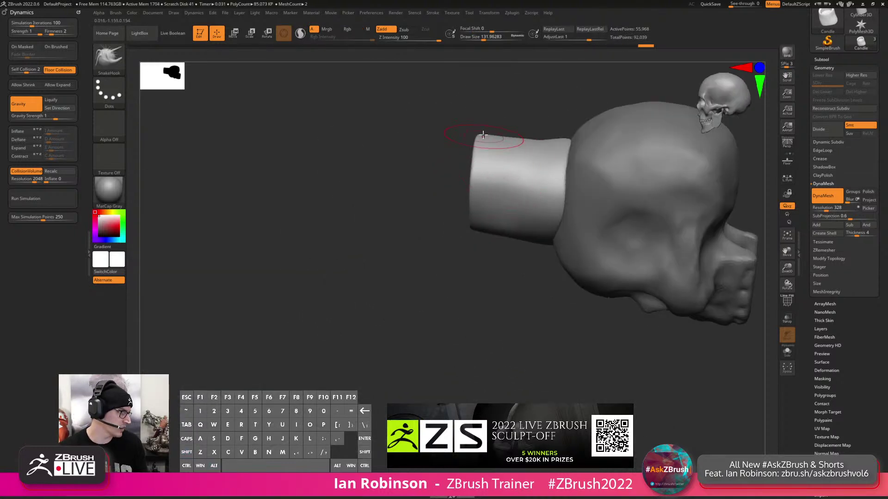
right_drag(509, 172, 490, 153)
right_click(486, 155)
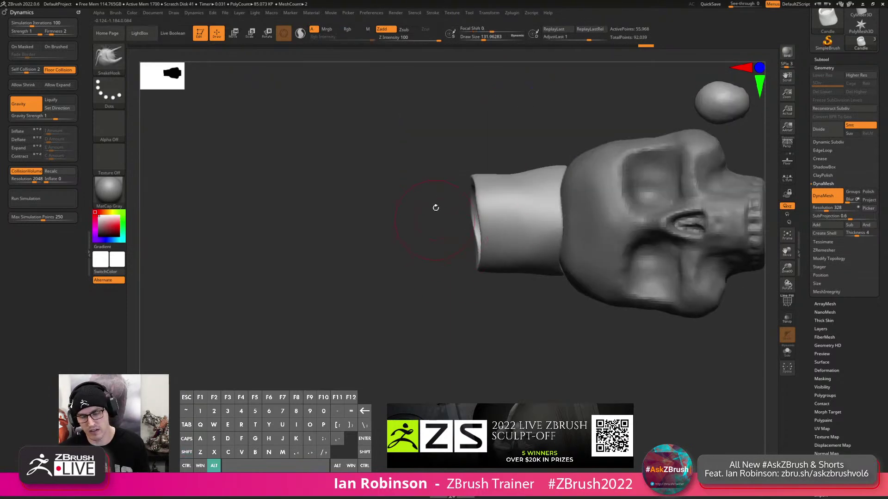
Bend the candle's opening and walls further out of round with broad SnakeHook strokes.
drag(434, 224, 448, 213)
key(shift)
key(space)
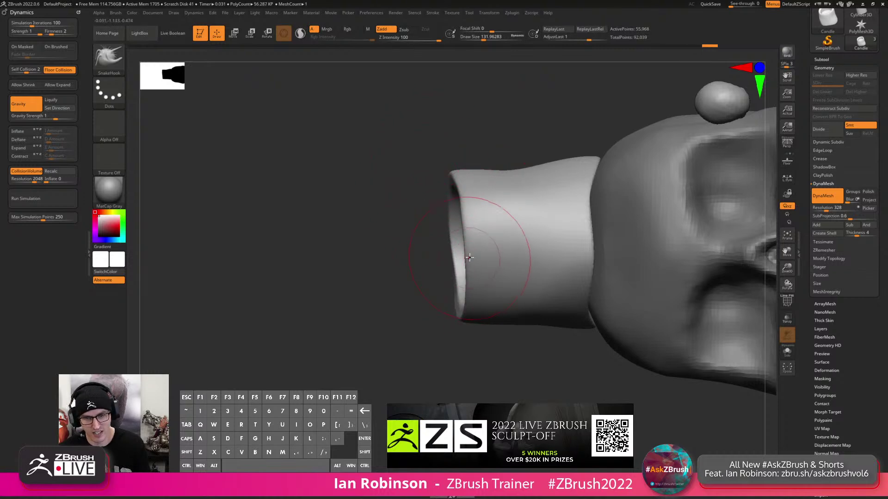
right_drag(455, 238, 525, 182)
key(s)
key(shift)
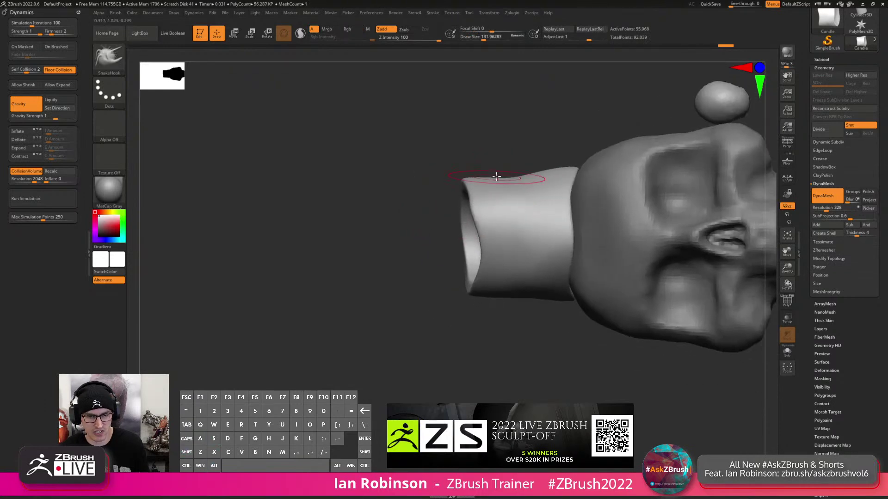
right_drag(575, 300, 604, 181)
mouse_move(573, 297)
right_down()
mouse_move(631, 234)
mouse_move(582, 240)
right_up()
key(s)
drag(548, 248, 553, 248)
mouse_move(553, 248)
right_down()
mouse_move(535, 292)
mouse_move(526, 288)
right_up()
Reduce the draw size to about 49 and pull a wax drip from the candle's base down the skull.
key(s)
drag(525, 288, 514, 287)
alt+right_drag(509, 261, 467, 227)
mouse_move(467, 227)
right_down()
mouse_move(478, 276)
mouse_move(452, 257)
right_up()
key([)
drag(453, 257, 449, 303)
key(ctrl+z)
key(s)
key(s)
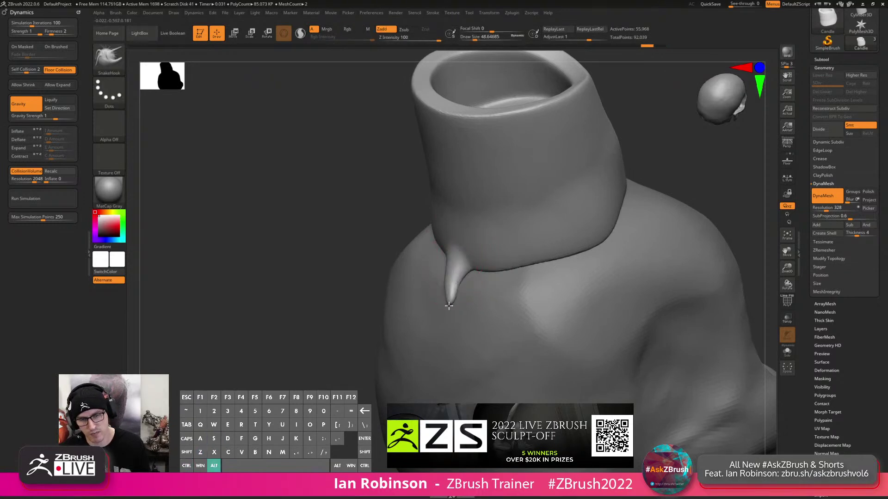
Pull more surface-hugging wax drips from the candle's base along its side.
mouse_move(517, 265)
alt+mouse_down()
mouse_move(531, 283)
mouse_move(528, 300)
alt+mouse_up()
alt+drag(584, 248, 594, 262)
right_drag(605, 228, 597, 252)
mouse_move(576, 242)
alt+mouse_down()
mouse_move(611, 270)
mouse_move(613, 287)
alt+mouse_up()
right_drag(620, 240, 593, 238)
alt+drag(573, 182, 607, 191)
right_drag(607, 189, 570, 245)
alt+drag(550, 212, 569, 220)
Continue the drips around the rest of the candle's base and re-DynaMesh the candle.
right_drag(551, 194, 543, 182)
alt+drag(530, 160, 538, 151)
right_drag(540, 141, 556, 217)
alt+drag(522, 214, 528, 205)
right_drag(532, 203, 573, 205)
mouse_move(507, 203)
alt+mouse_down()
mouse_move(512, 194)
mouse_move(548, 203)
mouse_move(554, 191)
alt+mouse_up()
ctrl+drag(703, 165, 713, 178)
Add wax drips in the remaining gaps along the base edge and remesh the candle with DynaMesh.
alt+drag(551, 204, 559, 191)
alt+drag(440, 215, 432, 204)
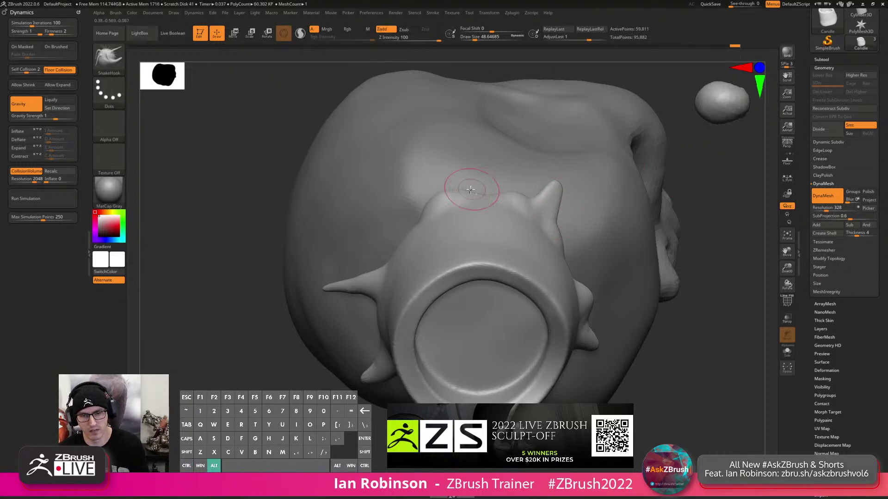
key(s)
alt+drag(378, 266, 364, 260)
mouse_move(250, 209)
ctrl+mouse_down()
mouse_move(262, 239)
mouse_move(393, 179)
mouse_move(418, 229)
mouse_move(389, 238)
ctrl+mouse_up()
Lengthen one thin drip with a draw size of about 33, smooth it, and re-DynaMesh the candle.
key(s)
drag(517, 252, 518, 251)
drag(356, 259, 309, 262)
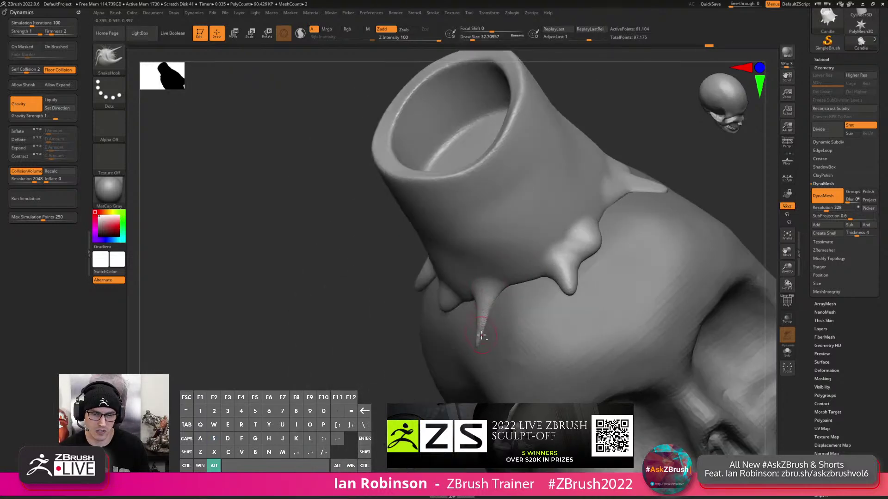
alt+drag(479, 336, 481, 351)
drag(394, 315, 493, 347)
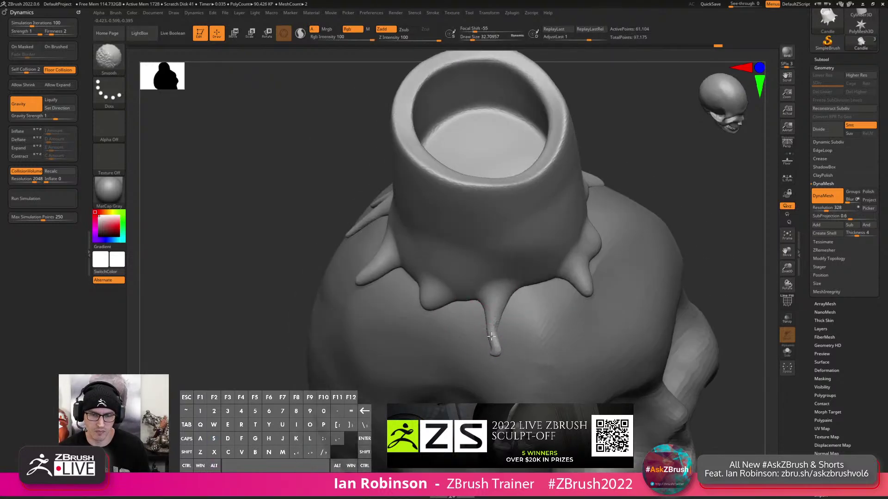
ctrl+drag(281, 266, 293, 291)
Mask the candle's lower base and drips from the front view, leaving its upper part unmasked.
alt+right_drag(486, 294, 506, 224)
mouse_move(595, 234)
right_down()
mouse_move(501, 208)
mouse_move(515, 219)
mouse_move(468, 199)
right_up()
key(s)
key(w)
key(q)
ctrl+click(339, 178)
mouse_move(333, 158)
ctrl+mouse_down()
mouse_move(503, 218)
mouse_move(507, 244)
ctrl+mouse_up()
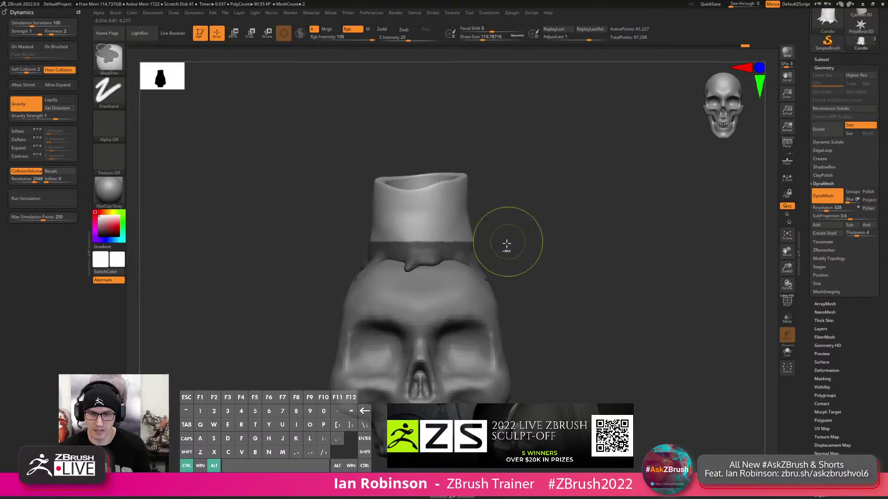
Soften the mask's edge and scale the candle's unmasked upper part slightly narrower.
ctrl+click(500, 218)
ctrl+click(493, 218)
ctrl+click(490, 218)
ctrl+click(489, 222)
key(w)
drag(421, 236, 423, 240)
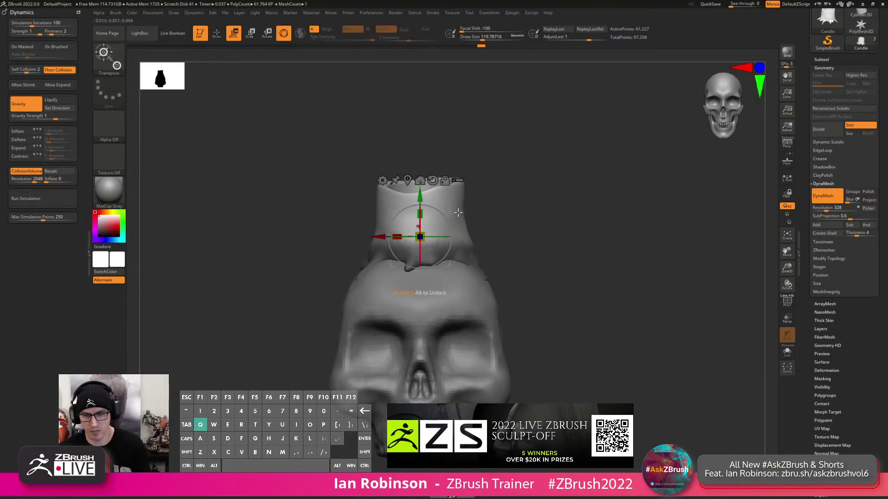
key(q)
Clear the mask, re-DynaMesh the candle, and smooth the transition above its dripping base.
drag(547, 242, 565, 252)
drag(517, 188, 514, 257)
shift+drag(456, 254, 434, 267)
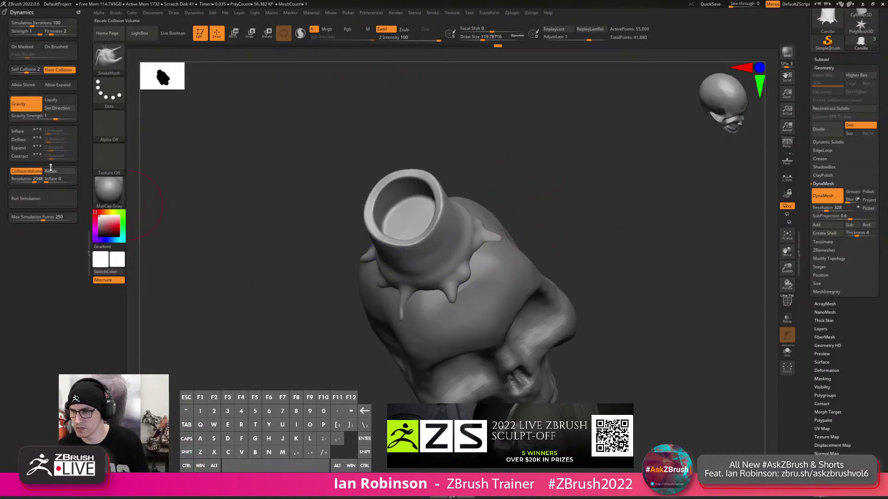
Turn off the Dynamics collision volume and collapse the tray holding the Dynamics settings.
click(37, 172)
mouse_move(574, 160)
alt+mouse_down()
mouse_move(550, 185)
mouse_move(504, 187)
alt+mouse_up()
key(shift+f)
key(shift+f)
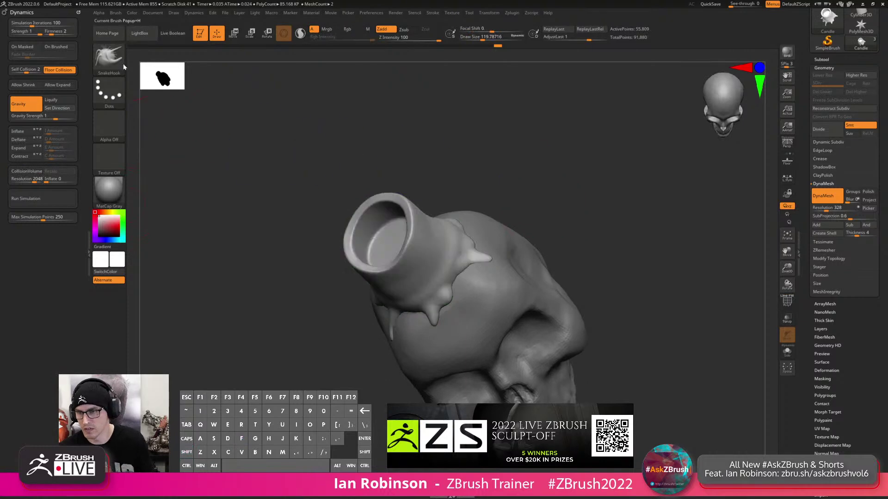
click(84, 12)
mouse_move(558, 191)
mouse_down()
mouse_move(594, 177)
mouse_move(606, 222)
mouse_move(616, 222)
mouse_move(598, 129)
mouse_up()
key(super)
drag(506, 196, 469, 208)
click(89, 250)
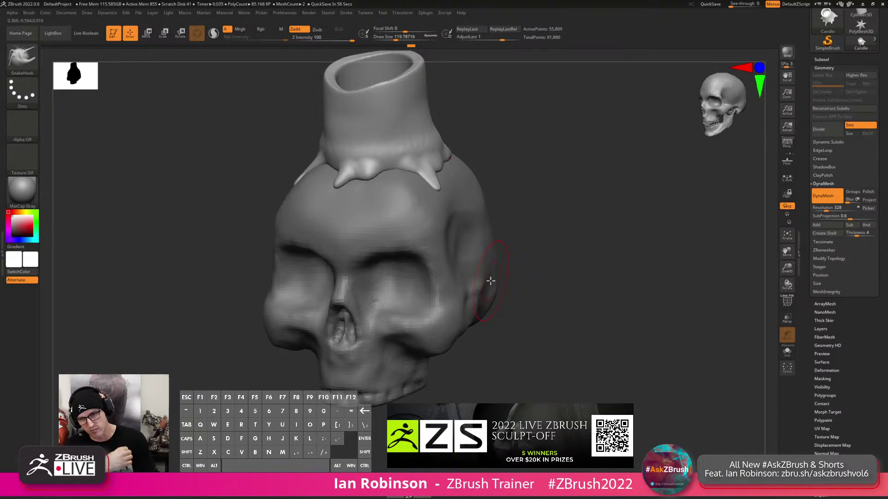
Set the draw size to about 90 and re-DynaMesh the candle.
mouse_move(484, 141)
mouse_down()
mouse_move(431, 219)
mouse_move(472, 182)
mouse_move(485, 203)
mouse_up()
key(s)
ctrl+right_drag(485, 204, 490, 215)
ctrl+drag(543, 174, 584, 229)
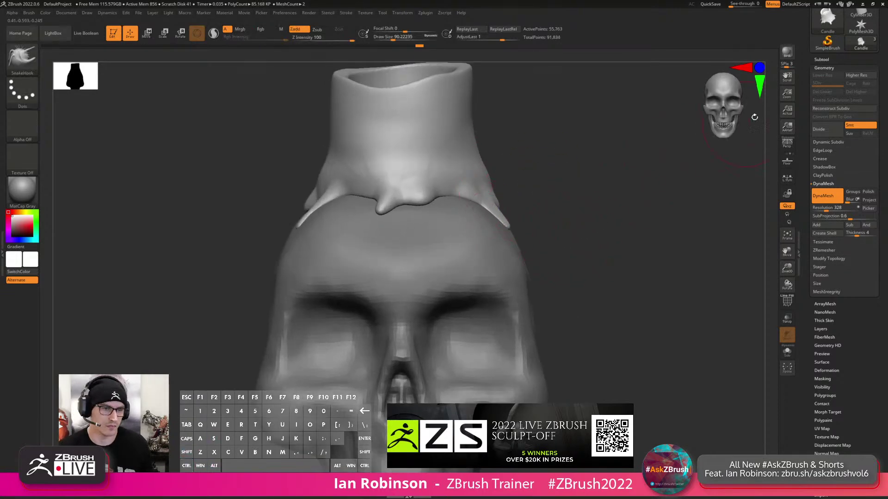
Save the tool as Skull_Candle_Sketch.ztl in the Skull_Candle_Sketch folder, replacing the existing file.
key(ctrl+s)
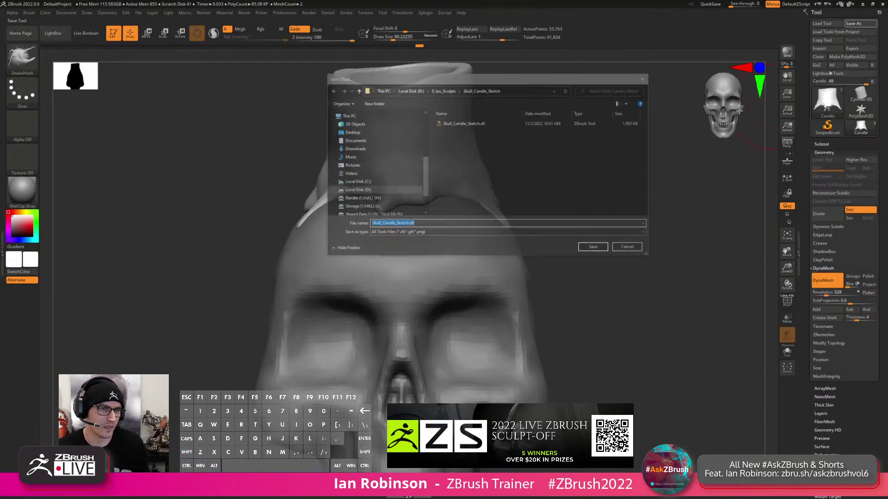
click(596, 249)
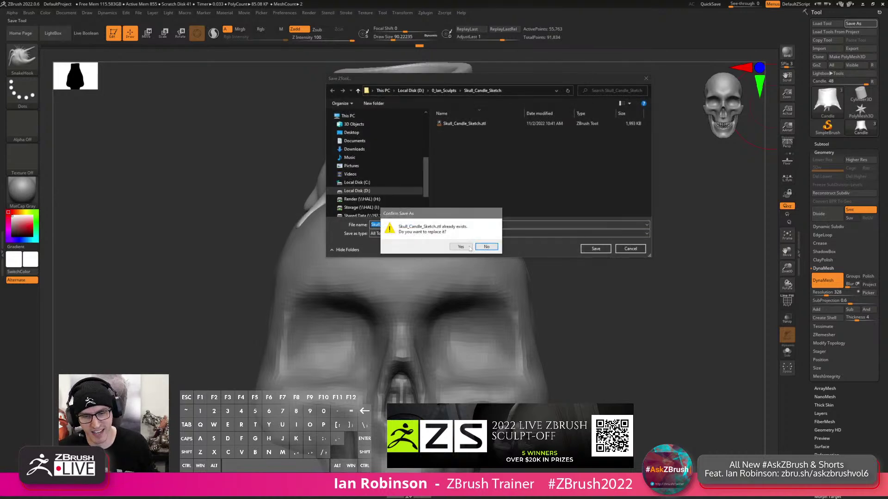
click(457, 249)
ctrl+right_drag(559, 192, 565, 170)
alt+right_drag(565, 170, 554, 188)
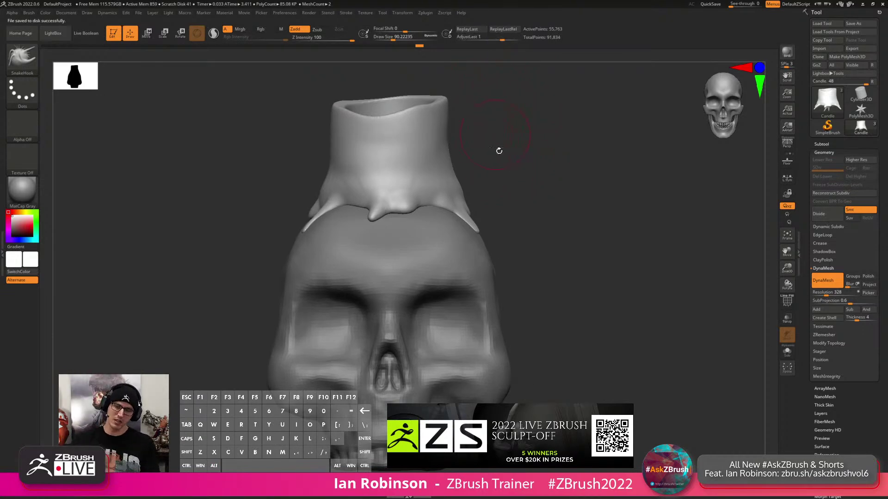
Switch to the ClayBuildup brush with a draw size of about 51, framing the candle closely.
mouse_move(552, 162)
mouse_down()
mouse_move(500, 164)
mouse_move(500, 149)
mouse_up()
key(b)
key(c)
key(b)
key(s)
ctrl+right_drag(500, 150, 512, 240)
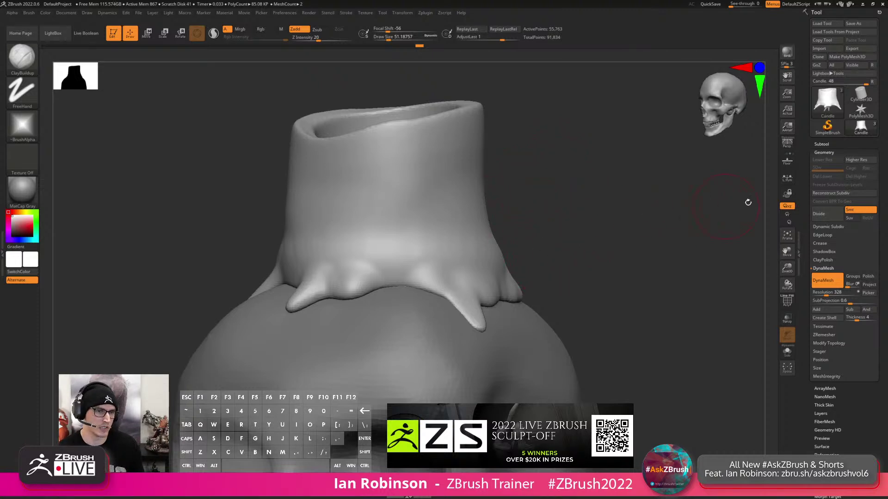
Add a new layer to the candle and build up several trial clay lumps on its side.
click(826, 152)
click(827, 185)
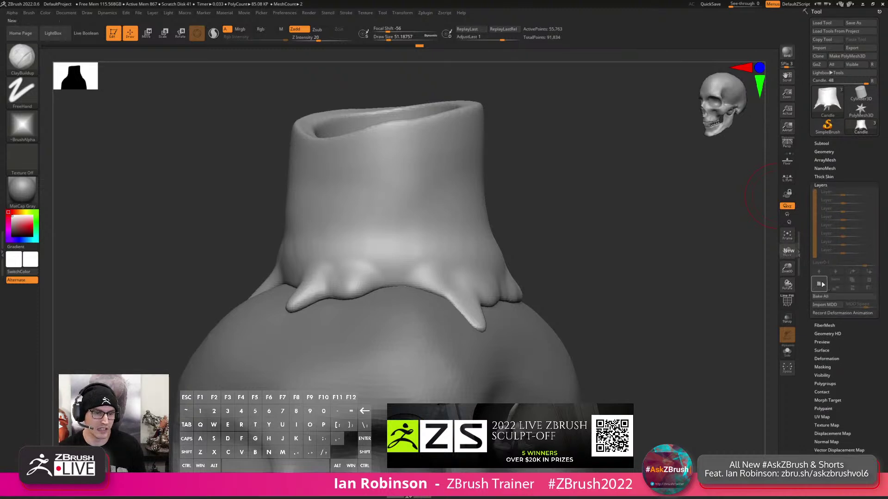
click(819, 284)
drag(411, 181, 417, 208)
drag(333, 195, 317, 226)
drag(451, 154, 452, 185)
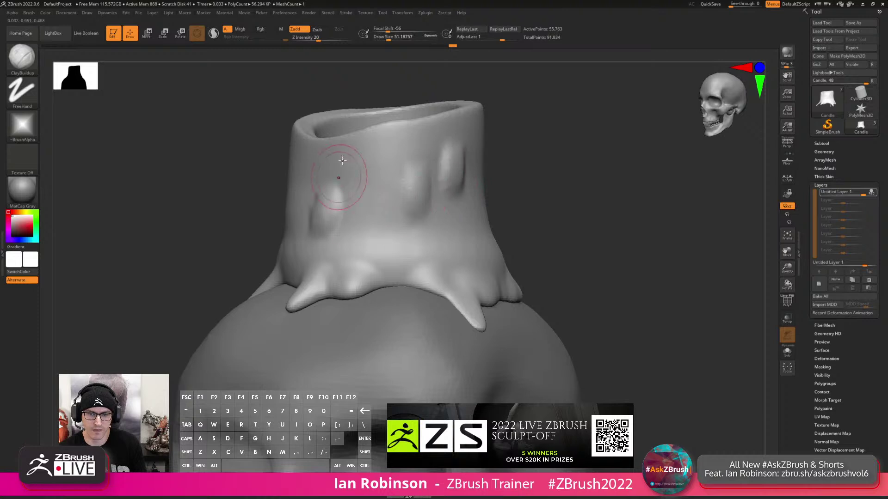
drag(348, 181, 365, 169)
drag(371, 206, 373, 225)
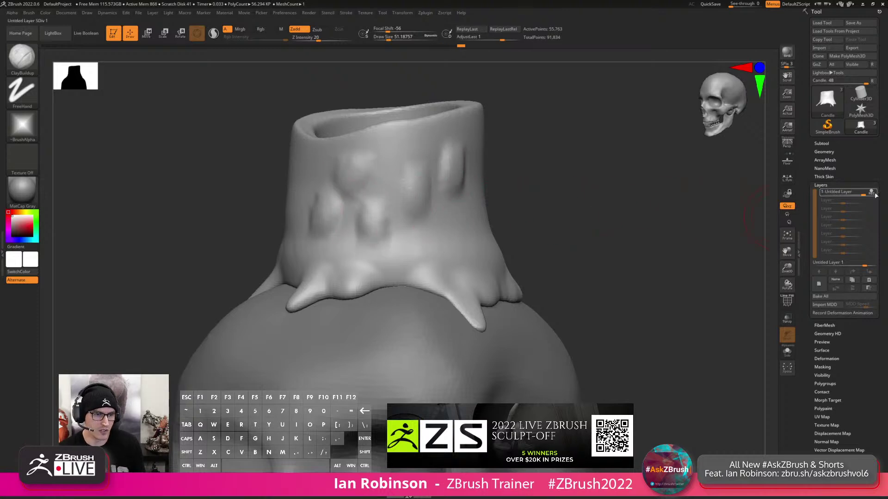
Adjust the trial layer's strength and delete the layer from the candle.
mouse_move(872, 192)
mouse_down()
mouse_move(838, 196)
mouse_move(861, 199)
mouse_up()
click(869, 280)
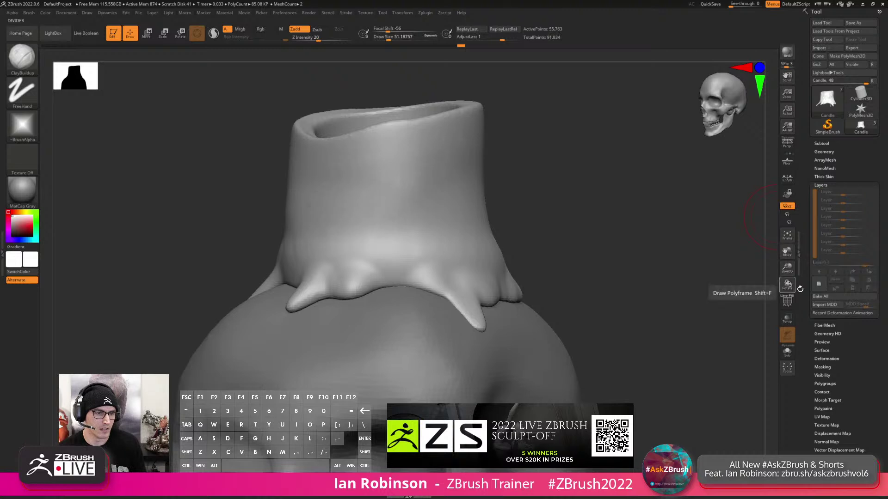
Set the draw size to about 18 and mark the current undo history state as the recall source.
alt+drag(554, 172, 558, 182)
key(s)
drag(559, 148, 472, 74)
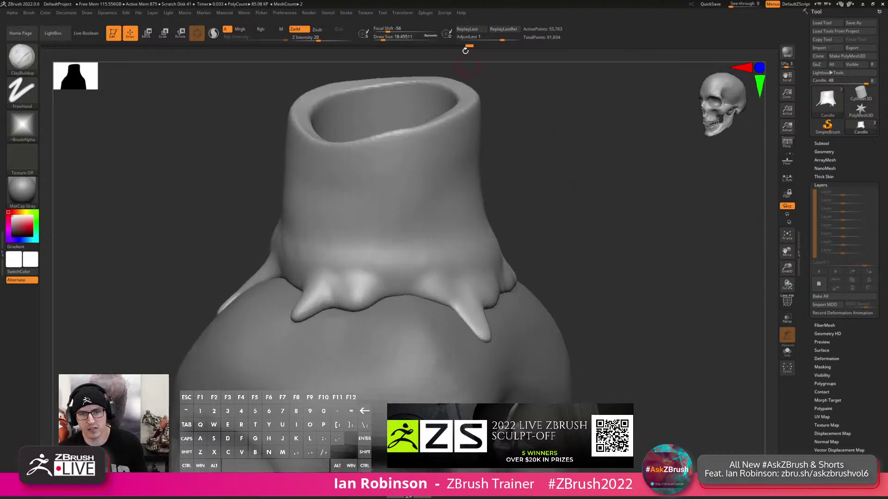
key(ctrl)
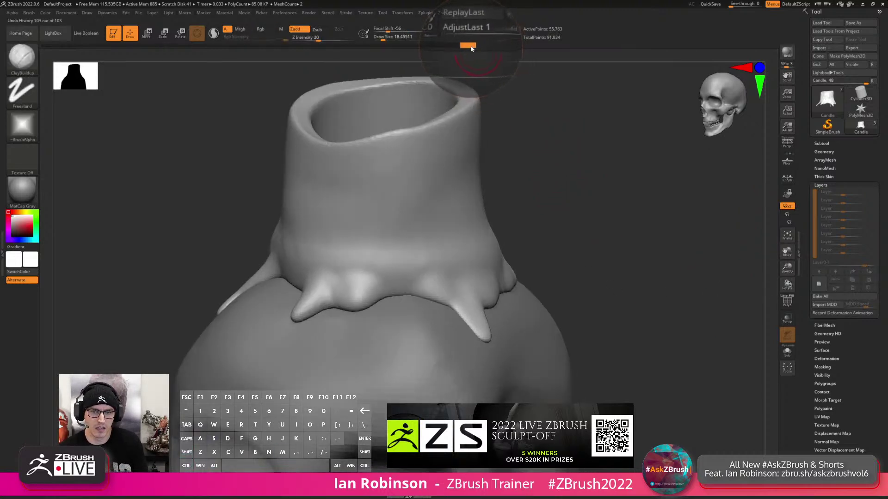
click(472, 49)
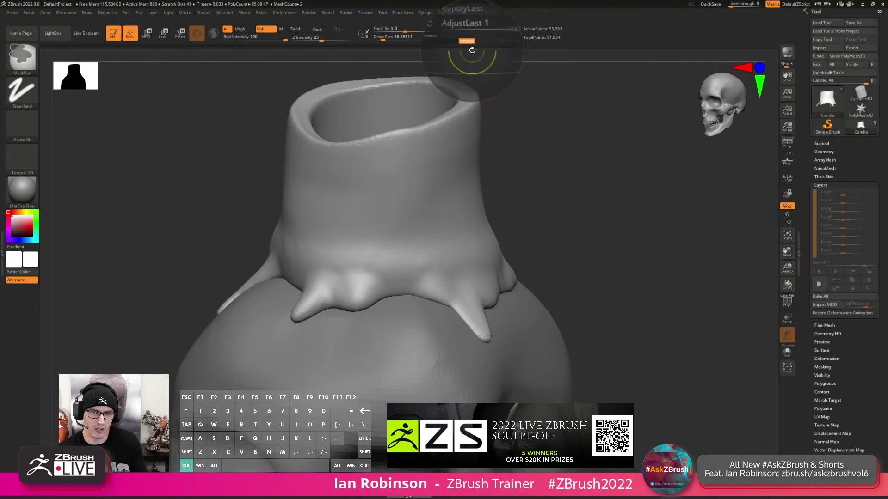
key(shift)
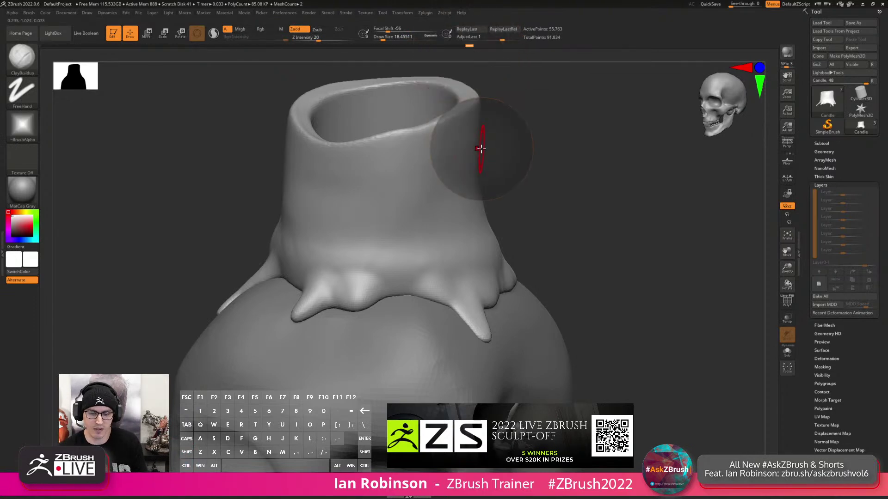
key(shift+f)
key(shift+f)
key(s)
drag(507, 136, 505, 136)
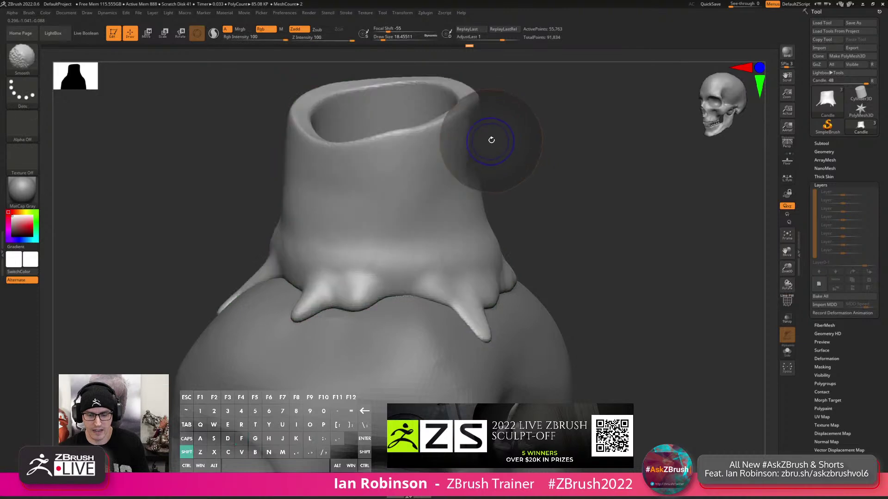
key(shift)
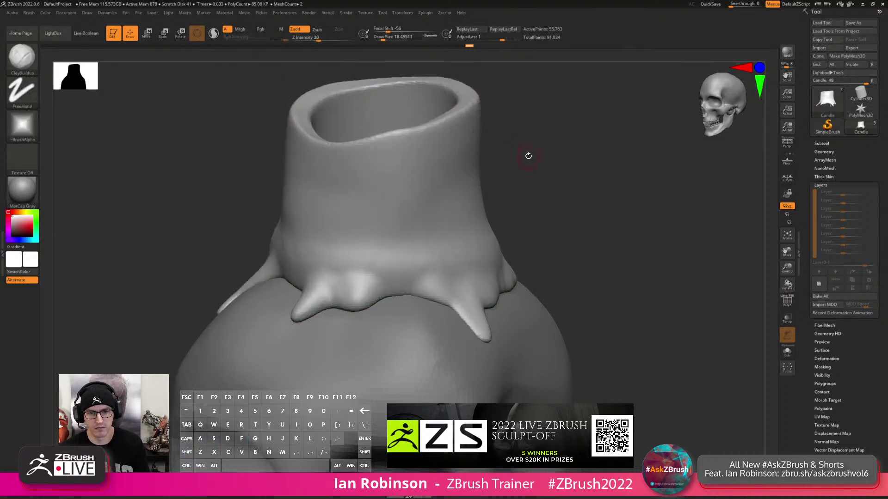
Build up rough vertical wax runs down the candle's side and lower drips with a draw size of about 39.
key(s)
drag(439, 160, 440, 174)
key(s)
mouse_move(438, 205)
mouse_down()
mouse_move(441, 192)
mouse_move(407, 185)
mouse_move(414, 226)
mouse_up()
mouse_move(391, 230)
mouse_down()
mouse_move(362, 282)
mouse_move(332, 290)
mouse_move(335, 306)
mouse_move(361, 245)
mouse_up()
mouse_move(434, 232)
mouse_down()
mouse_move(437, 272)
mouse_move(445, 272)
mouse_move(407, 274)
mouse_up()
mouse_move(402, 240)
mouse_down()
mouse_move(389, 289)
mouse_move(409, 172)
mouse_move(396, 265)
mouse_move(369, 296)
mouse_up()
alt+drag(408, 264, 411, 292)
drag(526, 168, 495, 190)
Return the candle to the undo history state before the rough vertical wax runs.
drag(502, 38, 510, 38)
key(ctrl+z)
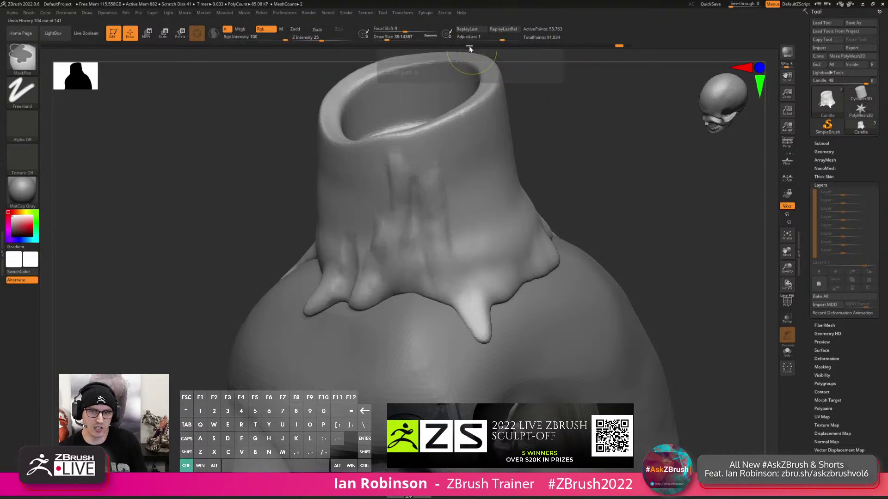
click(470, 47)
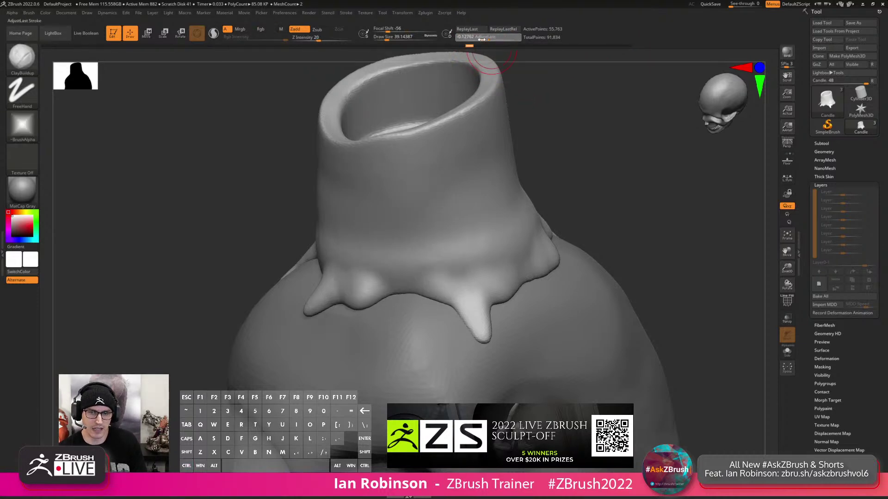
drag(482, 40, 502, 40)
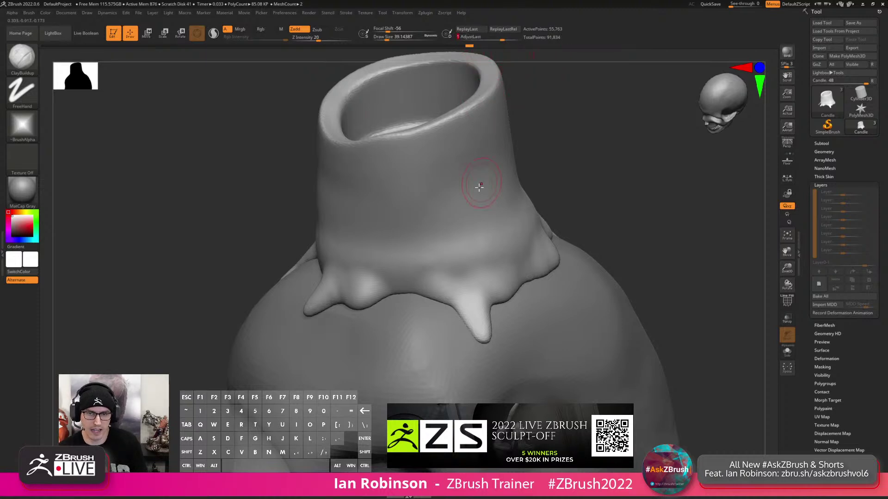
mouse_move(502, 40)
mouse_down()
mouse_move(469, 45)
mouse_move(485, 47)
mouse_up()
Try one vertical ridge on the candle's side, vary its strength with AdjustLast, and undo it.
drag(482, 157, 483, 236)
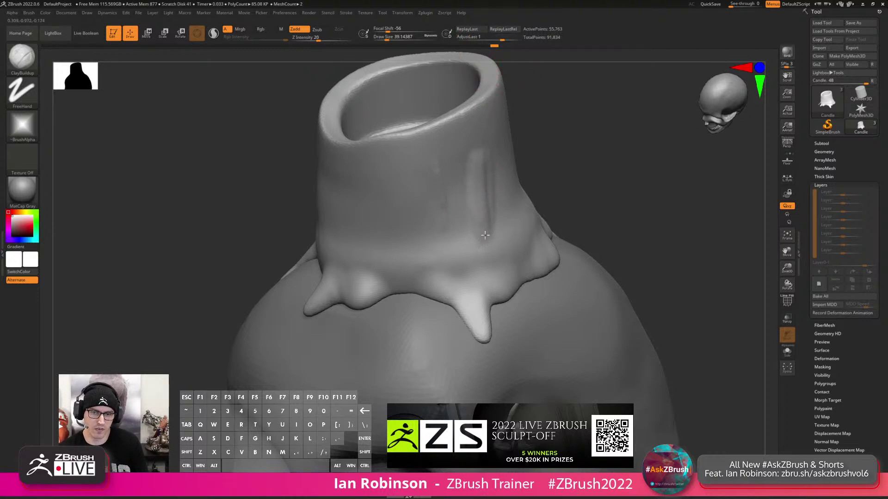
drag(492, 41, 519, 40)
key(ctrl+z)
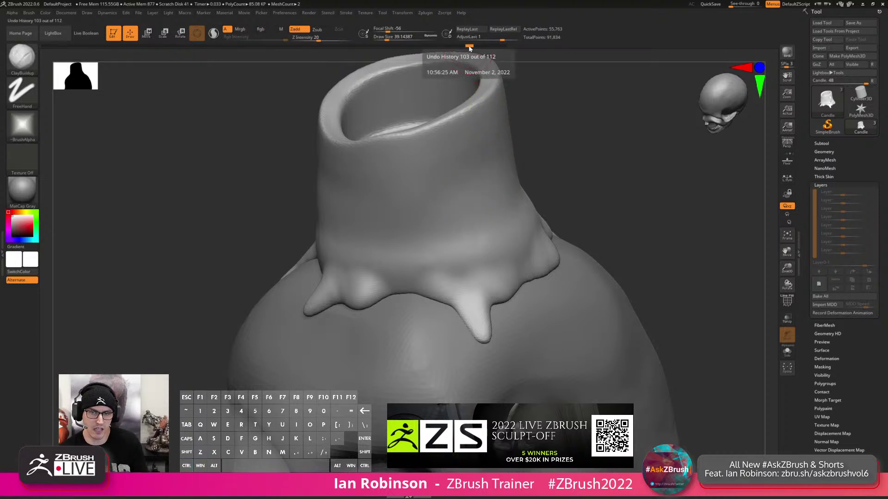
Build up two vertical wax ridges down the candle's side with the ClayBuildup brush.
drag(449, 138, 459, 217)
drag(514, 136, 520, 79)
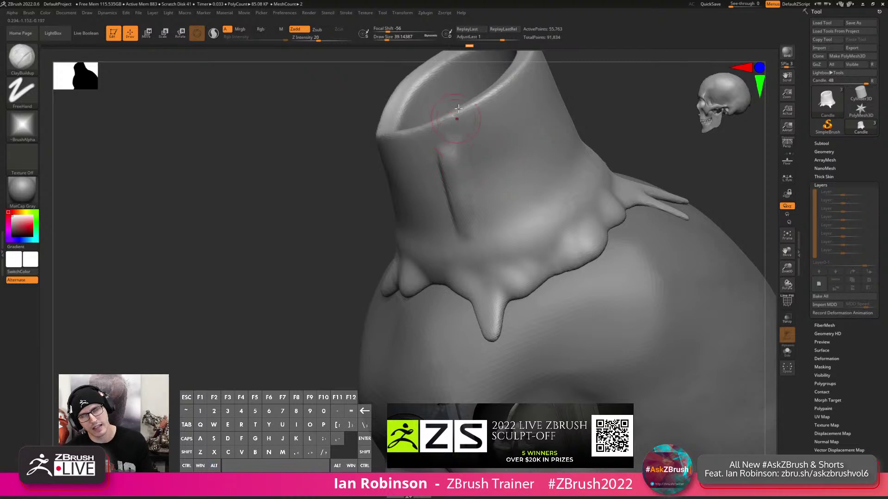
alt+right_drag(492, 154, 494, 175)
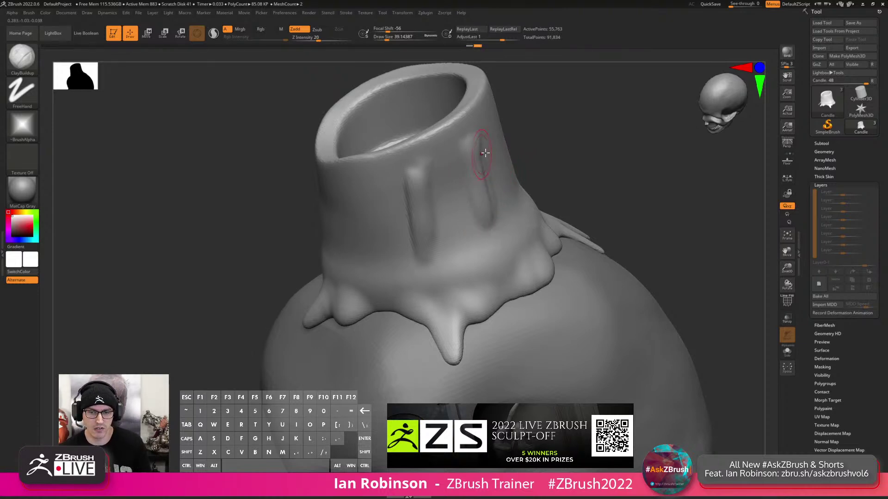
right_drag(482, 154, 478, 151)
Switch to the HistoryRecall brush and mark the history state before the second ridge as its source.
key(b)
key(h)
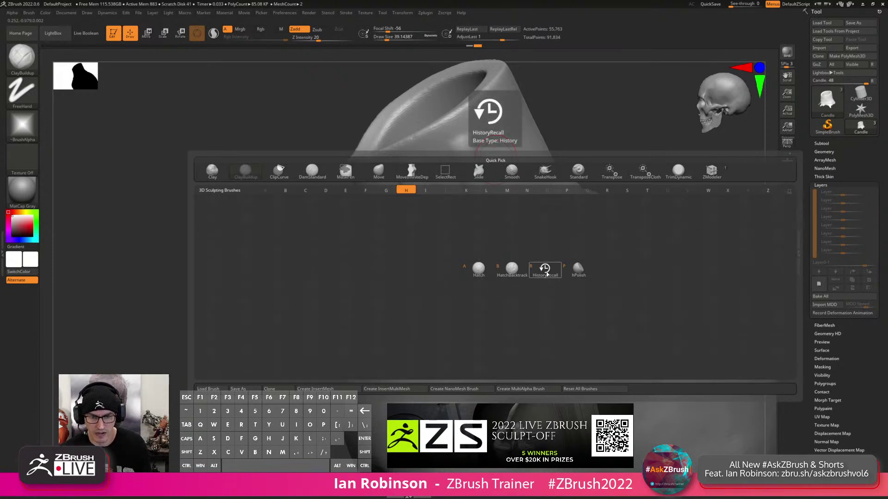
key(ctrl)
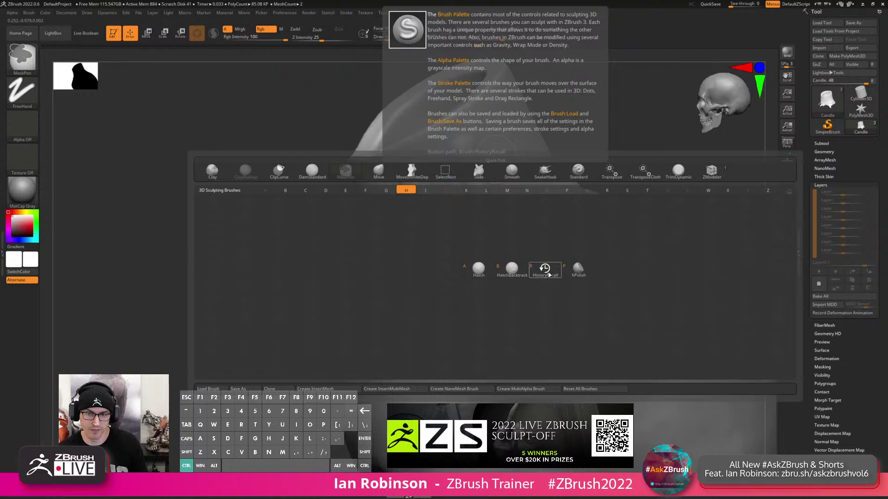
click(546, 273)
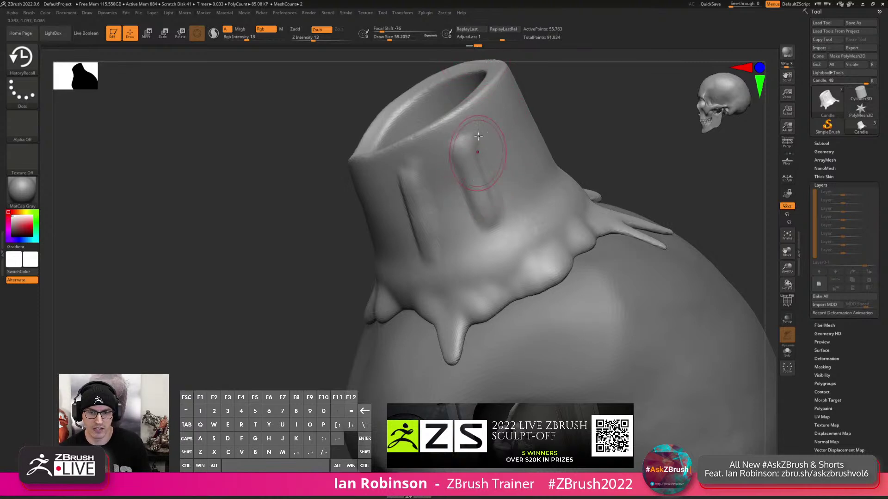
drag(479, 47, 471, 47)
key(ctrl)
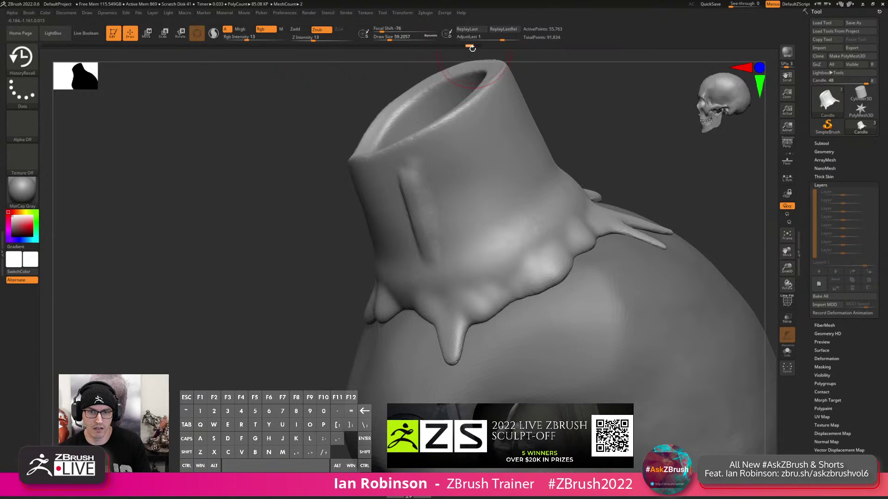
drag(475, 48, 478, 48)
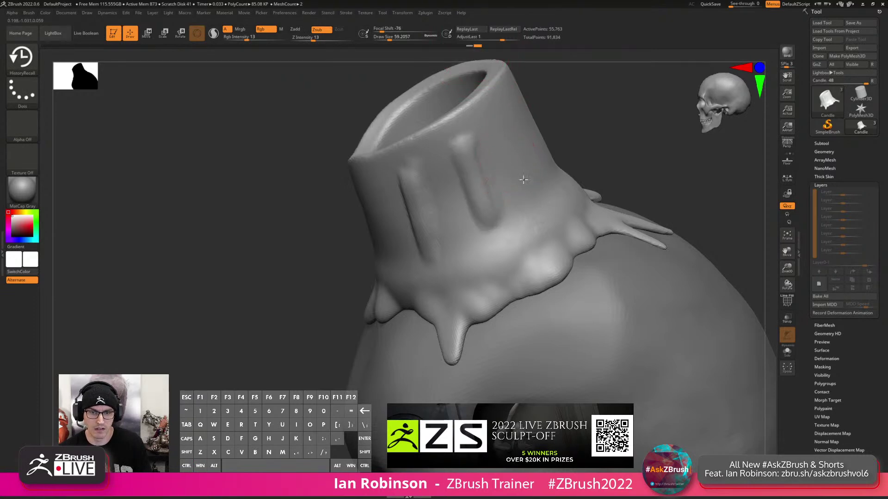
Paint with HistoryRecall over the ridges on the candle's side at a draw size of about 59.
right_drag(422, 202, 456, 182)
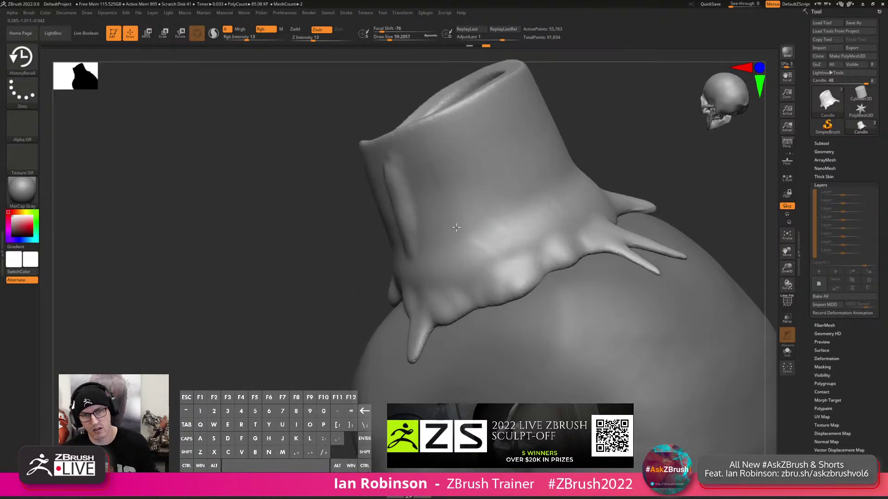
drag(410, 217, 399, 183)
right_drag(420, 195, 472, 187)
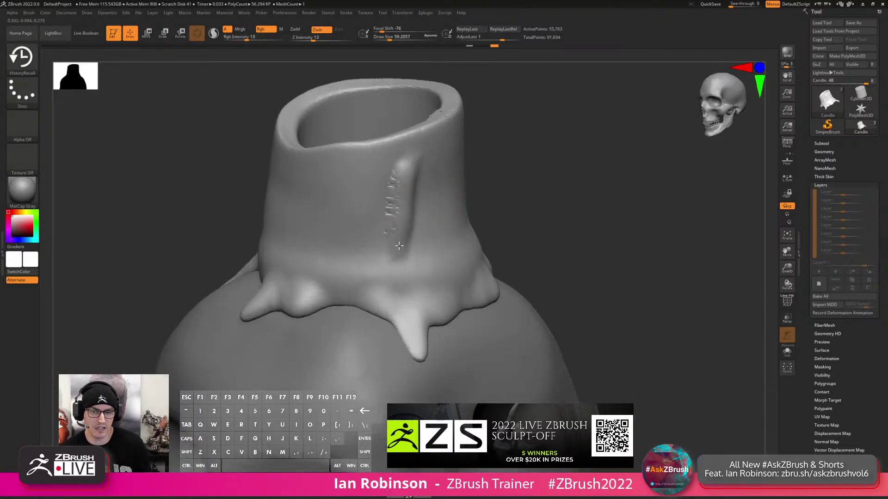
Revert the candle to its history state before the trial ridges and view it level from the side.
right_drag(404, 184, 440, 143)
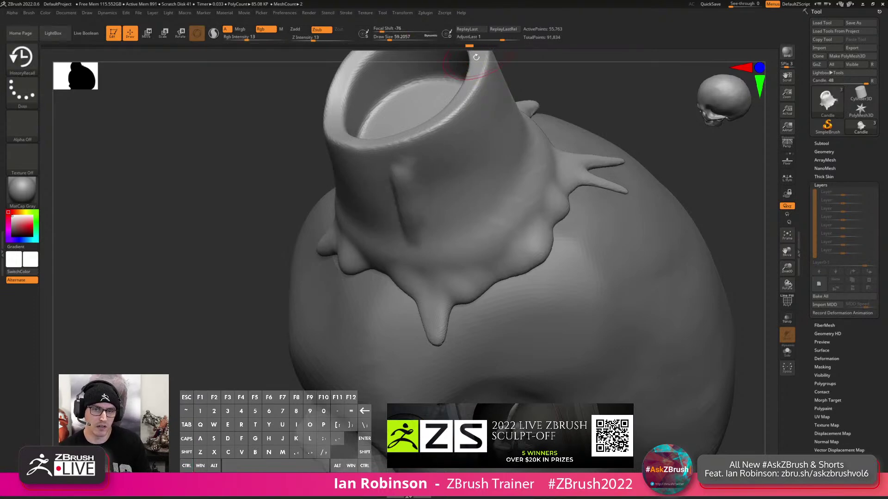
key(alt)
key(alt)
key(alt)
key(alt)
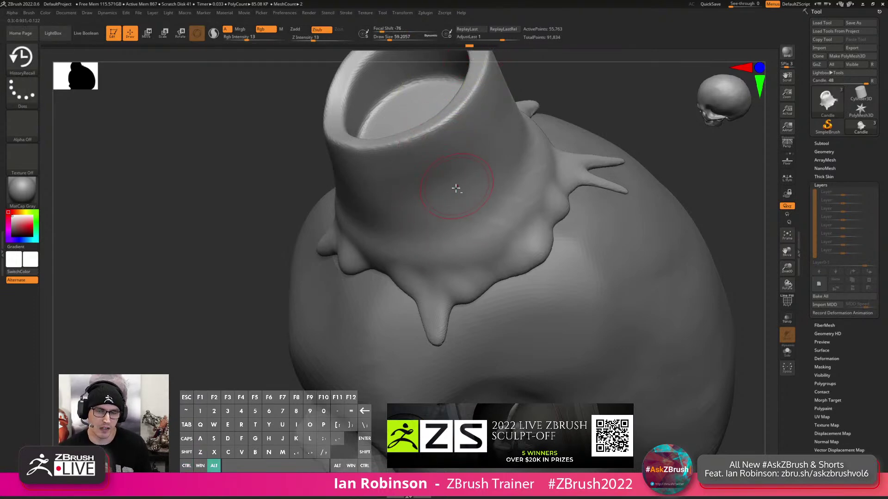
alt+right_drag(489, 173, 468, 223)
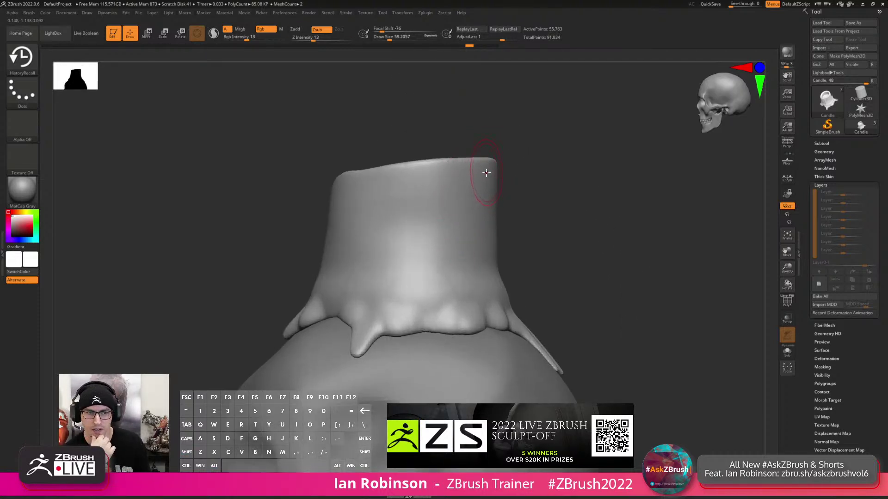
ctrl+drag(607, 141, 615, 242)
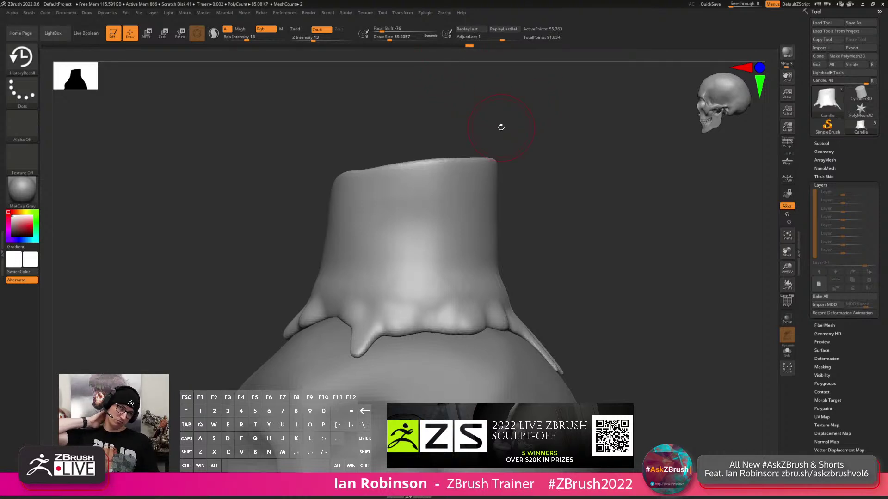
Build up a vertical wax ridge down the candle's side with ClayBuildup at a draw size of about 33.
click(823, 142)
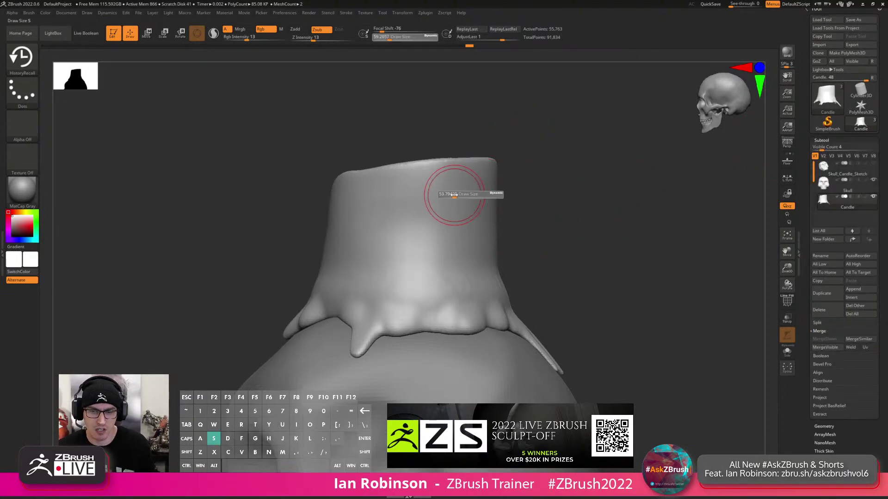
mouse_move(388, 217)
mouse_down()
mouse_move(386, 190)
mouse_move(380, 275)
mouse_up()
mouse_move(380, 200)
mouse_down()
mouse_move(379, 265)
mouse_move(396, 344)
mouse_move(385, 303)
mouse_up()
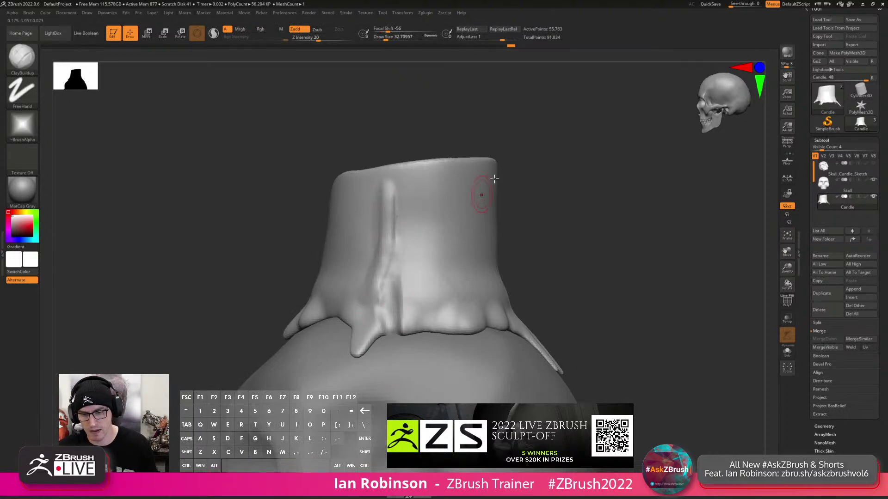
Mark the current candle state in the history as the recall source and duplicate the Candle subtool.
ctrl+click(512, 46)
key(ctrl+shift+d)
alt+drag(654, 222, 657, 268)
Sculpt several vertical wax ridges around the duplicated candle with ClayBuildup at a draw size of about 65.
key(s)
drag(583, 209, 588, 210)
mouse_move(623, 174)
alt+mouse_down()
mouse_move(604, 157)
mouse_move(602, 138)
alt+mouse_up()
drag(452, 150, 484, 297)
drag(475, 154, 493, 240)
drag(482, 178, 511, 264)
mouse_move(594, 143)
mouse_down()
mouse_move(531, 198)
mouse_move(502, 205)
mouse_up()
mouse_move(502, 167)
mouse_down()
mouse_move(508, 147)
mouse_move(532, 178)
mouse_up()
mouse_move(444, 376)
mouse_down()
mouse_move(503, 174)
mouse_move(488, 191)
mouse_up()
mouse_move(480, 188)
right_down()
mouse_move(492, 151)
mouse_move(489, 236)
right_up()
drag(482, 203, 512, 274)
drag(506, 239, 568, 318)
mouse_move(523, 264)
right_down()
mouse_move(531, 206)
mouse_move(560, 218)
right_up()
mouse_move(523, 222)
ctrl+right_down()
mouse_move(469, 217)
mouse_move(445, 234)
ctrl+right_up()
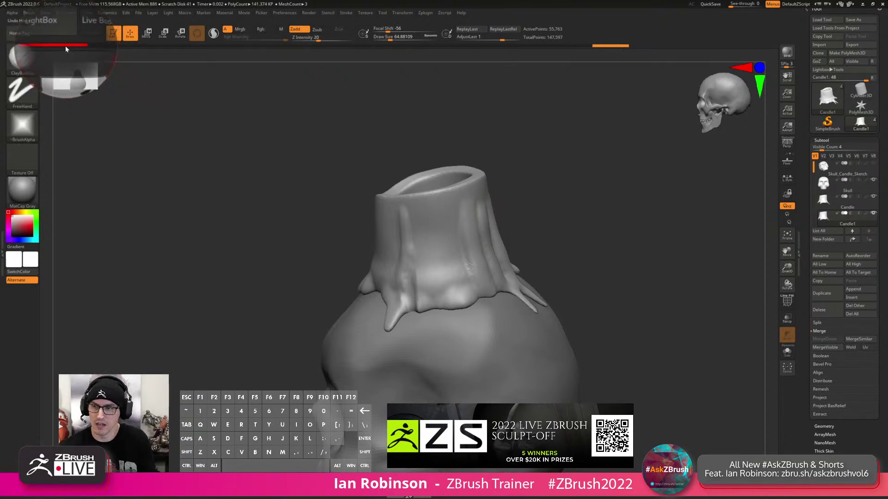
Project the marked history state onto the duplicated candle with Project History, keeping Dist at 0.02 and Mean at 25.
click(825, 136)
click(828, 139)
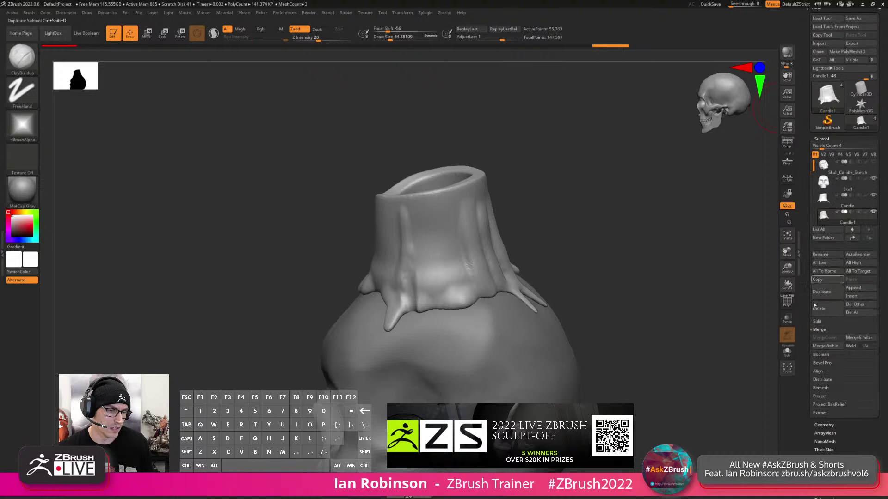
click(824, 397)
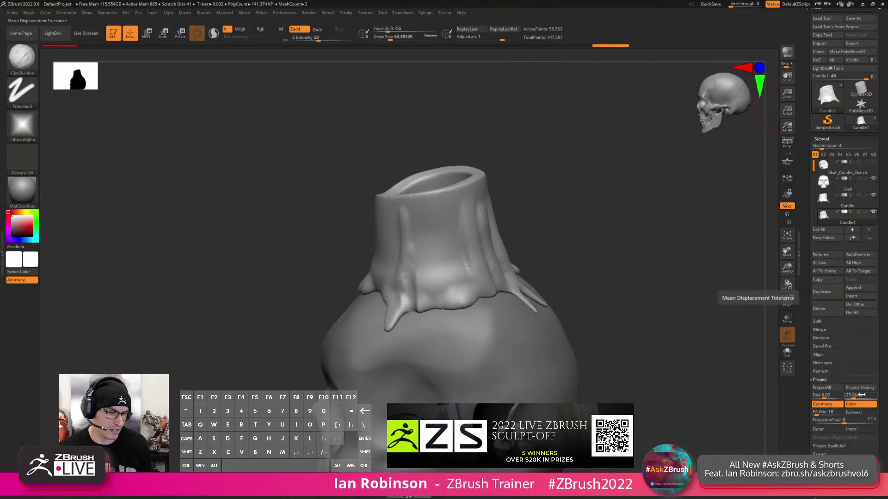
click(861, 389)
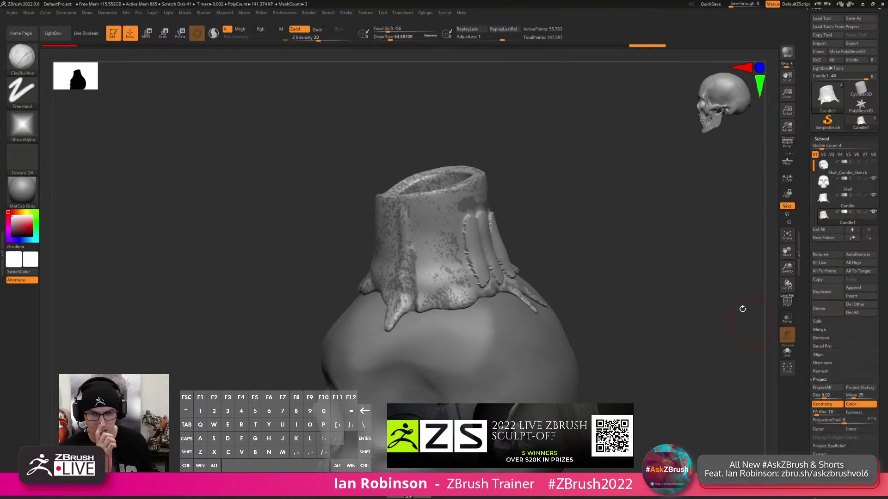
Undo the history projection on the duplicated candle and switch to the HistoryRecall brush.
drag(636, 198, 567, 191)
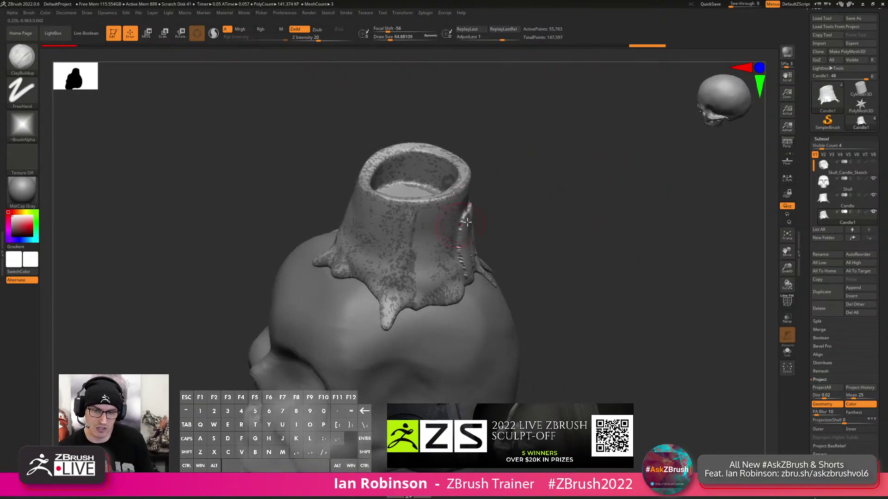
key(ctrl+z)
drag(634, 91, 586, 160)
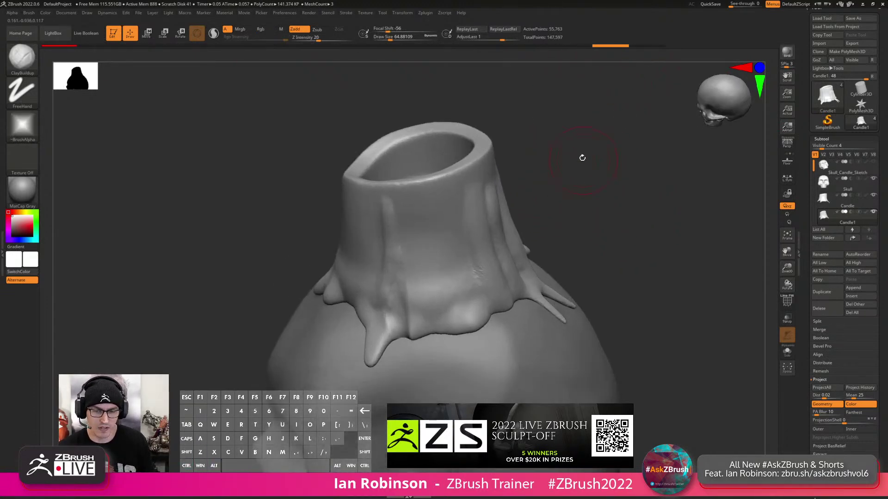
key(b)
key(r)
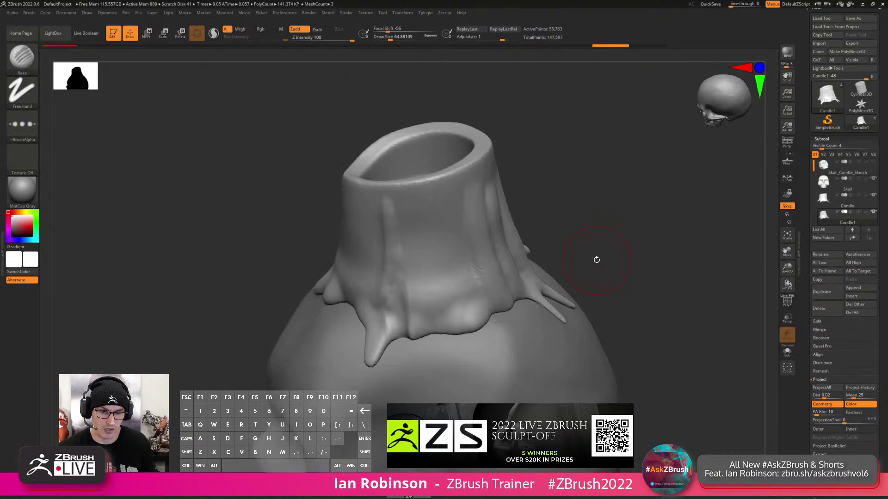
key(b)
key(h)
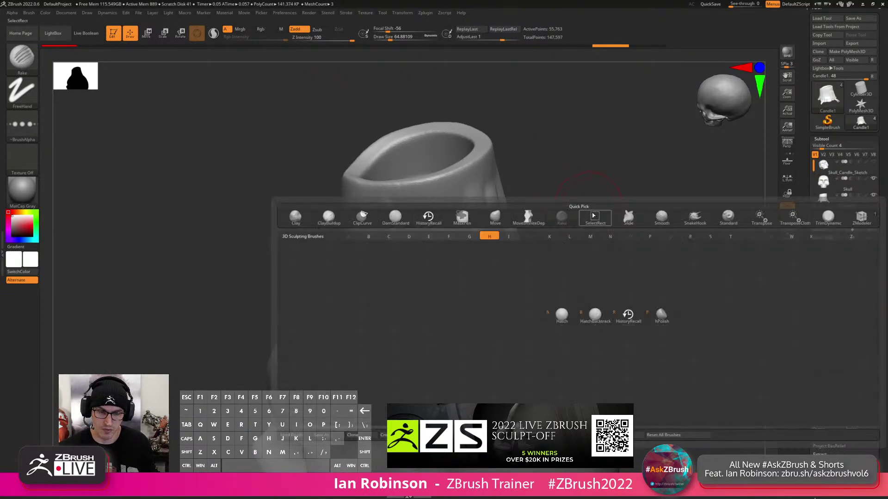
key(r)
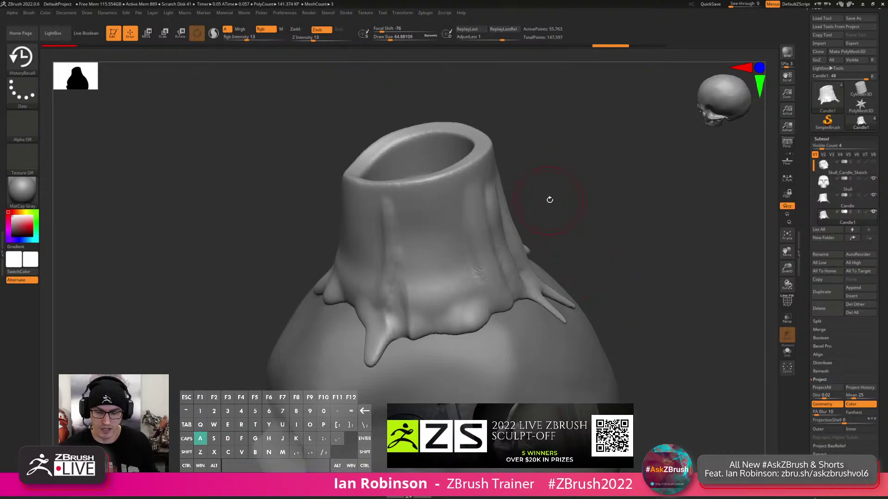
Paint with HistoryRecall over the duplicated candle's ridges at a draw size of about 56.
key(s)
mouse_move(553, 195)
mouse_down()
mouse_move(497, 226)
mouse_move(476, 185)
mouse_move(490, 250)
mouse_move(513, 261)
mouse_move(517, 252)
mouse_up()
right_drag(517, 254, 467, 232)
mouse_move(540, 224)
mouse_down()
mouse_move(499, 188)
mouse_move(527, 213)
mouse_move(578, 217)
mouse_move(601, 199)
mouse_up()
drag(574, 231, 587, 234)
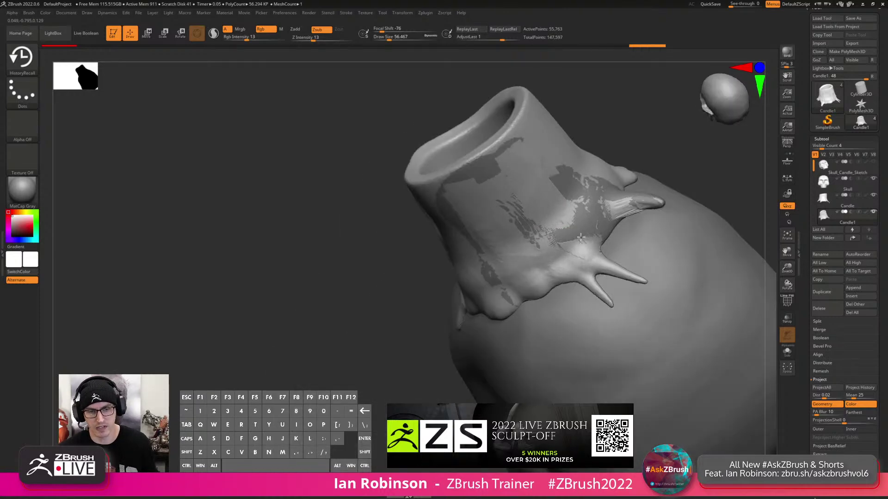
mouse_move(642, 199)
shift+mouse_down()
mouse_move(601, 226)
mouse_move(514, 208)
mouse_move(557, 153)
shift+mouse_up()
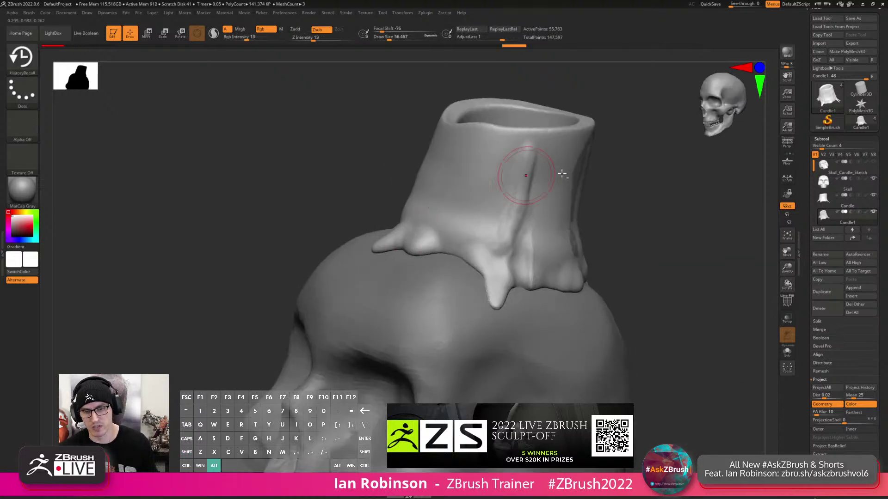
drag(561, 175, 595, 214)
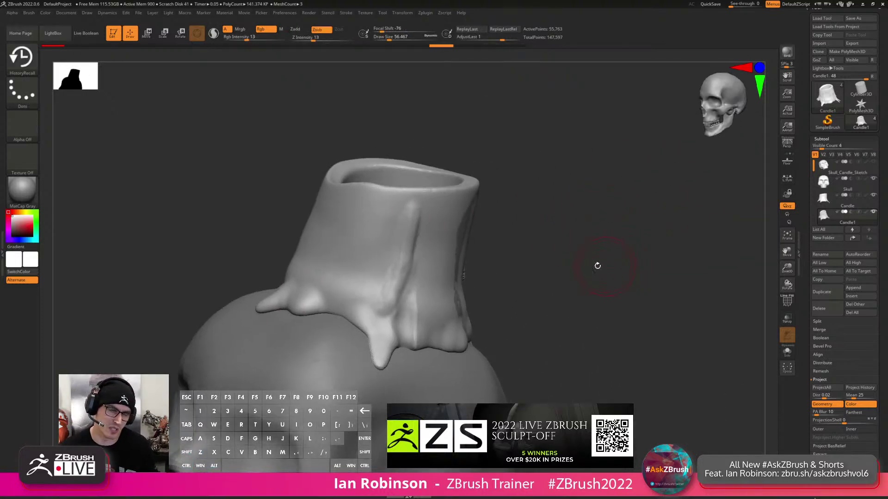
Reduce the draw size to about 14 and delete the Candle1 duplicate subtool.
key(s)
drag(493, 60, 485, 60)
mouse_move(501, 82)
mouse_down()
mouse_move(492, 87)
mouse_move(490, 140)
mouse_up()
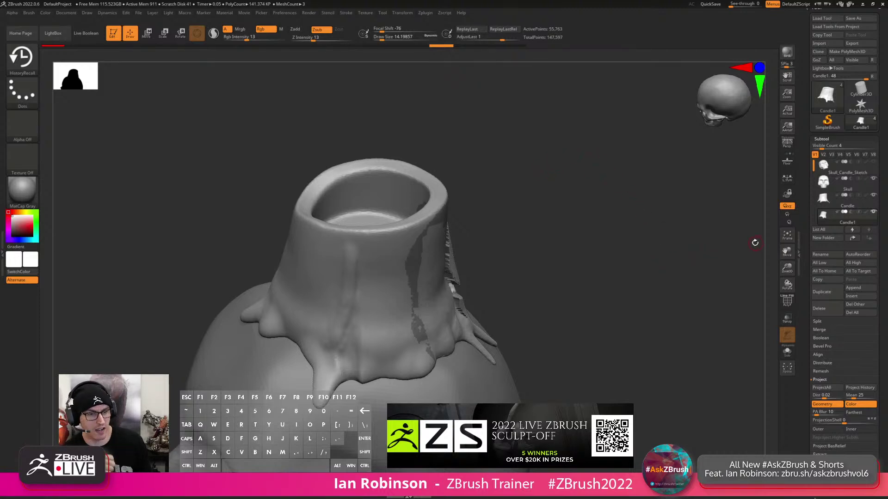
click(819, 309)
click(763, 323)
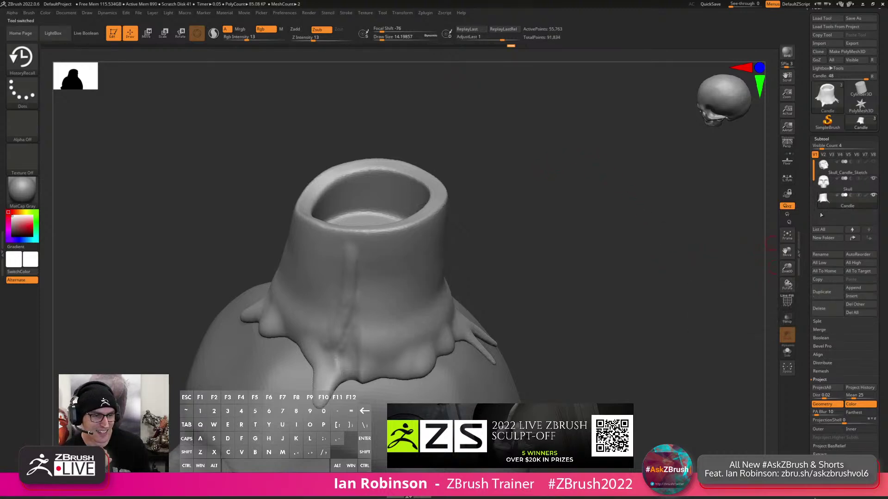
Switch to the browser, search YouTube for "zbrush chtuhlu brekdown" and bring the "Cthulhu Child" breakdown video over the workspace.
drag(566, 278, 526, 235)
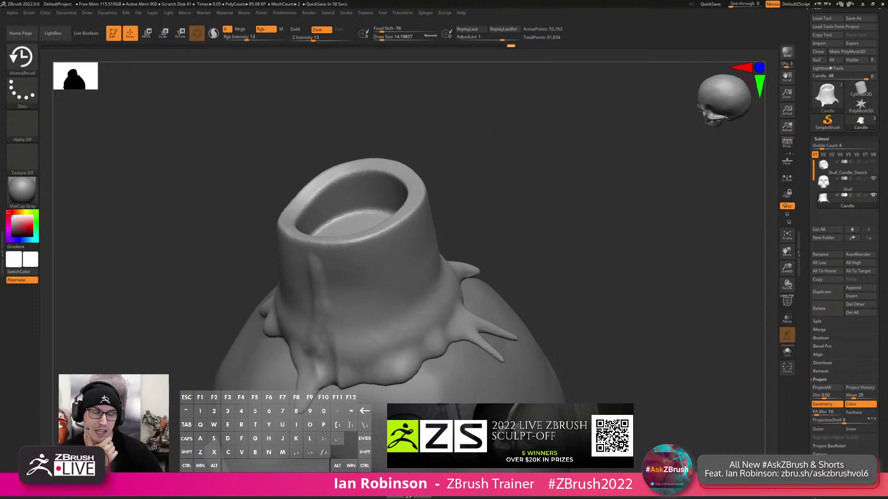
text(yt)
key(Return)
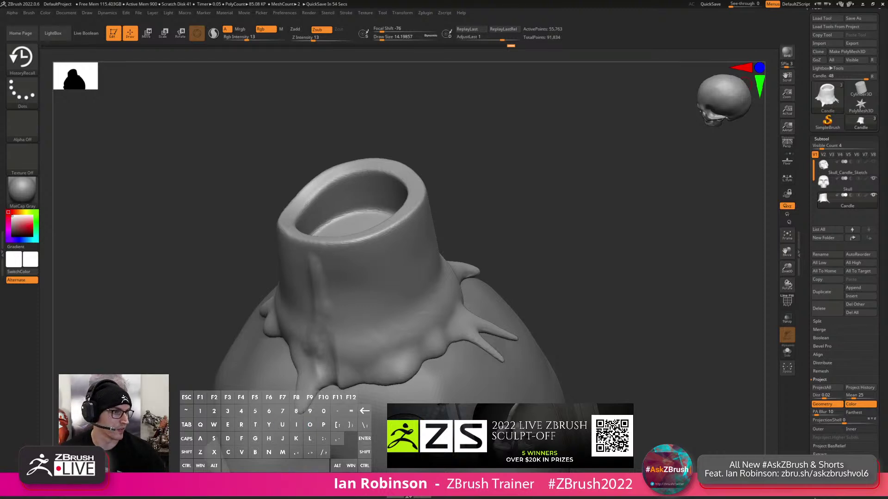
key(b)
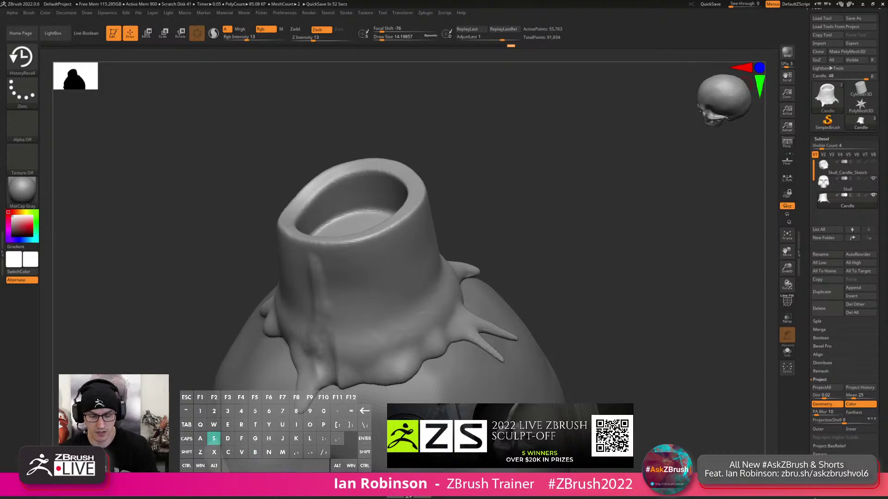
key(BackSpace)
key(s)
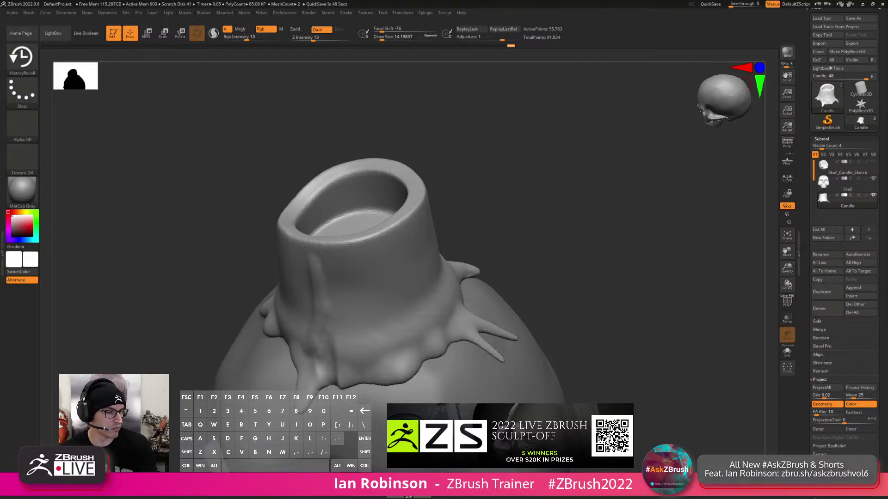
key(u)
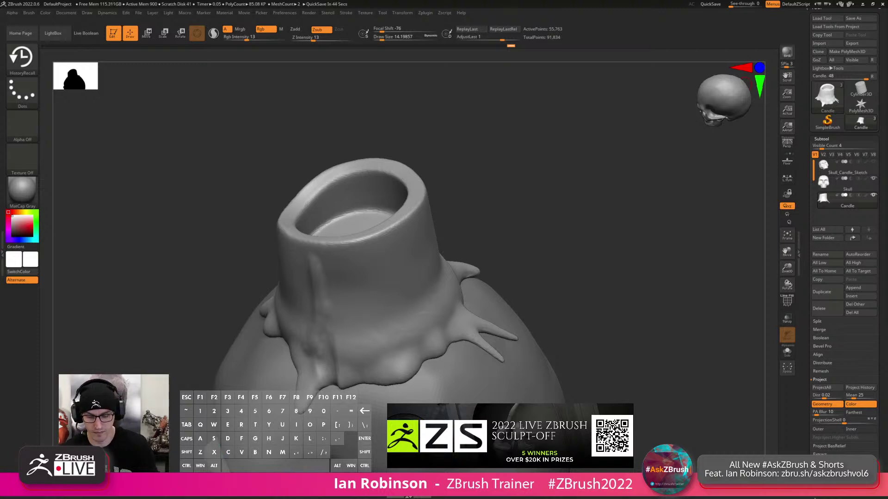
key(l)
key(u)
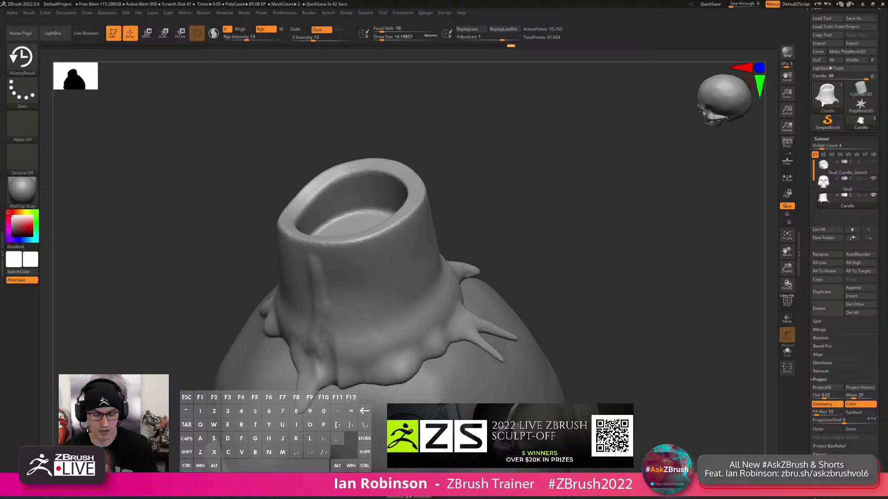
text(bwn)
key(Return)
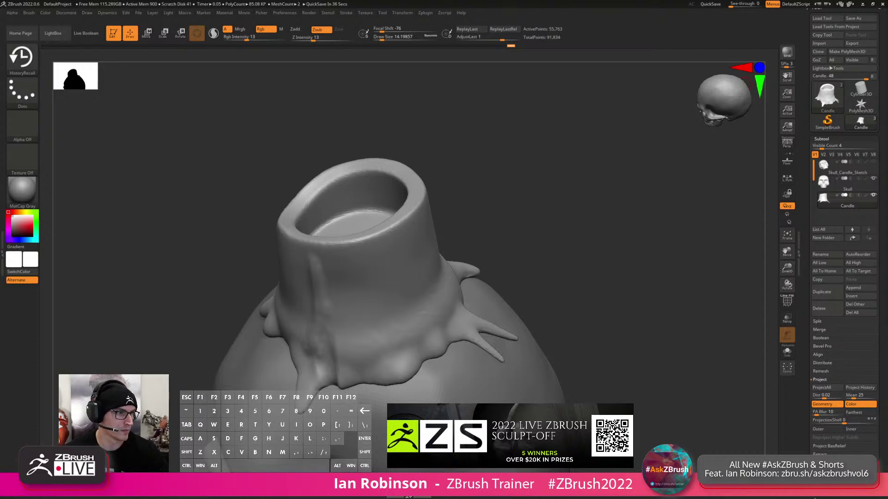
drag(887, 39, 366, 24)
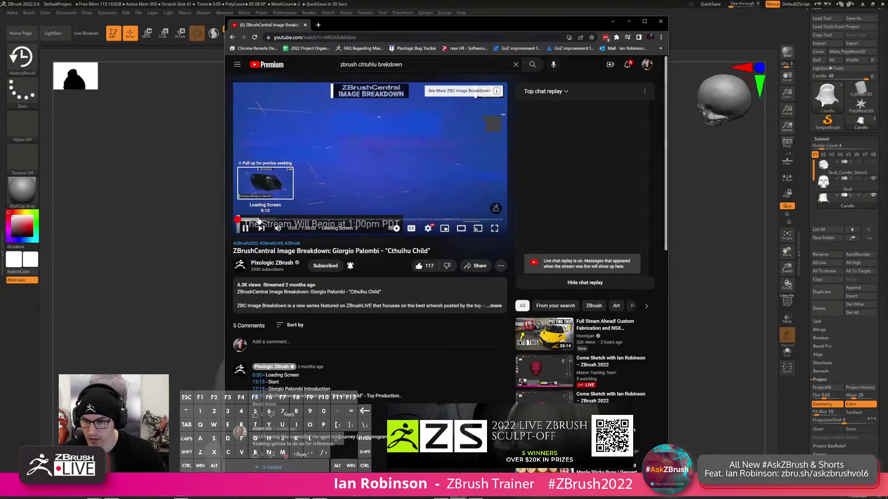
Skip the breakdown video ahead to 1:12:00 and show it paused in full screen.
click(260, 220)
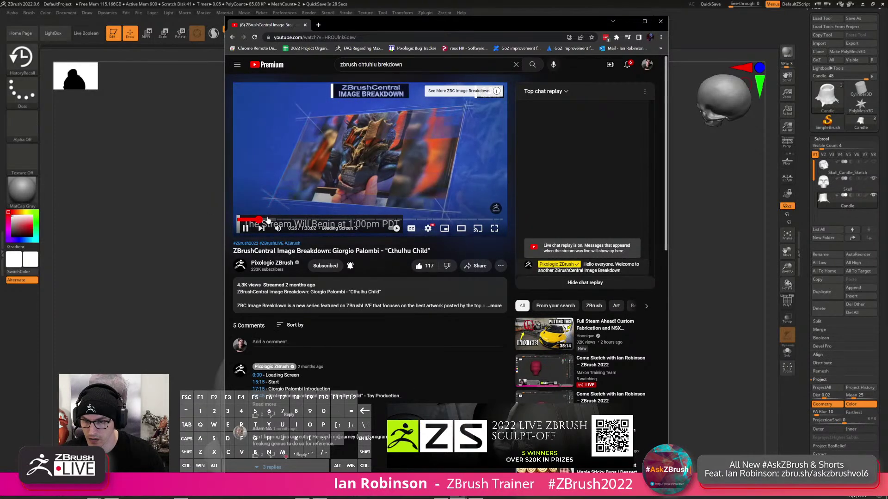
click(271, 220)
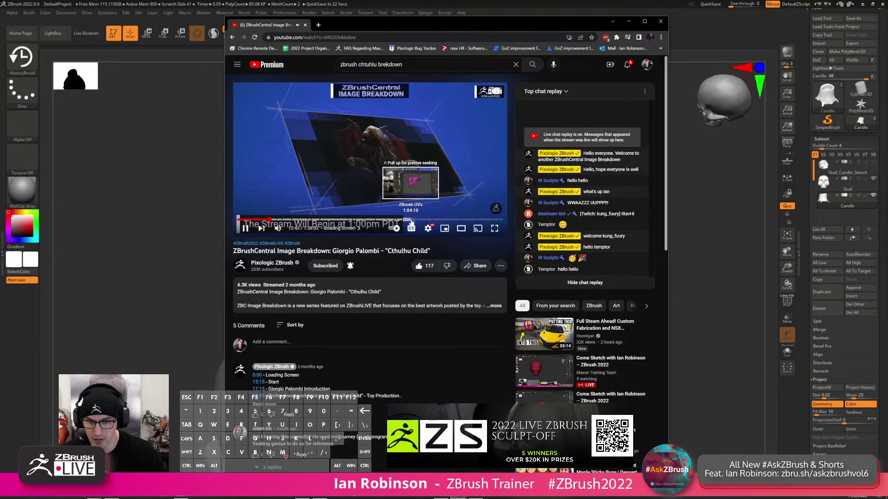
click(431, 220)
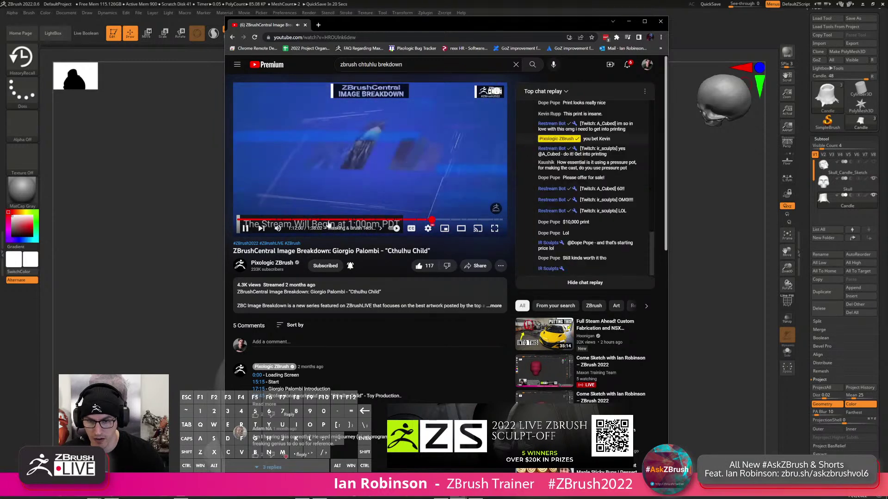
click(245, 228)
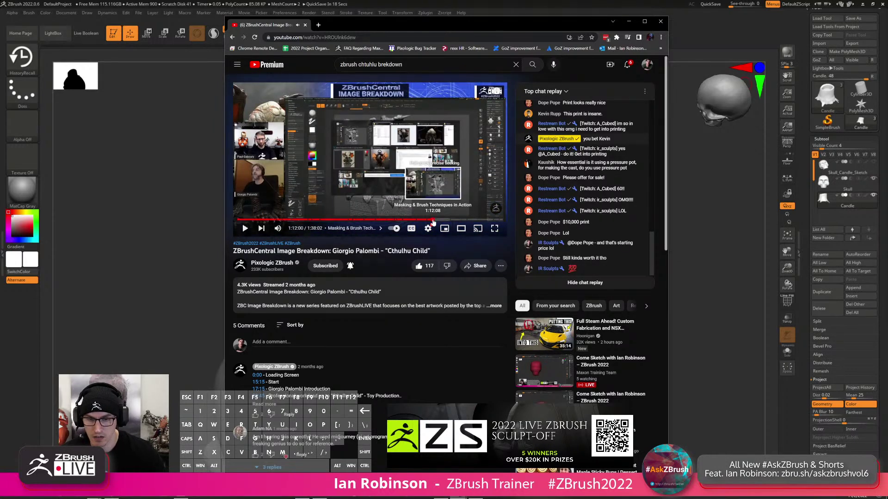
click(493, 229)
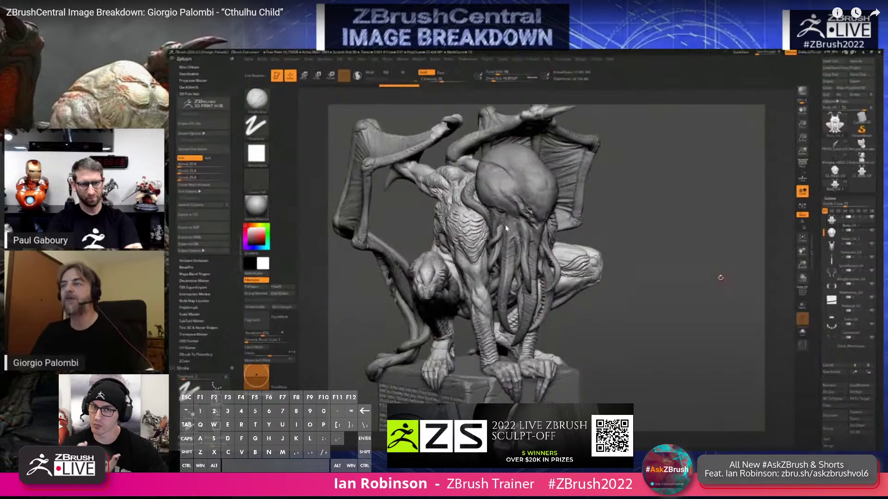
Put the video away, return to ZBrush and view the candle from above, looking into its hollow top.
key(Escape)
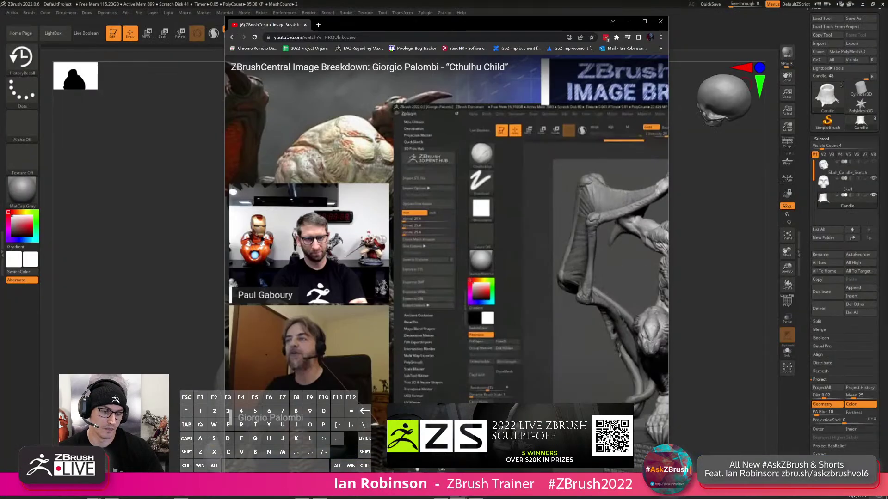
click(629, 21)
drag(634, 111, 590, 185)
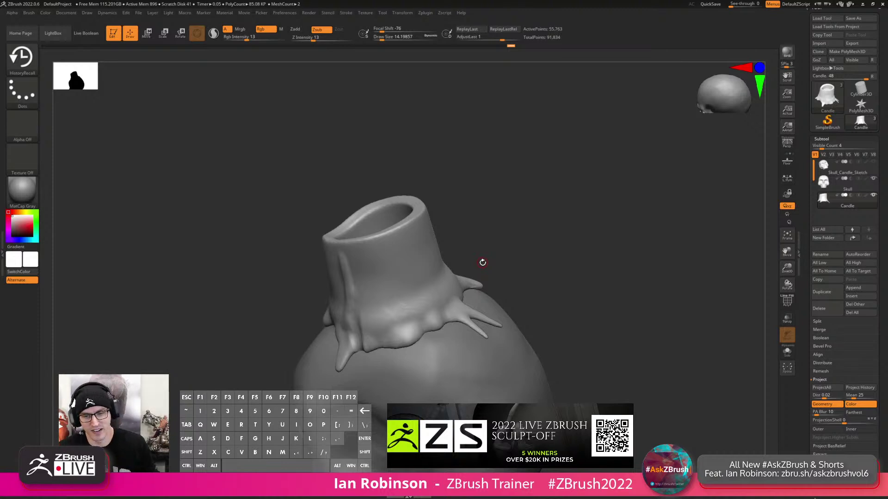
mouse_move(575, 204)
mouse_down()
mouse_move(570, 212)
mouse_move(595, 187)
mouse_move(581, 170)
mouse_move(583, 204)
mouse_up()
drag(586, 196, 586, 204)
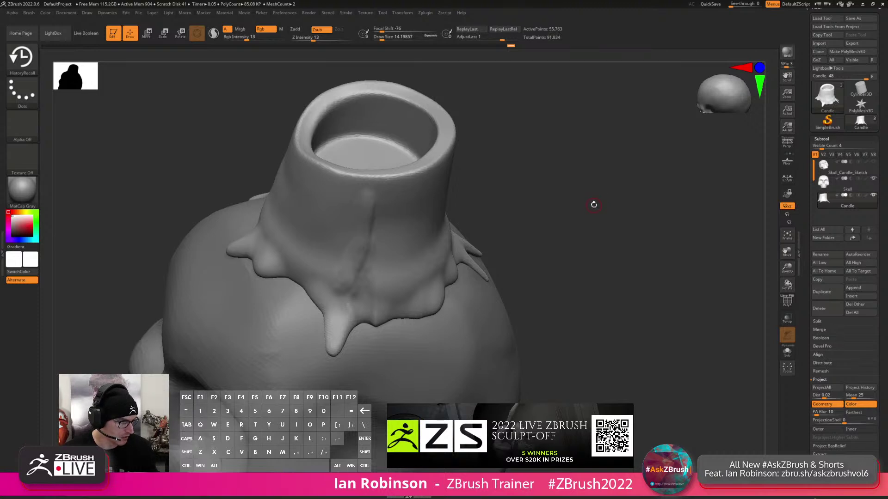
drag(583, 196, 622, 194)
alt+drag(481, 192, 494, 215)
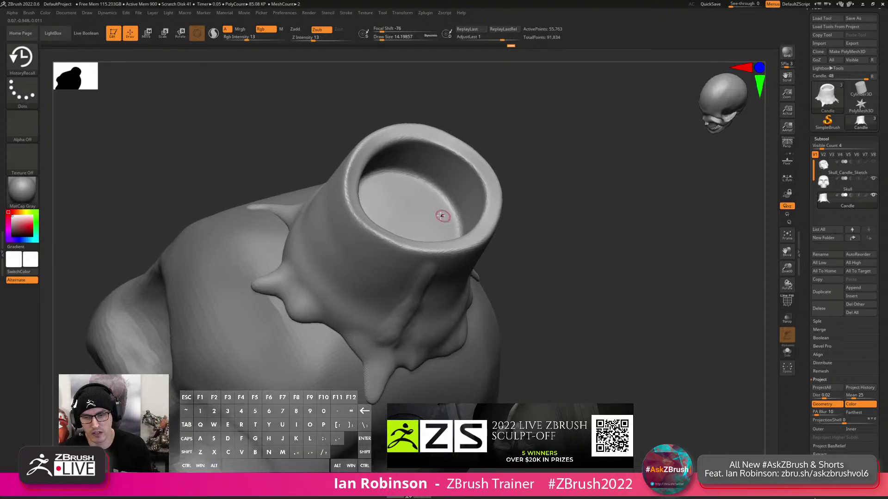
Insert a thin Cylinder No Edge primitive from the IMM Primitives brush upright at the center of the candle's hollow floor as a wick.
key(shift+f)
key(shift+f)
key(shift+f)
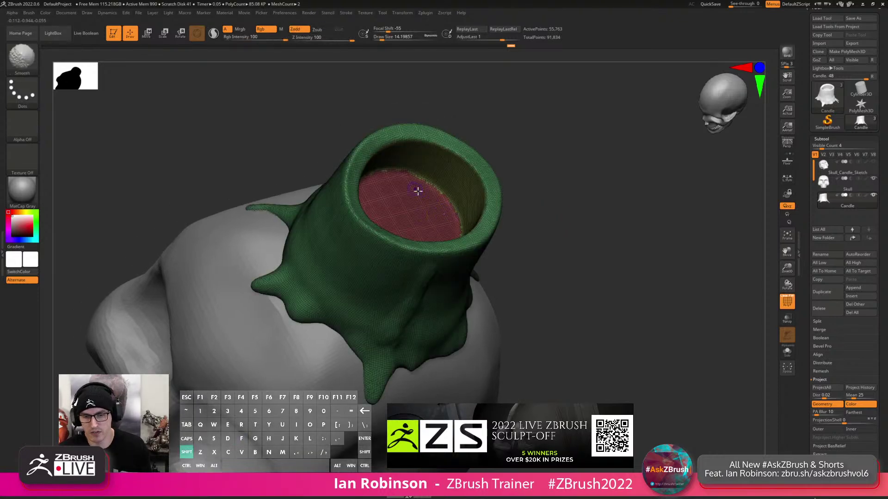
key(b)
key(i)
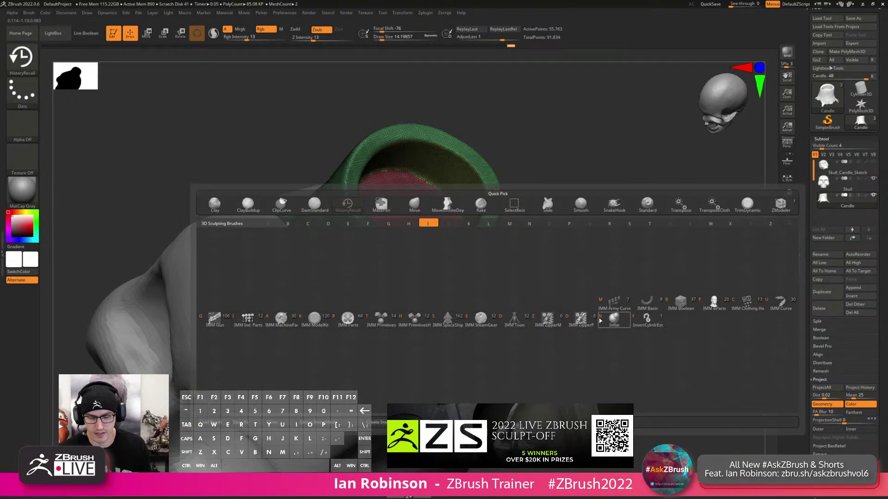
key(t)
shift+drag(584, 227, 581, 247)
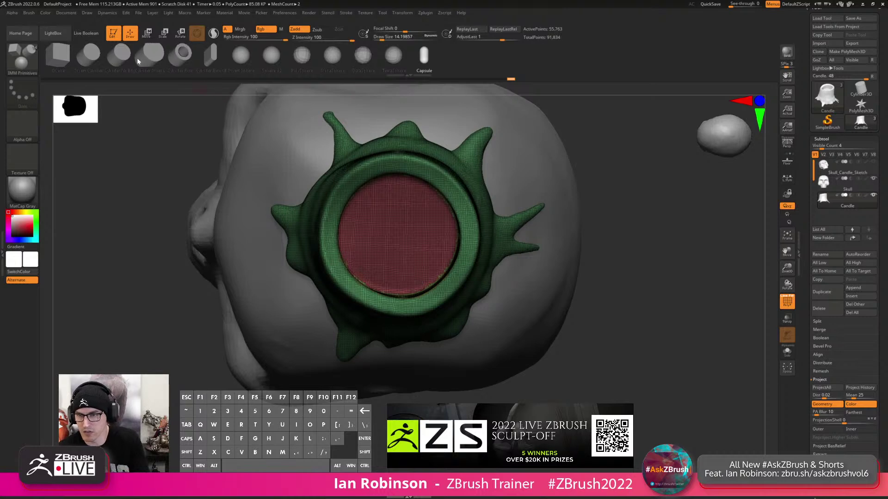
click(117, 56)
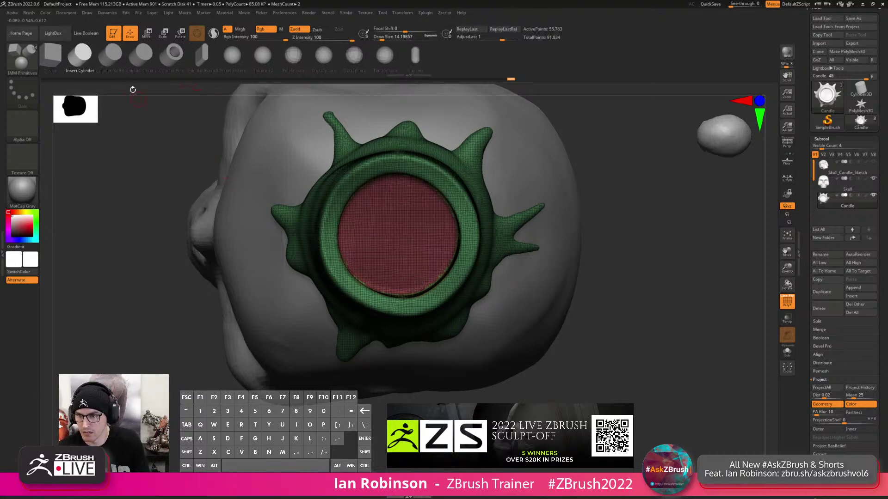
drag(398, 232, 398, 251)
right_drag(398, 251, 448, 182)
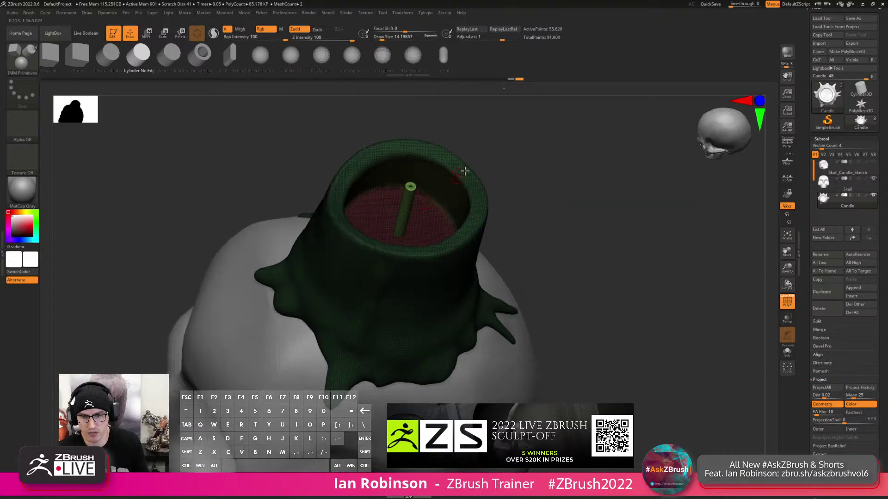
Adjust the wick cylinder's position inside the candle's hollow and undo the last move.
key(w)
key(q)
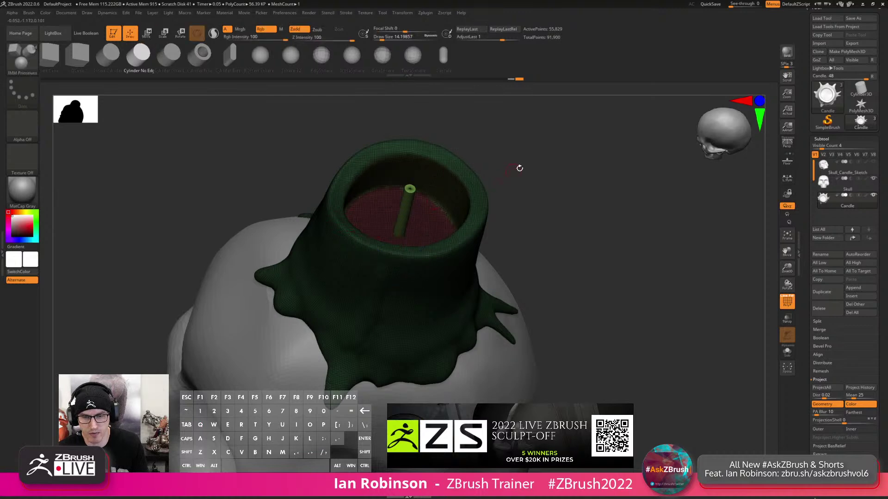
right_drag(511, 173, 481, 228)
key(w)
drag(420, 207, 418, 210)
key(q)
key(ctrl+z)
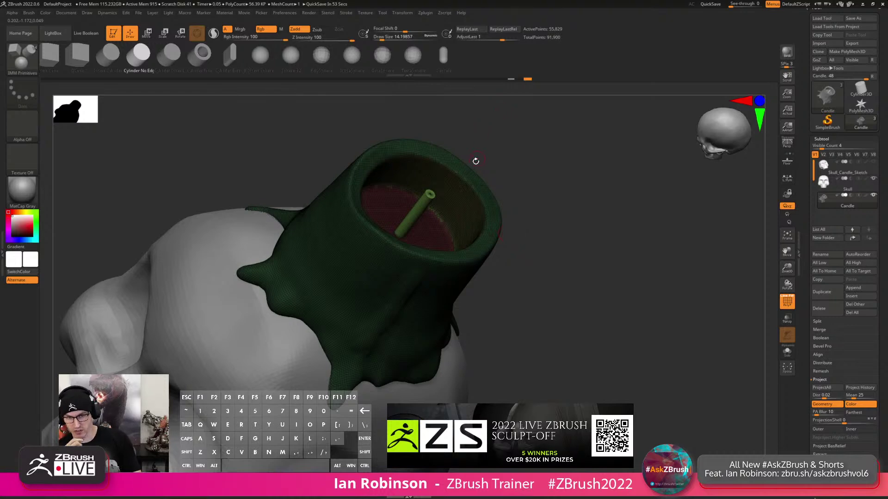
Move the wick cylinder down so it sits in the floor of the candle's hollow.
mouse_move(548, 147)
mouse_down()
mouse_move(567, 151)
mouse_move(531, 180)
mouse_move(539, 176)
mouse_up()
key(w)
drag(402, 208, 400, 218)
key(q)
drag(547, 213, 540, 204)
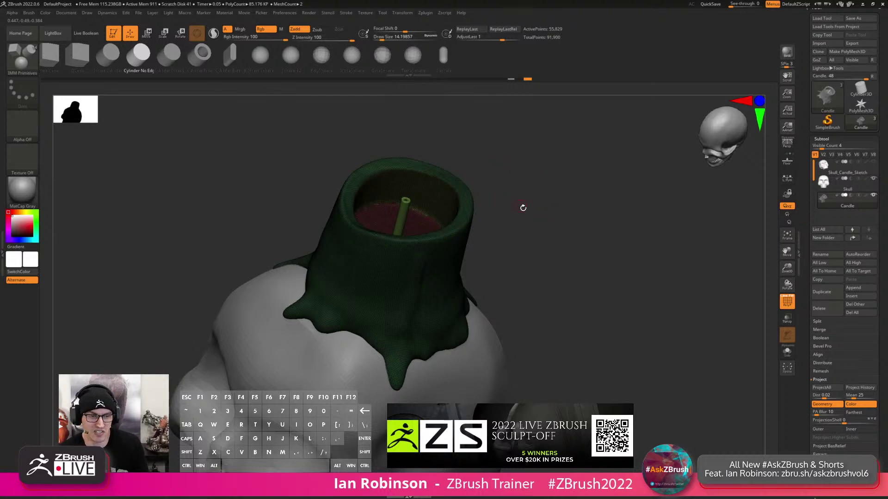
shift+drag(532, 221, 537, 214)
drag(611, 226, 618, 222)
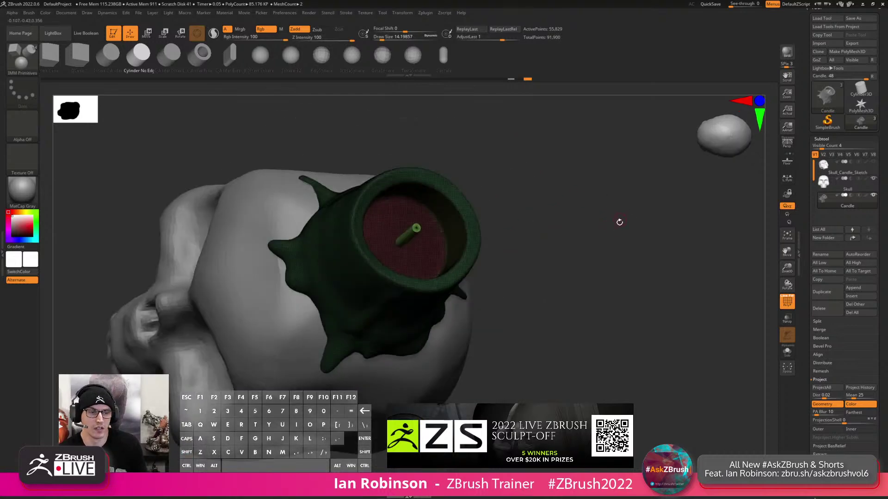
Hide the wick cylinder within the Candle subtool and split the hidden part into its own subtool.
ctrl+shift+click(412, 219)
ctrl+shift+drag(539, 191, 561, 245)
drag(556, 185, 574, 186)
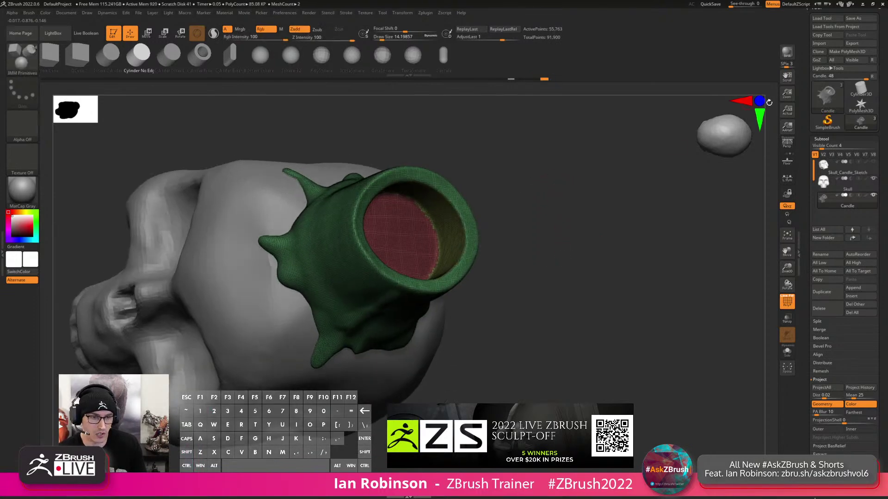
click(827, 138)
click(827, 138)
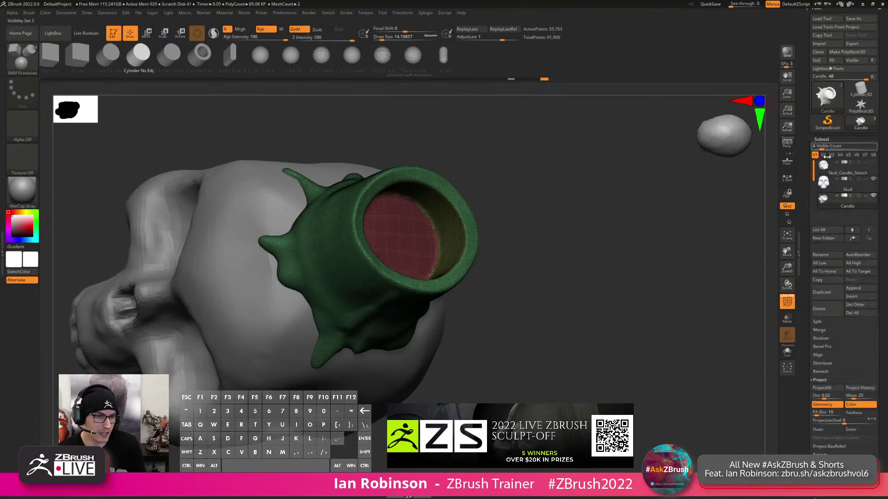
click(817, 321)
click(822, 330)
Select the split-off cylinder subtool and rename it Wick.
click(832, 214)
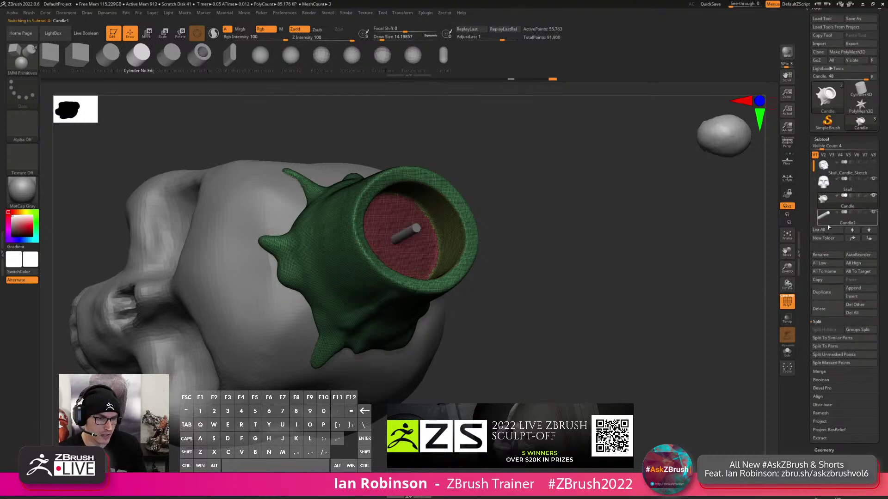
click(827, 255)
text(Wick)
key(Return)
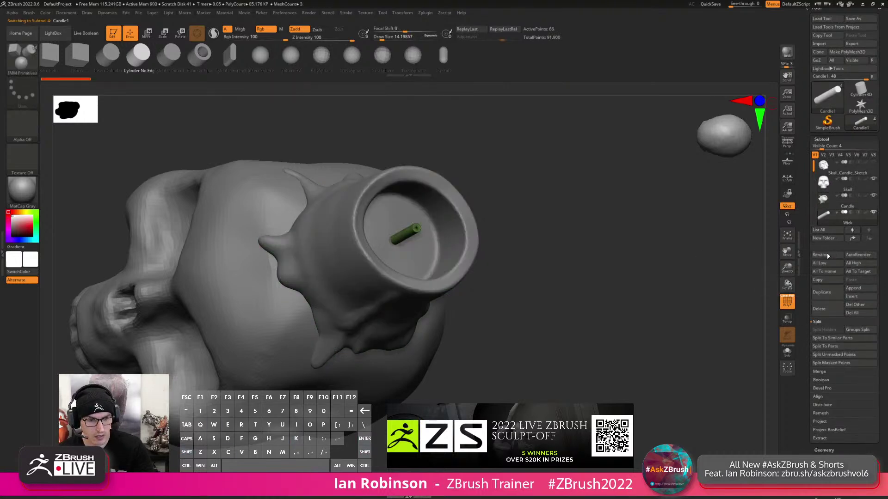
Reduce the draw size to about 1.3 with the wick in close view.
mouse_move(550, 237)
mouse_down()
mouse_move(557, 241)
mouse_move(578, 196)
mouse_move(616, 228)
mouse_move(578, 179)
mouse_move(579, 245)
mouse_up()
mouse_move(440, 232)
alt+right_down()
mouse_move(436, 274)
mouse_move(449, 287)
alt+right_up()
key(s)
drag(446, 268, 440, 270)
alt+right_drag(440, 276, 476, 234)
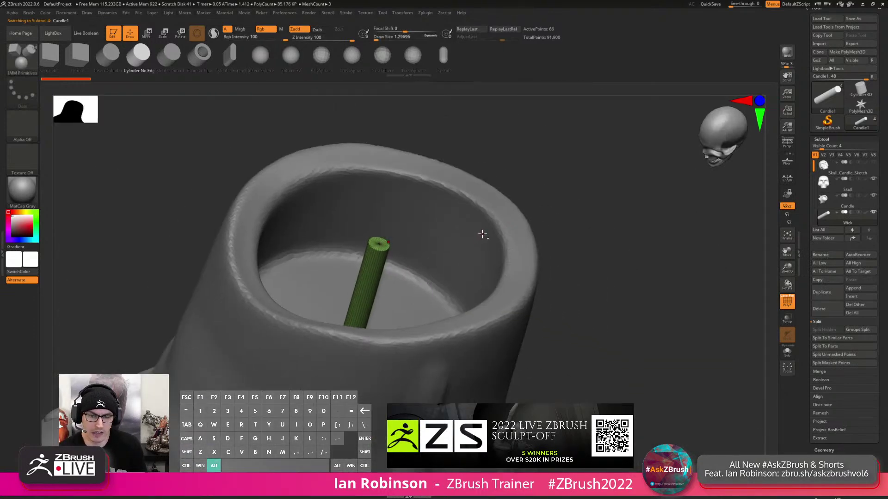
Make Candle the active subtool and step its history back to before the wick cylinder was inserted, keeping the polyframe shown.
alt+click(530, 255)
drag(544, 244, 516, 250)
key(ctrl+z)
key(ctrl+z)
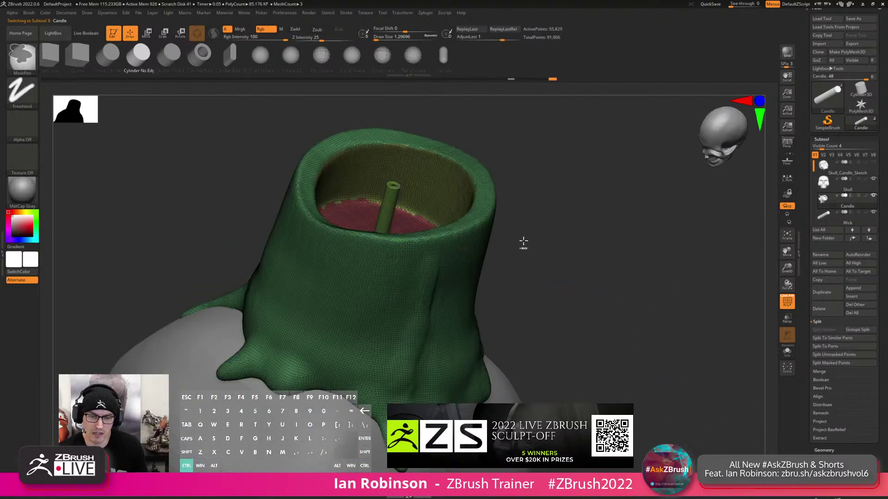
ctrl+click(520, 245)
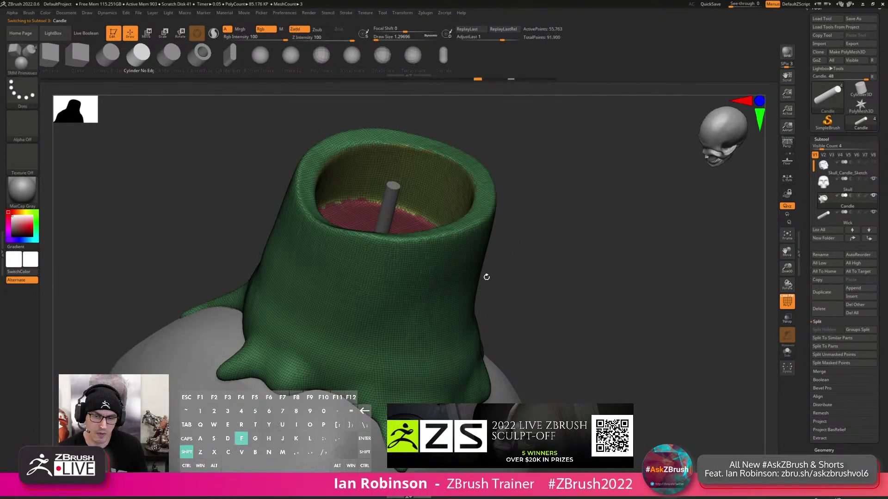
key(shift+f)
right_drag(449, 335, 442, 327)
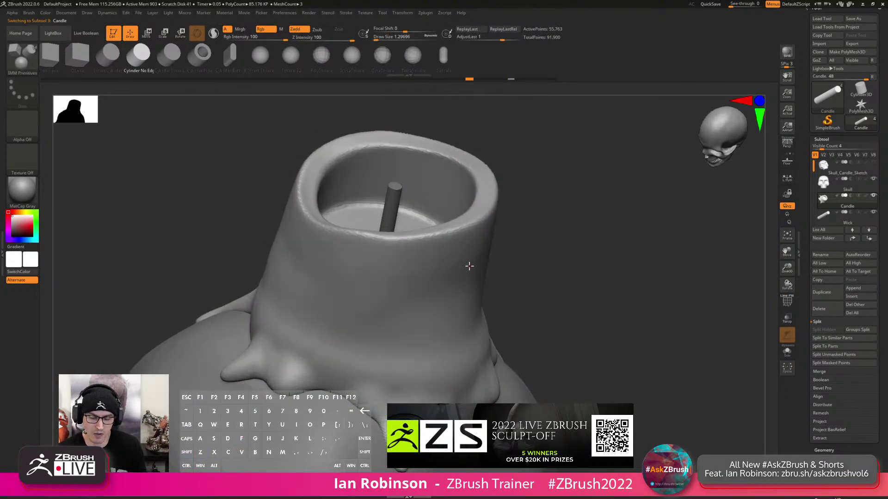
key(shift+f)
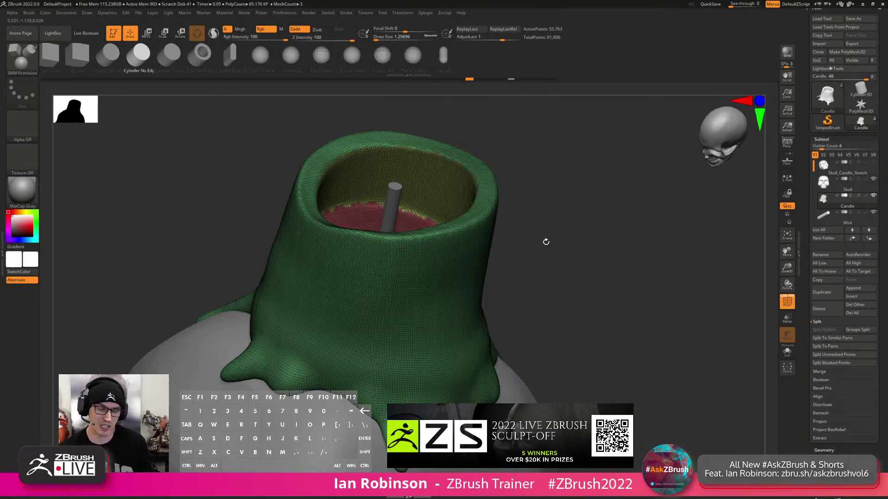
Switch to the ClayBuildup brush with a draw size of about 33 for the candle's side.
key(s)
click(552, 228)
alt+drag(551, 213, 532, 248)
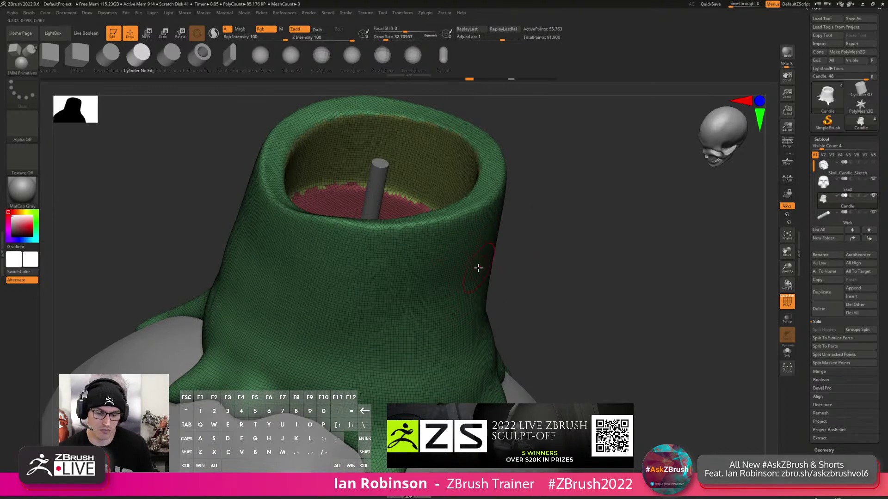
key(b)
key(c)
key(b)
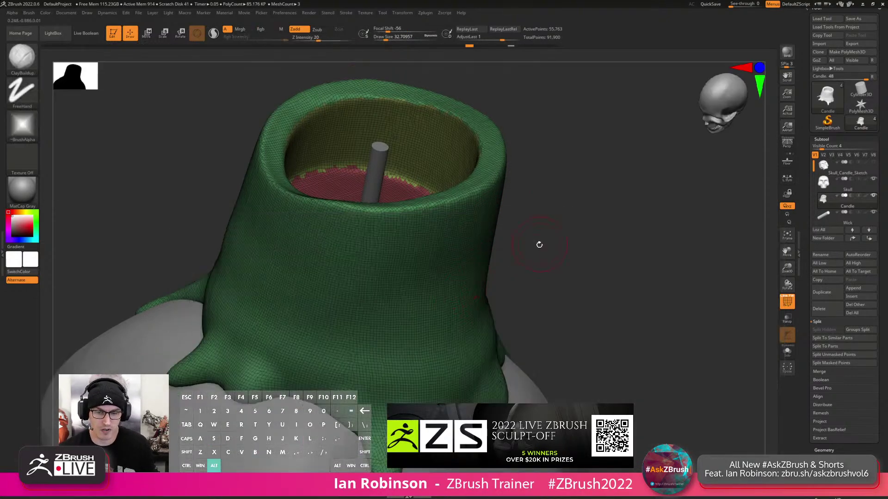
drag(540, 244, 535, 218)
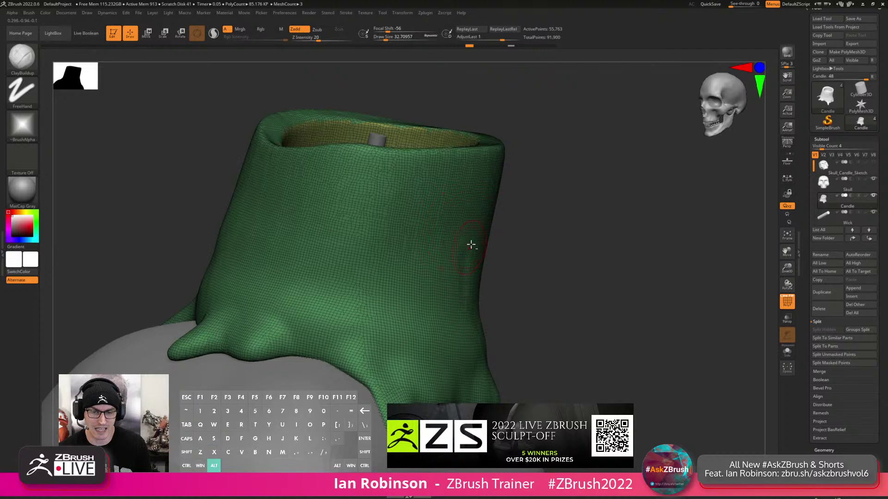
Try remeshing the candle with ZRemesher, compare its surface and undo the remesh.
key(shift+f)
click(823, 139)
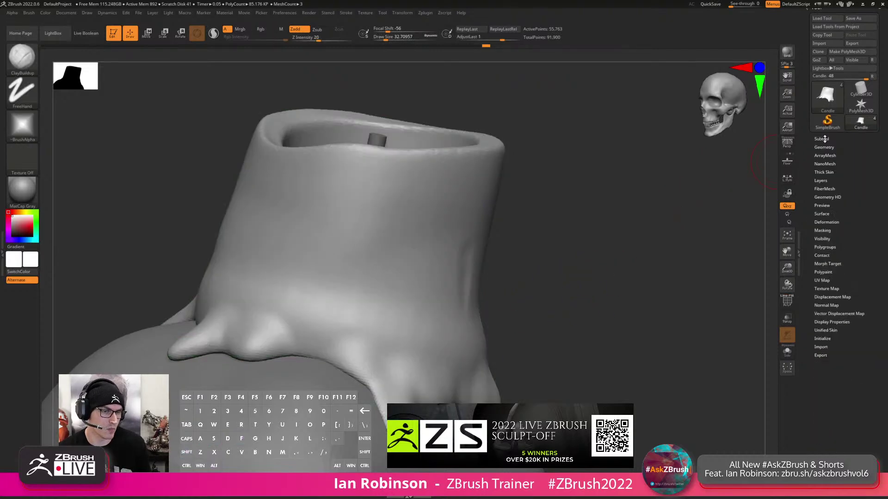
click(824, 147)
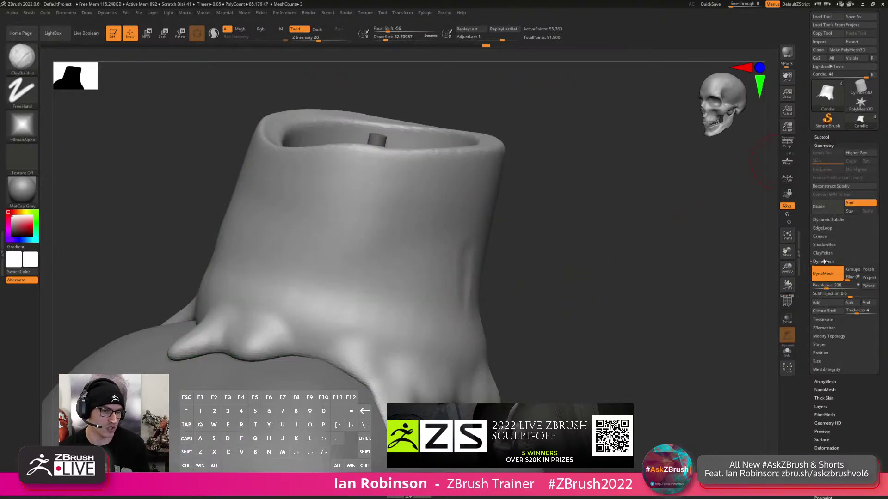
click(825, 327)
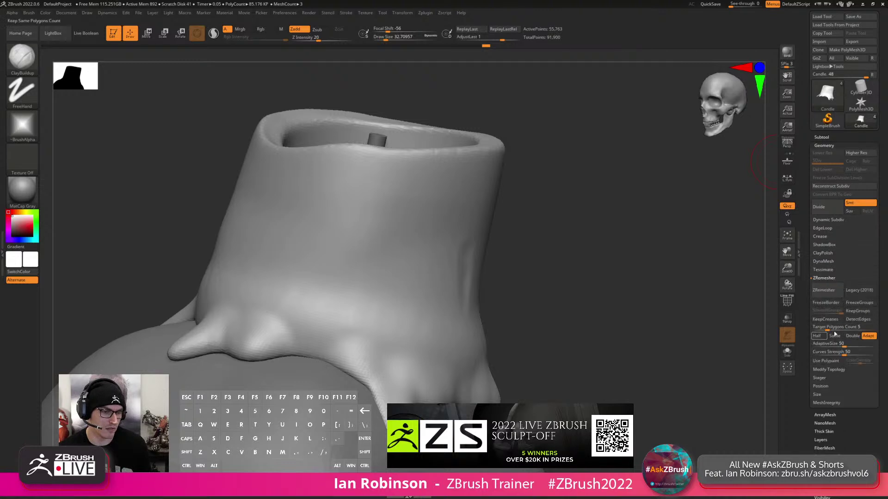
click(826, 290)
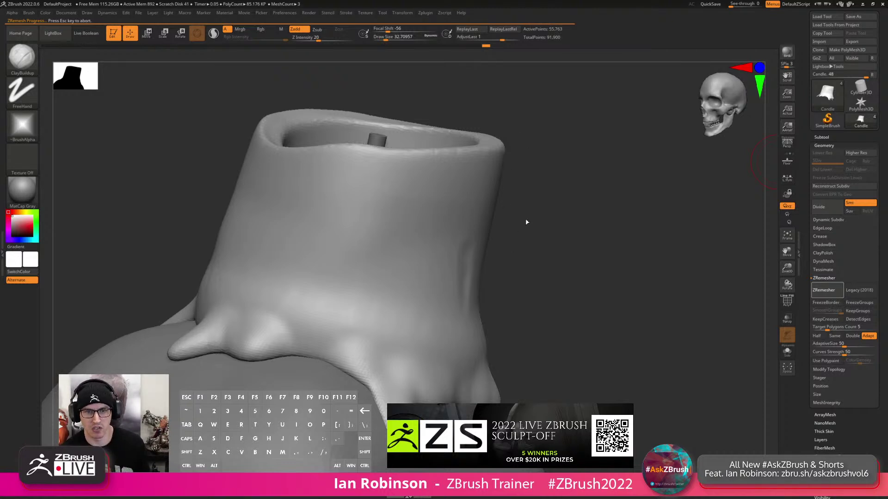
key(shift+f)
drag(523, 218, 507, 258)
key(shift+f)
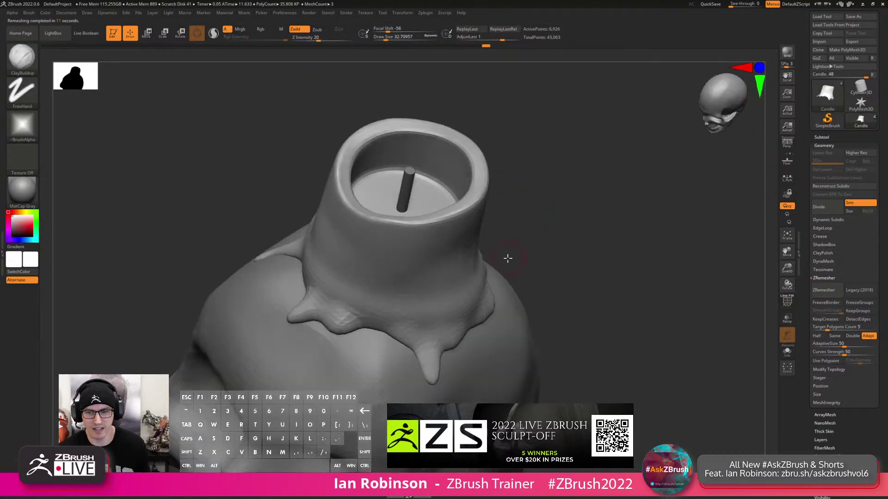
key(ctrl+z)
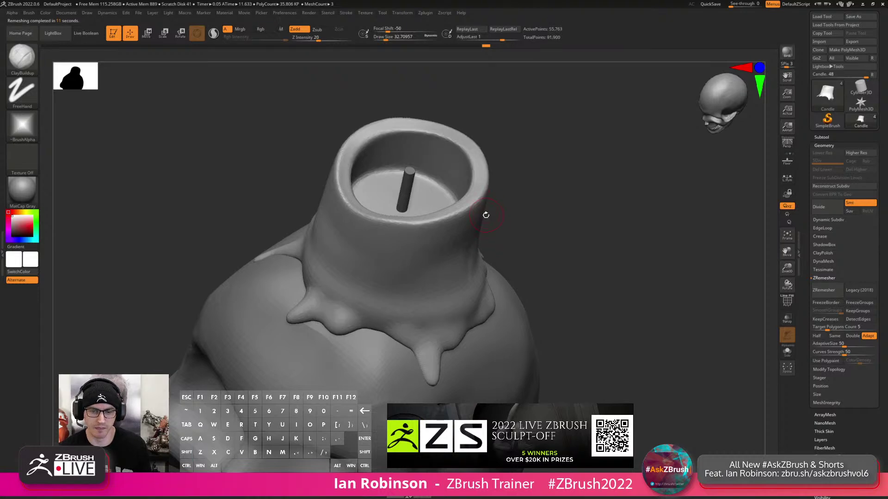
Make Wick the active subtool with polyframe shown and set the draw size to about 5.75 for its top end.
alt+right_drag(485, 212, 469, 232)
key(shift+f)
right_drag(400, 183, 443, 196)
alt+click(422, 136)
alt+right_drag(421, 126, 434, 173)
key(s)
drag(434, 173, 429, 171)
right_drag(429, 171, 427, 139)
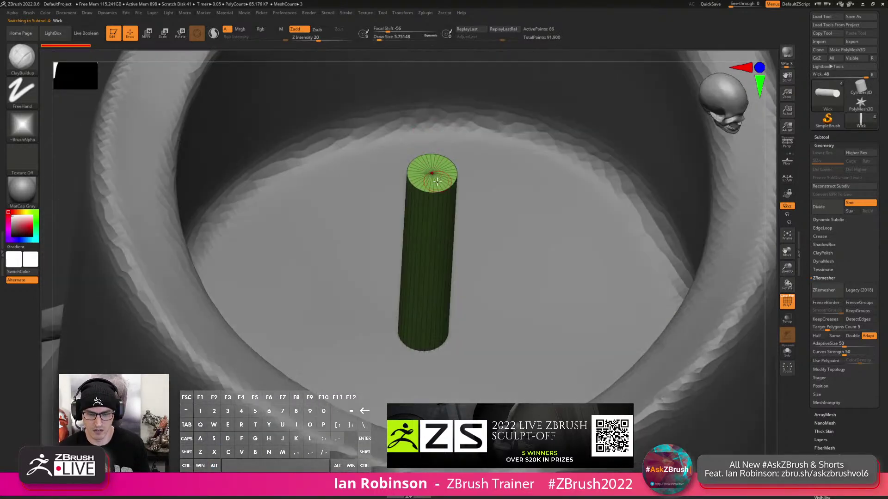
Assign a separate polygroup to the wick's top cap using the ZModeler PolyGroup edge action on a polyloop.
key(b)
key(z)
key(m)
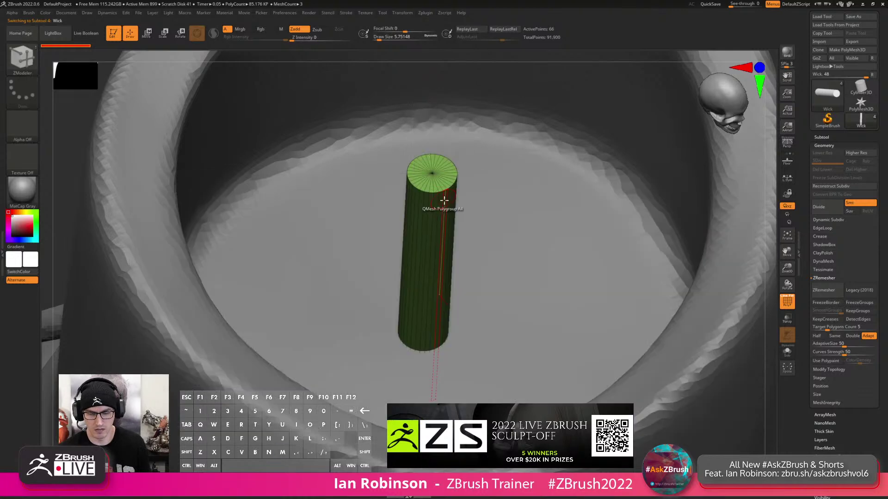
alt+right_drag(444, 155, 447, 171)
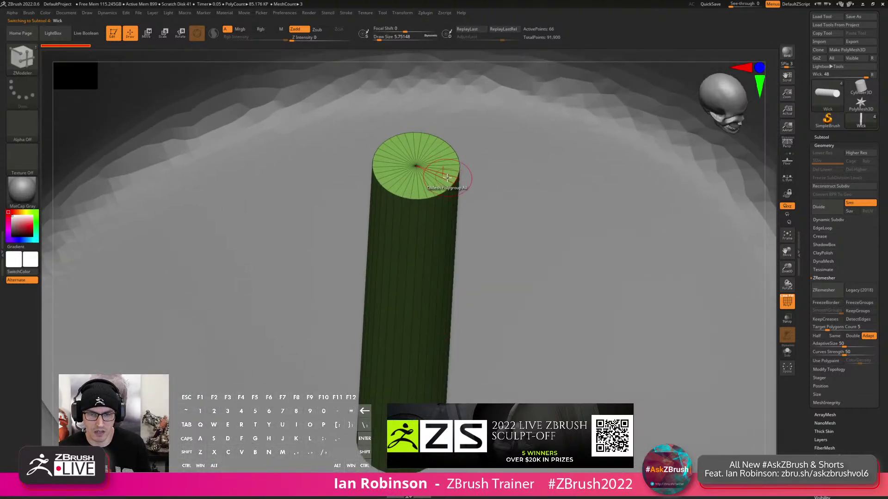
key(space)
click(445, 249)
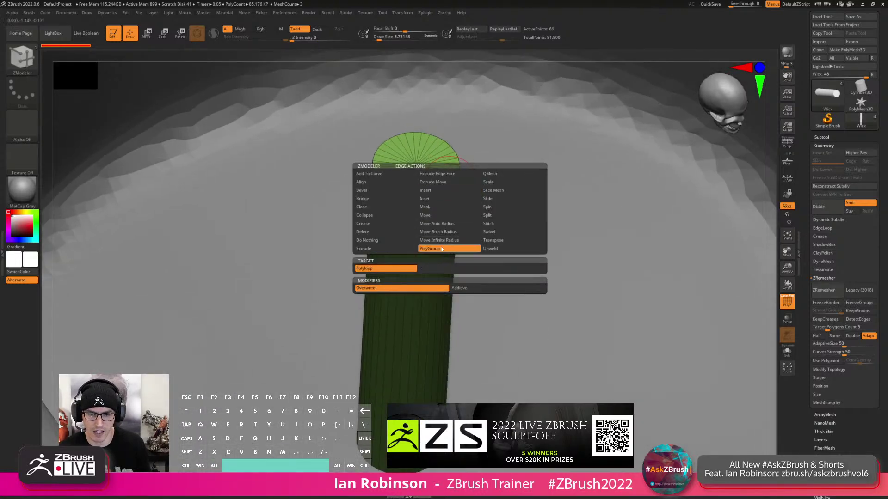
click(447, 179)
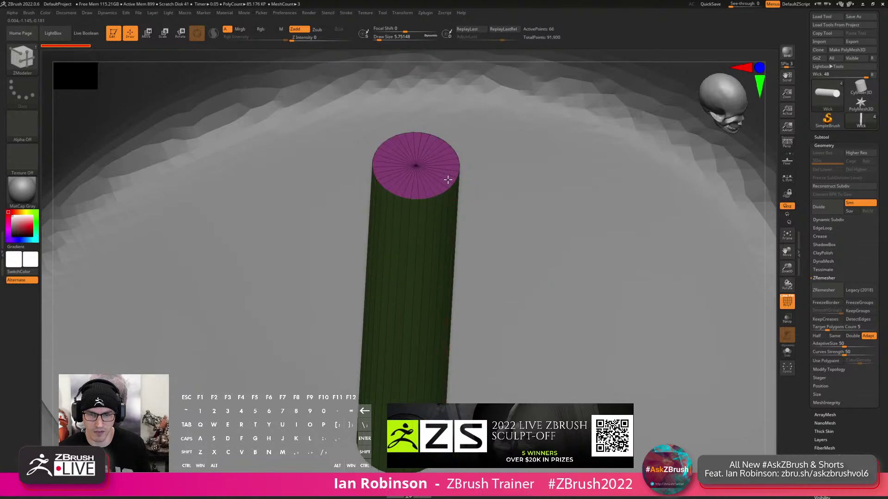
Give the wick's top face a new polygroup and extrude it upward with QMesh.
click(447, 179)
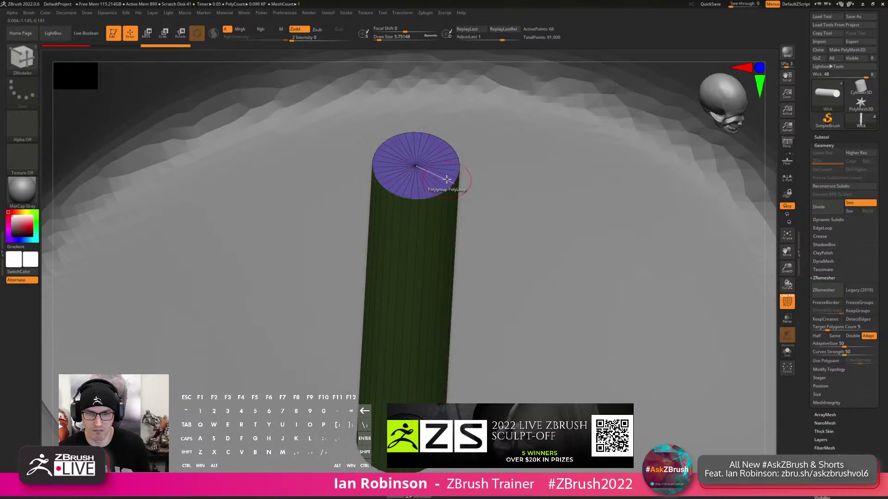
drag(451, 178, 452, 147)
shift+right_drag(452, 148, 458, 137)
Isolate the wick in Solo mode, mask its shaft and scale the top face outward into a flared disc.
click(787, 352)
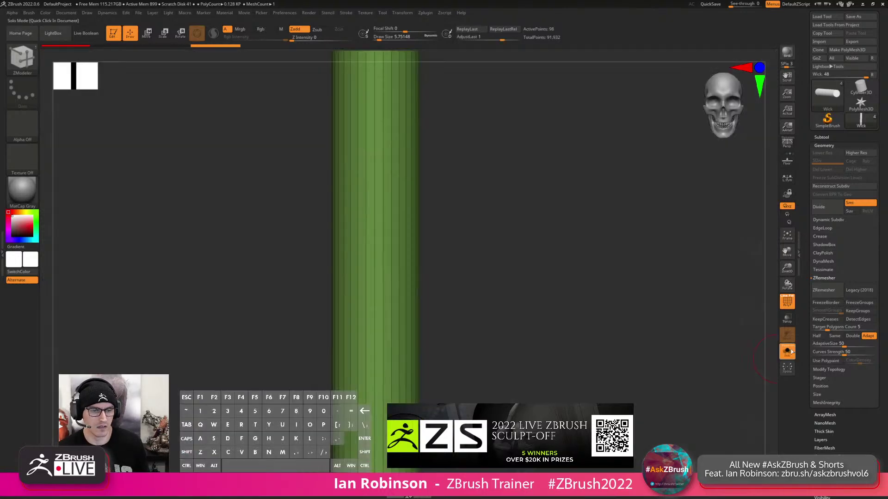
alt+drag(502, 213, 527, 348)
alt+drag(456, 222, 468, 372)
ctrl+drag(345, 194, 513, 217)
key(w)
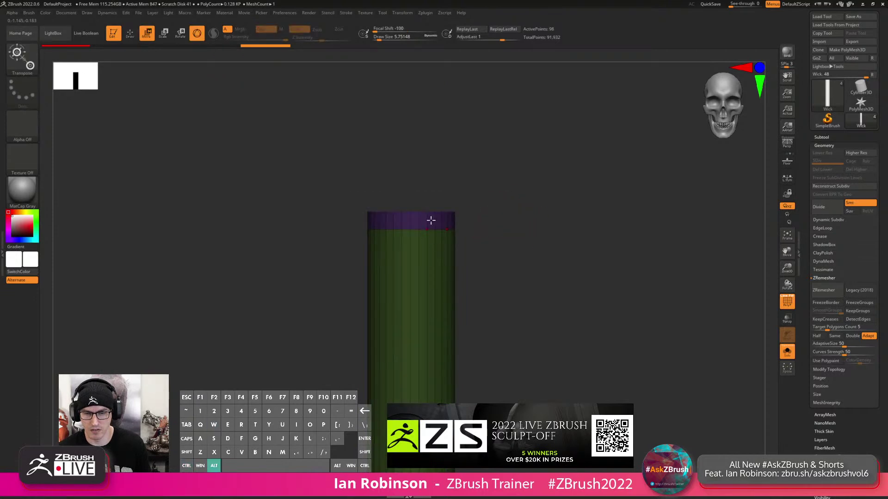
mouse_move(426, 211)
alt+mouse_down()
mouse_move(411, 212)
mouse_move(442, 190)
mouse_move(412, 174)
mouse_move(463, 186)
alt+mouse_up()
key(q)
ctrl+drag(476, 185, 481, 190)
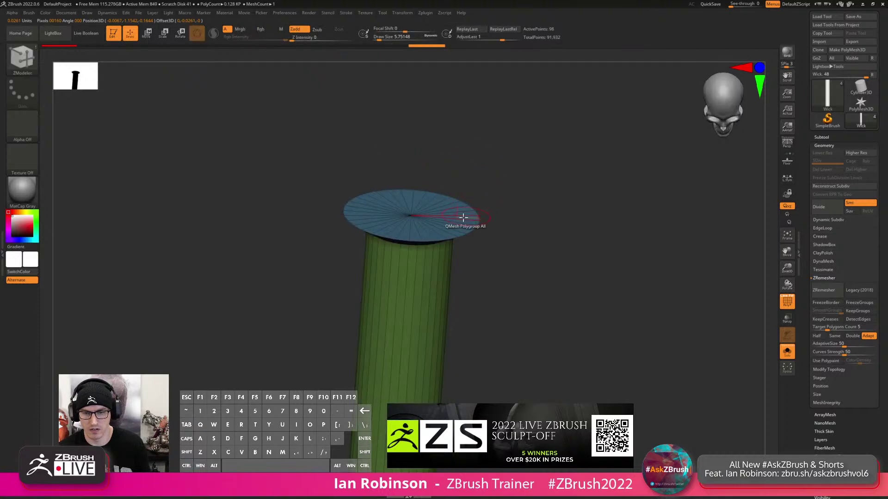
Extrude the flared top face upward into a head and scale its top edge inward as a bevel.
drag(462, 221, 476, 151)
mouse_move(350, 137)
ctrl+alt+mouse_down()
mouse_move(525, 154)
mouse_move(517, 159)
ctrl+alt+mouse_up()
key(w)
click(430, 152)
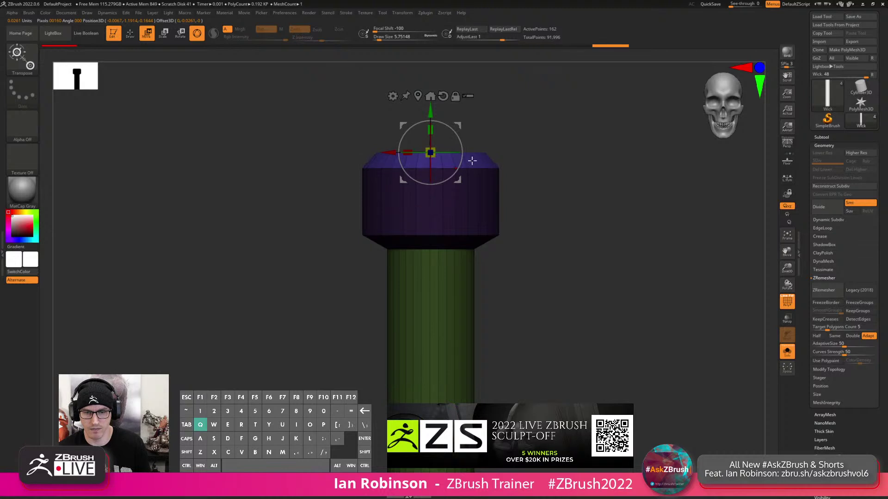
key(q)
ctrl+drag(509, 153, 514, 168)
Set the ZModeler edge action to Insert with the Multiple EdgeLoops target.
key(space)
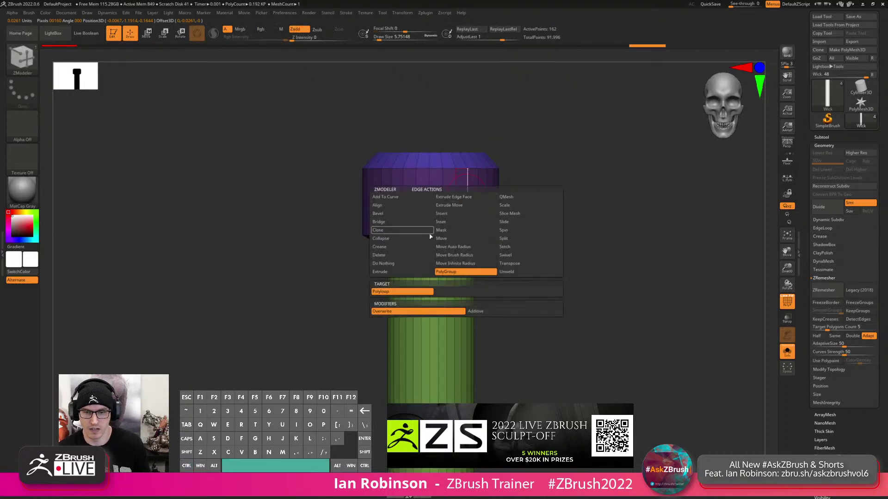
click(451, 205)
click(450, 213)
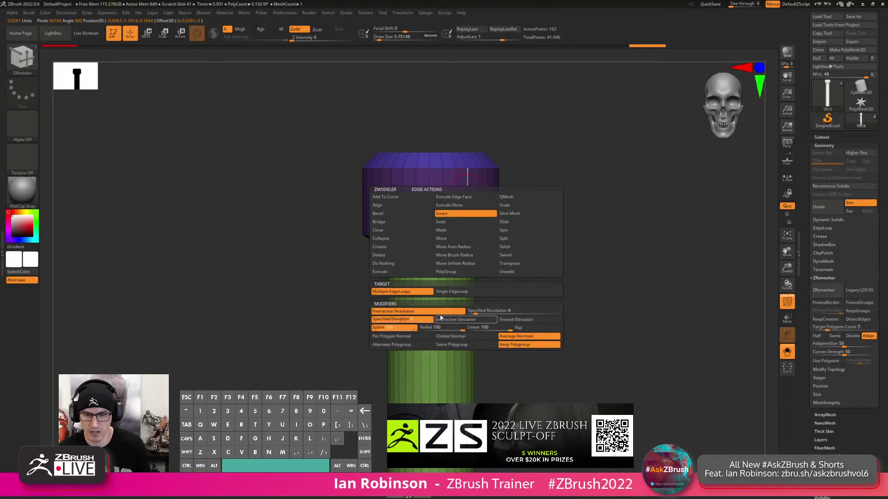
Try inserting multiple edge loops around the wick's head, toggling symmetry between attempts.
click(488, 224)
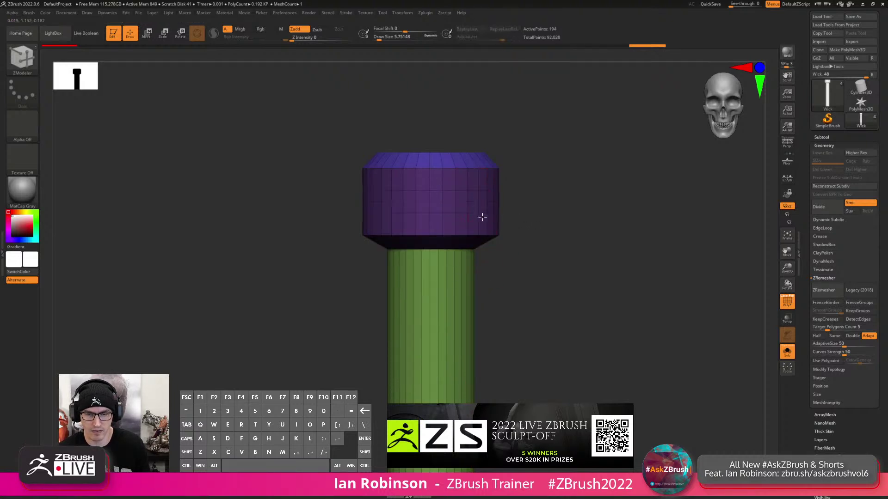
key(ctrl+z)
key(x)
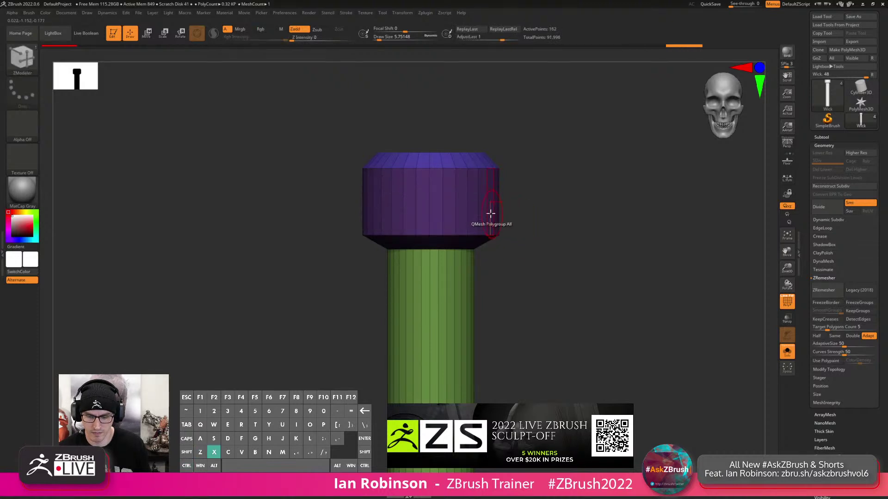
drag(486, 205, 529, 215)
key(ctrl+z)
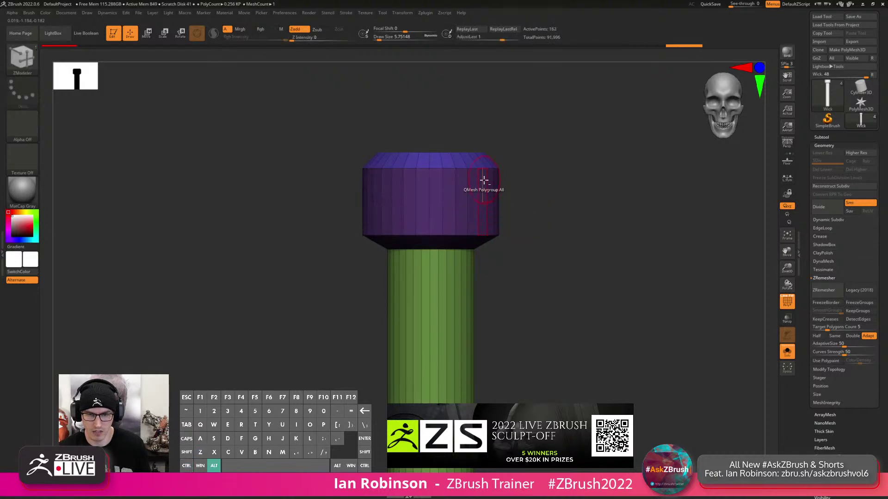
Try deleting the head's upper bevel edge loop to leave a tapered shape.
alt+click(481, 168)
alt+click(472, 232)
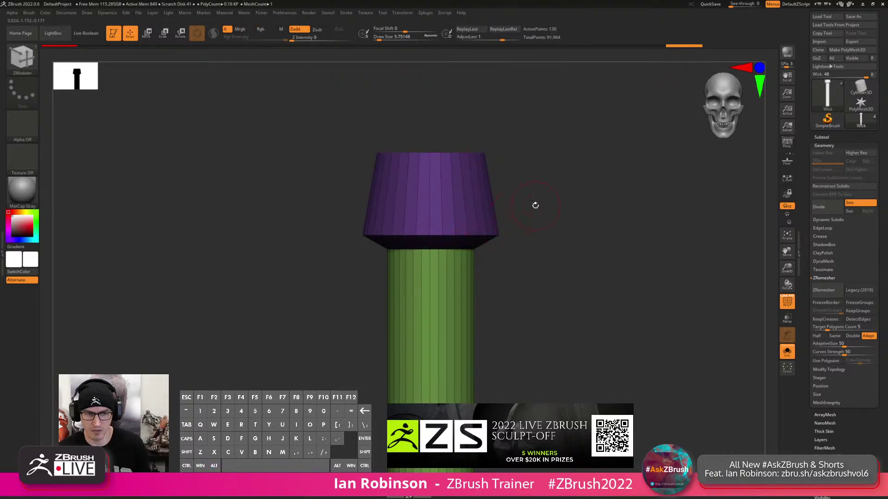
shift+drag(546, 204, 522, 213)
shift+drag(610, 199, 632, 192)
Try recentring the transform gizmo on the tapered head.
key(w)
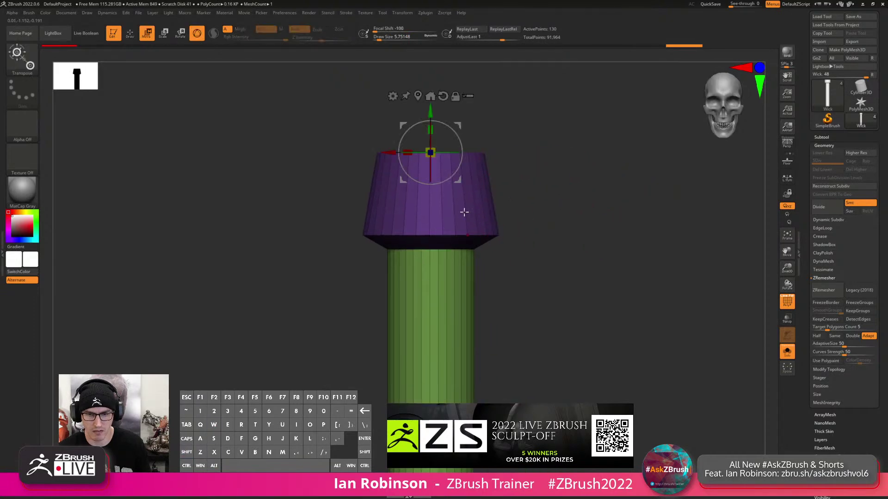
alt+click(418, 95)
mouse_move(552, 273)
alt+mouse_down()
mouse_move(553, 143)
mouse_move(544, 207)
alt+mouse_up()
click(419, 243)
key(ctrl+z)
key(q)
Turn on local symmetry for the wick.
alt+right_drag(544, 207, 628, 251)
click(787, 178)
alt+right_drag(444, 144, 471, 311)
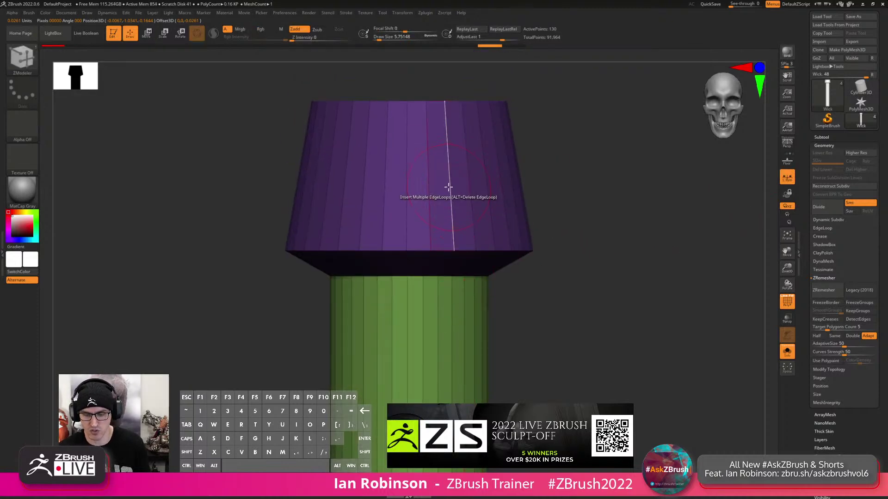
Try inserting edge loops on the tapered head, undo back to the bevelled head, and test the insertion again.
drag(458, 182, 496, 193)
key(ctrl+z)
key(ctrl+z)
key(ctrl+z)
key(ctrl+z)
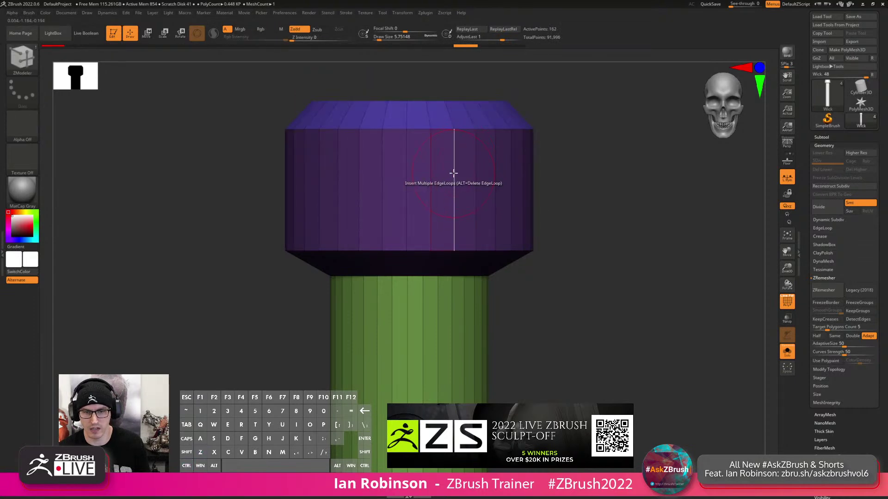
drag(466, 174, 526, 190)
key(ctrl+z)
Adjust the edge insert options and insert three evenly spaced edge loops around the wick's head.
alt+right_drag(500, 202, 514, 277)
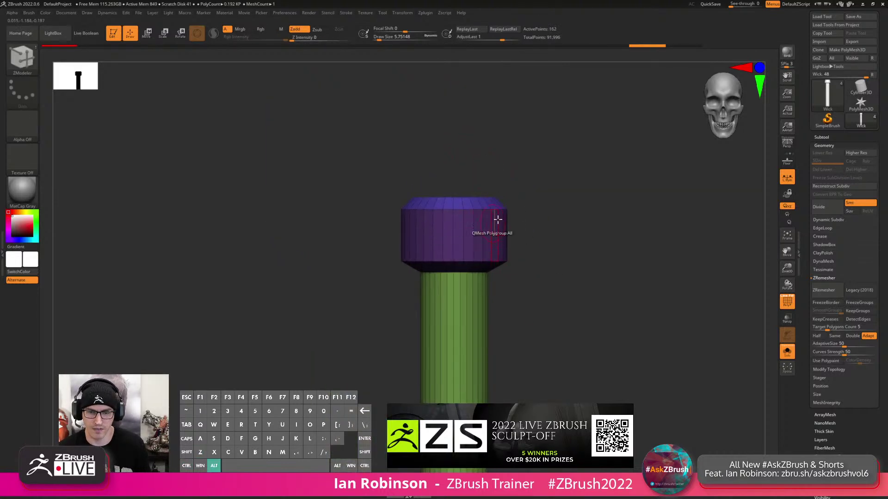
ctrl+right_drag(490, 232, 482, 242)
key(space)
click(434, 367)
click(468, 254)
Isolate the head's middle edge loop with a mask and scale it outward.
ctrl+alt+drag(301, 237, 586, 278)
key(w)
alt+click(406, 132)
mouse_move(420, 255)
mouse_down()
mouse_move(452, 241)
mouse_move(443, 244)
mouse_up()
key(q)
ctrl+drag(278, 181, 305, 222)
Isolate the edge loop above the head's middle with a mask and scale it outward by about 1.07.
click(394, 230)
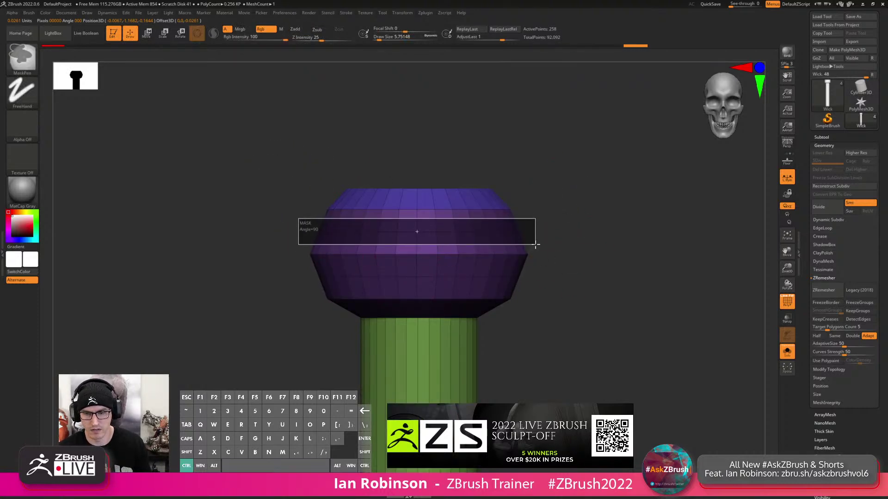
click(512, 240)
key(w)
alt+click(407, 197)
drag(420, 231, 428, 222)
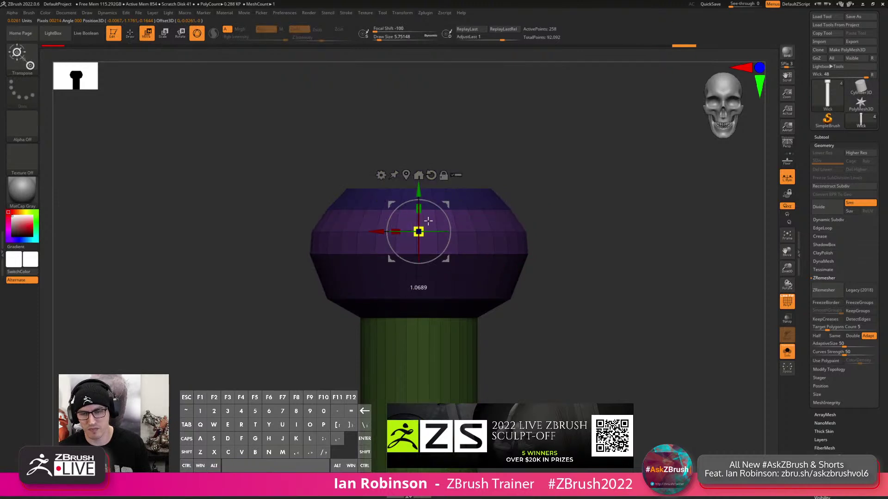
Isolate the edge loop below the head's middle with a mask and scale it outward.
key(q)
ctrl+drag(289, 271, 547, 287)
key(w)
alt+click(406, 177)
drag(419, 277, 430, 269)
Scale the head's middle edge loop outward again by about 1.05 and clear the mask.
key(q)
mouse_move(539, 211)
ctrl+mouse_down()
mouse_move(553, 184)
mouse_move(462, 148)
mouse_move(416, 153)
ctrl+mouse_up()
drag(333, 193, 429, 201)
key(w)
alt+click(418, 208)
ctrl+drag(578, 190, 584, 209)
ctrl+alt+drag(271, 246, 557, 259)
drag(425, 202, 430, 200)
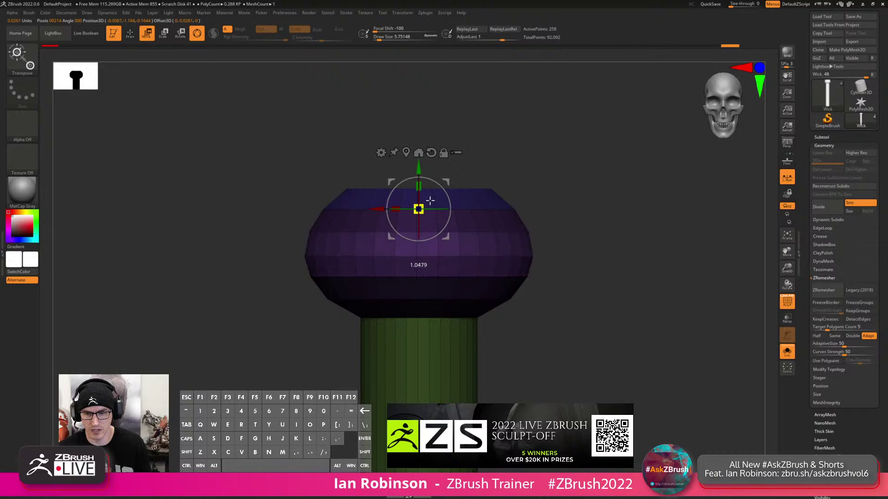
key(q)
ctrl+drag(553, 182, 561, 195)
Insert concentric edge loops on the head's top cap and preview the wick with Dynamic Subdiv.
drag(547, 157, 544, 191)
click(471, 198)
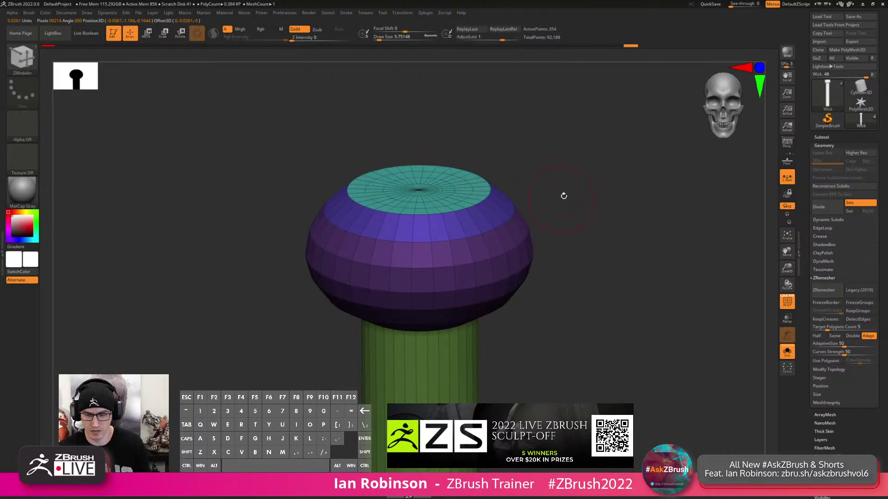
key(d)
alt+drag(566, 201, 587, 195)
key(shift+f)
key(shift+d)
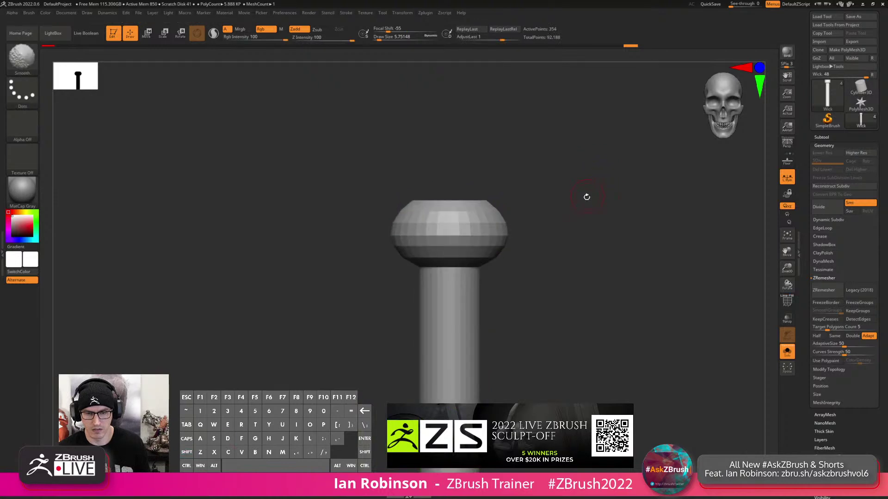
key(shift+f)
Thicken the shaft outward with QMesh and insert an edge loop just below the head.
key(space)
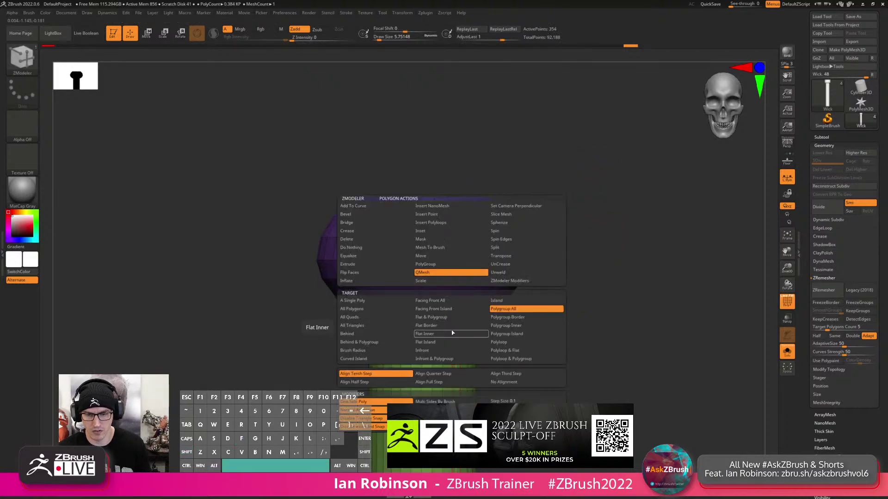
drag(450, 333, 454, 329)
key(space)
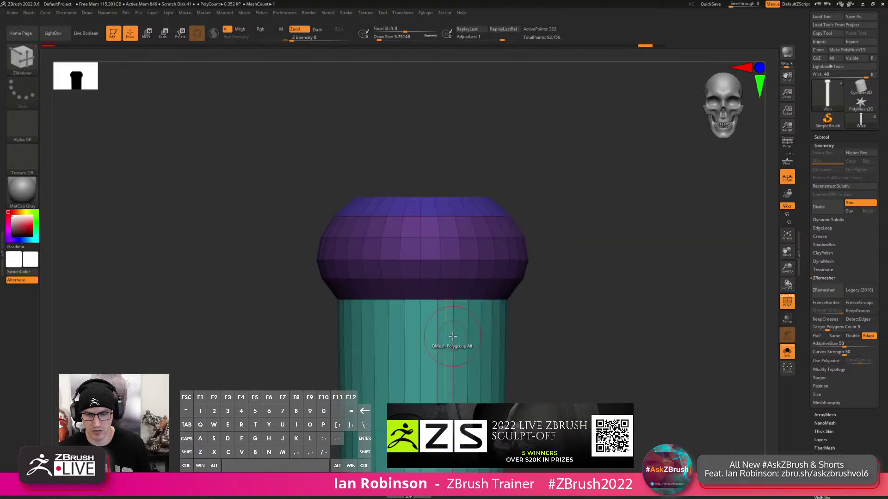
key(space)
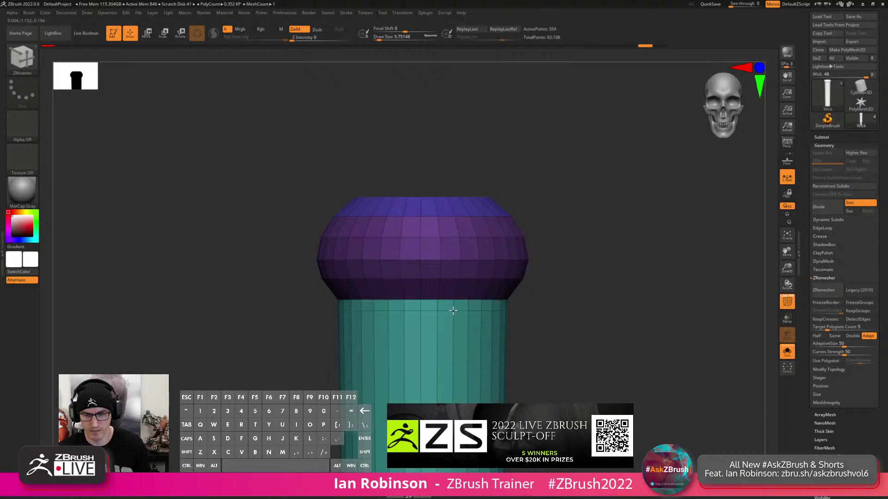
Isolate the new edge loop below the head with a mask and scale it inward to taper the neck.
alt+drag(529, 280, 518, 213)
mouse_move(514, 295)
alt+mouse_down()
mouse_move(497, 256)
mouse_move(505, 295)
alt+mouse_up()
alt+drag(467, 245, 444, 287)
ctrl+drag(363, 265, 494, 272)
key(space)
ctrl+click(512, 277)
key(w)
click(409, 141)
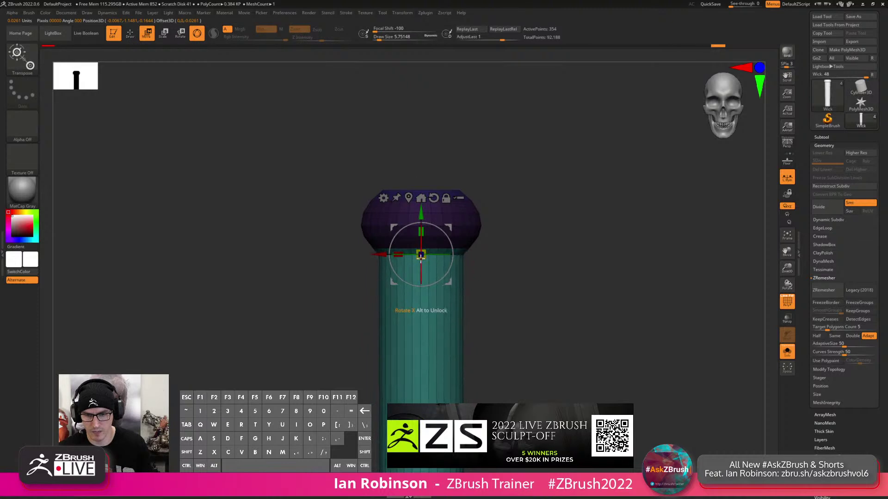
key(q)
ctrl+drag(531, 280, 525, 284)
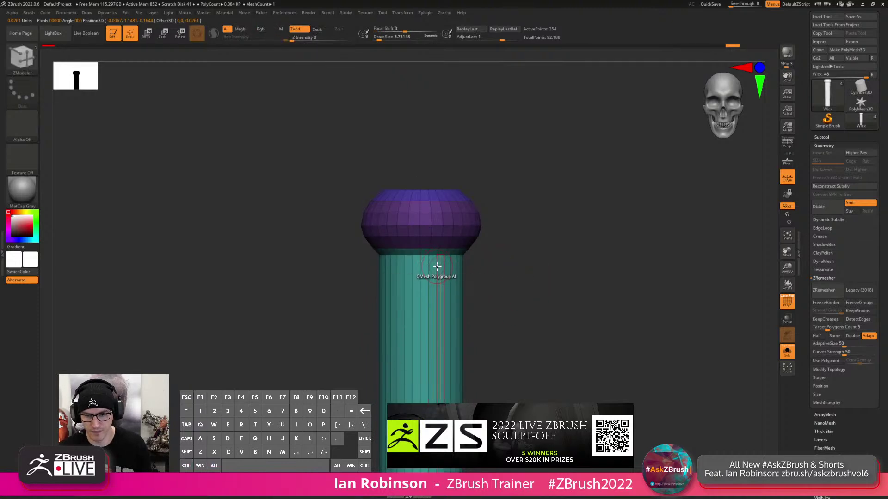
Undo the trial edge loop near the neck and insert supporting edge loops on the shaft.
alt+right_drag(440, 244, 479, 390)
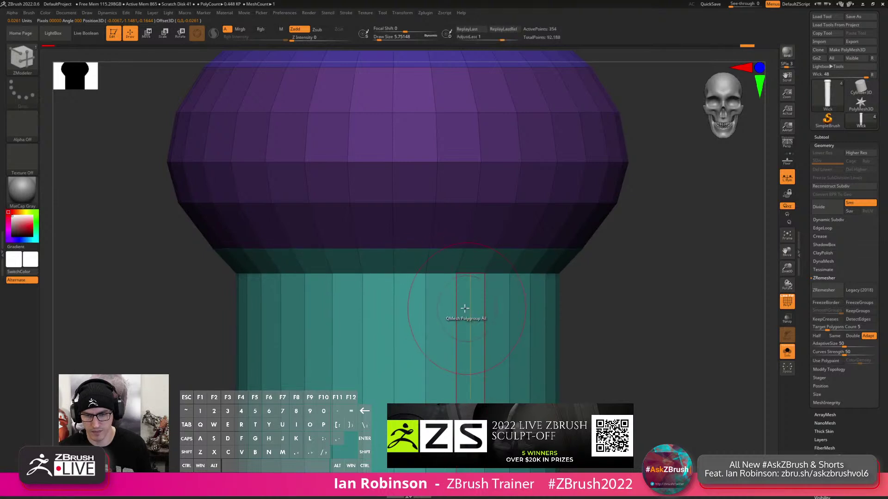
key(ctrl+z)
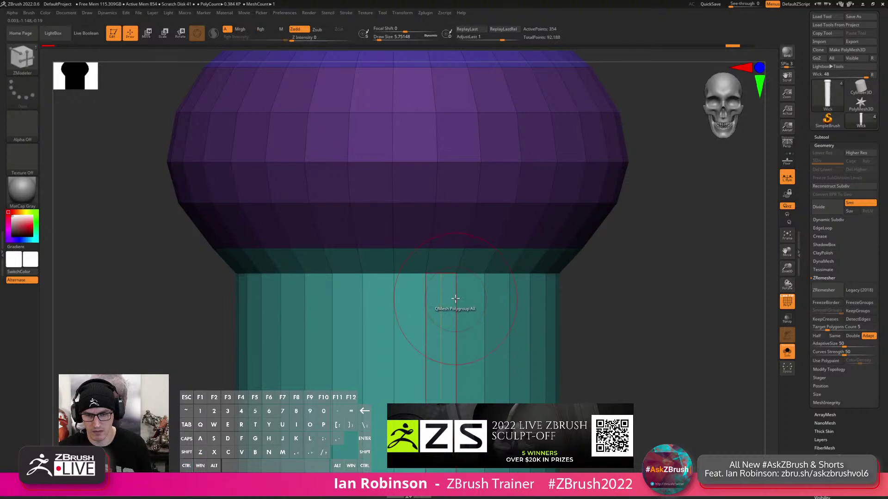
alt+right_drag(468, 298, 452, 235)
drag(458, 360, 458, 285)
alt+right_drag(518, 238, 543, 153)
Examine the wick's smoothed head and shaft with Dynamic Subdiv on, with and without the polyframe.
key(d)
key(shift+f)
alt+right_drag(544, 215, 513, 160)
key(shift+f)
alt+right_drag(470, 250, 487, 366)
key(shift+f)
Turn off the Dynamic Subdiv preview and insert an edge loop near the shaft's lower end.
alt+right_drag(489, 315, 504, 165)
key(shift+d)
key(shift+d)
click(434, 345)
key(shift+f)
Exit Solo mode, scale the wick to about 0.84 and lower it inside the candle.
drag(573, 341, 594, 261)
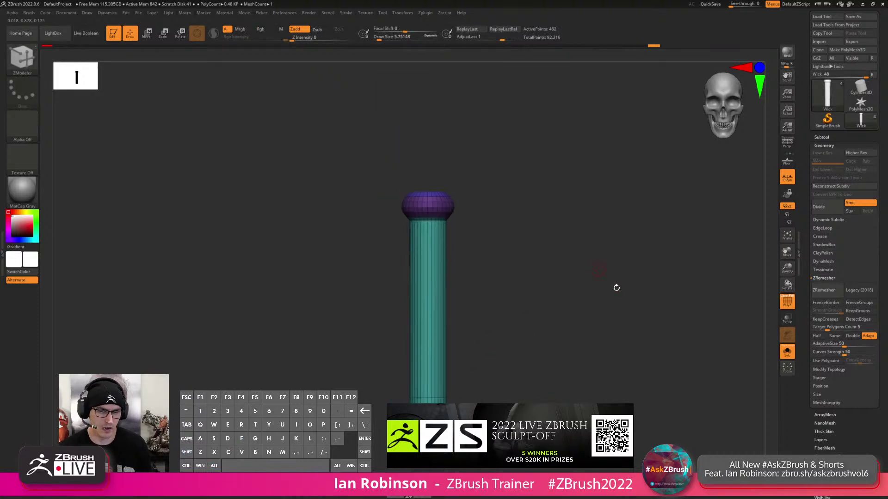
click(784, 353)
mouse_move(642, 300)
alt+mouse_down()
mouse_move(632, 250)
mouse_move(627, 300)
alt+mouse_up()
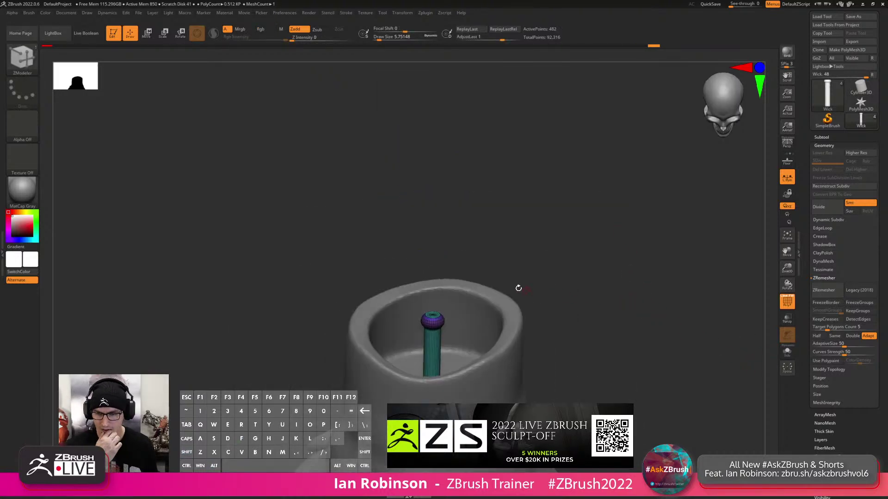
key(w)
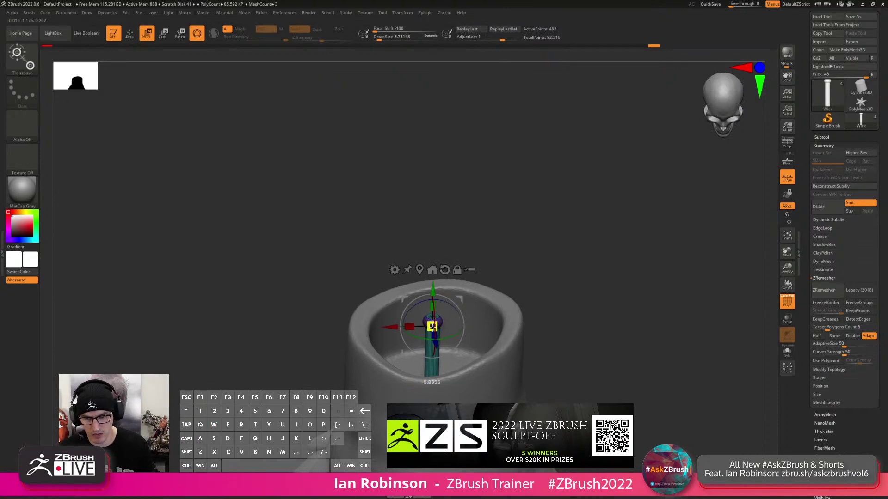
drag(433, 290, 433, 303)
key(q)
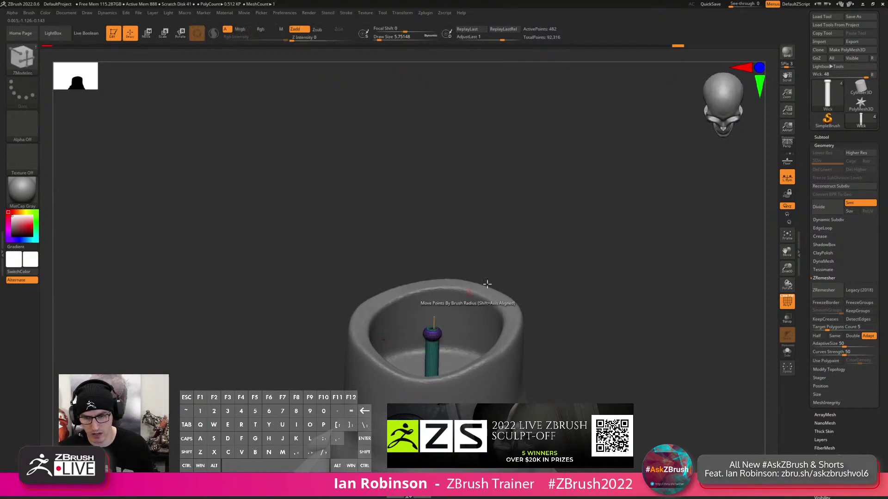
Hide the polyframe and check the wick's placement in the skull candle from several angles.
drag(552, 272, 591, 274)
key(w)
key(q)
mouse_move(565, 307)
mouse_down()
mouse_move(522, 297)
mouse_move(559, 268)
mouse_up()
key(shift+f)
alt+drag(595, 301, 559, 233)
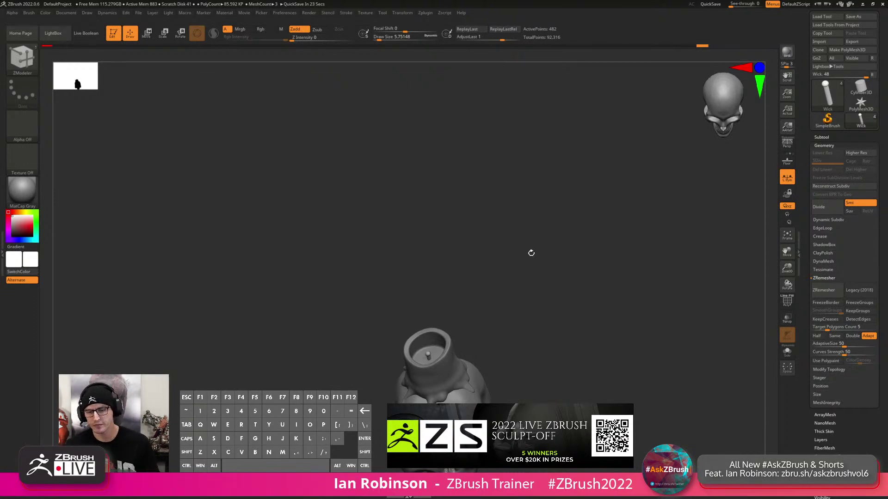
mouse_move(550, 280)
alt+mouse_down()
mouse_move(574, 316)
mouse_move(563, 261)
mouse_move(564, 277)
mouse_move(518, 293)
mouse_move(484, 220)
mouse_move(459, 297)
alt+mouse_up()
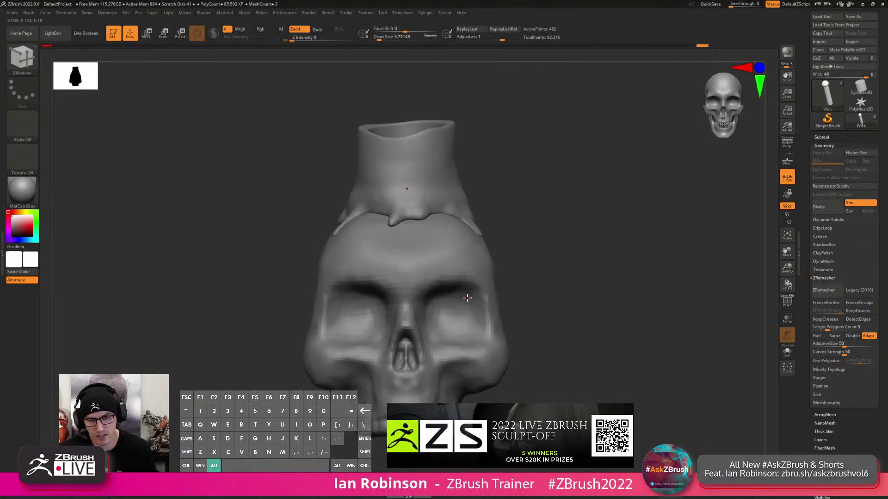
Make the Skull subtool active and increase the Draw Size to about 108.
alt+click(467, 298)
mouse_move(467, 303)
alt+right_down()
mouse_move(460, 263)
mouse_move(490, 283)
alt+right_up()
key(s)
drag(482, 254, 493, 254)
right_drag(528, 258, 463, 266)
right_click(464, 266)
key(s)
drag(467, 247, 474, 246)
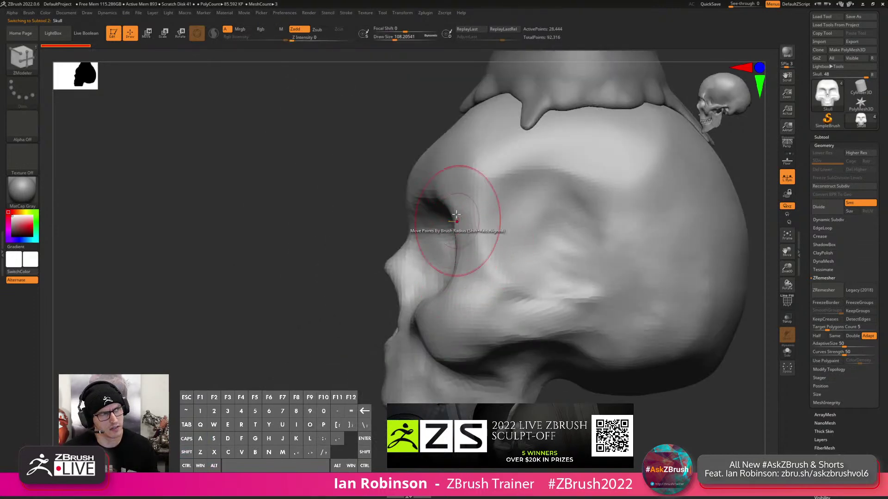
Switch to the ClayBuildup brush and face the skull's eye sockets for sculpting.
key(b)
key(c)
key(b)
right_drag(462, 259, 444, 262)
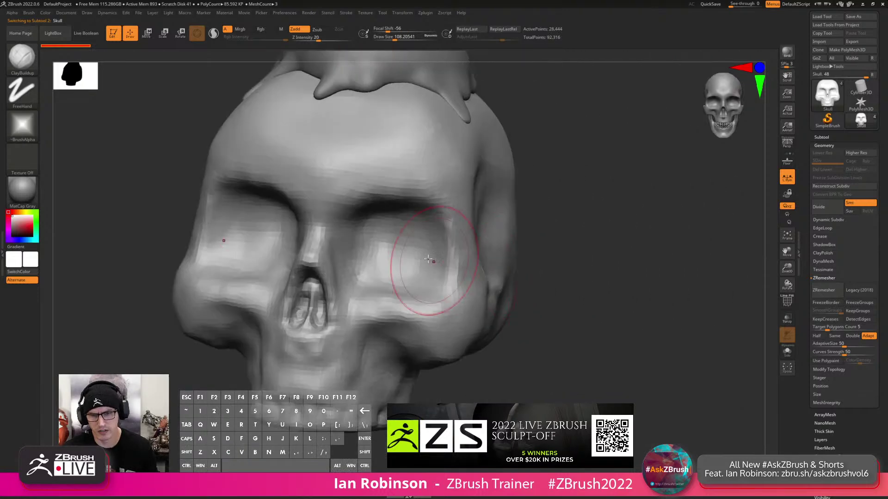
Reduce the Draw Size to about 77 and face the skull straight from the front.
alt+right_drag(384, 223, 424, 258)
key(s)
drag(424, 252, 420, 254)
shift+right_drag(420, 255, 425, 255)
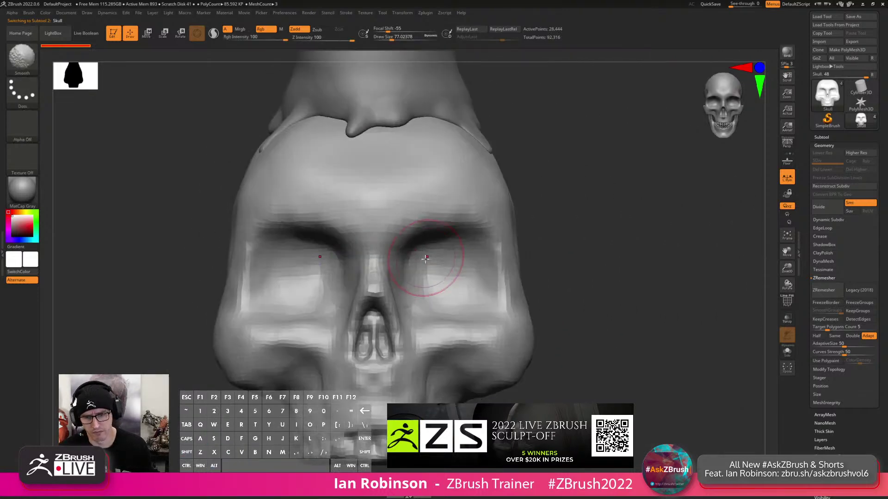
Check the skull's polyframe and re-DynaMesh it at a resolution of 256.
key(shift+f)
key(shift+f)
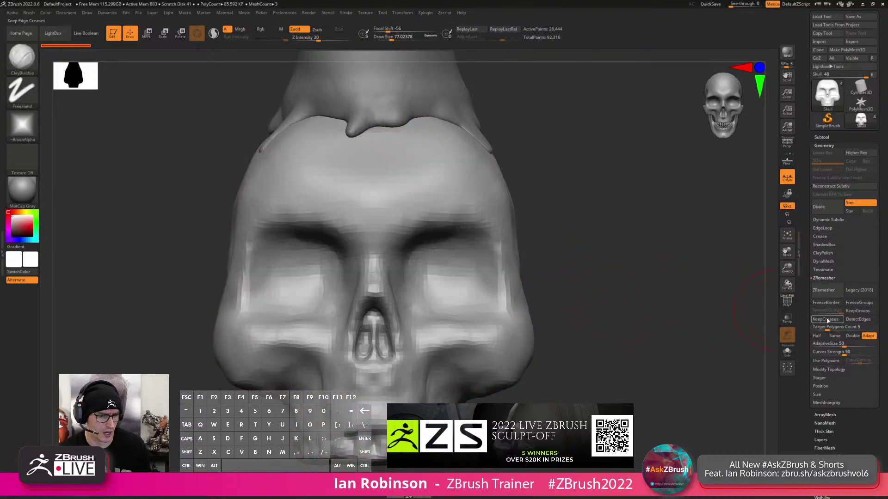
click(824, 262)
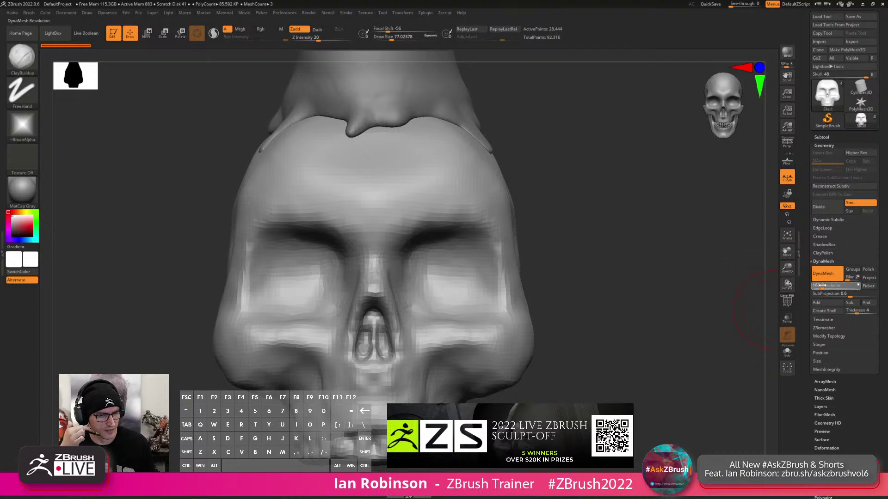
text(256)
key(Return)
ctrl+drag(654, 258, 675, 282)
Begin reshaping the eye sockets with the ClayBuildup brush at a Draw Size of about 65.
drag(461, 244, 454, 251)
right_drag(454, 251, 379, 259)
key(b)
key(c)
key(b)
shift+right_drag(446, 259, 477, 254)
key(s)
mouse_move(449, 252)
mouse_down()
mouse_move(467, 250)
mouse_move(439, 251)
mouse_up()
right_drag(439, 251, 441, 245)
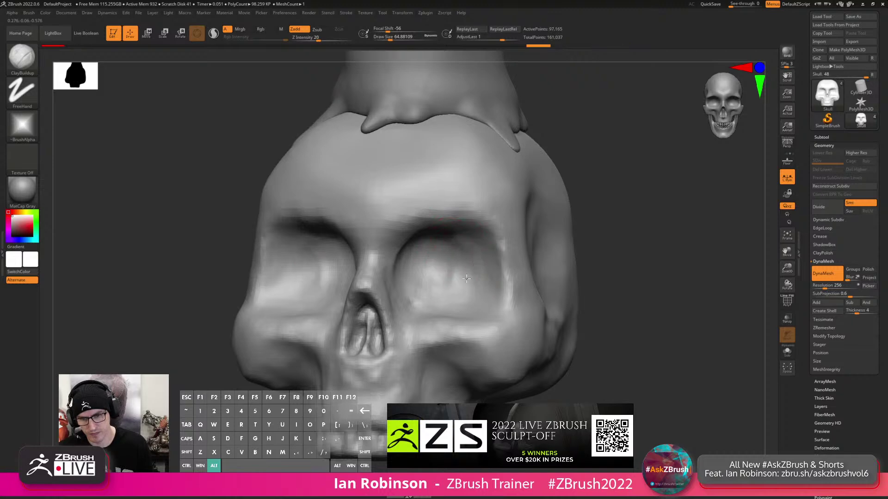
Carve the eye sockets deeper with ClayBuildup, working along their inner and outer edges from both sides.
alt+drag(464, 260, 481, 278)
right_drag(481, 277, 546, 272)
alt+drag(485, 263, 473, 257)
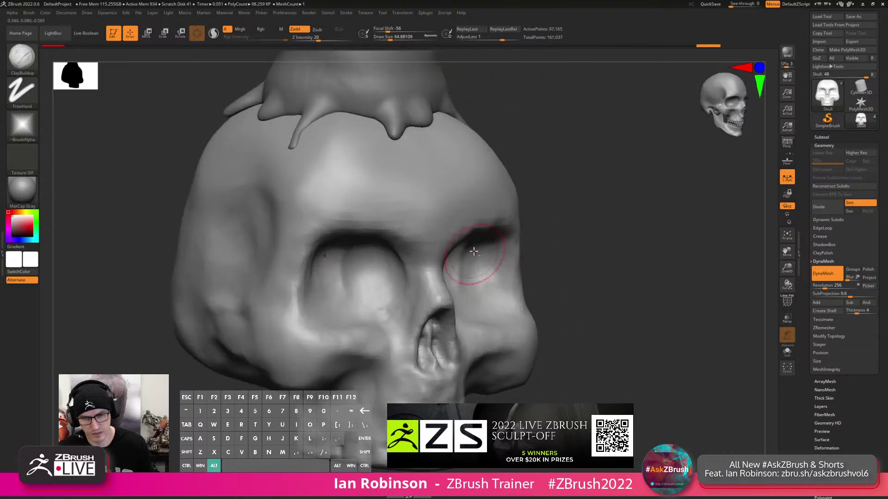
right_drag(397, 282, 378, 269)
mouse_move(314, 259)
alt+mouse_down()
mouse_move(333, 240)
mouse_move(341, 282)
alt+mouse_up()
right_drag(343, 301, 379, 291)
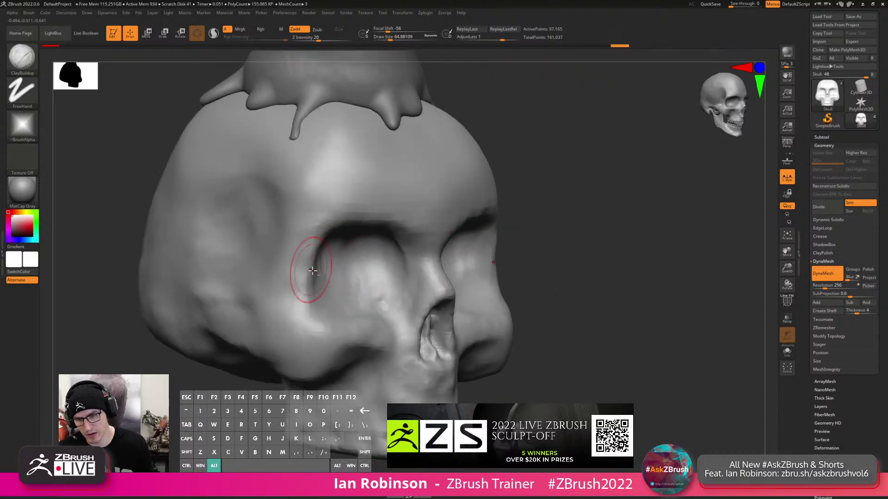
right_drag(365, 261, 322, 258)
mouse_move(321, 260)
alt+mouse_down()
mouse_move(330, 297)
mouse_move(339, 272)
alt+mouse_up()
Sculpt the upper and lower rims of the eye sockets and hollow the area beneath the cheekbones.
mouse_move(358, 279)
alt+right_down()
mouse_move(375, 246)
mouse_move(407, 259)
alt+right_up()
right_click(406, 260)
drag(415, 256, 425, 237)
mouse_move(415, 277)
alt+mouse_down()
mouse_move(396, 335)
mouse_move(410, 321)
mouse_move(392, 303)
mouse_move(353, 319)
mouse_move(363, 303)
mouse_move(402, 296)
mouse_move(384, 293)
mouse_move(356, 317)
alt+mouse_up()
drag(368, 316, 345, 323)
drag(413, 316, 420, 247)
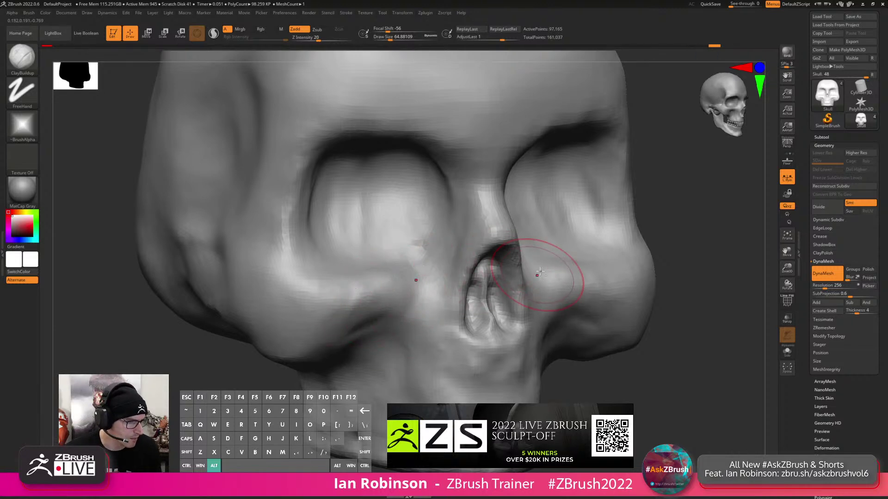
Refine the cheekbone below the eye socket and check the skull's shape from the side and front.
alt+right_drag(537, 275, 530, 247)
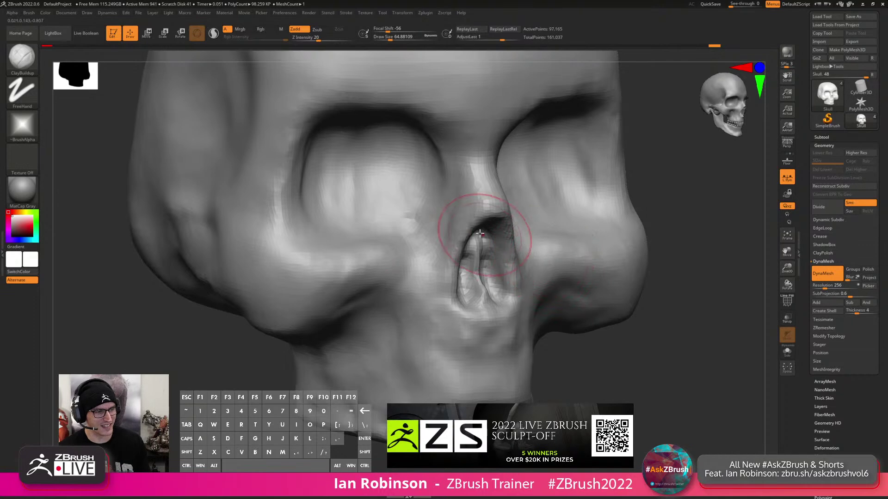
alt+right_drag(488, 230, 457, 271)
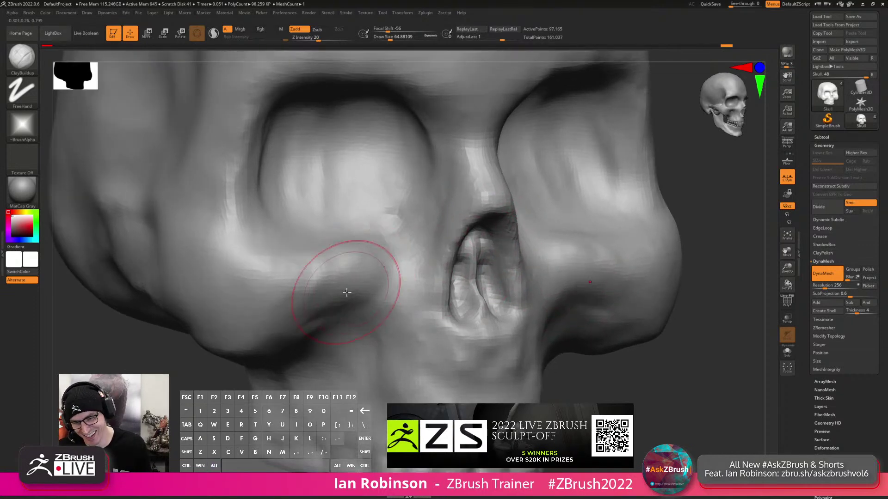
mouse_move(323, 308)
alt+right_down()
mouse_move(377, 230)
mouse_move(329, 276)
alt+right_up()
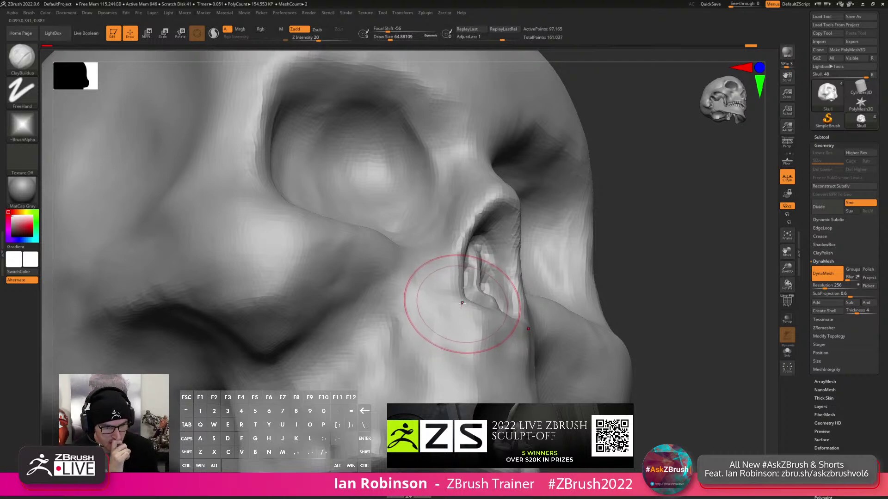
mouse_move(341, 260)
mouse_down()
mouse_move(321, 286)
mouse_move(288, 301)
mouse_up()
mouse_move(290, 337)
mouse_down()
mouse_move(333, 303)
mouse_move(292, 329)
mouse_up()
mouse_move(340, 268)
mouse_down()
mouse_move(312, 261)
mouse_move(326, 296)
mouse_up()
alt+click(604, 252)
mouse_move(588, 248)
mouse_down()
mouse_move(614, 248)
mouse_move(644, 268)
mouse_up()
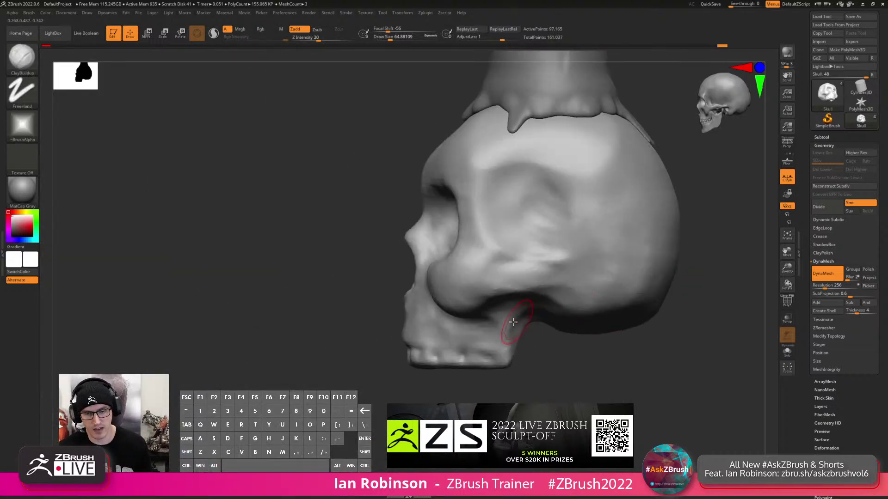
drag(393, 303, 515, 285)
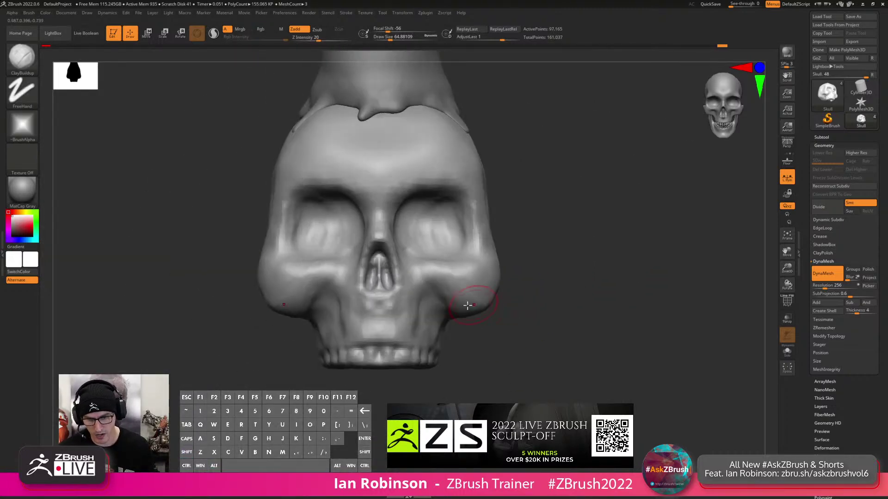
Increase the Draw Size to about 145 and carve the undersides of the cheekbones.
drag(551, 259, 564, 289)
key(s)
mouse_move(490, 308)
mouse_down()
mouse_move(498, 307)
mouse_move(467, 315)
mouse_up()
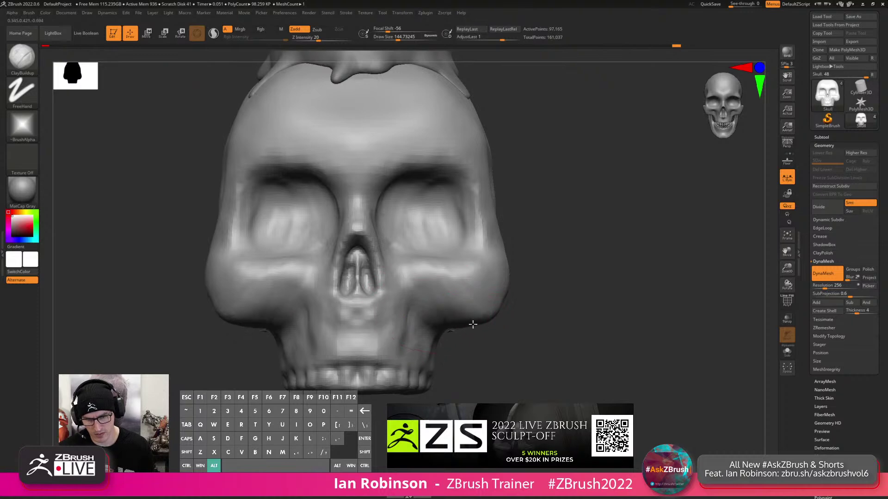
alt+right_drag(547, 297, 682, 255)
Inspect the skull's mesh density, frame the whole candle and set the Draw Size to 112.
drag(824, 146, 824, 147)
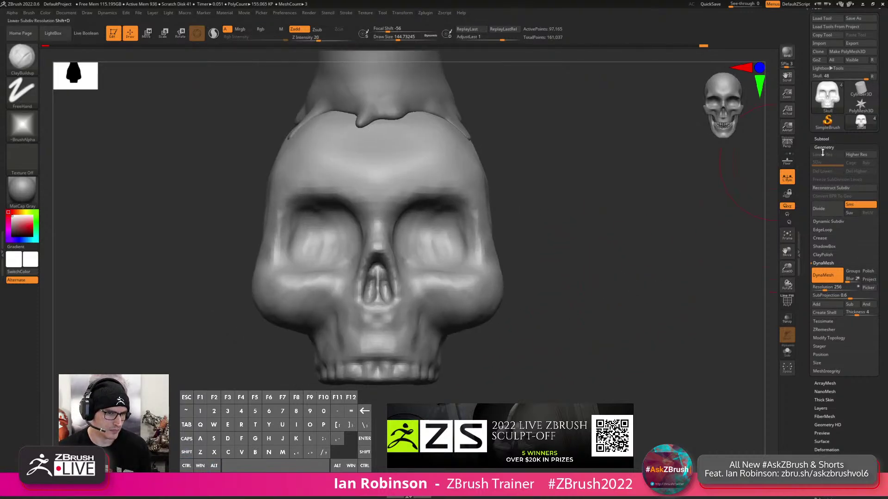
click(824, 147)
key(shift+f)
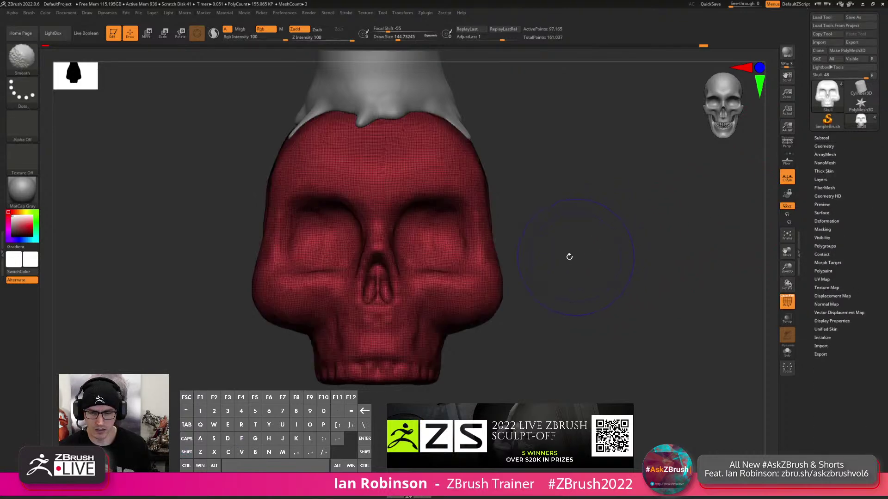
key(f)
key(shift+f)
key(s)
drag(540, 243, 500, 224)
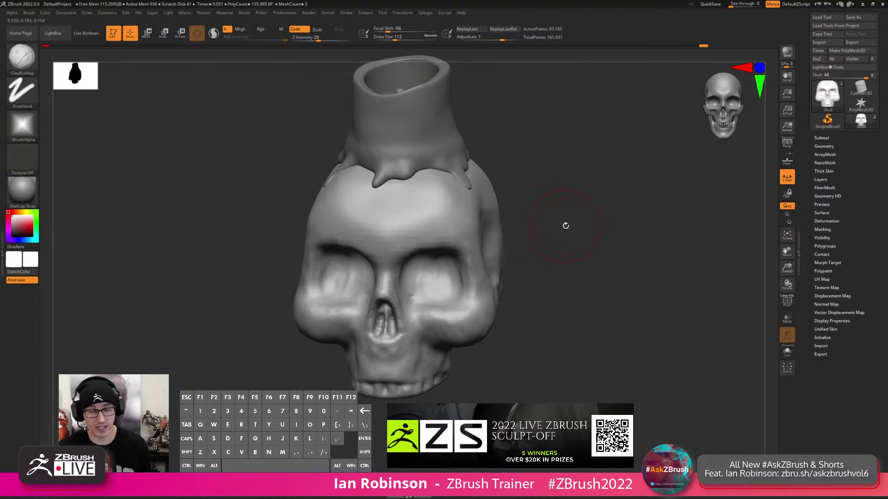
drag(561, 194, 612, 251)
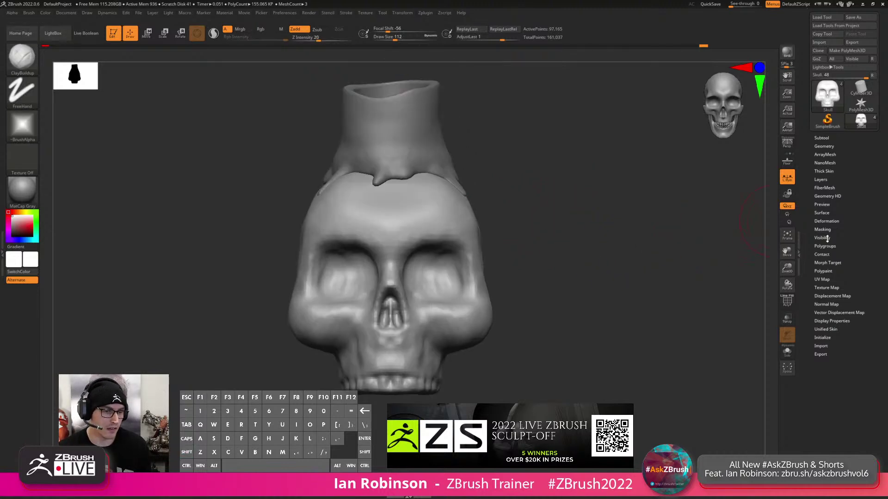
Show the polyframe and save the tool to disk, replacing the existing file.
key(shift+f)
click(822, 138)
click(861, 18)
key(Return)
key(Left)
key(Return)
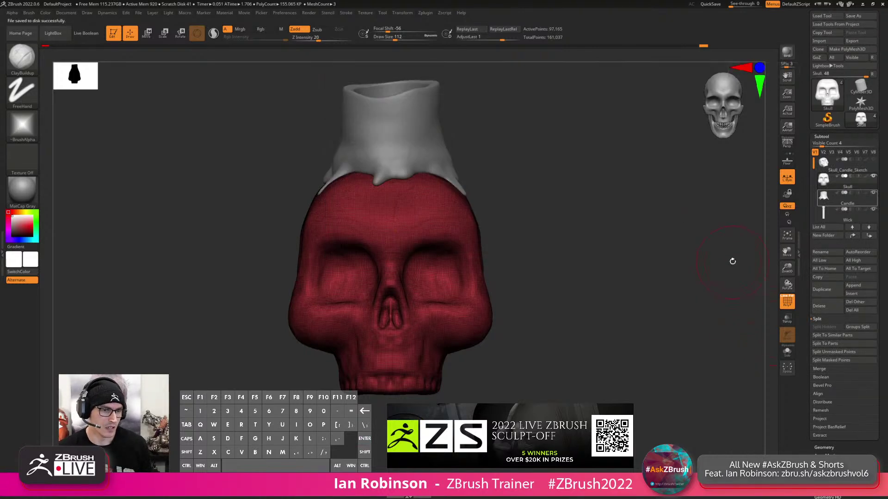
Duplicate the Skull subtool and make the copy active.
key(ctrl+shift+d)
drag(631, 296, 553, 287)
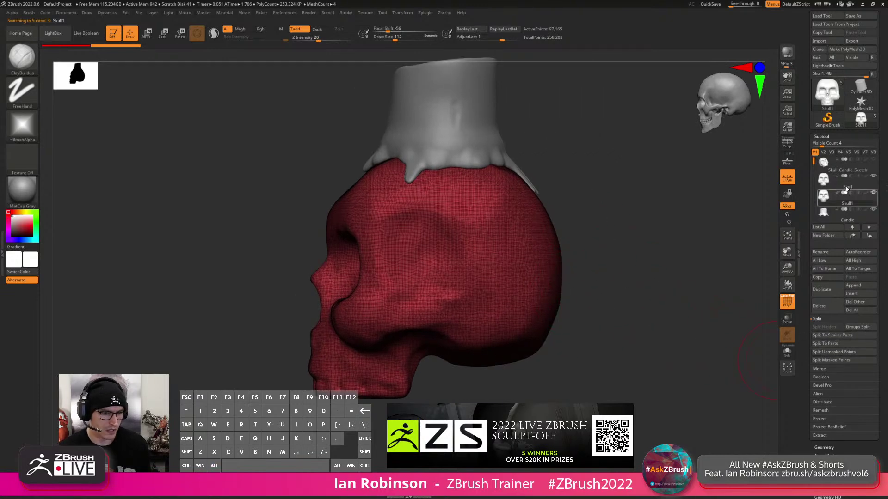
click(822, 137)
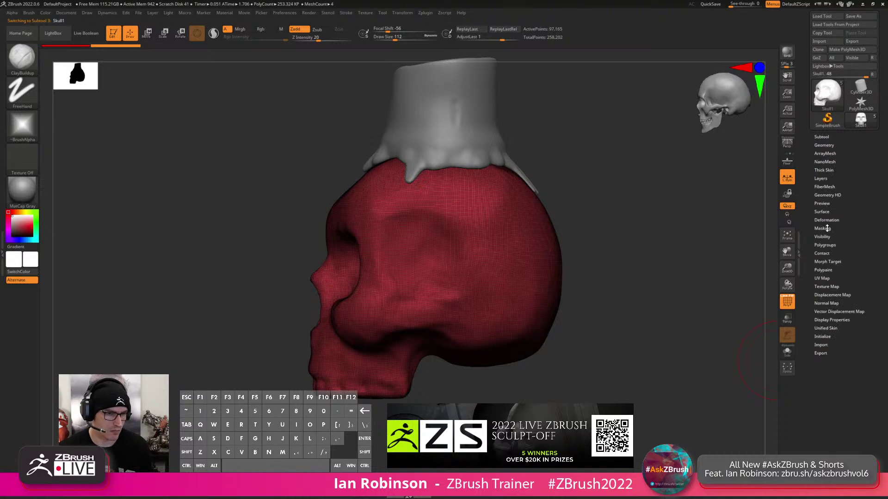
Retopologize the duplicated skull with ZRemesher at a Target Polygons Count of 10.
click(824, 146)
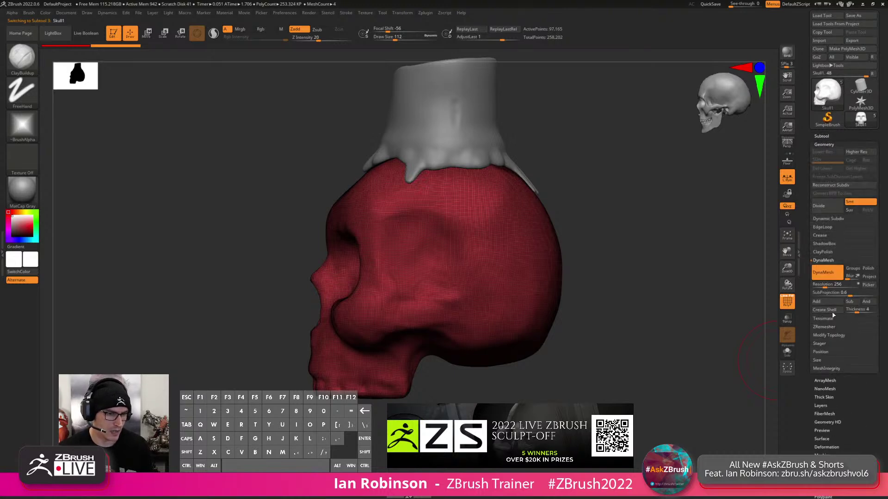
click(823, 260)
click(827, 278)
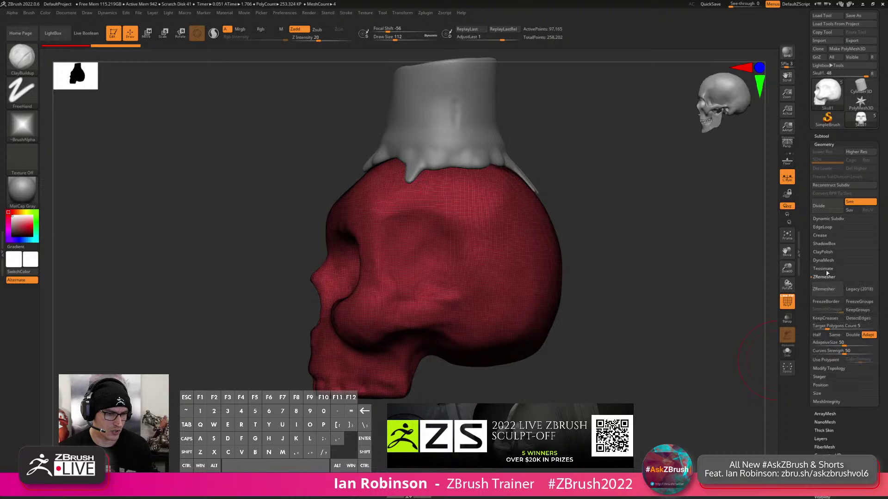
key(shift)
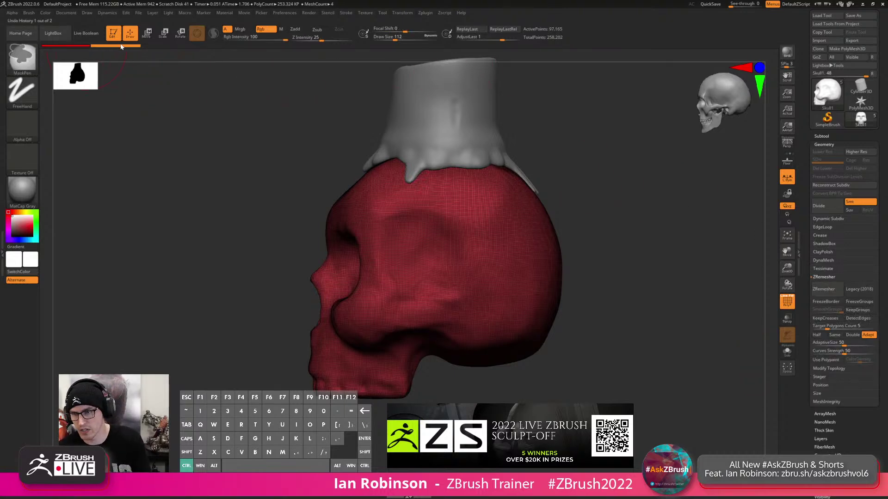
key(shift)
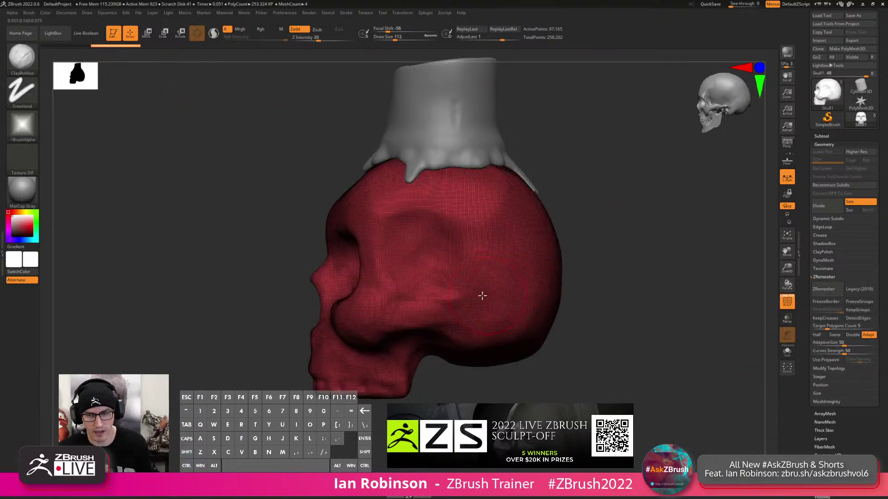
click(843, 335)
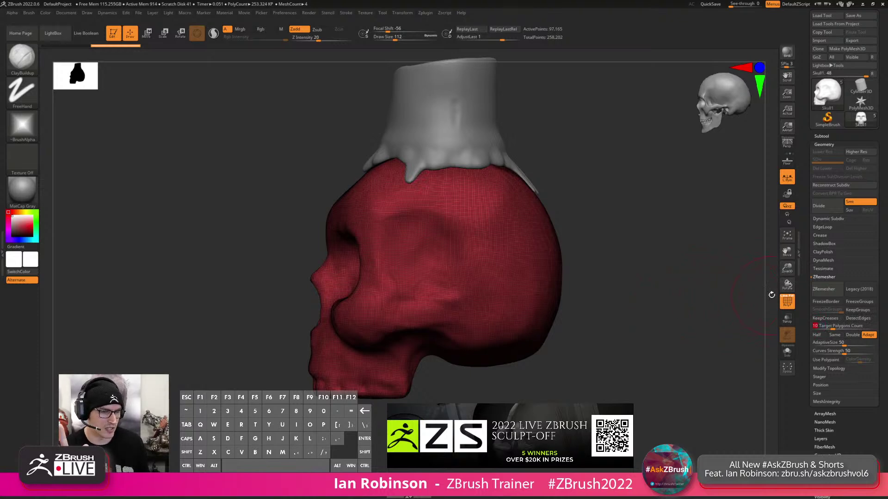
click(826, 294)
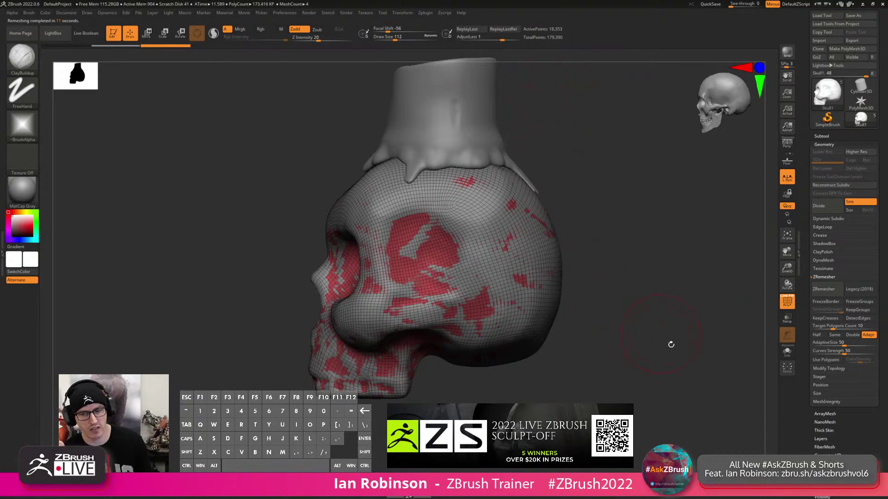
Isolate the remeshed skull in Solo mode and run ZRemesher on it with Half enabled.
drag(623, 253, 717, 342)
click(787, 352)
drag(606, 226, 627, 245)
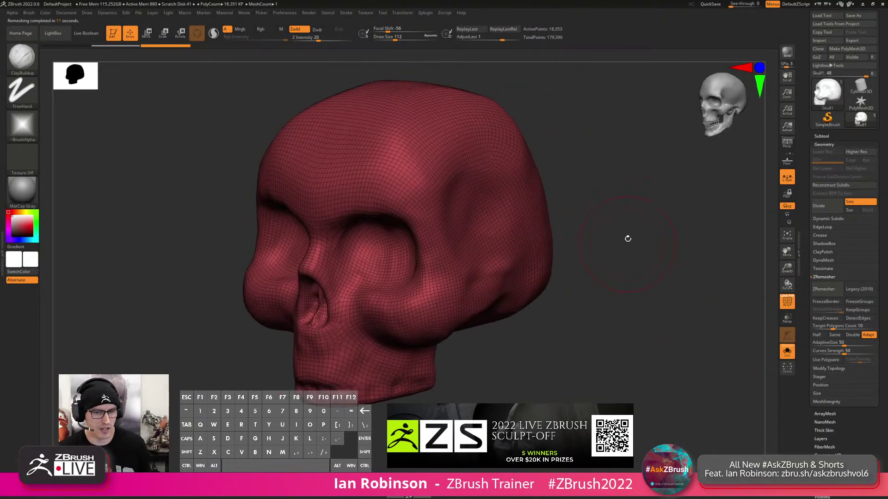
click(817, 335)
click(824, 289)
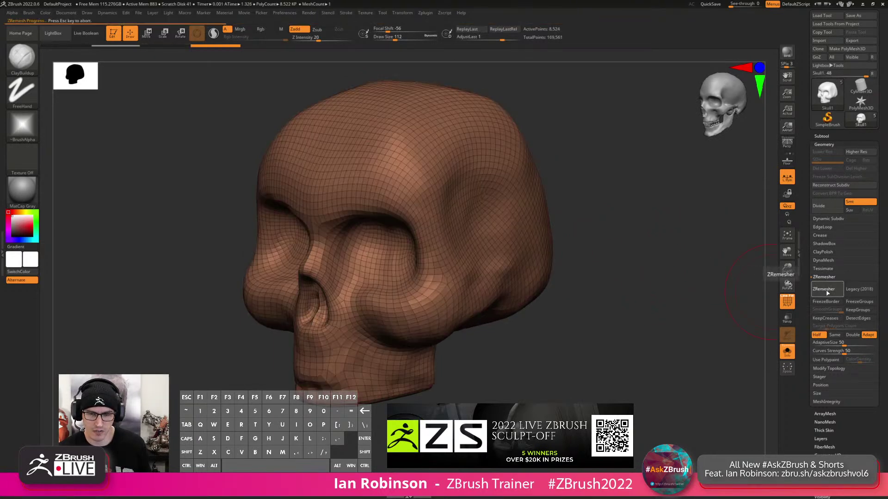
Check the low-poly skull's topology and unwrap its UVs with UV Master using Symmetry and Polygroups.
drag(638, 317, 613, 197)
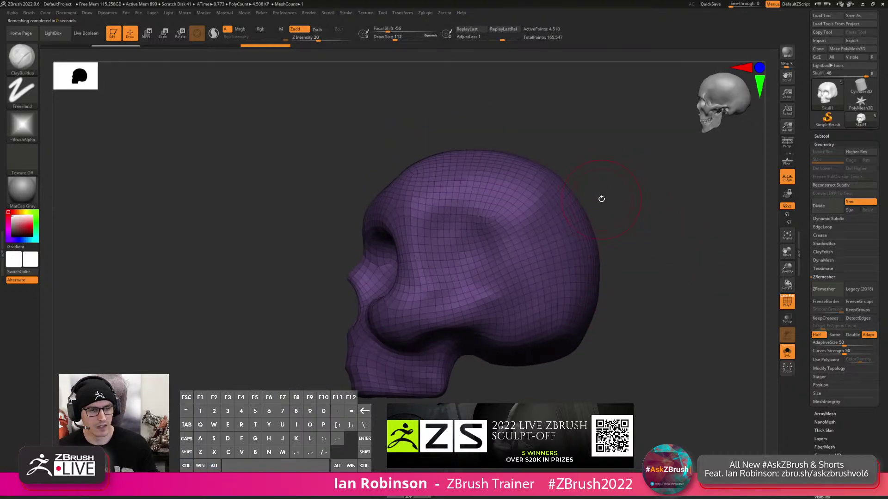
alt+drag(616, 220, 652, 220)
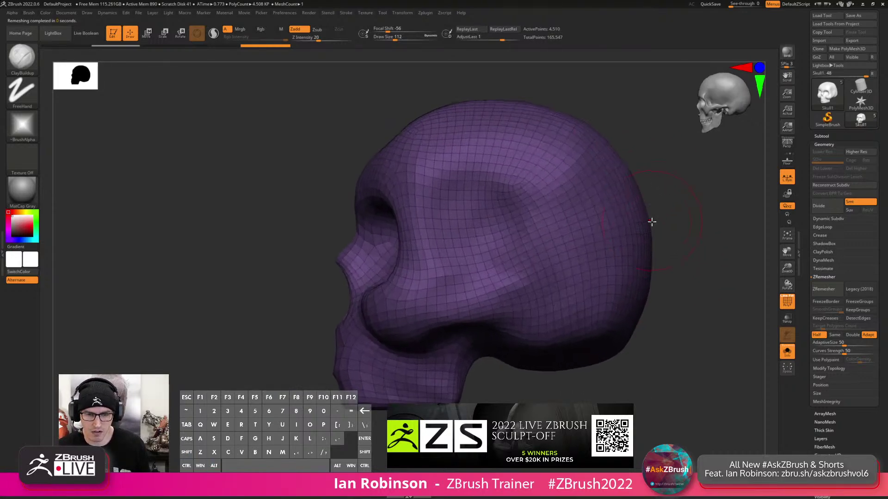
scroll(569, 252, down, 2)
drag(561, 230, 512, 66)
click(444, 13)
click(425, 13)
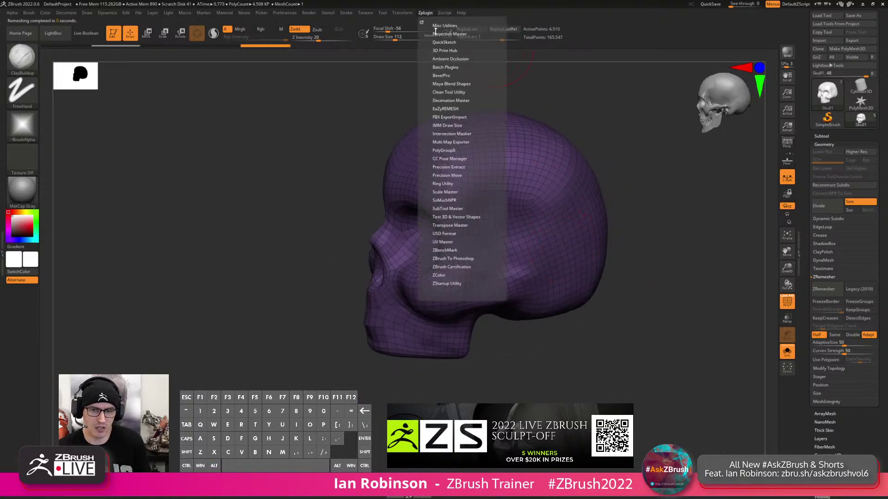
click(449, 241)
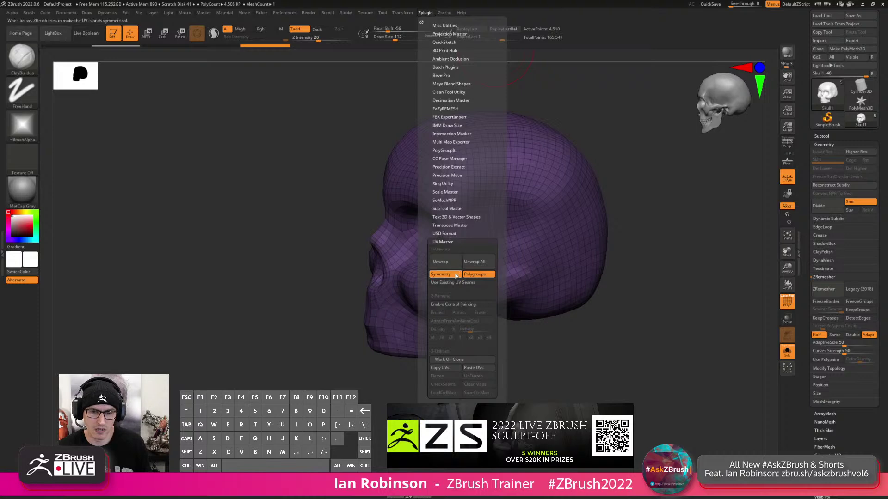
shift+drag(334, 254, 444, 254)
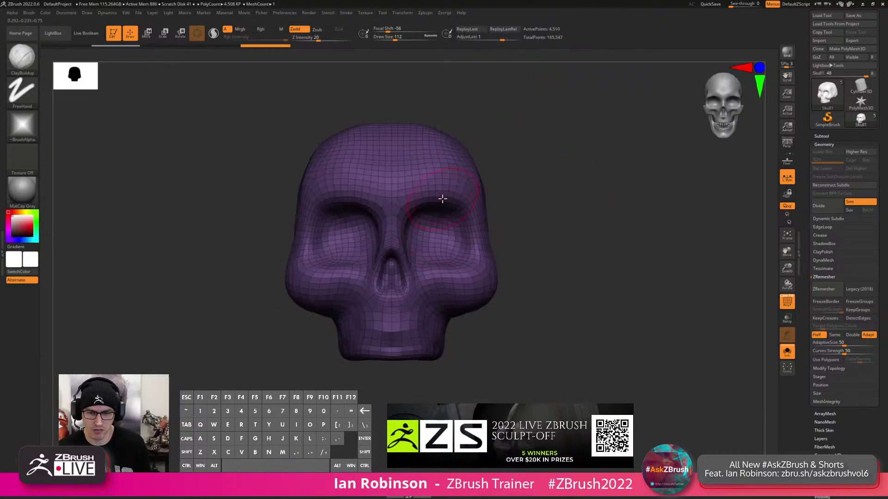
click(425, 13)
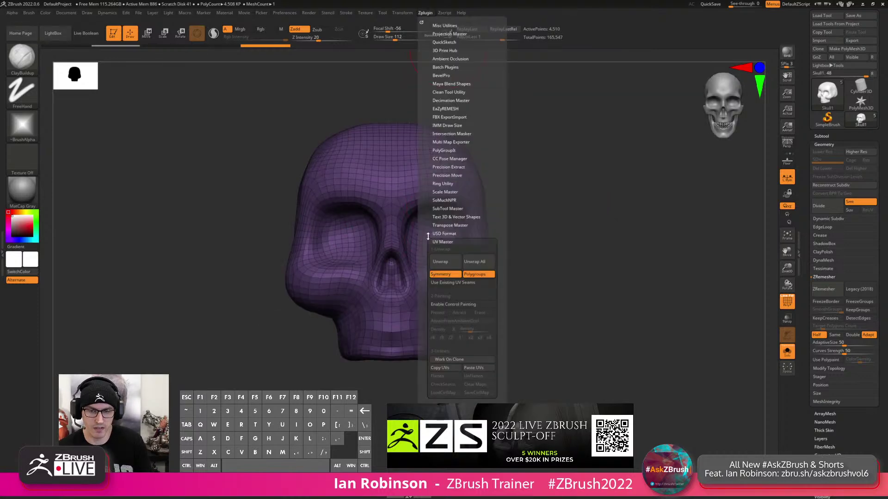
click(449, 264)
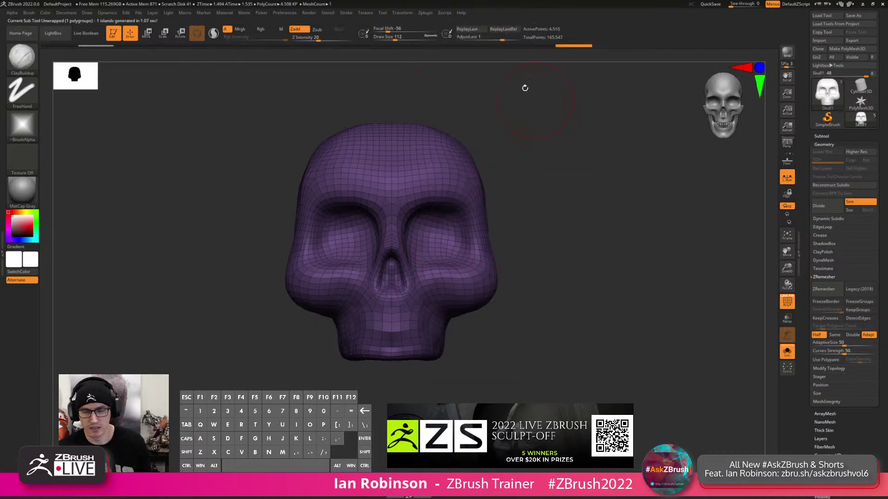
Preview the retopologized skull's UV layout with Morph UV, then return it to its 3D shape.
click(445, 13)
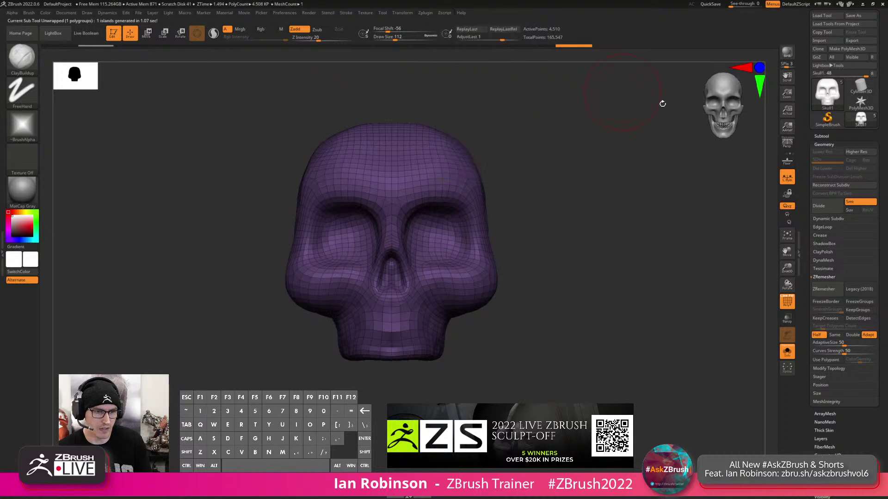
click(829, 145)
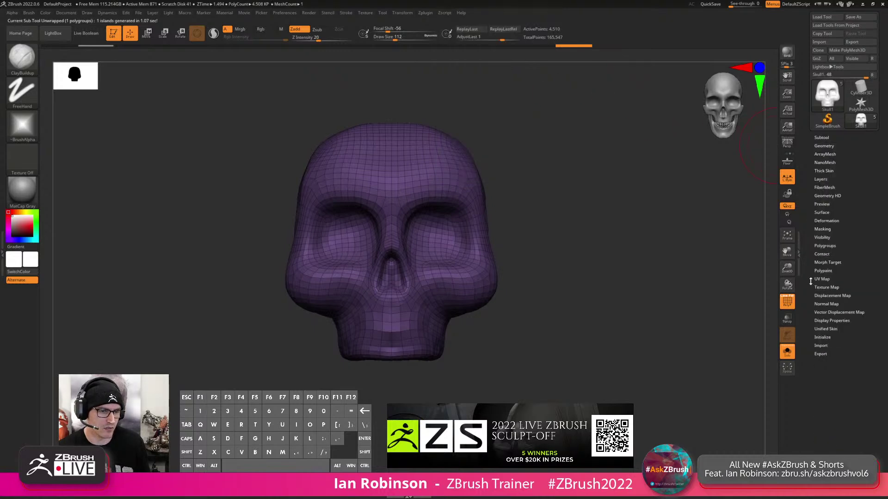
scroll(827, 288, down, 1)
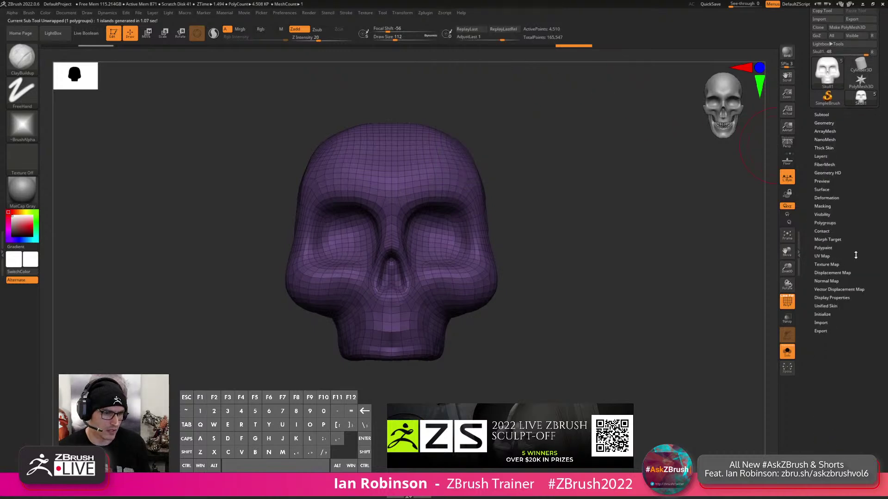
click(827, 257)
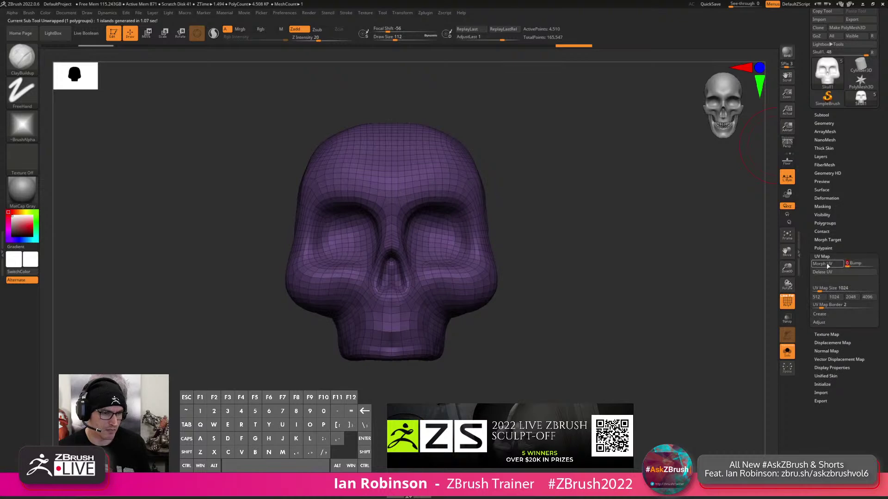
click(827, 263)
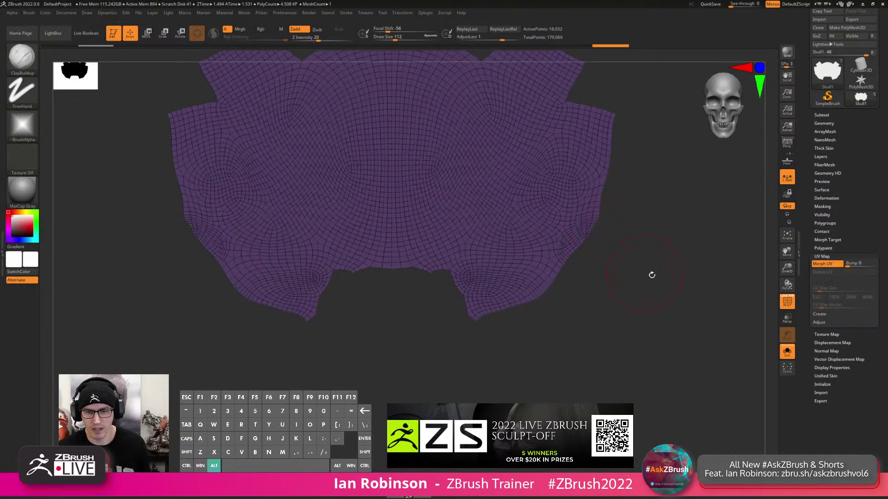
drag(598, 257, 695, 287)
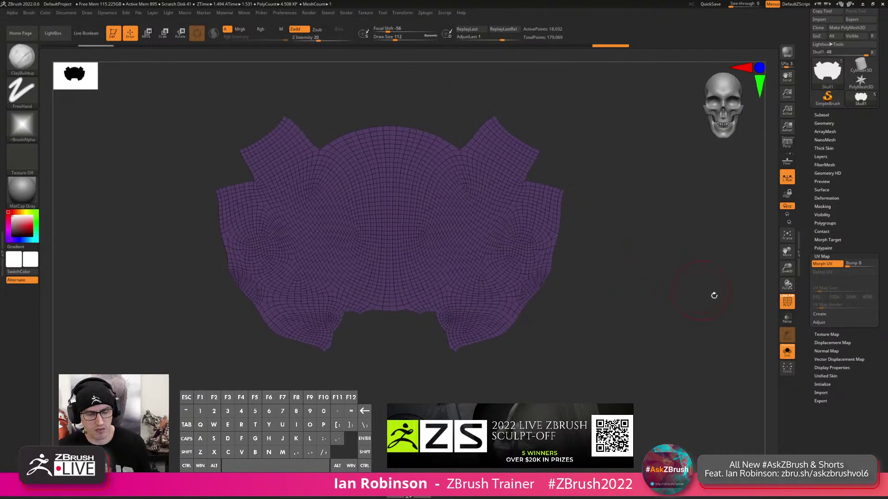
click(827, 264)
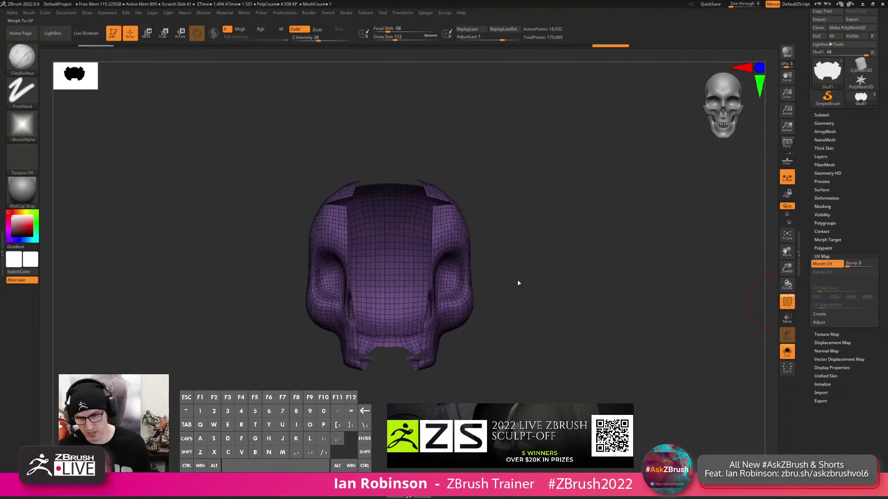
drag(601, 218, 643, 250)
click(826, 257)
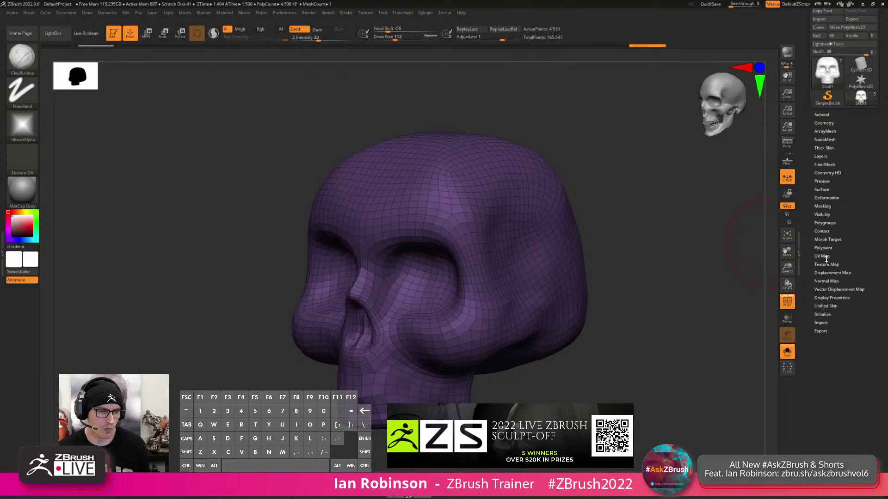
click(825, 257)
click(825, 256)
Hide the PolyFrame, store a morph target of the low-poly skull, and divide the mesh twice.
shift+drag(713, 284, 706, 277)
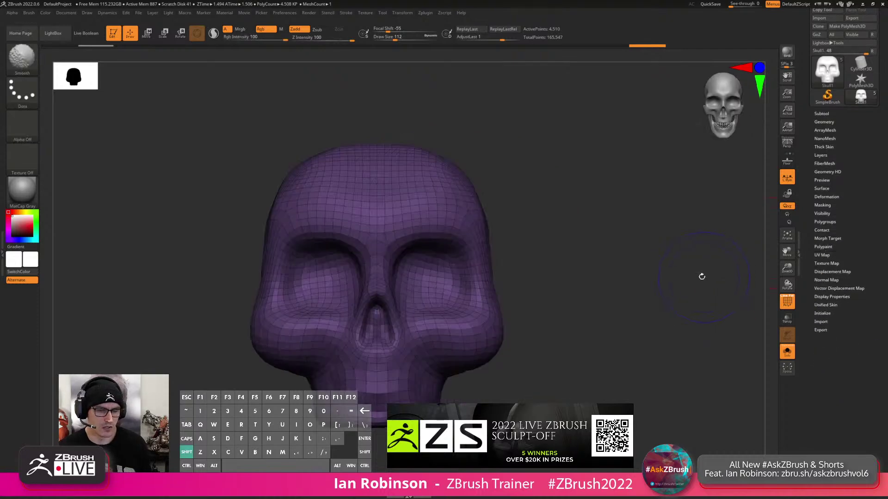
key(shift+f)
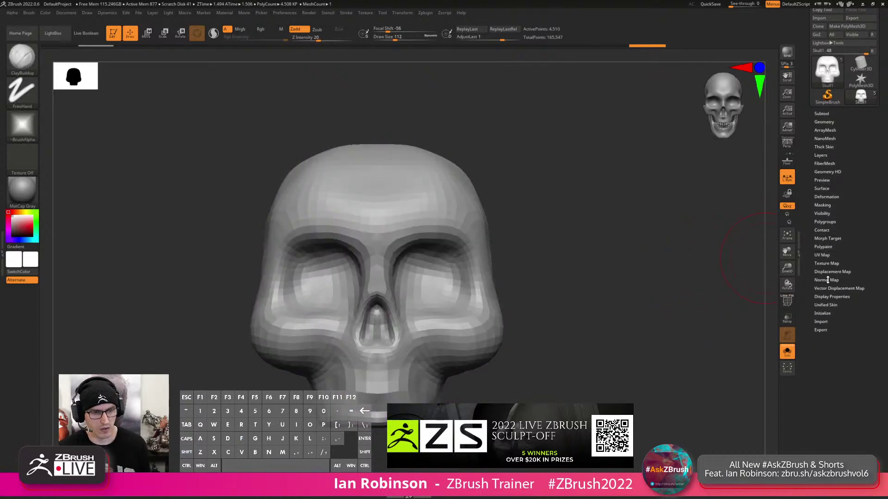
click(827, 239)
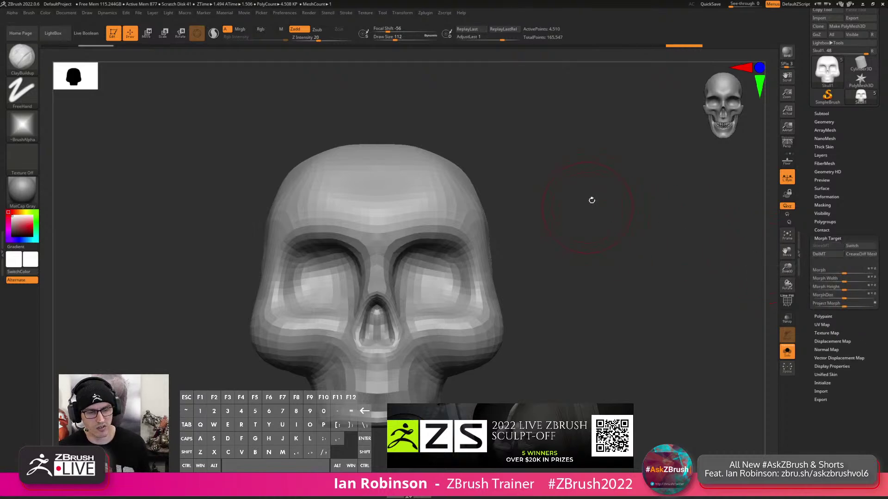
drag(612, 214, 600, 223)
key(ctrl+d)
key(ctrl+d)
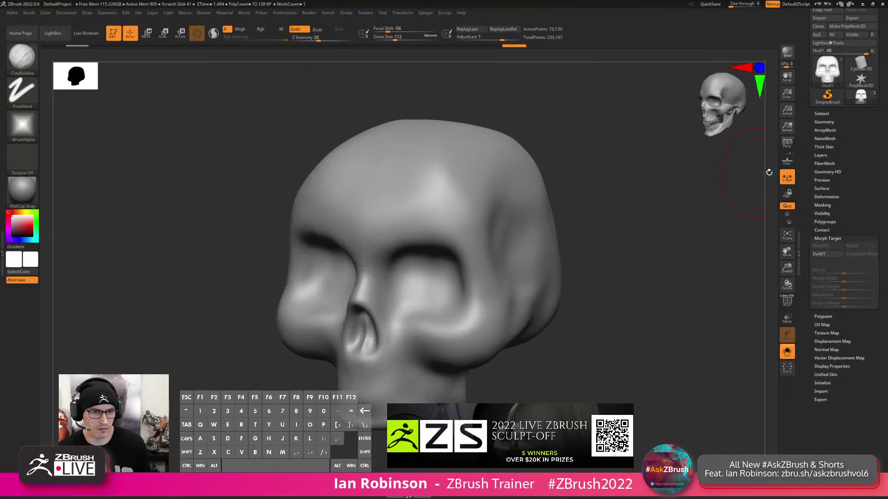
Turn off Local Symmetry and project the original sculpt's detail onto the subdivided skull with Project History.
click(786, 178)
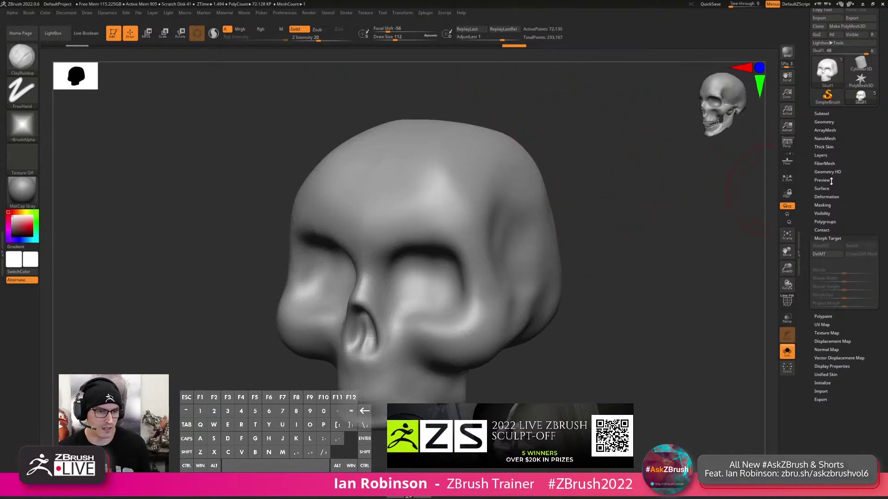
click(825, 122)
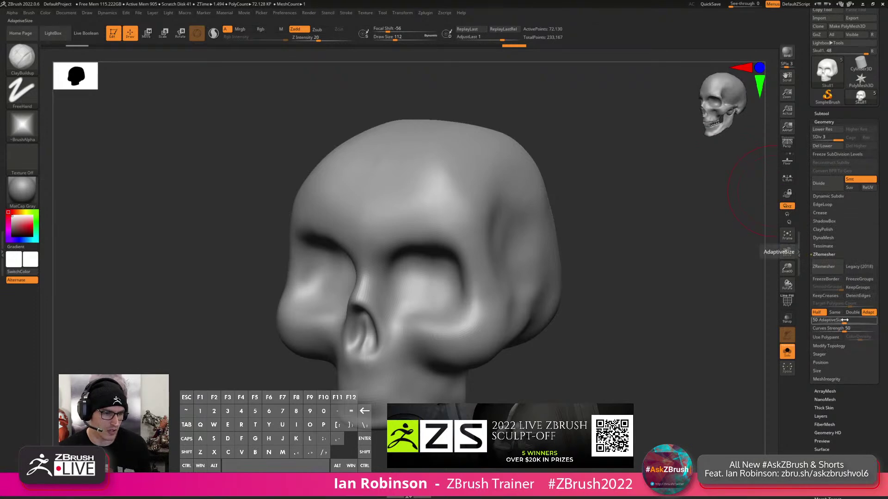
click(827, 113)
click(819, 396)
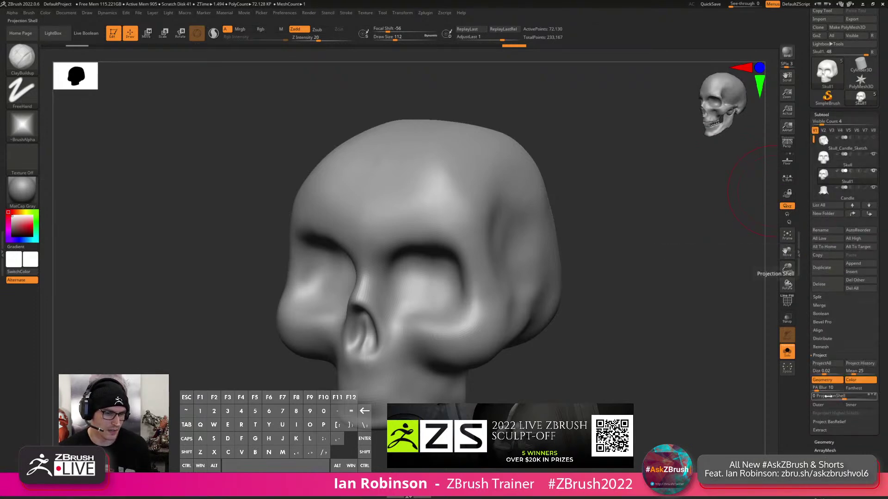
click(859, 363)
Set the Draw Size to about 23 and smooth the surface at the base of the nasal opening.
alt+drag(629, 268, 640, 245)
key(s)
drag(419, 319, 408, 320)
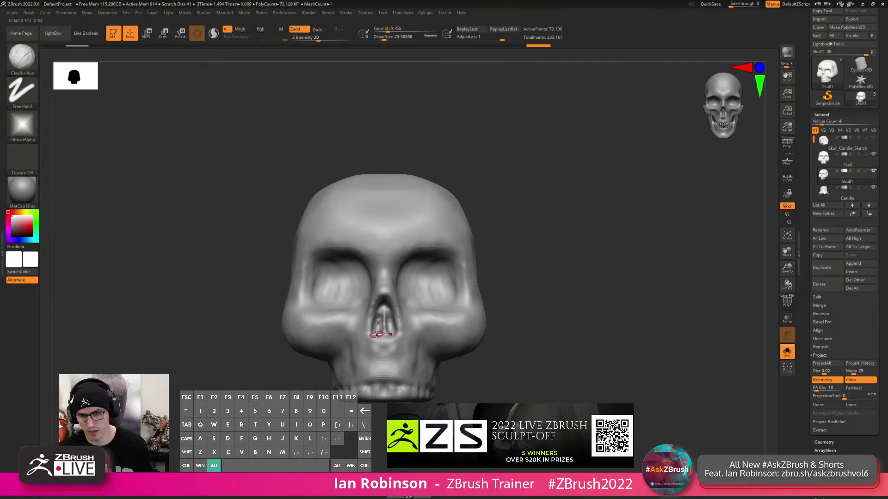
alt+right_drag(376, 342, 376, 319)
shift+drag(376, 318, 375, 327)
alt+right_drag(384, 315, 507, 247)
Drop the projected skull to its lowest subdivision level and inspect its shape with and without the PolyFrame.
drag(619, 254, 545, 261)
key(shift+f)
key(shift+f)
key(shift+f)
drag(583, 230, 620, 224)
key(shift+f)
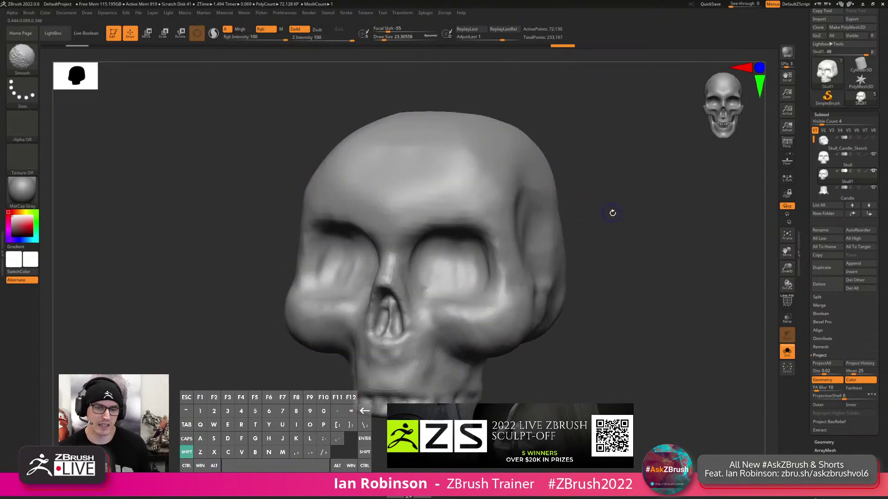
key(shift+d)
key(shift+d)
drag(595, 191, 616, 195)
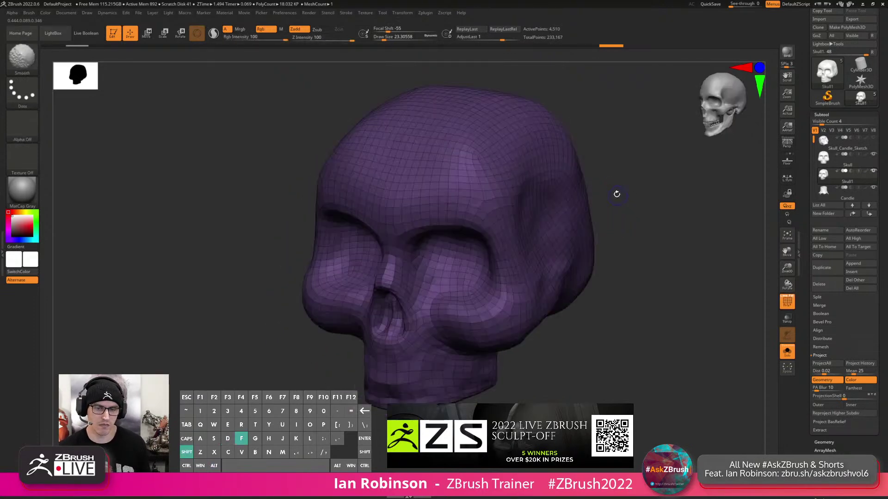
key(shift+f)
key(shift+f)
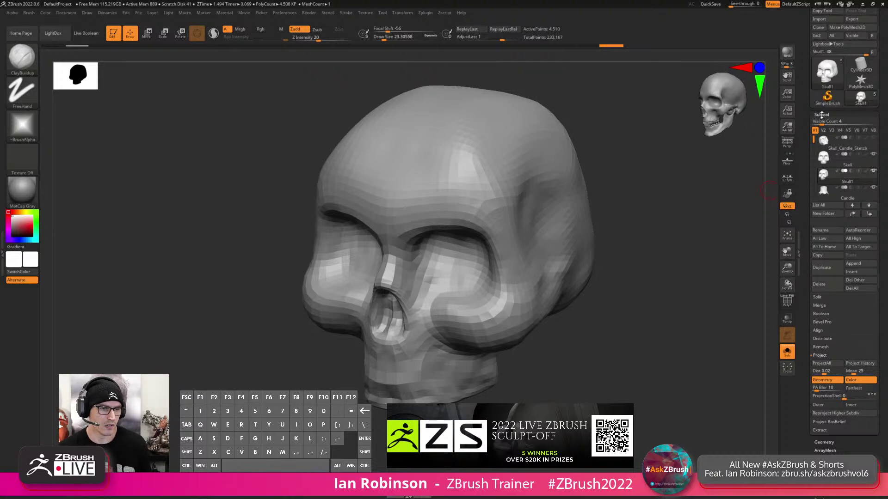
alt+drag(660, 215, 634, 220)
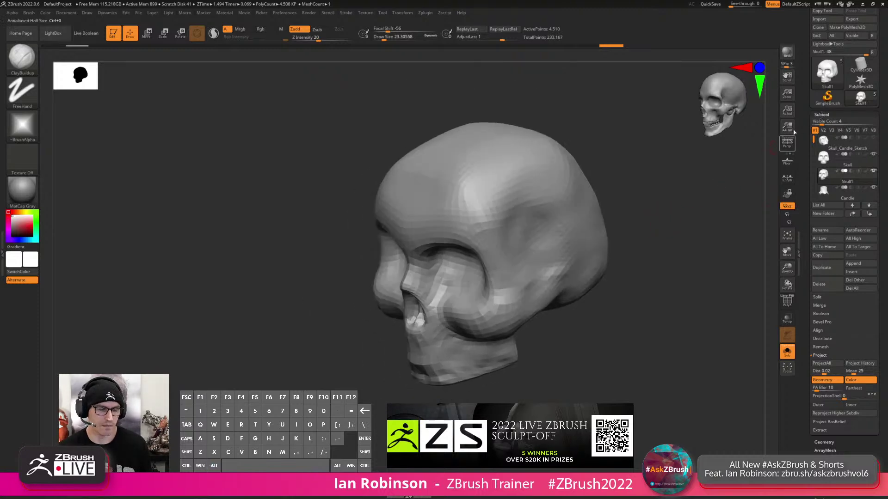
Switch the lowest-level skull to its stored morph target and check the base shape.
click(823, 115)
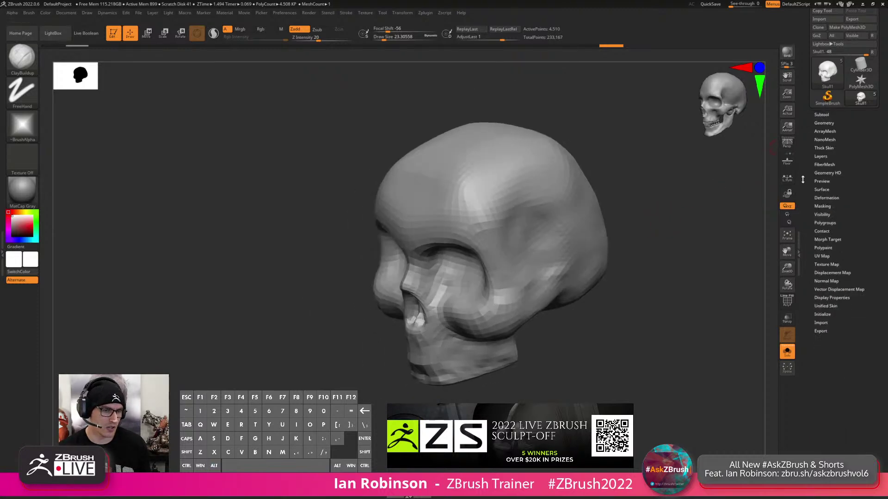
click(827, 240)
click(853, 251)
drag(682, 259, 710, 257)
mouse_move(709, 240)
alt+mouse_down()
mouse_move(700, 276)
mouse_move(638, 282)
alt+mouse_up()
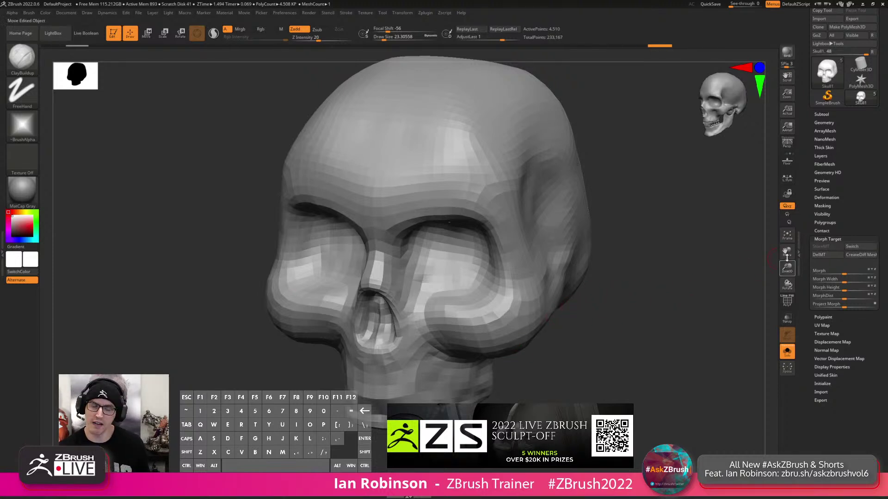
alt+drag(709, 280, 697, 267)
Compare the skull's highest and lowest subdivision levels, then examine the base mesh's wireframe from several angles.
key(d)
key(d)
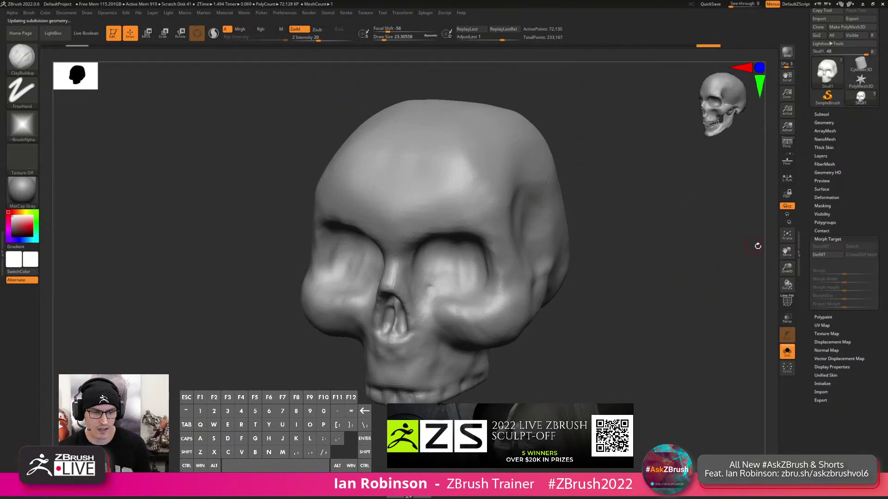
key(shift+d)
key(shift+d)
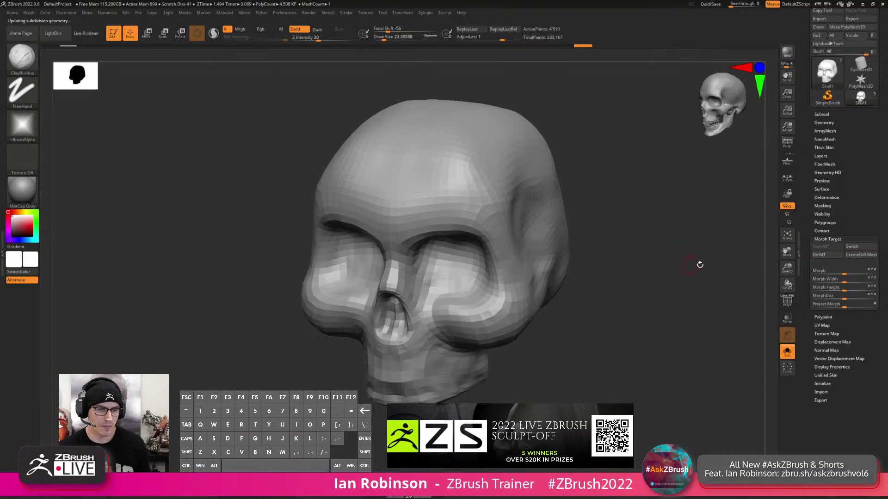
key(shift+f)
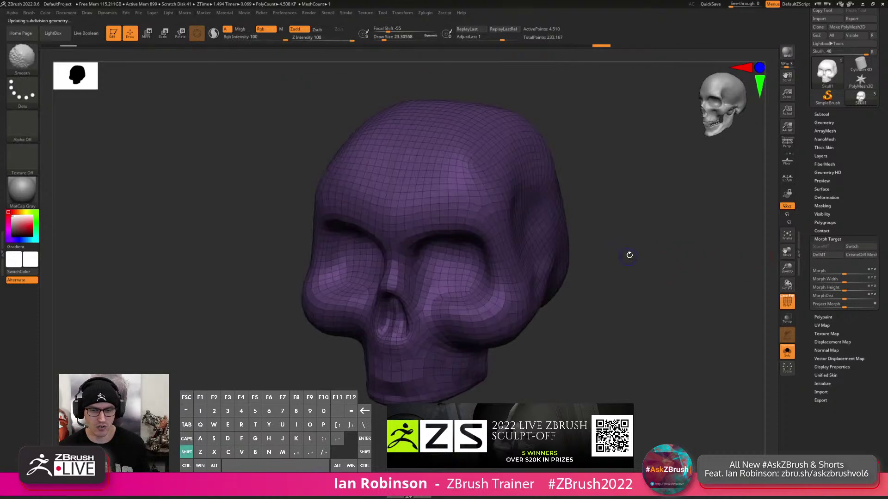
shift+drag(626, 254, 650, 246)
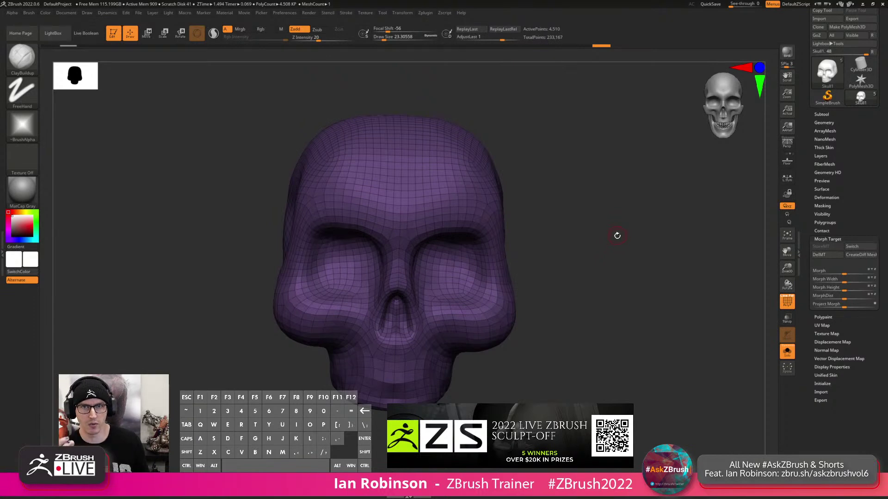
drag(597, 231, 572, 216)
key(s)
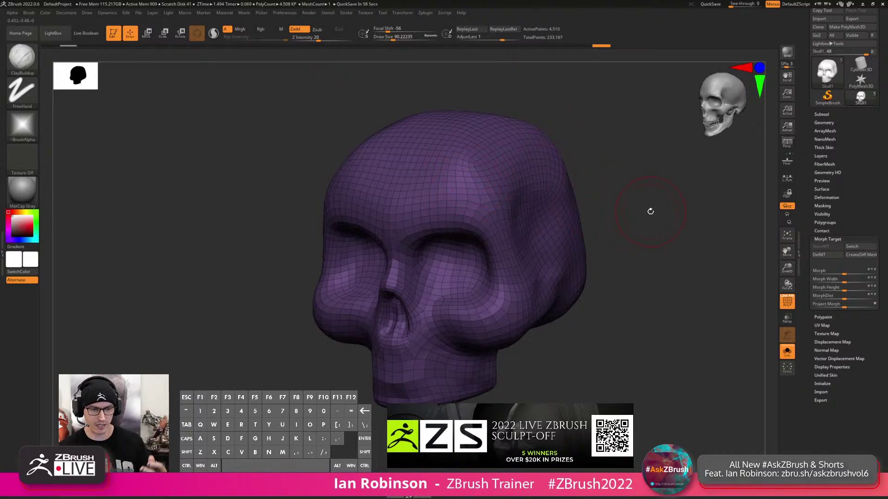
shift+drag(653, 145, 650, 202)
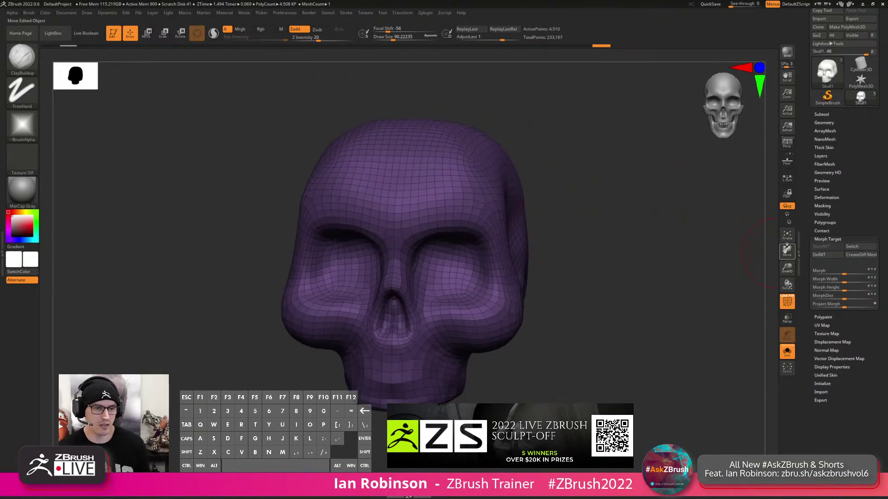
Generate a displacement map for the lowest-level skull with SmoothUV enabled.
click(831, 238)
scroll(833, 269, down, 2)
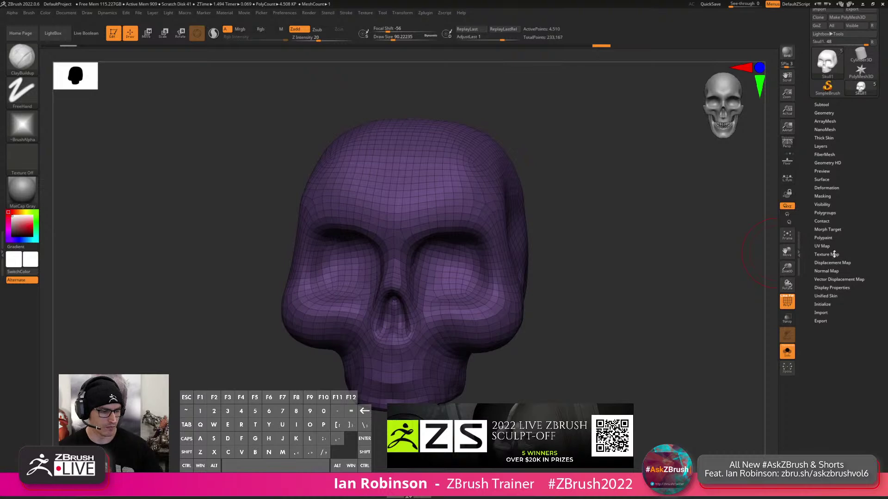
click(830, 262)
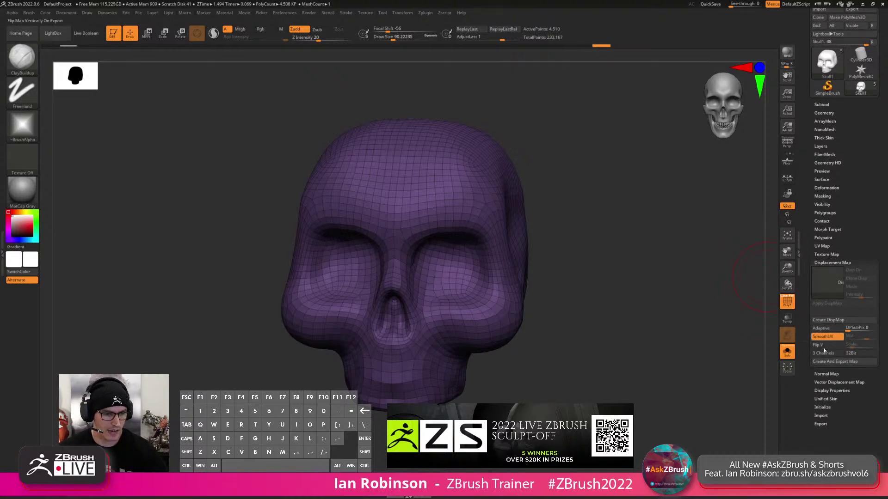
click(852, 364)
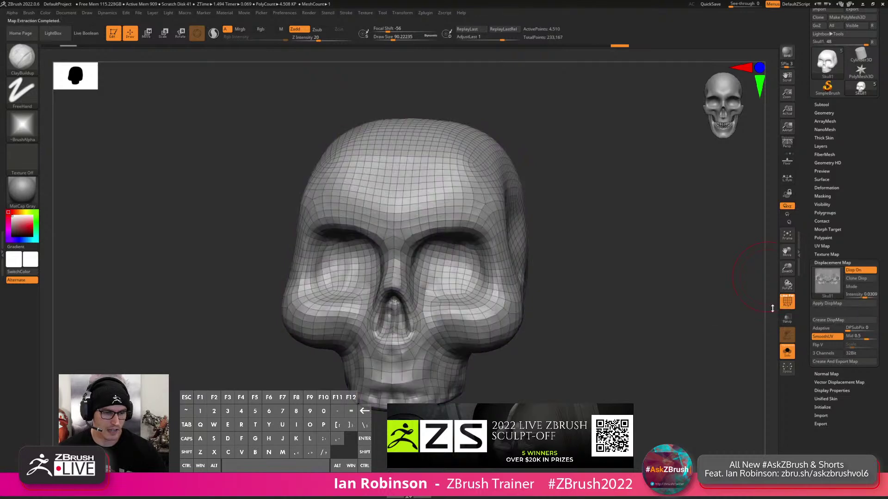
mouse_move(831, 283)
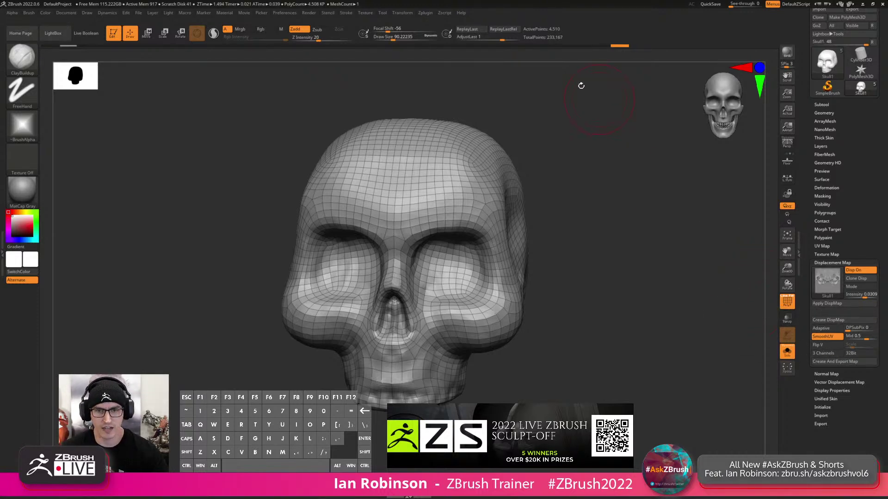
shift+drag(591, 220, 599, 216)
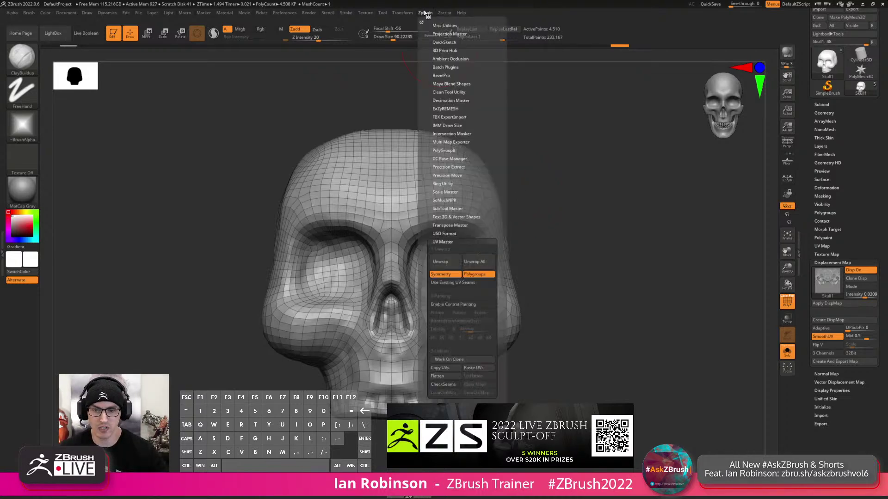
mouse_move(397, 17)
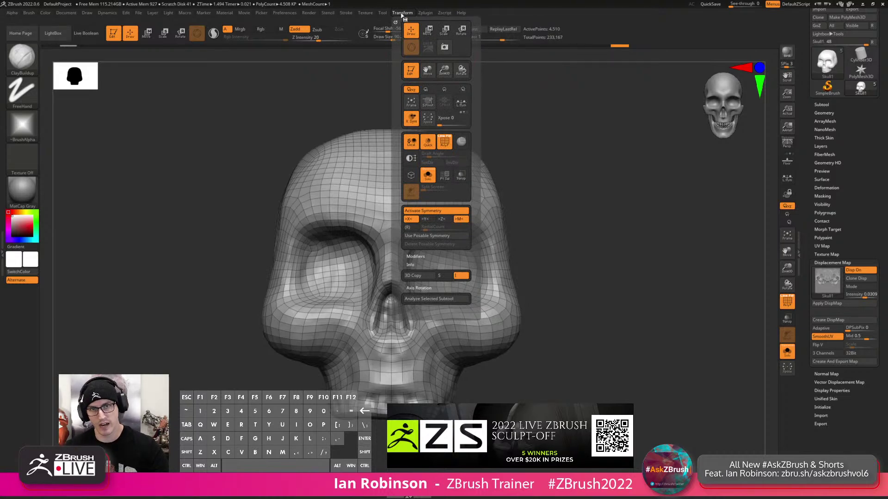
click(371, 14)
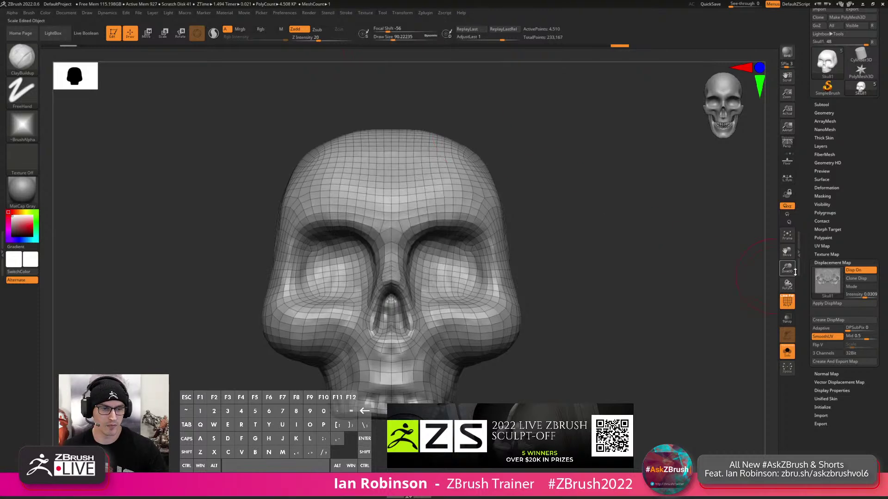
Create and export the skull's displacement map as Skull1.tif in the Skull_Candle_Sketch folder, without exporting the base mesh.
click(834, 284)
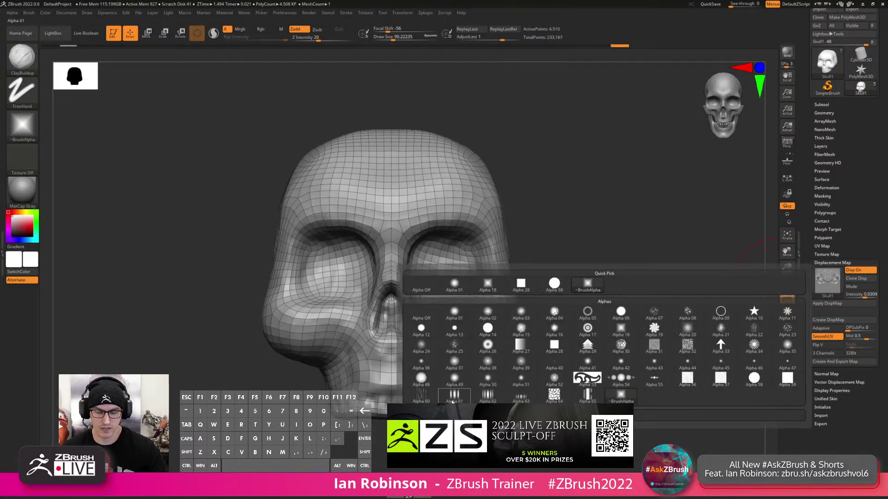
click(820, 363)
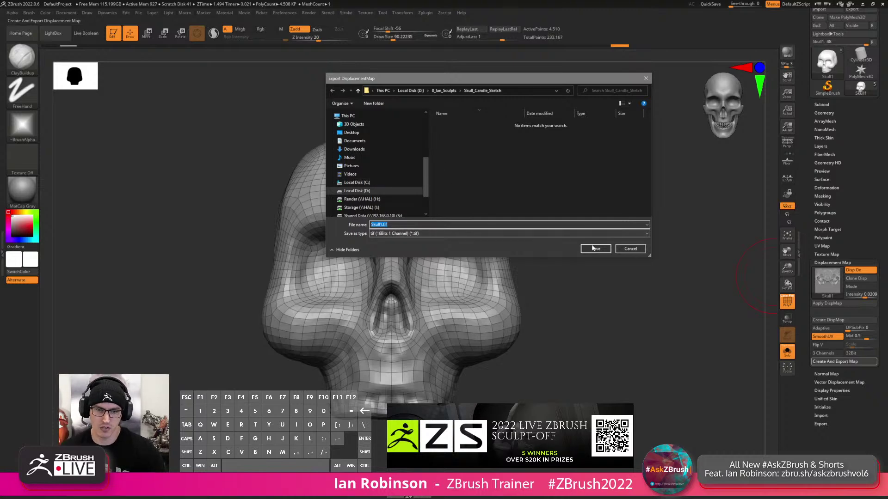
click(606, 249)
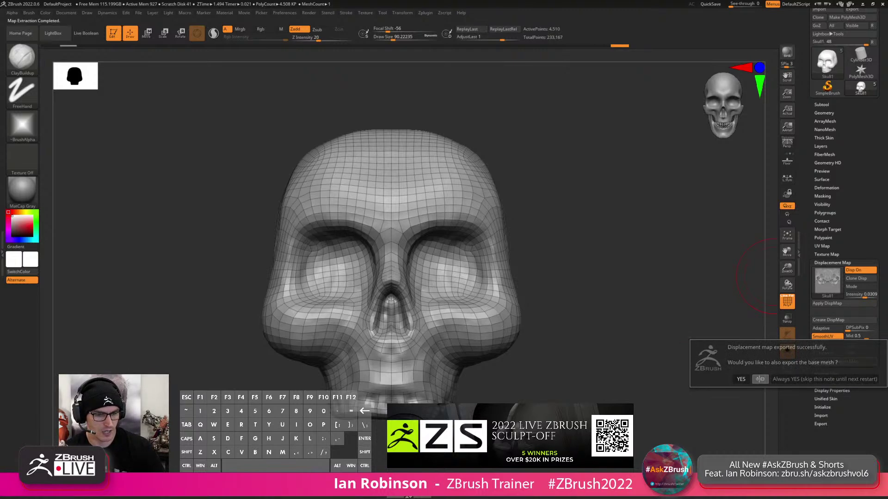
click(760, 379)
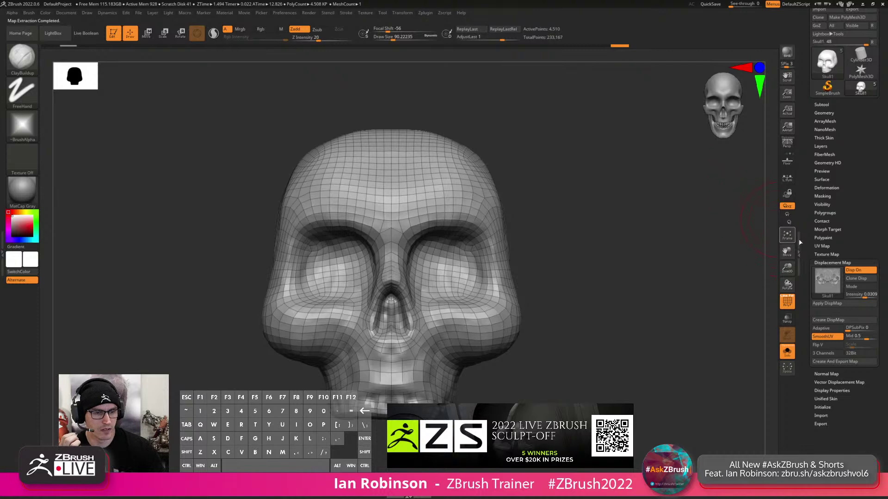
Make the skull's displacement map the current texture and flip it vertically.
click(402, 13)
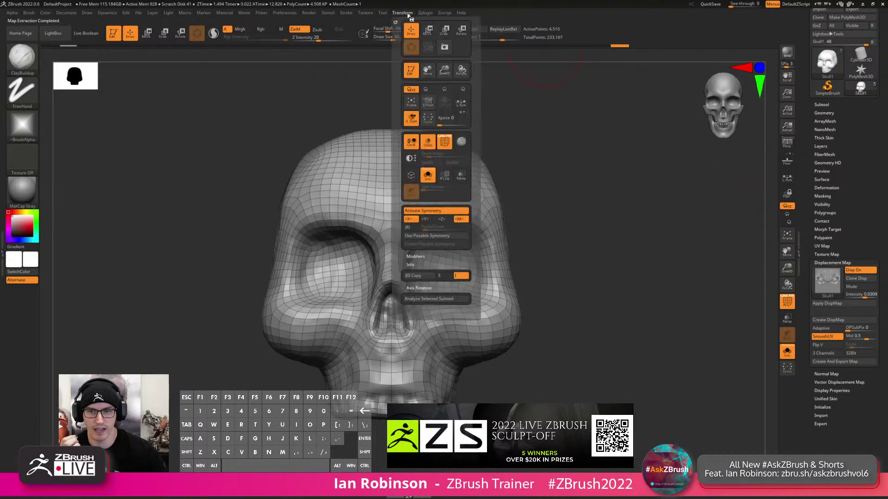
click(365, 12)
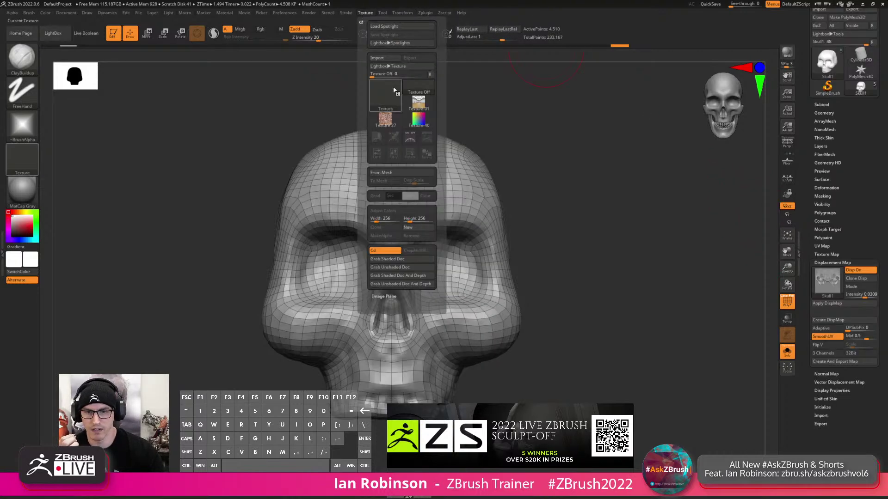
click(453, 129)
click(605, 251)
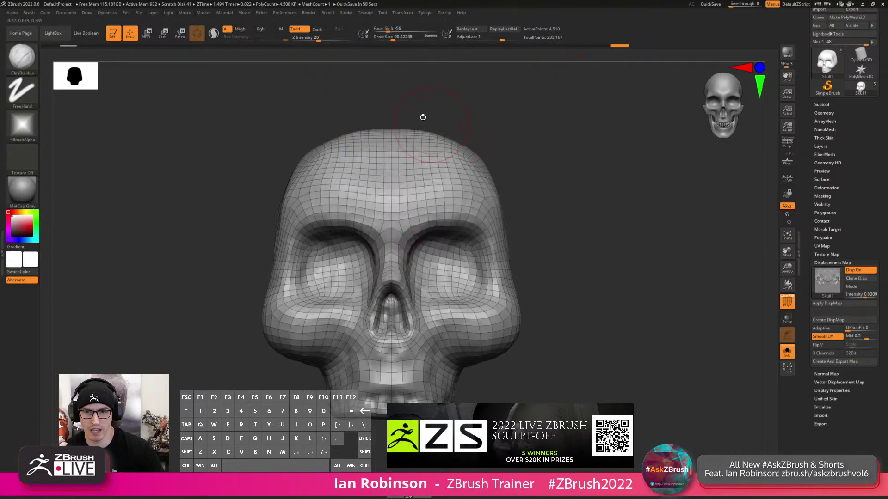
click(370, 13)
click(385, 136)
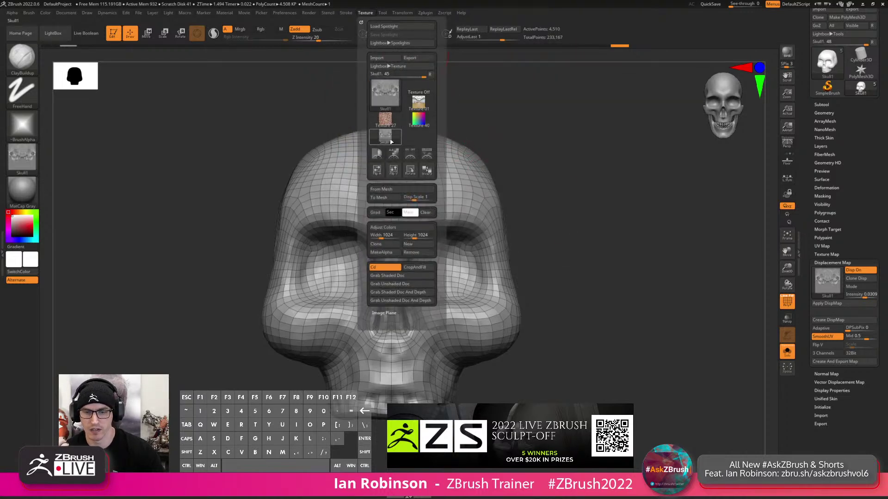
click(394, 171)
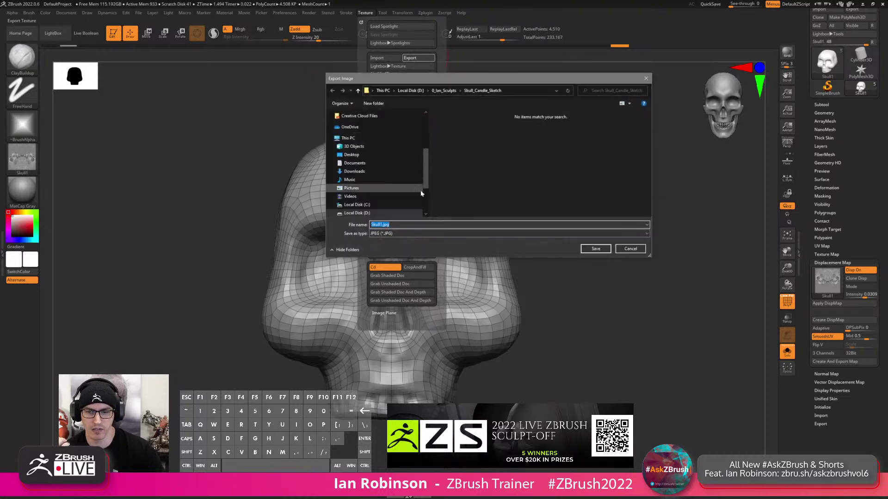
Export the flipped texture as a JPEG named Skull1_flipped.jpg in the Skull_Candle_Sketch folder.
key(Left)
key(Left)
key(Left)
text(_flipped)
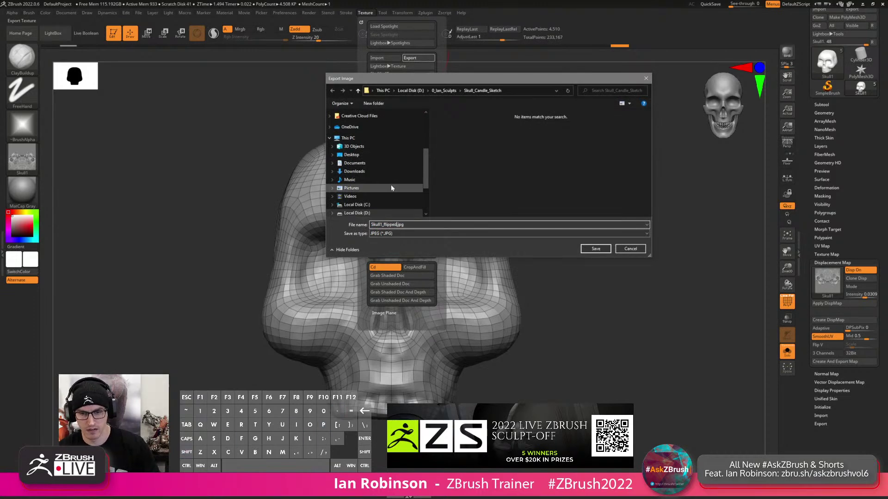
key(Return)
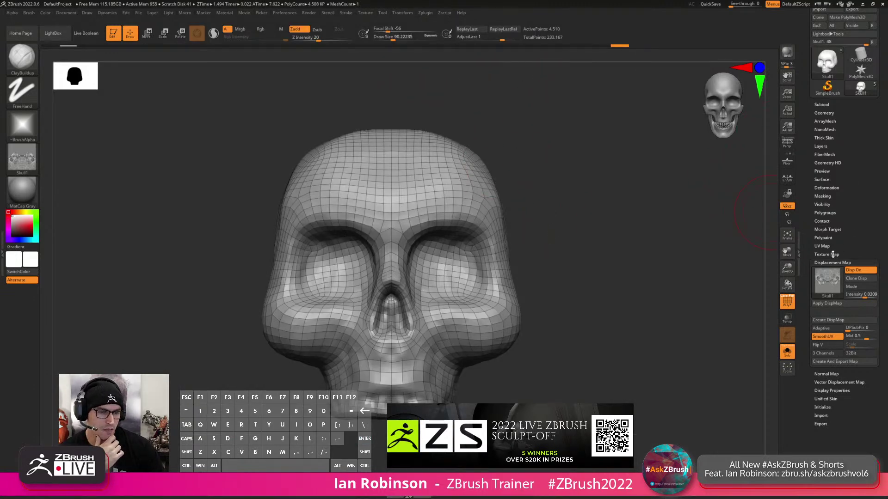
Create a normal map for the skull with Tangent, SmoothUV and SNormals enabled.
click(834, 374)
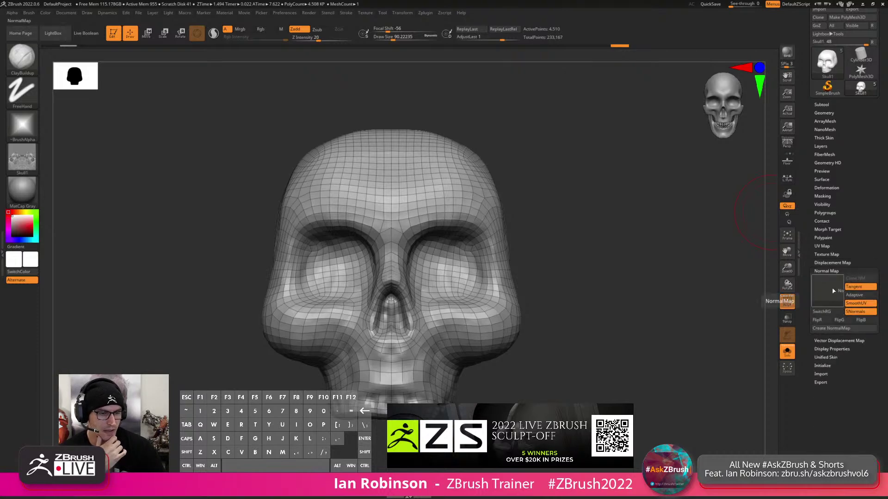
click(830, 294)
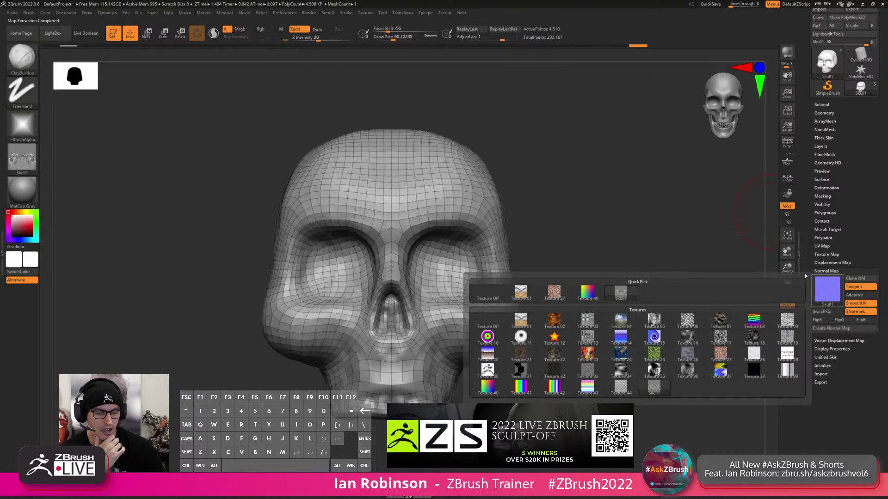
click(403, 12)
click(365, 12)
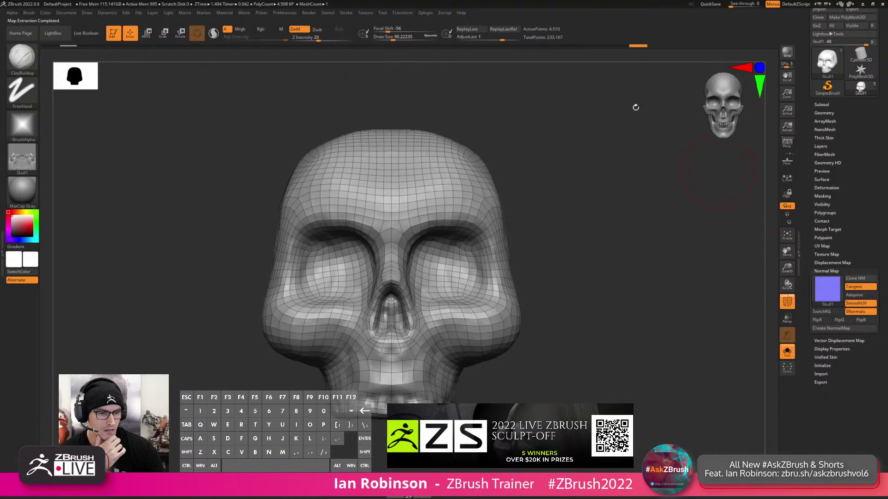
Examine the Multi Map Exporter's export options for displacement, vector displacement and normal maps.
click(431, 13)
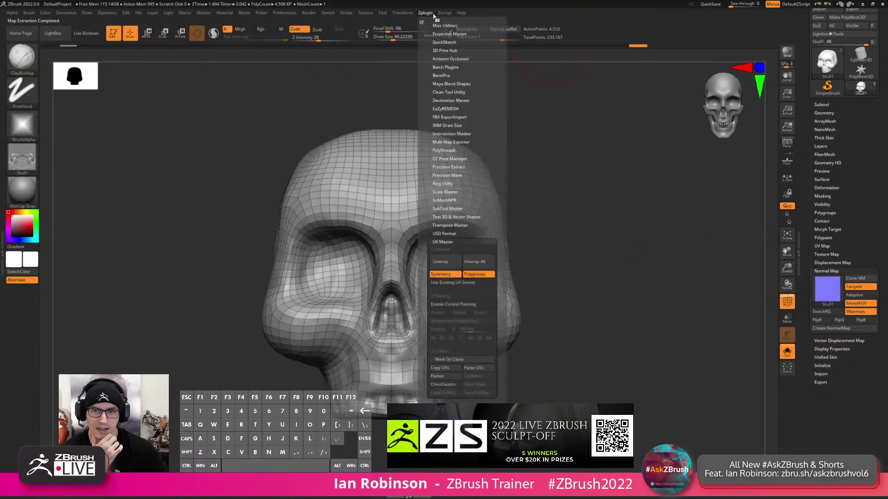
click(446, 242)
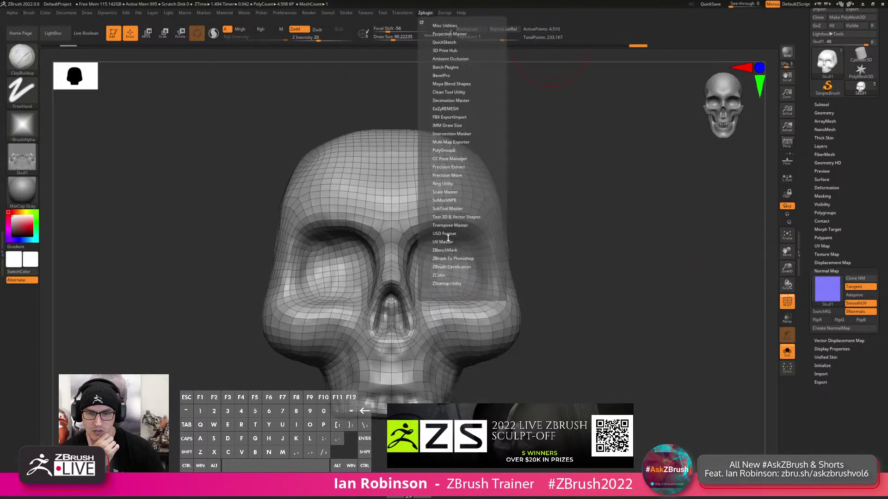
click(451, 142)
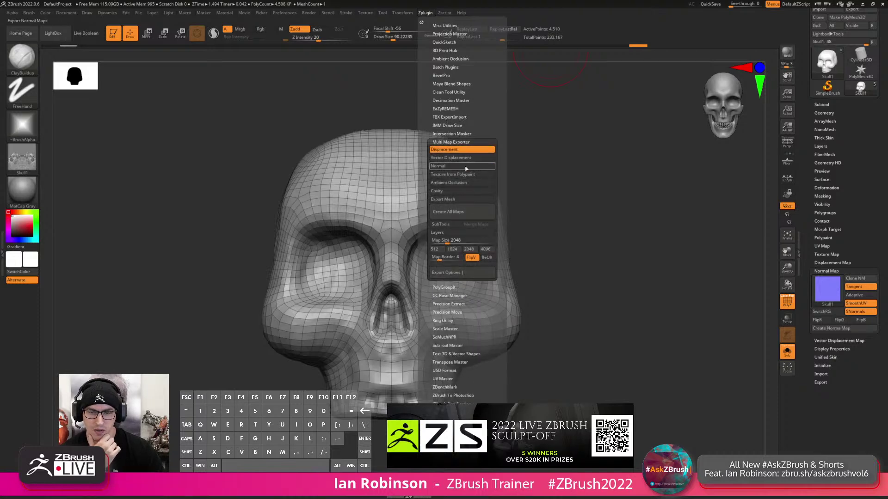
click(451, 273)
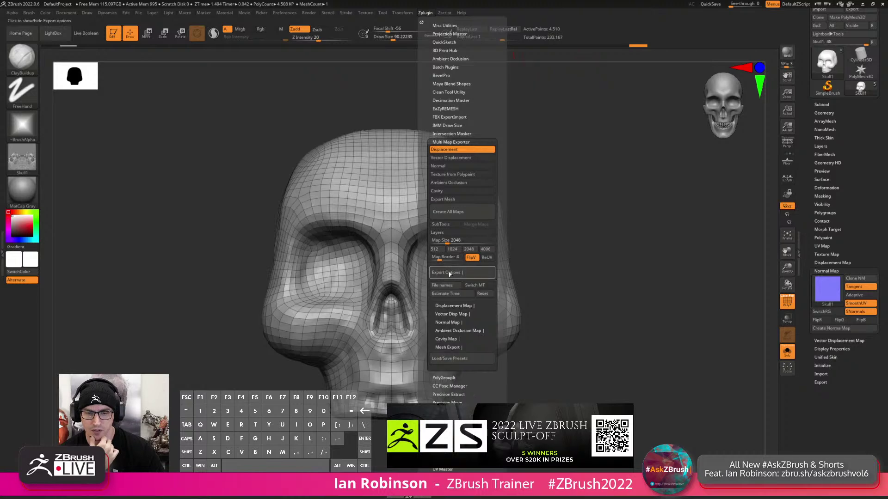
click(462, 307)
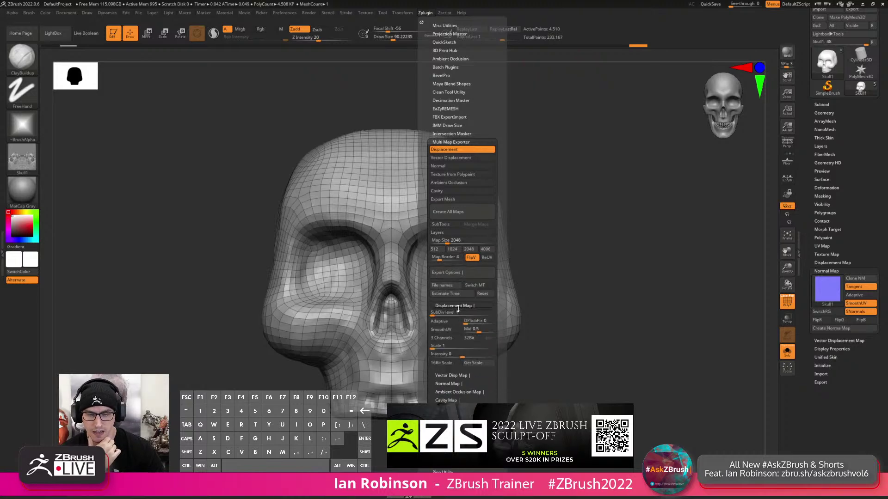
click(456, 376)
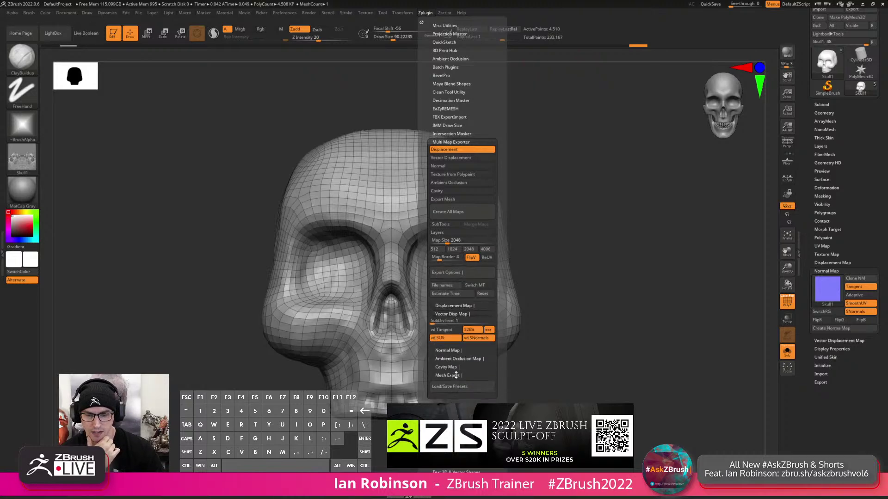
click(457, 352)
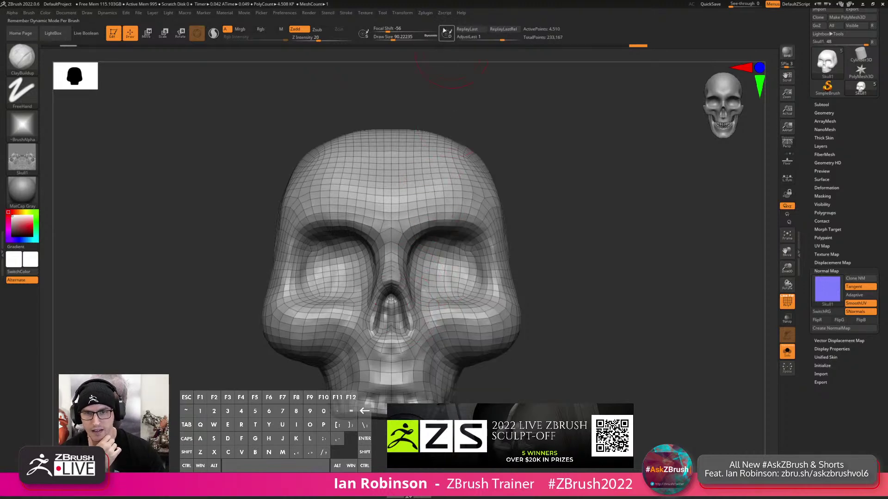
Enable Displacement, Normal, Texture from Polypaint and Ambient Occlusion in the Multi Map Exporter and create all maps as Skull1.psd.
click(424, 13)
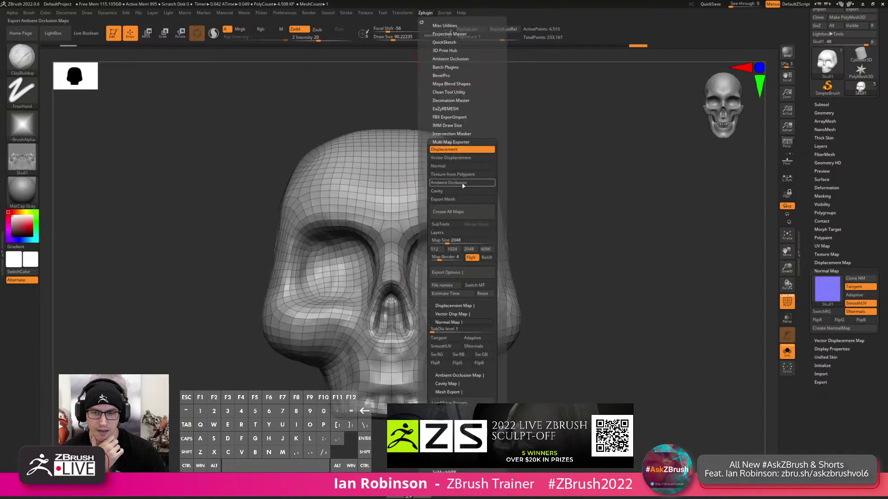
click(448, 149)
click(451, 167)
click(463, 183)
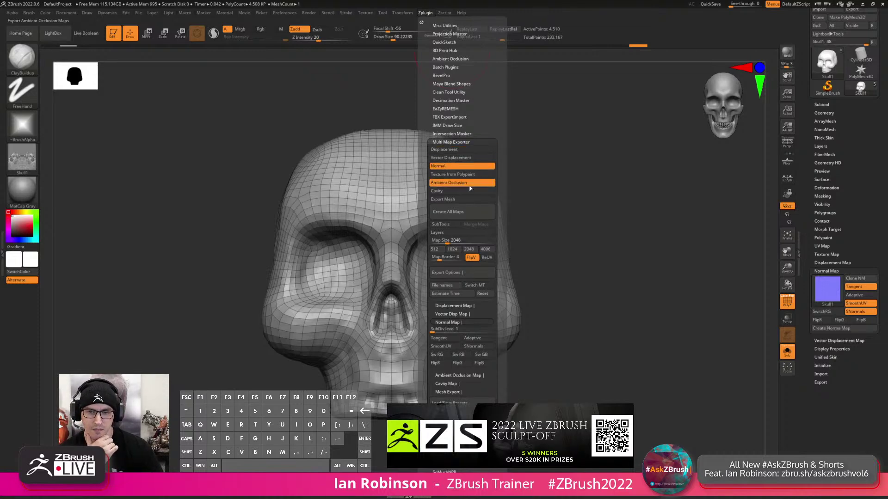
click(458, 174)
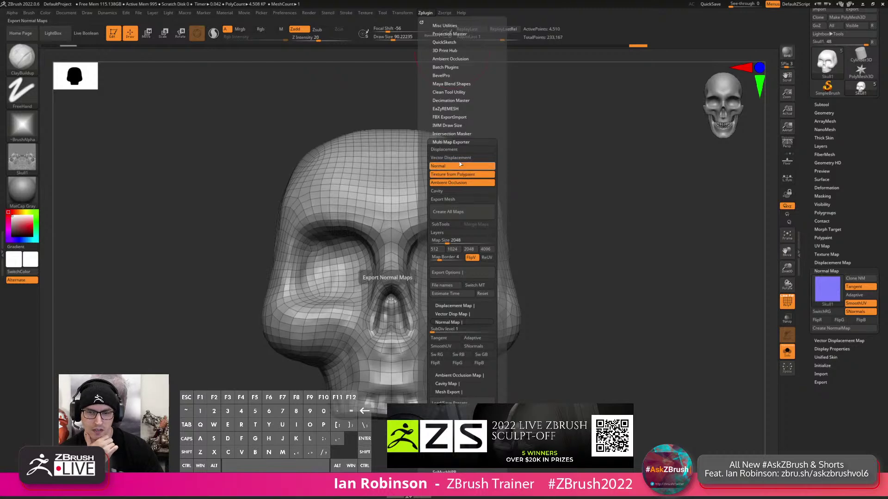
click(450, 149)
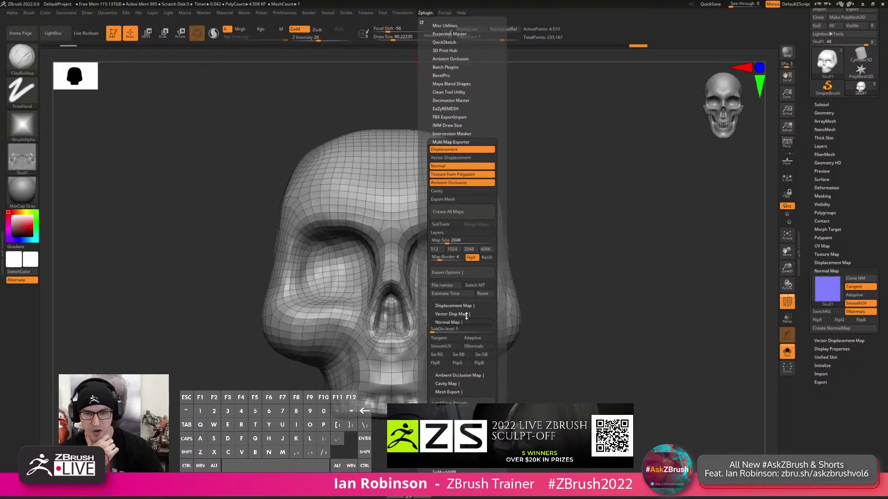
click(455, 212)
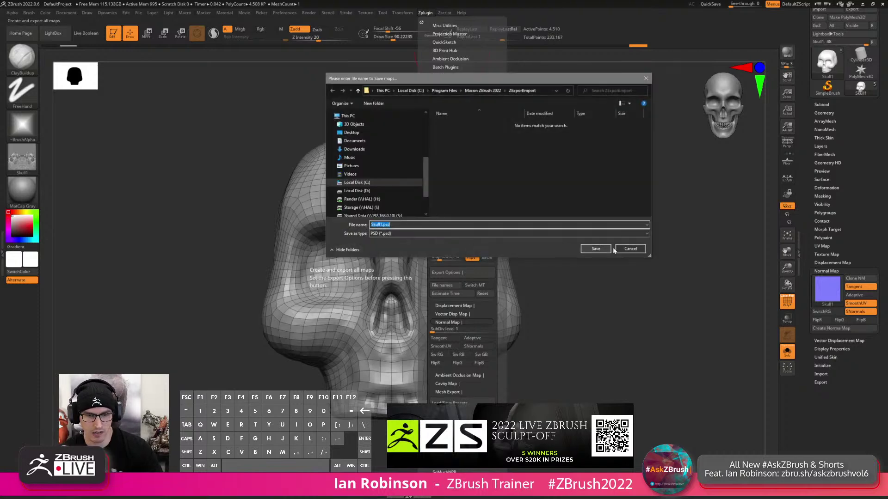
click(596, 249)
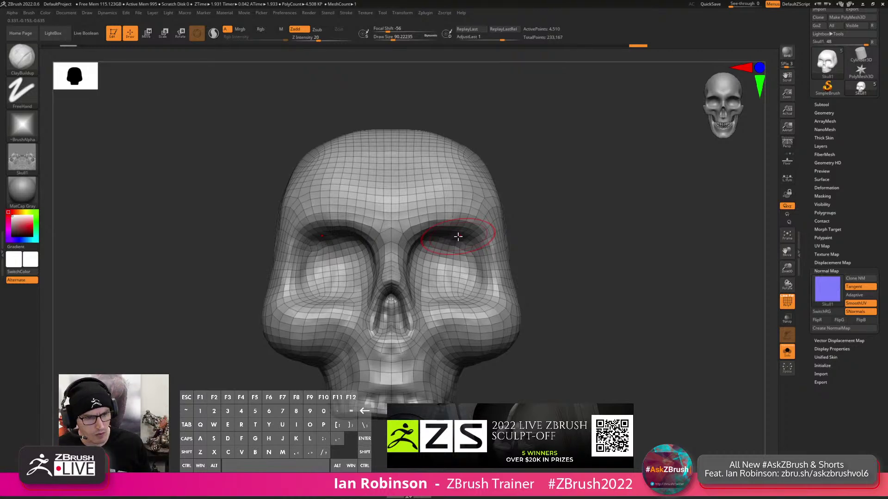
Turn off the PolyFrame, delete the Skull1 subtool and make the original Skull subtool active.
drag(648, 258, 642, 228)
key(shift+f)
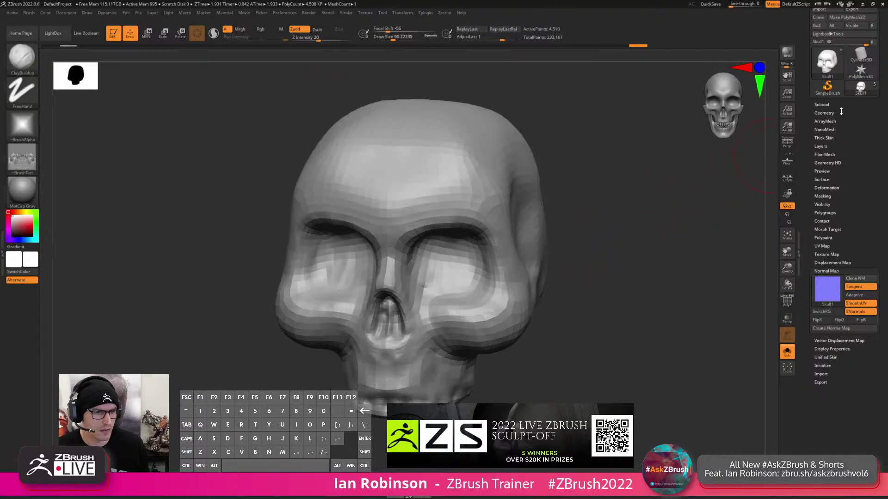
click(828, 104)
click(843, 182)
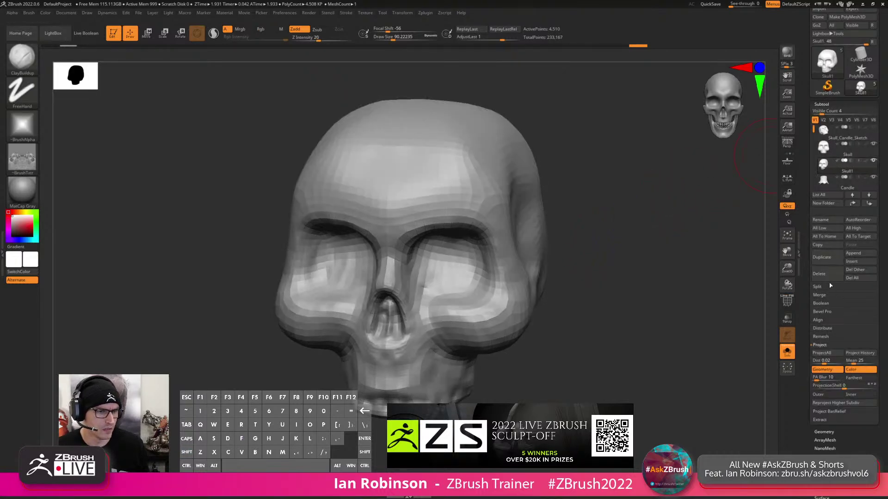
click(848, 149)
Mask a horizontal band around the cranium above the eye sockets in side view, clearing and redrawing the mask until it fits.
alt+drag(597, 173, 597, 235)
key(shift+f)
mouse_move(615, 232)
shift+mouse_down()
mouse_move(634, 232)
mouse_move(624, 245)
shift+mouse_up()
key(shift+f)
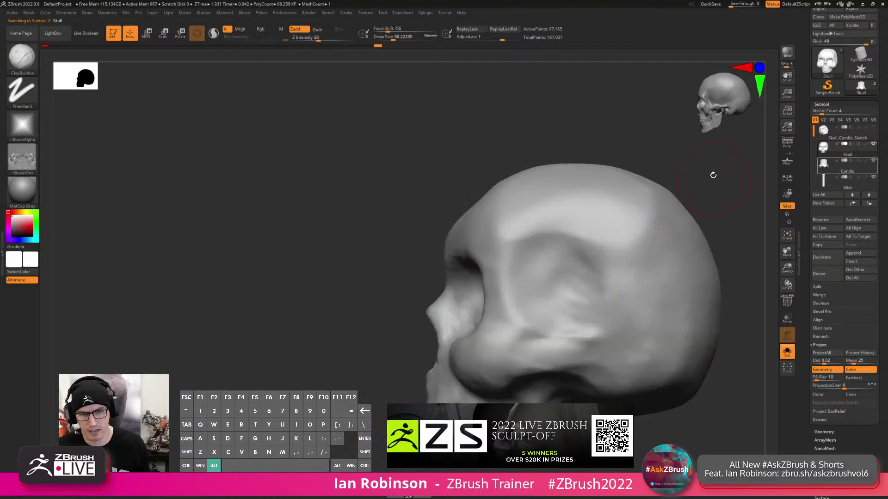
alt+drag(711, 178, 514, 171)
key(ctrl)
ctrl+drag(251, 194, 617, 180)
drag(519, 175, 571, 187)
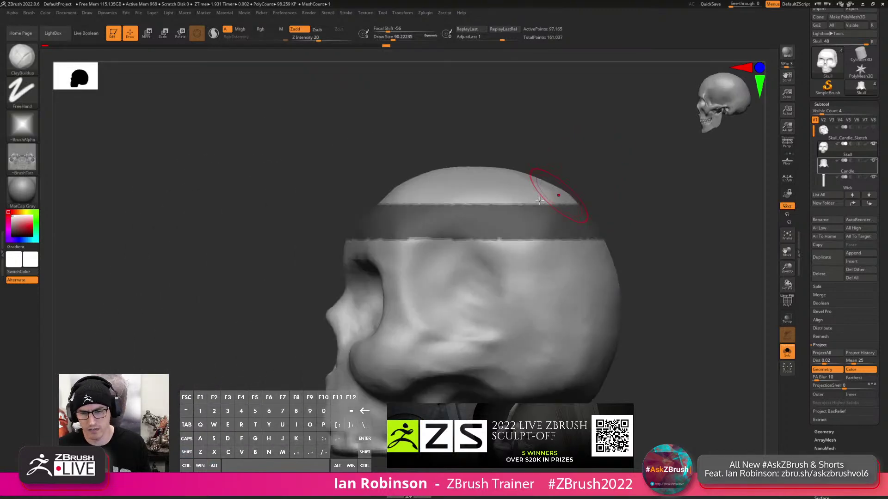
ctrl+drag(396, 142, 403, 156)
ctrl+drag(344, 199, 675, 249)
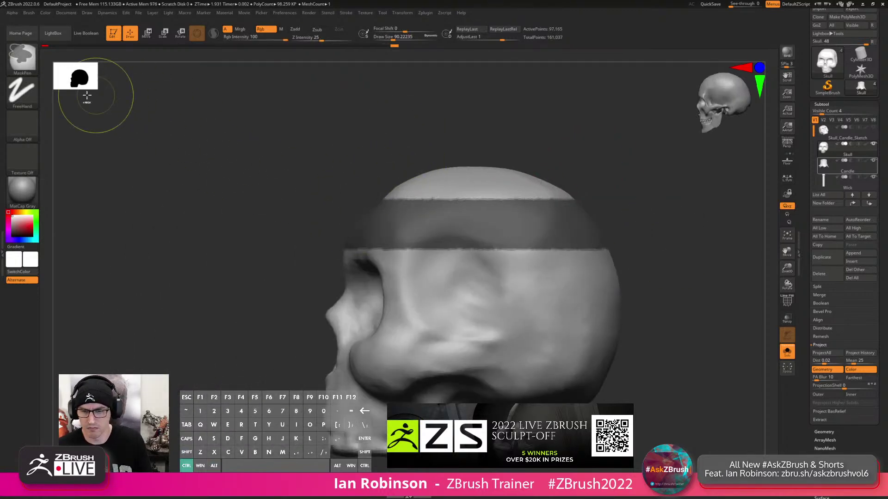
alt+right_drag(388, 187, 359, 192)
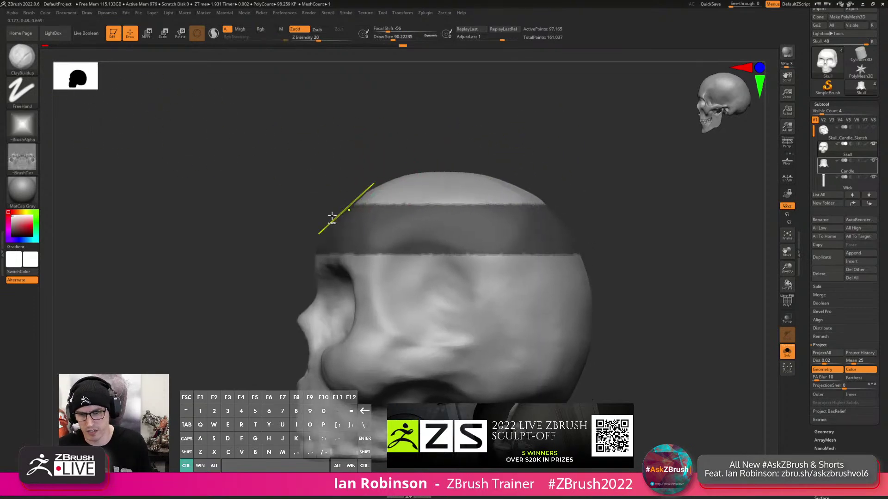
ctrl+drag(404, 158, 412, 169)
ctrl+drag(294, 211, 613, 221)
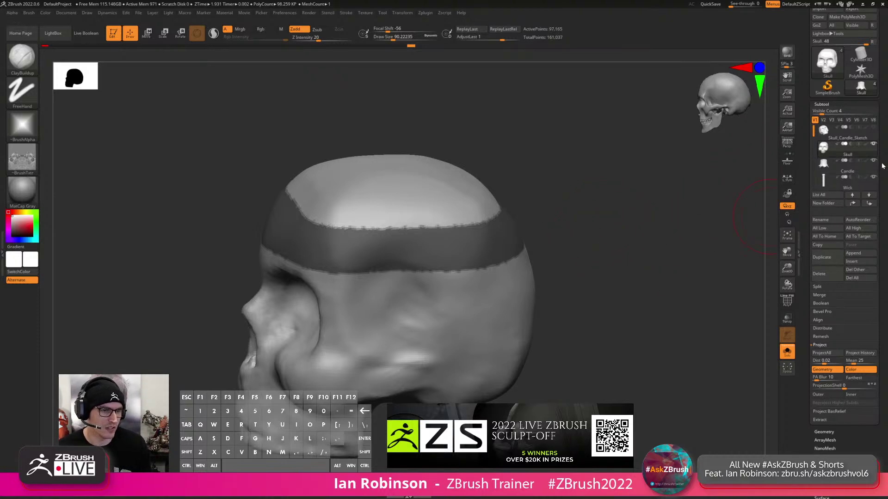
Extract the masked cranium band with thickness 0 as a new subtool, accept it, and show it alone with PolyFrame on.
scroll(876, 153, down, 5)
click(821, 267)
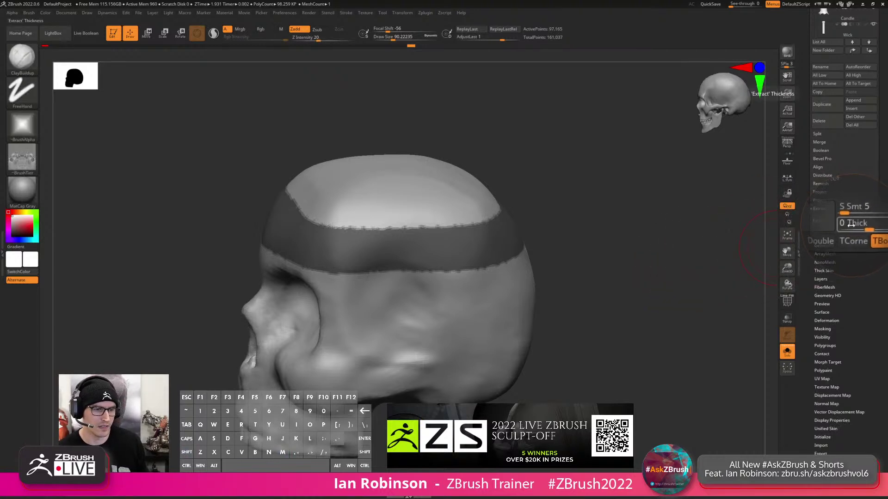
click(818, 226)
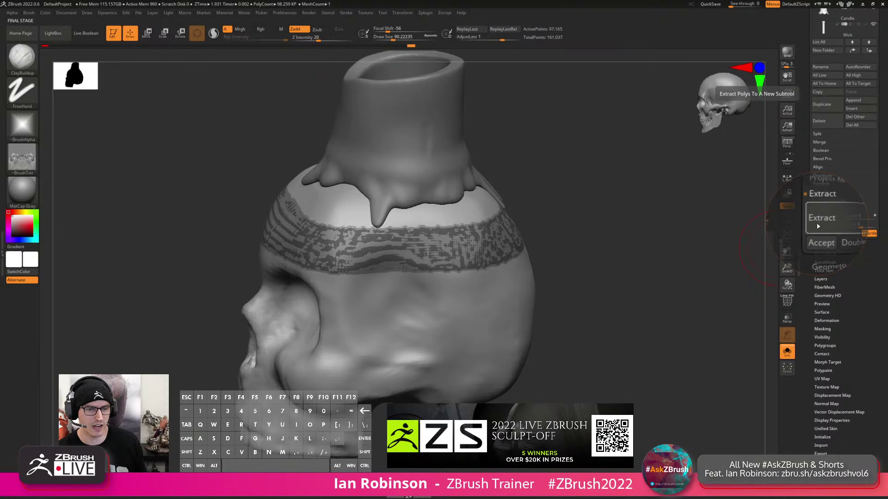
click(820, 234)
mouse_move(605, 218)
mouse_down()
mouse_move(620, 203)
mouse_move(604, 258)
mouse_move(612, 293)
mouse_move(612, 274)
mouse_move(617, 279)
mouse_move(545, 220)
mouse_move(537, 232)
mouse_move(593, 250)
mouse_move(546, 260)
mouse_move(547, 223)
mouse_move(548, 236)
mouse_move(529, 242)
mouse_move(564, 257)
mouse_up()
key(g)
key(Escape)
key(shift+f)
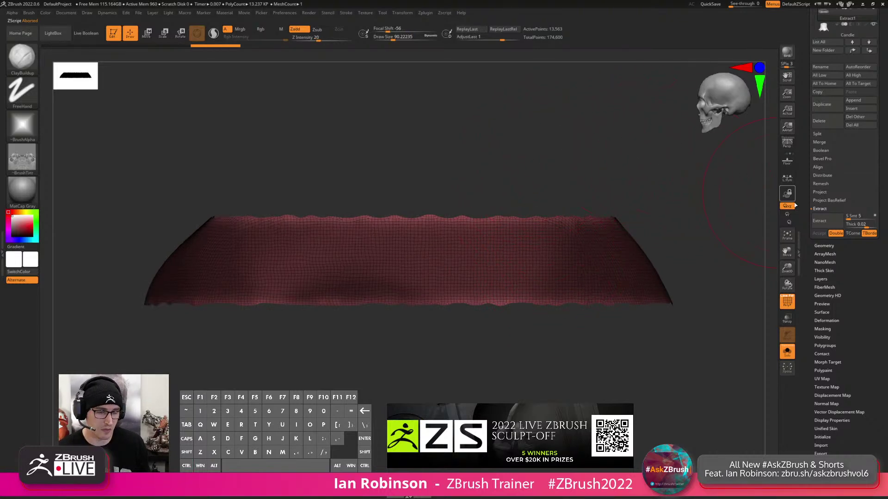
Smooth the ragged borders of the extracted band with the Polish By Features deformation.
click(834, 95)
click(830, 130)
mouse_move(831, 130)
mouse_down()
mouse_move(865, 132)
mouse_move(834, 131)
mouse_up()
click(875, 128)
drag(512, 151, 531, 165)
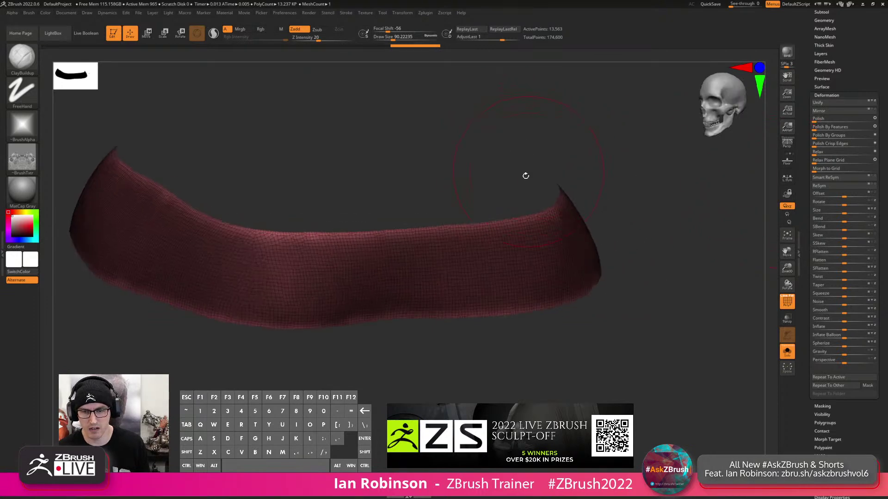
mouse_move(498, 218)
mouse_down()
mouse_move(476, 204)
mouse_move(502, 251)
mouse_move(492, 251)
mouse_move(519, 259)
mouse_move(472, 252)
mouse_move(432, 271)
mouse_up()
mouse_move(554, 205)
alt+right_down()
mouse_move(523, 224)
mouse_move(553, 211)
alt+right_up()
drag(864, 57, 834, 130)
click(834, 130)
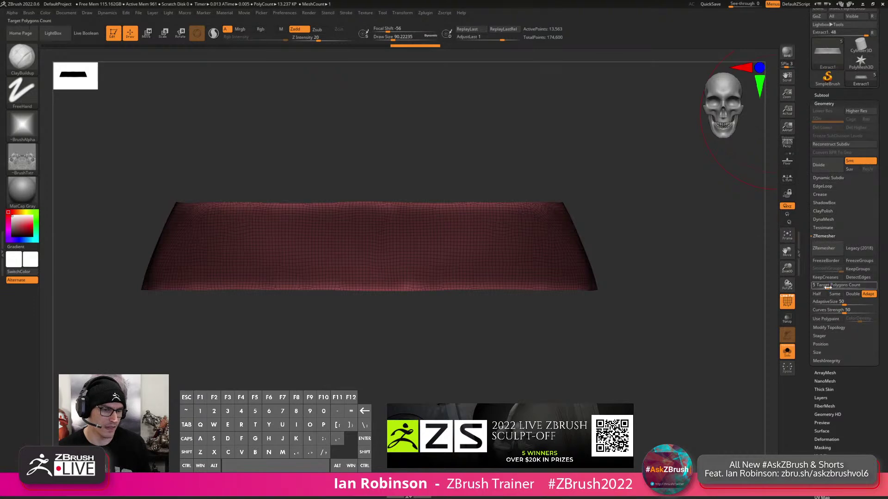
ZRemesh the band at target polygon count 5, then reduce it two more times with the Half option.
click(824, 248)
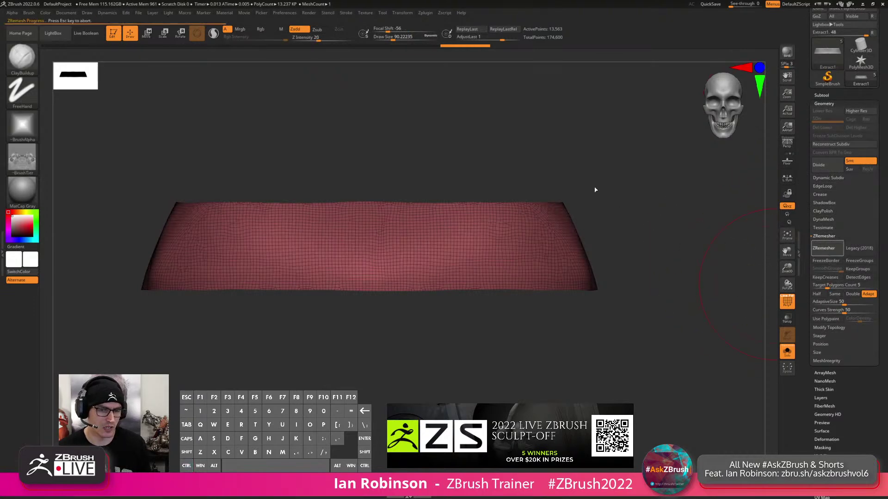
click(816, 294)
click(825, 248)
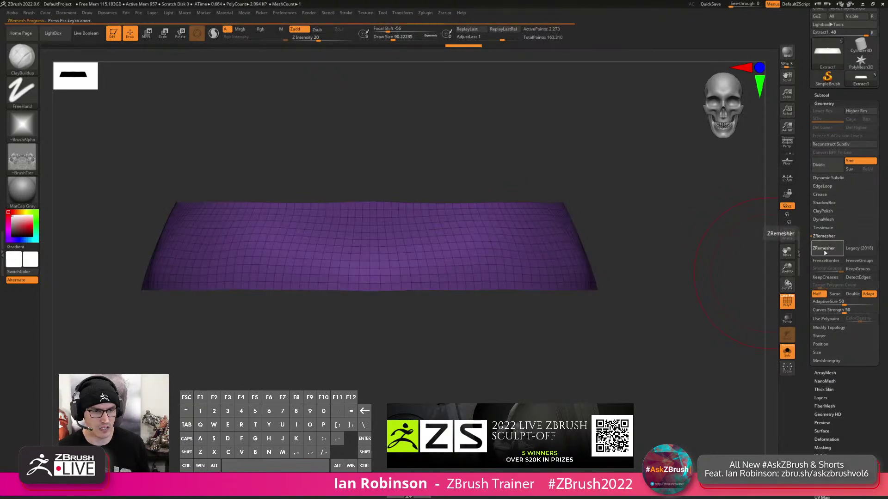
drag(665, 180, 654, 219)
click(833, 249)
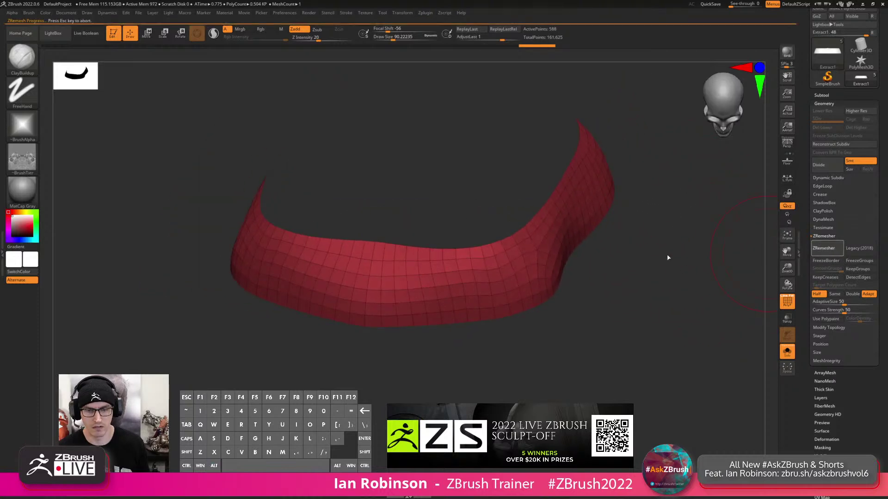
mouse_move(656, 277)
mouse_down()
mouse_move(666, 283)
mouse_move(660, 295)
mouse_move(637, 306)
mouse_up()
key(s)
drag(560, 249, 555, 249)
ctrl+right_drag(554, 252, 557, 272)
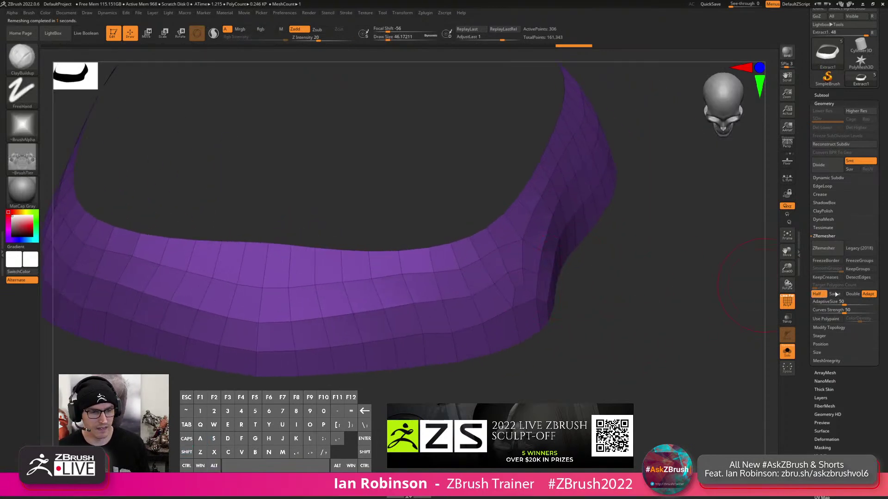
Switch ZRemesher to Same and rerun it several times on the band to even out its topology.
click(835, 295)
click(825, 250)
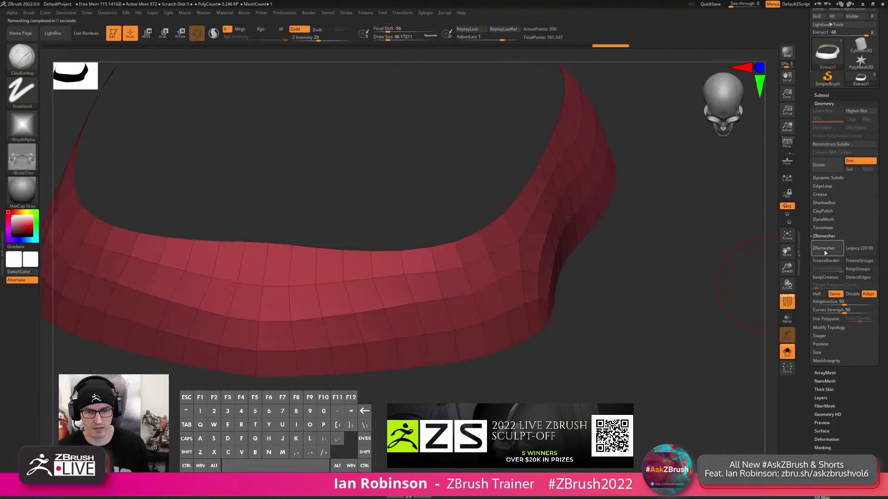
click(824, 252)
click(824, 251)
Draw two ZRemesherGuides curves lengthwise along the band where it bends around the temple.
key(n)
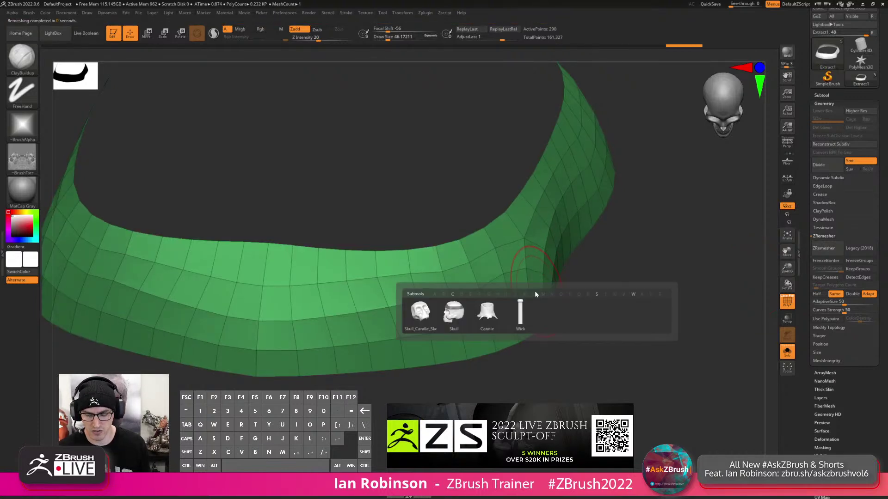
key(b)
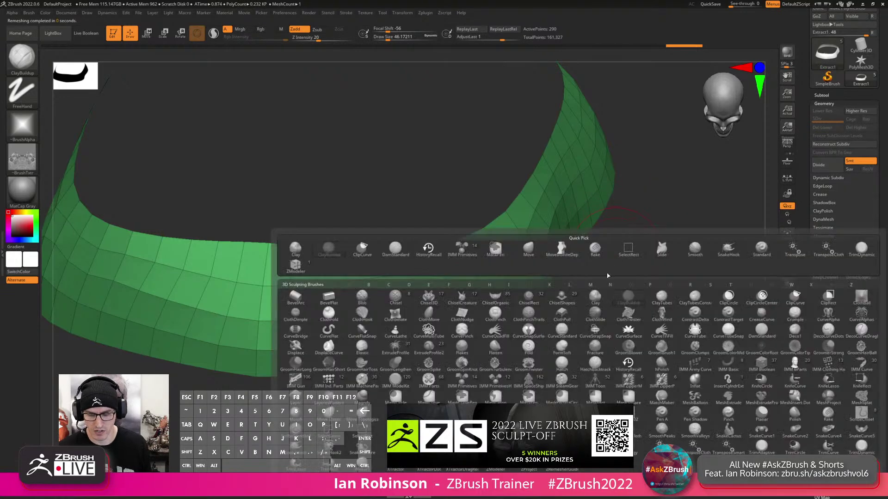
key(z)
key(r)
key(s)
drag(522, 288, 517, 288)
right_drag(531, 296, 493, 280)
drag(464, 283, 642, 172)
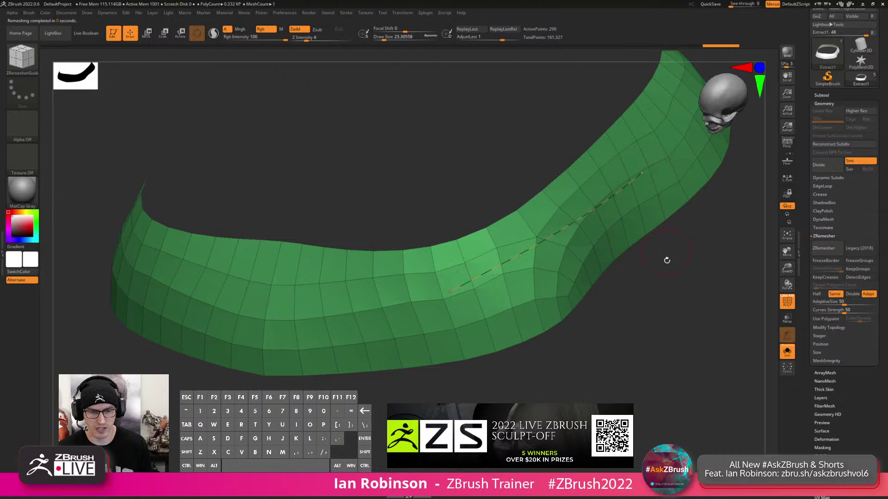
drag(502, 313, 628, 236)
ZRemesh the band along the guide curves and check the resulting edge flow.
click(823, 248)
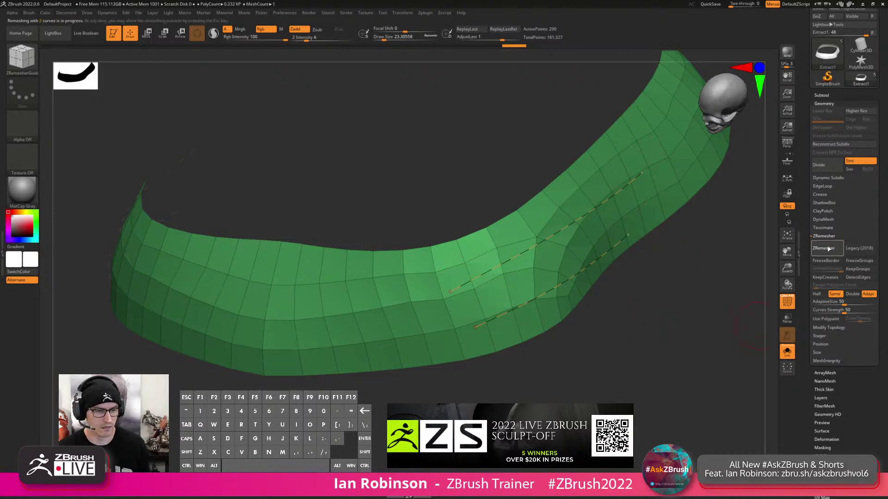
key(shift)
key(alt)
shift+right_drag(561, 244, 553, 281)
right_click(552, 281)
click(484, 277)
right_drag(492, 248, 469, 335)
Thicken the whole band with ZModeler's QMesh polygon action targeting Polygroup All.
key(v)
mouse_move(548, 341)
mouse_down()
mouse_move(551, 323)
mouse_move(578, 309)
mouse_move(581, 266)
mouse_move(581, 298)
mouse_up()
key(b)
key(z)
key(m)
key(space)
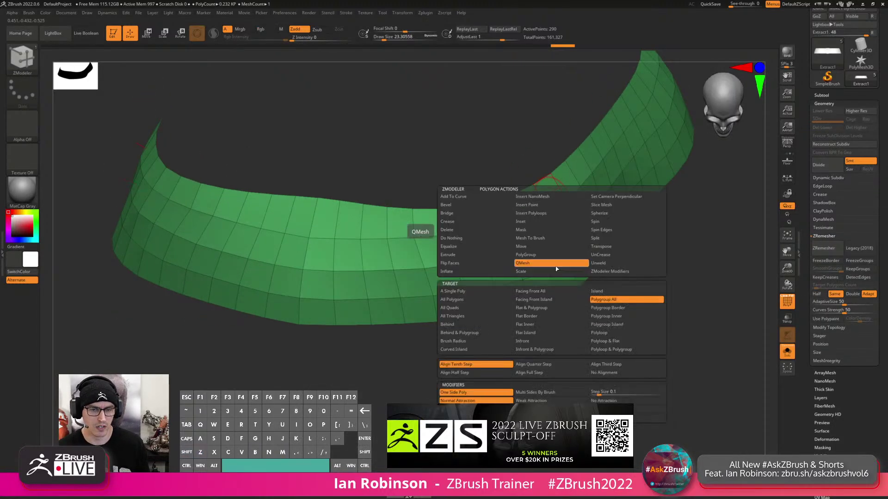
drag(558, 197, 582, 209)
Turn off Solo and inspect the thickened band around the skull together with the candle.
alt+drag(761, 370, 759, 342)
click(786, 351)
drag(674, 292, 572, 256)
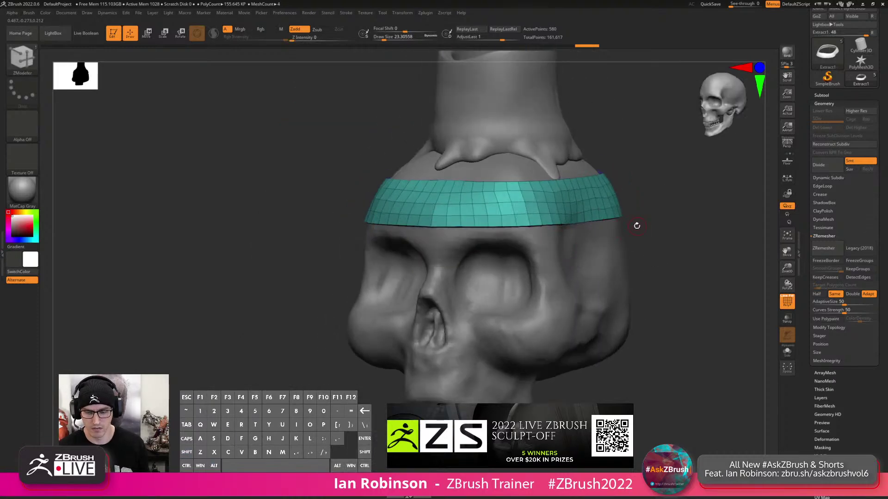
mouse_move(658, 218)
mouse_down()
mouse_move(618, 234)
mouse_move(533, 296)
mouse_up()
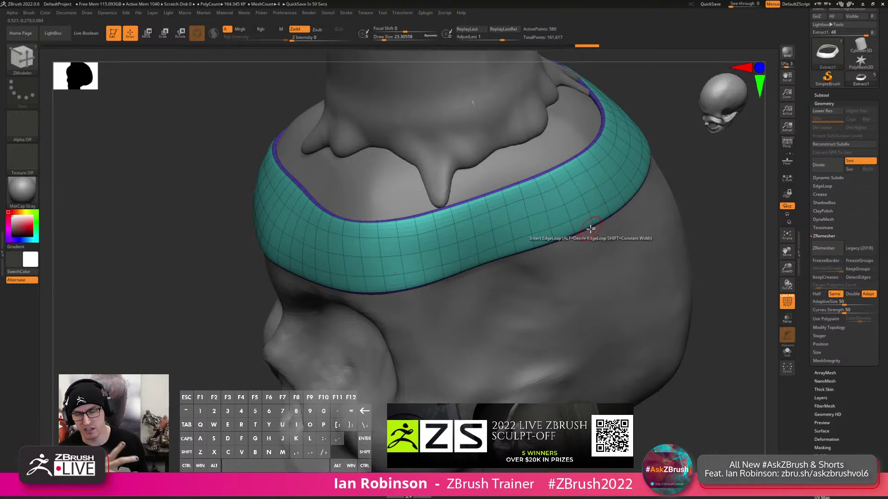
Check the band's mesh integrity and run Fix Mesh on it.
click(841, 361)
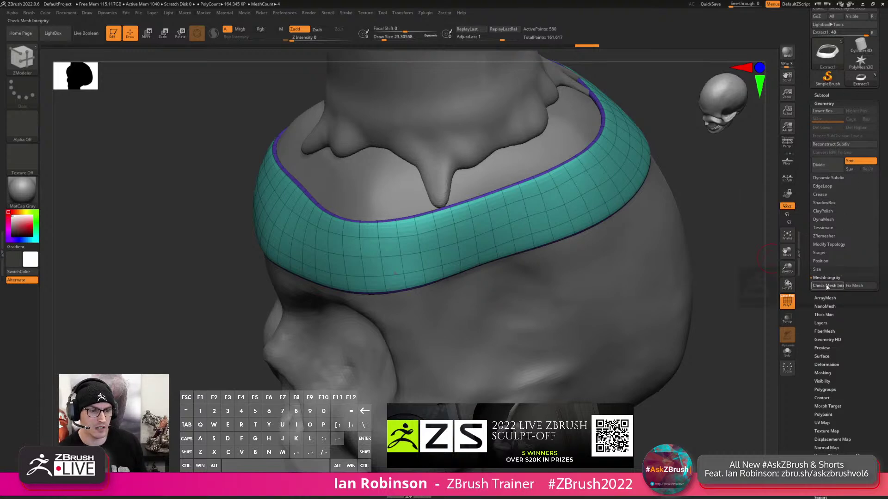
click(827, 287)
click(845, 289)
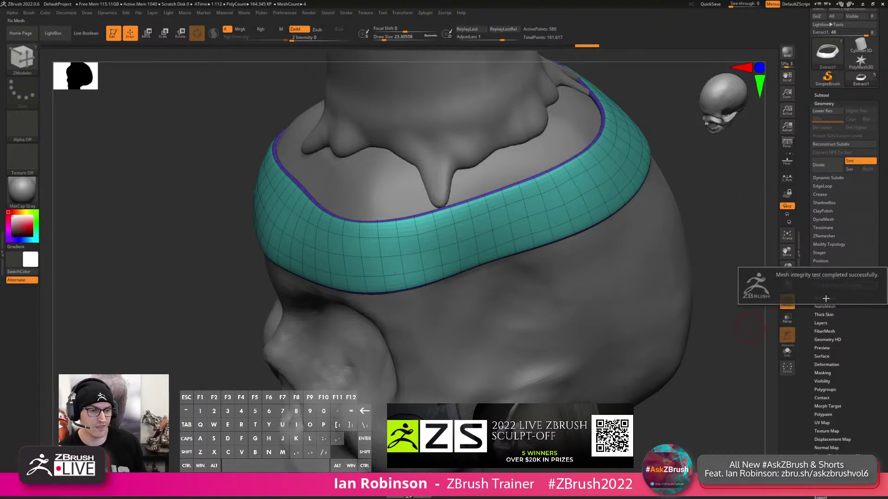
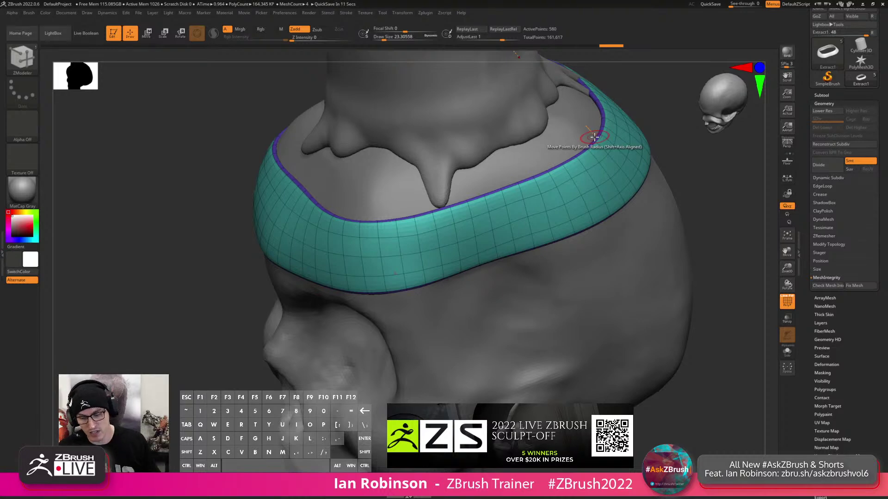
Delete the Extract1 band subtool and frame the candle on the skull.
drag(826, 97, 827, 95)
click(826, 94)
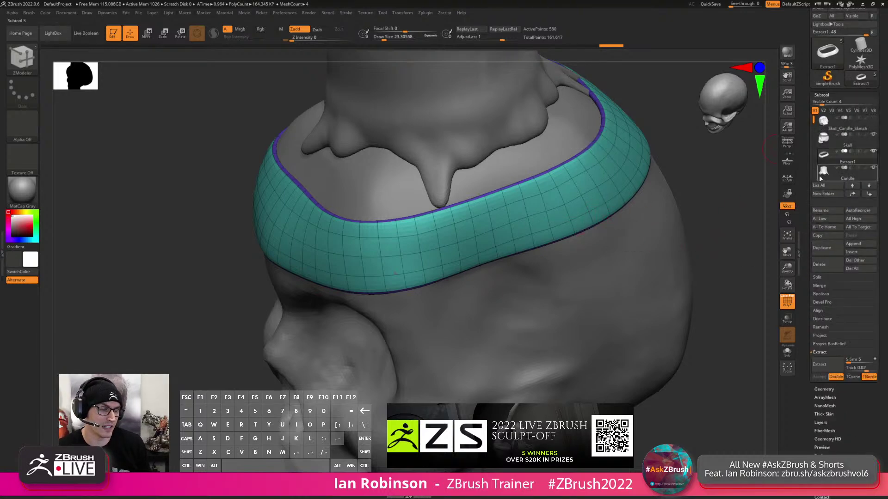
click(825, 266)
click(764, 278)
drag(710, 269, 615, 249)
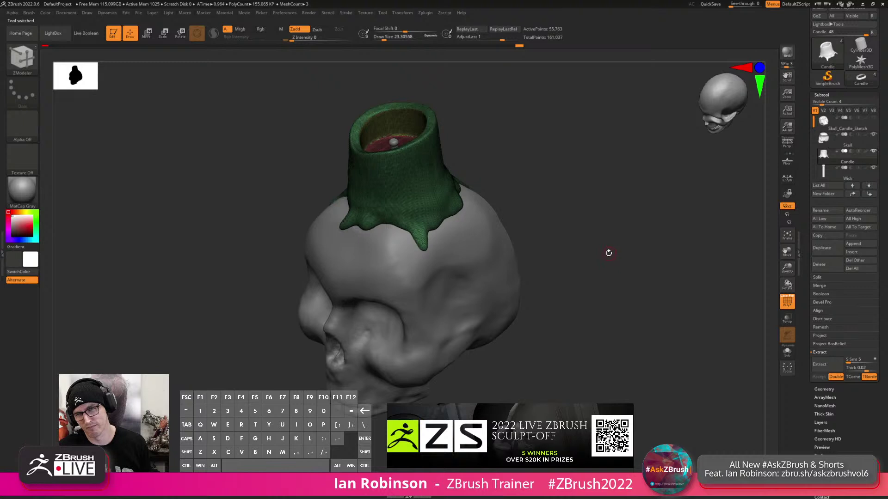
Zoom in on the candle's base and select the ClayBuildup brush at a draw size of about 74.
drag(463, 306, 470, 309)
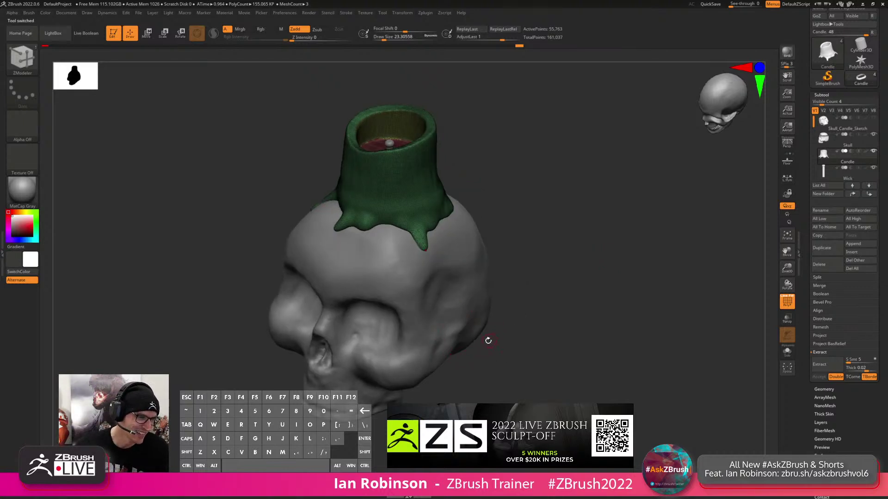
mouse_move(522, 260)
alt+right_down()
mouse_move(506, 307)
mouse_move(535, 311)
mouse_move(531, 274)
alt+right_up()
alt+right_drag(504, 235, 549, 289)
key(s)
drag(464, 208, 470, 208)
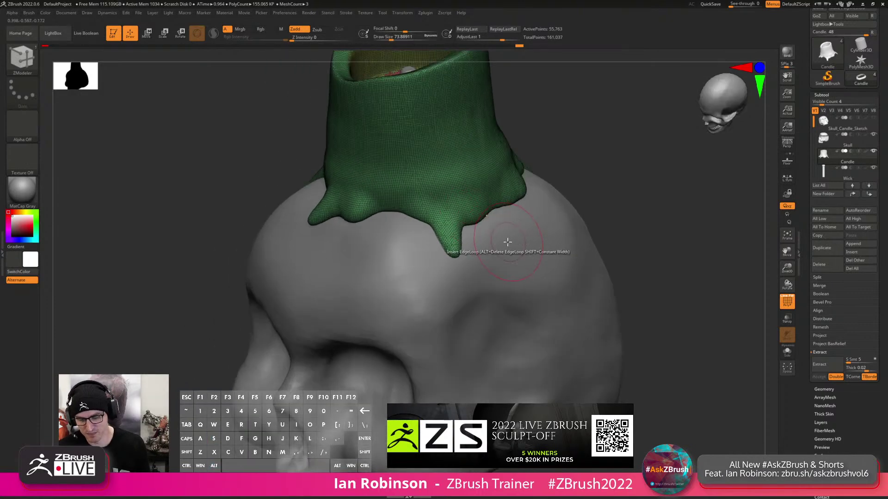
key(b)
key(c)
key(b)
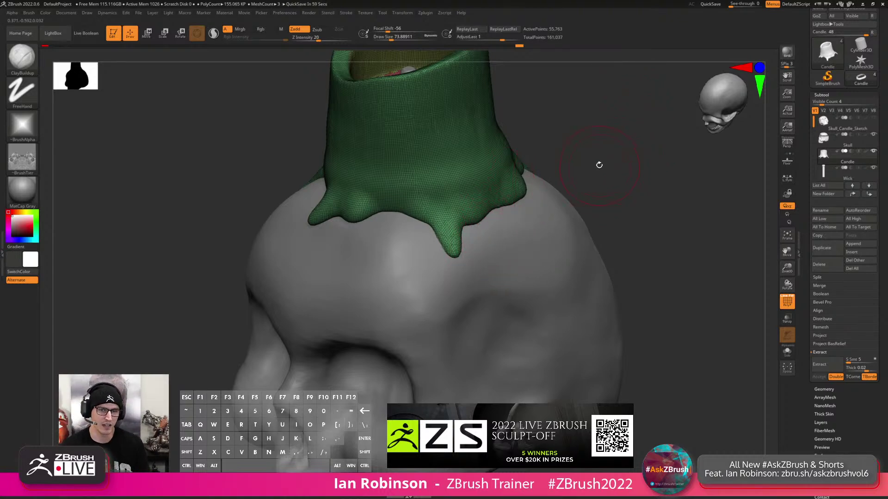
Remove the brush texture and set the ClayBuildup draw size to about 124.
alt+drag(627, 211, 581, 236)
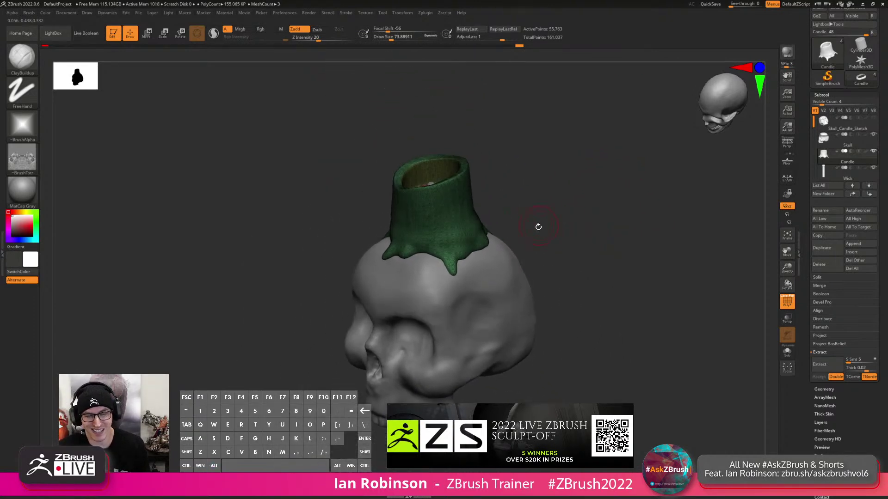
mouse_move(514, 224)
mouse_down()
mouse_move(537, 204)
mouse_move(538, 218)
mouse_move(554, 212)
mouse_move(538, 204)
mouse_move(525, 222)
mouse_up()
key(s)
click(21, 157)
click(64, 164)
Carve into the wax above the drips around the candle's base with subtractive ClayBuildup strokes.
right_drag(430, 201, 484, 214)
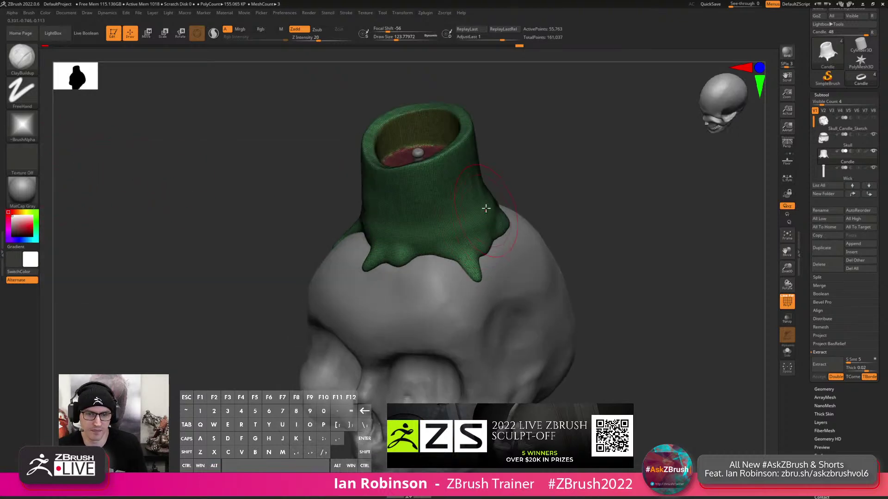
right_click(469, 203)
alt+drag(481, 214, 456, 222)
right_drag(481, 210, 490, 200)
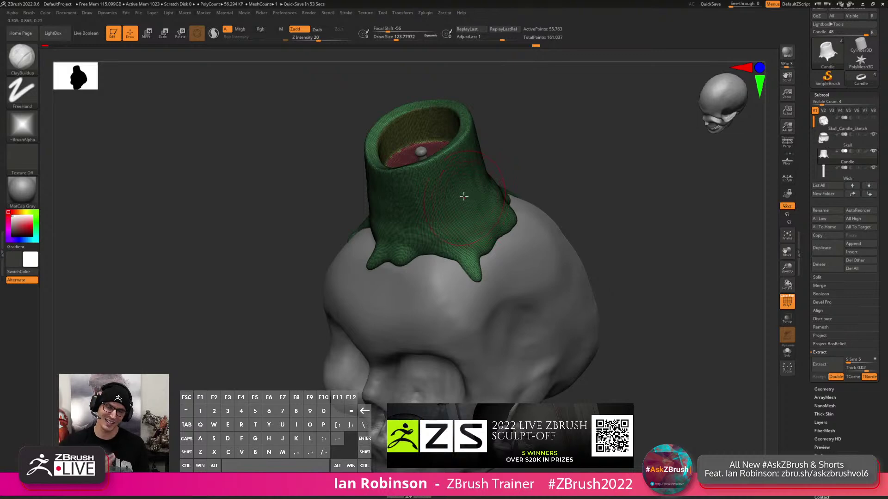
right_drag(462, 210, 319, 212)
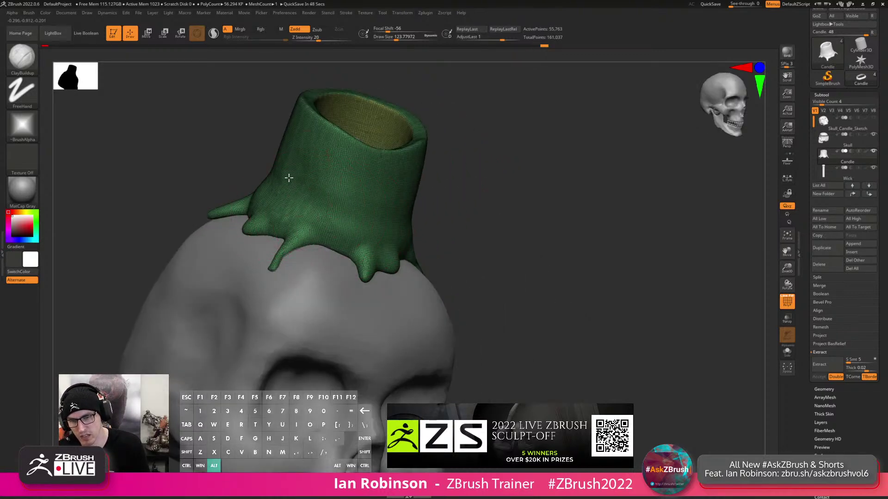
alt+right_drag(299, 180, 241, 179)
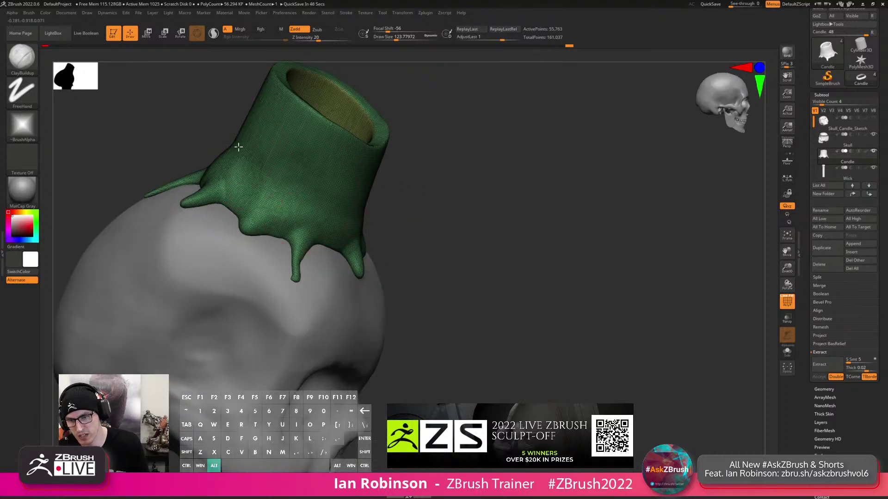
right_drag(242, 134, 342, 194)
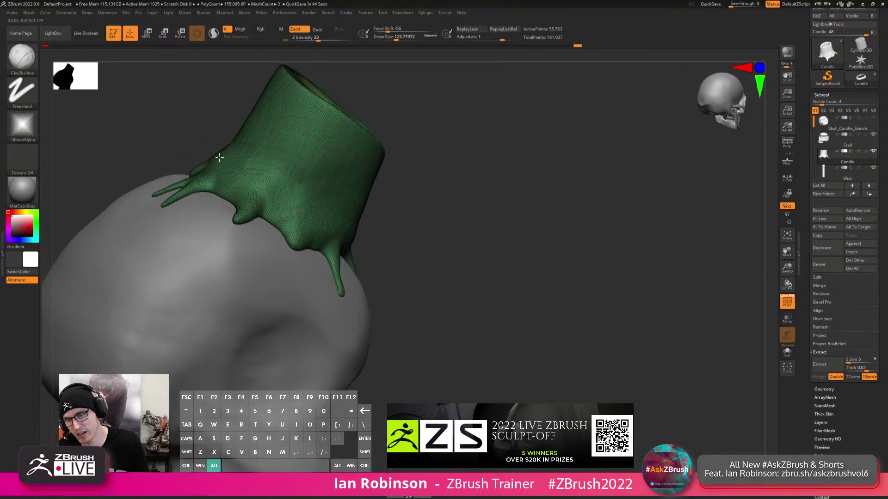
mouse_move(298, 173)
right_down()
mouse_move(398, 245)
mouse_move(408, 222)
mouse_move(409, 230)
right_up()
Shape the wax folds and front drips with ClayBuildup at a draw size of about 54 and update the DynaMesh.
key(s)
click(387, 215)
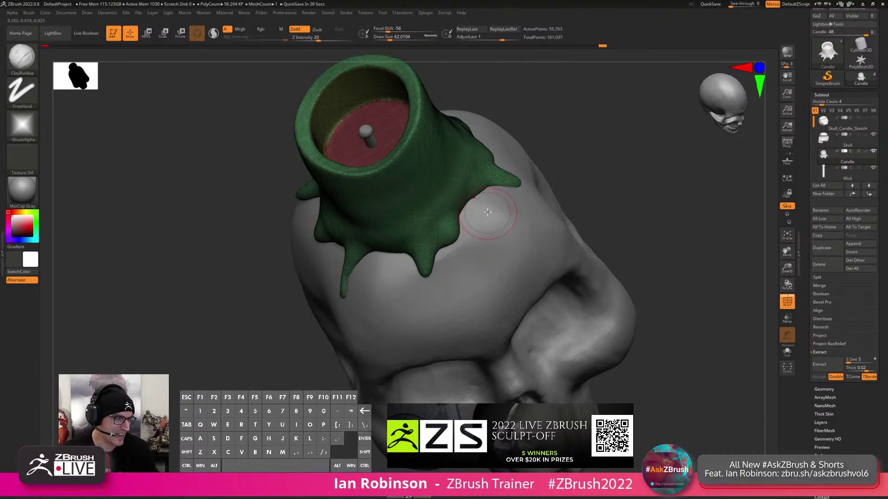
mouse_move(475, 234)
right_down()
mouse_move(460, 204)
mouse_move(444, 233)
right_up()
key(s)
drag(444, 233, 439, 232)
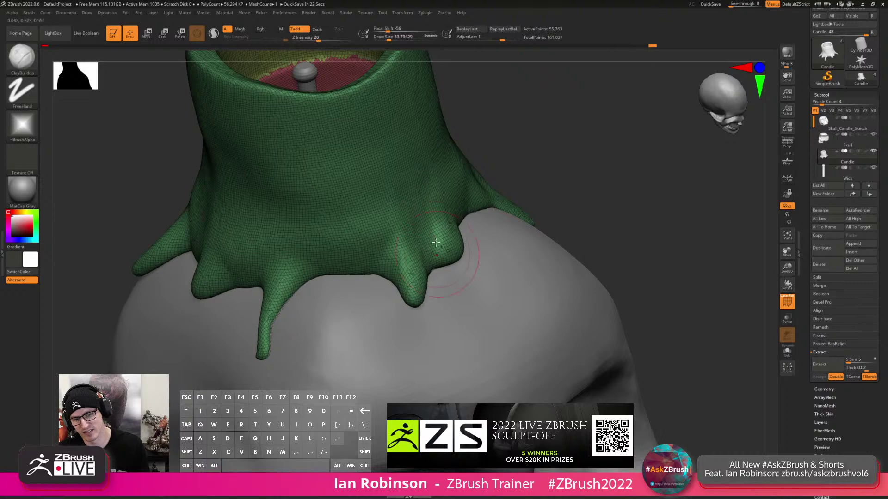
right_drag(437, 254, 428, 241)
mouse_move(407, 176)
mouse_down()
mouse_move(390, 149)
mouse_move(411, 182)
mouse_up()
mouse_move(370, 199)
right_down()
mouse_move(407, 190)
mouse_move(366, 224)
right_up()
mouse_move(286, 271)
mouse_down()
mouse_move(277, 319)
mouse_move(281, 309)
mouse_up()
ctrl+drag(460, 185, 532, 179)
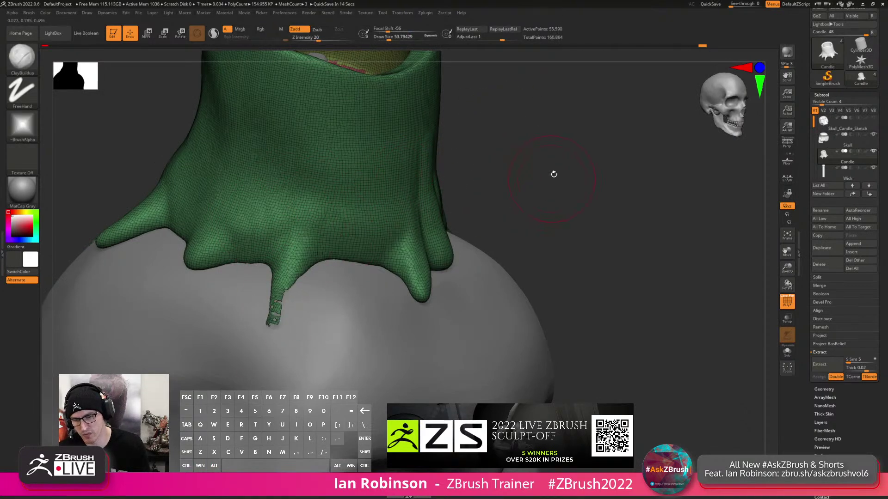
Turn off the PolyFrame and undo the last DynaMesh update on the candle.
right_drag(552, 178, 495, 183)
key(shift+f)
key(ctrl+z)
key(ctrl+z)
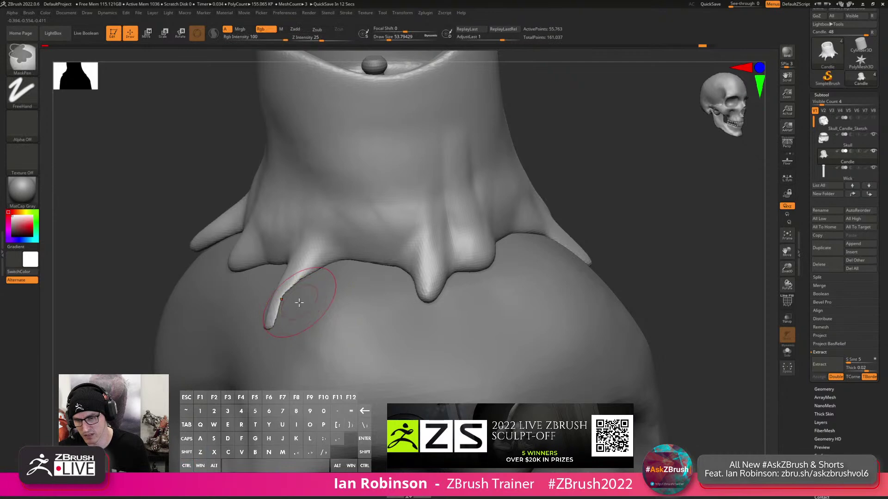
Thicken the thin drip at the candle's front with the Inflat brush.
key(b)
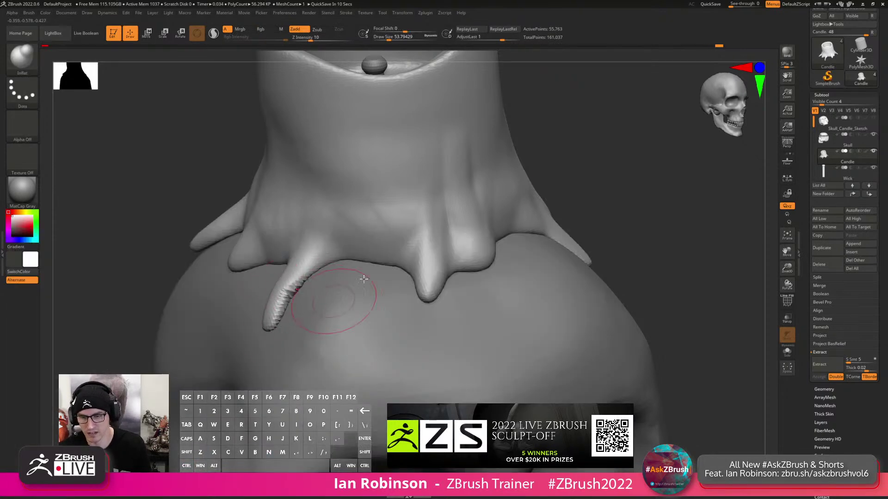
mouse_move(598, 184)
mouse_down()
mouse_move(605, 198)
mouse_move(361, 339)
mouse_up()
key(b)
key(i)
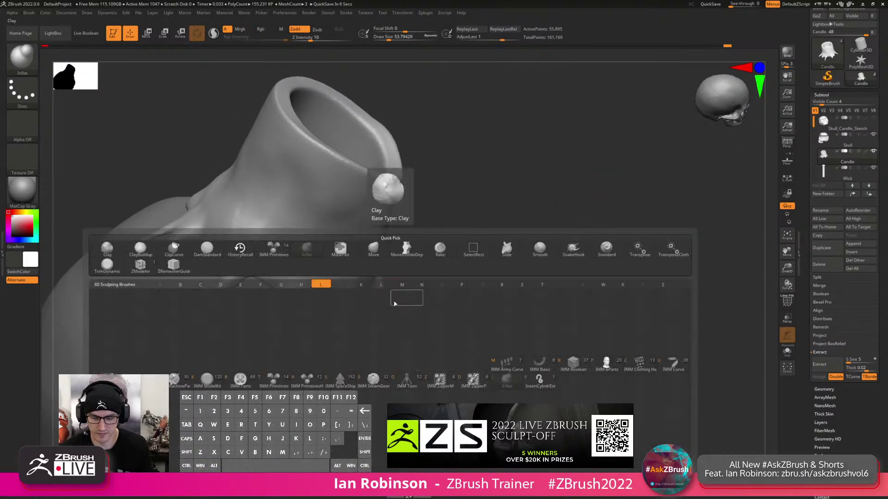
key(n)
Switch to the Clay brush at a draw size of about 83 and sculpt folds into the wax above the drips.
key(b)
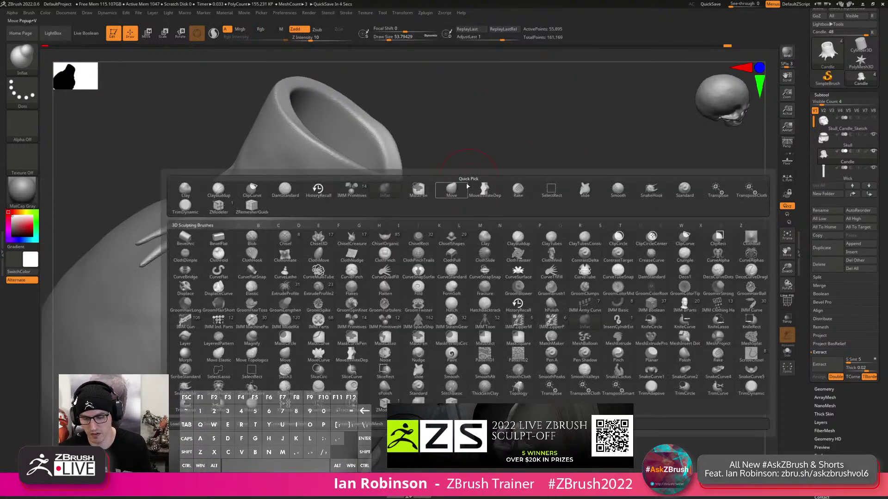
key(c)
key(b)
mouse_move(357, 259)
alt+right_down()
mouse_move(403, 281)
mouse_move(357, 260)
alt+right_up()
key(b)
key(c)
key(l)
key(s)
drag(355, 260, 359, 261)
mouse_move(358, 217)
mouse_down()
mouse_move(341, 312)
mouse_move(351, 262)
mouse_move(351, 291)
mouse_up()
alt+drag(397, 254, 384, 305)
Carve vertical grooves between the wax folds around the candle's base with subtractive Clay strokes.
right_drag(412, 257, 405, 252)
alt+drag(386, 226, 407, 269)
right_drag(407, 268, 386, 221)
mouse_move(386, 221)
alt+mouse_down()
mouse_move(387, 242)
mouse_move(430, 264)
alt+mouse_up()
mouse_move(429, 264)
right_down()
mouse_move(435, 257)
mouse_move(399, 214)
right_up()
mouse_move(432, 252)
alt+mouse_down()
mouse_move(422, 245)
mouse_move(422, 273)
alt+mouse_up()
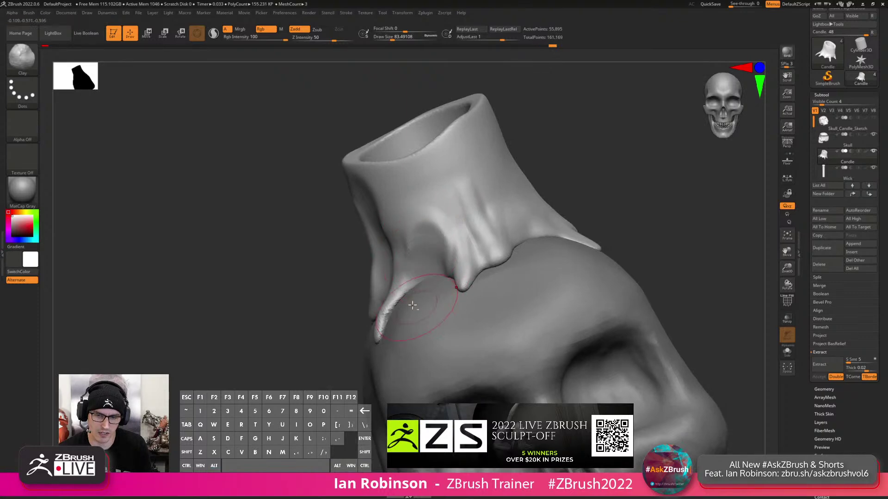
right_drag(420, 302, 427, 290)
mouse_move(420, 281)
alt+mouse_down()
mouse_move(418, 256)
mouse_move(386, 314)
alt+mouse_up()
mouse_move(423, 257)
right_down()
mouse_move(532, 231)
mouse_move(512, 221)
mouse_move(502, 197)
mouse_move(481, 200)
right_up()
Reduce the Clay draw size to about 54 and carve and smooth melted folds across the candle's front and side.
key(s)
drag(496, 206, 491, 206)
mouse_move(491, 207)
alt+right_down()
mouse_move(458, 211)
mouse_move(451, 226)
alt+right_up()
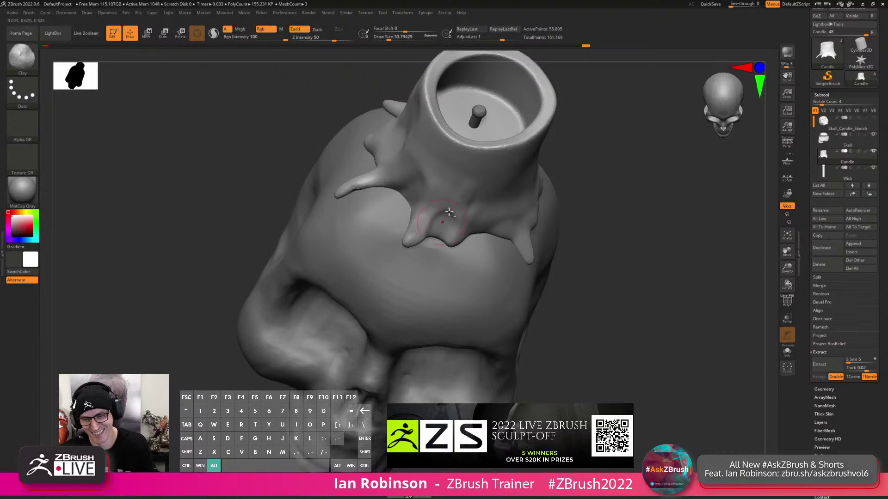
right_drag(447, 197, 455, 184)
mouse_move(451, 206)
shift+mouse_down()
mouse_move(453, 182)
mouse_move(454, 198)
shift+mouse_up()
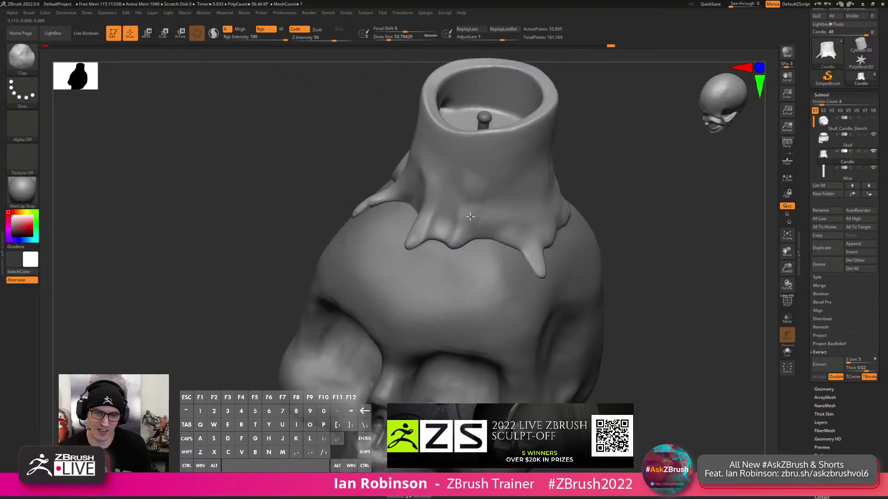
alt+right_drag(477, 191, 471, 266)
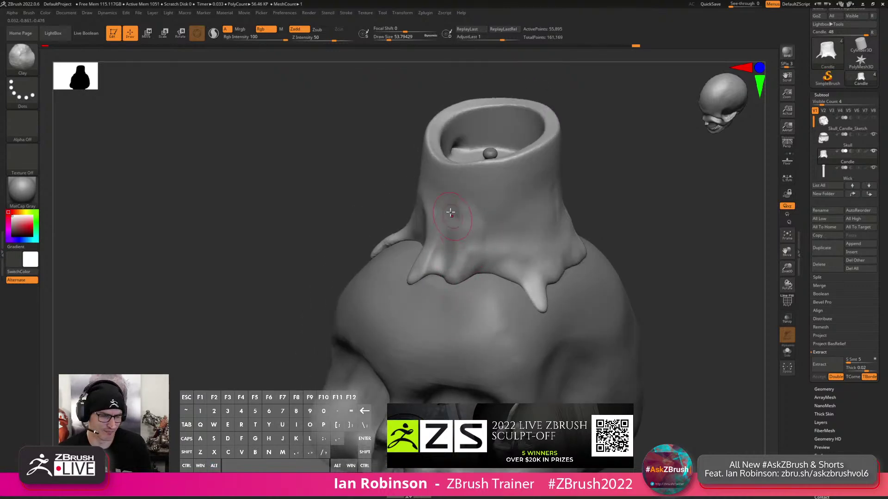
alt+drag(492, 241, 491, 268)
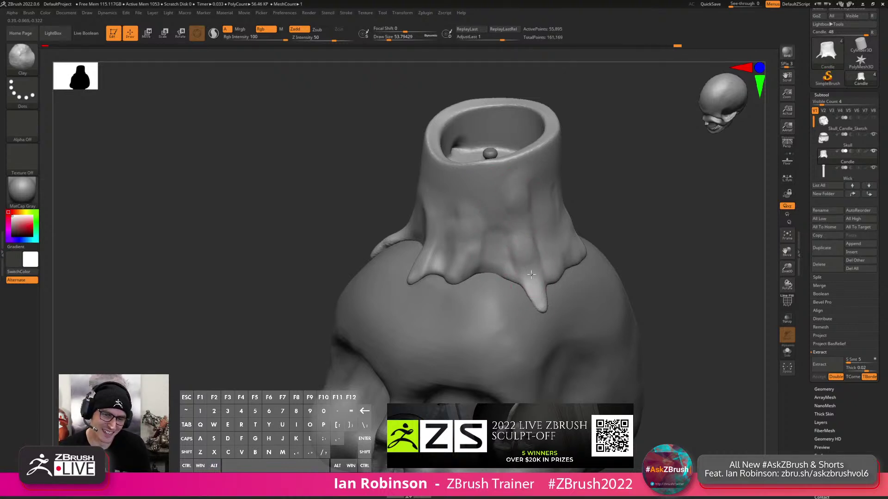
mouse_move(521, 194)
shift+mouse_down()
mouse_move(532, 236)
mouse_move(495, 274)
shift+mouse_up()
right_drag(498, 249, 463, 272)
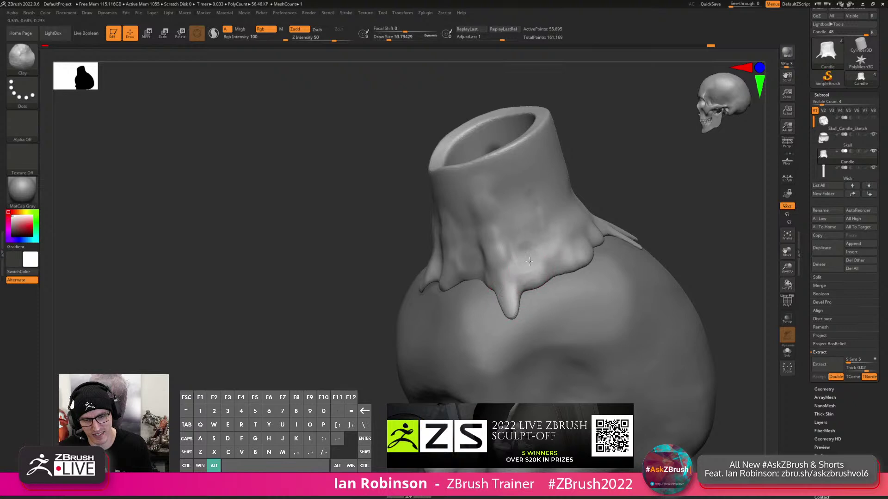
mouse_move(533, 274)
alt+mouse_down()
mouse_move(528, 240)
mouse_move(556, 234)
mouse_move(550, 206)
alt+mouse_up()
Set the Clay draw size to about 101 and build up and carve broad wax forms on the candle's side.
key(s)
mouse_move(550, 206)
alt+right_down()
mouse_move(538, 218)
mouse_move(548, 244)
mouse_move(538, 215)
alt+right_up()
drag(539, 215, 534, 225)
right_drag(561, 275, 525, 245)
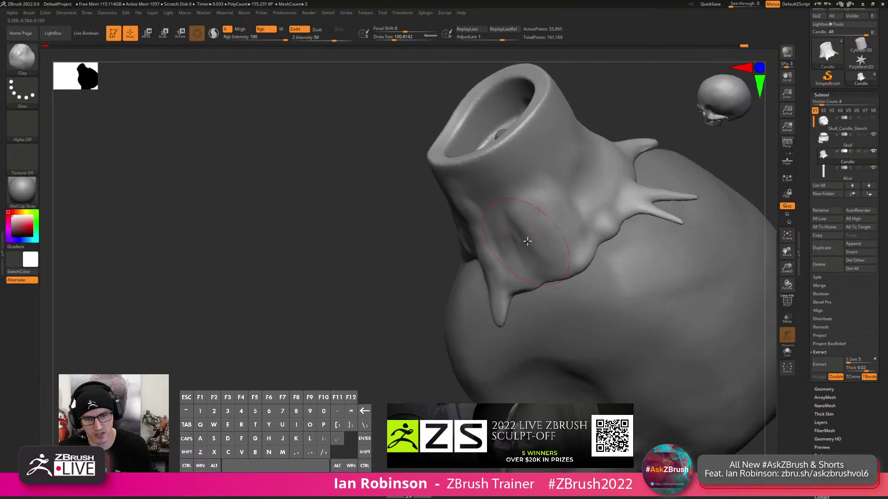
mouse_move(522, 188)
mouse_down()
mouse_move(512, 190)
mouse_move(527, 193)
mouse_move(573, 272)
mouse_up()
right_drag(574, 273, 547, 201)
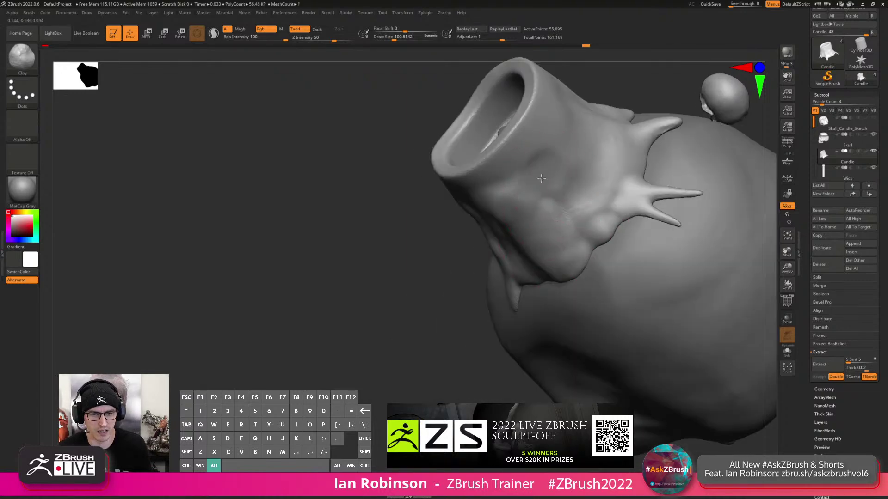
alt+drag(573, 212, 576, 190)
Add smaller wax folds below the candle's rim with Clay at a draw size of about 62 and update the DynaMesh.
alt+right_drag(576, 190, 537, 233)
key(s)
drag(540, 202, 532, 202)
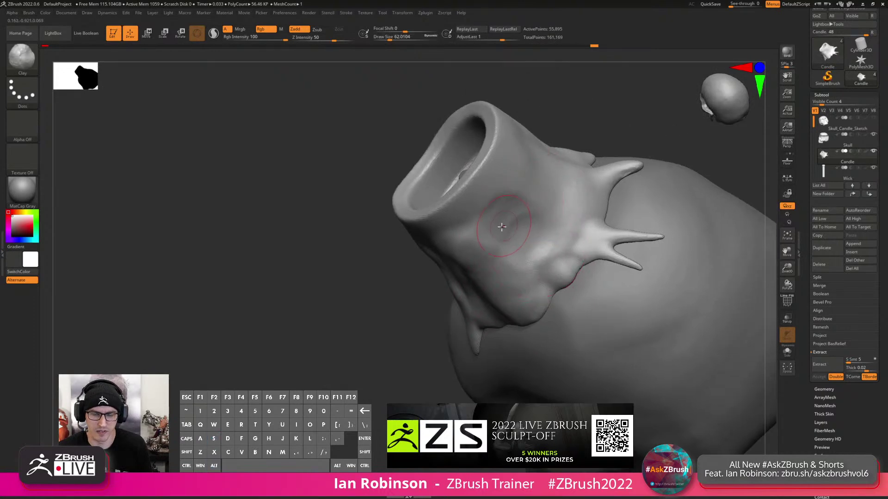
mouse_move(466, 213)
mouse_down()
mouse_move(462, 254)
mouse_move(471, 260)
mouse_up()
mouse_move(497, 228)
mouse_down()
mouse_move(479, 261)
mouse_move(471, 241)
mouse_up()
ctrl+drag(378, 312, 390, 344)
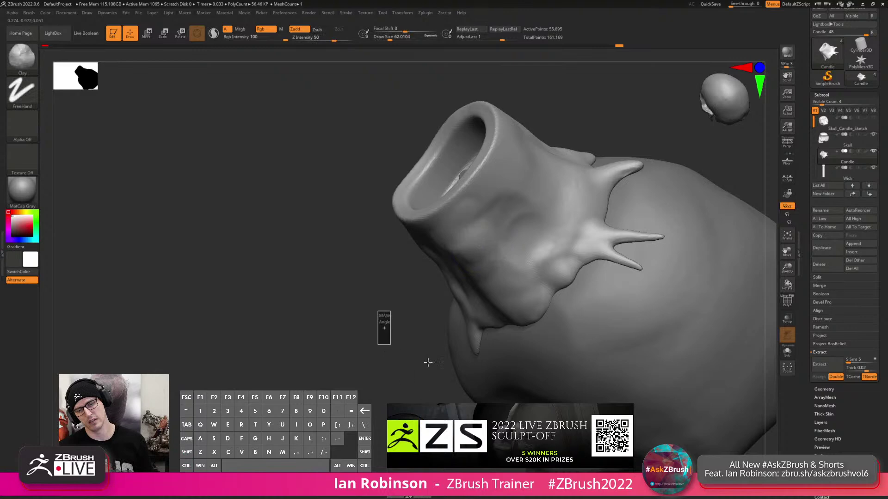
Select the skull subtool and clear the mask band around its top.
alt+right_drag(509, 231, 493, 213)
alt+click(505, 257)
right_click(502, 268)
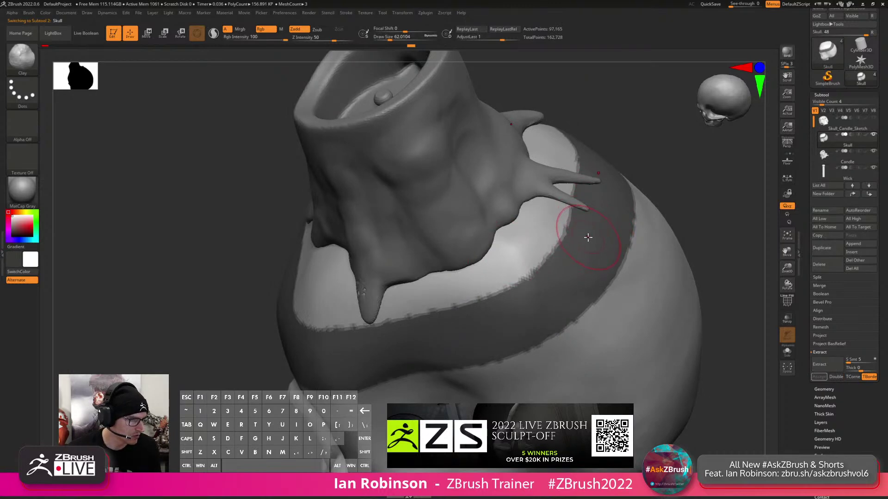
mouse_move(576, 215)
right_down()
mouse_move(571, 222)
mouse_move(575, 205)
right_up()
ctrl+drag(591, 180, 618, 236)
alt+right_drag(618, 236, 608, 253)
right_drag(597, 190, 606, 250)
Reselect the candle, thicken its front side drip with the Inflat brush and update the DynaMesh.
alt+click(491, 248)
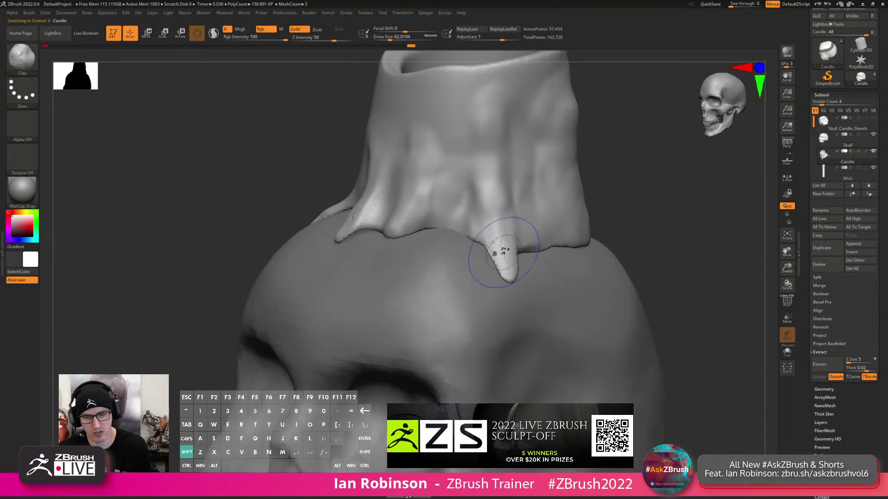
key(b)
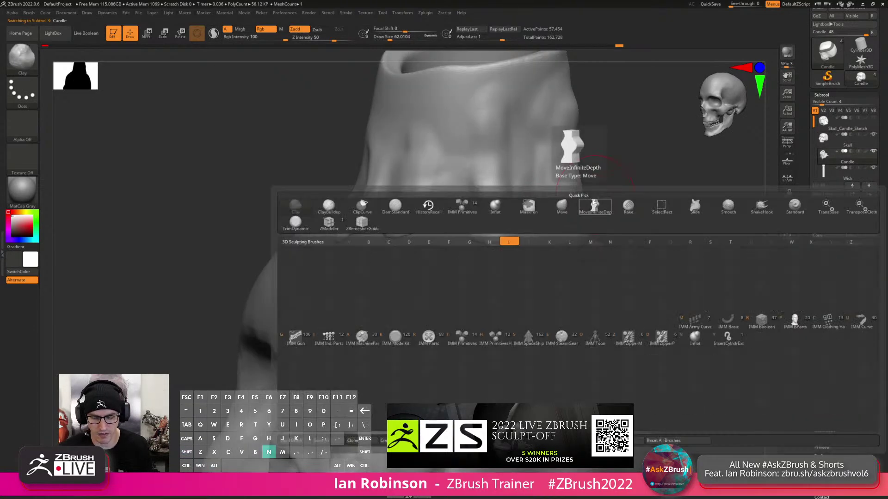
key(i)
key(n)
ctrl+drag(670, 175, 670, 245)
mouse_move(479, 247)
right_down()
mouse_move(489, 244)
mouse_move(500, 266)
right_up()
mouse_move(508, 273)
mouse_down()
mouse_move(491, 245)
mouse_move(502, 262)
mouse_up()
ctrl+drag(694, 257, 702, 329)
Check the candle's mesh integrity in the Geometry settings and fix the mesh.
click(822, 353)
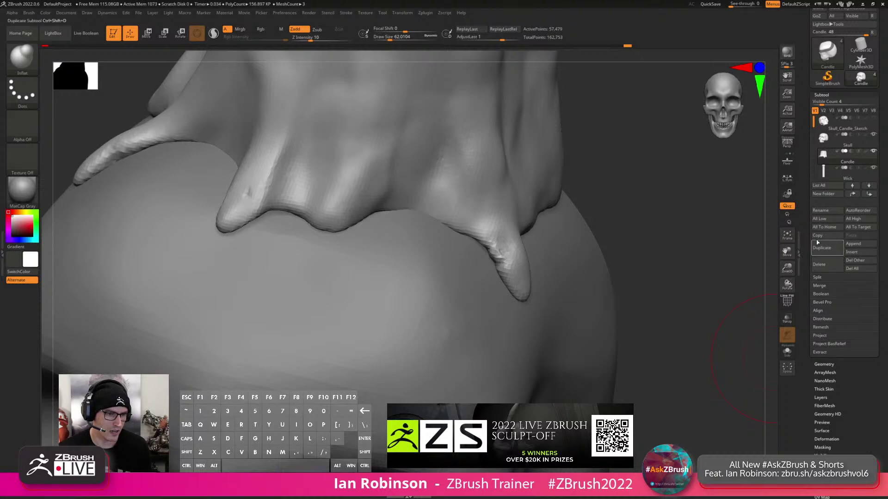
click(822, 95)
click(824, 104)
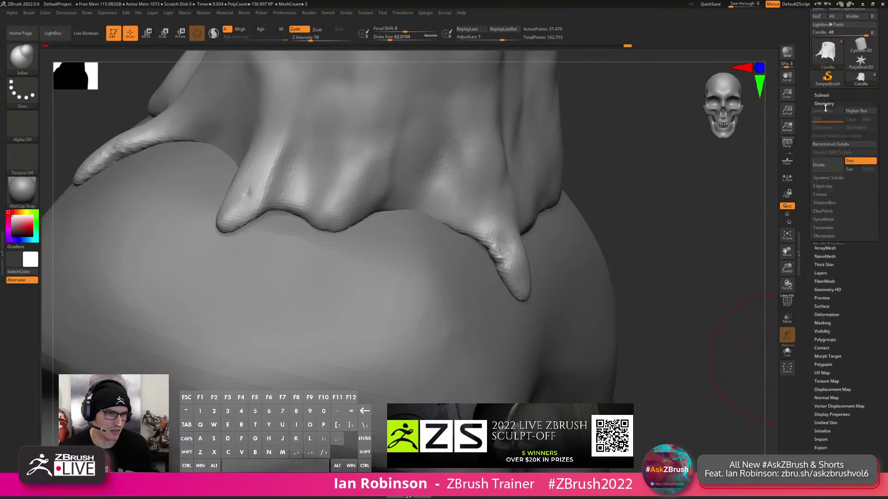
click(828, 286)
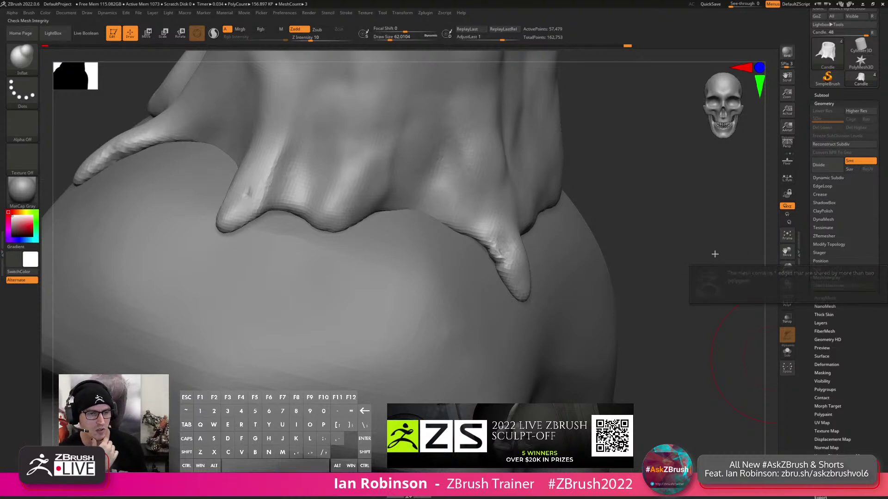
click(861, 286)
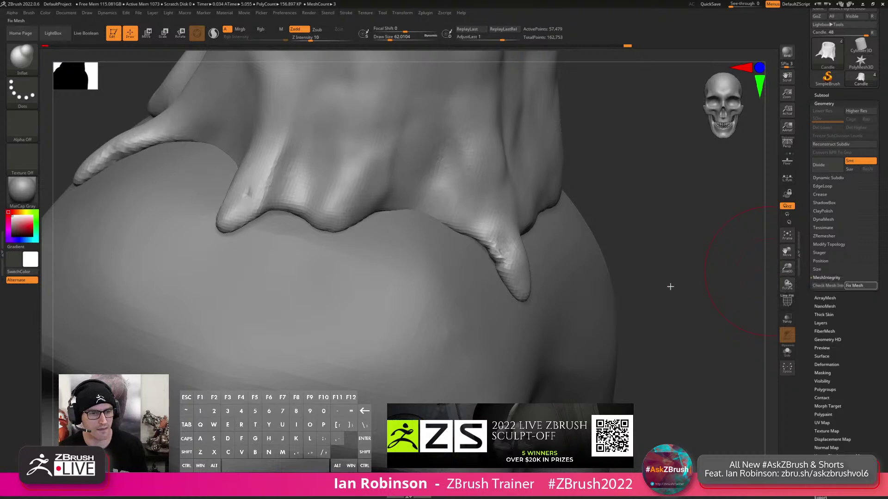
Update the candle's DynaMesh and smooth the rough surface of the inflated drip.
ctrl+drag(675, 236, 669, 280)
shift+drag(504, 255, 508, 290)
mouse_move(643, 259)
alt+mouse_down()
mouse_move(628, 198)
mouse_move(636, 206)
alt+mouse_up()
Reshape the wax edge beside the candle's front drip with the Move brush.
key(b)
key(m)
key(v)
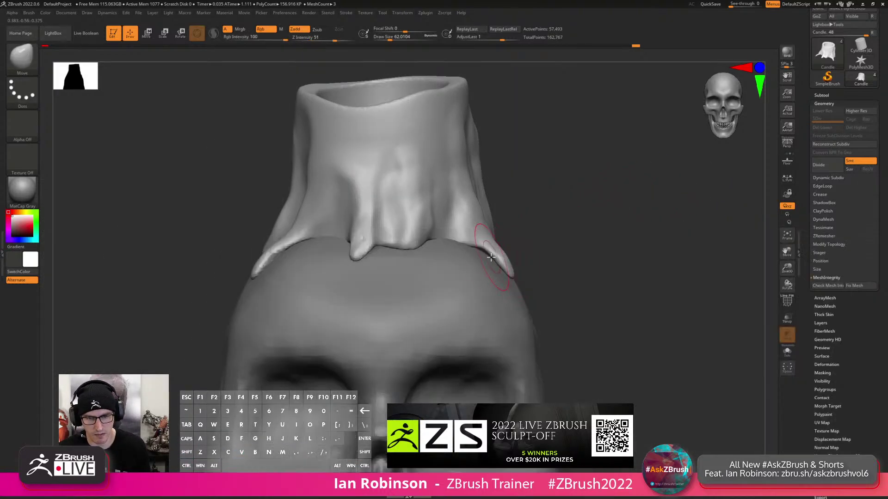
drag(349, 246, 331, 238)
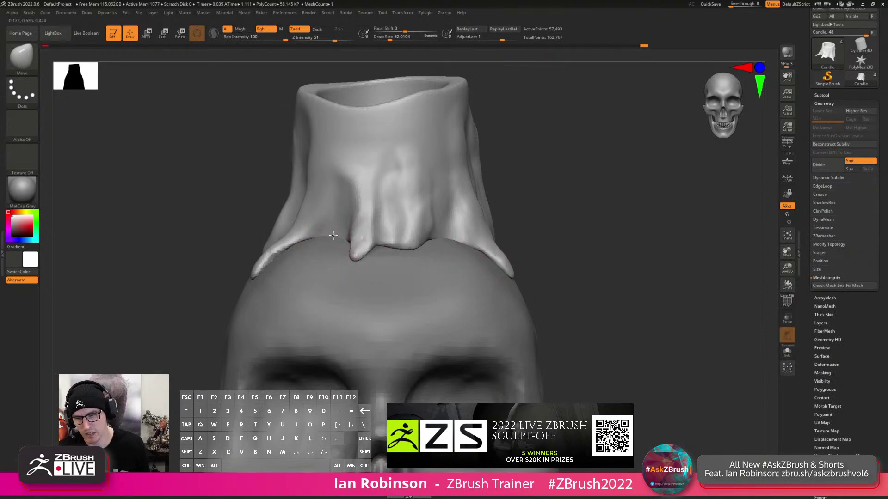
mouse_move(534, 231)
alt+mouse_down()
mouse_move(527, 193)
mouse_move(530, 226)
alt+mouse_up()
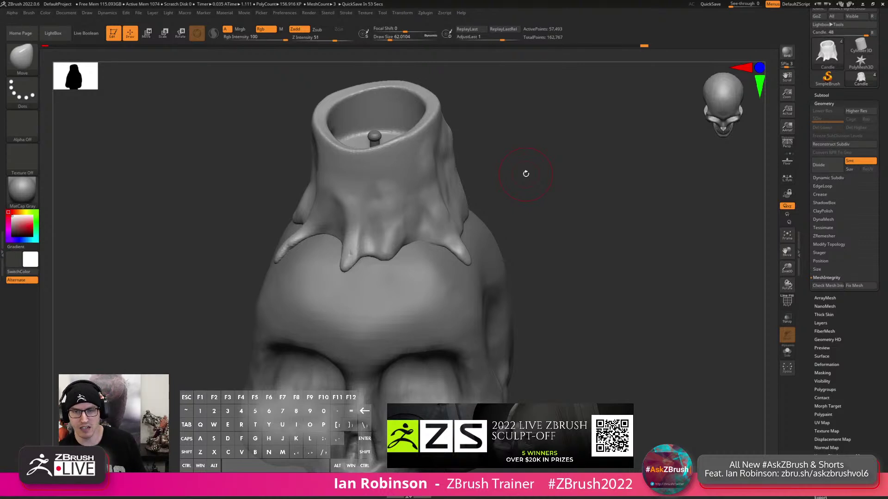
Carve down the bulging wax on the candle's side with ClayBuildup at a draw size of about 104 and update the DynaMesh.
drag(484, 198, 501, 168)
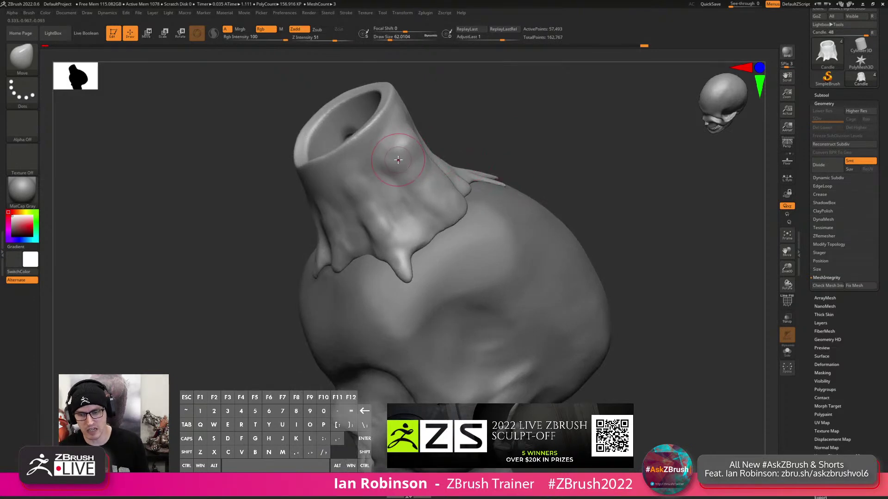
key(space)
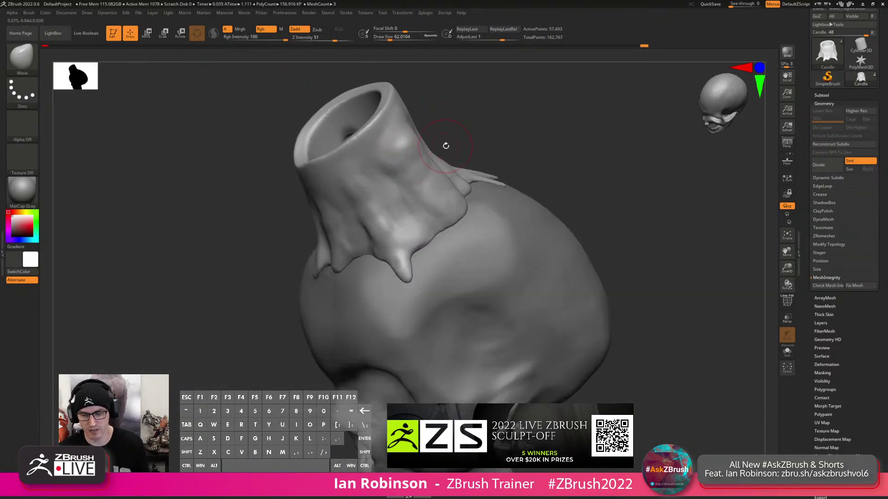
drag(445, 145, 480, 135)
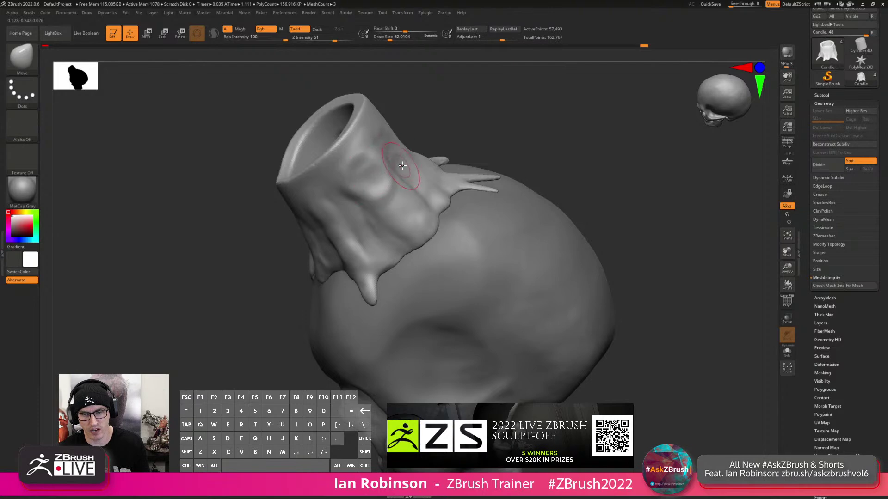
key(b)
key(c)
key(b)
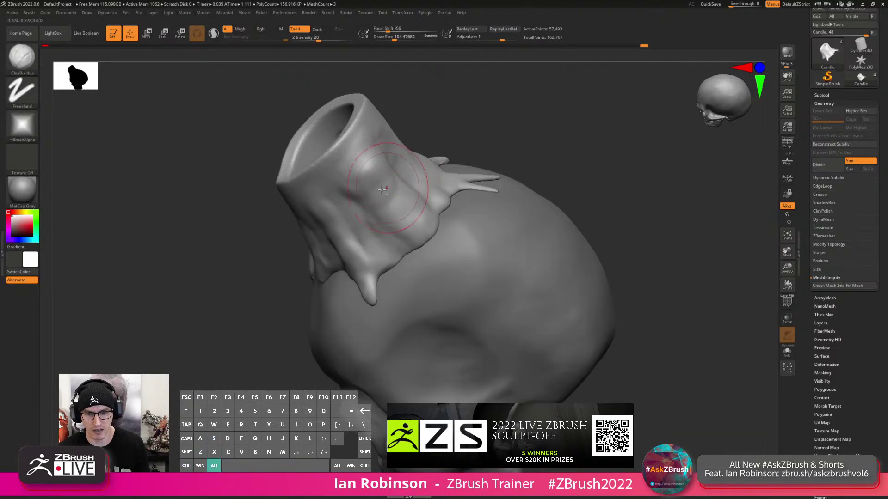
mouse_move(380, 161)
alt+mouse_down()
mouse_move(365, 162)
mouse_move(365, 144)
mouse_move(370, 160)
mouse_move(397, 166)
alt+mouse_up()
key(alt)
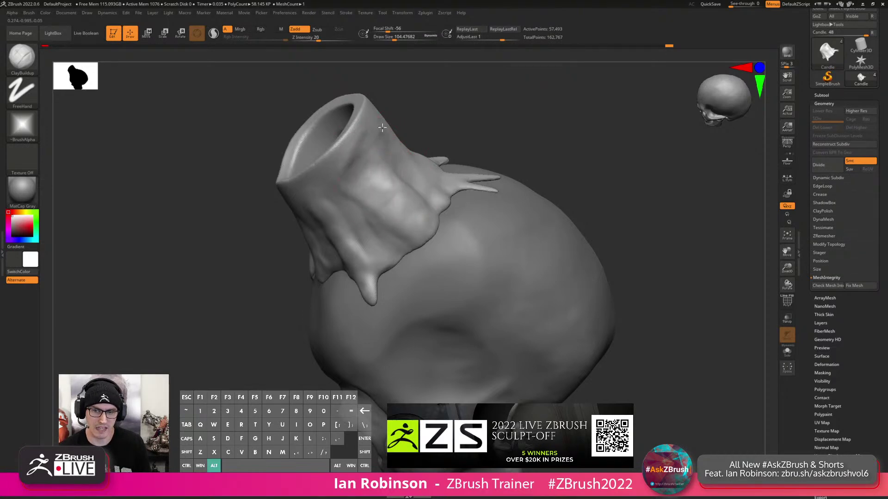
drag(388, 122, 382, 131)
key(shift)
ctrl+drag(298, 251, 313, 305)
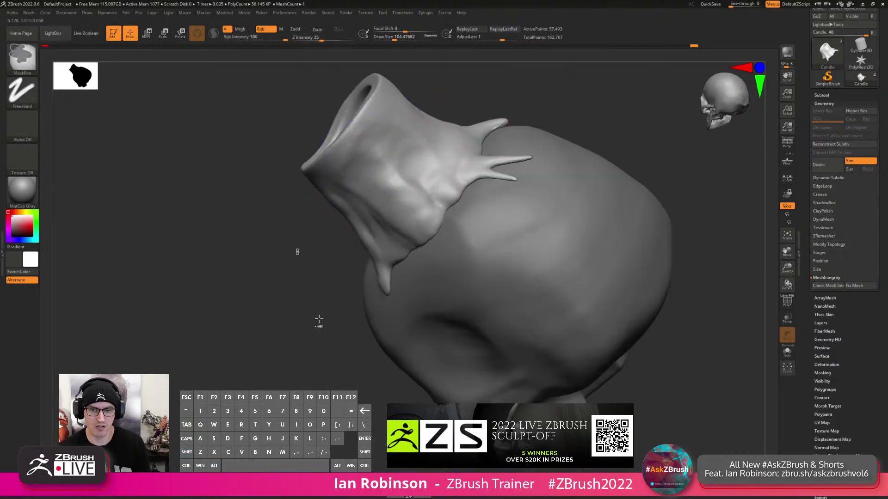
Smooth the wax folds on the candle's side and select the Move brush.
right_drag(414, 216, 390, 199)
mouse_move(390, 199)
shift+mouse_down()
mouse_move(529, 145)
mouse_move(495, 200)
mouse_move(461, 198)
mouse_move(452, 214)
mouse_move(336, 267)
mouse_move(333, 283)
shift+mouse_up()
key(b)
key(m)
key(v)
mouse_move(336, 268)
right_down()
mouse_move(337, 287)
mouse_move(375, 331)
mouse_move(400, 247)
mouse_move(435, 207)
mouse_move(436, 256)
right_up()
key(s)
Select the skull and build up the eye socket's inner side with ClayBuildup at a draw size of about 31.
alt+click(424, 249)
key(b)
key(c)
key(b)
key(s)
drag(394, 259, 375, 262)
alt+right_drag(397, 252, 449, 220)
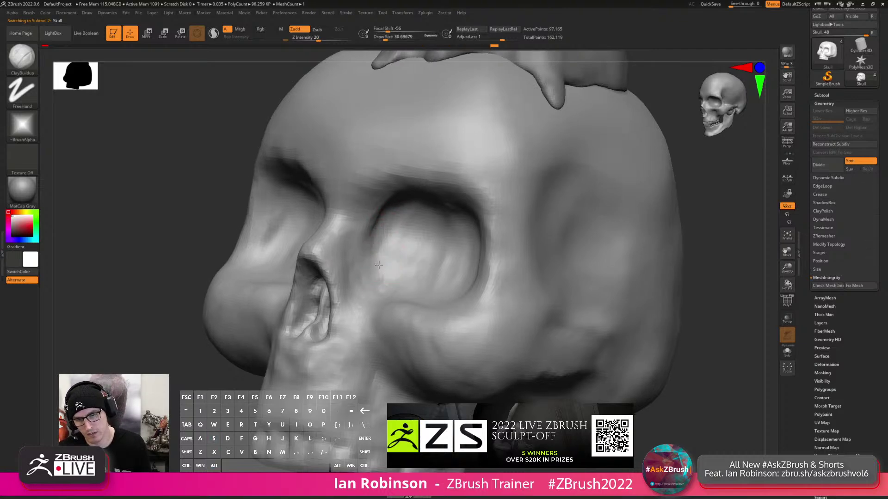
right_drag(379, 261, 375, 267)
mouse_move(374, 266)
mouse_down()
mouse_move(384, 318)
mouse_move(382, 274)
mouse_move(388, 288)
mouse_move(373, 295)
mouse_move(370, 288)
mouse_move(390, 282)
mouse_move(380, 248)
mouse_up()
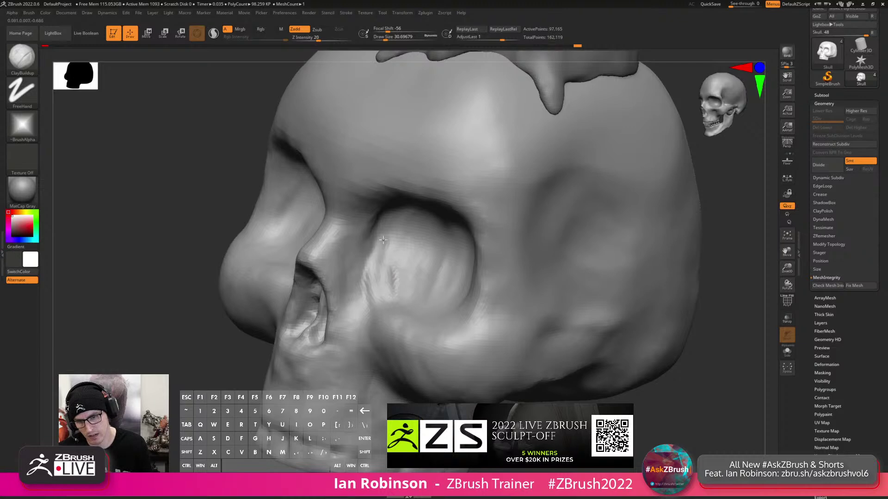
Carve beside the skull's nasal bridge and nose opening with subtractive ClayBuildup at a draw size of about 35.
alt+drag(338, 221, 317, 252)
right_drag(318, 252, 355, 225)
key(s)
drag(355, 231, 355, 231)
right_drag(355, 231, 340, 236)
alt+drag(339, 222, 331, 242)
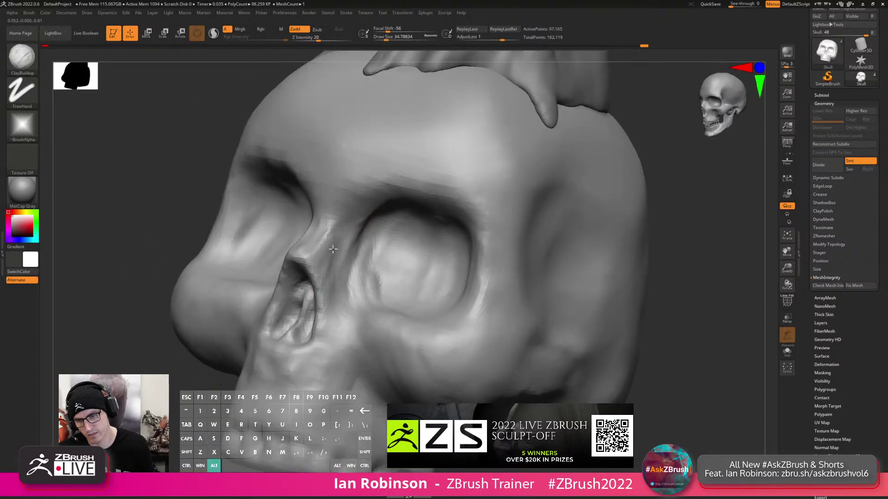
alt+drag(326, 312, 328, 309)
Deepen and shape the skull's eye sockets with mainly subtractive ClayBuildup strokes at a draw size of about 56.
right_drag(337, 304, 416, 283)
key(s)
drag(420, 282, 423, 283)
mouse_move(422, 282)
alt+right_down()
mouse_move(408, 262)
mouse_move(366, 272)
alt+right_up()
mouse_move(360, 267)
alt+mouse_down()
mouse_move(350, 245)
mouse_move(354, 281)
alt+mouse_up()
alt+drag(350, 245, 354, 280)
right_drag(368, 252, 405, 260)
drag(451, 253, 446, 227)
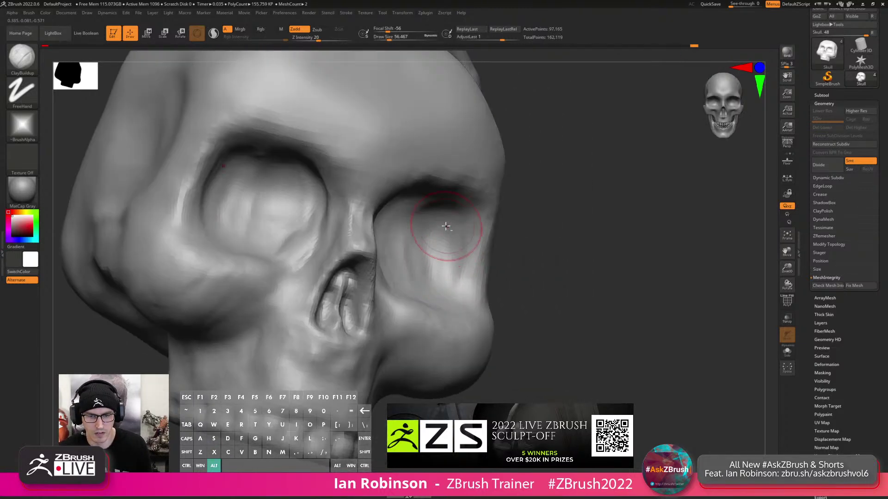
mouse_move(395, 258)
alt+mouse_down()
mouse_move(402, 245)
mouse_move(410, 271)
mouse_move(418, 218)
alt+mouse_up()
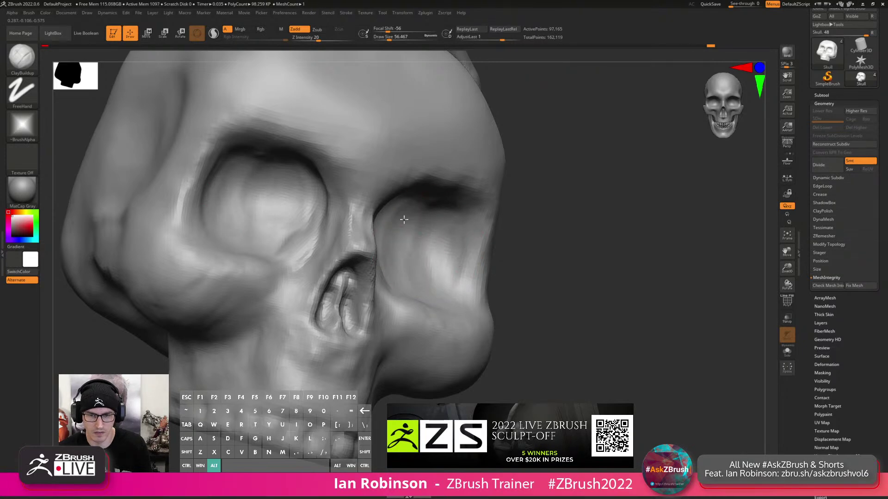
mouse_move(242, 160)
mouse_down()
mouse_move(237, 204)
mouse_move(233, 172)
mouse_up()
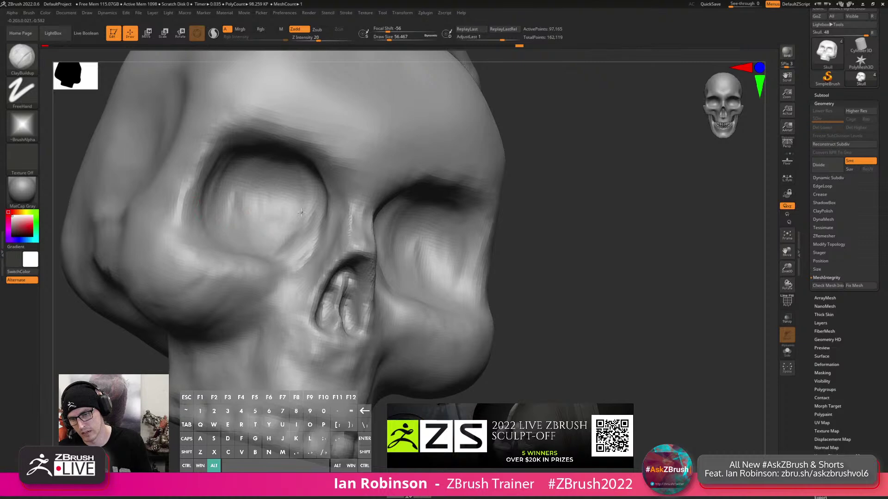
Carve the lower inner wall of the skull's eye socket with subtractive ClayBuildup at a draw size of about 56.
alt+drag(286, 251, 283, 250)
right_drag(295, 187, 309, 237)
key(s)
mouse_move(307, 238)
mouse_down()
mouse_move(310, 215)
mouse_move(314, 265)
mouse_up()
drag(635, 227, 476, 276)
Carve vertical root grooves above the upper teeth with subtractive ClayBuildup at a draw size of about 35.
right_drag(388, 277, 446, 202)
key(s)
key(s)
alt+right_drag(455, 283, 425, 271)
alt+drag(428, 294, 421, 264)
mouse_move(394, 299)
alt+mouse_down()
mouse_move(389, 282)
mouse_move(392, 294)
alt+mouse_up()
alt+drag(386, 262, 382, 283)
mouse_move(356, 245)
alt+mouse_down()
mouse_move(352, 291)
mouse_move(350, 275)
alt+mouse_up()
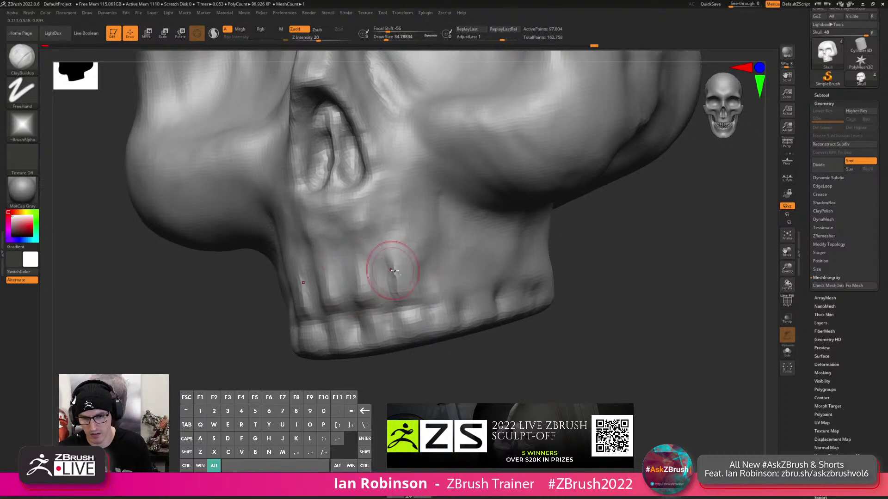
mouse_move(427, 281)
alt+mouse_down()
mouse_move(426, 240)
mouse_move(420, 264)
mouse_move(407, 217)
mouse_move(420, 242)
alt+mouse_up()
mouse_move(432, 296)
alt+mouse_down()
mouse_move(462, 245)
mouse_move(475, 281)
alt+mouse_up()
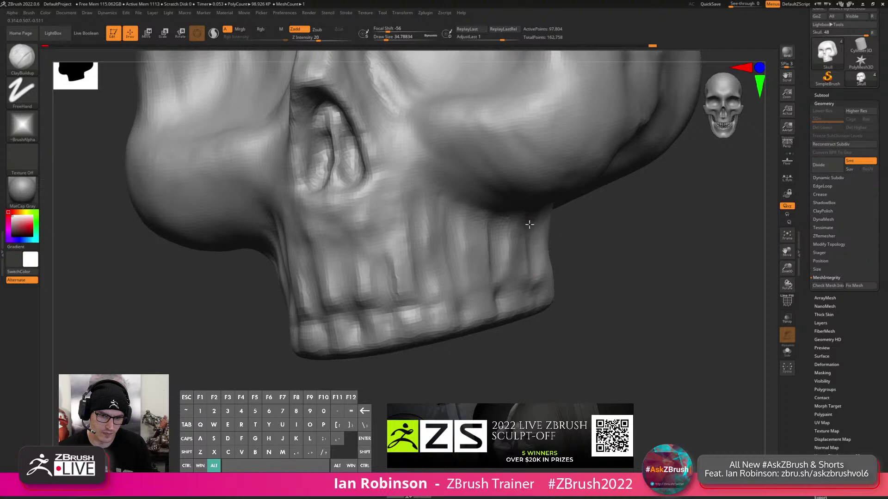
Select the Slash3 brush and set its draw size to about 23 for detailing the teeth.
key(b)
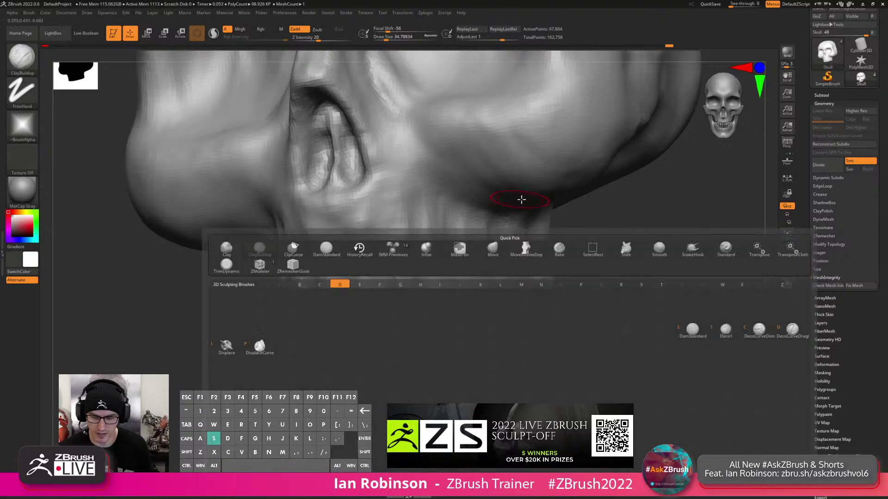
key(d)
key(s)
key(b)
key(s)
key(3)
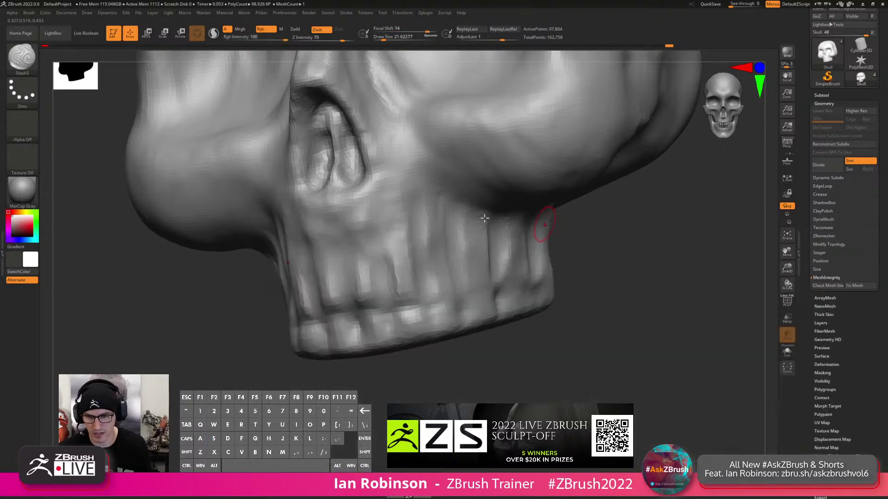
right_drag(469, 249, 522, 259)
key(s)
click(464, 266)
right_drag(464, 266, 497, 274)
key(s)
click(457, 282)
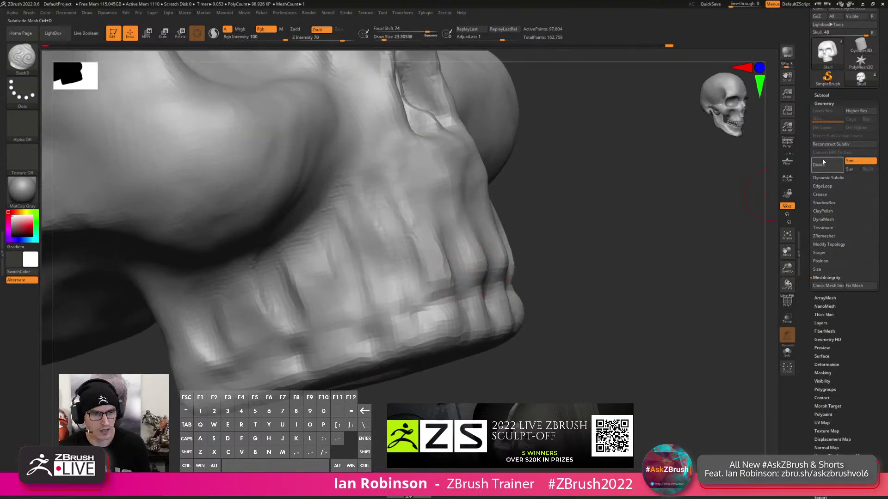
Remesh the skull with DynaMesh at a resolution of 360.
click(823, 219)
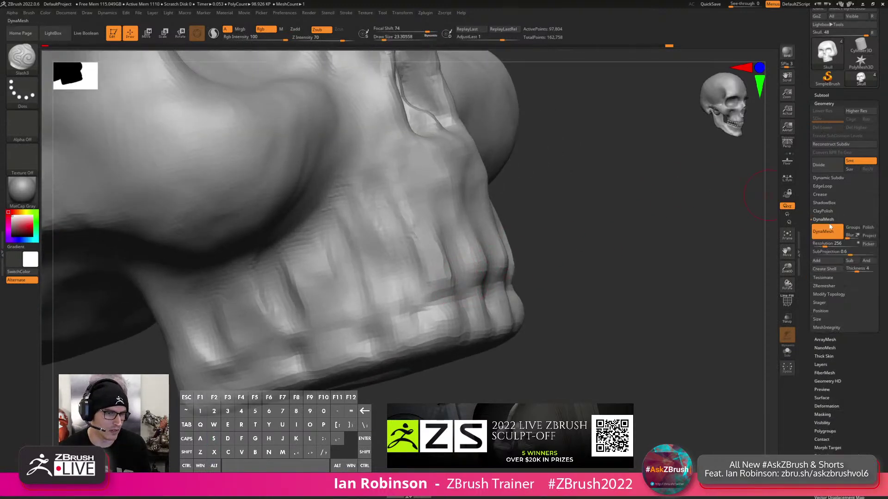
key(ctrl)
ctrl+drag(614, 207, 619, 217)
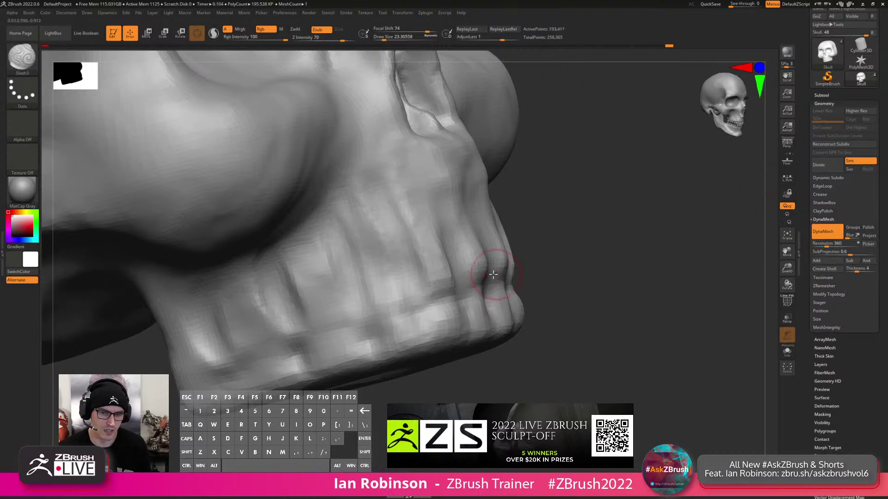
Start cutting the gum line above the front teeth with Slash3 at a draw size of about 20.
key(s)
click(488, 282)
right_drag(486, 265, 484, 276)
key(s)
drag(488, 271, 483, 254)
key(s)
mouse_move(474, 251)
right_down()
mouse_move(469, 258)
mouse_move(478, 254)
right_up()
key(space)
click(513, 293)
Extend the scalloped gum line along the upper side teeth toward the back molars with Slash3.
drag(482, 267, 442, 269)
right_drag(438, 271, 441, 274)
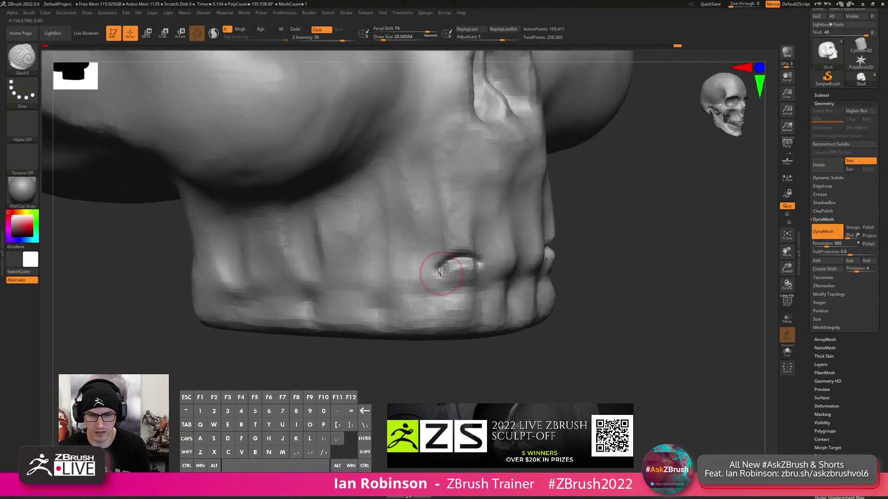
drag(434, 271, 389, 277)
right_drag(385, 288, 403, 286)
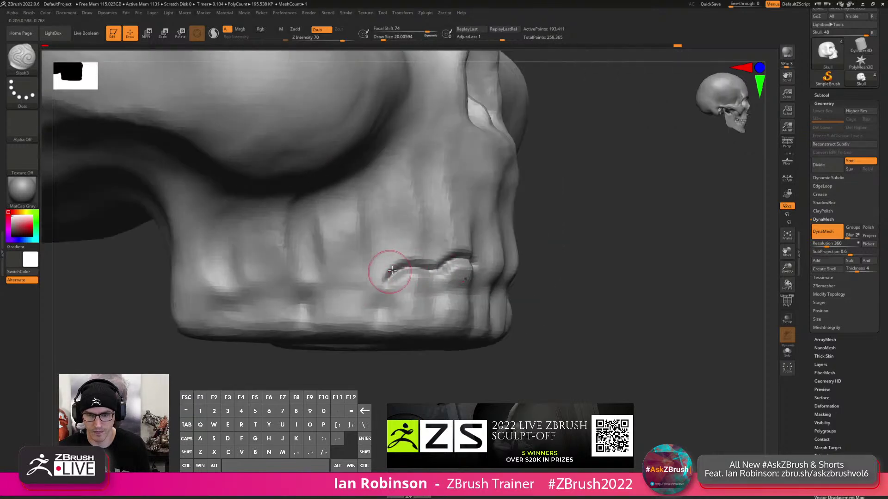
mouse_move(383, 276)
mouse_down()
mouse_move(347, 267)
mouse_move(332, 279)
mouse_move(365, 274)
mouse_move(329, 280)
mouse_move(376, 280)
mouse_up()
key(ctrl+z)
drag(320, 274, 274, 282)
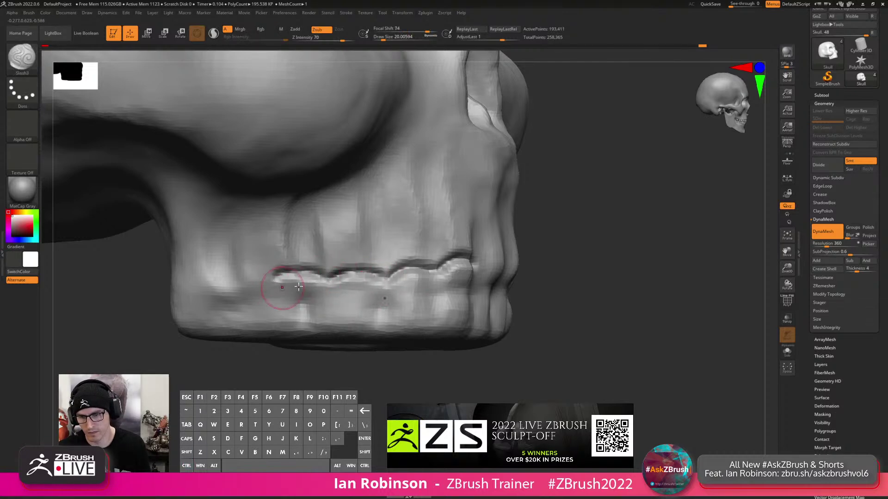
Cut vertical gaps between the upper front teeth from the gum line to the biting edge with Slash3.
right_drag(277, 288, 384, 288)
mouse_move(438, 278)
mouse_down()
mouse_move(441, 266)
mouse_move(474, 270)
mouse_move(456, 262)
mouse_move(431, 286)
mouse_move(433, 330)
mouse_up()
drag(472, 295, 477, 310)
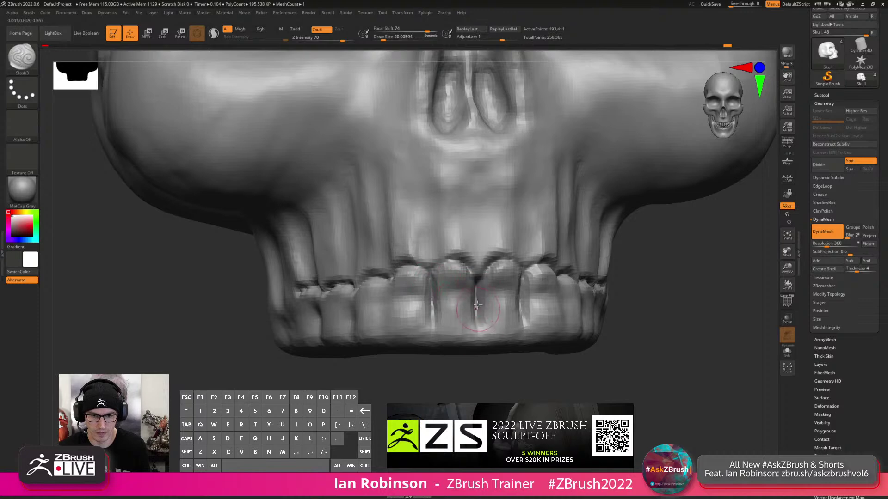
drag(393, 292, 394, 319)
right_drag(401, 296, 440, 298)
drag(383, 281, 384, 338)
Cut the vertical gaps between the molars and carry the gum line around the rearmost tooth with Slash3.
mouse_move(331, 346)
right_down()
mouse_move(386, 317)
mouse_move(326, 281)
right_up()
drag(337, 265, 335, 283)
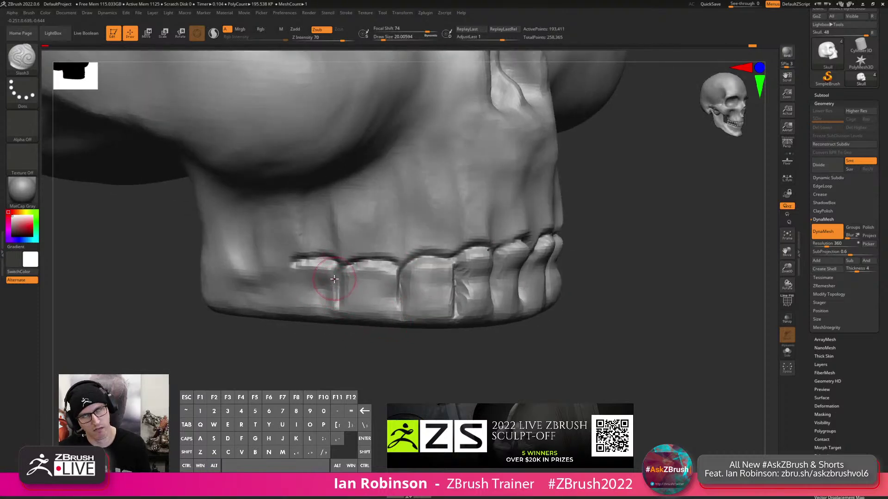
right_drag(329, 288, 352, 282)
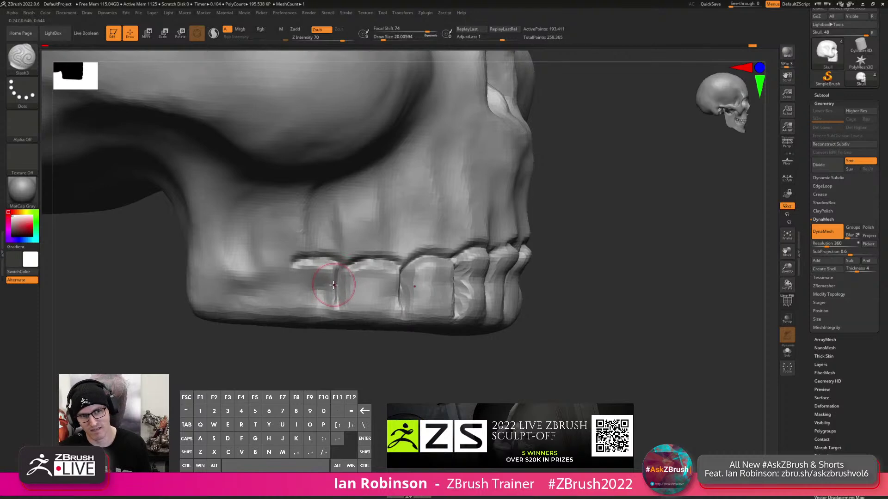
right_drag(367, 291, 406, 277)
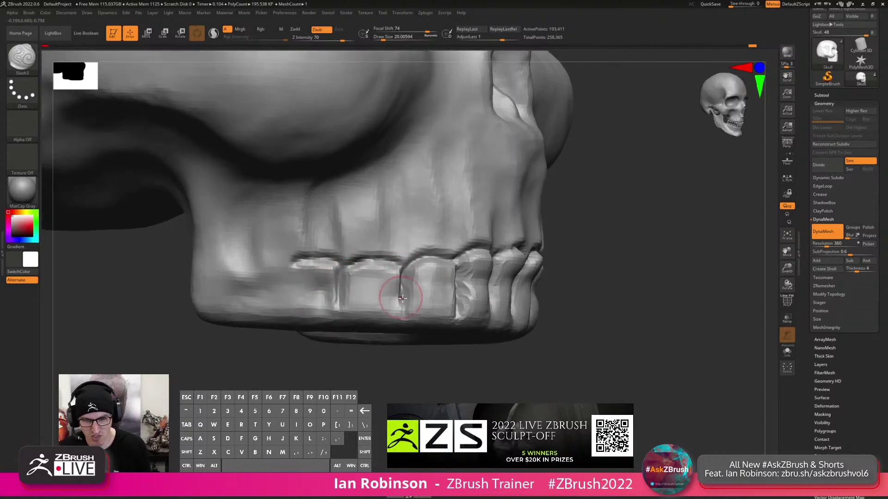
drag(289, 296, 288, 307)
mouse_move(296, 259)
mouse_down()
mouse_move(199, 259)
mouse_move(247, 309)
mouse_up()
Try an inverted Slash3 stroke on the biting edge between the front teeth at a draw size of about 25.
ctrl+right_drag(439, 276, 365, 259)
mouse_move(501, 260)
alt+right_down()
mouse_move(452, 262)
mouse_move(473, 287)
mouse_move(441, 218)
mouse_move(472, 325)
mouse_move(422, 277)
alt+right_up()
right_click(422, 278)
key(v)
key(s)
drag(549, 227, 552, 227)
right_drag(401, 301, 434, 277)
alt+drag(415, 285, 429, 308)
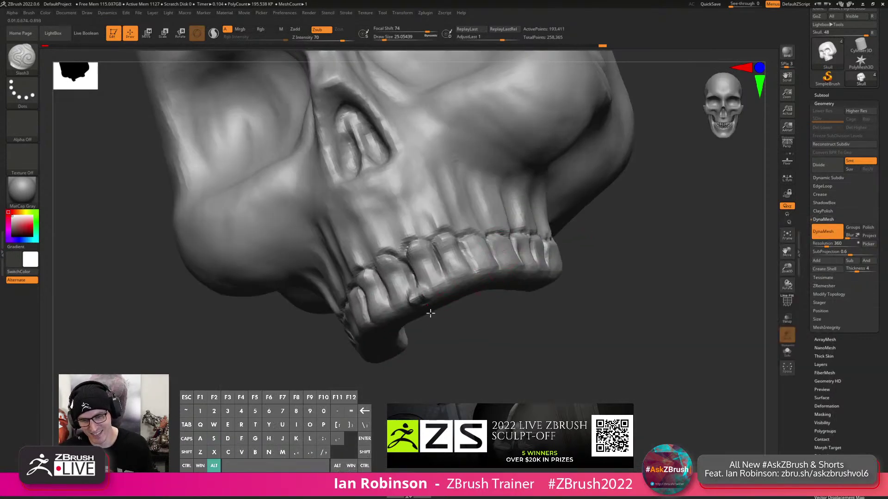
key(b)
key(c)
key(b)
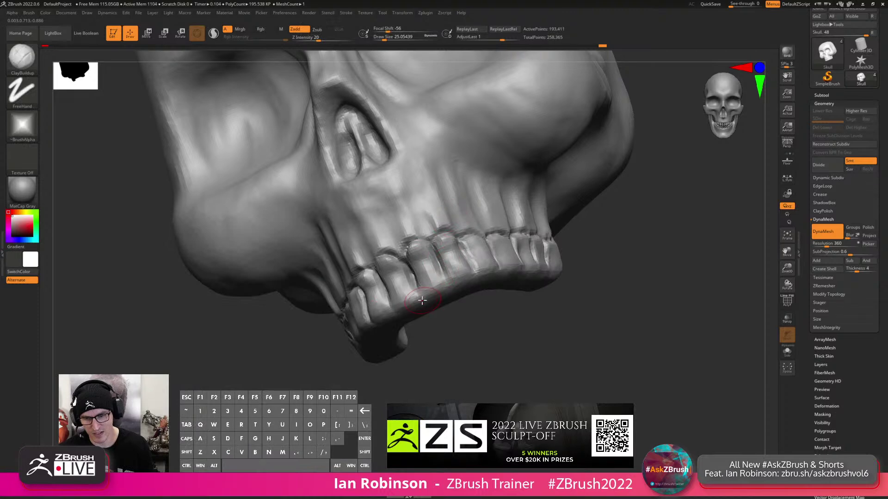
Cut the gap between the front teeth across the biting edge with DamStandard at a draw size of about 25.
key(b)
key(d)
key(s)
mouse_move(434, 287)
right_down()
mouse_move(440, 278)
mouse_move(430, 283)
right_up()
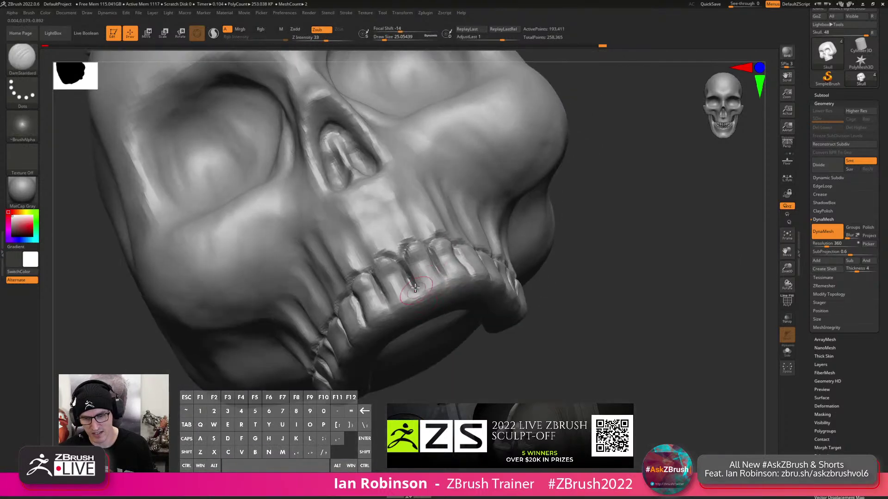
right_drag(443, 357, 388, 199)
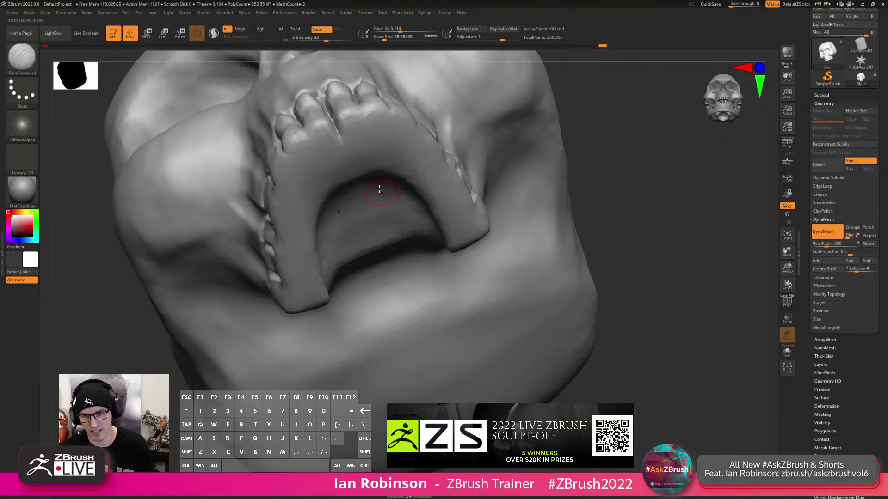
Hollow out the palate inside the dental arch with ClayBuildup at a draw size of about 54.
key(b)
key(c)
key(b)
key(s)
mouse_move(362, 151)
mouse_down()
mouse_move(375, 151)
mouse_move(327, 187)
mouse_move(347, 145)
mouse_move(314, 172)
mouse_move(314, 203)
mouse_move(324, 185)
mouse_move(305, 222)
mouse_move(315, 274)
mouse_move(311, 228)
mouse_move(331, 165)
mouse_move(361, 161)
mouse_up()
mouse_move(372, 164)
right_down()
mouse_move(372, 146)
mouse_move(405, 178)
right_up()
mouse_move(400, 203)
alt+mouse_down()
mouse_move(354, 211)
mouse_move(364, 150)
mouse_move(348, 217)
mouse_move(362, 241)
alt+mouse_up()
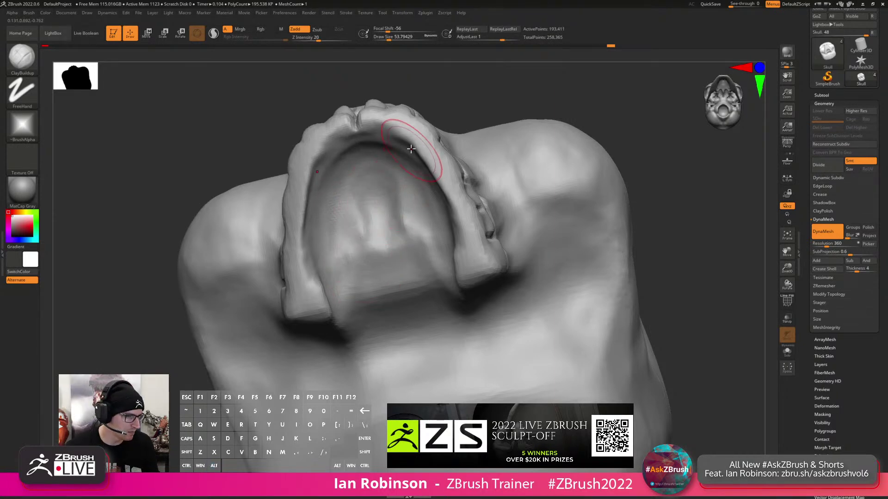
alt+right_drag(438, 214, 475, 193)
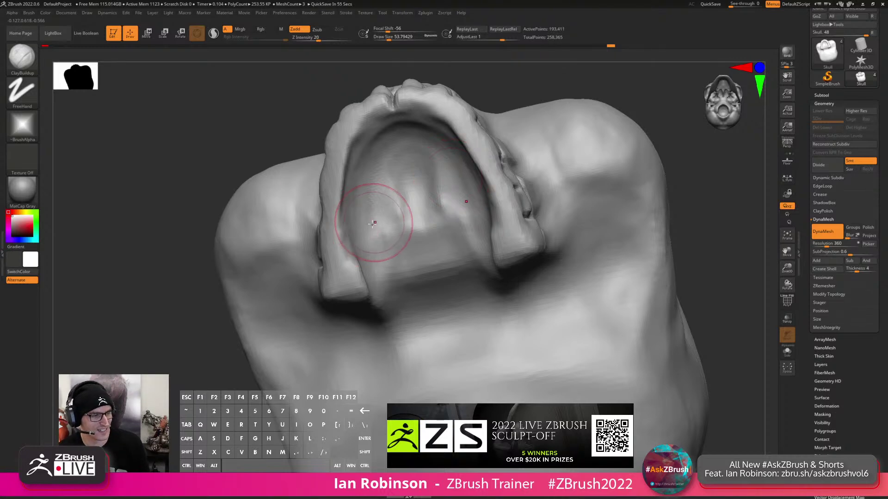
mouse_move(391, 220)
alt+right_down()
mouse_move(388, 206)
mouse_move(403, 217)
alt+right_up()
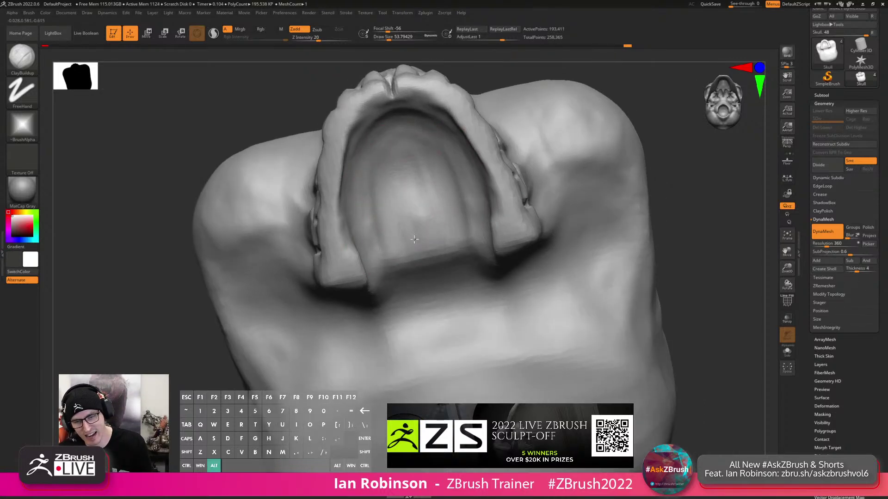
Carve lengthwise grooves into the palate and cut down its rear edge with subtractive ClayBuildup.
right_drag(426, 174, 384, 152)
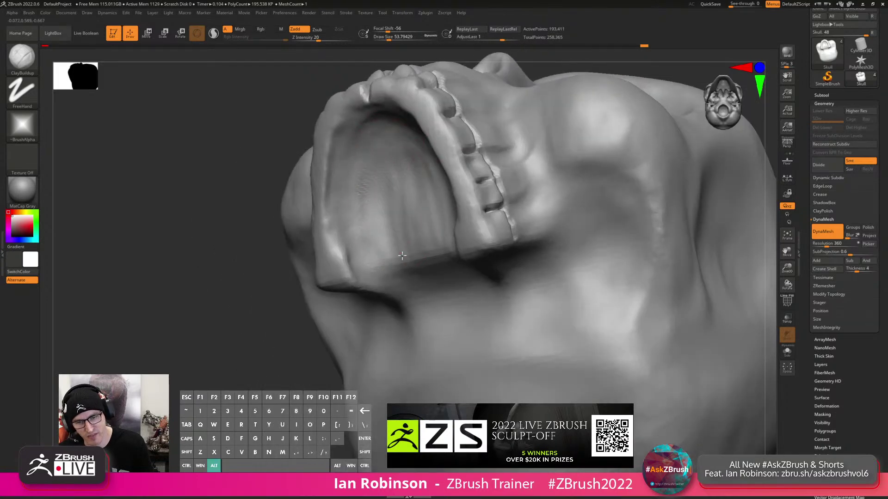
alt+drag(365, 236, 369, 273)
alt+drag(339, 231, 347, 293)
alt+drag(379, 200, 375, 219)
mouse_move(426, 228)
right_down()
mouse_move(446, 234)
mouse_move(406, 229)
mouse_move(452, 244)
right_up()
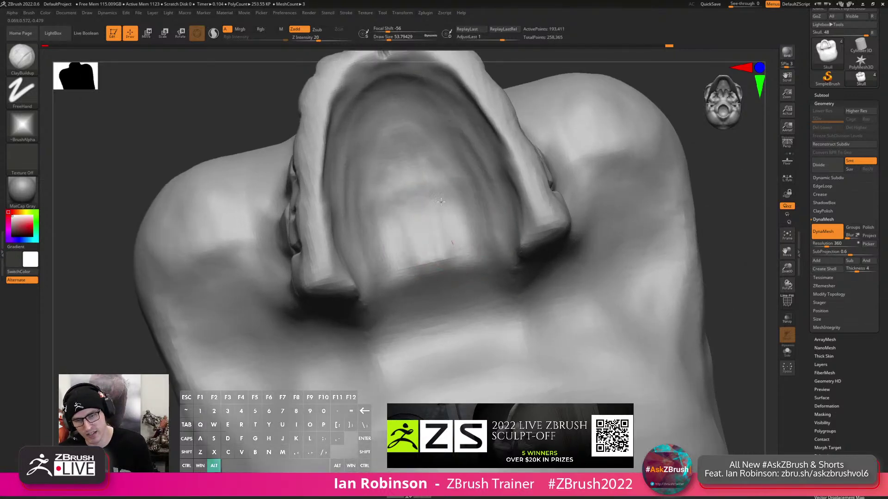
alt+drag(453, 246, 458, 273)
alt+drag(439, 220, 452, 271)
alt+drag(430, 185, 456, 273)
alt+drag(485, 196, 496, 257)
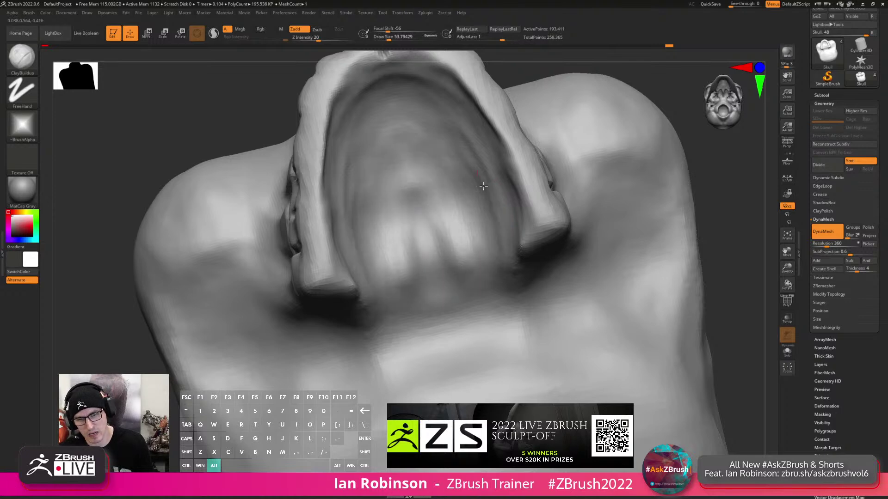
Separate the front and side teeth across the biting edge with DamStandard at a draw size of about 20.
mouse_move(442, 93)
right_down()
mouse_move(465, 224)
mouse_move(424, 258)
mouse_move(378, 238)
mouse_move(465, 233)
right_up()
key(s)
drag(465, 228, 458, 227)
right_drag(467, 228, 449, 234)
shift+right_drag(431, 299, 440, 281)
key(b)
key(d)
key(s)
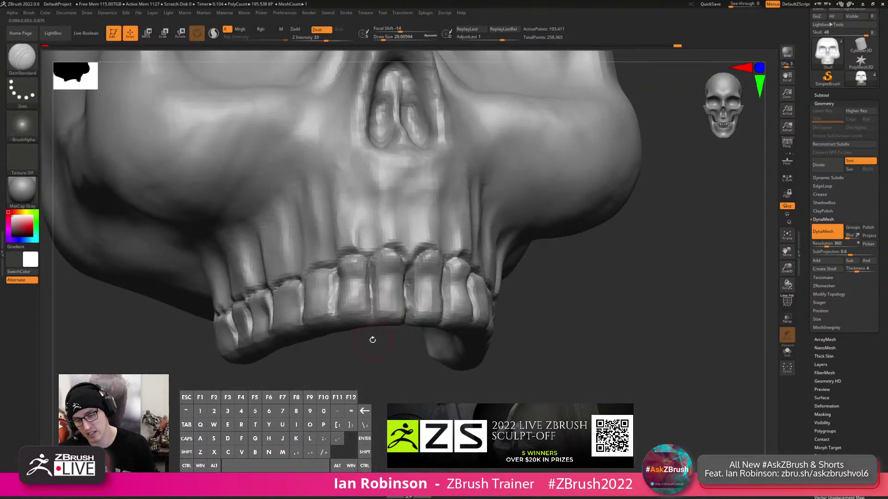
mouse_move(371, 303)
right_down()
mouse_move(373, 359)
mouse_move(369, 317)
mouse_move(370, 331)
mouse_move(318, 349)
mouse_move(304, 342)
mouse_move(352, 331)
mouse_move(340, 343)
mouse_move(293, 314)
mouse_move(307, 339)
mouse_move(347, 297)
mouse_move(380, 315)
right_up()
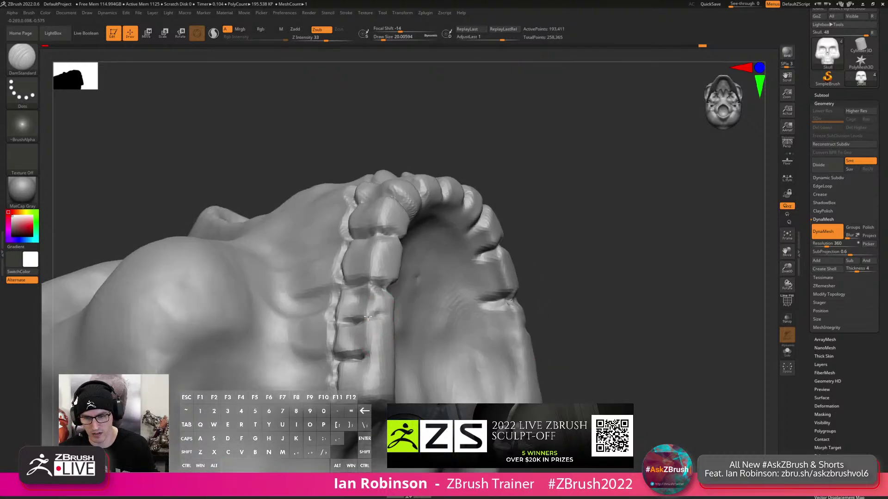
Extend the gaps between the back molars across their chewing surfaces to the inner side with DamStandard.
drag(365, 320, 383, 317)
mouse_move(386, 319)
right_down()
mouse_move(362, 318)
mouse_move(387, 322)
mouse_move(374, 322)
right_up()
drag(380, 319, 410, 325)
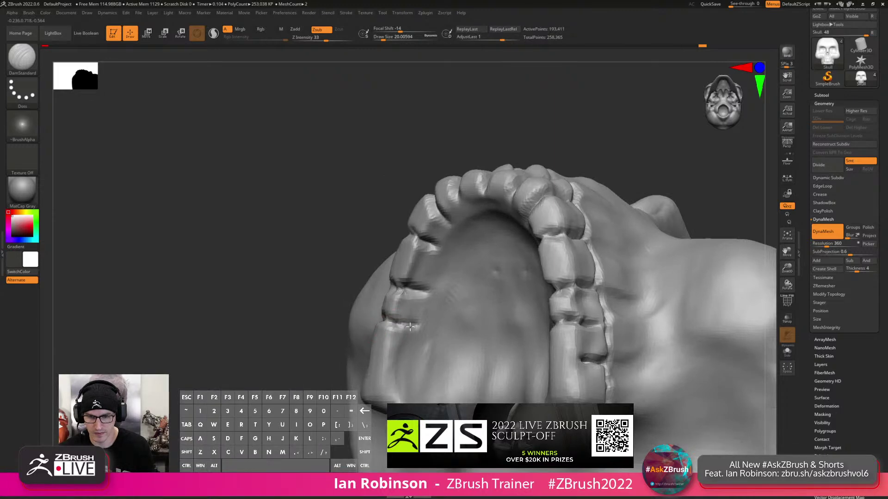
mouse_move(382, 323)
right_down()
mouse_move(432, 319)
mouse_move(406, 357)
right_up()
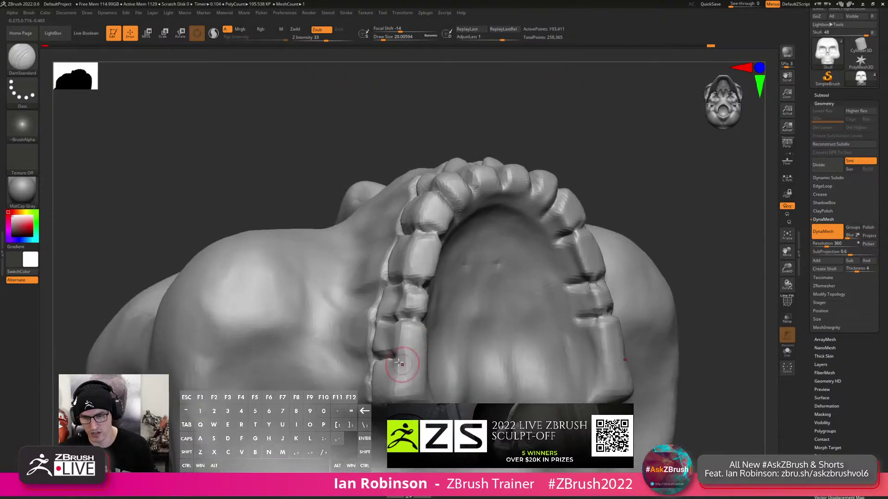
right_drag(452, 332, 408, 354)
drag(406, 356, 426, 360)
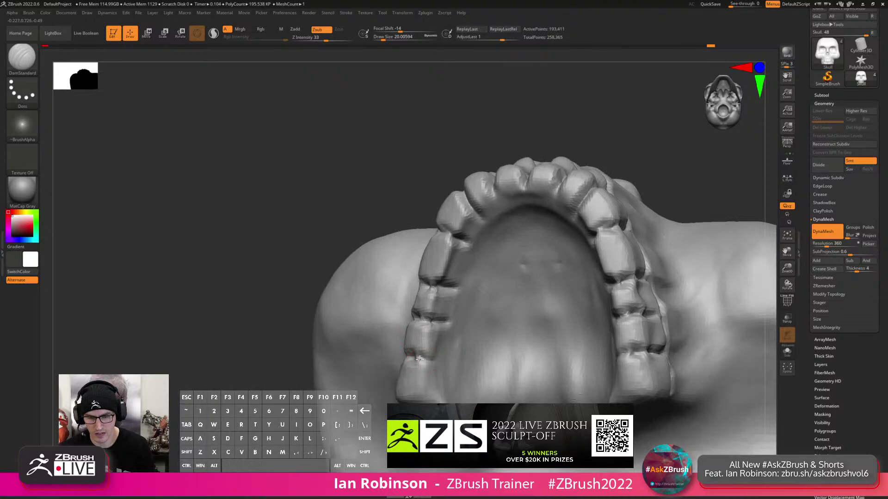
Cut the inner gum line along the palate side of the molars with Slash3 at a draw size of about 20.
right_drag(437, 353, 416, 340)
key(b)
key(s)
key(3)
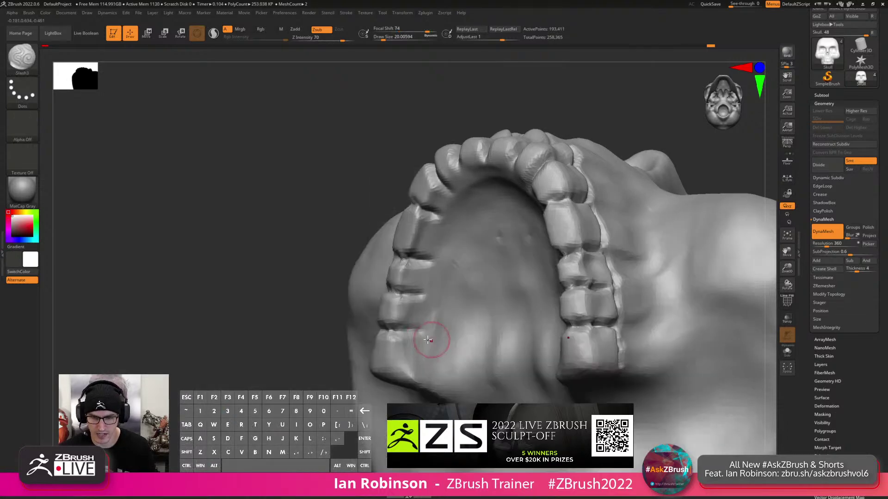
drag(424, 354, 417, 385)
right_drag(422, 357, 413, 329)
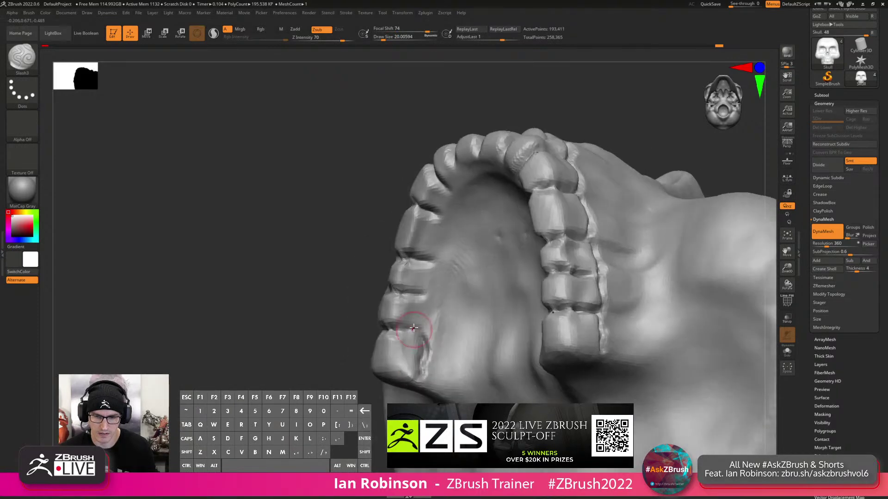
drag(428, 303, 421, 334)
drag(429, 259, 422, 294)
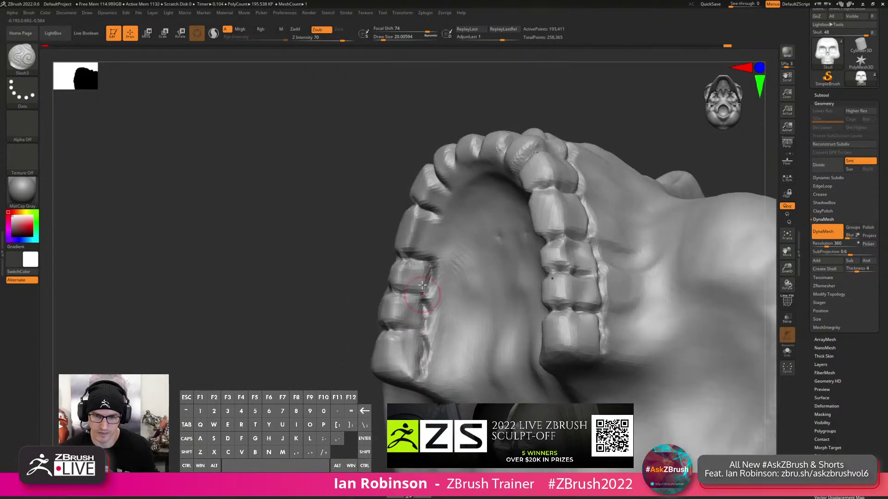
drag(440, 217, 431, 231)
right_drag(438, 236, 452, 232)
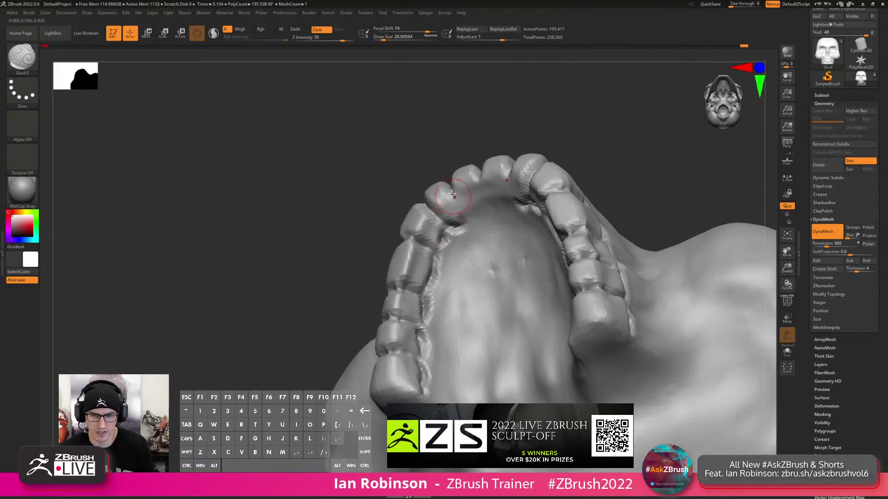
Continue the inner gum line behind the front teeth and define the gaps between them with Slash3.
drag(449, 222, 465, 224)
right_drag(478, 188, 480, 182)
drag(480, 182, 485, 185)
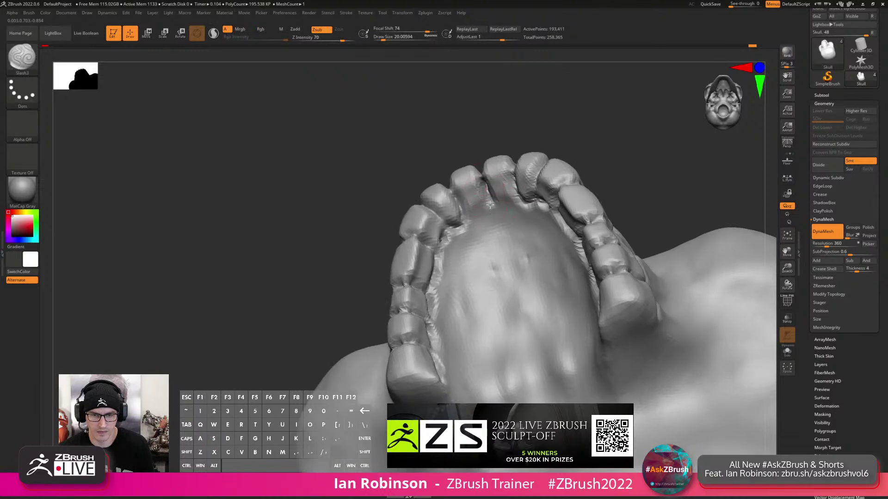
drag(468, 221, 497, 208)
mouse_move(490, 217)
right_down()
mouse_move(598, 200)
mouse_move(609, 162)
mouse_move(558, 170)
mouse_move(590, 196)
mouse_move(527, 171)
mouse_move(553, 192)
right_up()
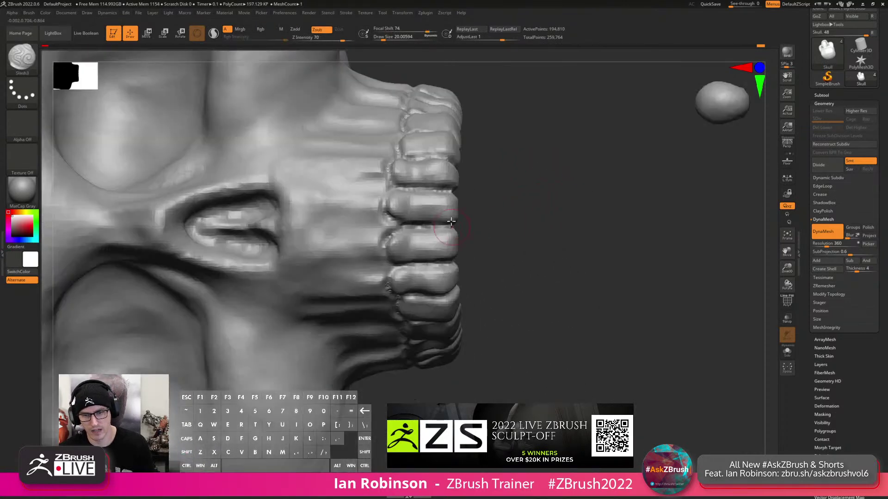
Mask the rearmost molar on both sides up to its gum line with MaskLasso.
mouse_move(497, 181)
right_down()
mouse_move(495, 169)
mouse_move(551, 172)
mouse_move(565, 238)
mouse_move(538, 249)
right_up()
key(ctrl)
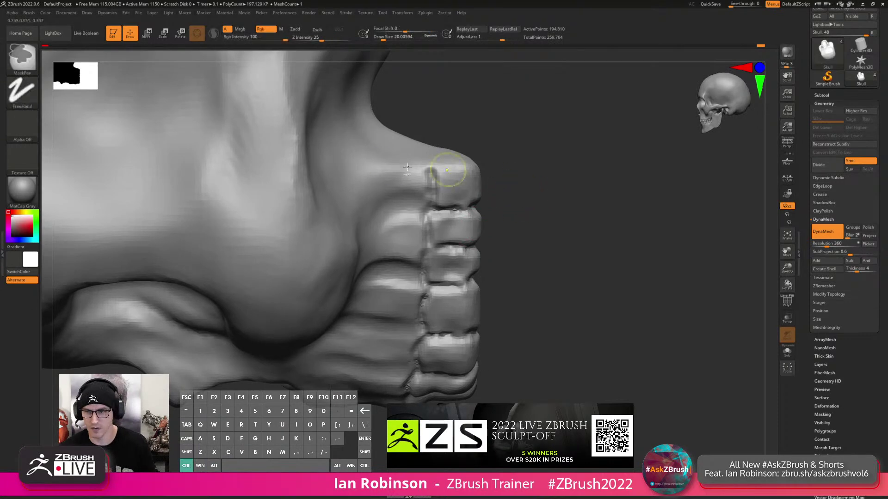
click(26, 65)
click(164, 97)
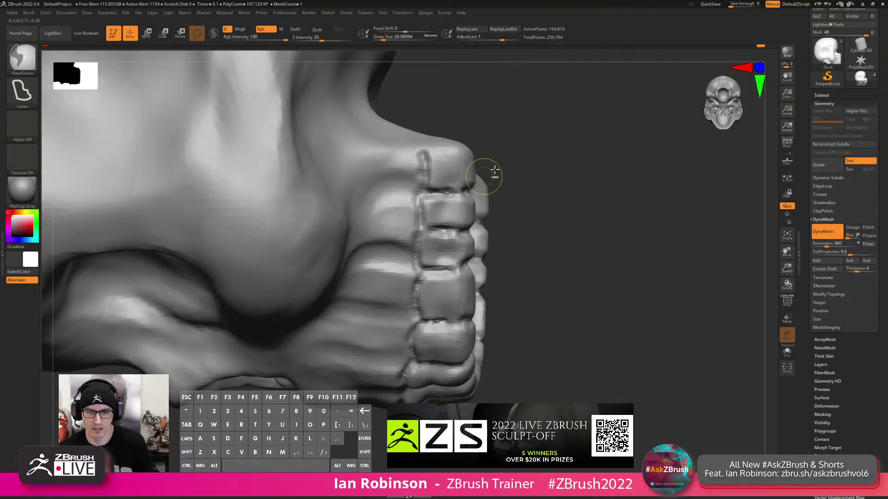
mouse_move(436, 205)
ctrl+mouse_down()
mouse_move(432, 152)
mouse_move(497, 200)
ctrl+mouse_up()
right_drag(512, 193, 506, 194)
right_drag(377, 215, 259, 203)
key(ctrl)
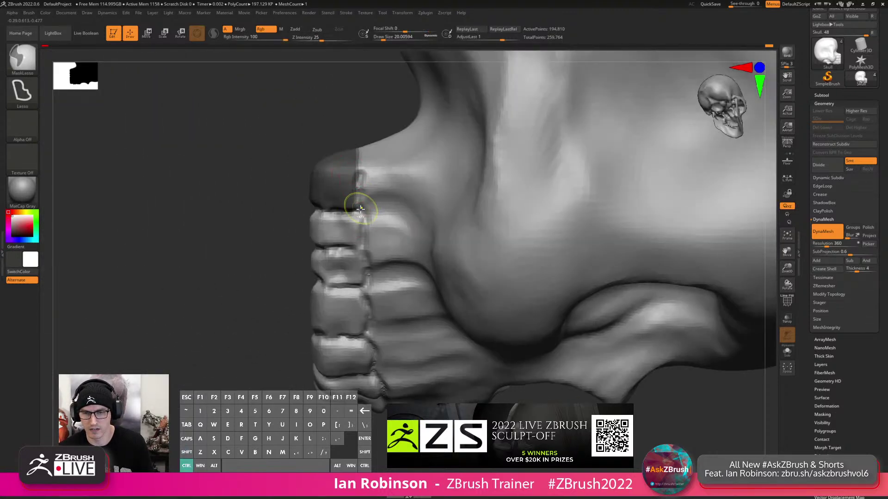
ctrl+alt+drag(358, 129, 356, 115)
Refine the rearmost molar's mask with MaskPen at a draw size of about 10.5, make it a separate polygroup and hide it.
mouse_move(358, 139)
right_down()
mouse_move(389, 157)
mouse_move(370, 182)
mouse_move(401, 207)
mouse_move(476, 215)
right_up()
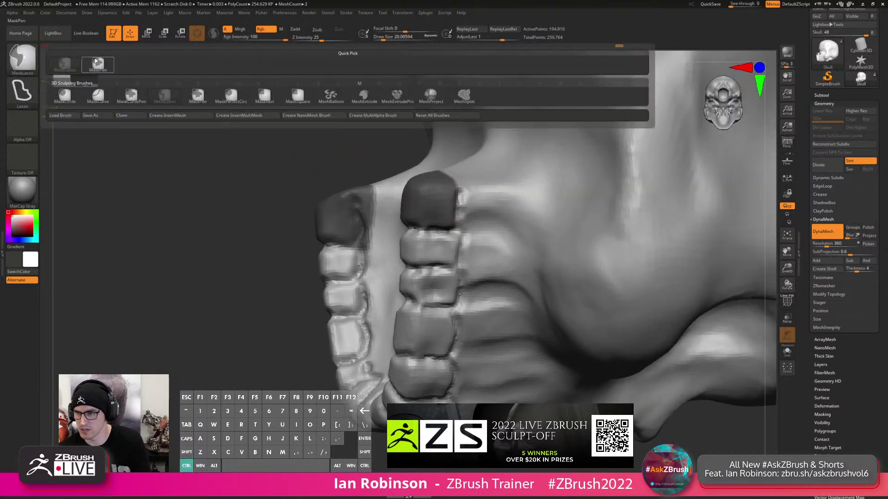
key(s)
key(ctrl+alt)
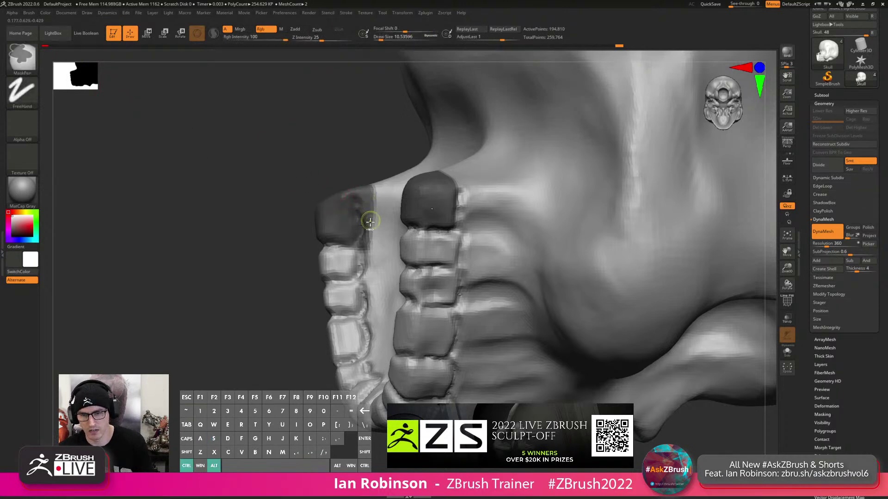
mouse_move(372, 199)
right_down()
mouse_move(364, 198)
mouse_move(376, 200)
right_up()
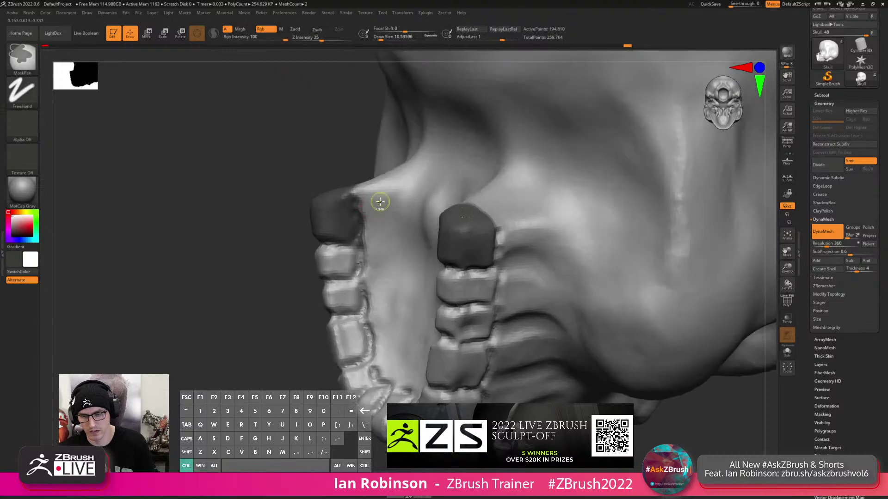
key(shift+f)
key(ctrl+w)
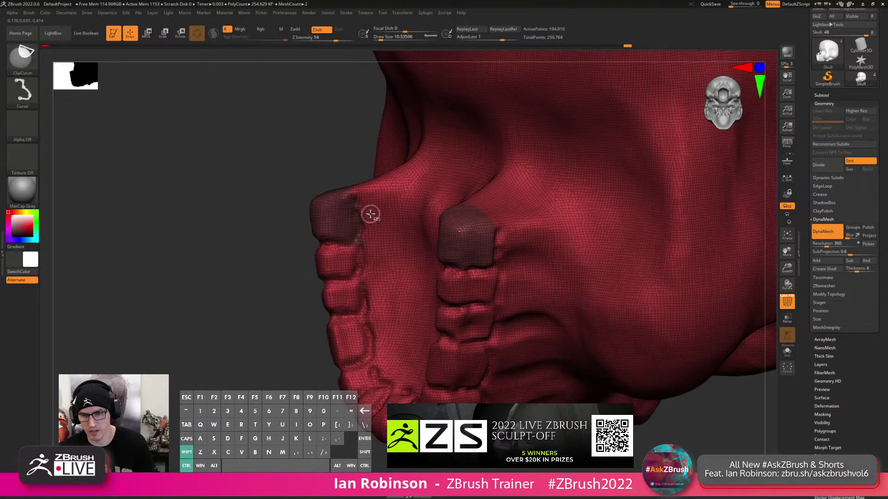
ctrl+shift+click(370, 212)
Mask the second molar from the back with MaskPen and turn it into its own polygroup.
right_drag(360, 259, 360, 265)
key(ctrl)
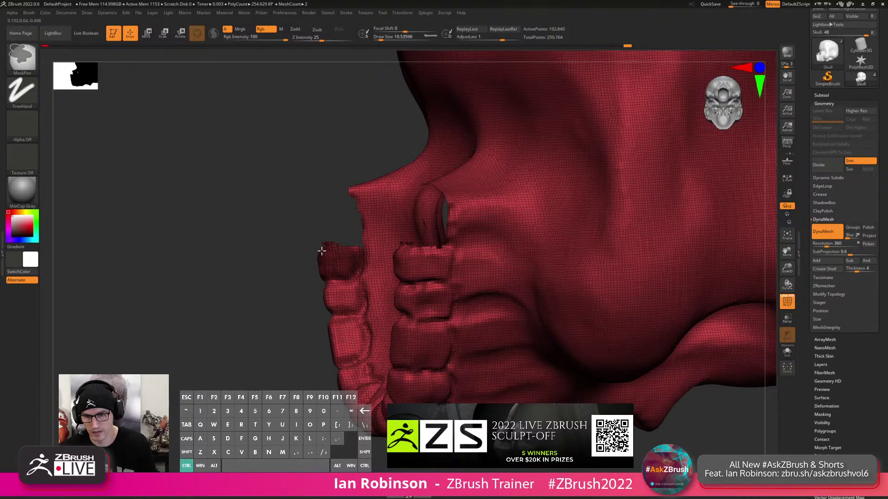
ctrl+drag(421, 260, 413, 252)
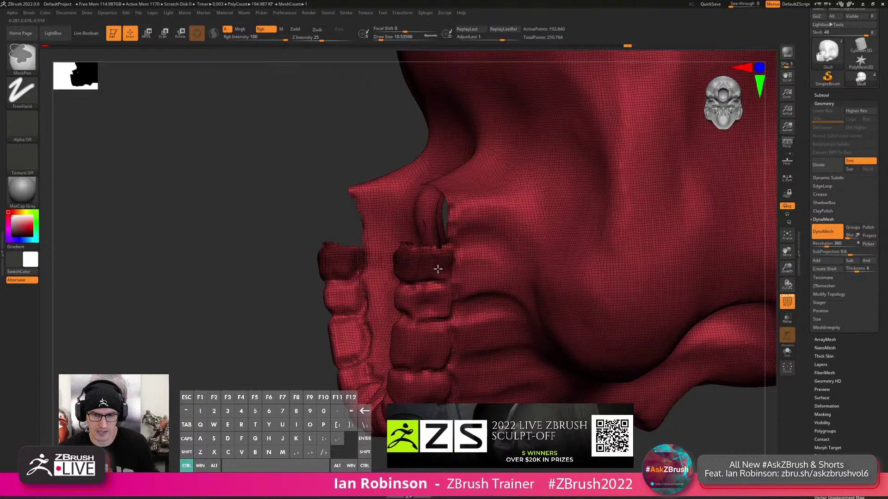
right_drag(432, 273, 410, 264)
ctrl+drag(415, 262, 406, 263)
right_drag(406, 264, 441, 265)
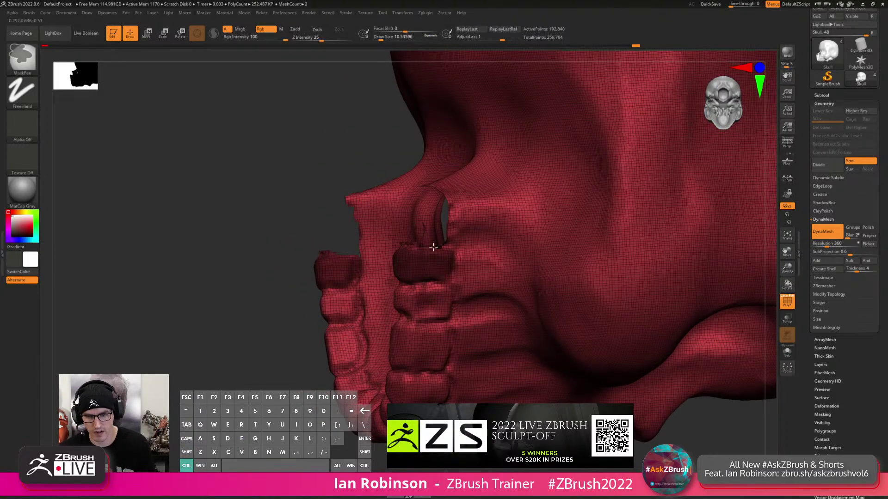
key(ctrl+w)
right_drag(430, 279, 375, 262)
key(ctrl+z)
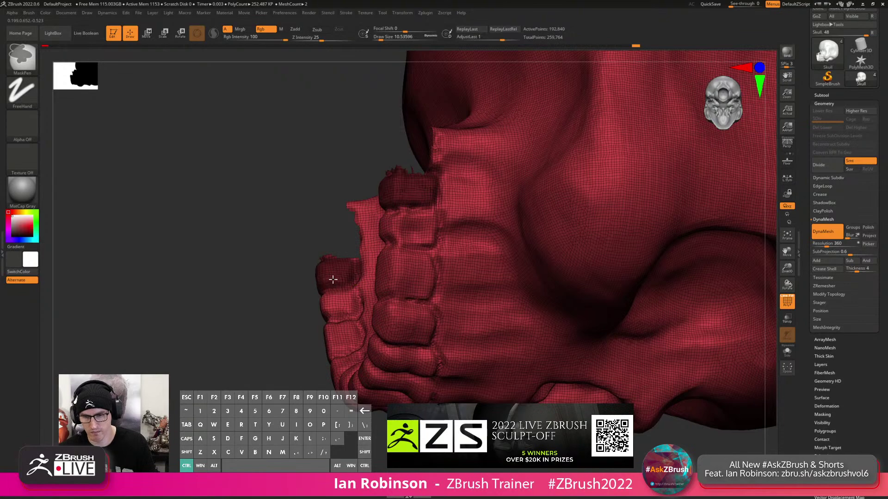
key(ctrl+w)
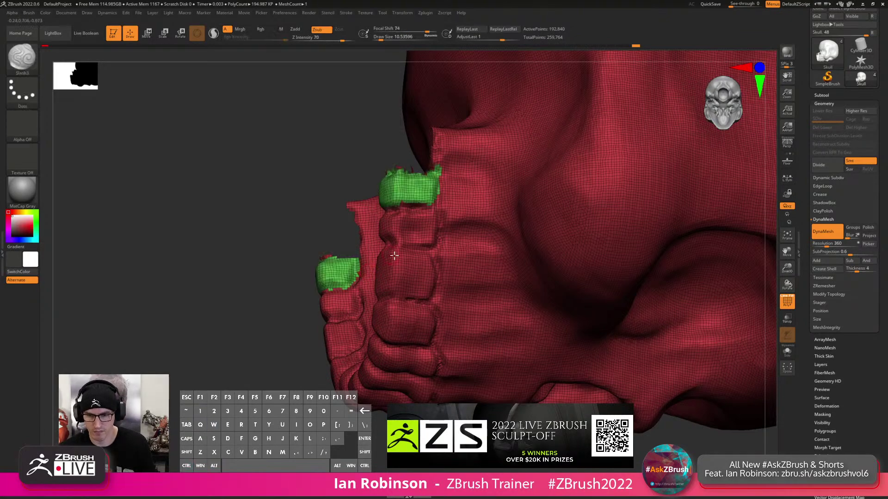
ctrl+shift+click(422, 200)
mouse_move(418, 228)
right_down()
mouse_move(410, 230)
mouse_move(442, 252)
mouse_move(442, 213)
mouse_move(471, 203)
mouse_move(436, 150)
right_up()
key(ctrl+z)
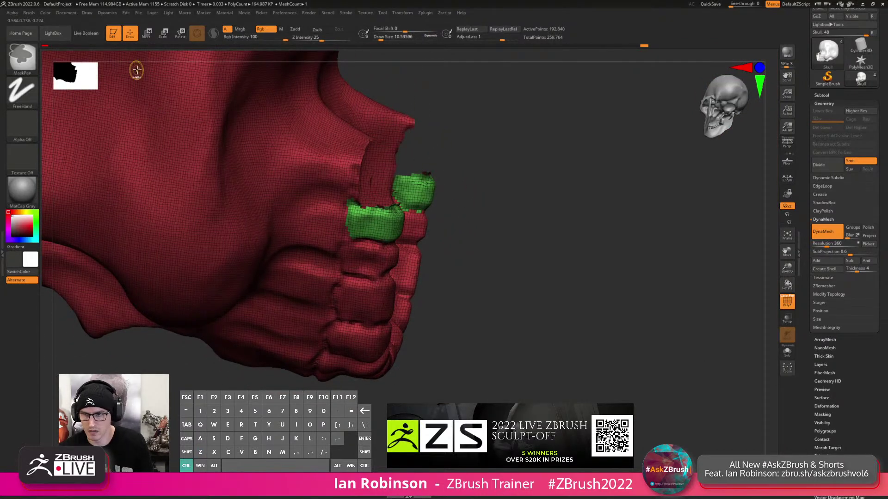
ctrl+drag(421, 183, 387, 213)
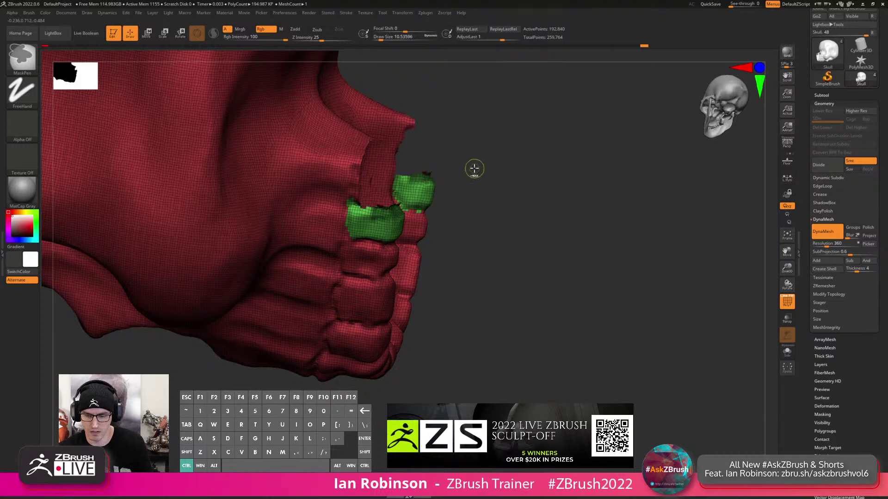
ctrl+shift+click(430, 195)
ctrl+shift+click(464, 182)
key(ctrl+z)
key(ctrl+z)
key(ctrl+z)
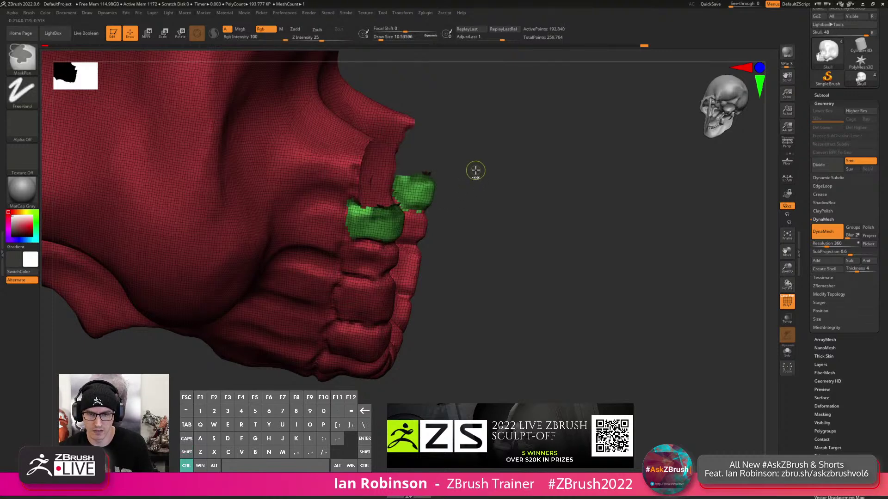
key(ctrl+z)
Mask the second molar again with its stray edge polygons, regroup it and hide it.
ctrl+drag(456, 134, 411, 185)
key(ctrl+w)
drag(488, 171, 287, 183)
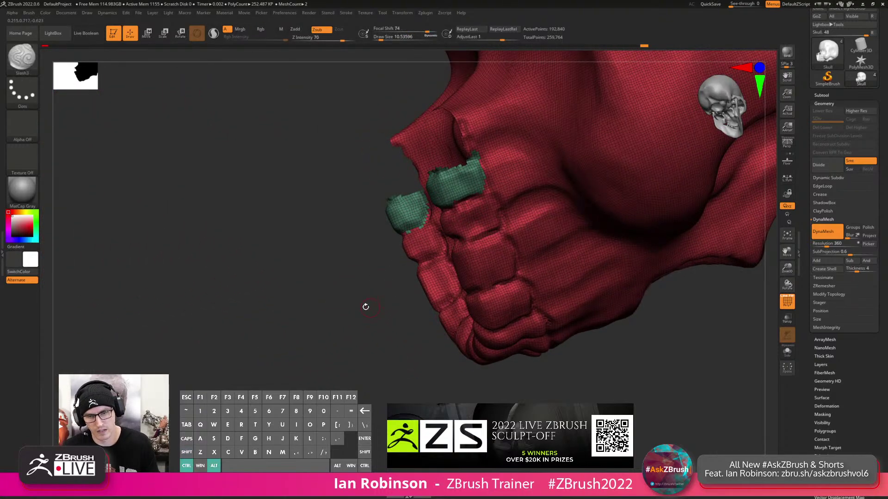
alt+drag(369, 307, 332, 320)
ctrl+shift+click(427, 197)
Mask the third tooth from the back with MaskLasso, assign it a new polygroup and hide it.
drag(370, 283, 335, 307)
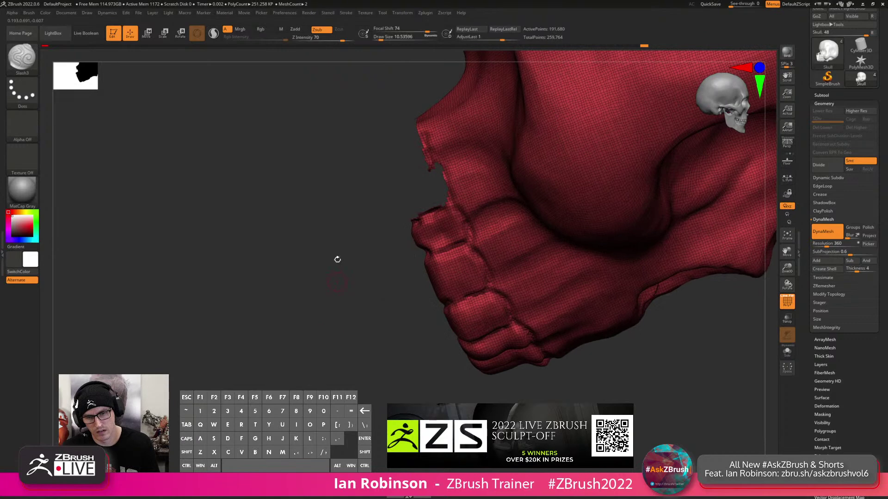
key(b)
click(74, 71)
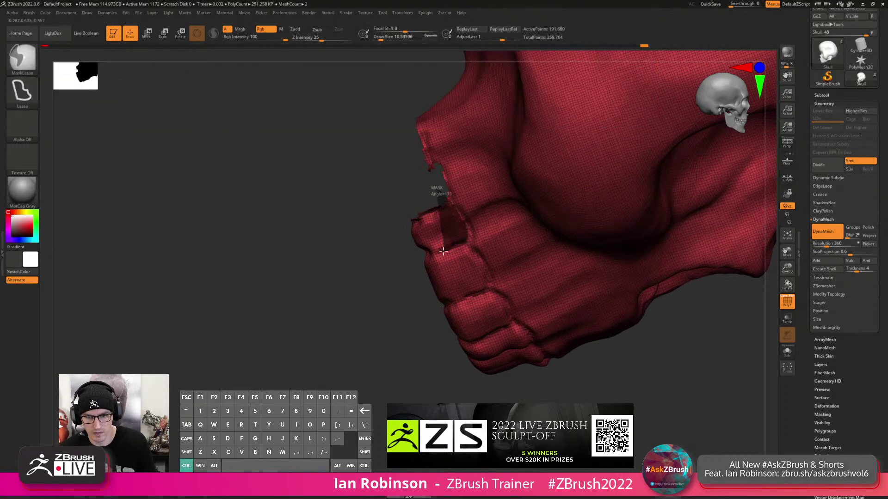
mouse_move(369, 204)
mouse_down()
mouse_move(397, 290)
mouse_move(370, 283)
mouse_up()
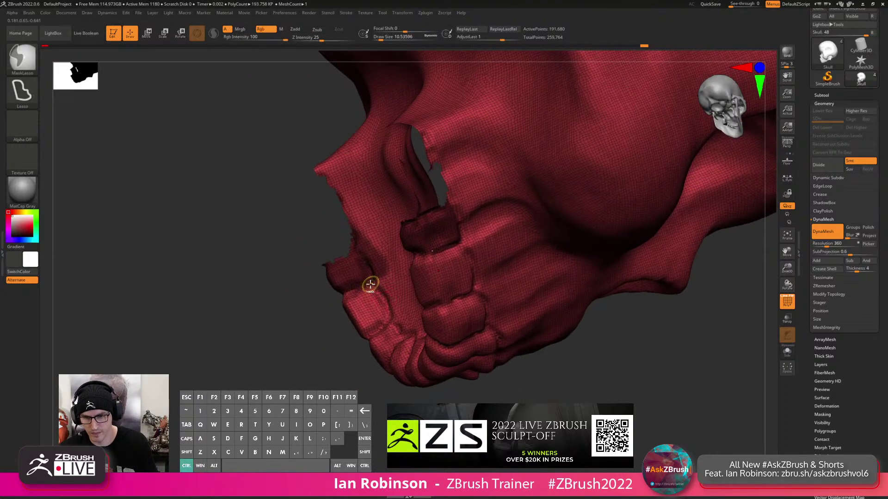
ctrl+alt+drag(353, 241, 348, 204)
key(ctrl+w)
key(ctrl+z)
ctrl+drag(340, 265, 341, 262)
key(ctrl+w)
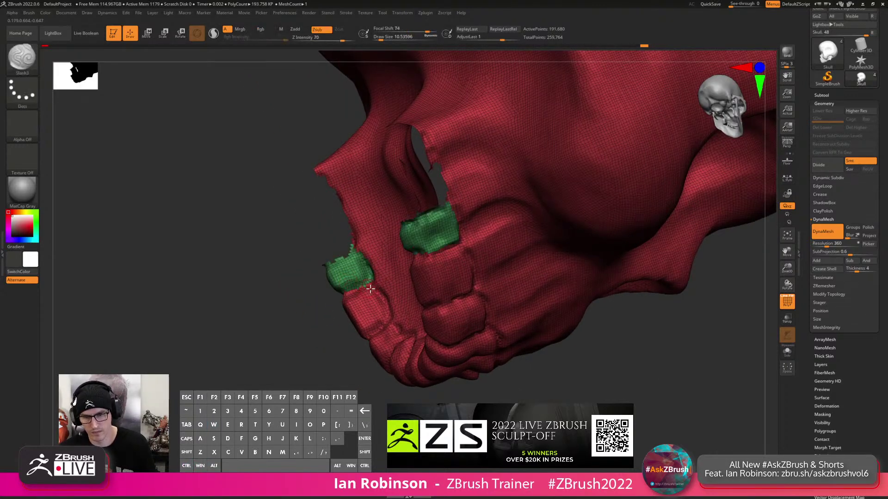
ctrl+shift+click(357, 276)
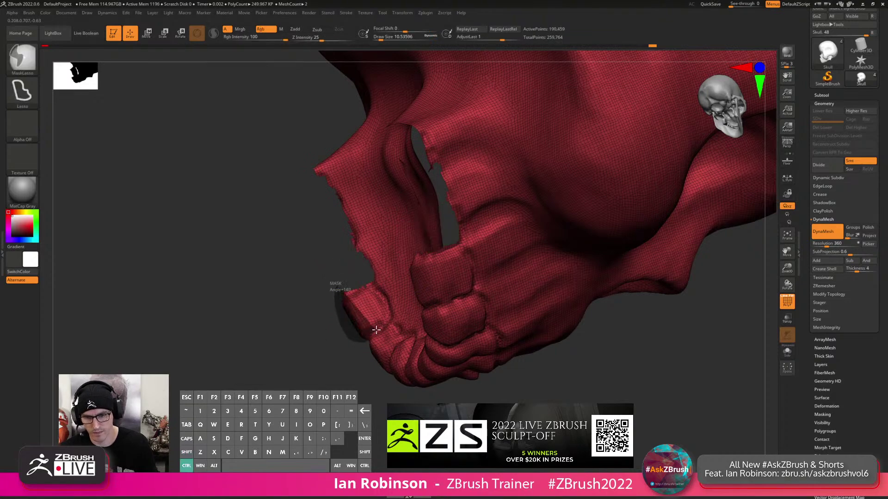
Mask the fourth tooth from the back with MaskLasso on its outer and inner sides, group it and hide it.
ctrl+drag(377, 291, 377, 274)
drag(376, 407, 330, 405)
key(ctrl)
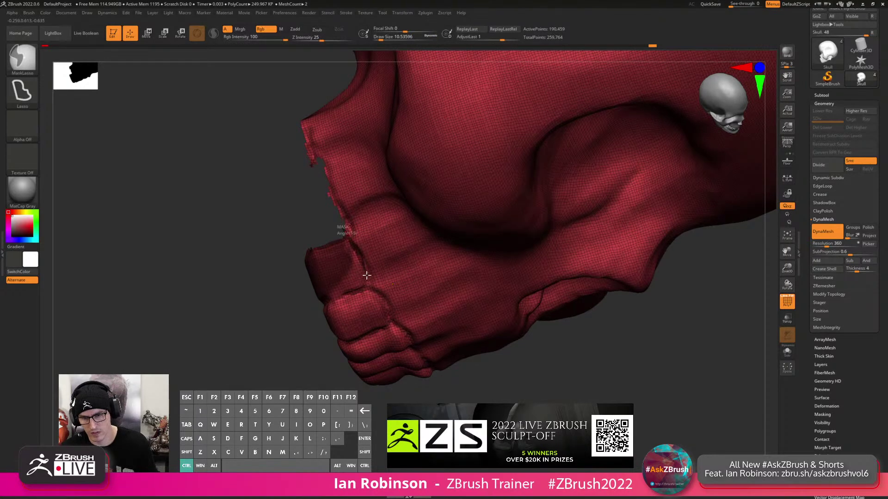
ctrl+drag(340, 294, 307, 240)
drag(259, 367, 312, 374)
mouse_move(396, 320)
ctrl+mouse_down()
mouse_move(408, 243)
mouse_move(411, 323)
ctrl+mouse_up()
drag(287, 363, 362, 356)
key(ctrl+w)
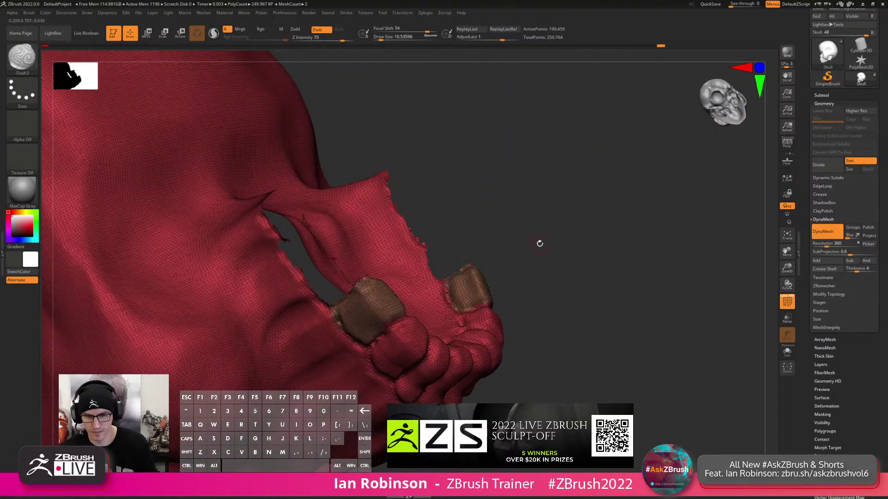
ctrl+shift+click(472, 280)
Mask the outer side of the canine up to its gum line with MaskLasso.
drag(520, 257, 429, 258)
key(ctrl)
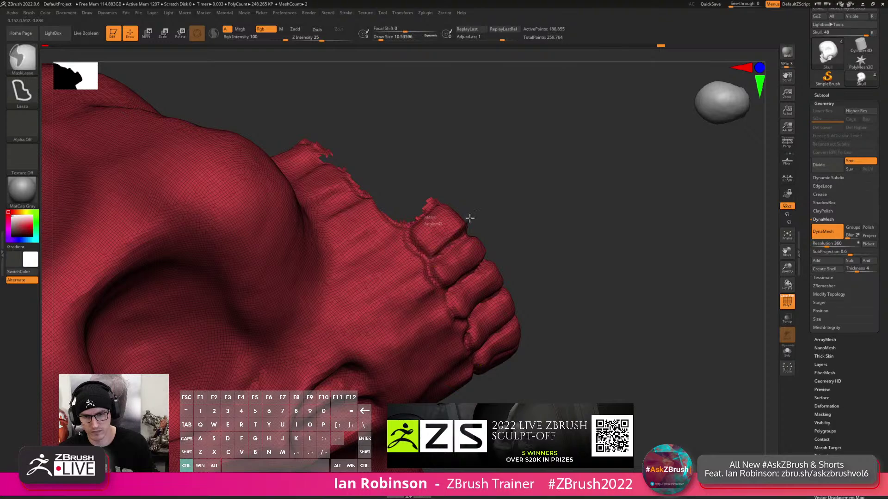
ctrl+drag(469, 220, 418, 202)
ctrl+drag(426, 255, 430, 254)
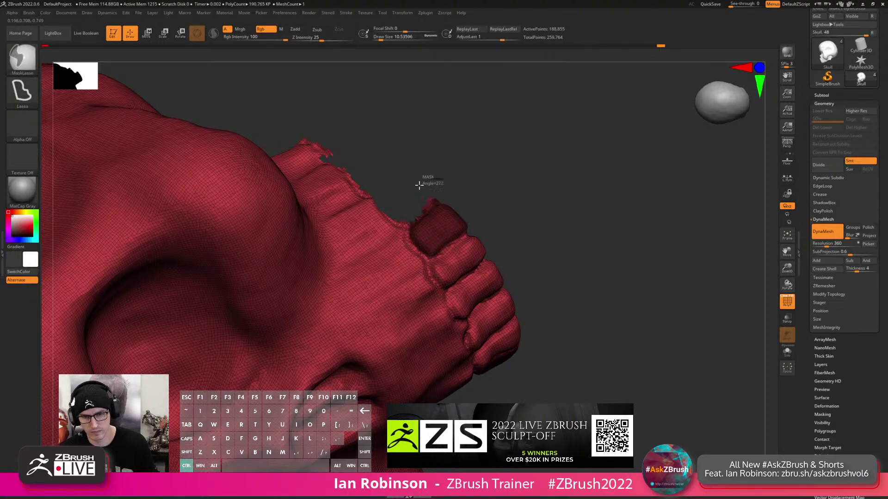
mouse_move(527, 188)
mouse_down()
mouse_move(475, 271)
mouse_move(435, 268)
mouse_move(452, 195)
mouse_move(440, 271)
mouse_up()
Complete the canine's mask from the palate side, make it a separate polygroup and hide it.
key(ctrl+w)
drag(365, 354, 399, 267)
key(ctrl+z)
drag(363, 333, 366, 370)
ctrl+drag(407, 270, 398, 194)
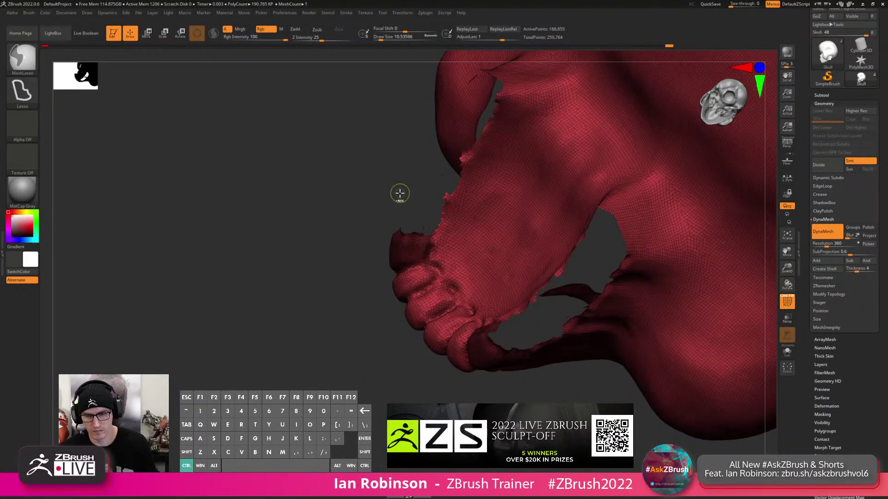
key(ctrl+w)
ctrl+shift+click(422, 274)
key(ctrl+z)
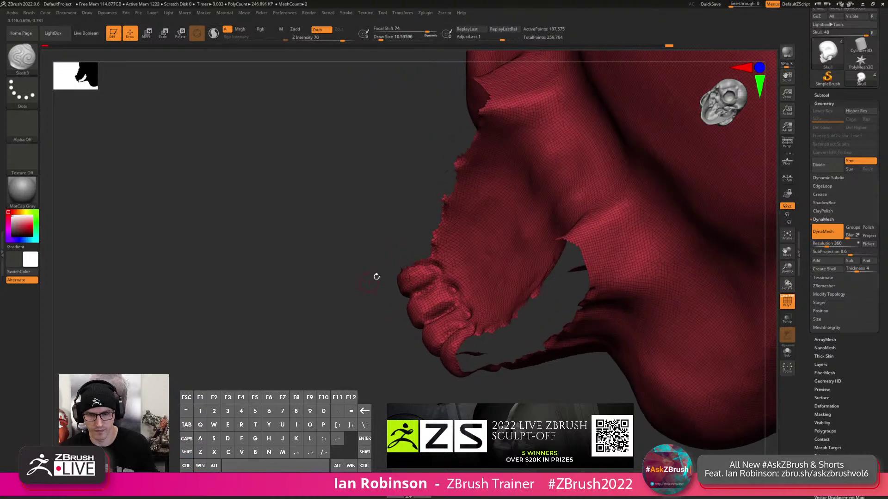
Mask the lateral incisors beside the two center teeth with MaskLasso, group them and hide them.
key(ctrl)
ctrl+drag(432, 286, 381, 240)
mouse_move(388, 192)
mouse_down()
mouse_move(404, 295)
mouse_move(427, 268)
mouse_move(393, 256)
mouse_move(404, 282)
mouse_move(476, 247)
mouse_move(463, 233)
mouse_up()
drag(490, 241, 430, 265)
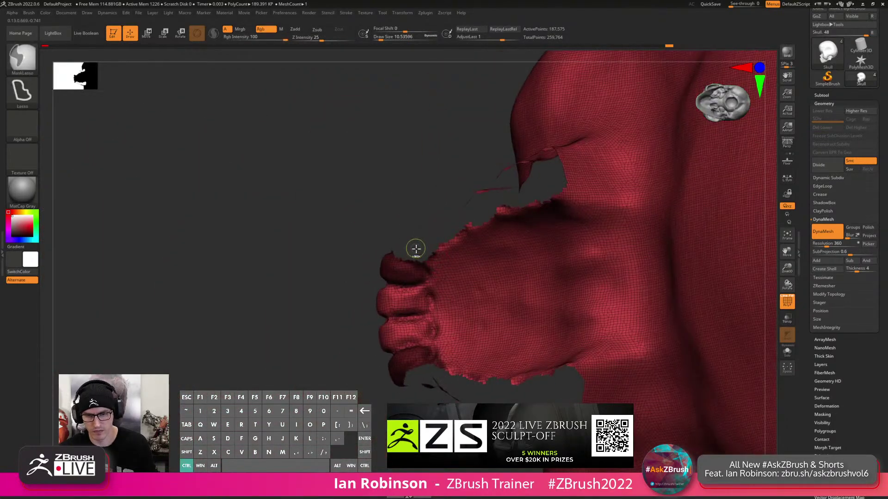
mouse_move(435, 215)
mouse_down()
mouse_move(418, 200)
mouse_move(408, 236)
mouse_move(462, 220)
mouse_move(426, 262)
mouse_up()
key(ctrl+shift)
ctrl+shift+click(425, 263)
Mask the two central incisors from the front and assign them their own polygroup.
drag(500, 241, 481, 245)
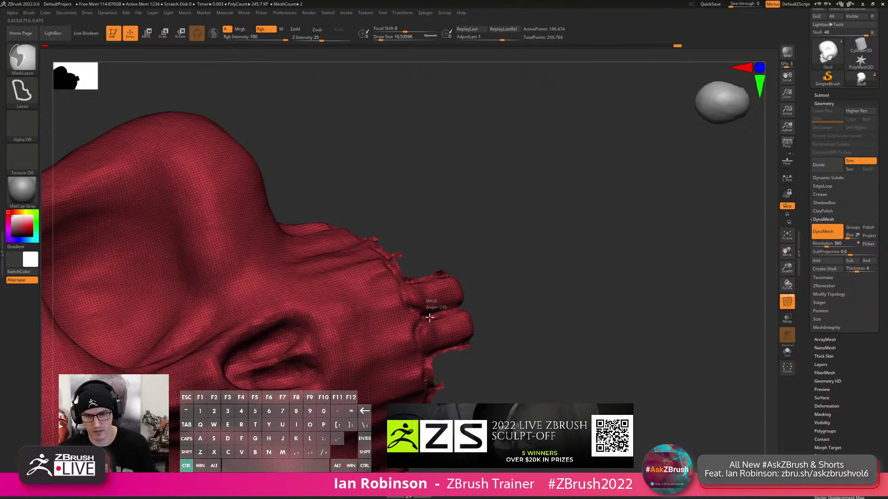
mouse_move(406, 308)
ctrl+shift+mouse_down()
mouse_move(440, 245)
mouse_move(481, 296)
ctrl+shift+mouse_up()
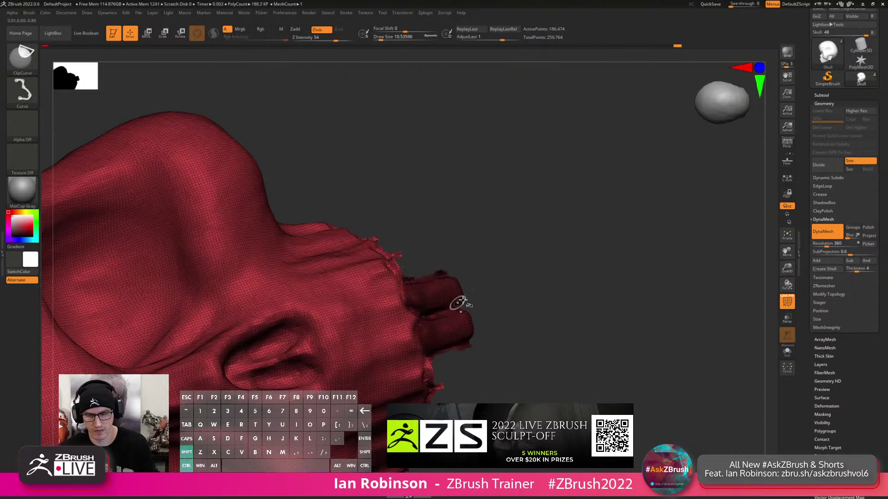
key(ctrl+w)
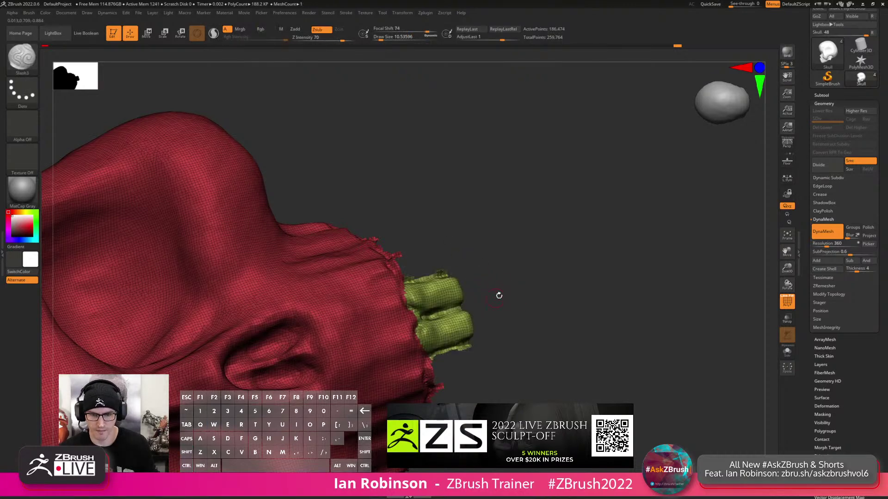
Regroup the central incisors and unhide the whole skull with all its tooth polygroups.
shift+drag(490, 300, 487, 279)
ctrl+shift+click(446, 300)
ctrl+shift+click(532, 261)
alt+drag(533, 262, 517, 238)
ctrl+shift+click(463, 316)
mouse_move(486, 281)
mouse_down()
mouse_move(559, 232)
mouse_move(472, 304)
mouse_up()
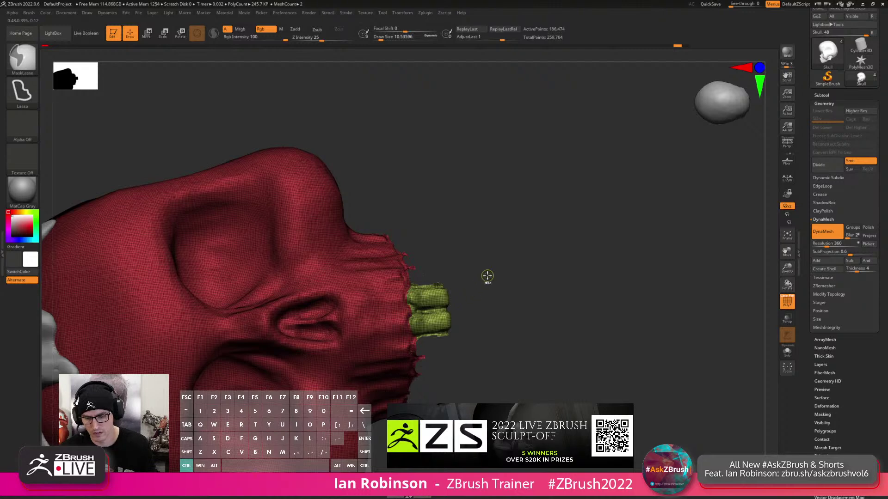
key(ctrl+z)
key(ctrl+w)
ctrl+shift+click(519, 267)
drag(541, 265, 590, 233)
alt+drag(589, 234, 539, 197)
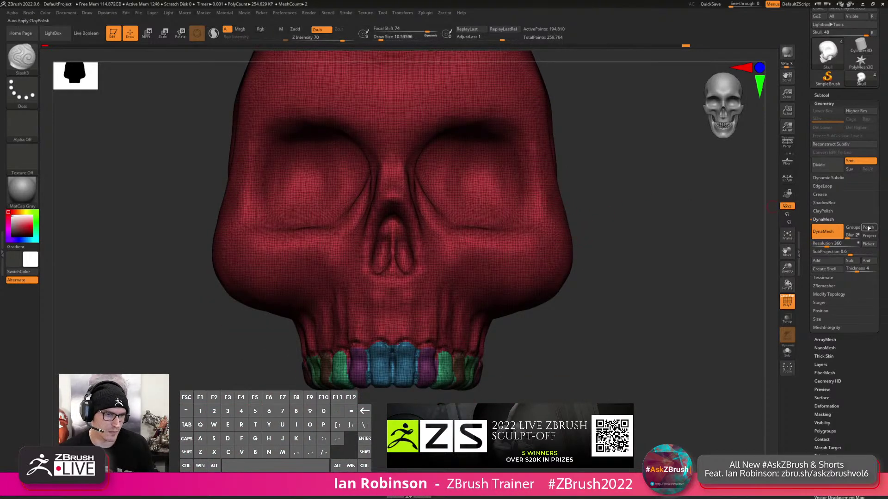
Remesh the skull with the DynaMesh Groups option enabled and isolate the skull polygroup without the teeth.
click(852, 228)
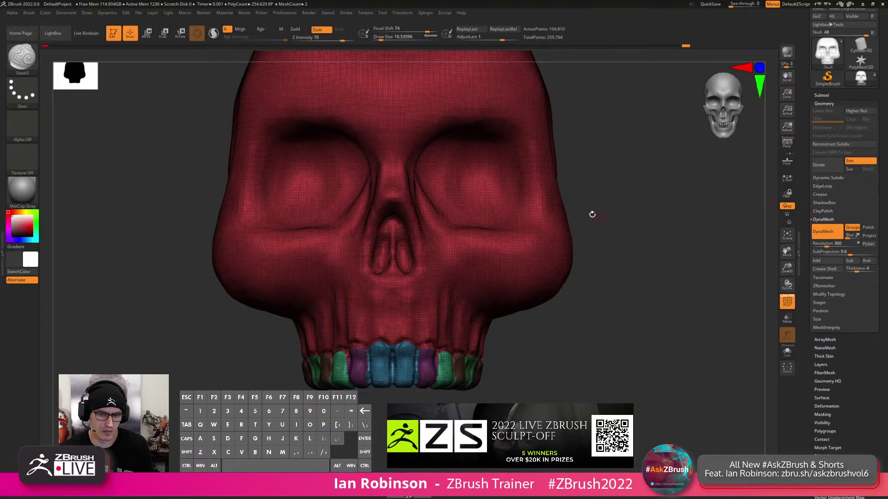
ctrl+drag(643, 222, 661, 287)
drag(682, 231, 642, 237)
ctrl+shift+click(448, 311)
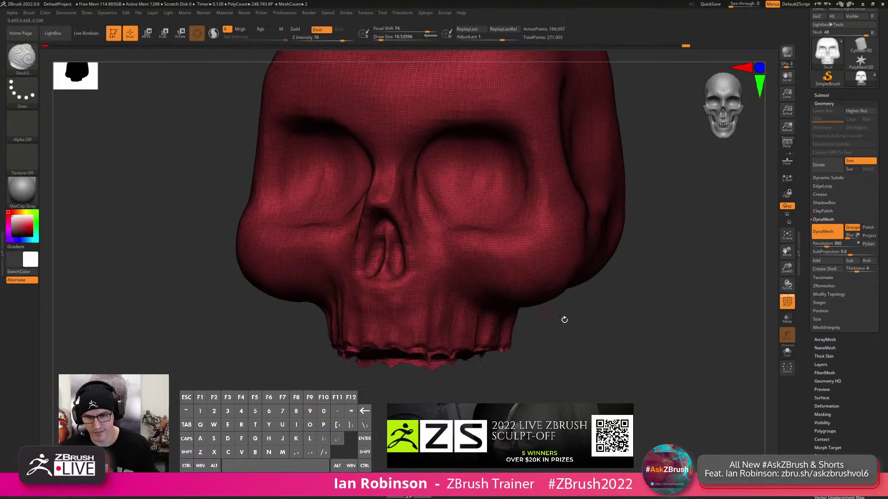
Examine the skull's cut tooth sockets and the isolated tooth pieces from below, ending with both parts shown together.
mouse_move(611, 347)
mouse_down()
mouse_move(622, 295)
mouse_move(640, 274)
mouse_move(631, 245)
mouse_move(416, 234)
mouse_up()
key(ctrl+shift)
mouse_move(444, 175)
ctrl+shift+mouse_down()
mouse_move(445, 318)
mouse_move(461, 403)
ctrl+shift+mouse_up()
drag(506, 245, 506, 234)
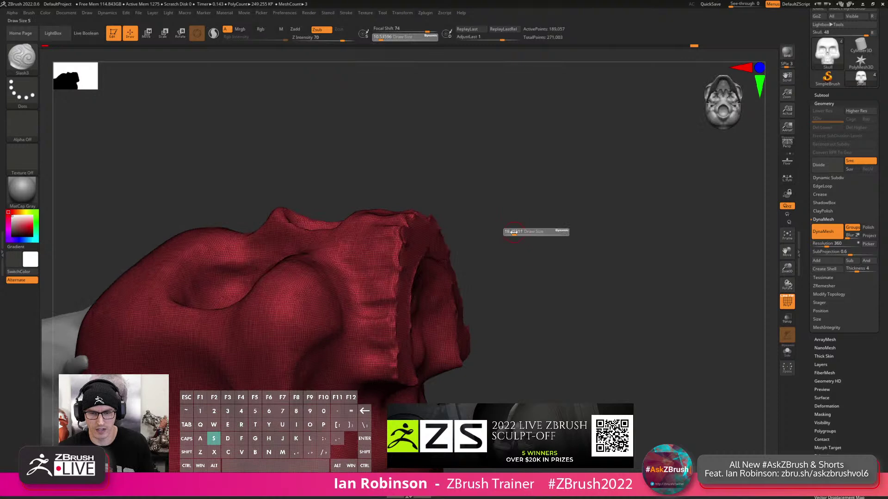
key(shift)
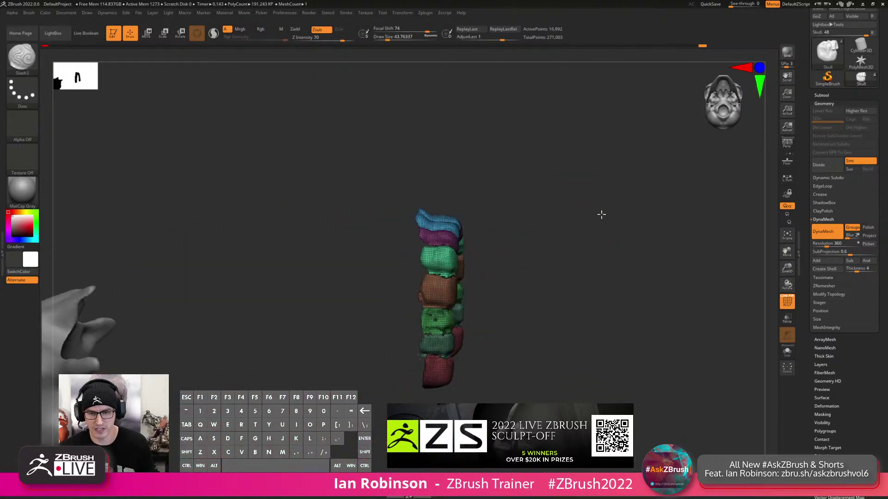
drag(601, 214, 532, 206)
mouse_move(569, 123)
ctrl+shift+mouse_down()
mouse_move(551, 342)
mouse_move(439, 437)
mouse_move(423, 437)
ctrl+shift+mouse_up()
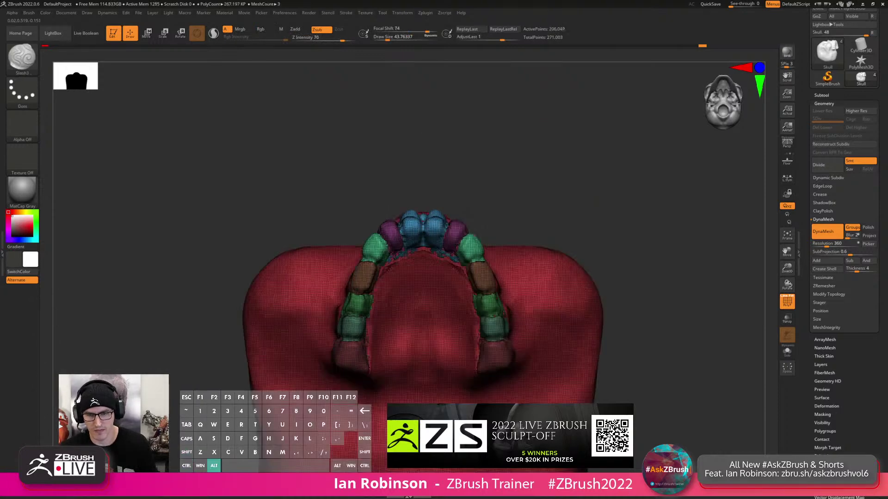
Isolate the skull polygroup without the teeth and split the hidden teeth into their own subtool with Split Hidden.
ctrl+shift+click(532, 267)
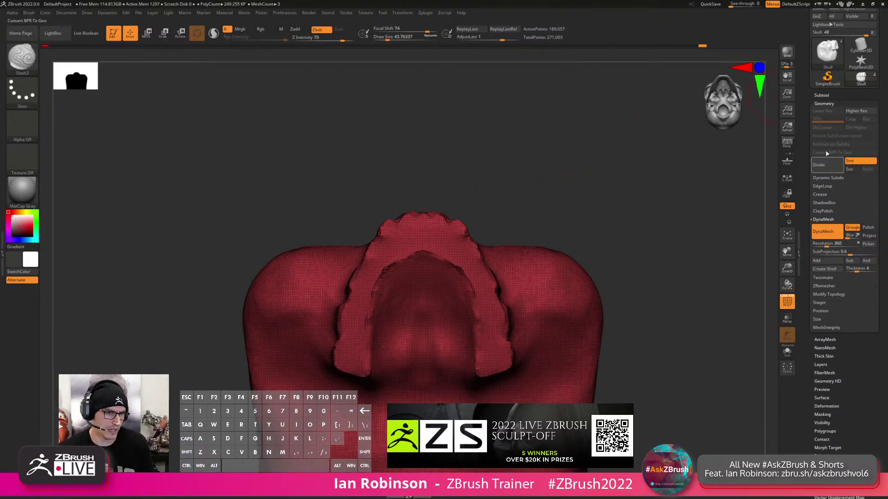
click(821, 94)
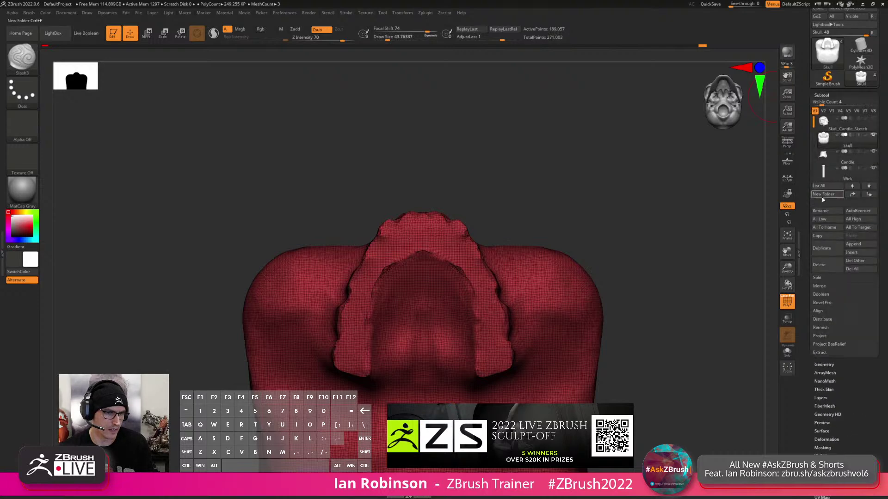
click(818, 278)
click(823, 286)
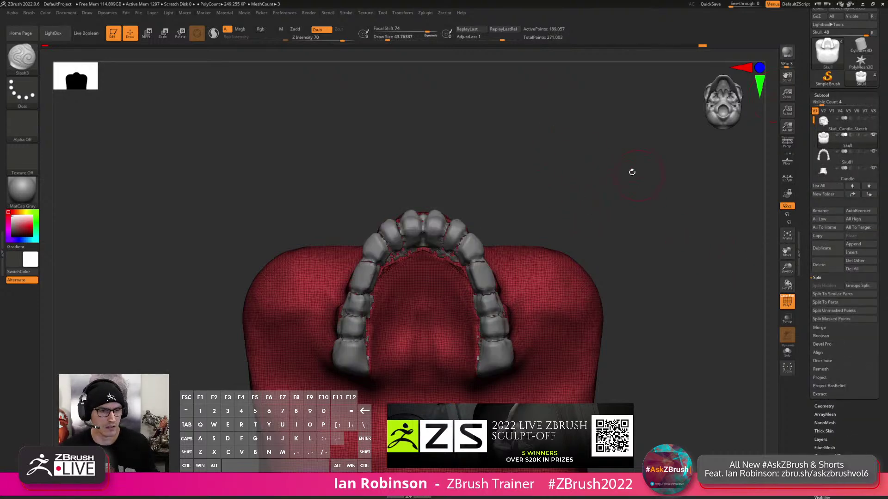
Make the teeth subtool active, hide one symmetrical half of the tooth row and delete the hidden half.
alt+click(495, 252)
mouse_move(565, 151)
ctrl+shift+mouse_down()
mouse_move(509, 386)
mouse_move(428, 403)
mouse_move(438, 407)
ctrl+shift+mouse_up()
mouse_move(525, 142)
ctrl+alt+shift+mouse_down()
mouse_move(448, 435)
mouse_move(420, 435)
ctrl+alt+shift+mouse_up()
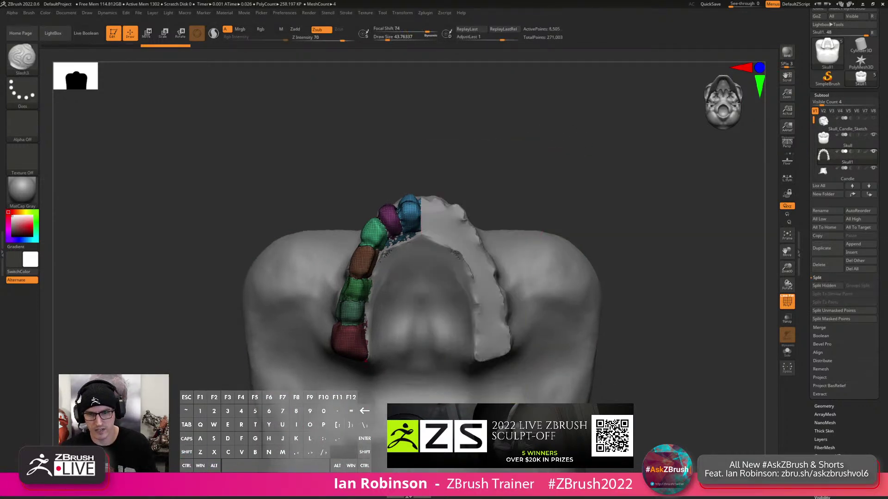
click(824, 278)
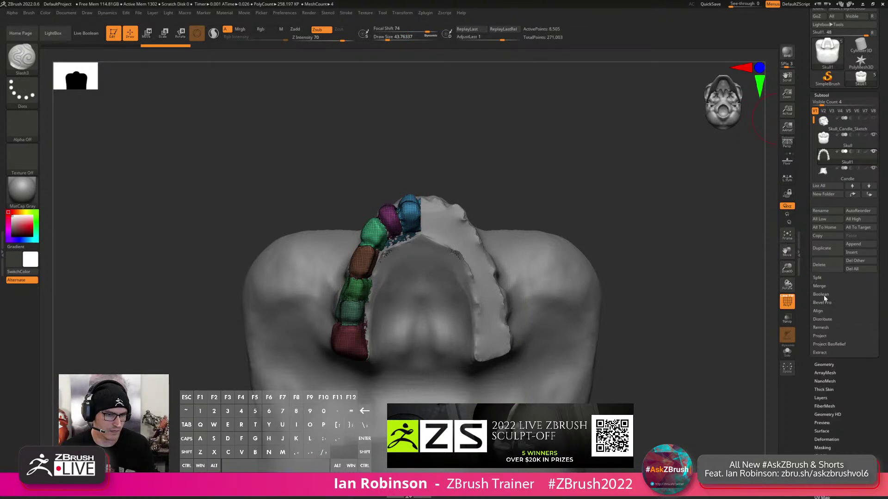
click(827, 363)
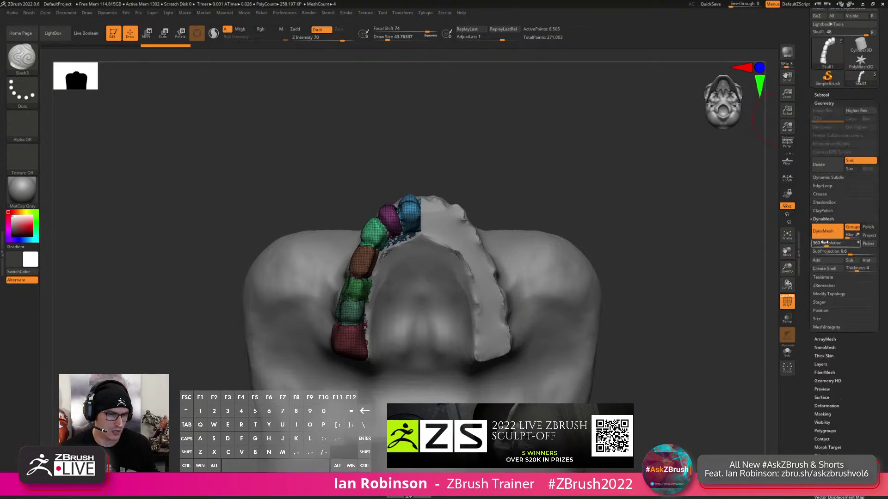
click(835, 292)
click(823, 277)
Examine the remaining half row of teeth against the skull from below and from the front.
mouse_move(601, 208)
mouse_down()
mouse_move(587, 214)
mouse_move(601, 234)
mouse_move(573, 224)
mouse_move(532, 240)
mouse_move(549, 254)
mouse_move(539, 319)
mouse_up()
key(shift)
drag(551, 242, 549, 199)
drag(611, 189, 550, 174)
mouse_move(550, 173)
shift+right_down()
mouse_move(561, 188)
mouse_move(541, 157)
mouse_move(519, 151)
shift+right_up()
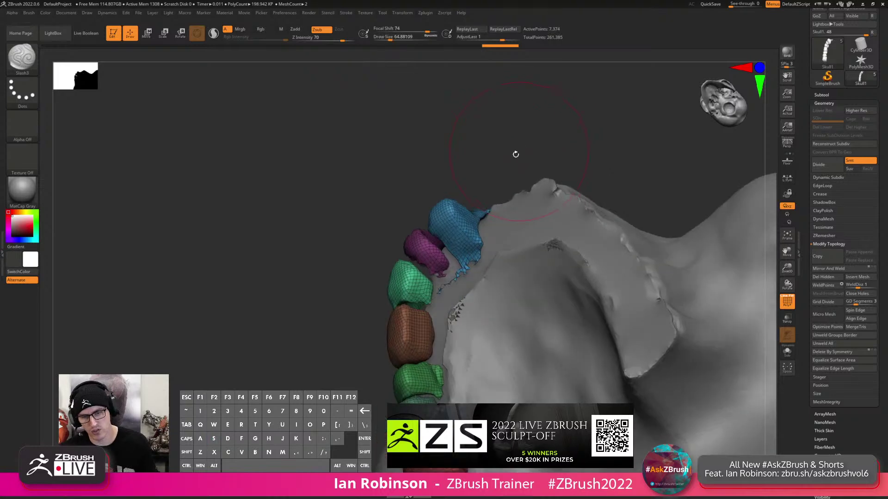
shift+right_drag(453, 217, 604, 277)
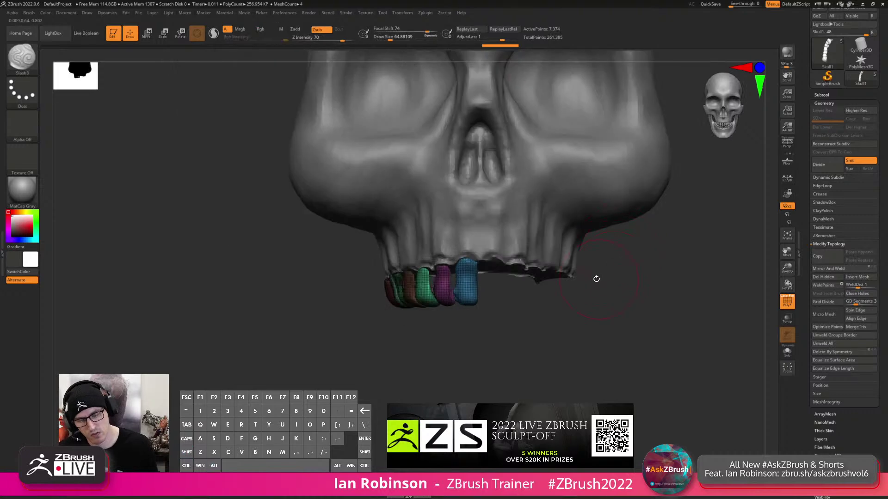
Insert a Cube3D as a new subtool after the half row of teeth and make it active.
click(822, 95)
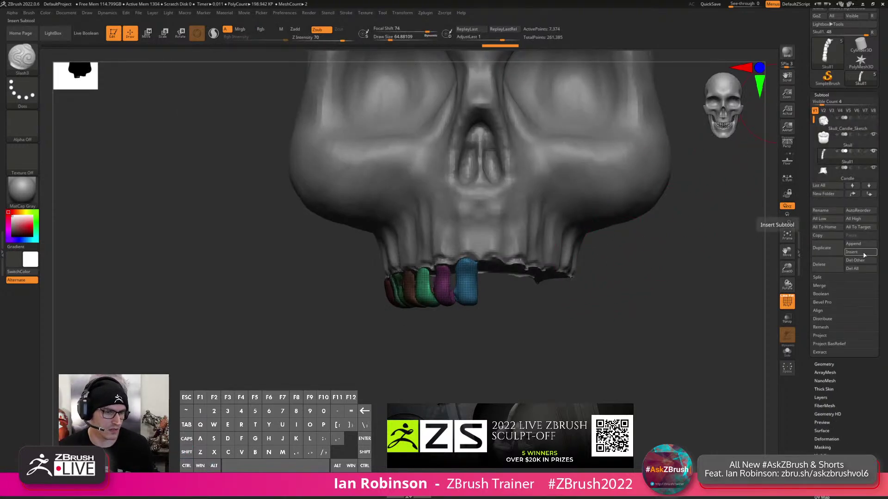
click(864, 254)
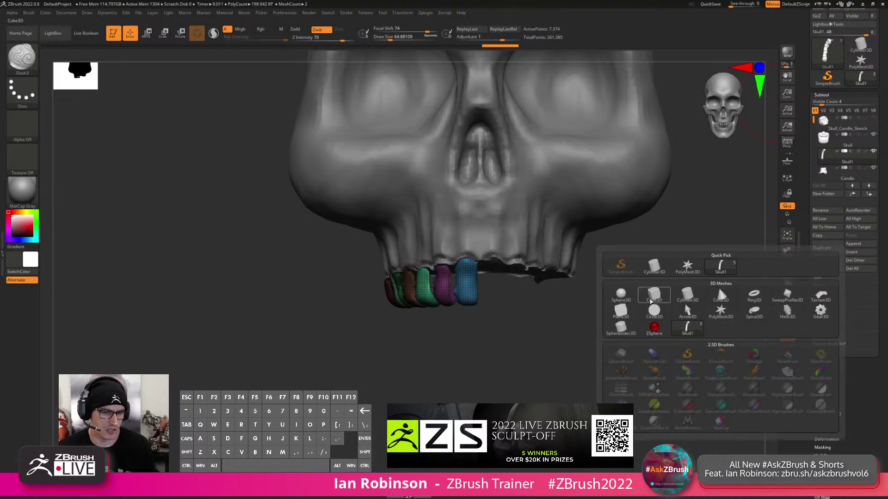
click(654, 295)
key(e)
key(q)
mouse_move(662, 378)
alt+mouse_down()
mouse_move(638, 374)
mouse_move(623, 392)
alt+mouse_up()
drag(838, 374, 832, 145)
key(shift+f)
key(shift+f)
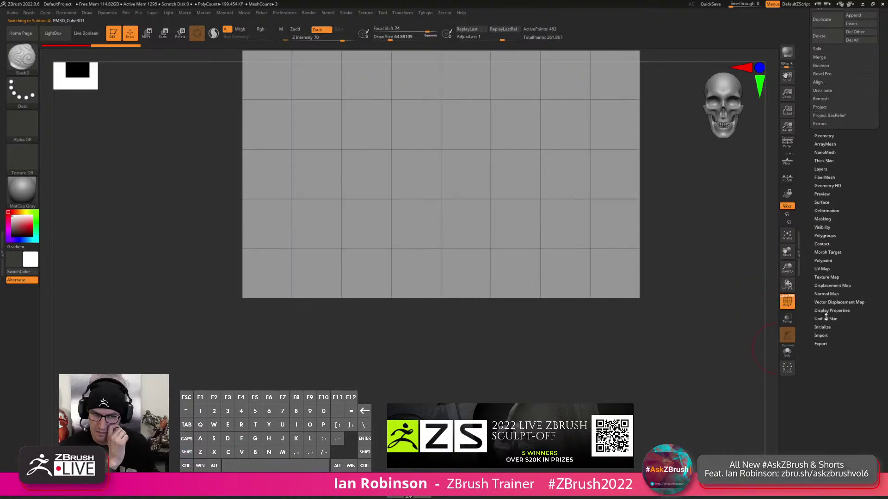
scroll(834, 187, up, 5)
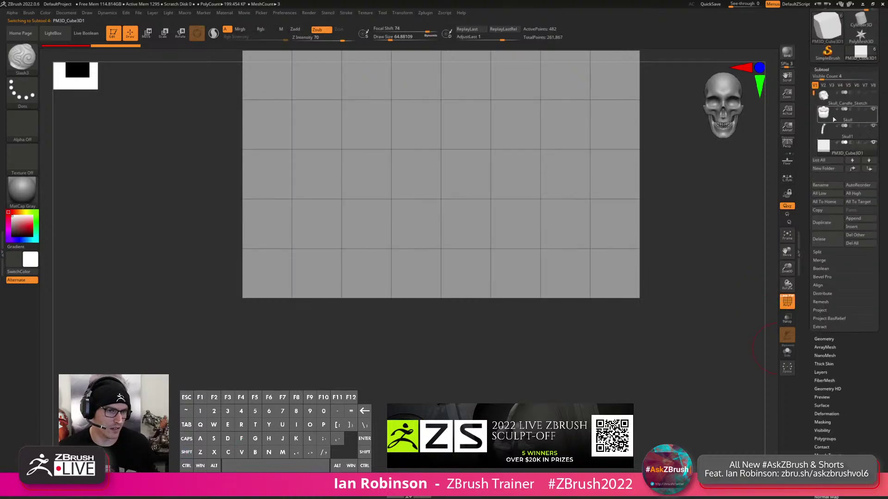
Select the Skull_Candle_Sketch subtool, solo it and frame it in side view with its wireframe shown.
click(827, 100)
drag(703, 170, 702, 236)
click(787, 352)
alt+drag(673, 313, 642, 347)
key(shift+f)
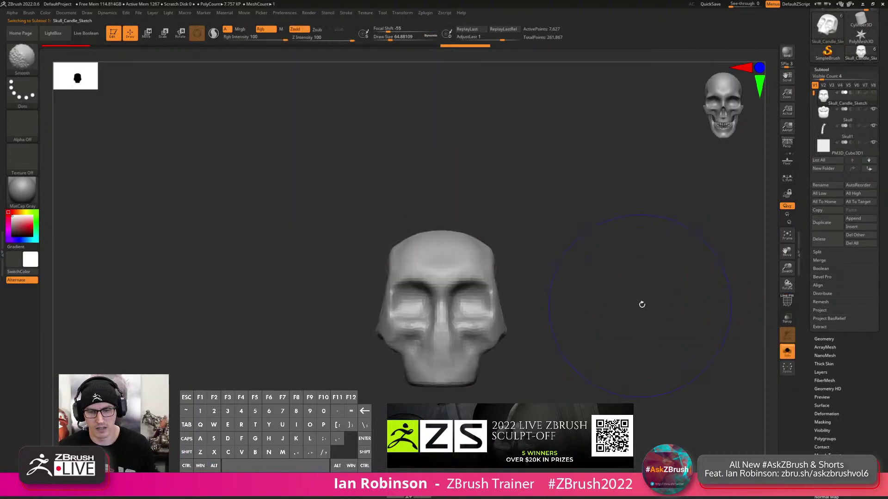
drag(637, 305, 628, 304)
key(f)
key(bracketleft)
key(bracketleft)
key(bracketleft)
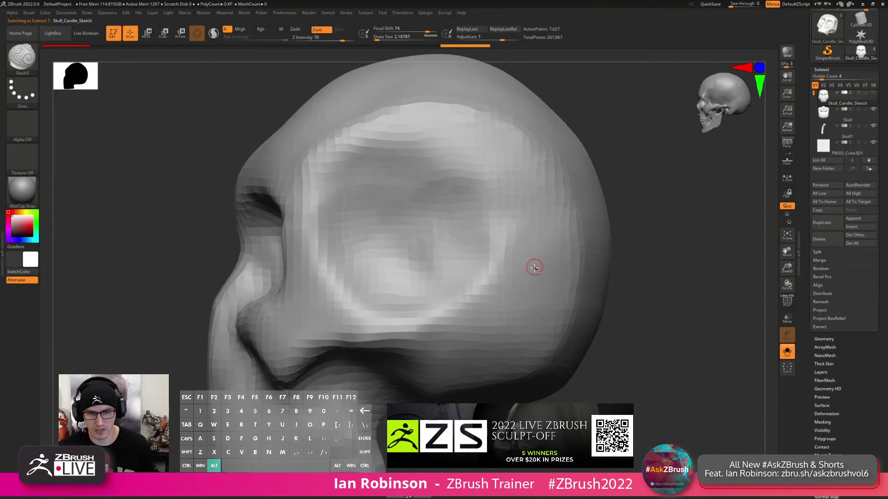
alt+right_drag(533, 264, 526, 238)
key(shift+f)
Try to mask the back half of the sketch skull with MaskLasso and assign it its own polygroup.
key(ctrl+shift)
mouse_move(468, 86)
ctrl+mouse_down()
mouse_move(476, 154)
mouse_move(643, 397)
ctrl+mouse_up()
ctrl+drag(613, 448, 609, 442)
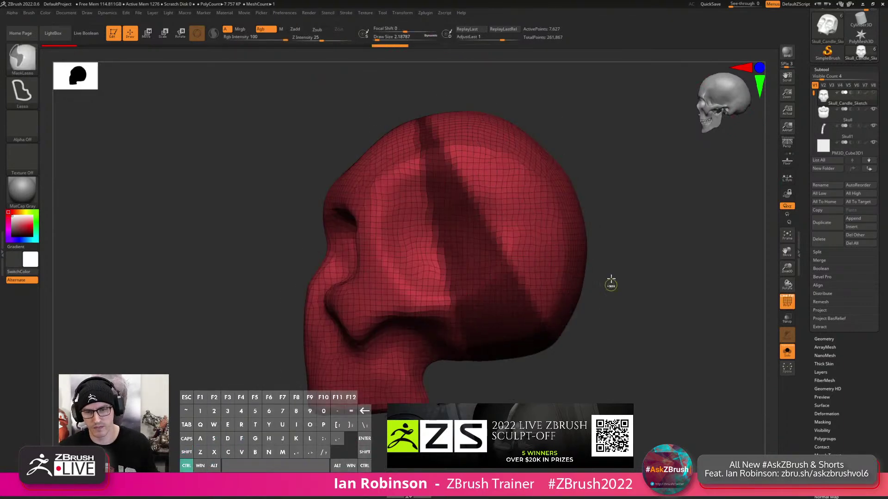
ctrl+drag(608, 110, 615, 122)
mouse_move(461, 93)
ctrl+mouse_down()
mouse_move(577, 399)
mouse_move(475, 468)
ctrl+mouse_up()
alt+drag(663, 217, 680, 162)
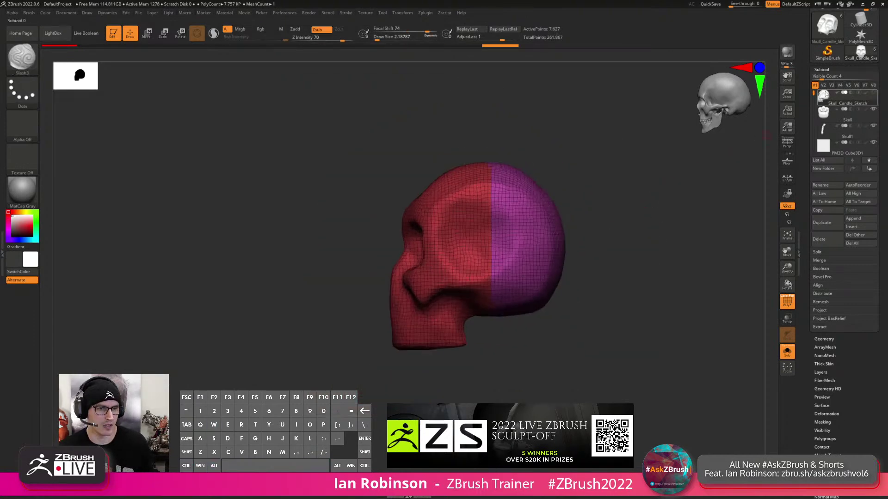
Mask the rear part of the cranium from the exact side view with MaskLasso and regroup it as its own polygroup.
drag(691, 74, 749, 103)
shift+drag(632, 189, 622, 174)
mouse_move(500, 146)
ctrl+mouse_down()
mouse_move(607, 225)
mouse_move(511, 385)
mouse_move(480, 385)
mouse_move(488, 385)
ctrl+mouse_up()
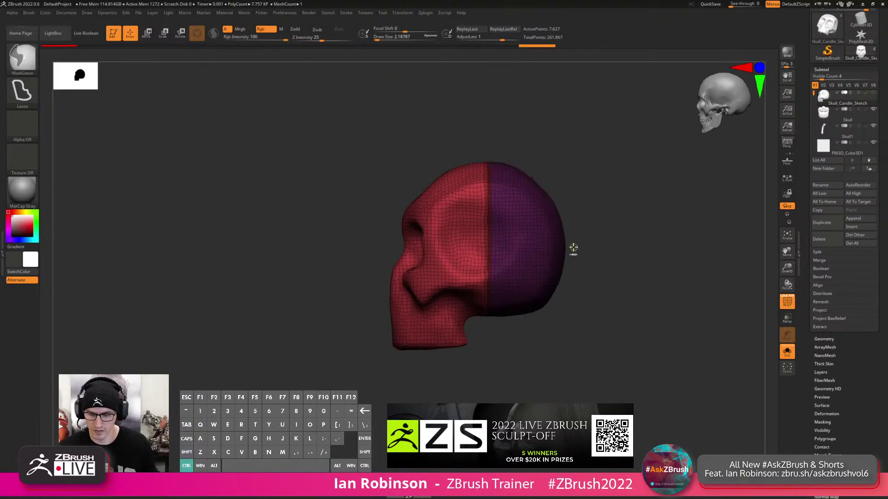
key(ctrl+w)
drag(619, 198, 663, 239)
drag(628, 211, 439, 151)
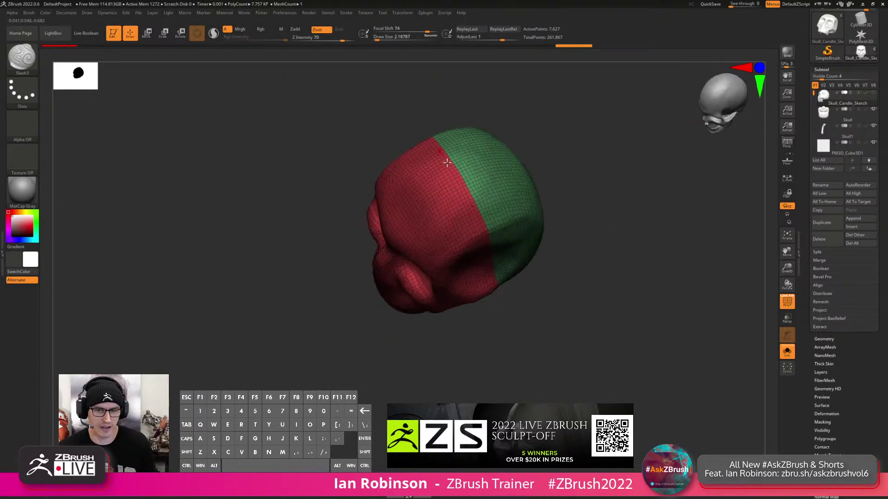
drag(649, 185, 680, 175)
ZRemesh the sketch skull with KeepGroups enabled.
click(823, 70)
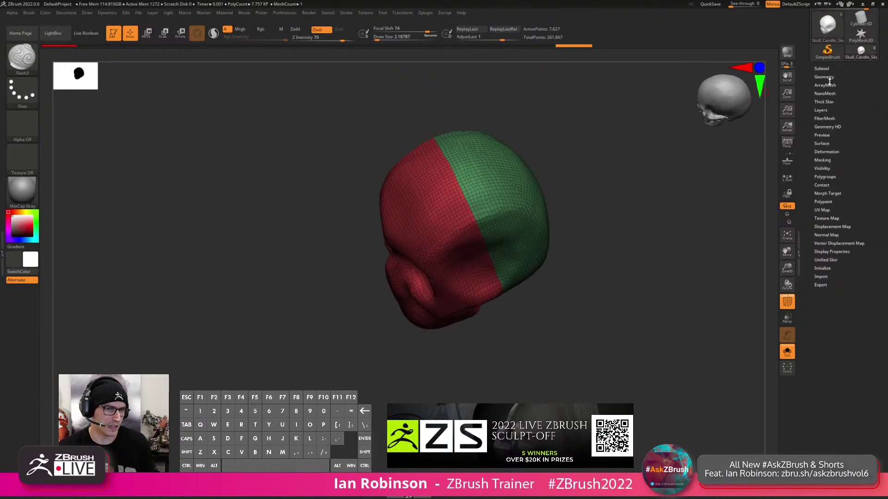
click(824, 78)
click(825, 210)
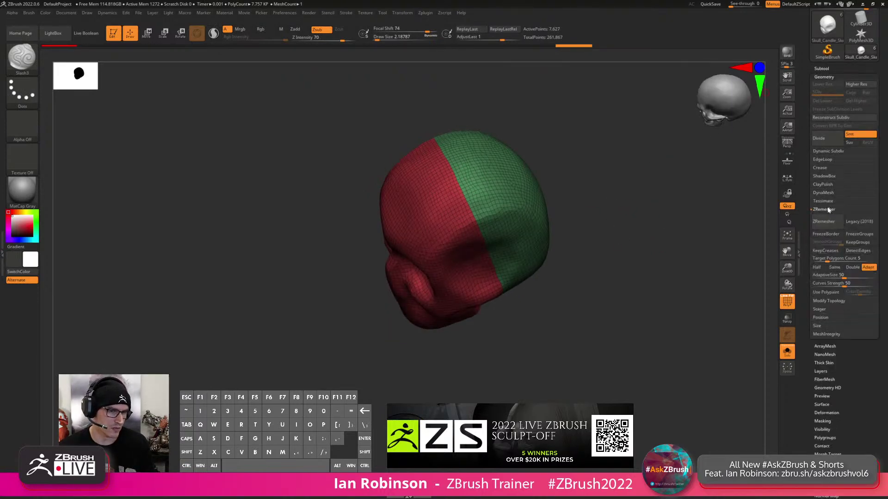
click(858, 243)
click(825, 222)
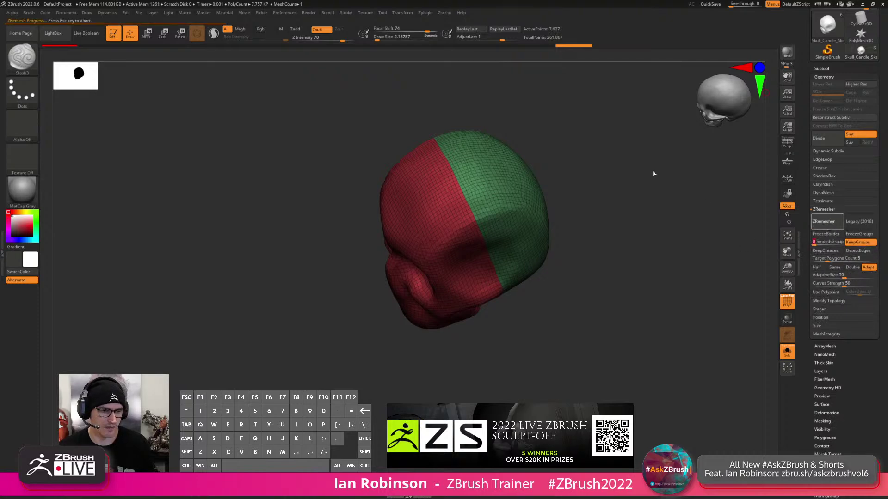
ZRemesh the sketch skull again with the Half polygon count option and inspect its new topology.
click(816, 267)
click(825, 222)
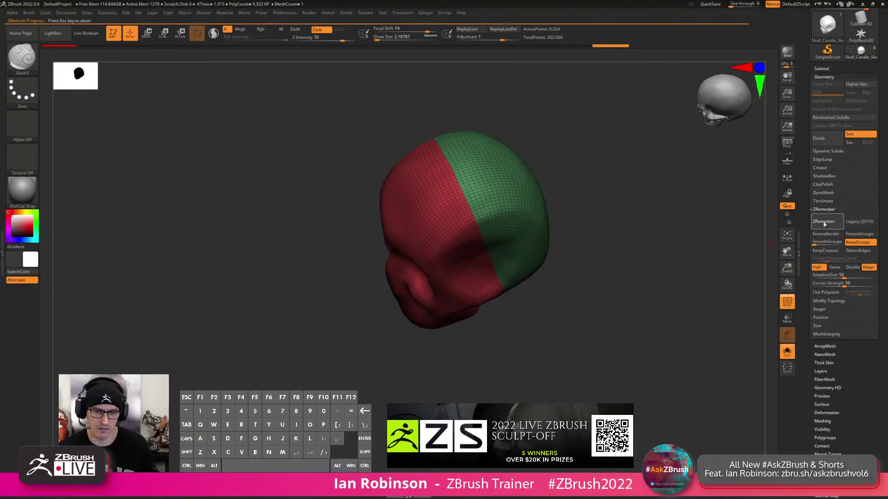
drag(618, 236, 571, 243)
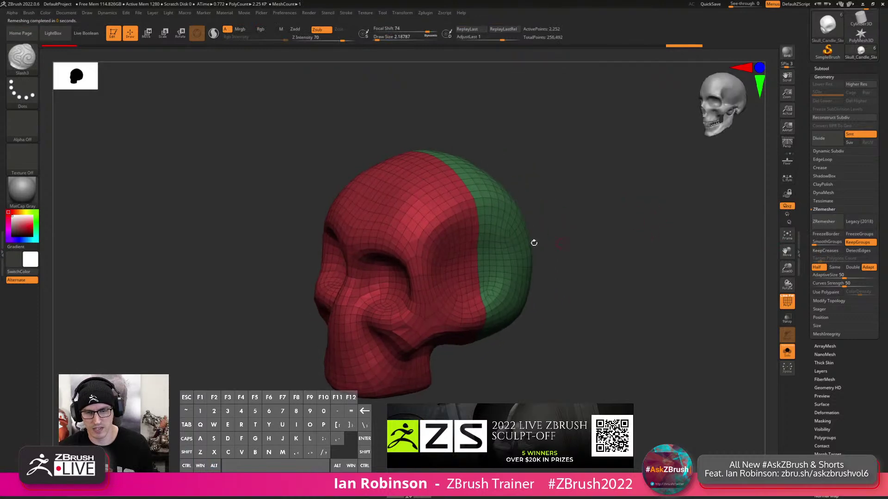
drag(564, 200, 600, 176)
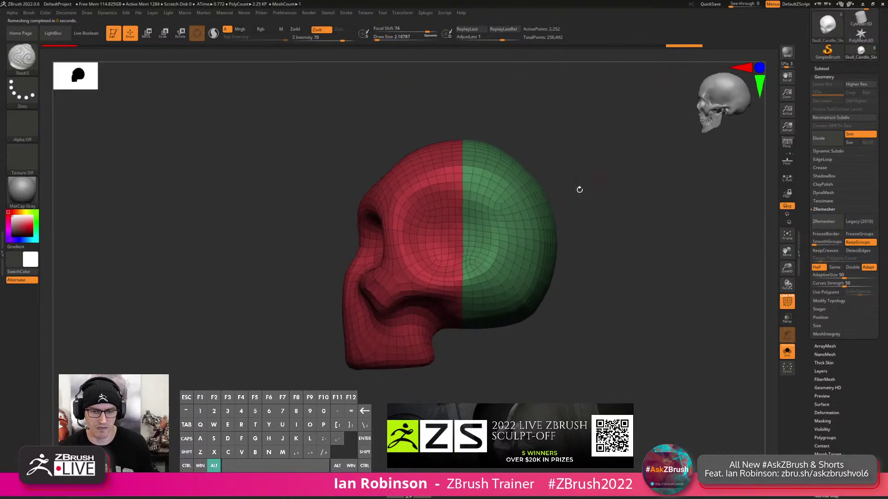
Unwrap the sketch skull's UVs with UV Master using the Symmetry and Polygroups options.
click(426, 13)
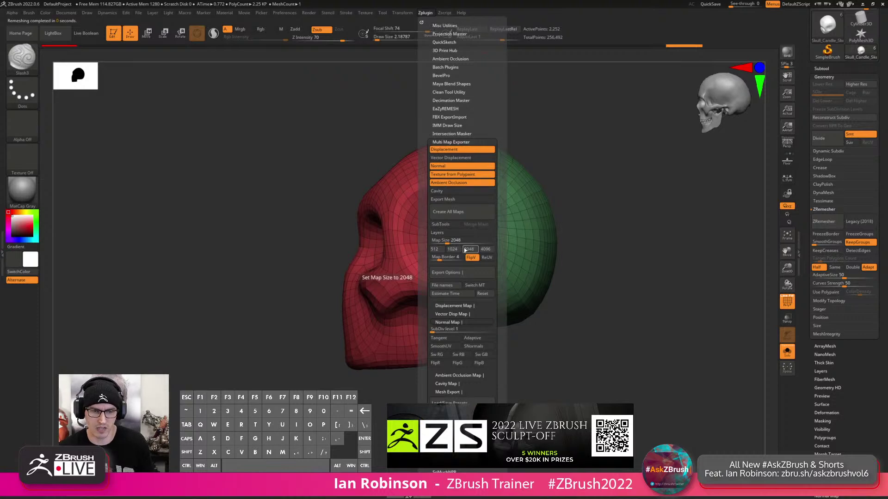
click(453, 143)
click(448, 242)
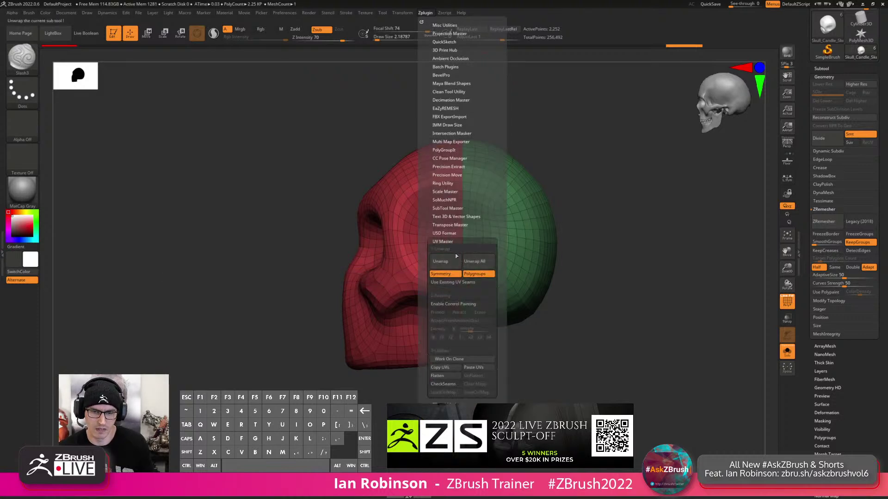
click(441, 261)
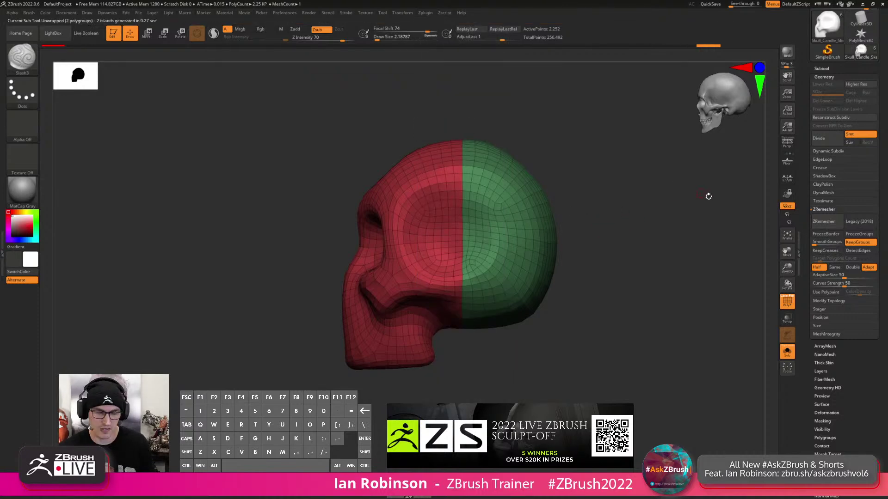
Inspect the low-poly skull's UV islands with Morph UV and restore the mesh to its 3D shape.
click(825, 76)
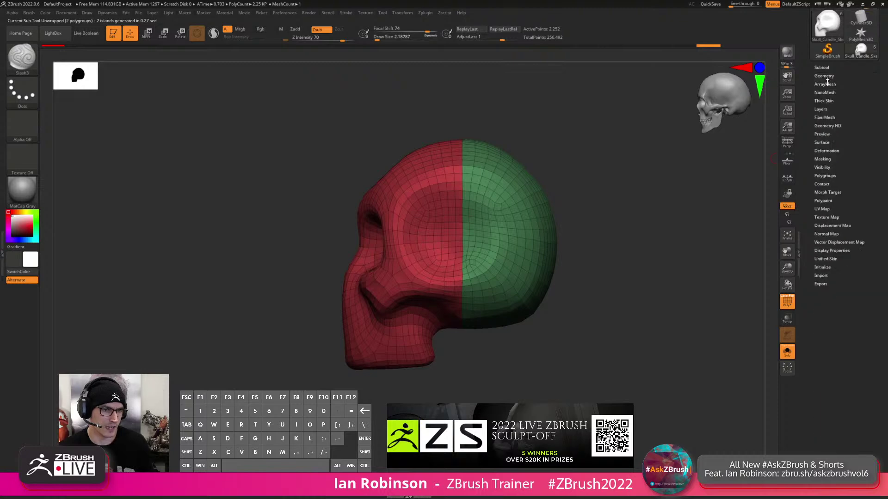
click(827, 209)
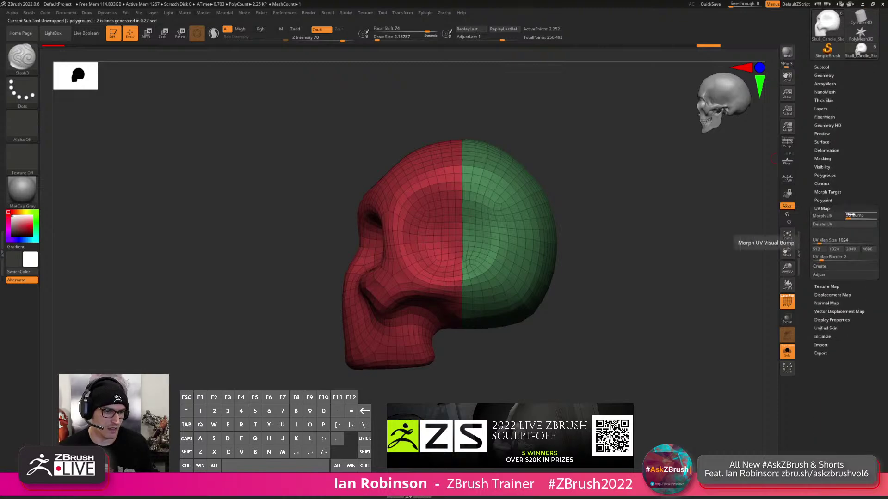
click(828, 216)
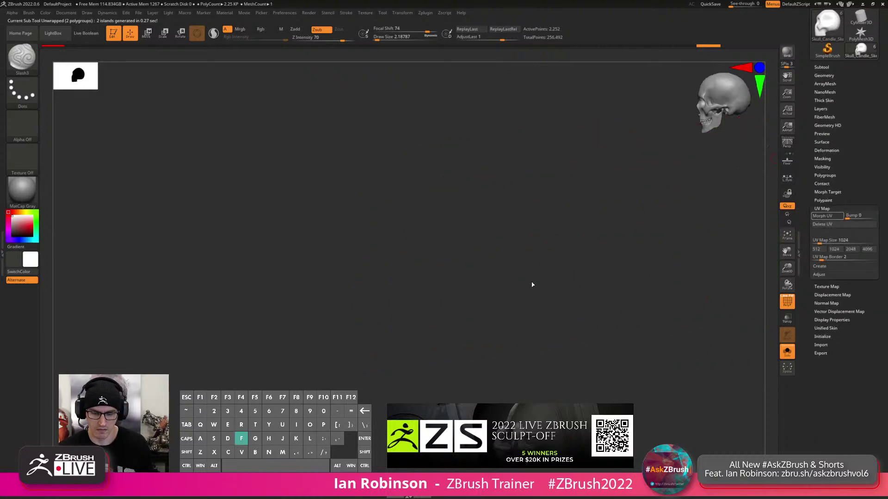
alt+drag(527, 286, 401, 317)
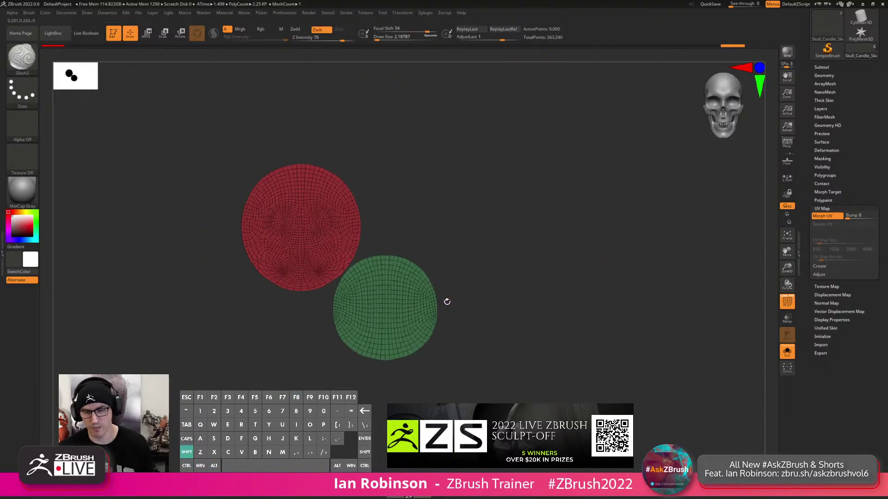
alt+drag(583, 271, 599, 260)
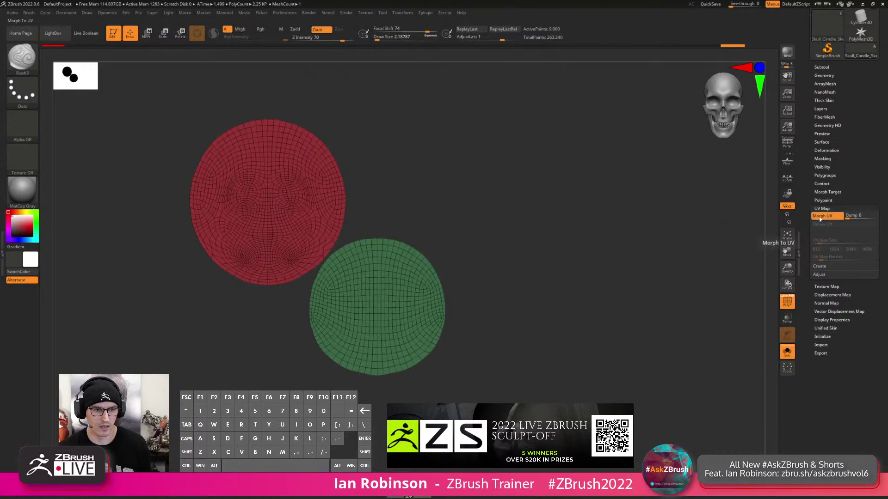
click(820, 217)
drag(557, 236, 759, 186)
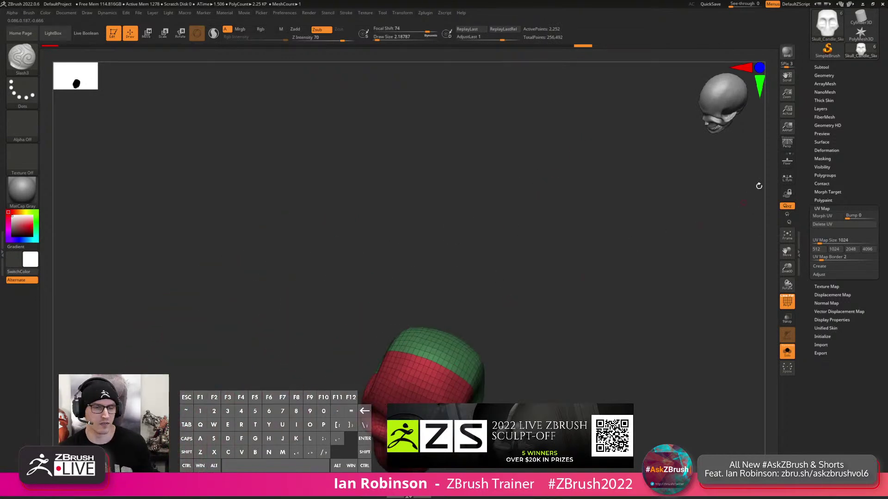
Select the detailed Skull subtool and save the tool over the existing Skull_Candle_Sketch.ztl file.
click(822, 67)
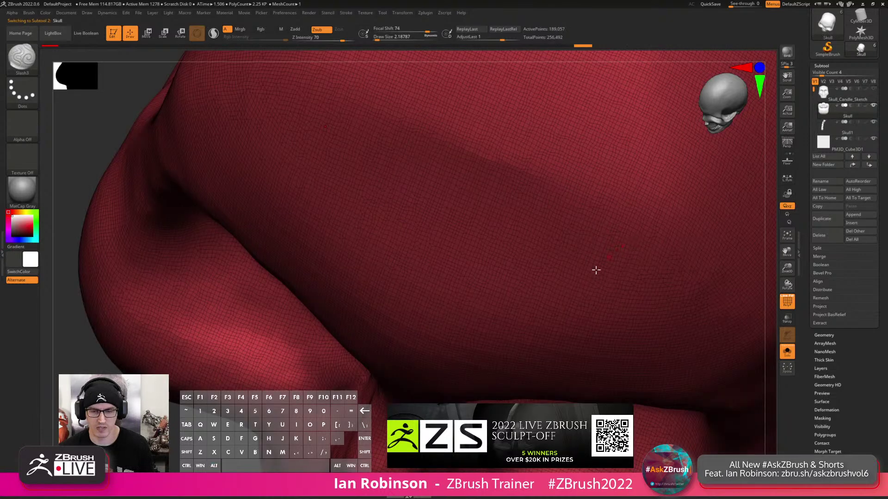
mouse_move(595, 268)
mouse_down()
mouse_move(551, 288)
mouse_move(632, 168)
mouse_up()
scroll(875, 45, up, 3)
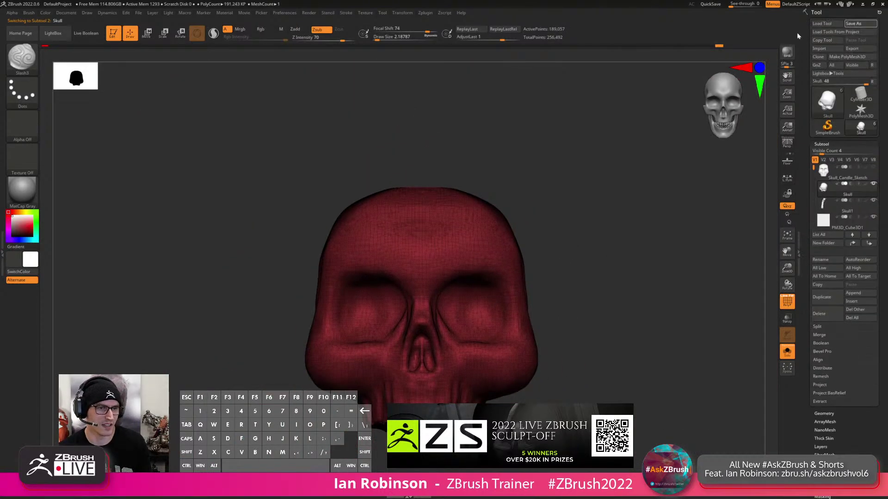
click(853, 24)
click(599, 250)
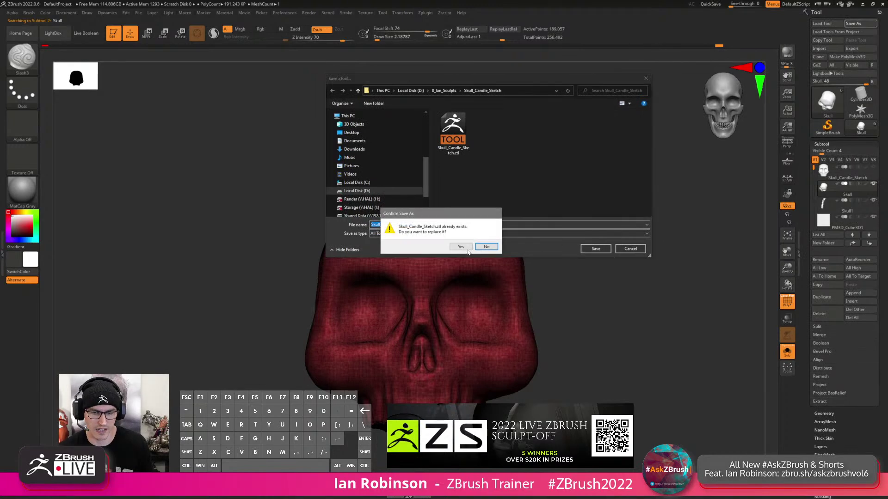
click(465, 245)
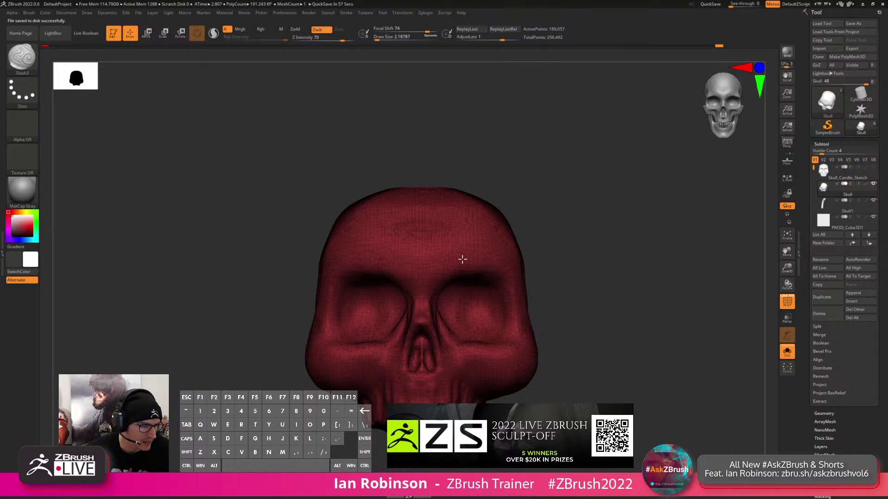
Make the PM3D_Cube3D1 subtool active and turn off Solo mode.
alt+drag(581, 235, 433, 347)
drag(570, 315, 536, 319)
alt+drag(582, 393, 588, 363)
drag(588, 370, 517, 392)
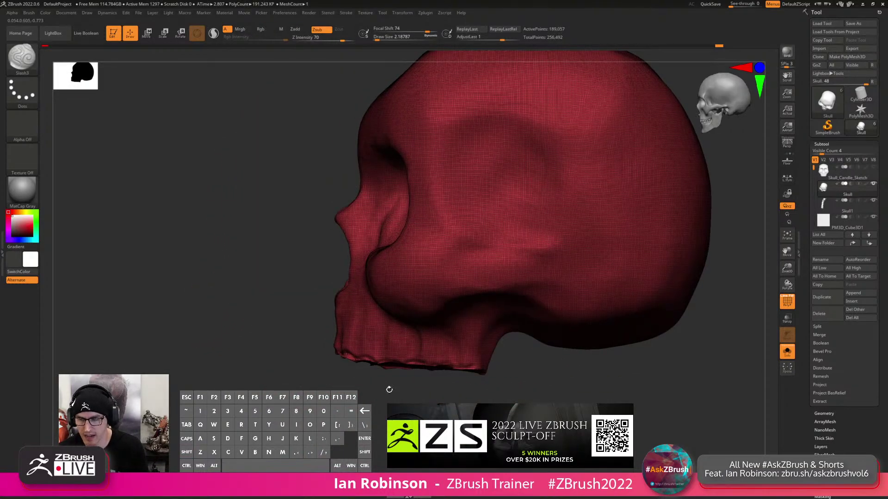
right_drag(380, 370, 441, 380)
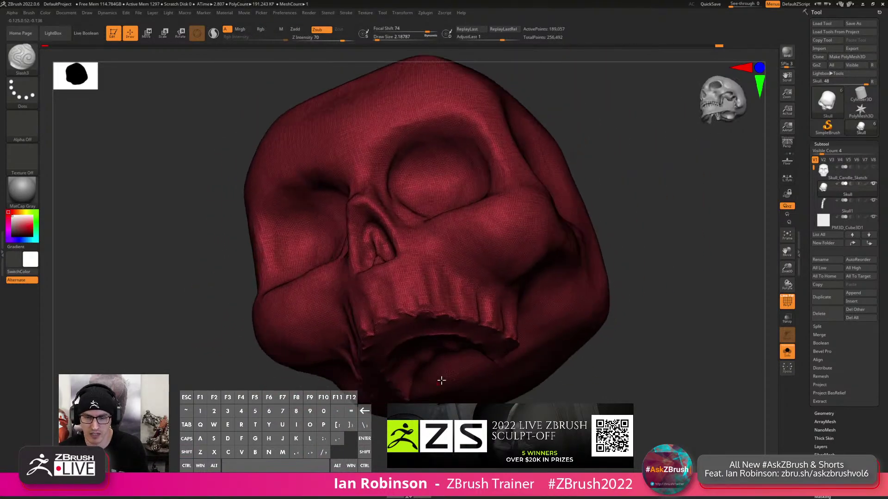
click(825, 208)
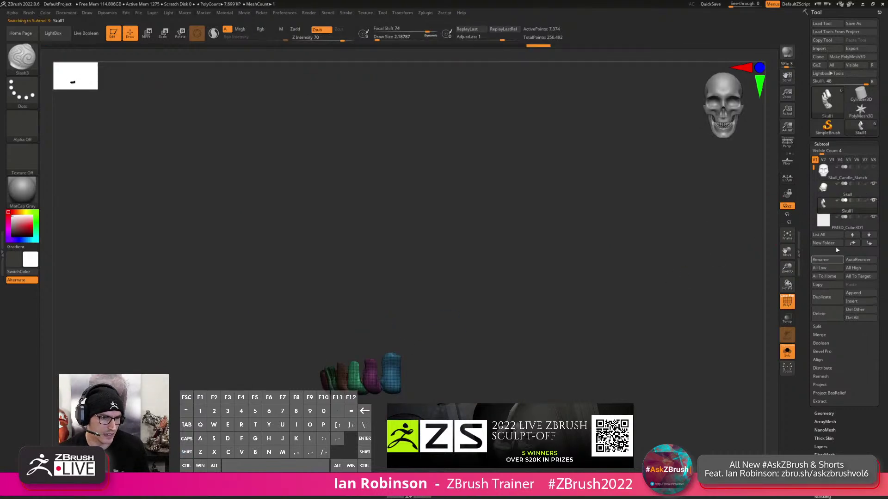
click(840, 221)
click(787, 353)
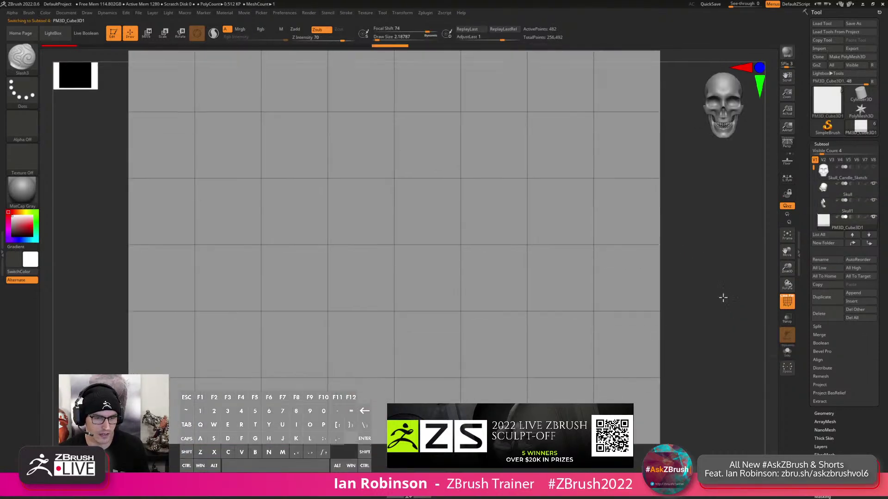
Initialize the active subtool as a QCube with X, Y and Z resolution set to 1.
key(w)
click(827, 143)
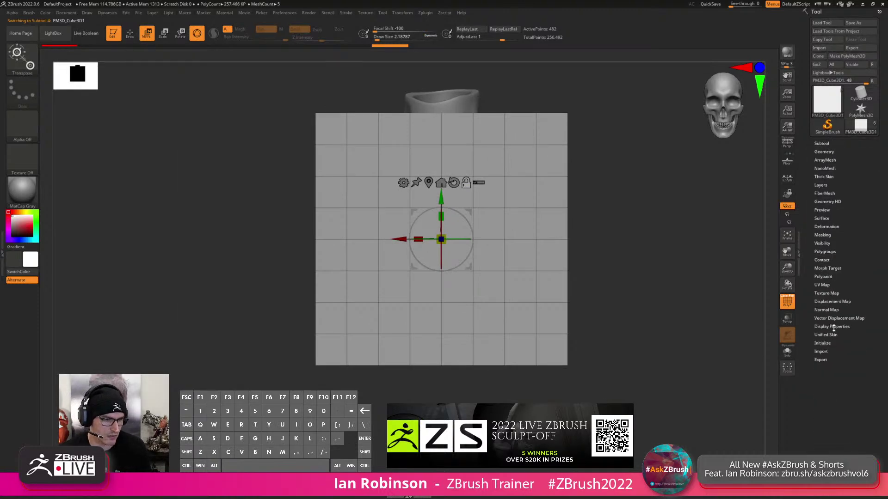
click(827, 343)
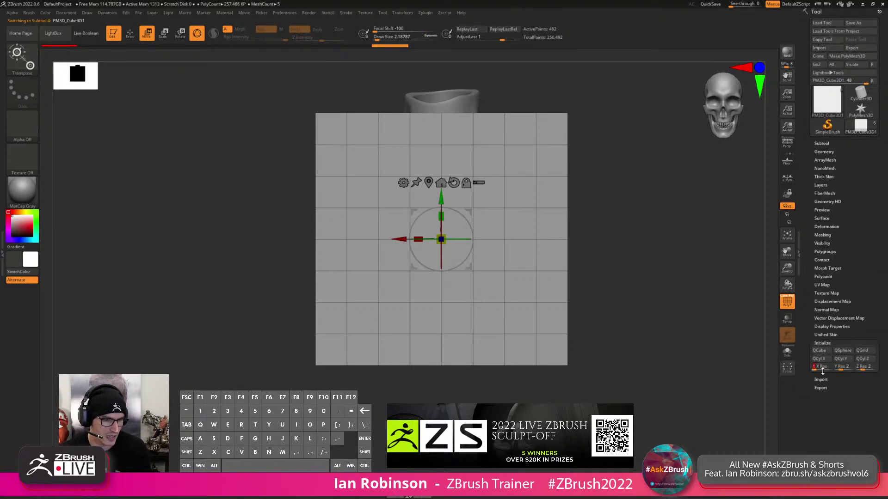
click(830, 353)
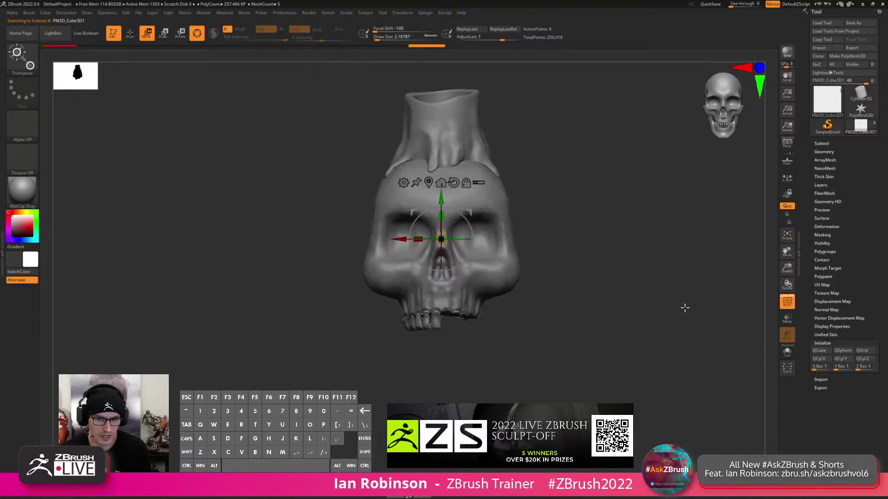
Move the cube down to the empty front tooth gap in the upper jaw and size it like a tooth.
drag(442, 196, 444, 313)
shift+drag(582, 291, 562, 248)
drag(374, 327, 546, 337)
shift+drag(740, 263, 640, 357)
Mask the cube's lower end, center the gizmo on its upper face and scale that face down into a tapered block.
ctrl+alt+drag(403, 255, 547, 301)
key(q)
mouse_move(408, 259)
ctrl+mouse_down()
mouse_move(538, 306)
mouse_move(519, 317)
mouse_move(550, 324)
ctrl+mouse_up()
key(w)
alt+click(390, 200)
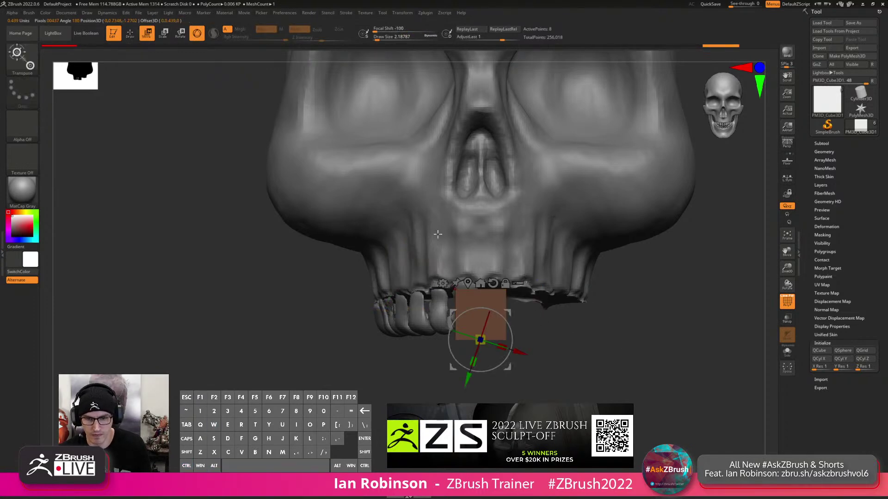
ctrl+click(569, 342)
alt+click(468, 283)
alt+click(493, 233)
ctrl+right_drag(619, 337, 626, 361)
ctrl+drag(590, 309, 581, 303)
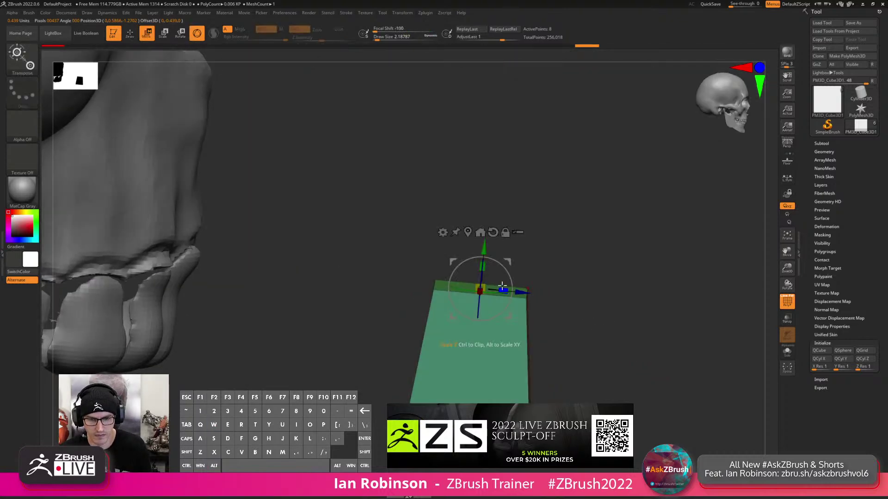
drag(502, 287, 484, 289)
key(q)
shift+right_drag(618, 272, 584, 265)
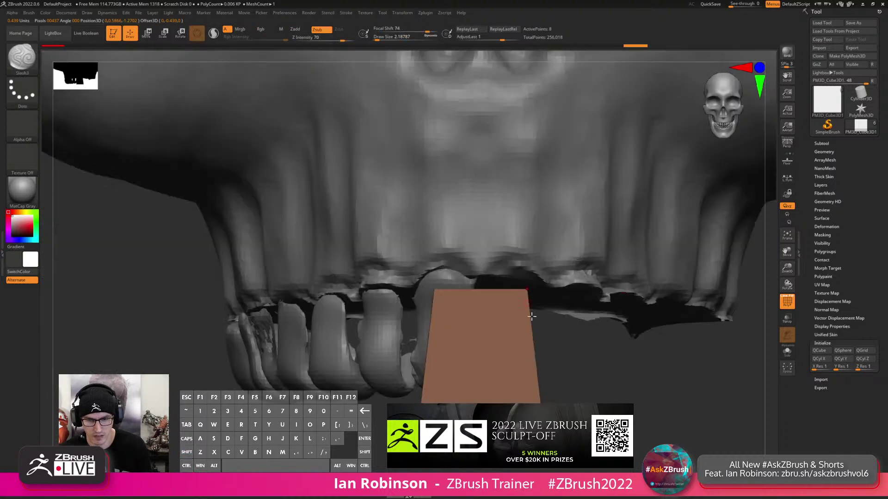
alt+drag(633, 398, 693, 301)
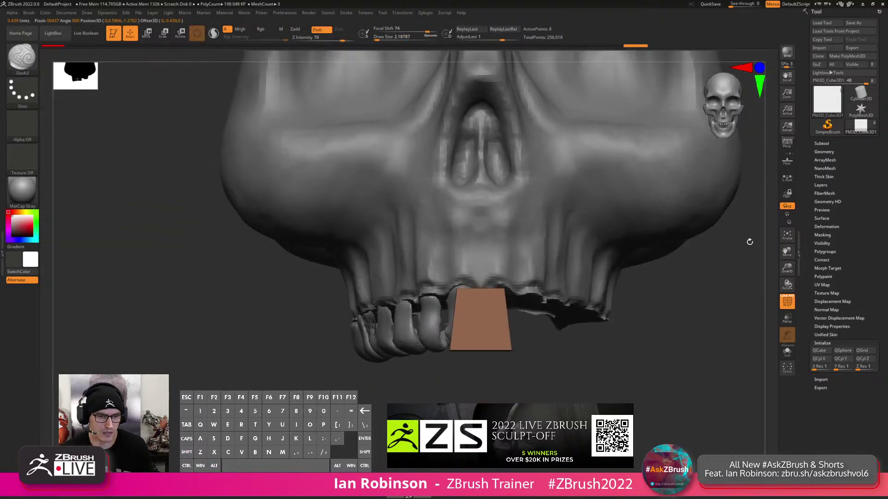
Apply Mirror And Weld to the tapered tooth block.
click(825, 151)
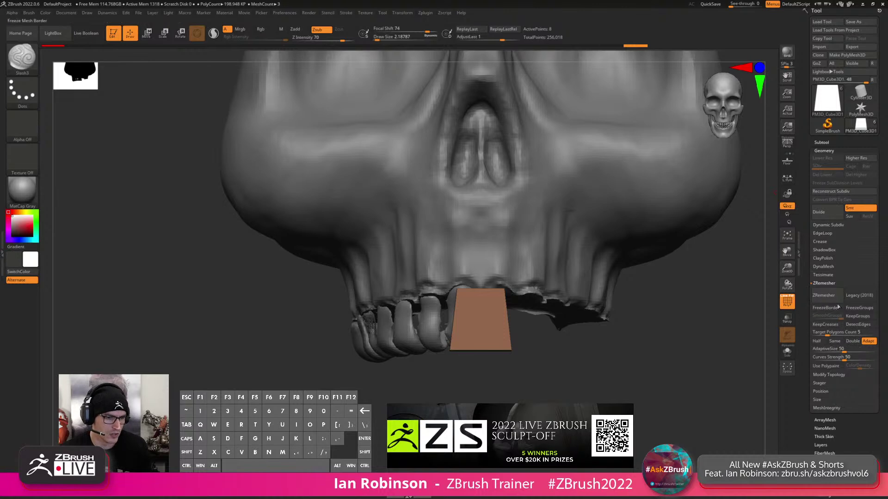
click(824, 283)
click(829, 291)
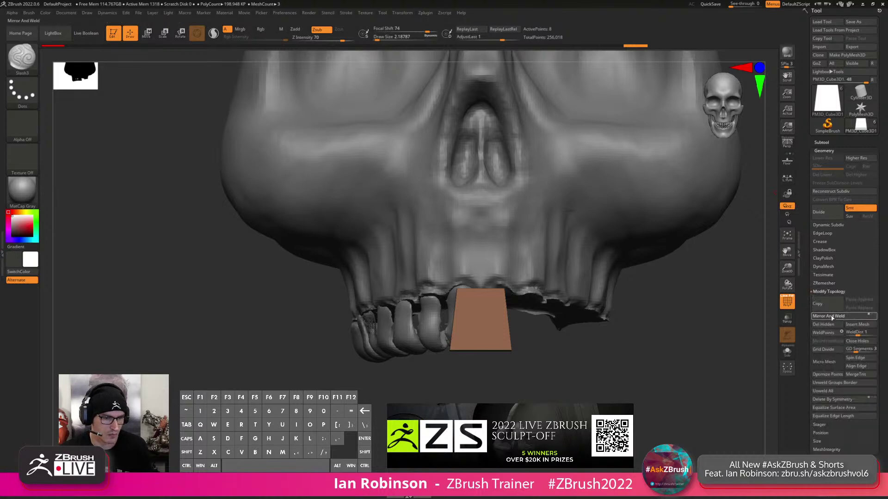
click(829, 316)
Insert ZModeler edge loops close to the block's front borders and on its side faces.
drag(646, 377, 484, 326)
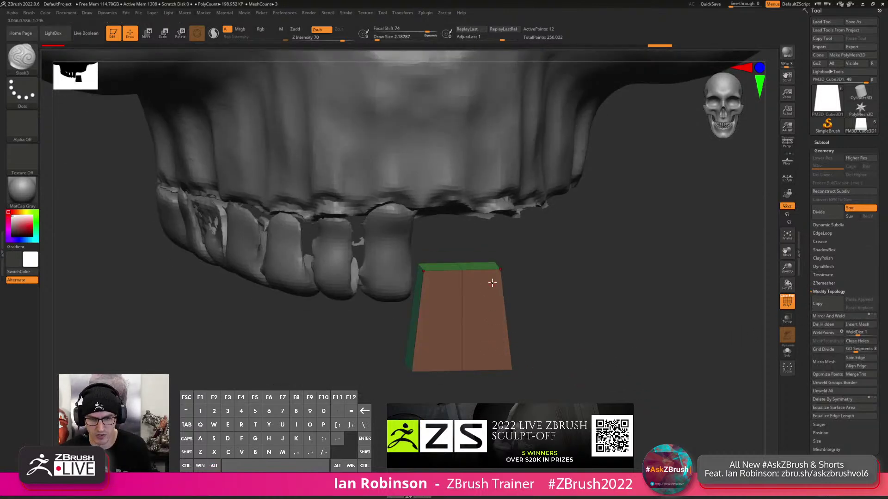
key(b)
key(z)
key(m)
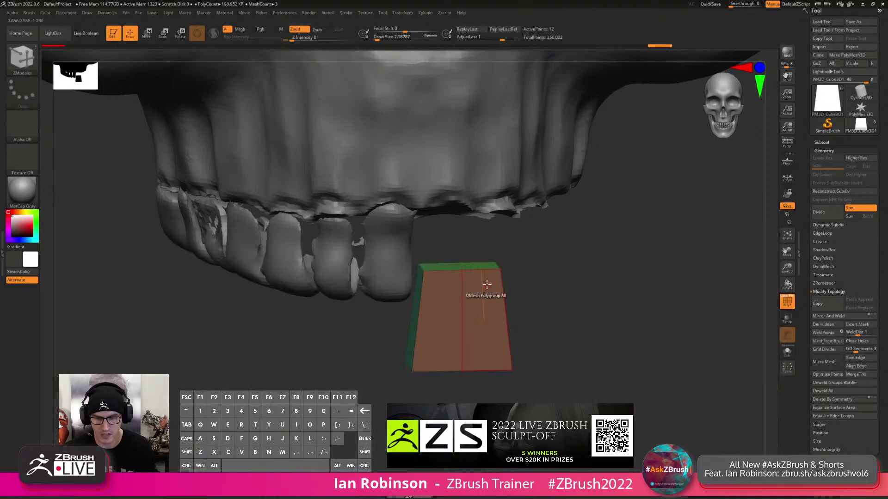
click(490, 269)
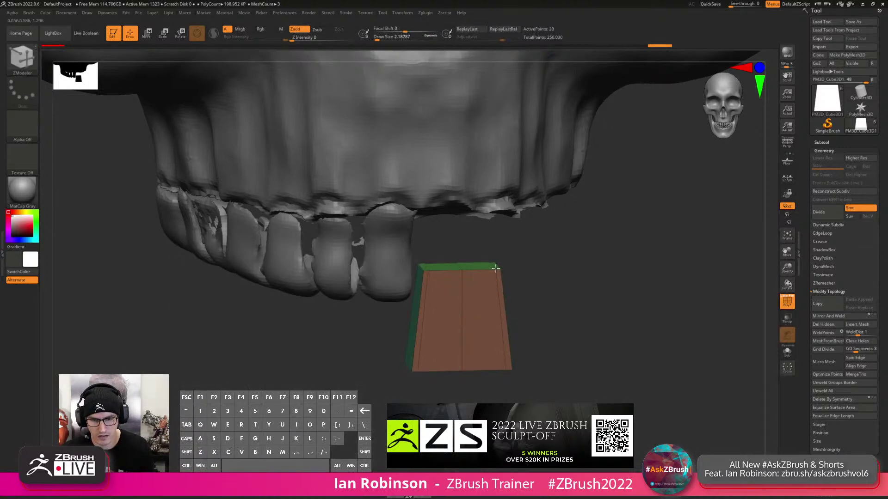
click(462, 276)
drag(466, 356, 465, 362)
drag(515, 294, 550, 292)
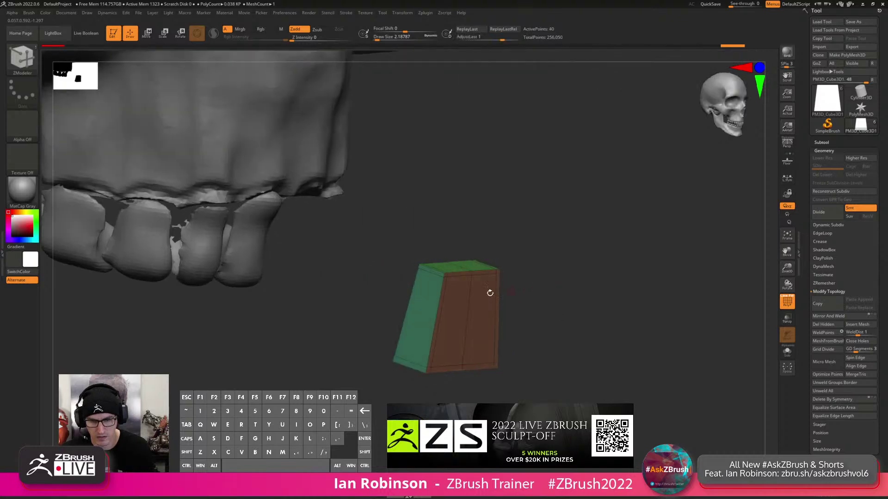
click(440, 278)
click(421, 273)
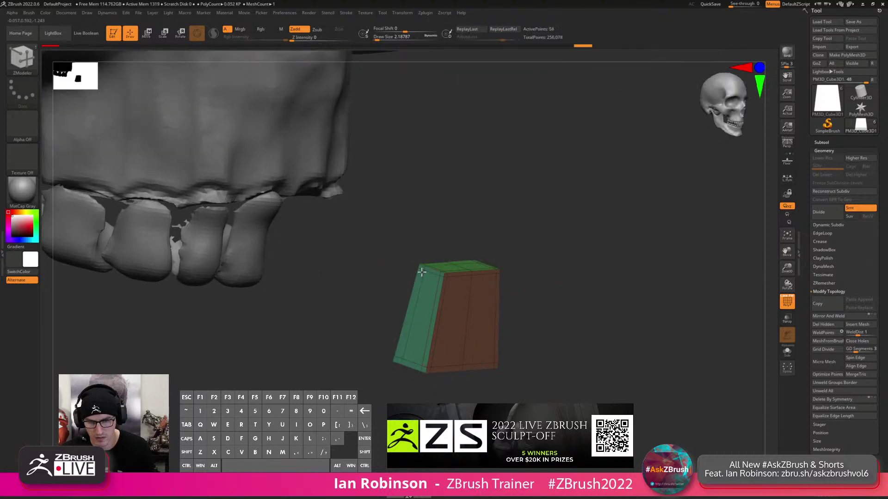
Adjust the smoothed block with the gizmo and pull its lower edge into a rounded tip using the MoveInfiniteDepth brush.
drag(560, 283, 546, 280)
key(w)
drag(446, 264, 461, 260)
key(q)
mouse_move(516, 318)
mouse_down()
mouse_move(532, 310)
mouse_move(516, 322)
mouse_up()
key(s)
key(b)
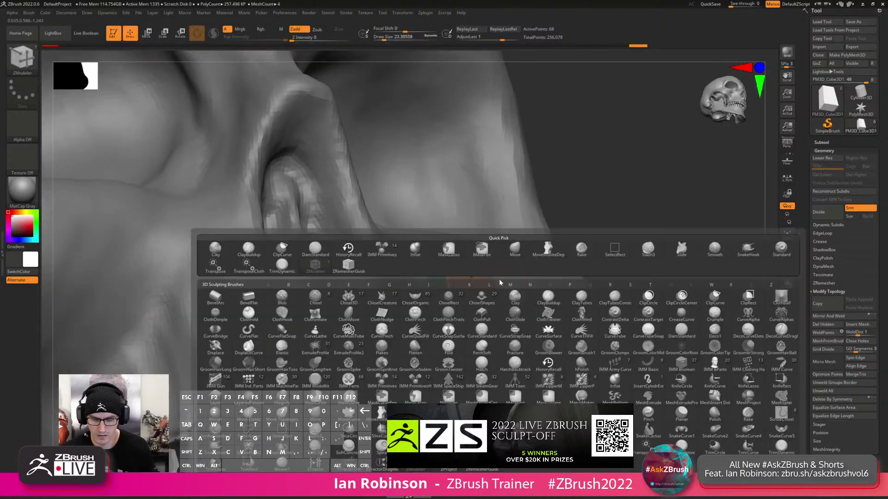
key(m)
key(i)
mouse_move(522, 282)
shift+mouse_down()
mouse_move(439, 373)
mouse_move(447, 376)
shift+mouse_up()
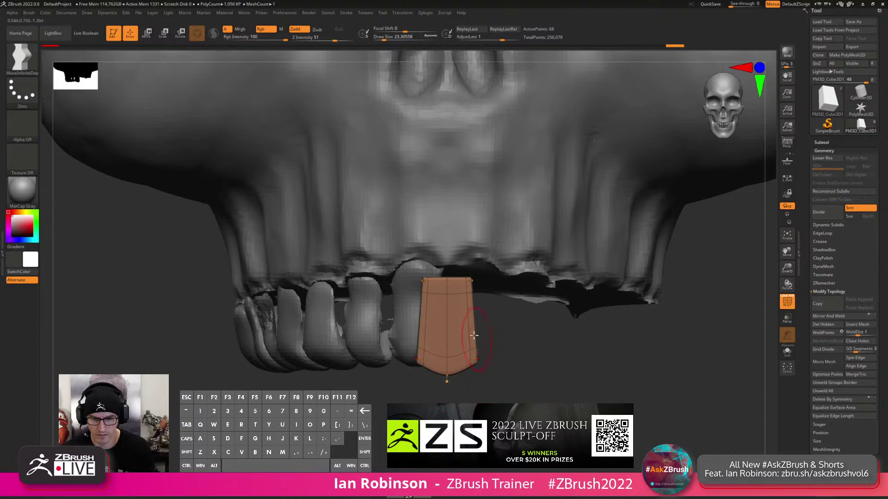
Scale the tooth block's depth to about 0.94 and refine its profile with the move brush at draw size 28.75.
key(w)
drag(555, 347, 562, 328)
mouse_move(476, 253)
mouse_down()
mouse_move(514, 288)
mouse_move(493, 280)
mouse_up()
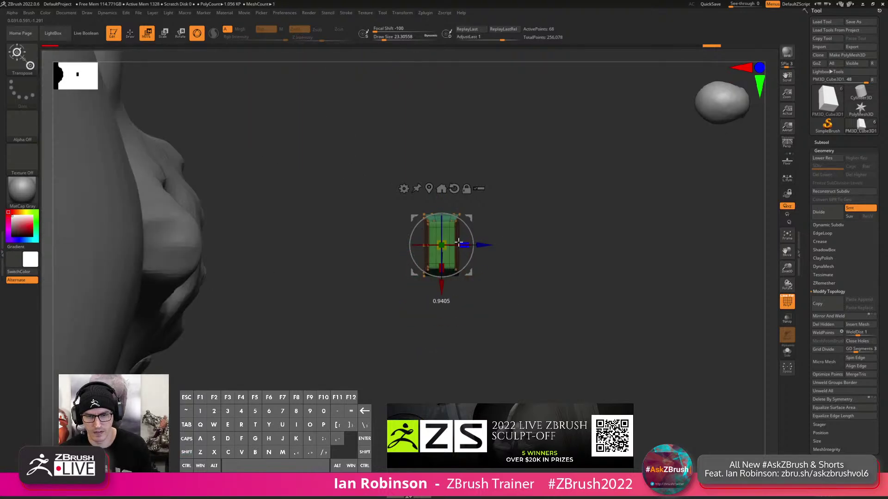
key(q)
key(s)
drag(442, 245, 449, 246)
Move the tooth block back along its depth axis so it sits under the front of the upper jaw.
key(w)
shift+drag(507, 213, 512, 174)
drag(489, 245, 318, 245)
shift+drag(309, 284, 568, 290)
Hide the Skull1 subtool that holds the existing teeth.
click(822, 142)
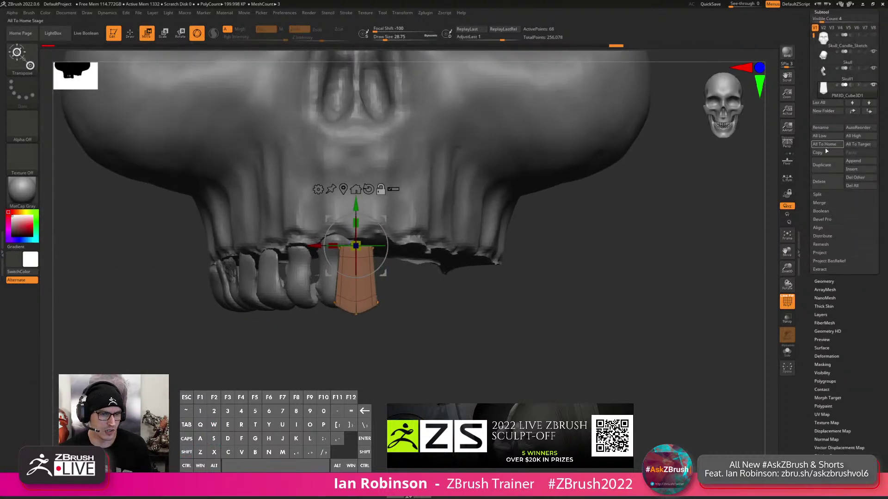
click(827, 79)
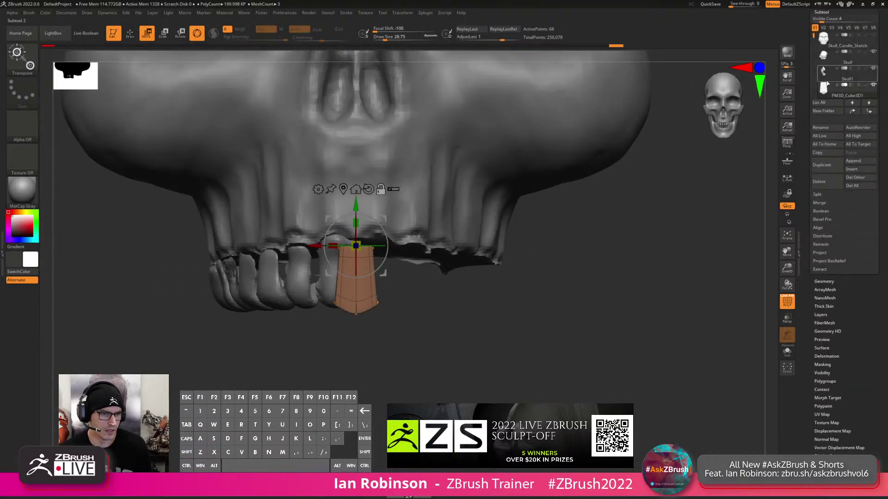
click(874, 68)
Move and rotate the tooth block toward the front socket beside the upper jaw's midline.
alt+drag(646, 234, 483, 367)
drag(381, 272, 453, 309)
drag(375, 217, 284, 239)
drag(437, 242, 348, 259)
alt+drag(348, 259, 351, 282)
drag(252, 227, 237, 222)
alt+drag(324, 296, 359, 181)
alt+drag(358, 180, 460, 166)
drag(393, 282, 325, 204)
right_click(297, 246)
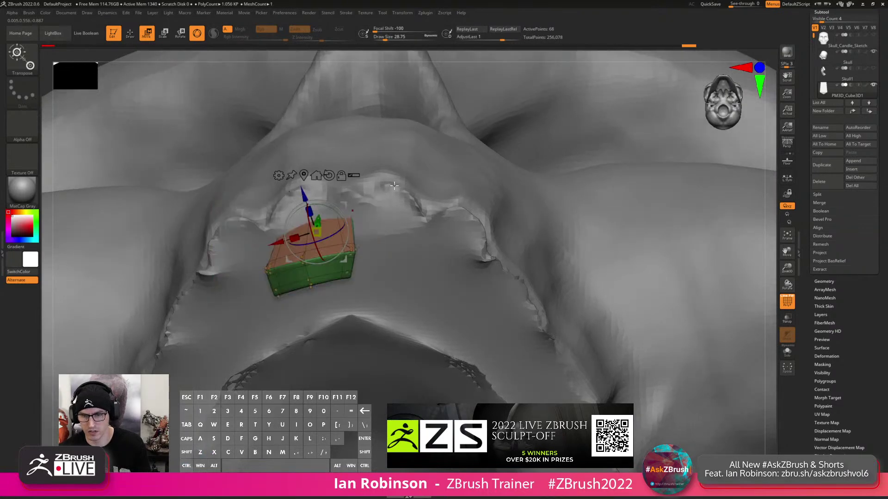
Undo the last change to the tooth block and recenter the gizmo on it.
drag(394, 186, 407, 159)
key(ctrl+z)
alt+click(304, 175)
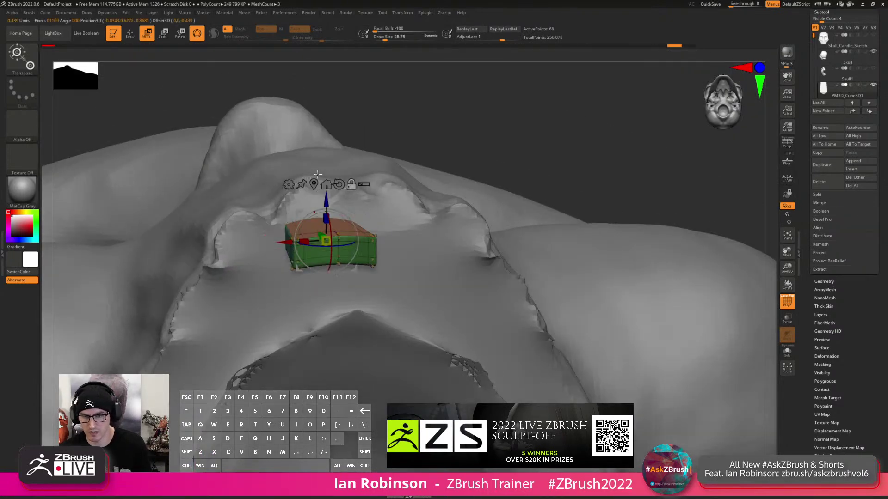
Rotate the tooth block to follow the jaw's curve and scale it down slightly to fit the front socket.
drag(309, 174, 336, 202)
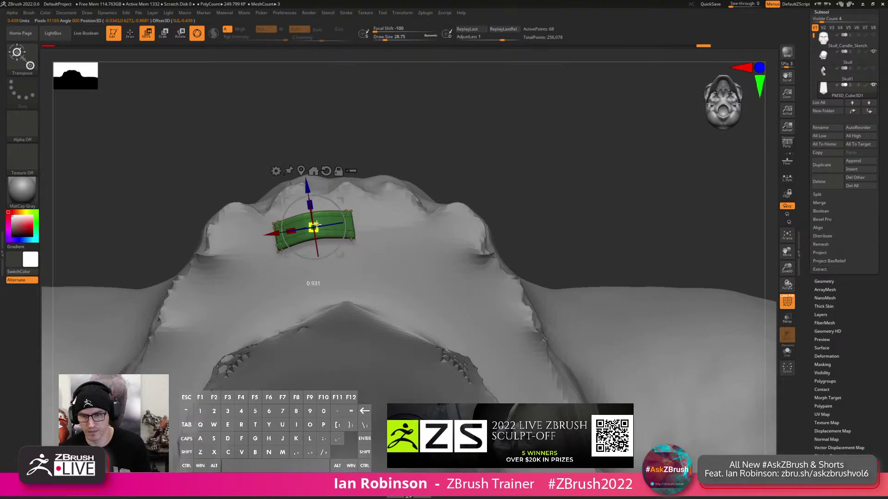
drag(343, 254, 347, 217)
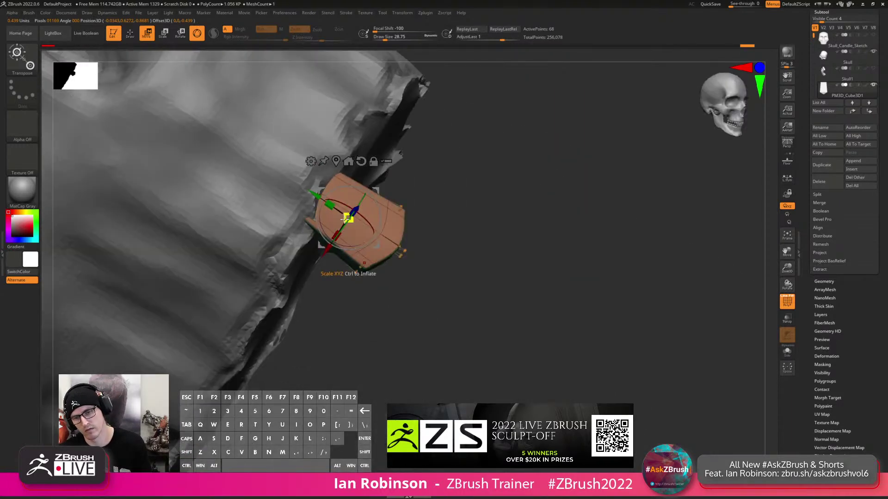
ctrl+right_drag(354, 222, 334, 269)
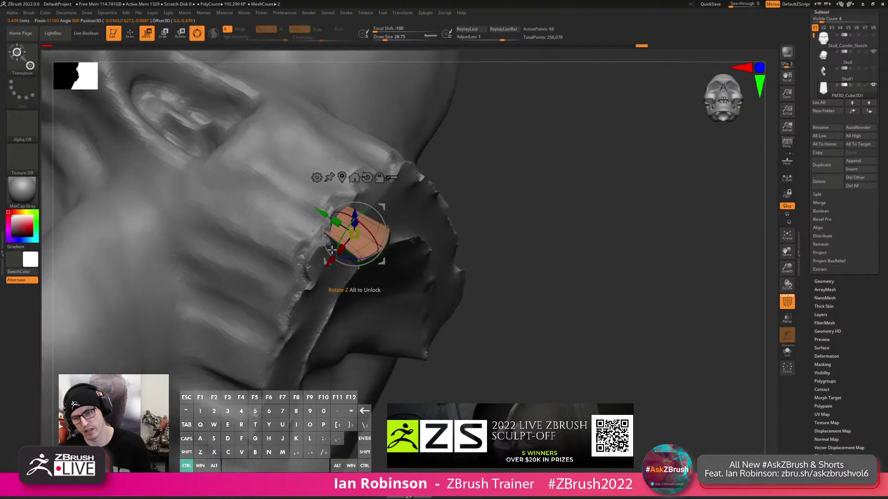
Duplicate the front tooth into the second socket and move it into place beside the first tooth.
ctrl+drag(333, 271, 315, 294)
drag(319, 257, 317, 270)
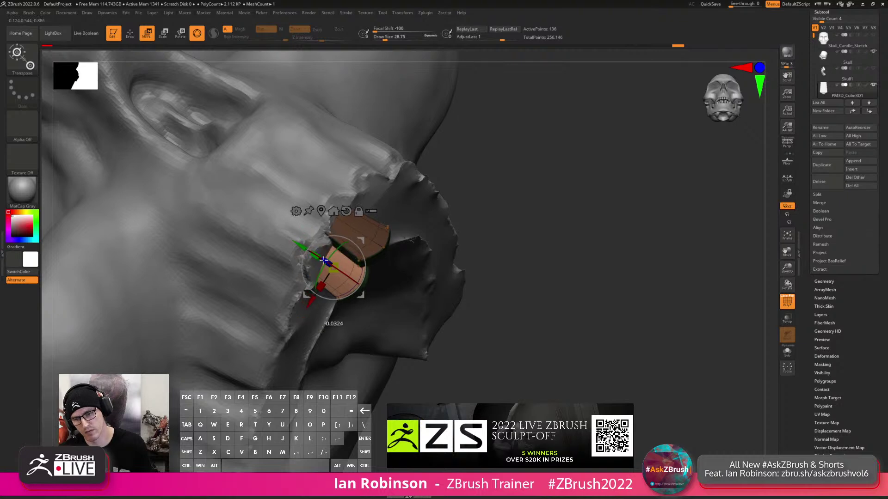
right_drag(339, 253, 392, 279)
drag(294, 289, 276, 320)
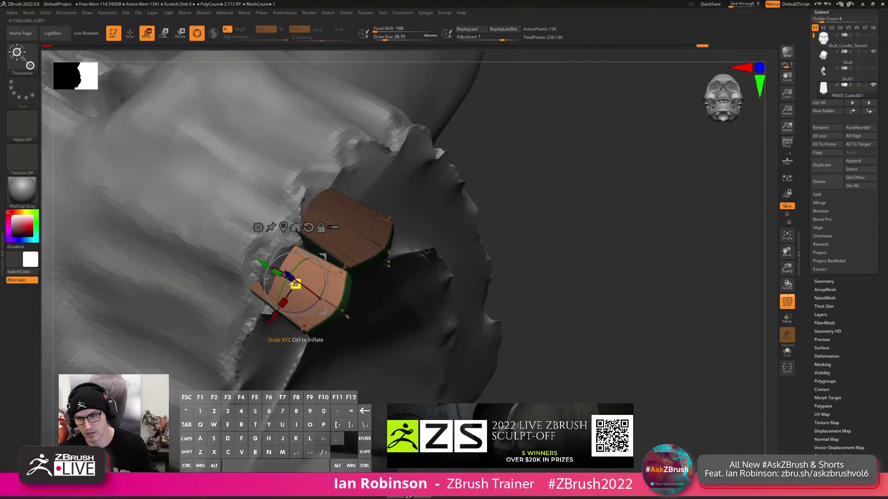
key(q)
mouse_move(303, 280)
ctrl+right_down()
mouse_move(327, 242)
mouse_move(409, 184)
ctrl+right_up()
key(w)
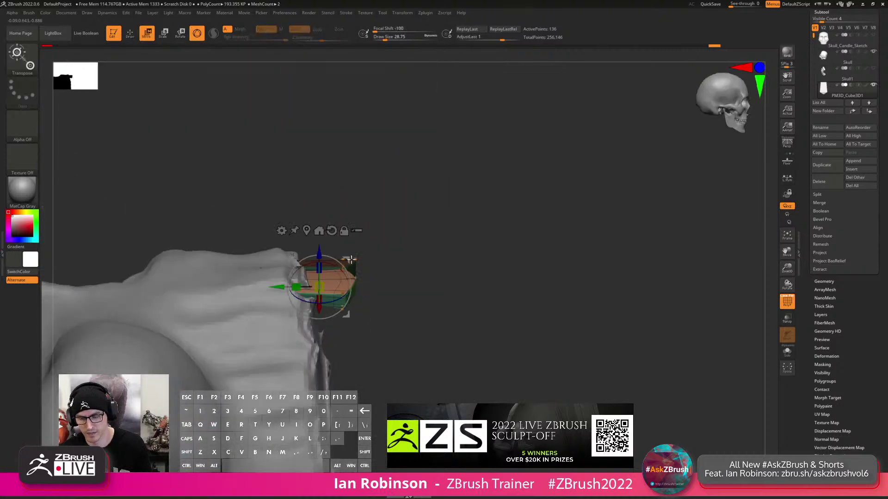
Duplicate the tooth into the third socket, then scale, rotate and shift it to follow the curve of the jaw.
right_drag(393, 296, 406, 163)
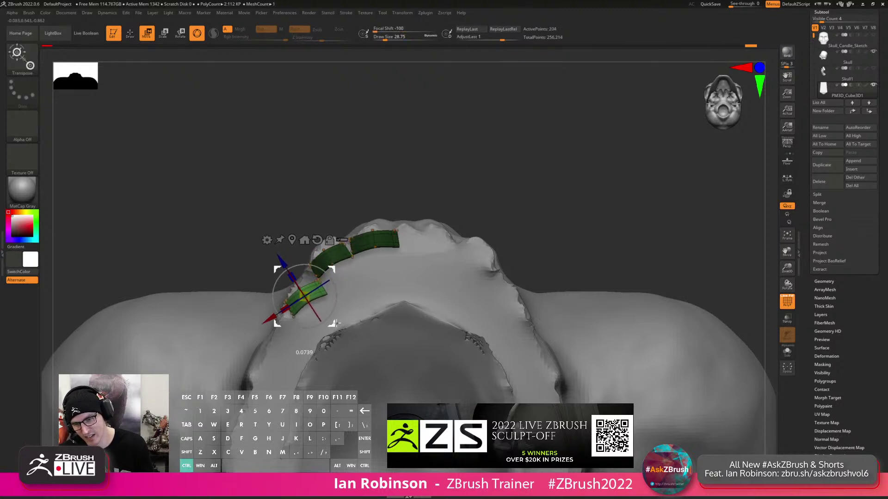
drag(329, 310, 341, 326)
mouse_move(329, 315)
shift+mouse_down()
mouse_move(334, 301)
mouse_move(326, 328)
shift+mouse_up()
key(q)
right_drag(325, 314, 358, 311)
key(w)
right_drag(272, 303, 308, 300)
drag(267, 288, 273, 290)
key(q)
shift+right_drag(432, 227, 393, 231)
key(w)
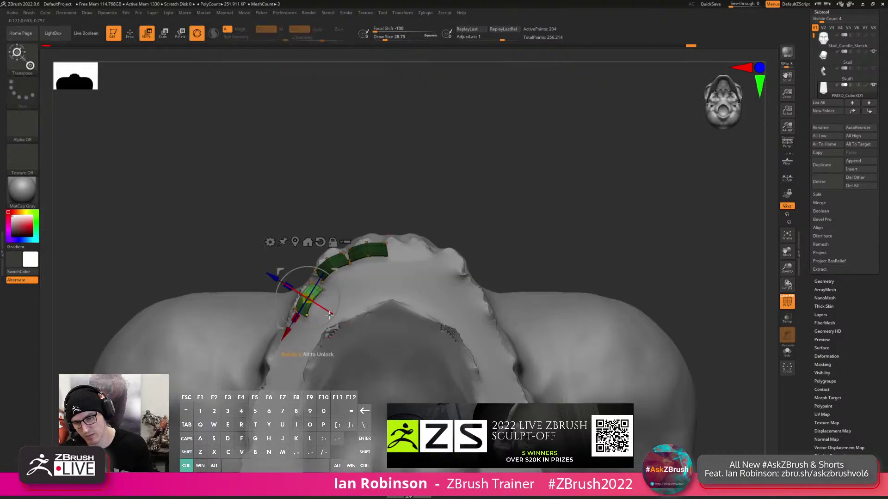
Duplicate the tooth into the fourth socket, reshape it with the Move brush and align it with the row.
ctrl+drag(338, 321, 318, 370)
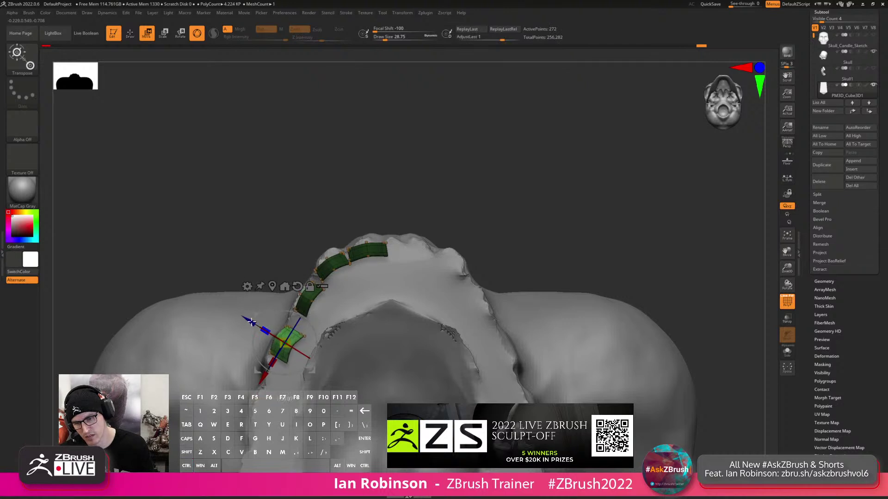
key(q)
key(s)
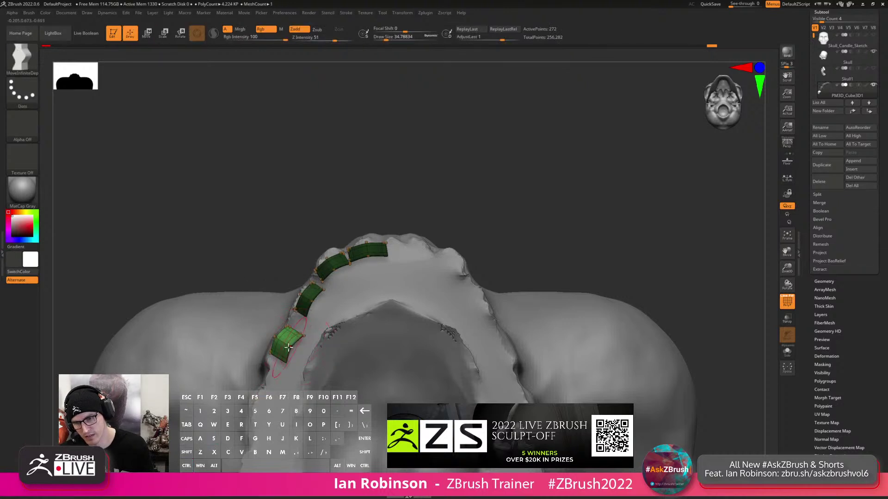
drag(294, 348, 288, 340)
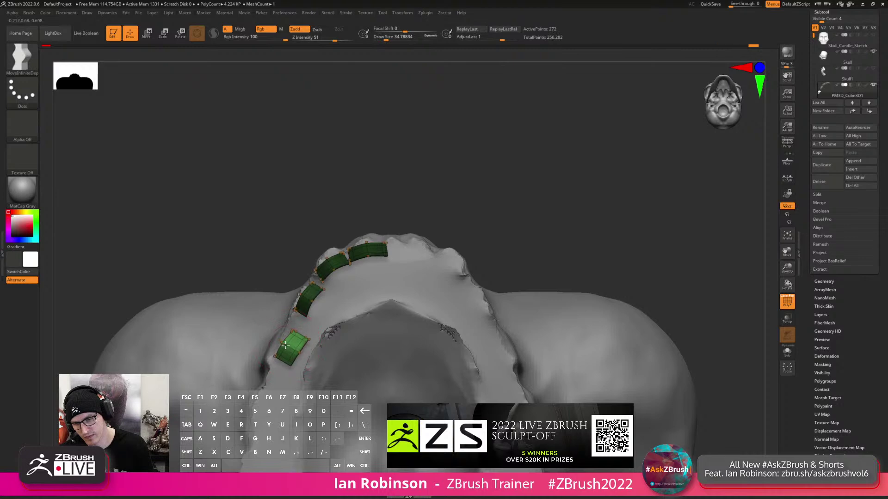
key(w)
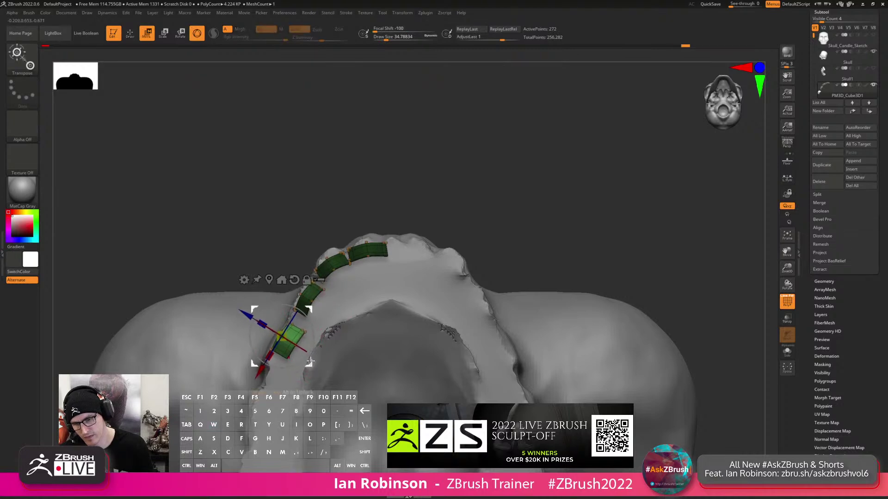
drag(281, 337, 285, 337)
mouse_move(296, 336)
alt+right_down()
mouse_move(307, 333)
mouse_move(309, 354)
mouse_move(361, 308)
mouse_move(317, 335)
mouse_move(327, 347)
alt+right_up()
key(q)
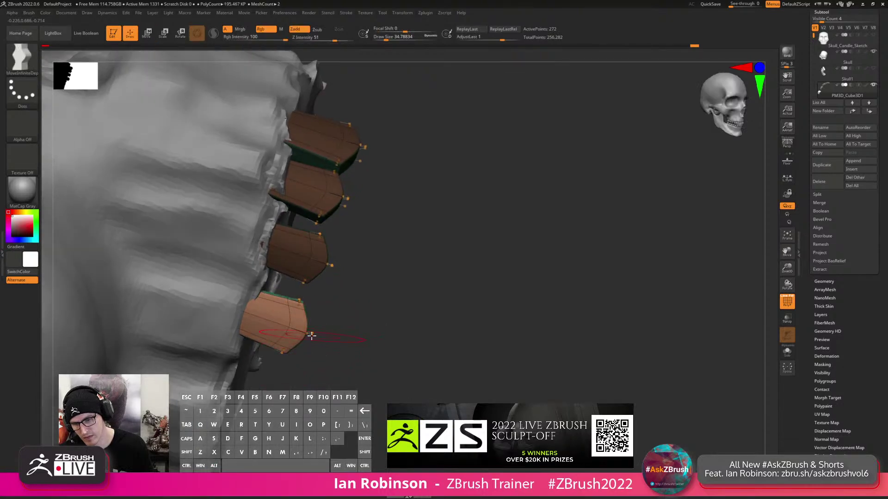
right_drag(300, 319, 372, 267)
key(w)
right_drag(331, 319, 539, 212)
alt+right_drag(465, 254, 470, 267)
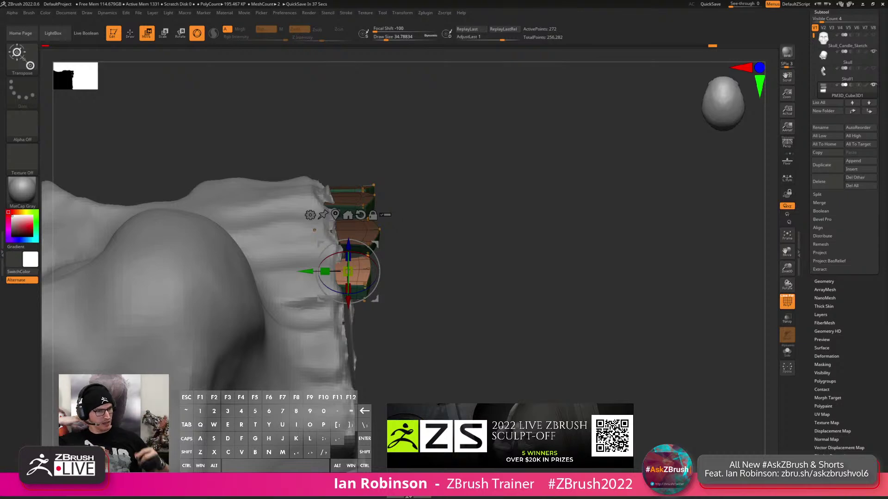
Duplicate the fourth tooth into the fifth socket and turn the copy to follow the jaw line.
drag(485, 240, 456, 267)
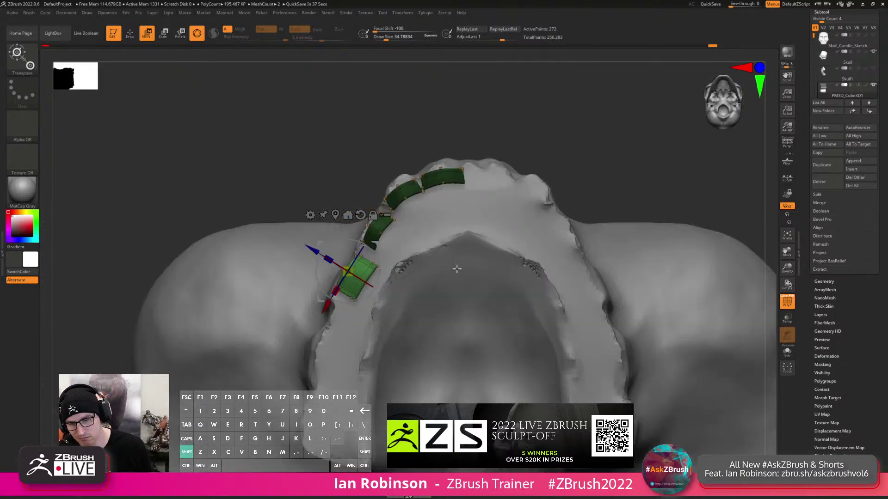
alt+click(356, 277)
drag(356, 277, 367, 329)
drag(318, 318, 311, 315)
key(q)
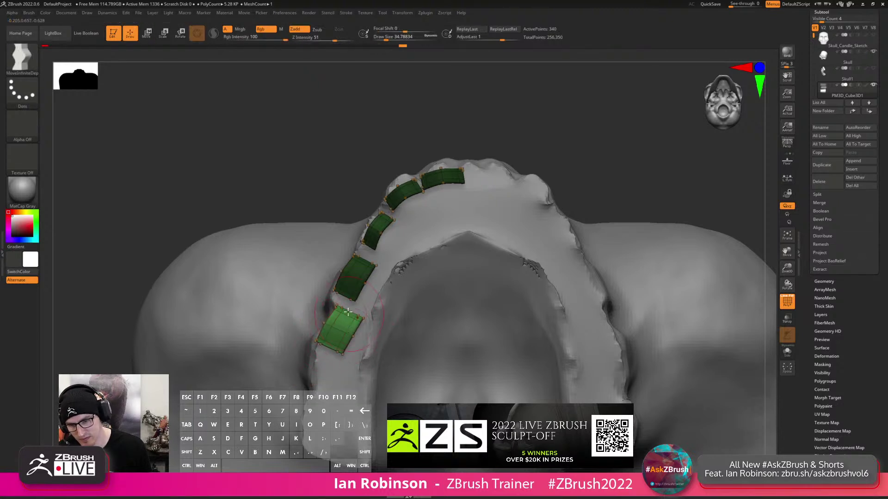
key(e)
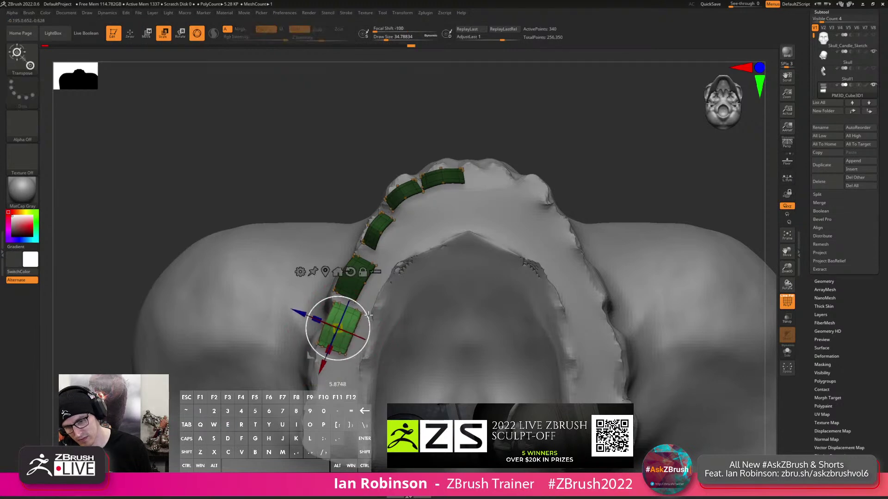
Duplicate the tooth into the sixth socket and adjust its angle and depth to match the neighbouring teeth.
drag(366, 319, 313, 405)
key(w)
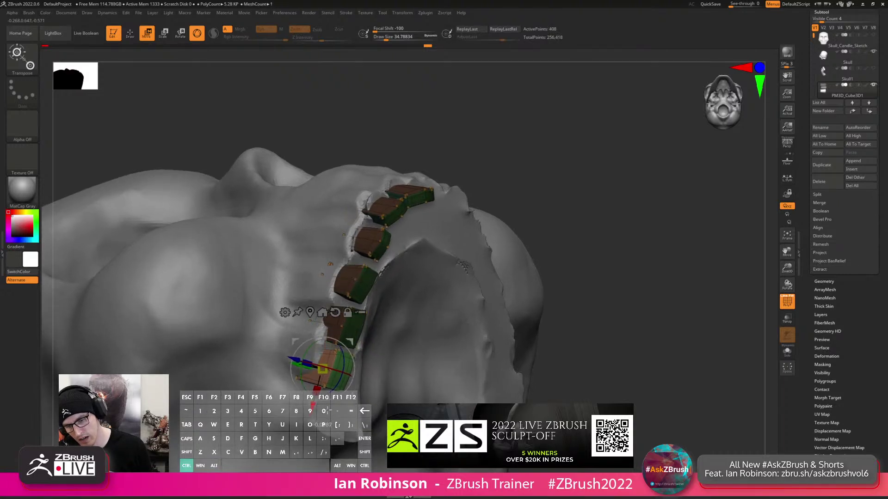
shift+right_drag(326, 358, 354, 356)
drag(366, 350, 366, 351)
drag(301, 364, 306, 364)
mouse_move(318, 360)
alt+right_down()
mouse_move(321, 291)
mouse_move(374, 295)
alt+right_up()
key(q)
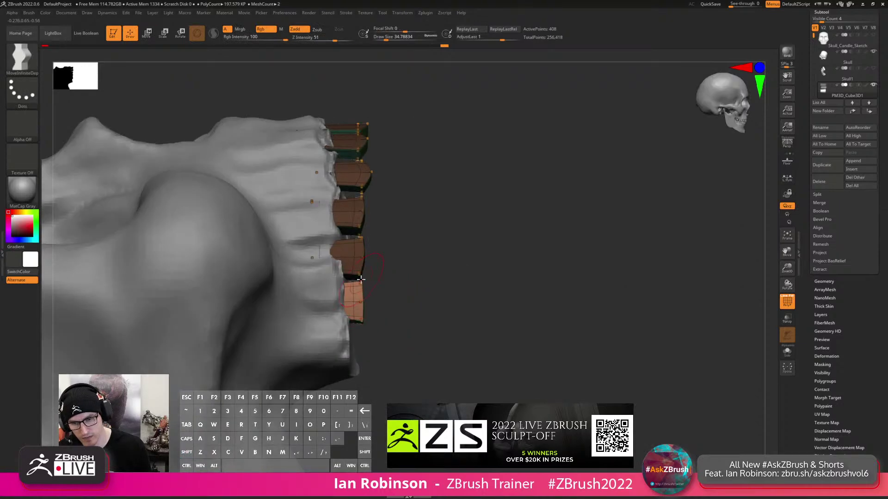
key(w)
ctrl+drag(346, 343, 308, 352)
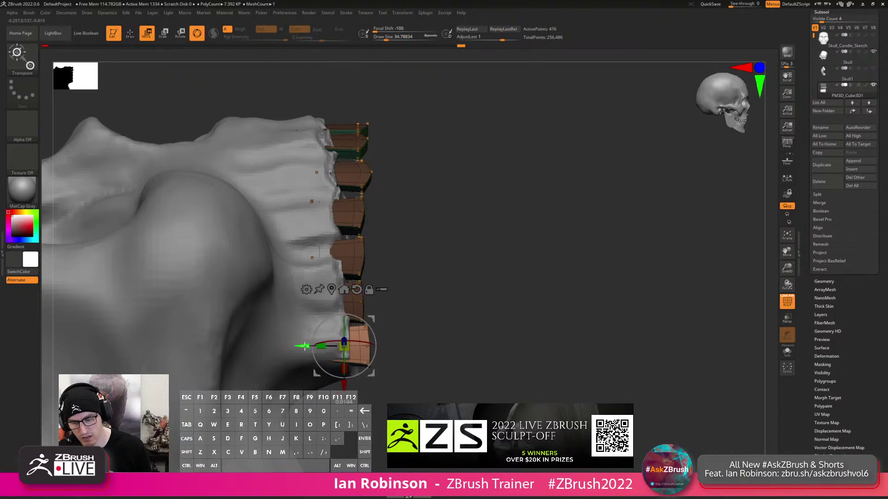
key(ctrl+z)
key(q)
Give each tooth its own polygroup with Auto Groups.
drag(525, 301, 525, 260)
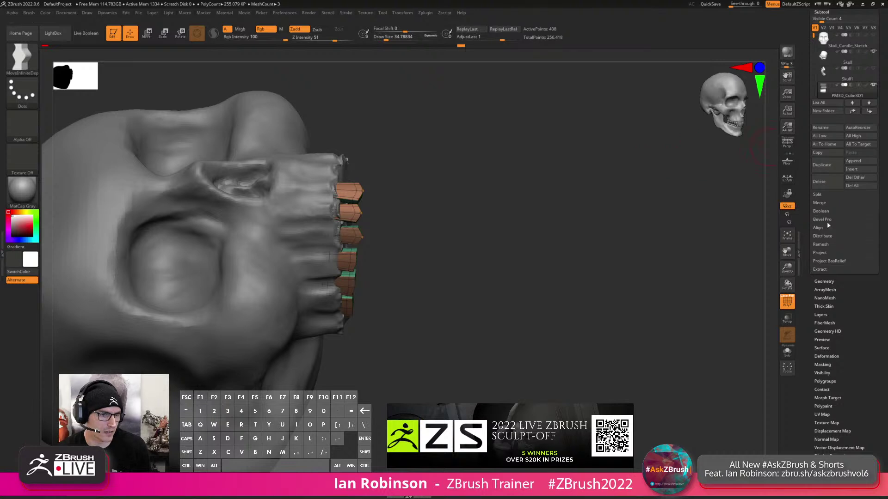
drag(845, 296, 824, 235)
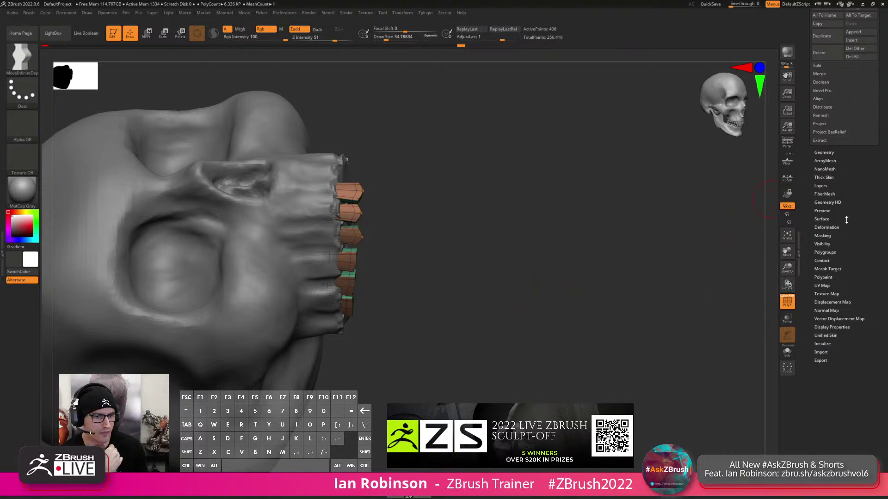
drag(849, 159, 849, 316)
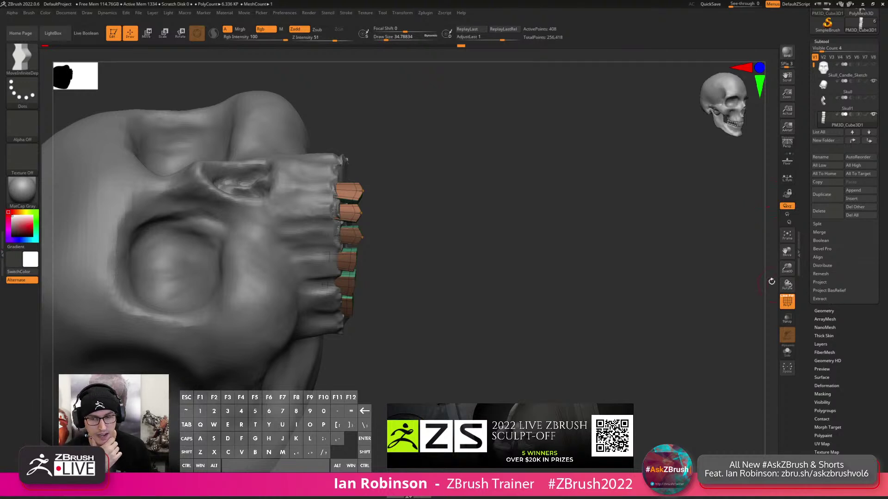
drag(843, 309, 820, 241)
click(828, 246)
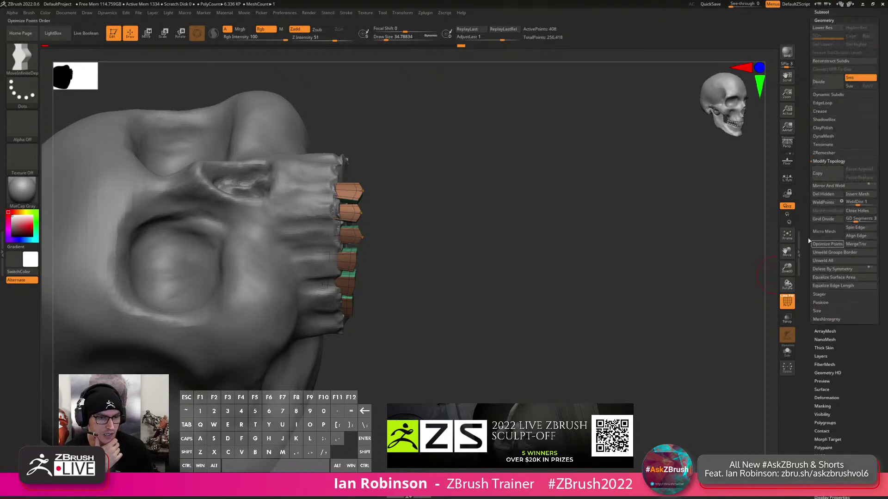
drag(858, 364, 857, 273)
click(829, 331)
click(826, 253)
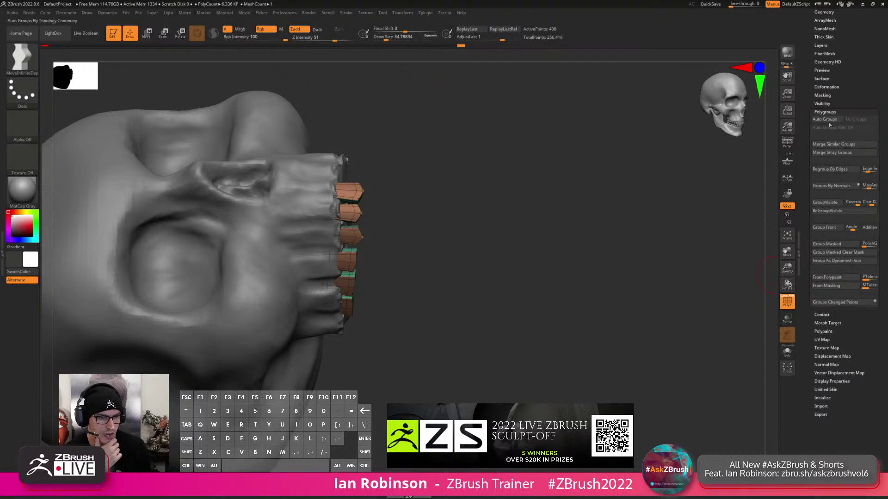
drag(537, 185, 552, 154)
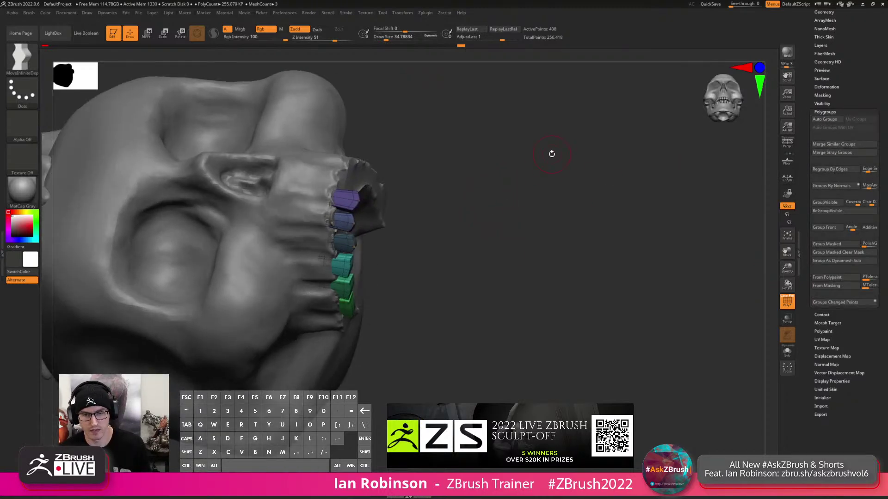
Mirror the row of teeth to the other side of the upper jaw with Mirror And Weld and turn off the polyframe display.
drag(828, 62, 827, 201)
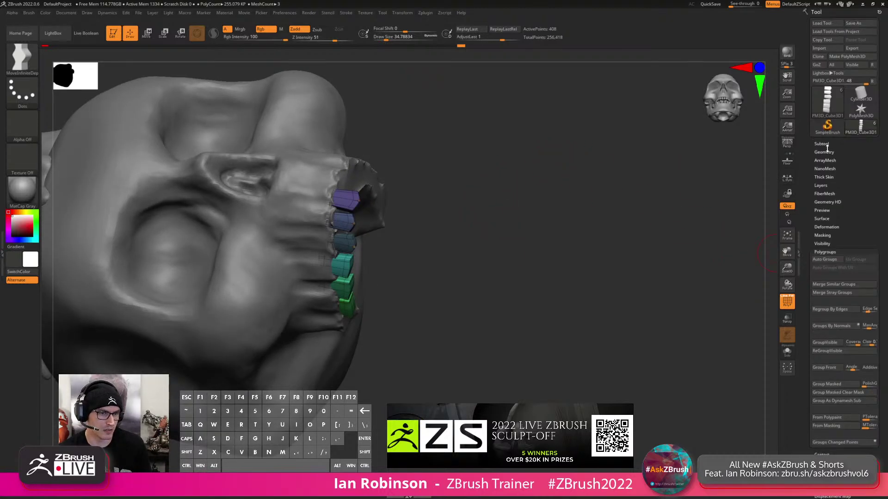
drag(828, 149, 829, 145)
click(826, 149)
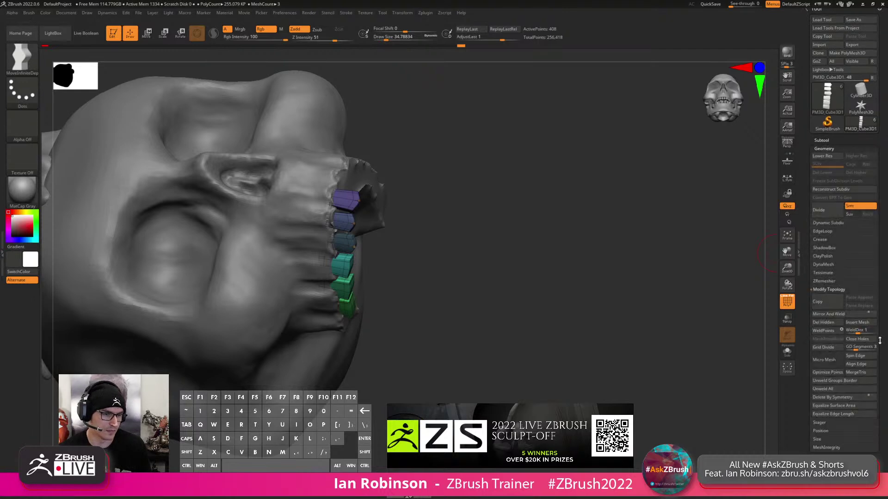
scroll(832, 376, down, 3)
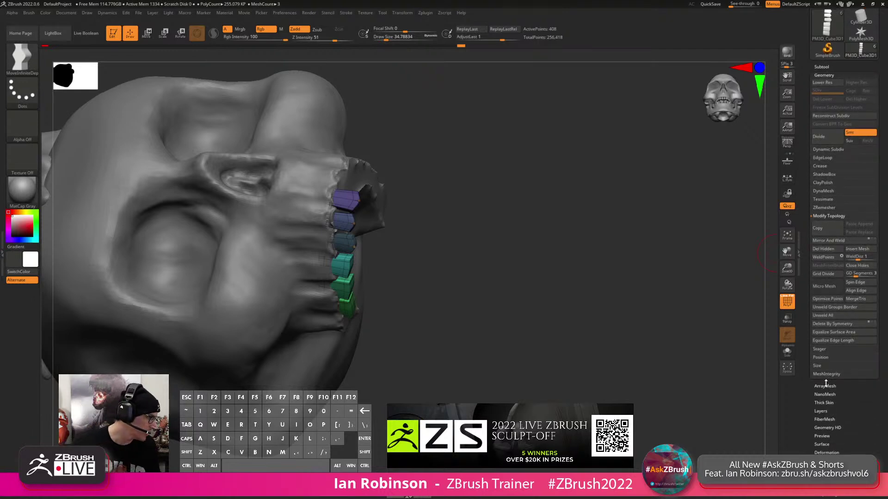
click(826, 216)
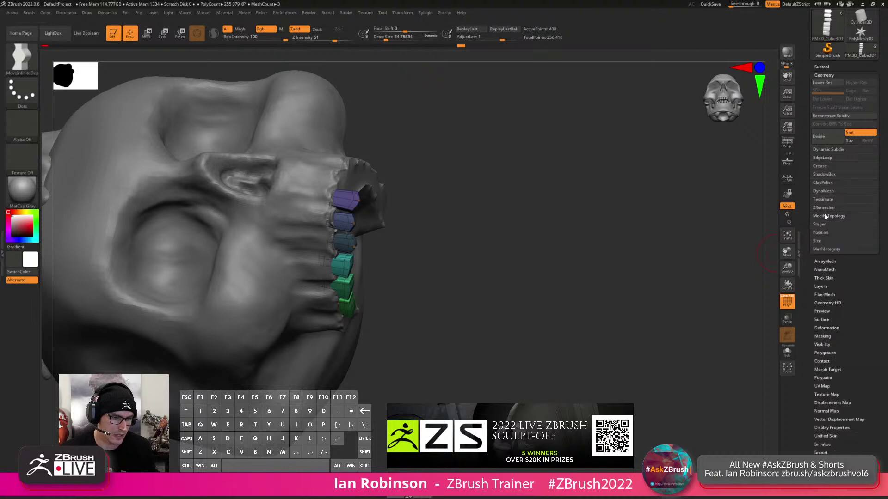
click(828, 353)
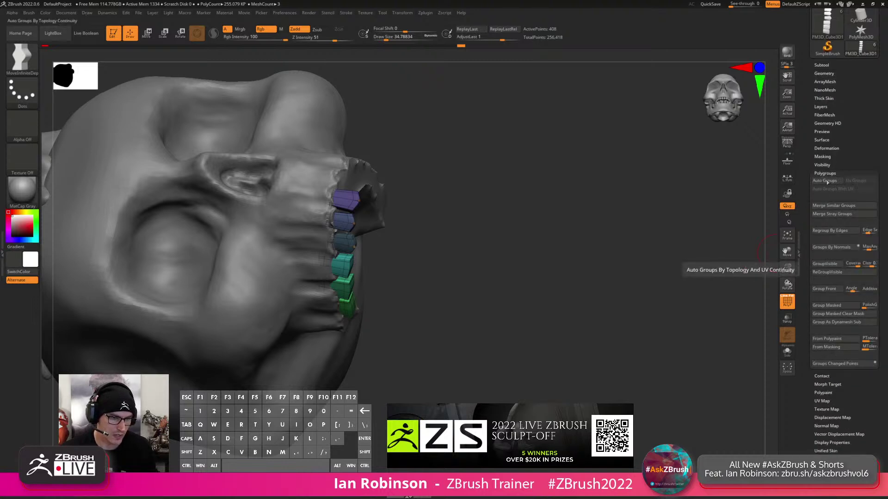
click(824, 74)
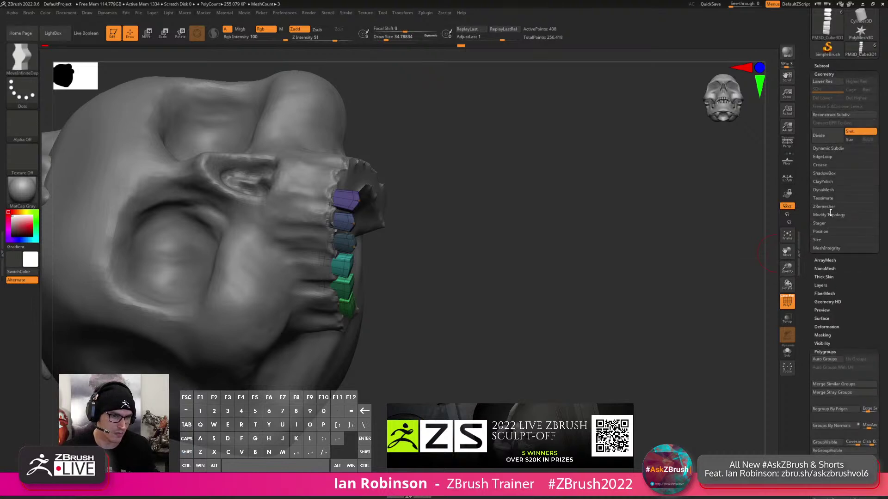
click(828, 215)
drag(737, 293, 596, 320)
alt+drag(537, 302, 540, 331)
drag(540, 331, 578, 287)
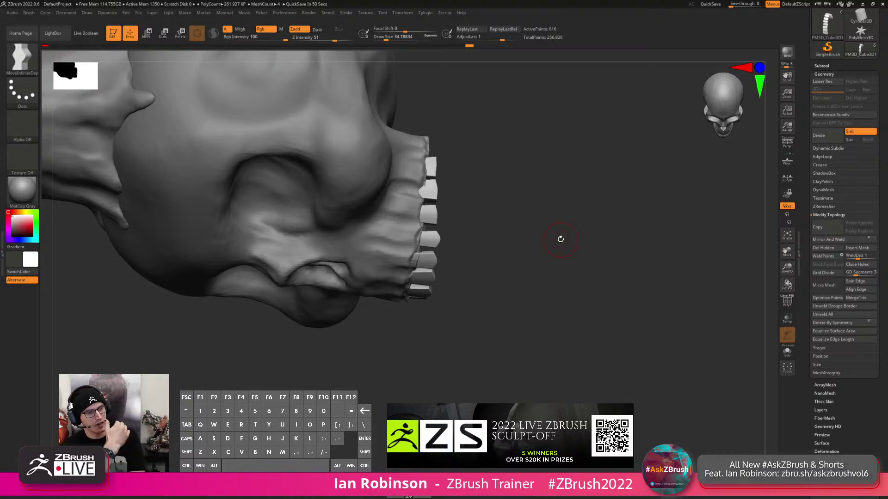
key(super)
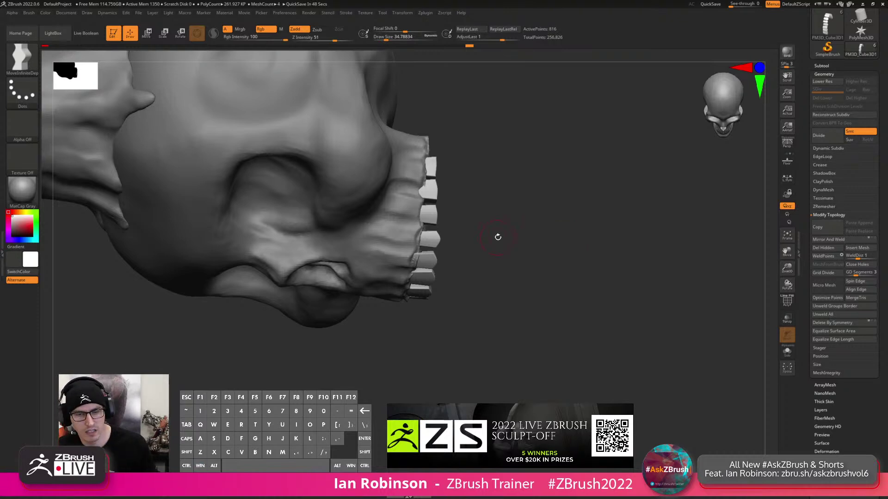
alt+drag(549, 240, 639, 163)
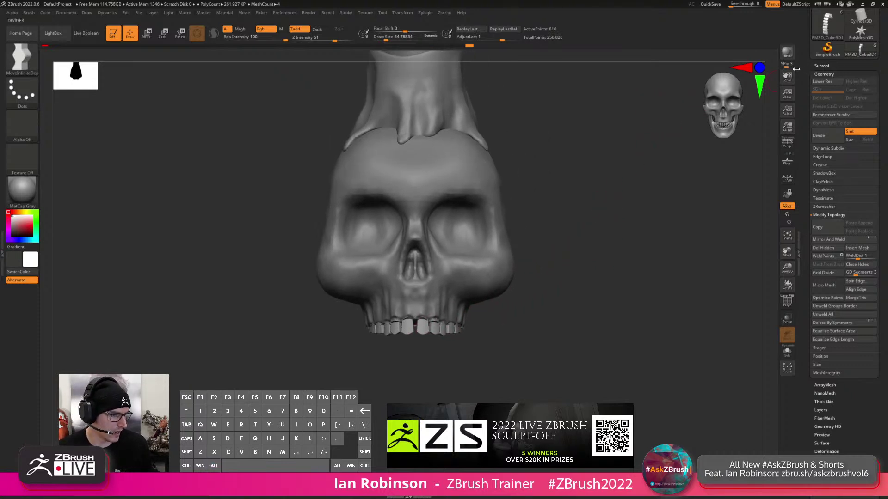
Insert a Cube3D as a new subtool alongside the skull candle and teeth.
alt+drag(643, 180, 599, 235)
click(822, 66)
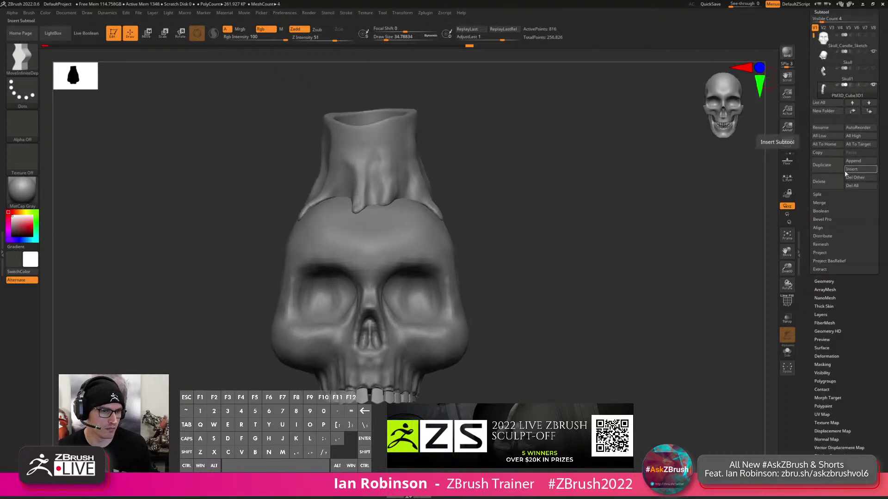
alt+drag(634, 223, 642, 203)
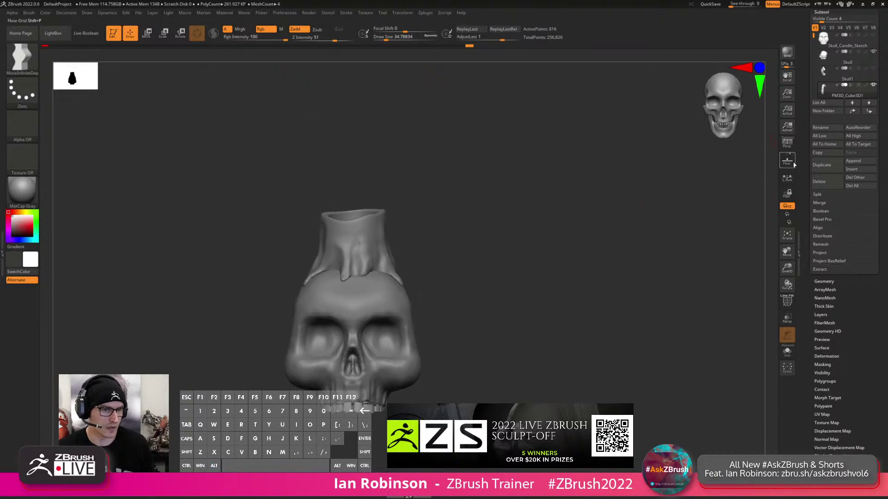
click(857, 170)
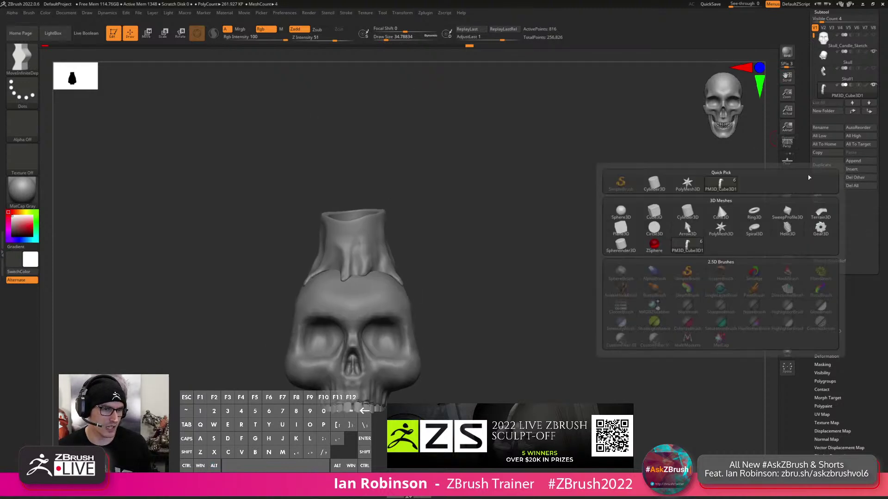
click(653, 212)
Move the inserted cube clear of the skull, up and to its side.
key(w)
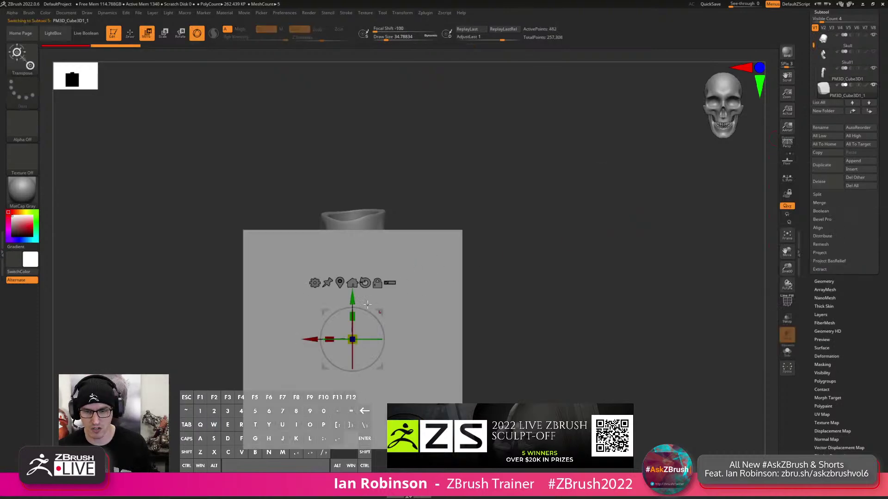
drag(382, 309, 622, 202)
alt+right_drag(658, 232, 618, 195)
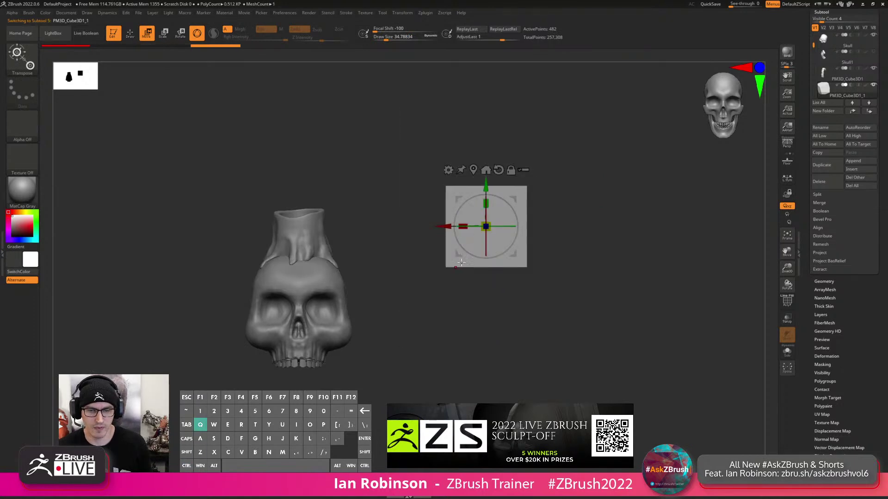
key(q)
Switch the subtool list to visibility set V3 and show the teeth and the new cube in it.
drag(624, 201, 652, 187)
click(834, 88)
click(874, 85)
shift+click(874, 86)
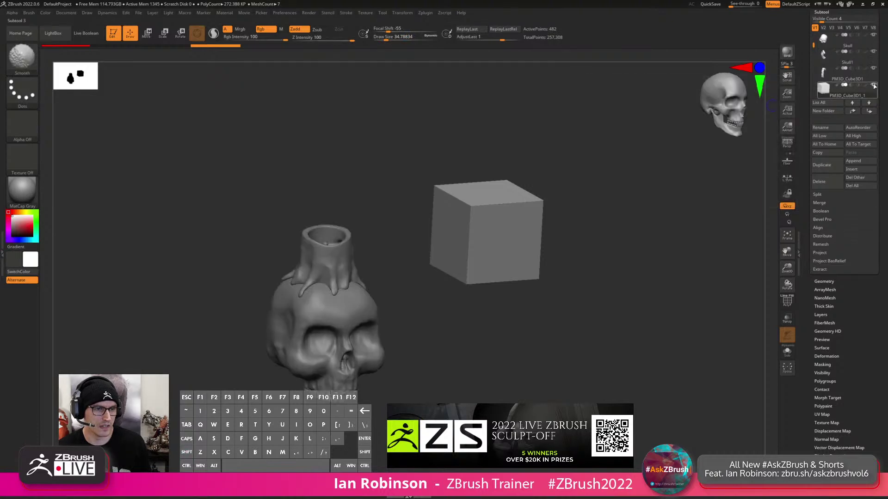
scroll(843, 41, up, 1)
click(874, 36)
drag(814, 36, 813, 51)
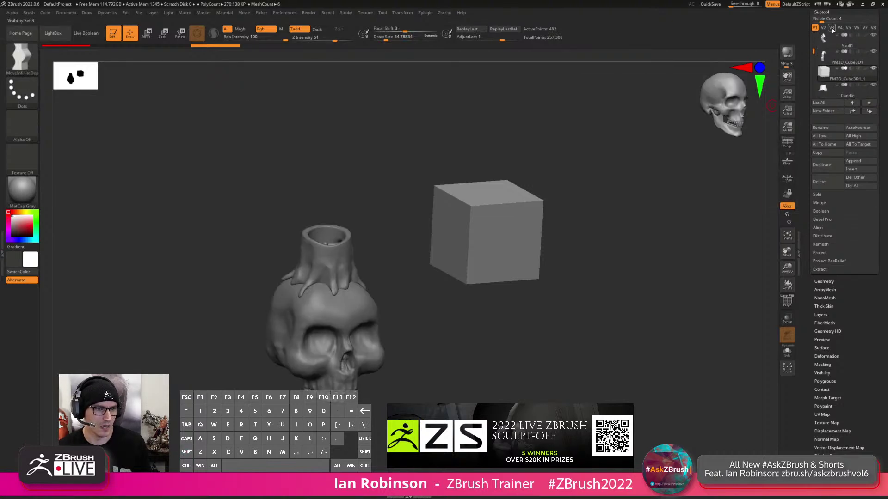
click(832, 28)
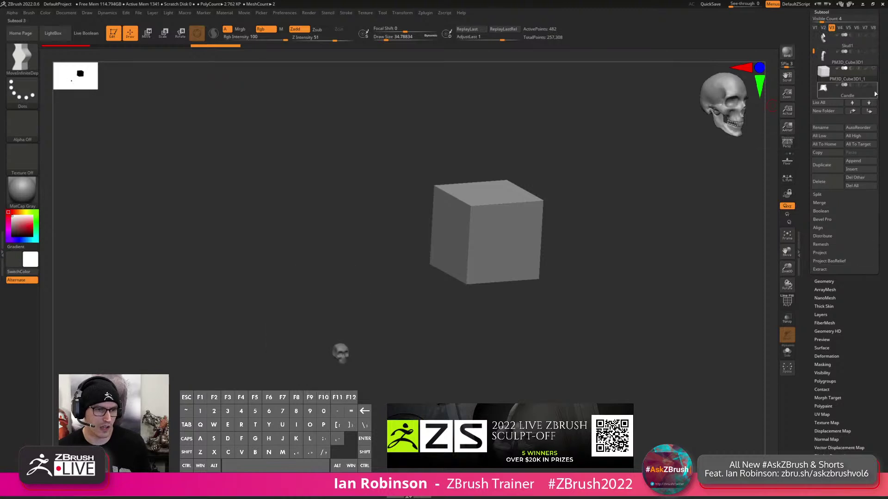
click(872, 61)
click(874, 68)
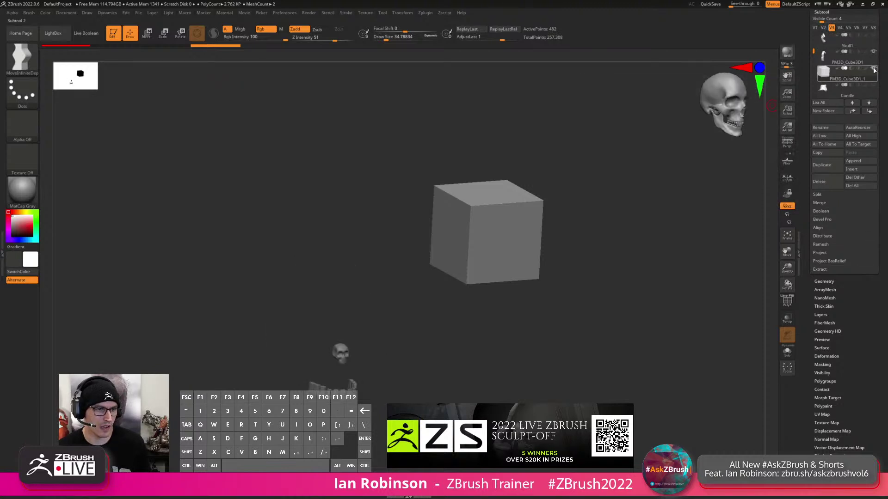
Try aligning the subtools by their bottom edges with the cube as the active subtool, and undo it.
mouse_move(636, 185)
shift+mouse_down()
mouse_move(607, 202)
mouse_move(630, 223)
mouse_move(626, 185)
shift+mouse_up()
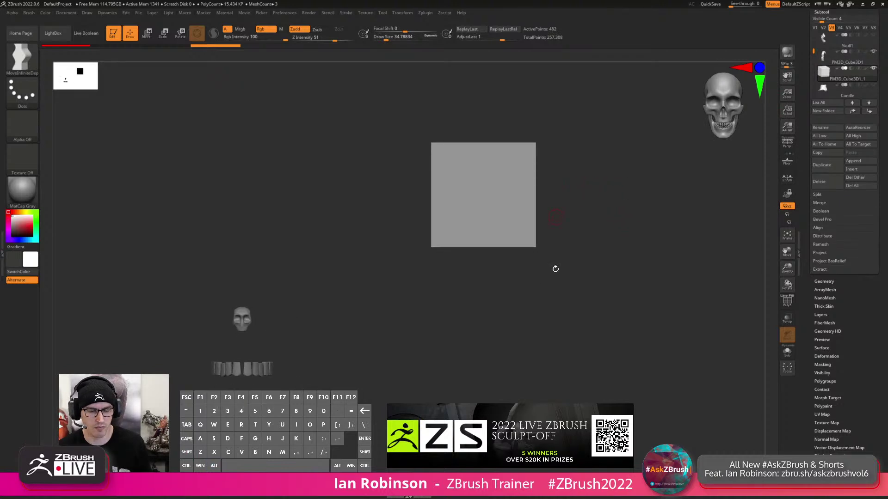
click(836, 58)
alt+drag(535, 271, 519, 288)
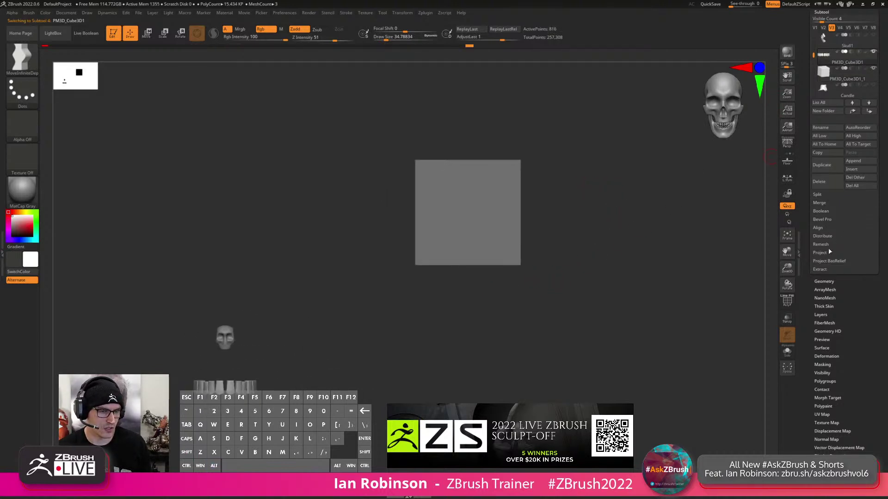
click(826, 228)
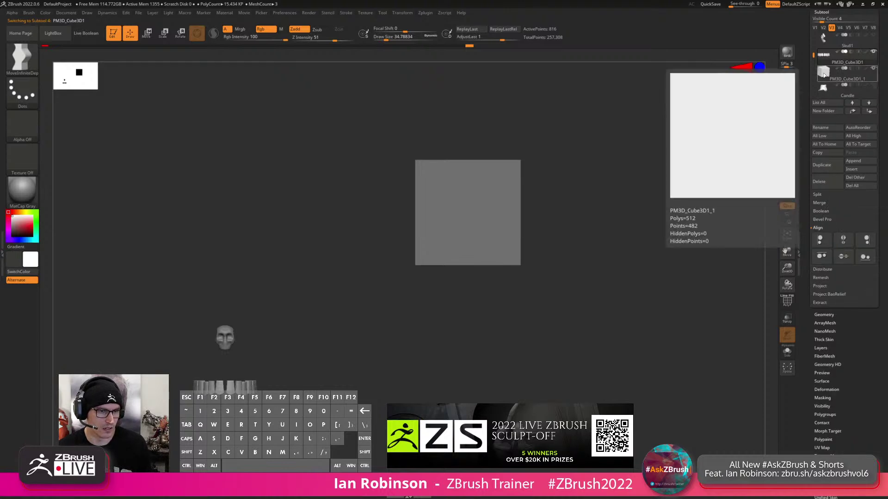
click(845, 75)
click(865, 257)
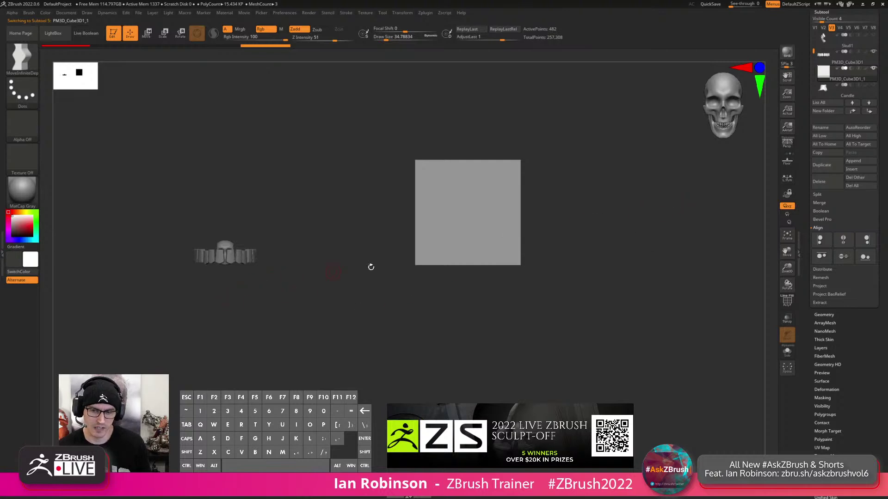
key(ctrl+z)
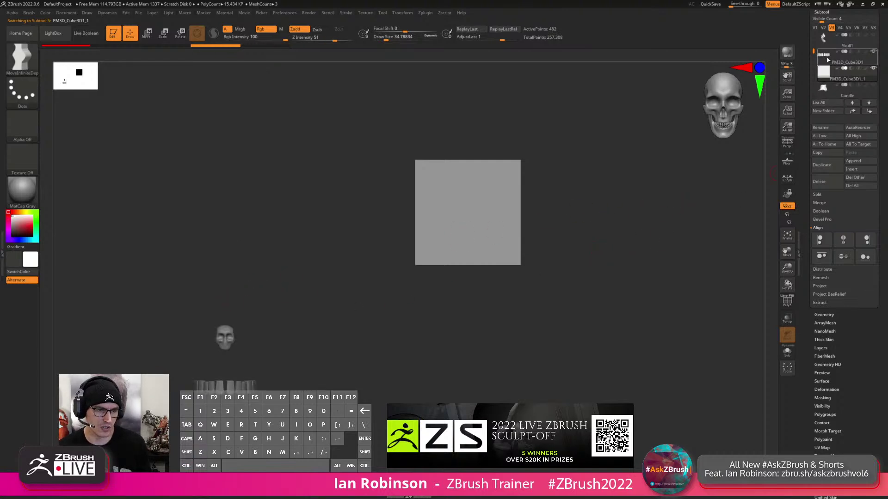
key(ctrl+z)
key(ctrl+z)
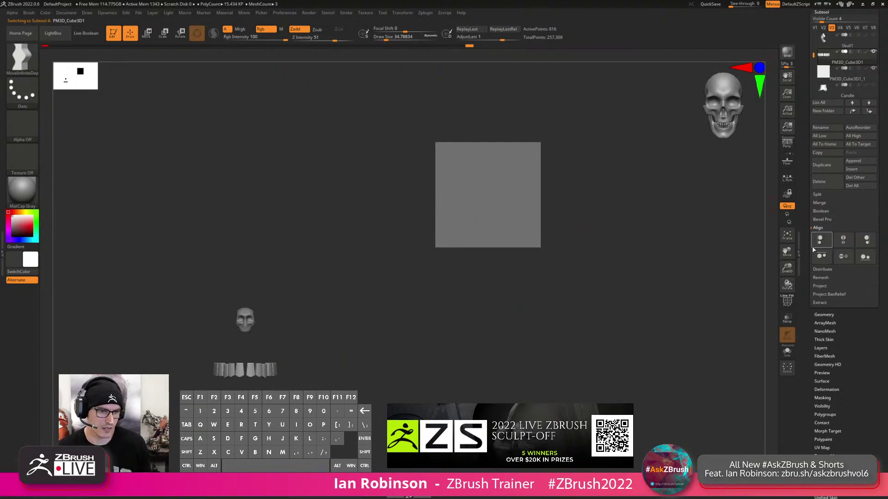
Try the bottom-edge alignment with the teeth as the active subtool while the skull sketch is still shown, and undo it.
click(865, 262)
drag(561, 249, 522, 322)
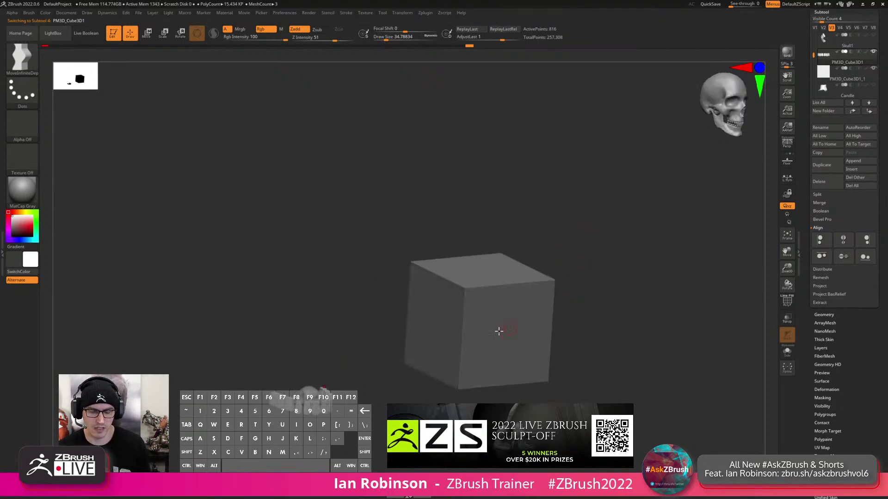
shift+drag(371, 359, 455, 247)
key(ctrl+z)
Hide the skull sketch subtool and center the cube horizontally on the teeth with Align.
alt+click(202, 265)
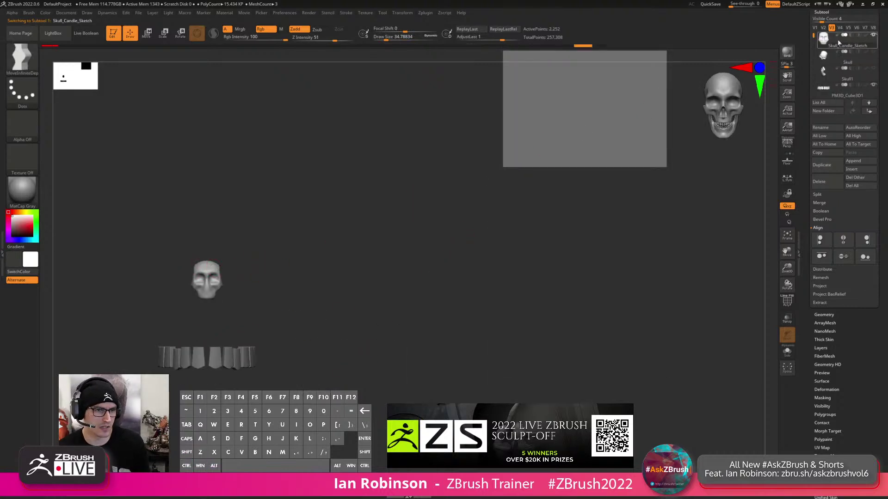
drag(814, 39, 815, 68)
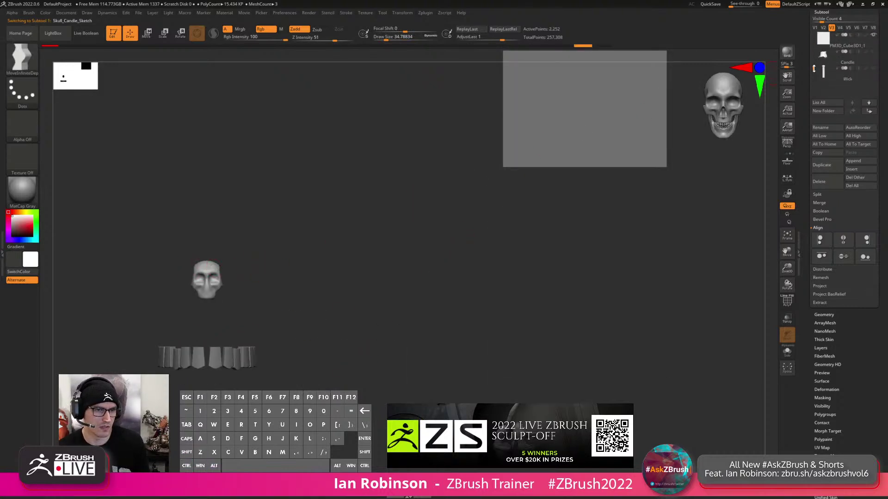
alt+click(241, 358)
mouse_move(427, 292)
alt+mouse_down()
mouse_move(433, 281)
mouse_move(490, 286)
mouse_move(479, 282)
alt+mouse_up()
click(845, 247)
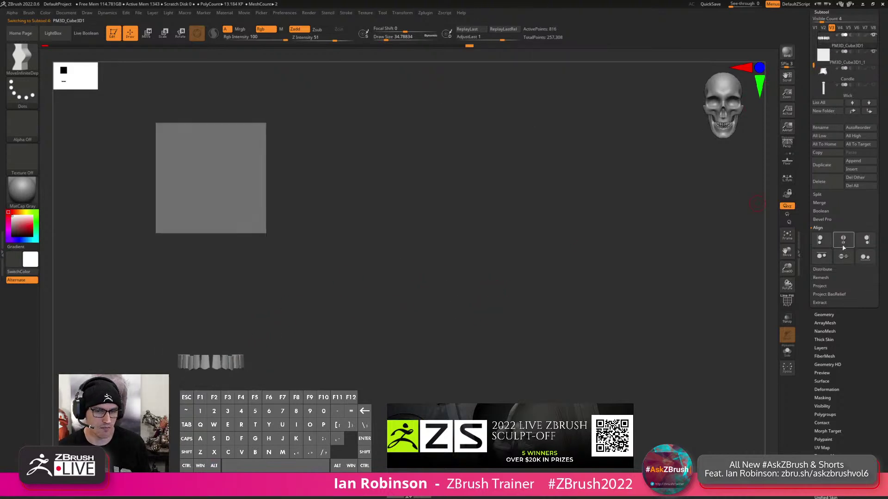
Try the top, bottom, side and center Align options to position the cube against the teeth.
click(822, 260)
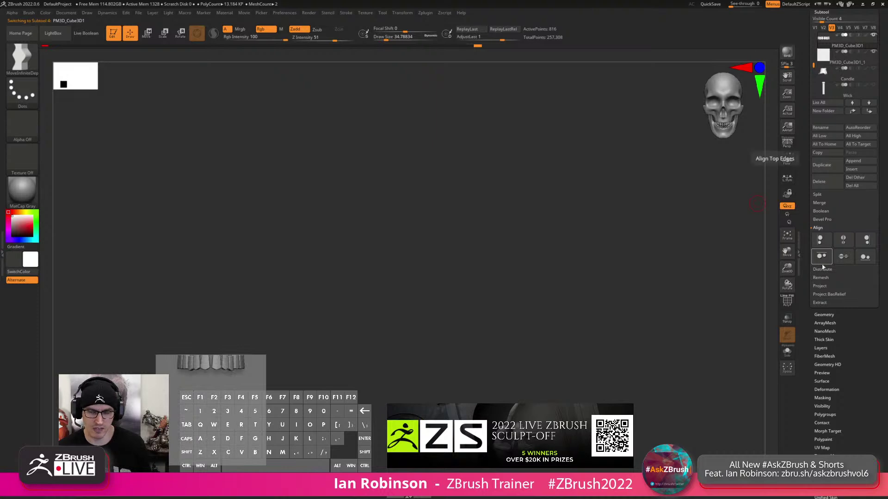
click(865, 255)
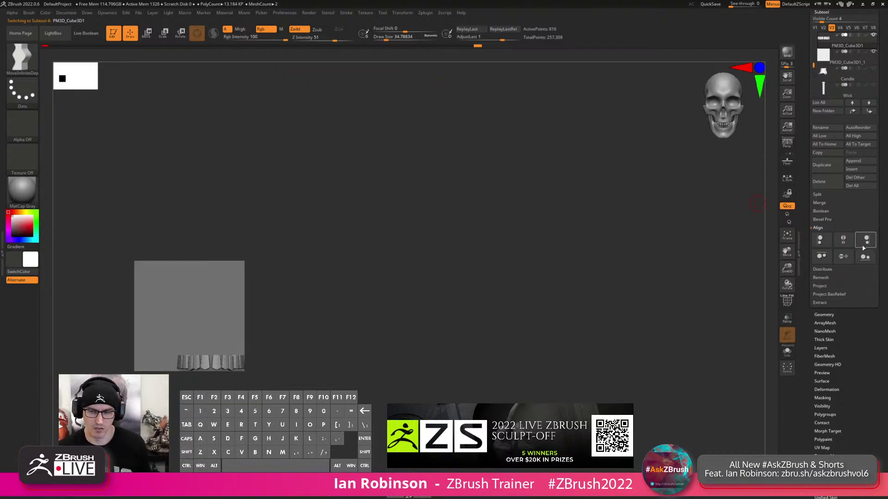
click(821, 258)
click(845, 259)
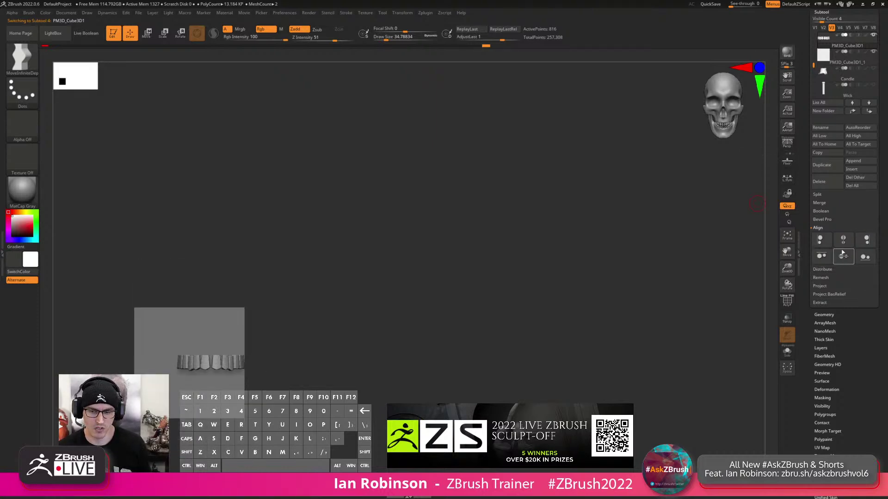
click(844, 243)
alt+drag(475, 267, 522, 265)
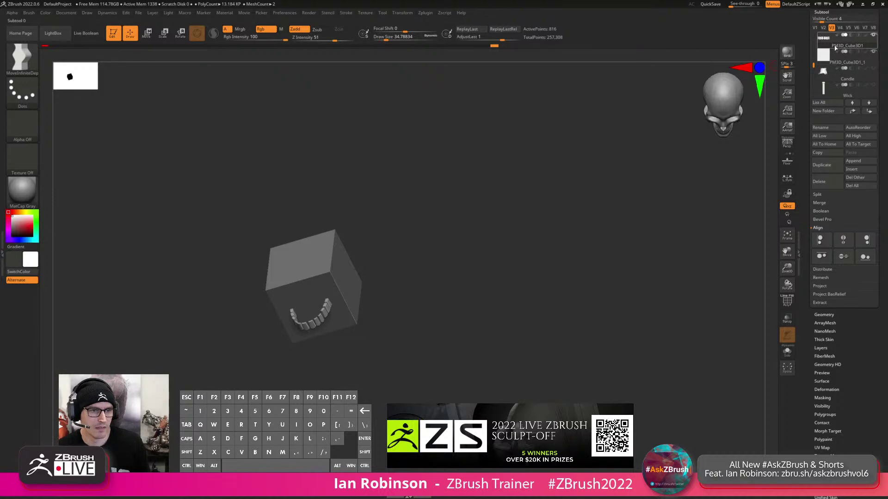
Make the cube the active subtool and center the transform gizmo on it.
click(835, 51)
shift+drag(594, 224, 526, 310)
key(w)
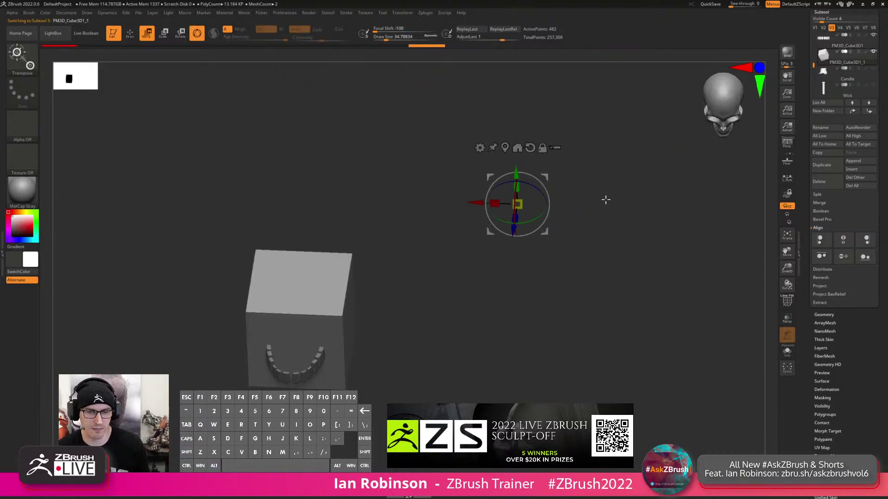
shift+drag(586, 202, 569, 196)
alt+click(509, 115)
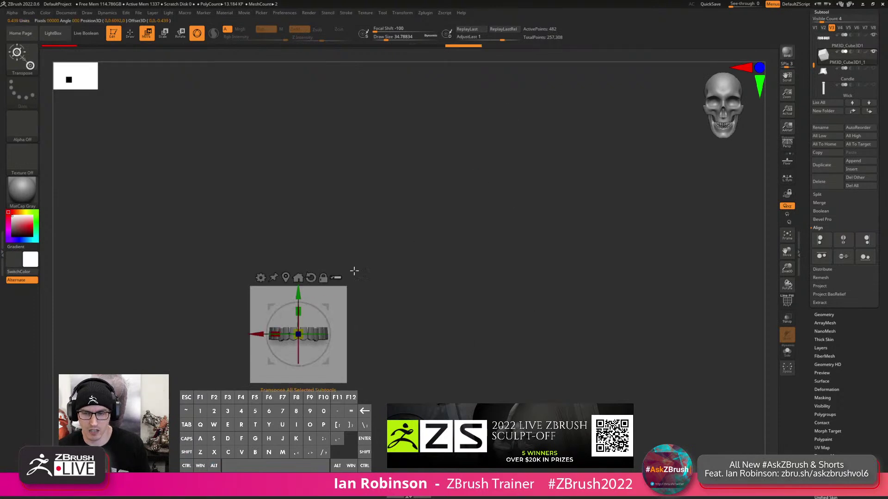
Undo the trial alignments back to the cube centered above the teeth and return to Draw mode.
drag(838, 333, 842, 297)
key(ctrl+z)
key(ctrl+z)
key(ctrl+z)
key(ctrl+z)
key(ctrl+z)
key(ctrl+z)
key(ctrl+z)
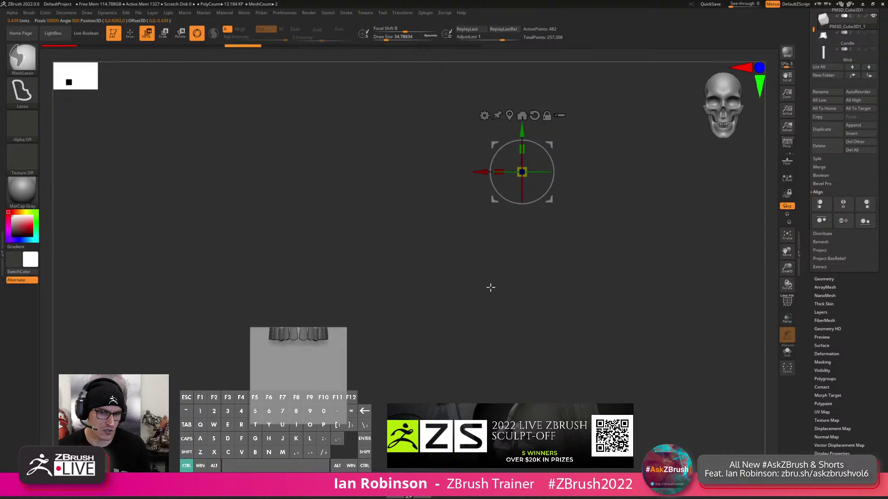
key(q)
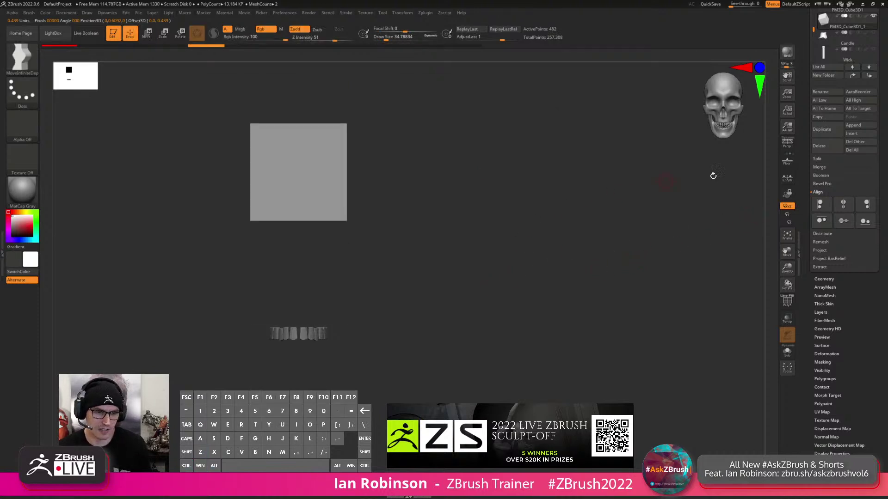
Align the cube's bottom edge with the bottom of the teeth, keeping the teeth as the active subtool.
click(865, 221)
key(ctrl+z)
alt+click(294, 334)
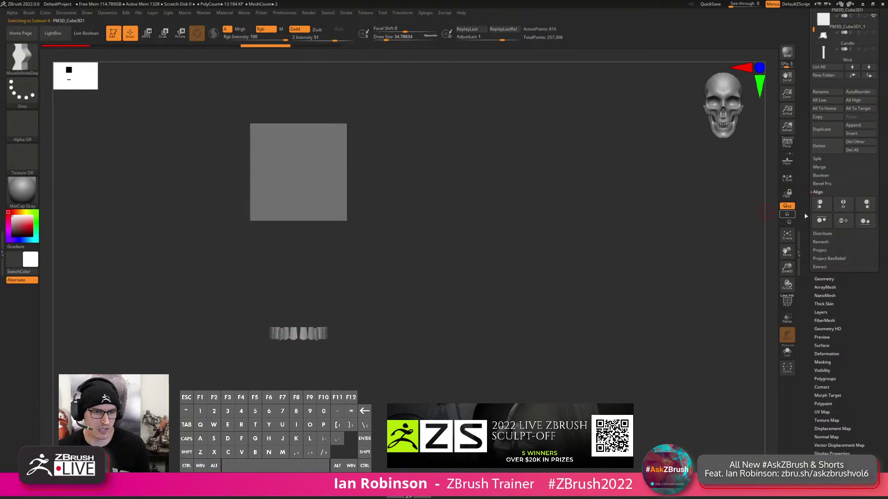
click(864, 222)
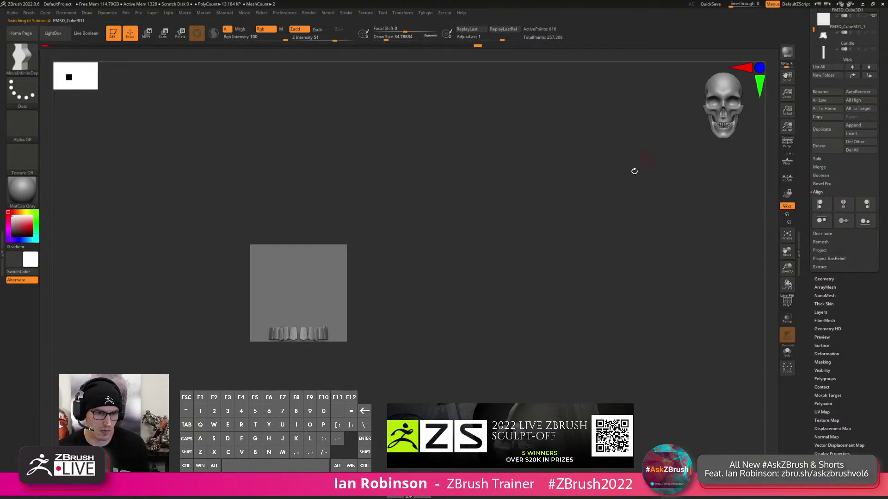
Set a Home Stage for the teeth subtool with the Stager.
click(835, 279)
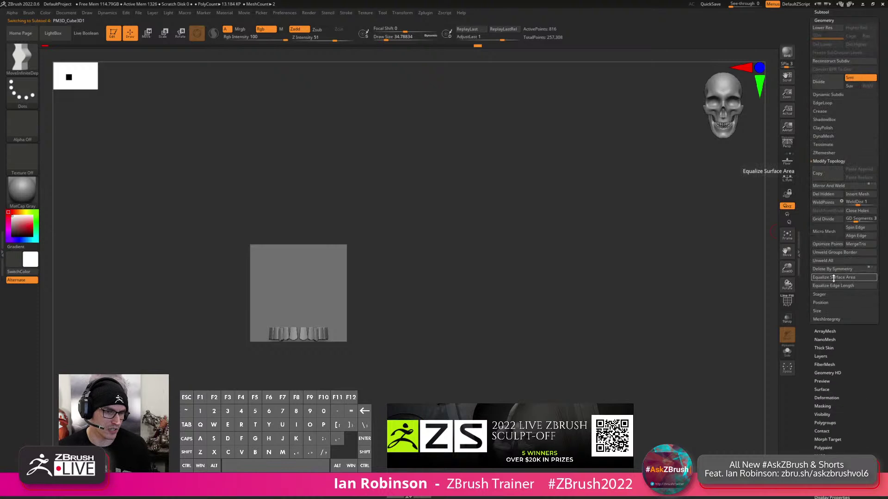
click(826, 294)
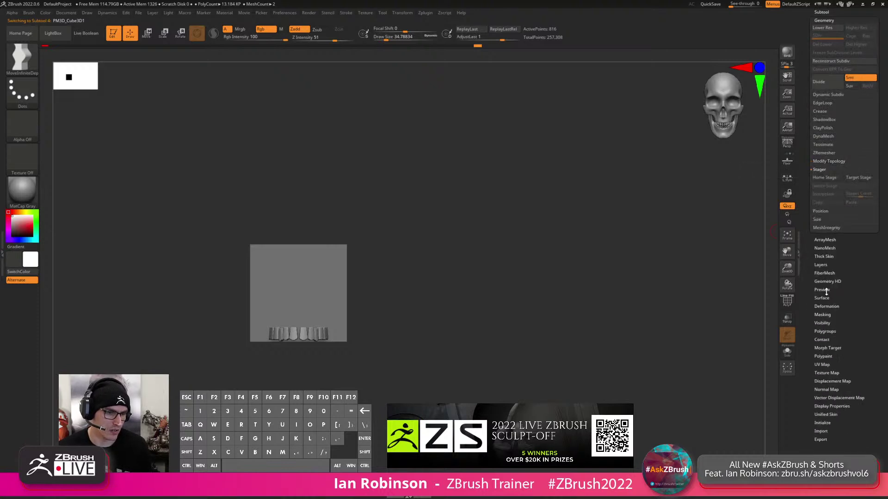
click(825, 178)
Center the gizmo on the cube, move the cube sideways away from the teeth and set its Target Stage.
key(w)
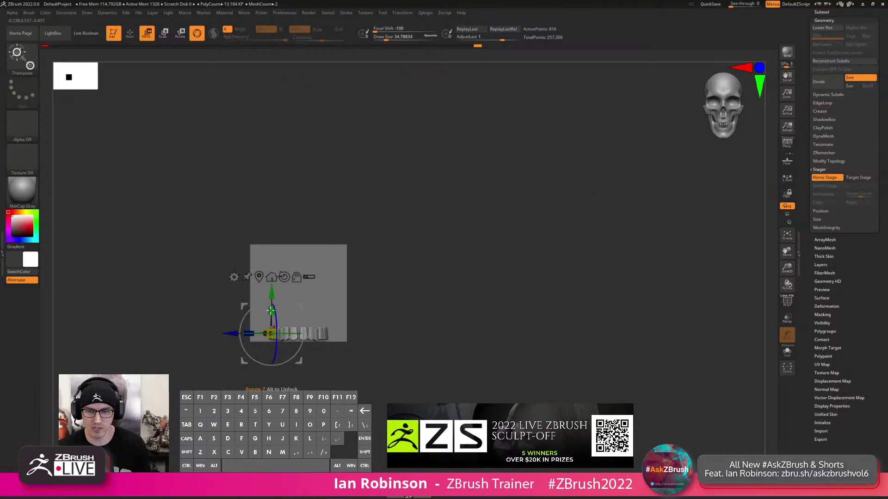
key(shift+f)
alt+click(333, 255)
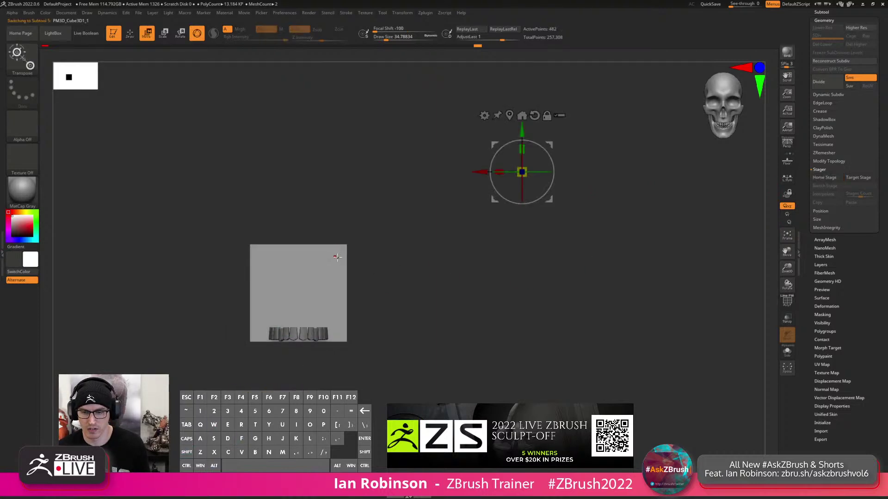
alt+click(510, 116)
drag(259, 293, 561, 291)
key(q)
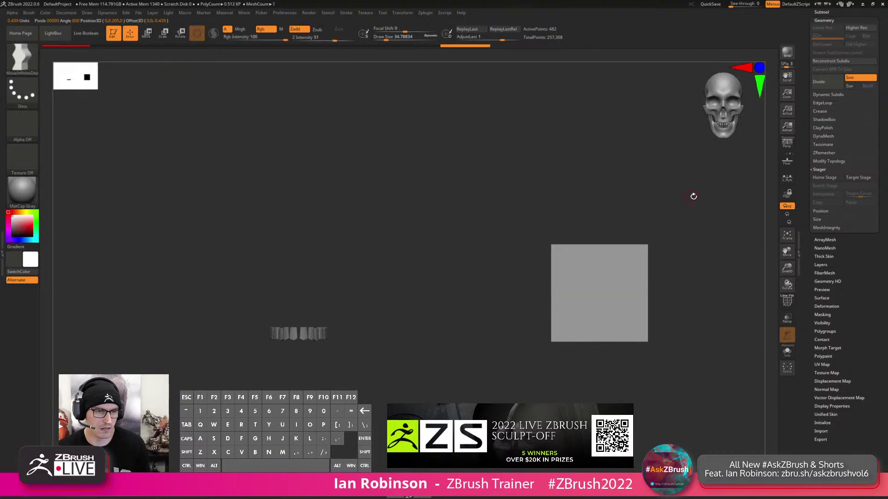
click(856, 177)
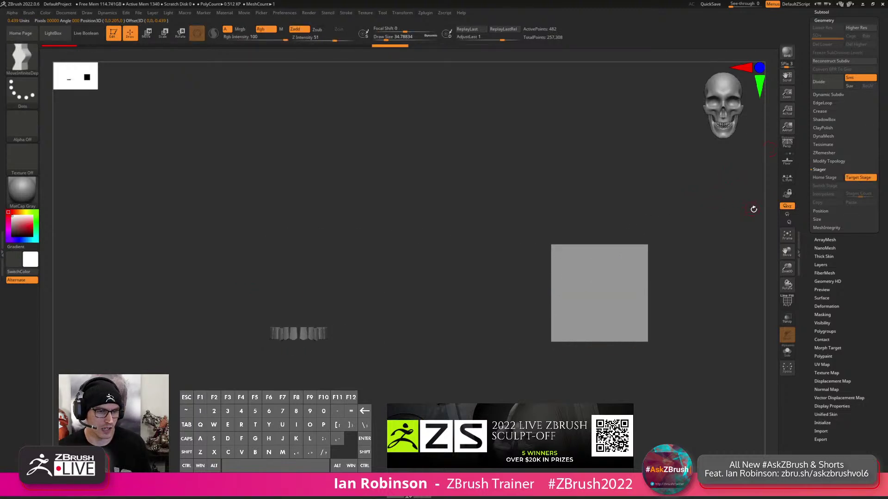
Set the cube's Home Stage at the teeth, move the cube sideways away from them and set its Target Stage.
click(825, 178)
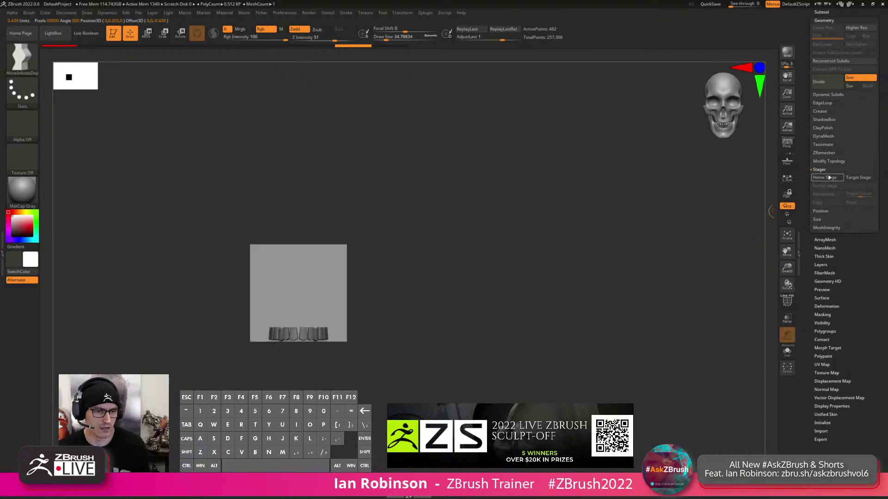
key(w)
drag(257, 293, 521, 294)
key(q)
click(856, 179)
Sculpt a large ClayBuildup stroke near the corner of the cube's top face while it sits at the target stage.
drag(643, 228, 507, 272)
alt+right_drag(507, 272, 521, 279)
key(s)
click(518, 294)
key(b)
key(c)
key(b)
mouse_move(542, 277)
mouse_down()
mouse_move(522, 287)
mouse_move(511, 278)
mouse_up()
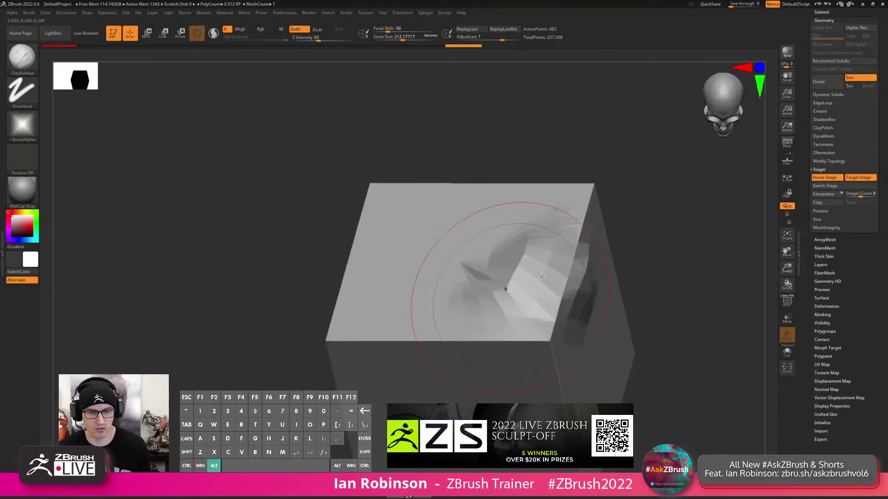
Switch the sculpted cube back and forth between its target and home stages.
alt+right_drag(512, 279, 546, 241)
click(827, 186)
drag(614, 259, 542, 288)
click(855, 186)
click(852, 186)
Add another ClayBuildup stroke across the cube at its home stage and switch it to the target stage.
alt+drag(630, 275, 601, 252)
mouse_move(601, 259)
shift+mouse_down()
mouse_move(501, 312)
mouse_move(523, 340)
shift+mouse_up()
mouse_move(194, 329)
mouse_down()
mouse_move(208, 292)
mouse_move(162, 272)
mouse_move(204, 296)
mouse_up()
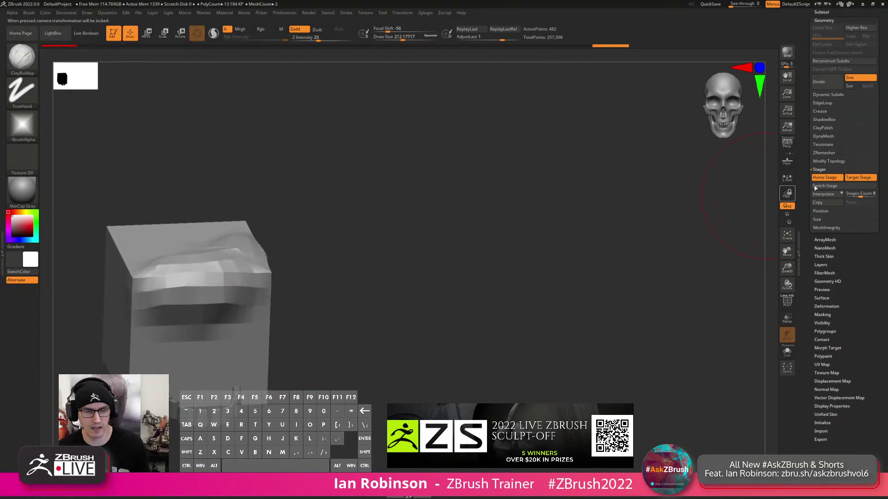
click(849, 187)
mouse_move(512, 267)
mouse_down()
mouse_move(504, 245)
mouse_move(532, 236)
mouse_move(553, 254)
mouse_up()
Undo the trial gizmo move and the clay strokes back to the clean cube and return to Draw mode.
key(w)
mouse_move(561, 297)
mouse_down()
mouse_move(590, 364)
mouse_move(584, 329)
mouse_up()
key(ctrl+z)
key(ctrl+z)
key(ctrl+z)
key(ctrl+z)
key(ctrl+z)
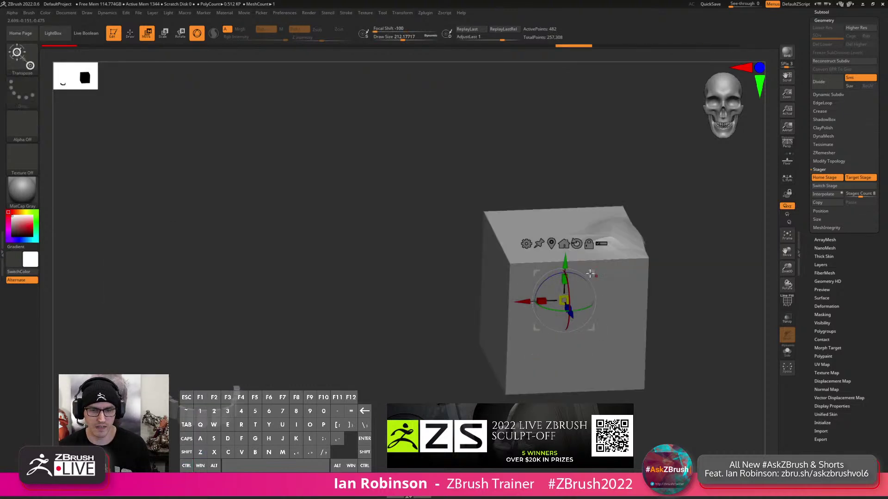
key(ctrl+z)
key(ctrl+z)
key(ctrl+z)
key(ctrl+z)
key(q)
Show the cube's polyframe, turn on local symmetry and reduce the draw size to about 54.
mouse_move(657, 243)
shift+mouse_down()
mouse_move(690, 241)
mouse_move(641, 227)
shift+mouse_up()
key(shift+f)
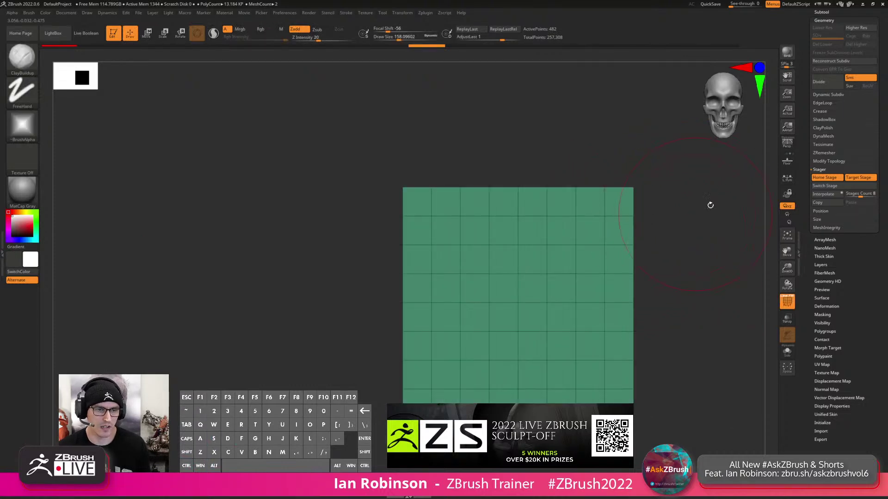
click(788, 180)
ctrl+right_drag(576, 216, 568, 247)
key(s)
drag(575, 224, 565, 224)
mouse_move(565, 224)
ctrl+right_down()
mouse_move(561, 232)
mouse_move(555, 219)
ctrl+right_up()
right_drag(555, 218, 565, 244)
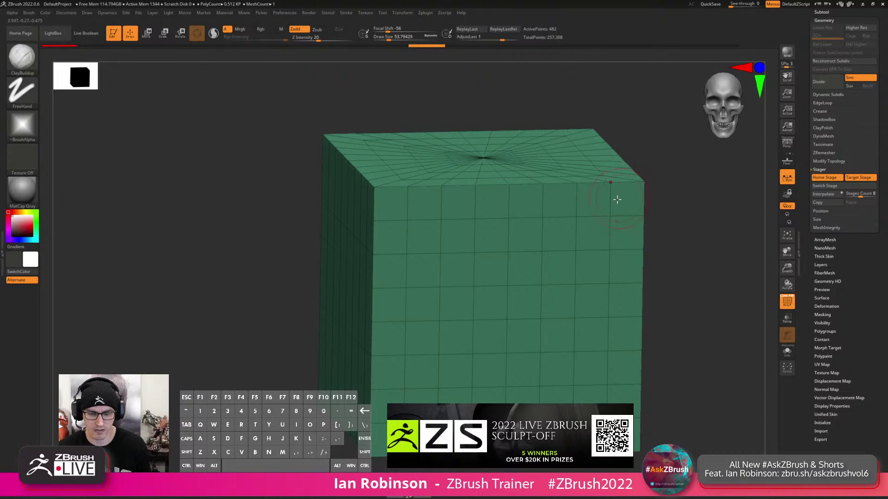
shift+drag(655, 176, 659, 175)
Pull the cube's upper corners and sides outward into symmetrical spikes with the Move brush.
key(b)
key(m)
key(v)
mouse_move(646, 179)
mouse_down()
mouse_move(610, 165)
mouse_move(689, 201)
mouse_up()
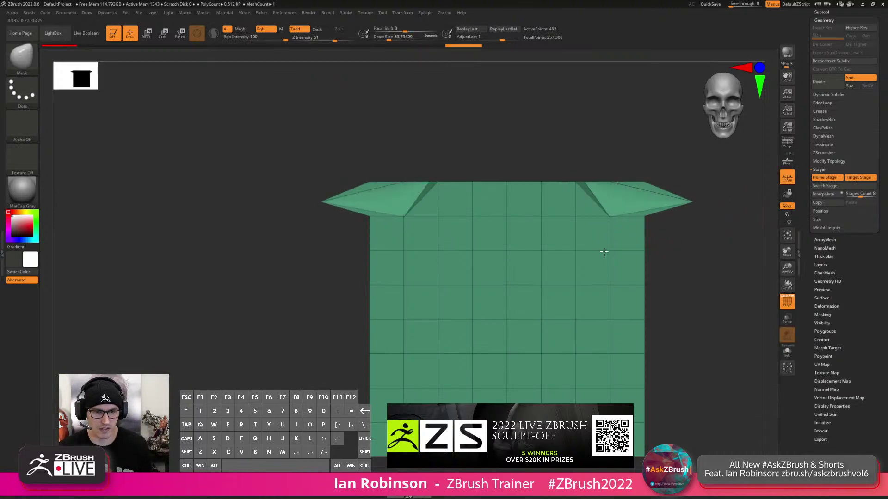
drag(546, 213, 579, 236)
mouse_move(646, 252)
mouse_down()
mouse_move(700, 277)
mouse_move(713, 269)
mouse_move(727, 215)
mouse_up()
Switch the reshaped cube to its home stage over the teeth and back to its target stage.
click(829, 186)
drag(630, 227, 417, 257)
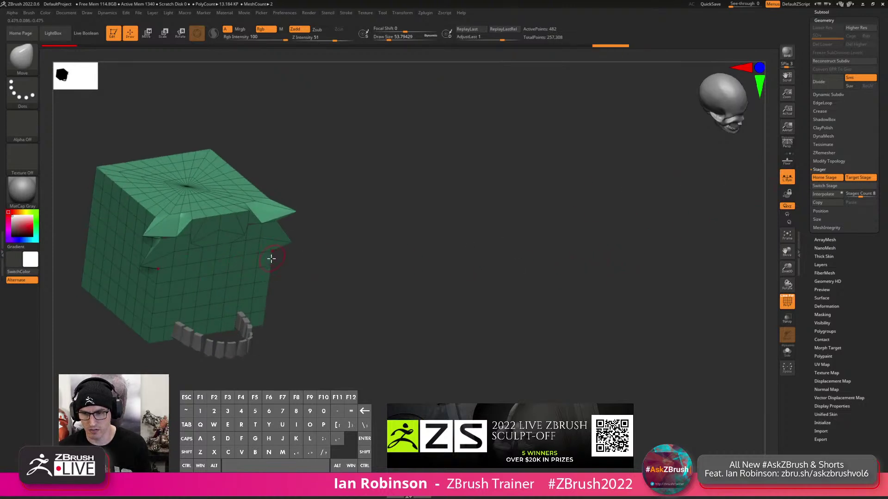
click(847, 187)
alt+drag(672, 215, 677, 267)
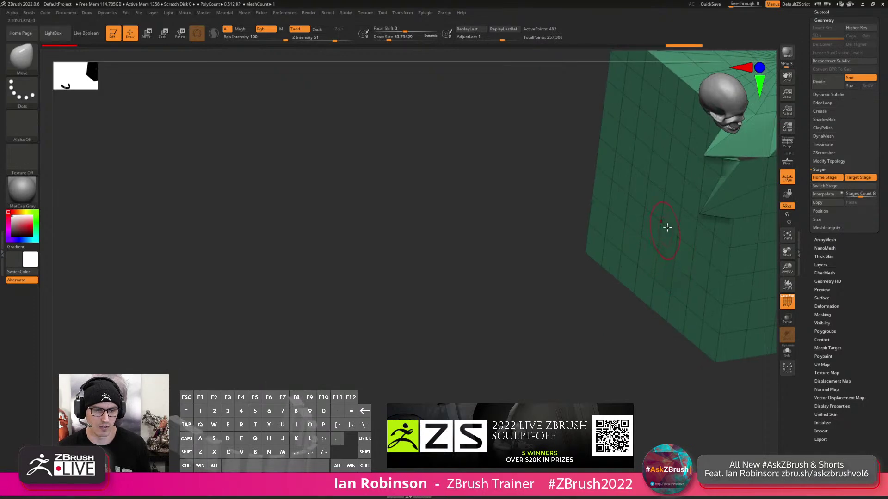
Pull symmetrical spikes out of the cube's lower sides and restore the straight front view.
drag(661, 234, 451, 276)
drag(527, 224, 501, 295)
shift+drag(696, 197, 682, 188)
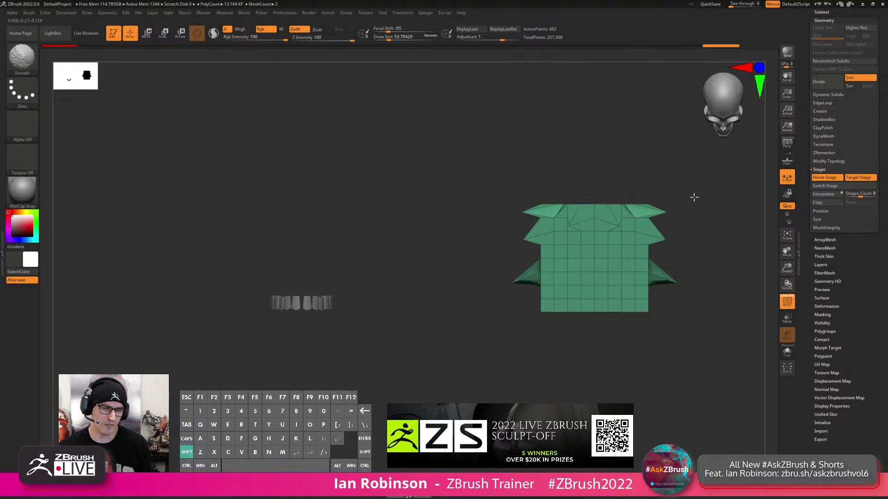
mouse_move(721, 166)
ctrl+mouse_down()
mouse_move(680, 327)
mouse_move(501, 162)
mouse_move(475, 182)
mouse_move(486, 394)
mouse_move(603, 396)
mouse_move(673, 343)
mouse_move(703, 254)
mouse_move(734, 227)
ctrl+mouse_up()
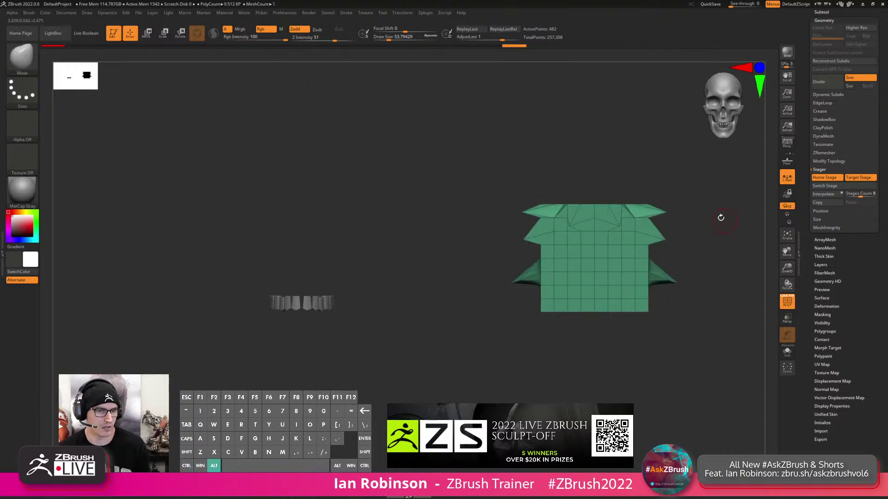
Return the spiked cube to its home stage over the teeth and turn off local symmetry.
click(827, 189)
click(787, 178)
alt+drag(573, 272, 562, 270)
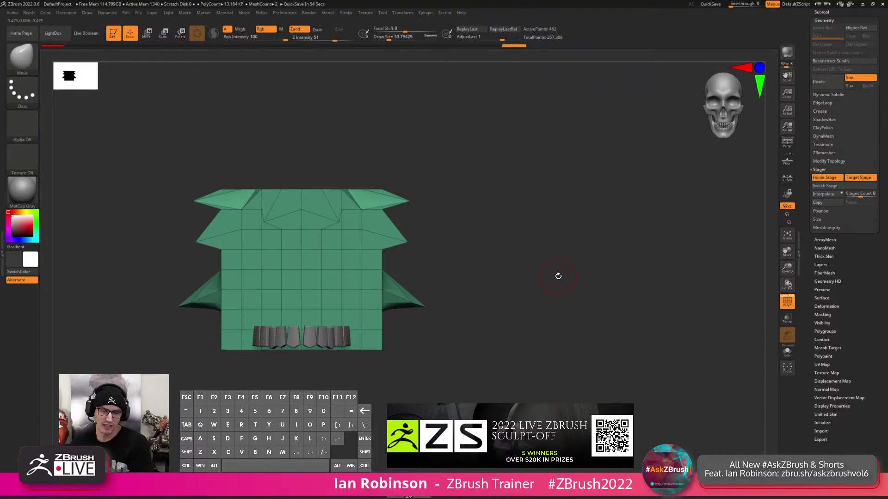
Restore visibility set V1 to show the skull candle and delete the spiked cube subtool.
click(826, 13)
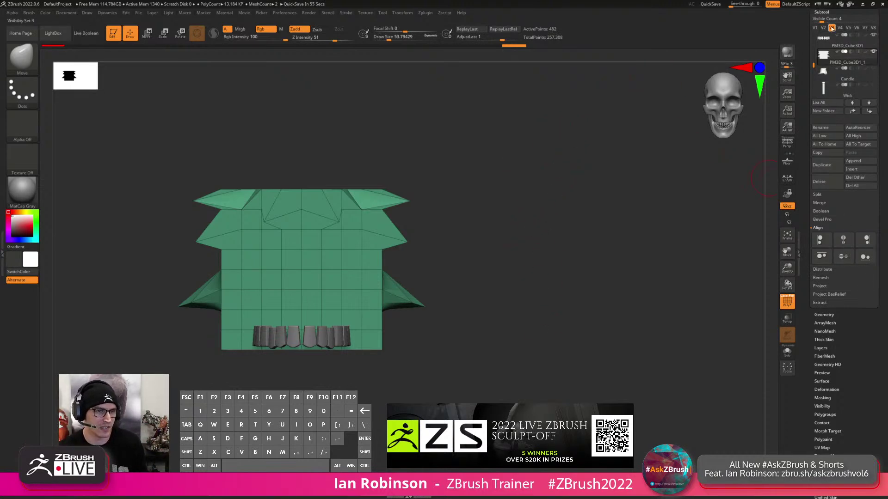
click(815, 29)
key(f)
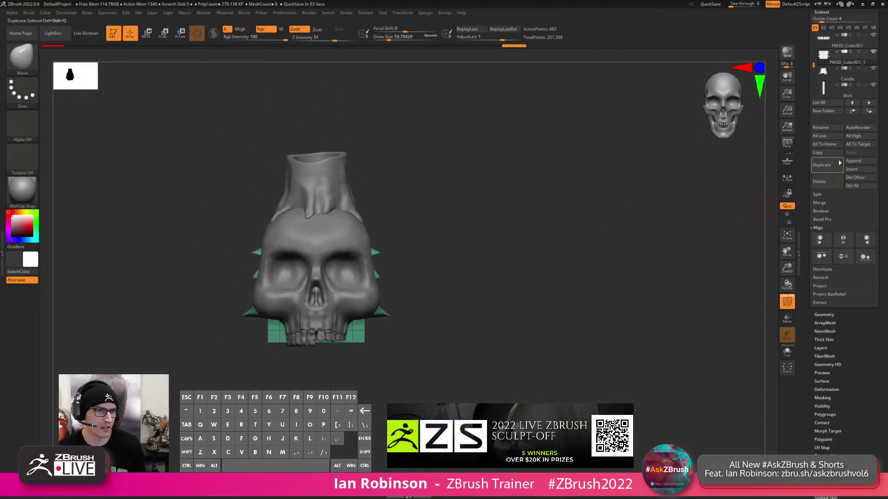
click(827, 189)
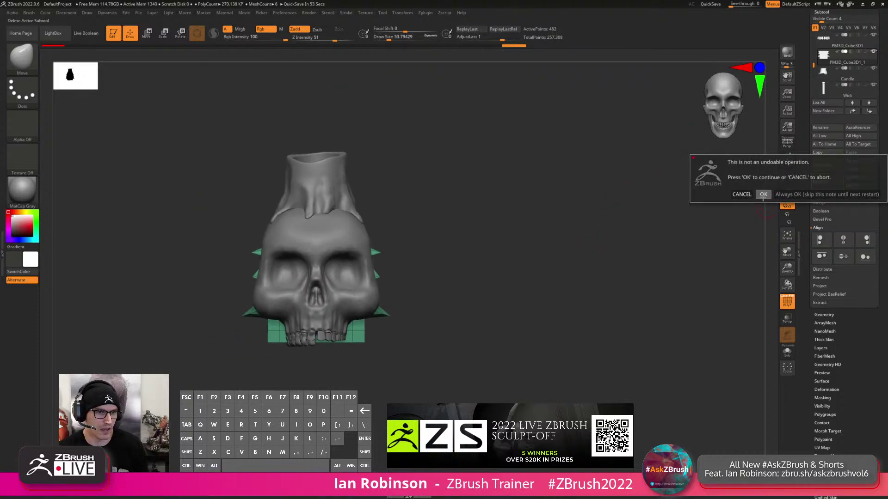
click(763, 195)
Make the Skull the active subtool and choose the Move brush with a draw size of about 158.
drag(539, 230, 532, 246)
mouse_move(440, 237)
mouse_down()
mouse_move(460, 267)
mouse_move(475, 236)
mouse_move(448, 234)
mouse_up()
mouse_move(476, 245)
alt+mouse_down()
mouse_move(488, 281)
mouse_move(509, 242)
alt+mouse_up()
key(s)
drag(465, 262, 472, 261)
alt+click(479, 259)
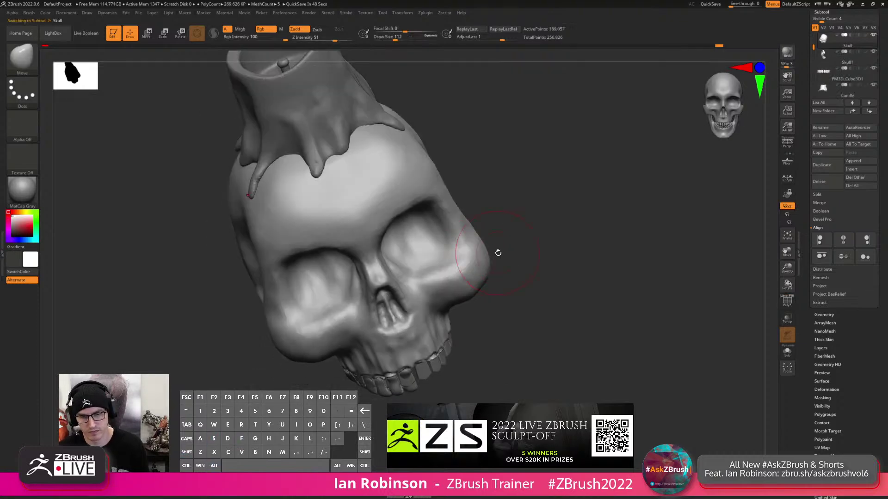
key(b)
key(m)
key(v)
key(s)
drag(526, 242, 535, 242)
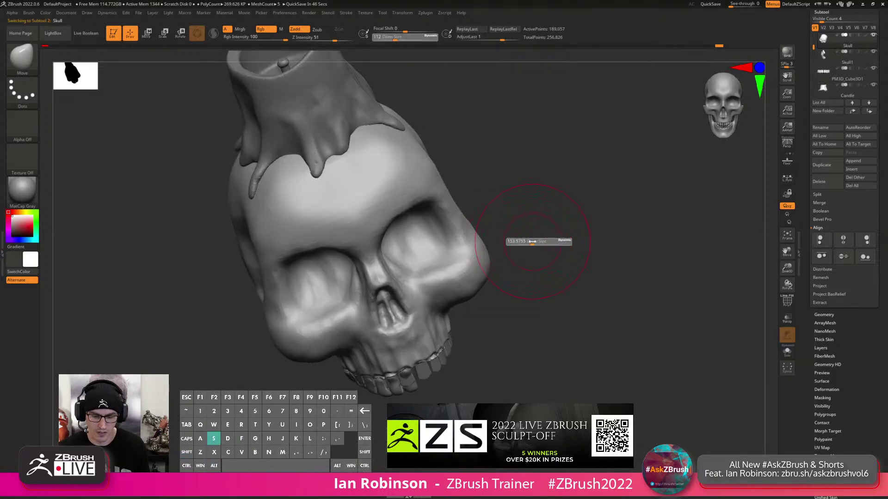
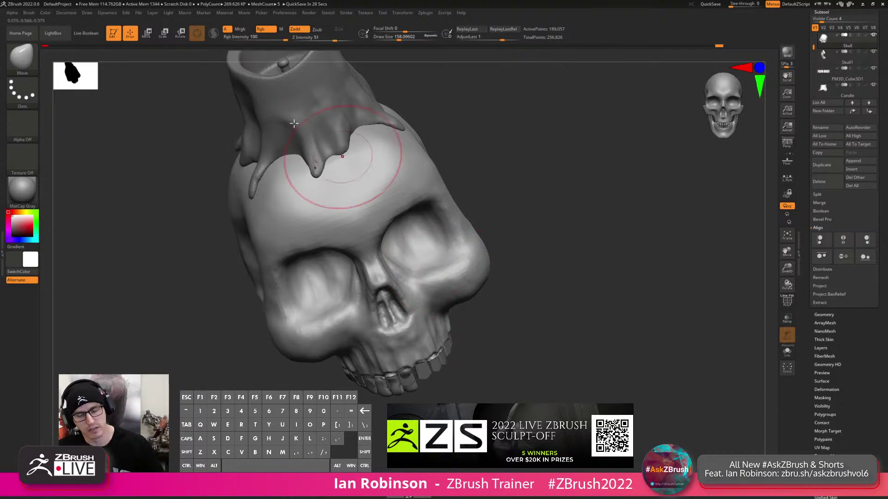
drag(502, 198, 562, 222)
scroll(861, 117, up, 3)
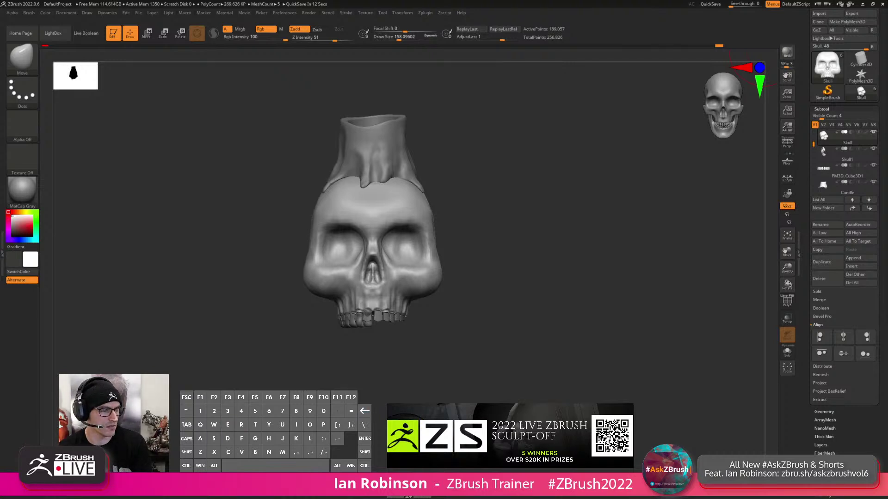
key(BackSpace)
text(er)
key(BackSpace)
key(BackSpace)
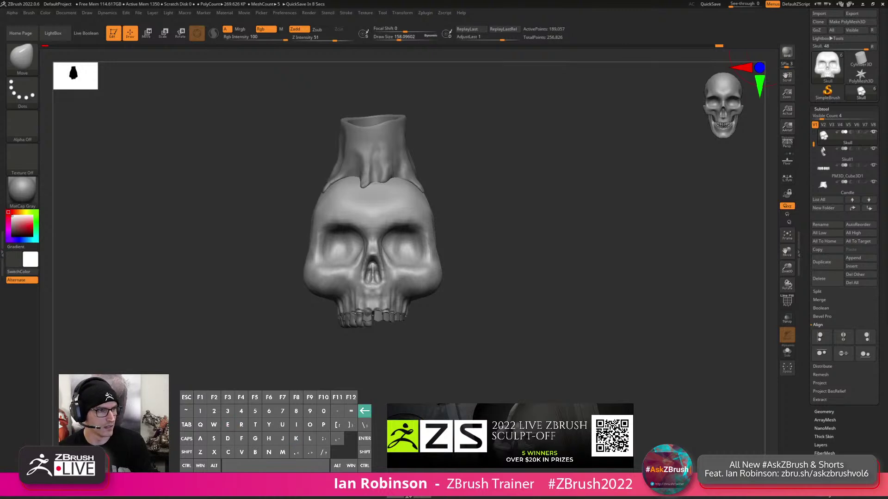
key(space)
key(o)
key(n)
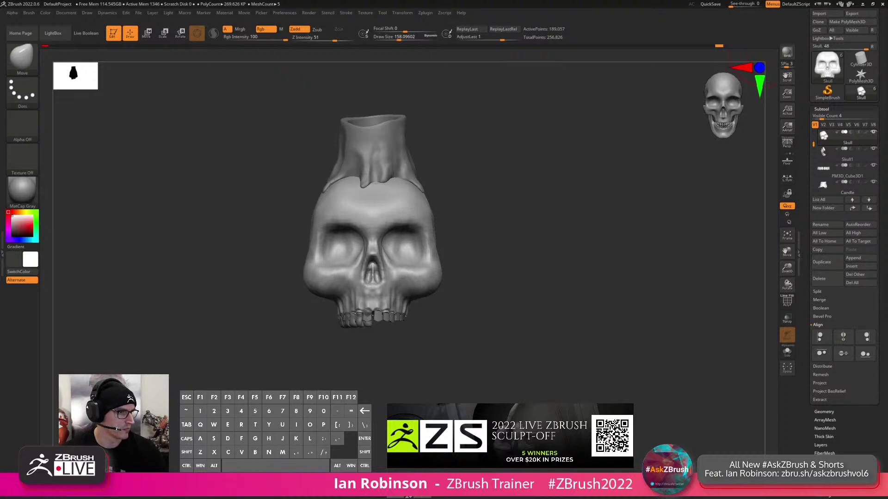
Insert a Cylinder3D mesh as a new subtool below the Skull.
drag(655, 126, 568, 222)
click(866, 268)
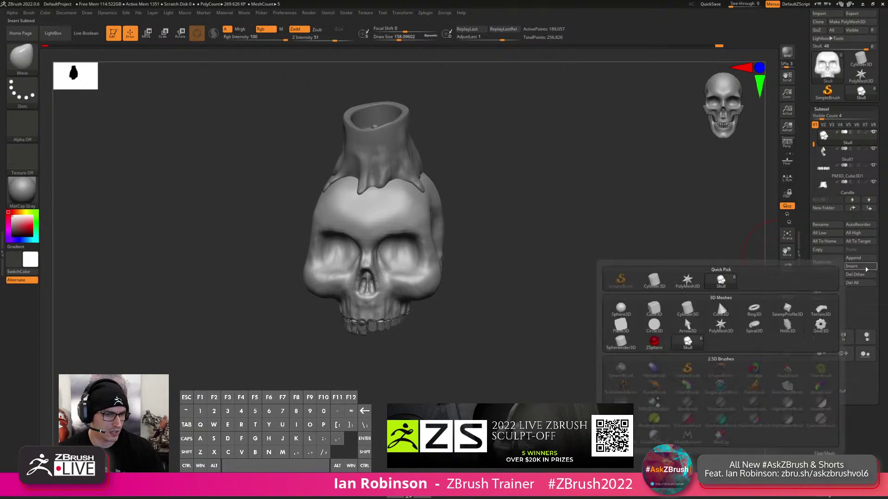
click(654, 279)
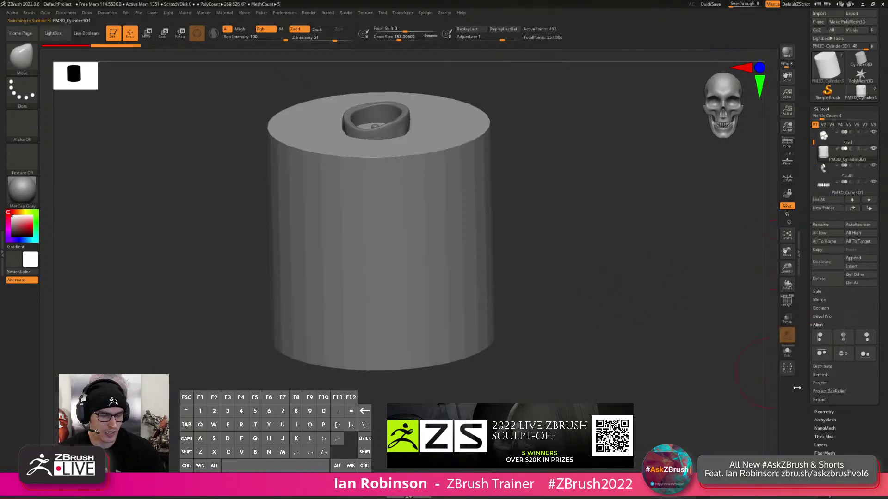
Isolate the cylinder in Solo mode with its polyframe shown and rotate it so a round cap faces front.
click(785, 354)
key(shift+f)
shift+drag(585, 295, 581, 272)
key(e)
mouse_move(372, 226)
mouse_down()
mouse_move(367, 336)
mouse_move(584, 278)
mouse_move(402, 227)
mouse_move(393, 278)
mouse_up()
mouse_move(497, 259)
shift+mouse_down()
mouse_move(564, 254)
mouse_move(553, 264)
shift+mouse_up()
key(q)
key(g)
key(Escape)
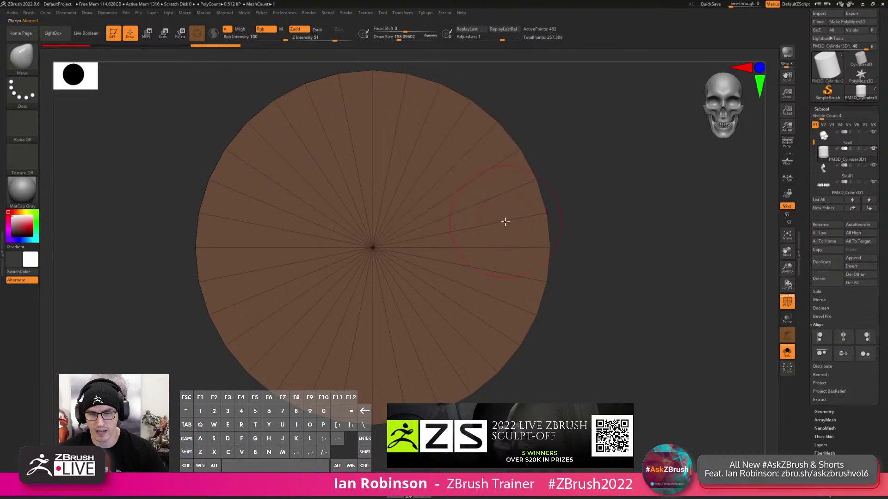
Insert multiple edge loops around the cylinder's front cap with the ZModeler brush, undoing the first trial.
key(b)
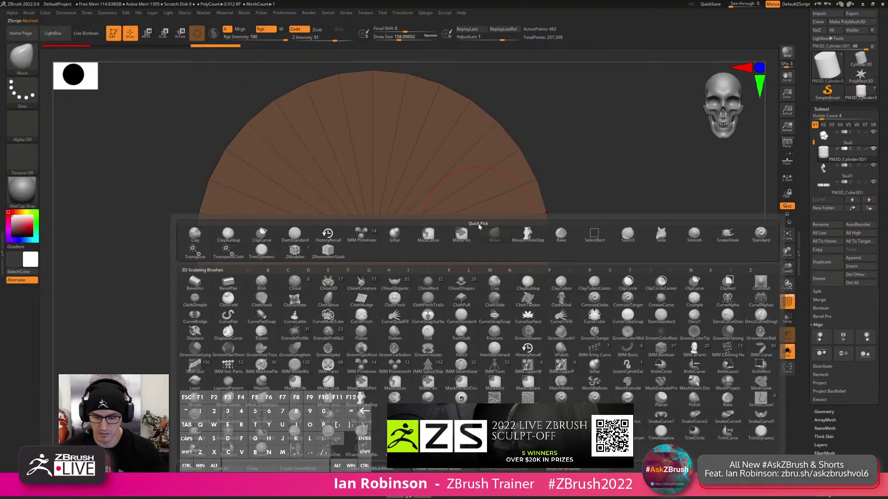
key(m)
key(v)
key(b)
key(z)
key(m)
drag(477, 204, 502, 195)
key(ctrl+z)
key(space)
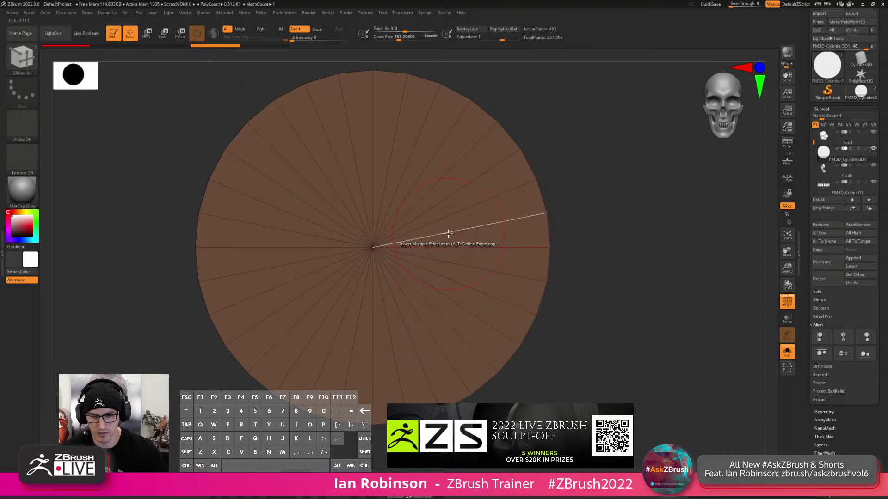
click(481, 218)
drag(470, 183, 473, 173)
Preview the cylinder with Dynamic Subdivision, turn the smoothing off again and hide the polyframe.
mouse_move(584, 216)
mouse_down()
mouse_move(614, 224)
mouse_move(624, 206)
mouse_move(606, 226)
mouse_move(613, 220)
mouse_up()
key(shift+f)
key(d)
key(shift+f)
key(shift+f)
key(shift+d)
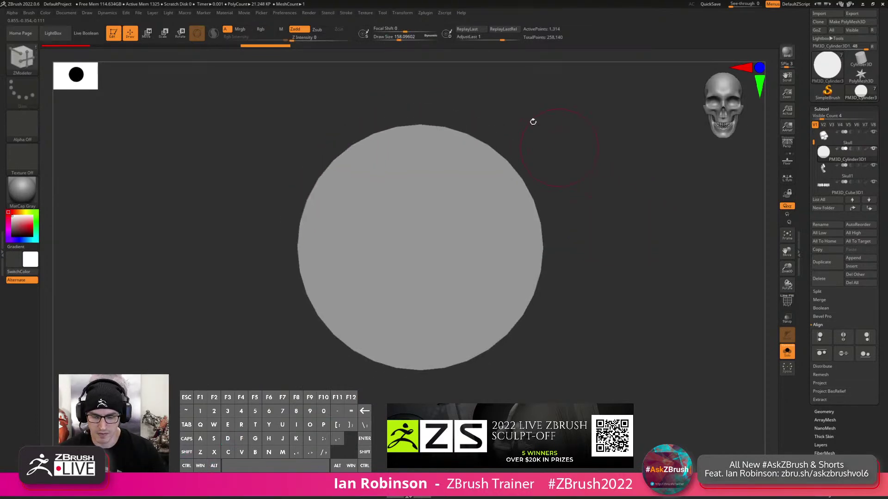
click(366, 12)
click(377, 57)
click(370, 134)
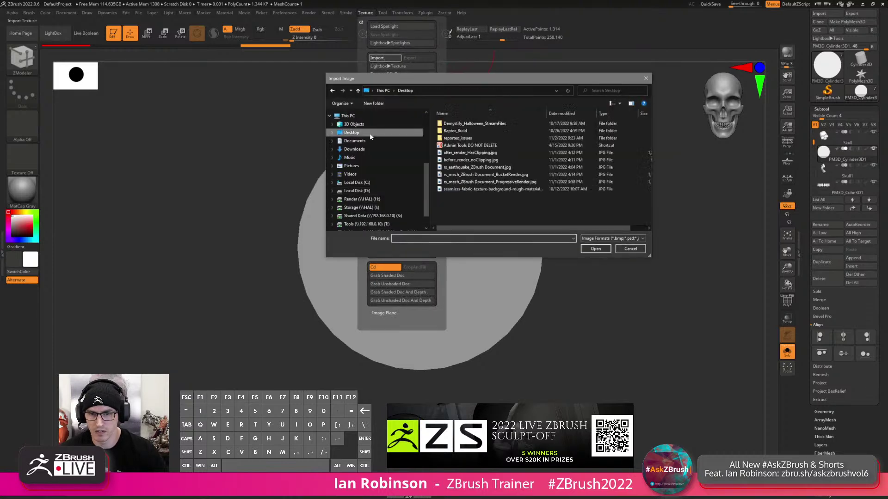
click(369, 158)
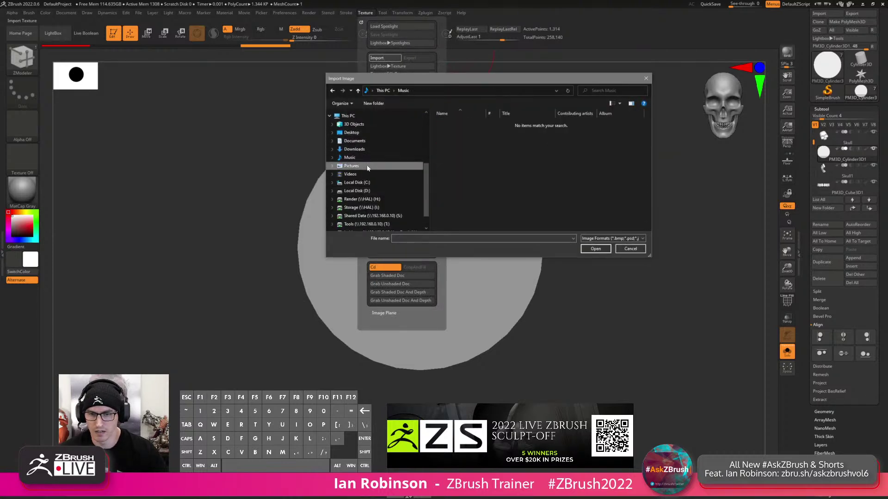
click(368, 166)
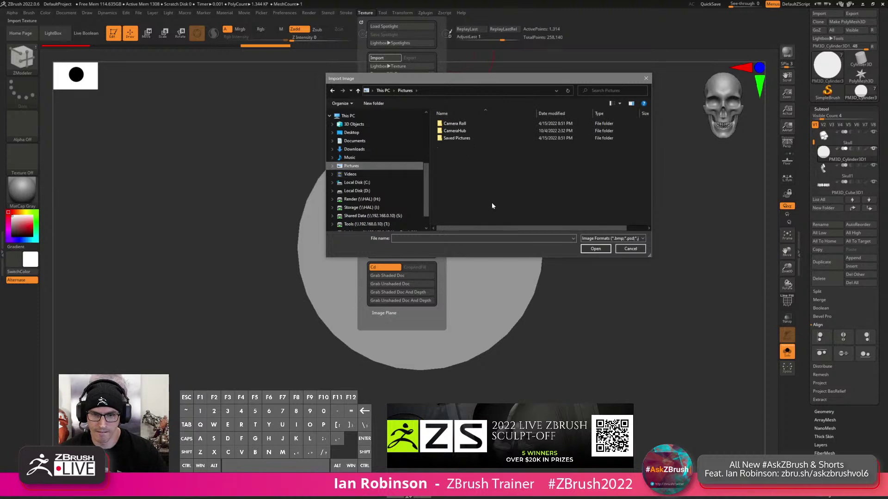
click(603, 239)
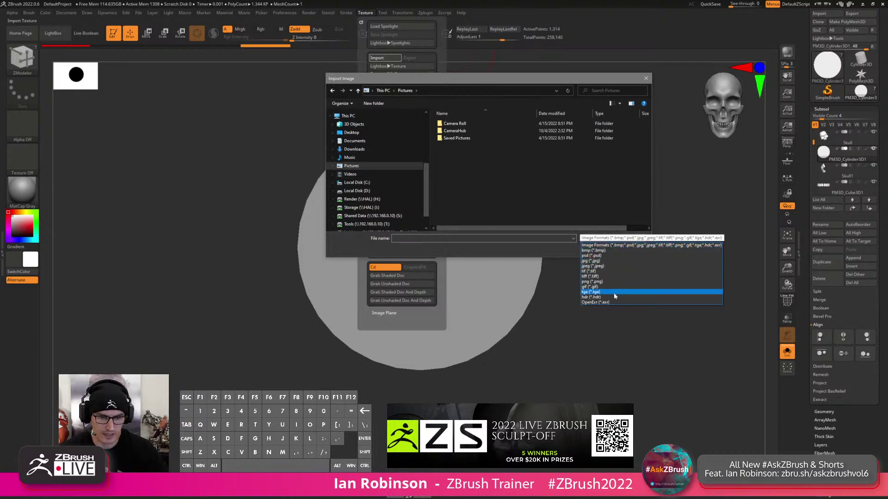
click(605, 260)
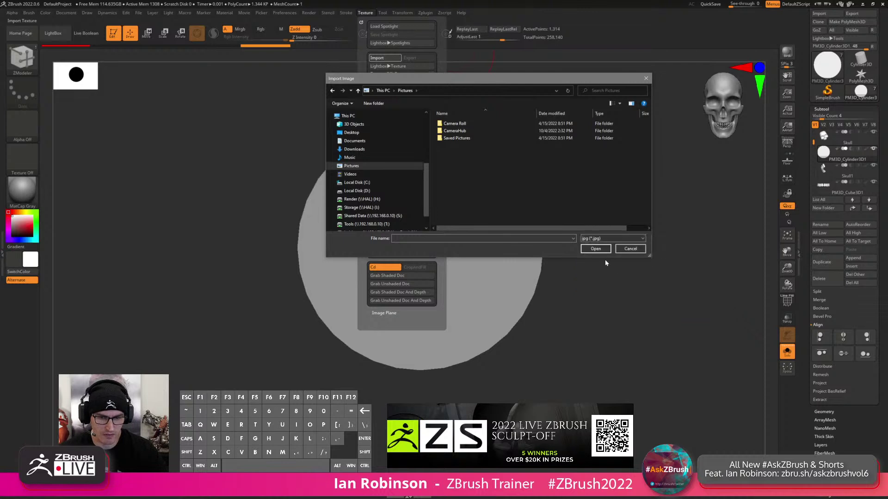
click(630, 249)
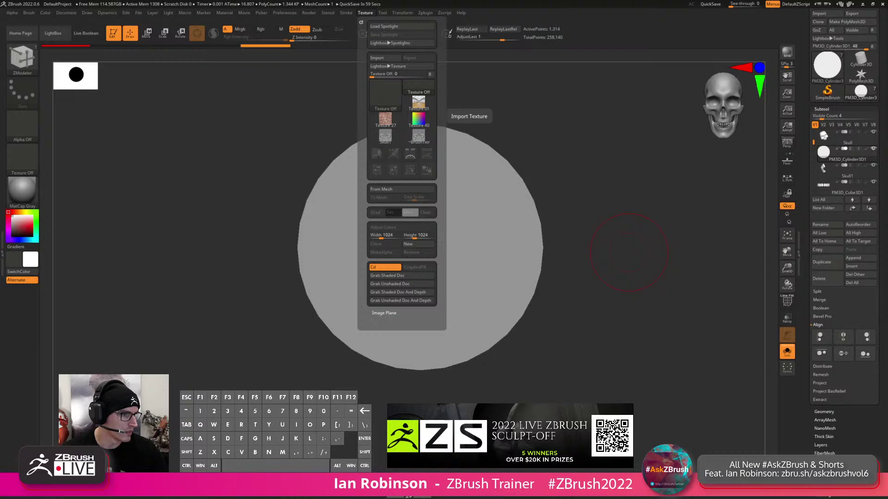
click(368, 14)
click(369, 14)
click(381, 59)
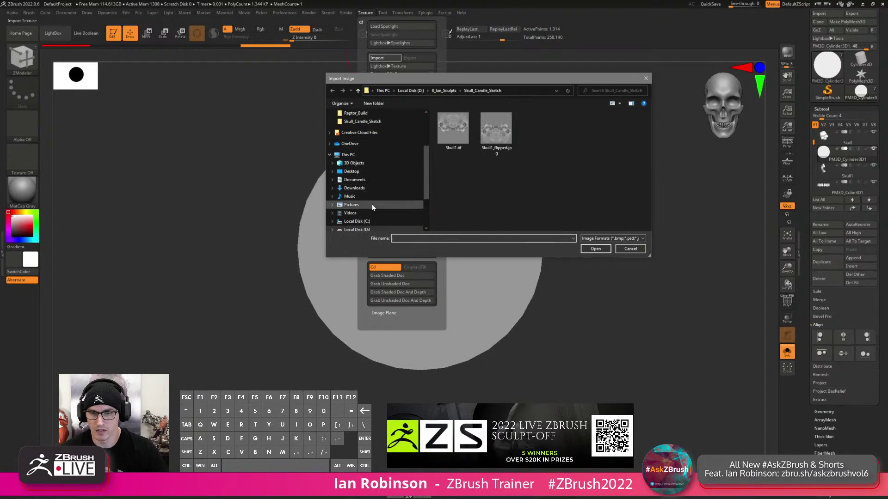
click(353, 204)
scroll(363, 157, up, 3)
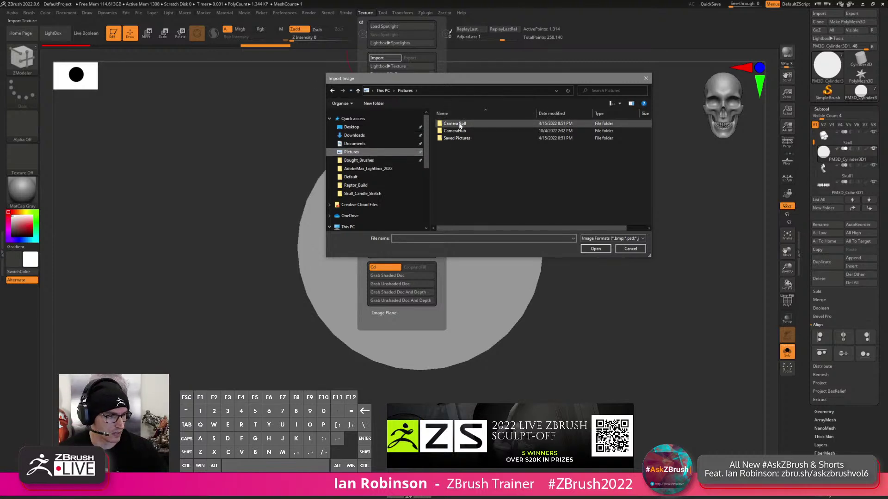
click(630, 249)
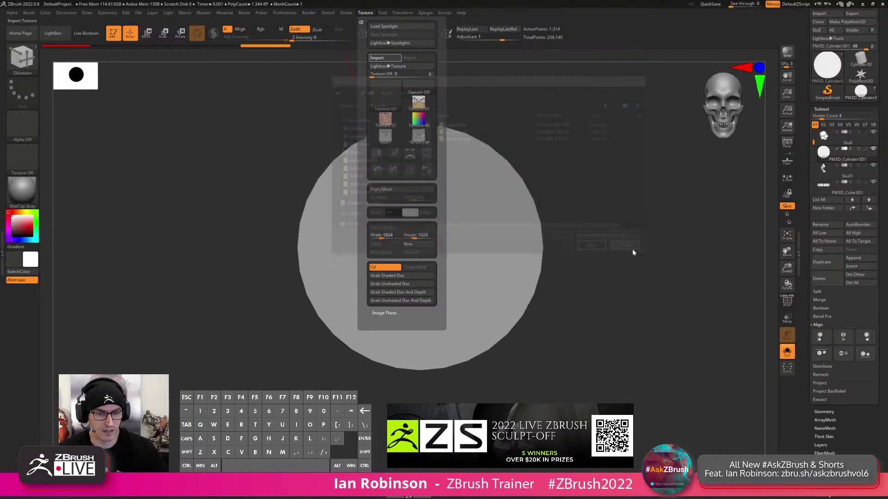
mouse_move(846, 172)
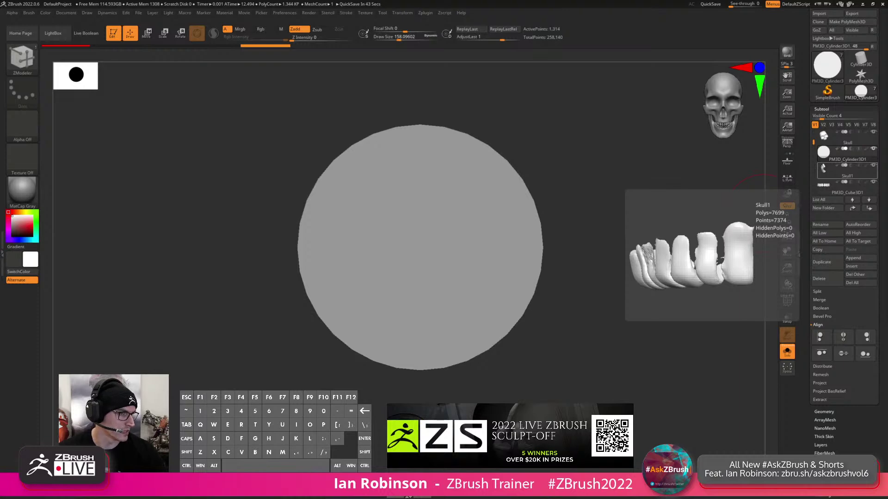
key(alt+Tab)
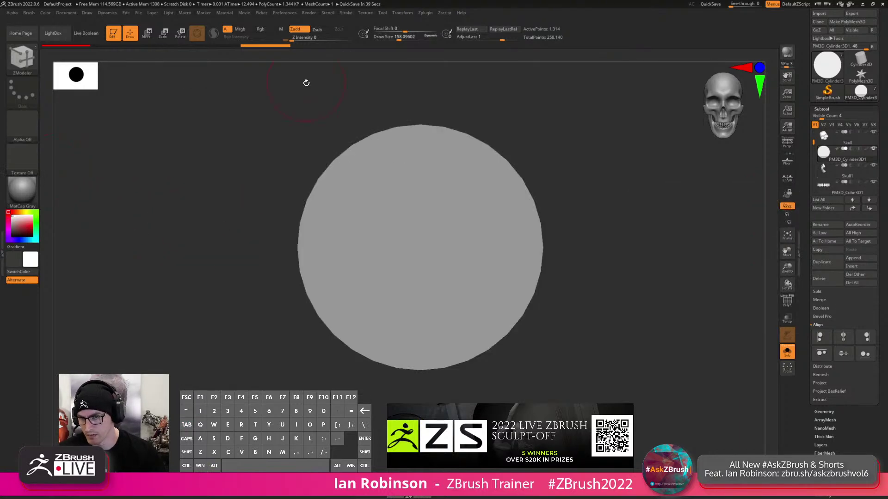
Add the gallery panorama Texture 01 to Spotlight, then enlarge and position it over the cylinder's cap.
click(366, 13)
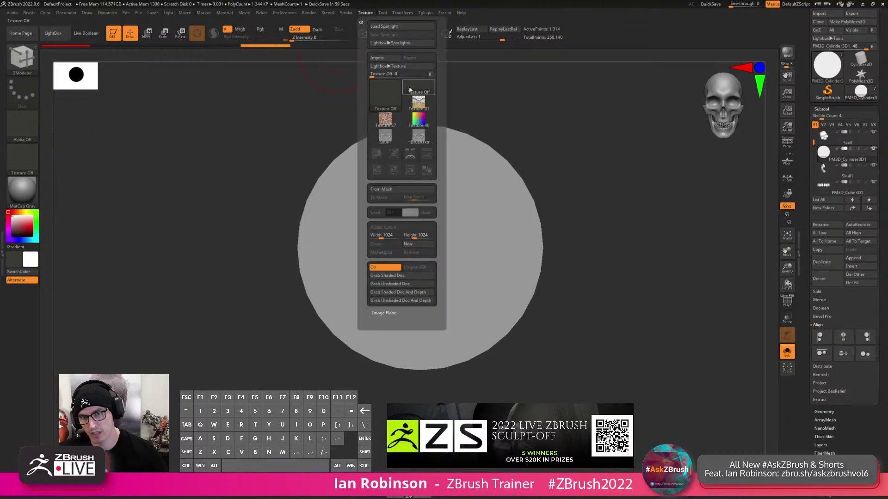
click(419, 101)
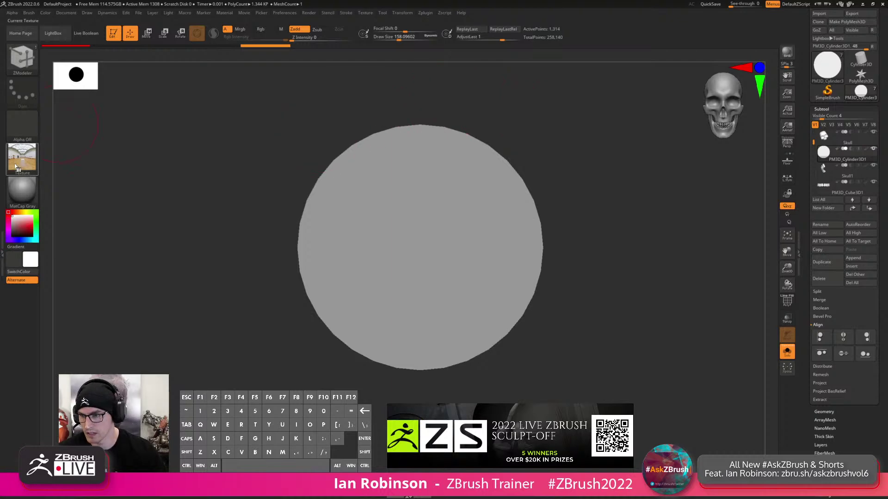
click(366, 13)
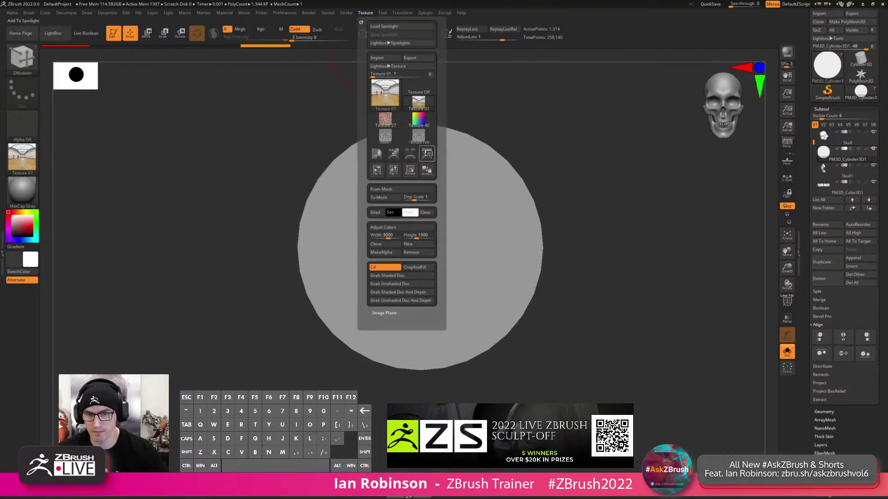
click(429, 156)
drag(423, 223, 445, 225)
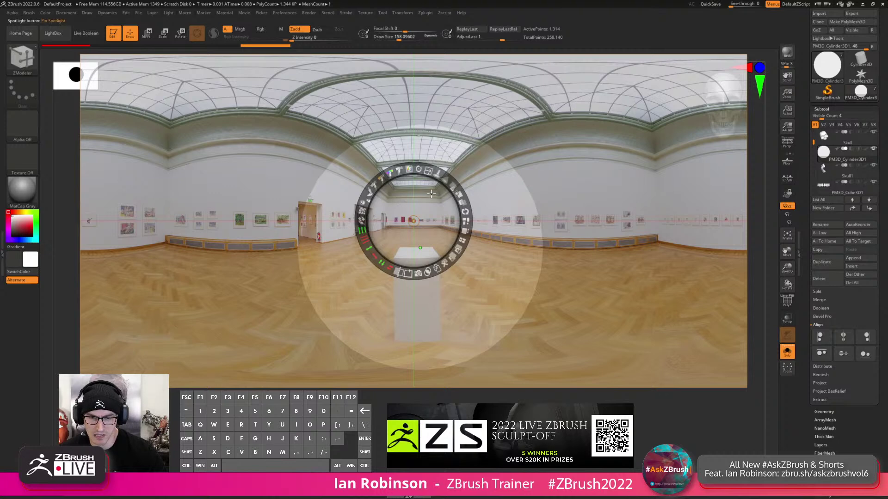
mouse_move(428, 171)
mouse_down()
mouse_move(418, 167)
mouse_move(433, 172)
mouse_up()
drag(434, 204, 430, 217)
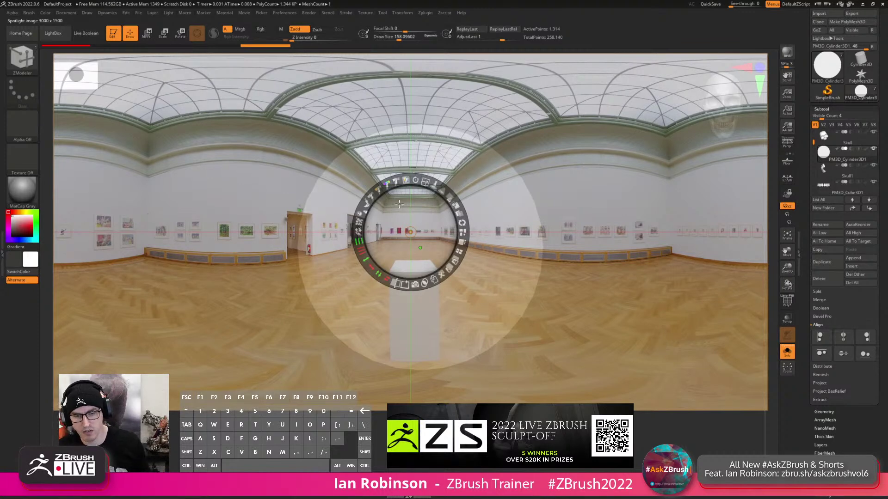
Leave Spotlight editing and pick the ClayBuildup brush with a focal shift of -15 and a draw size of about 223.
key(z)
key(b)
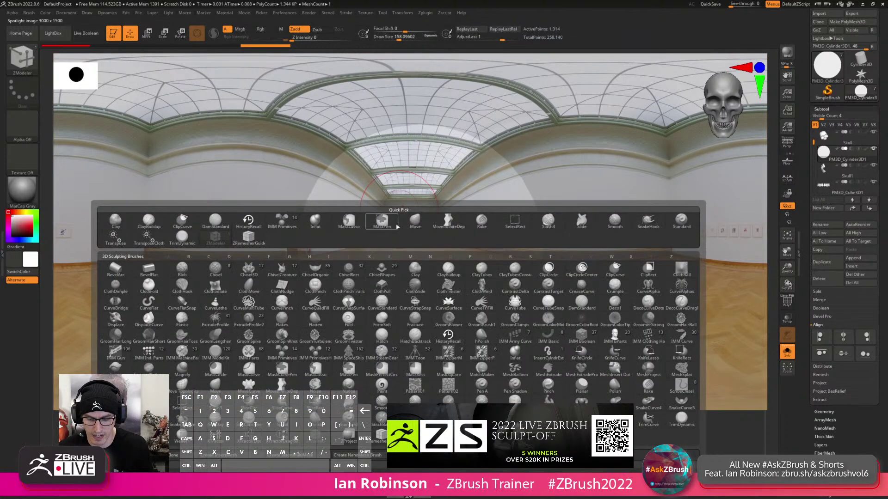
key(c)
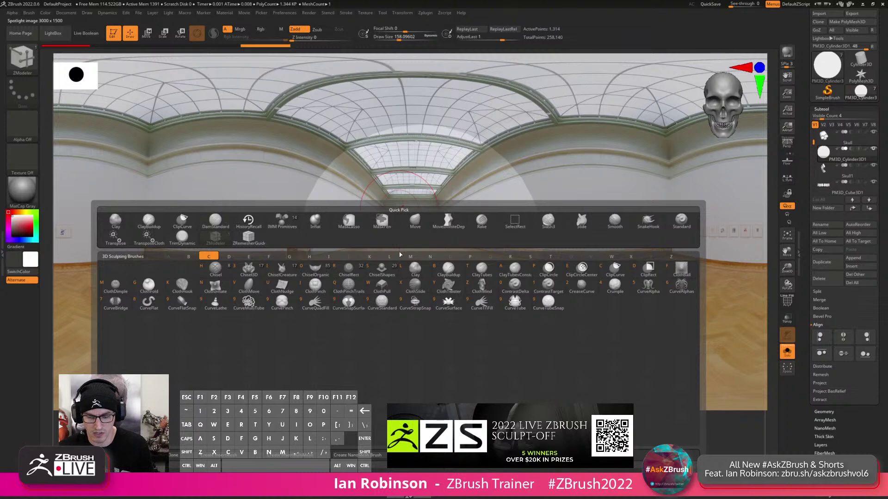
key(b)
key(space)
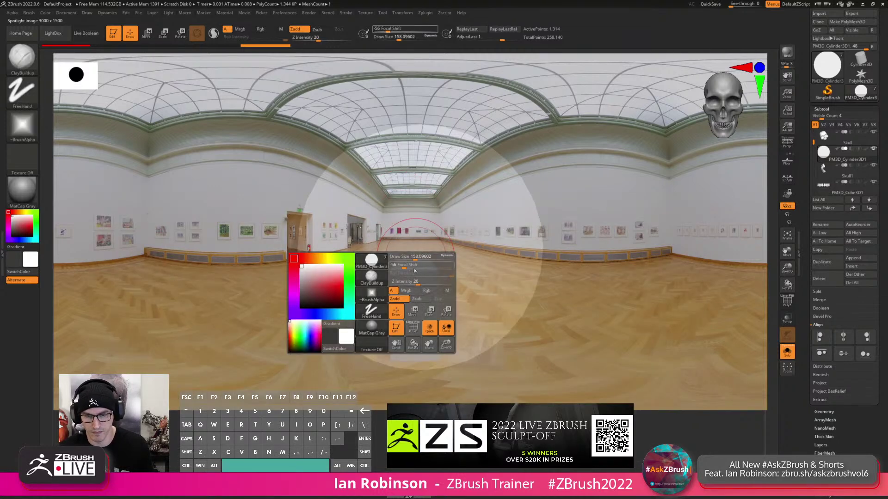
key(s)
drag(418, 249, 425, 251)
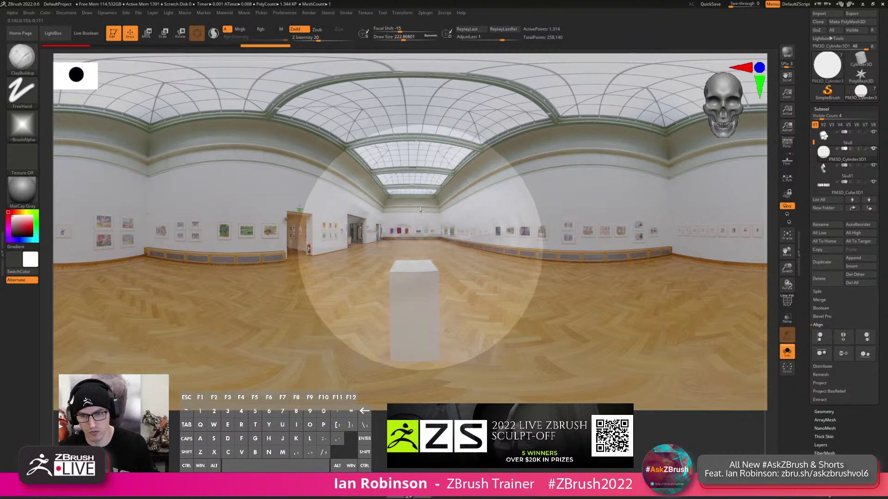
Try a ClayBuildup stroke through the projected image across the middle of the cap, and undo it.
drag(426, 196, 417, 265)
key(shift+z)
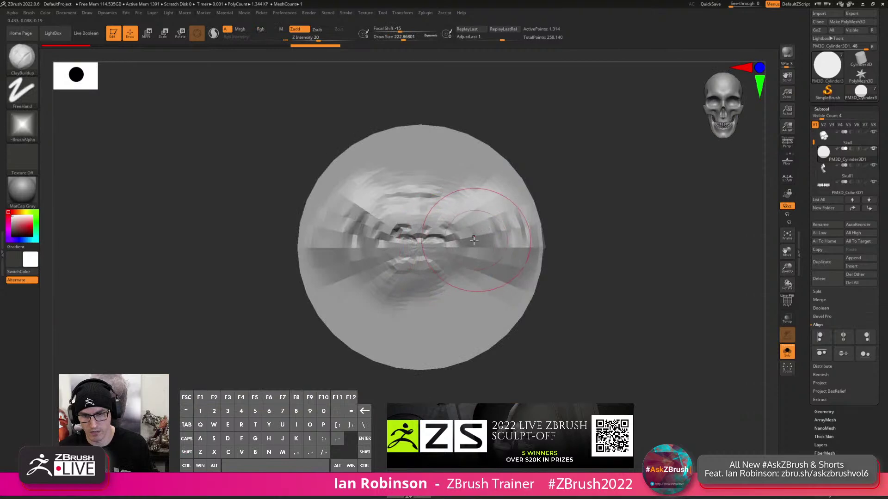
key(ctrl+z)
Subdivide the cylinder five times.
key(shift+f)
key(shift+f)
key(ctrl+d)
key(ctrl+d)
key(ctrl+d)
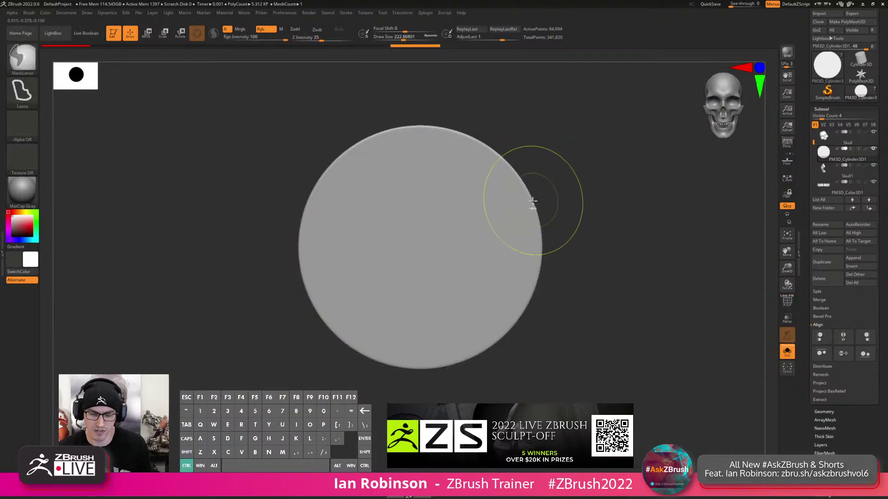
key(ctrl+d)
key(ctrl+d)
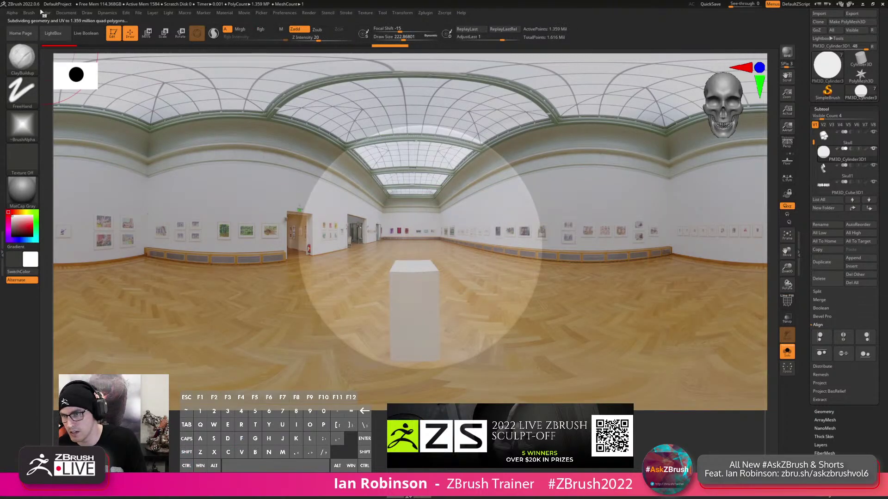
Check the ClayBuildup brush's auto masking and its Spotlight Projection sampling option.
click(29, 13)
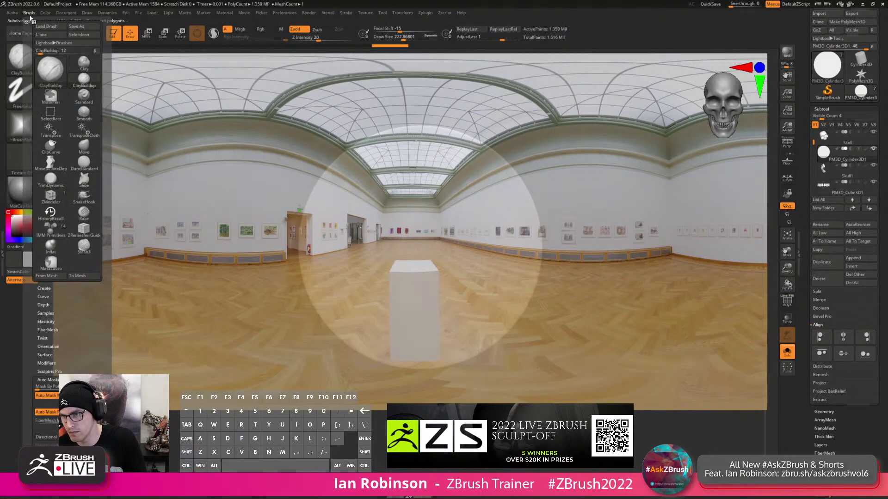
click(53, 380)
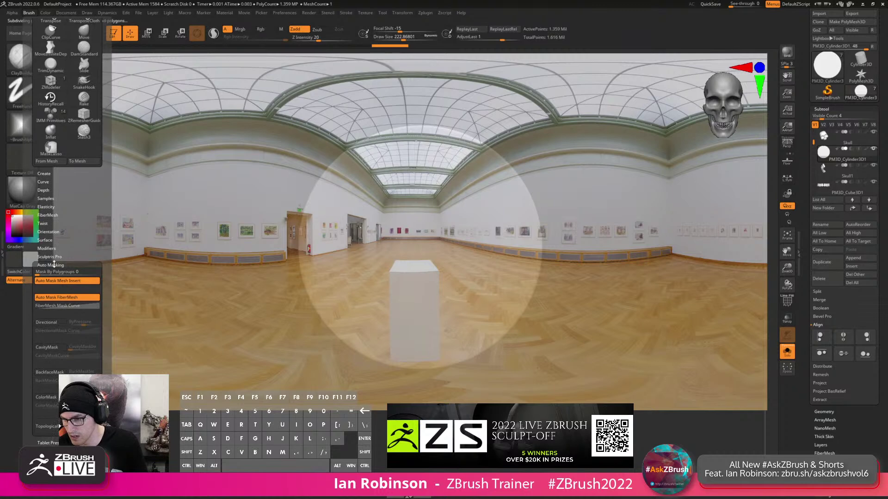
click(48, 199)
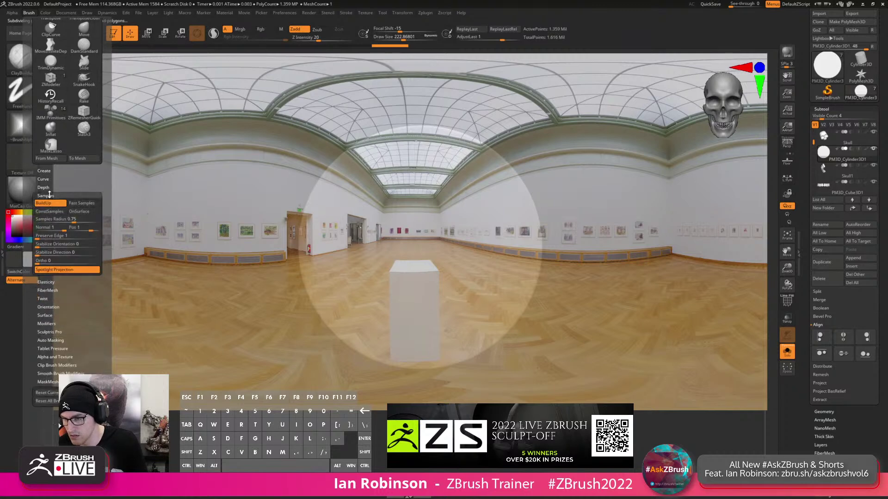
Try a ClayBuildup stroke of draw size about 128 on the cap with Spotlight projection, inspect it closely and undo it.
key(s)
drag(431, 207, 424, 207)
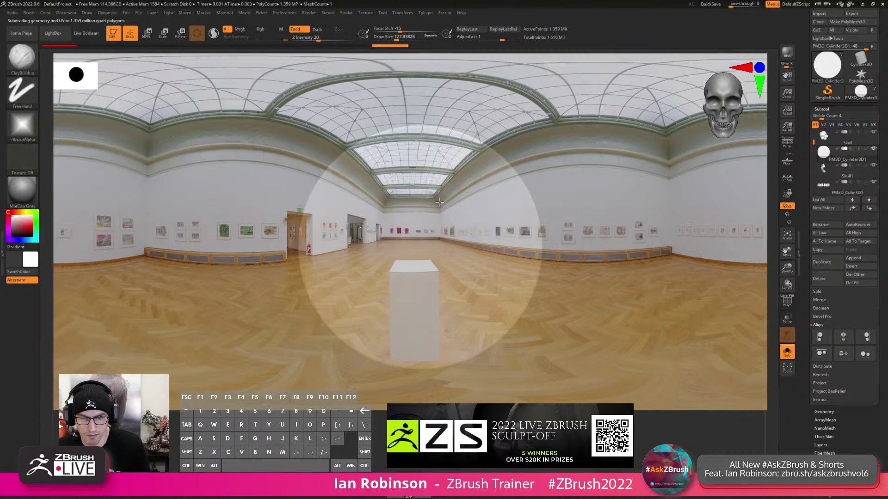
key(shift)
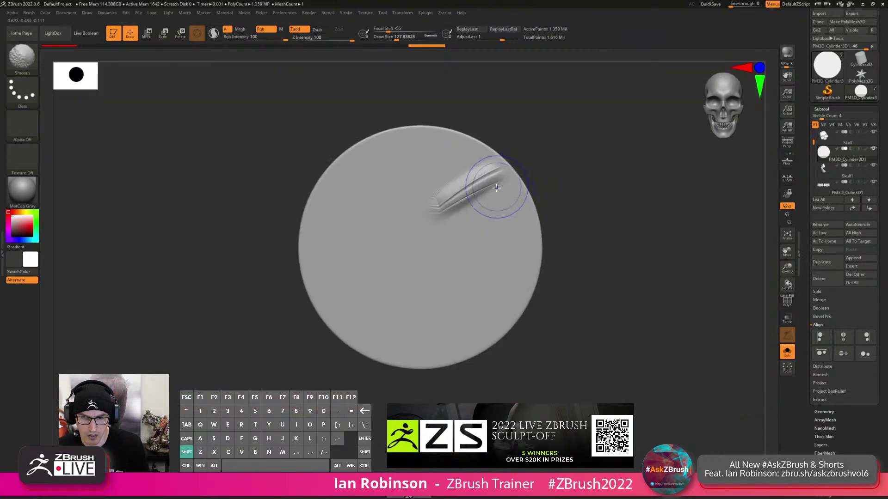
key(alt)
mouse_move(490, 181)
alt+right_down()
mouse_move(475, 206)
mouse_move(473, 146)
alt+right_up()
key(ctrl+z)
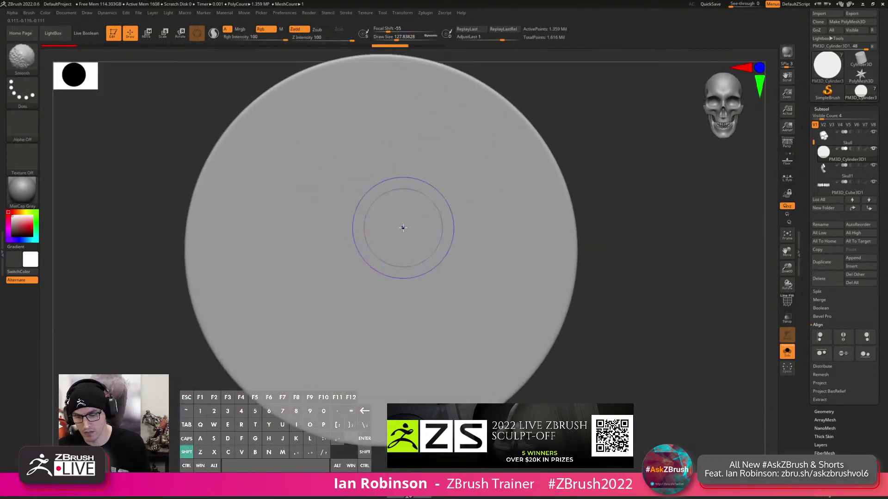
Reposition the Spotlight gallery image over the magnified cap and scale it up until it covers the whole cylinder.
key(shift+z)
key(z)
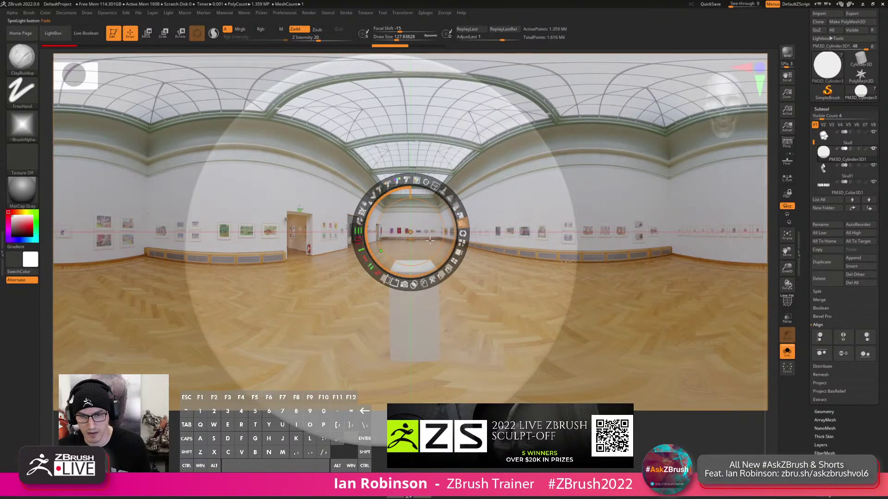
key(ctrl+z)
drag(439, 242, 398, 282)
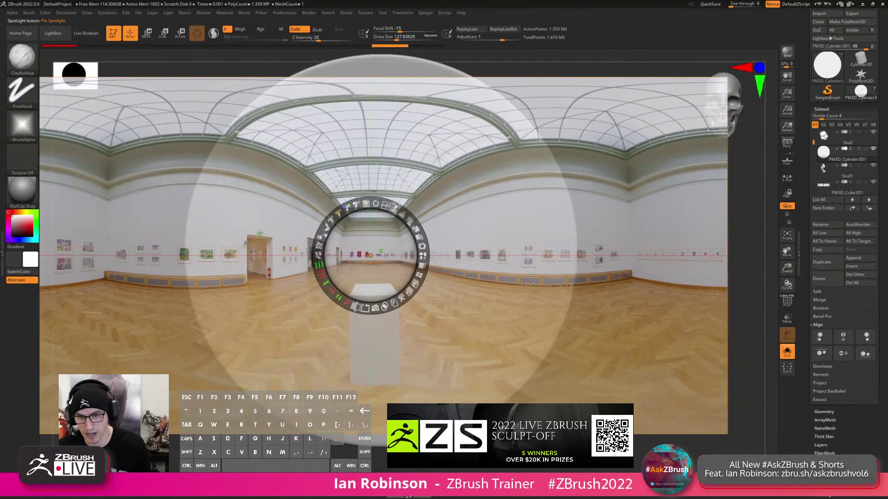
drag(385, 207, 392, 210)
click(392, 209)
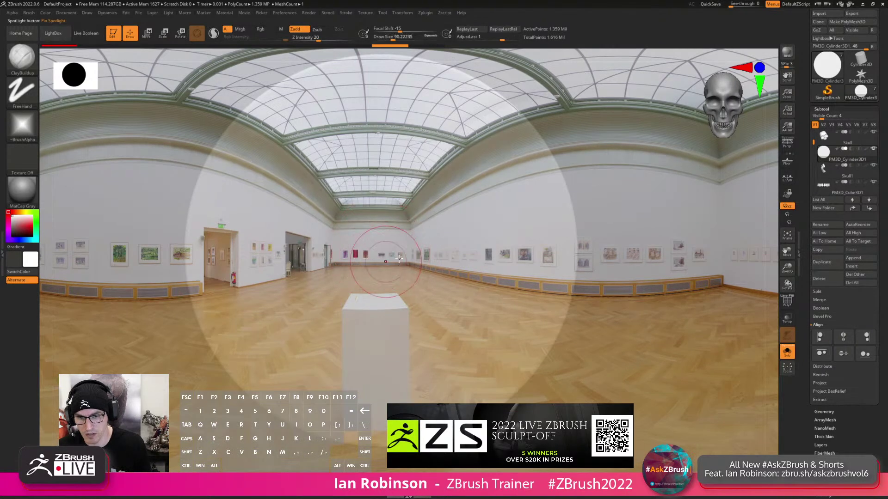
Enable Thick Skin on the cylinder with a thickness of about 18.19.
click(822, 108)
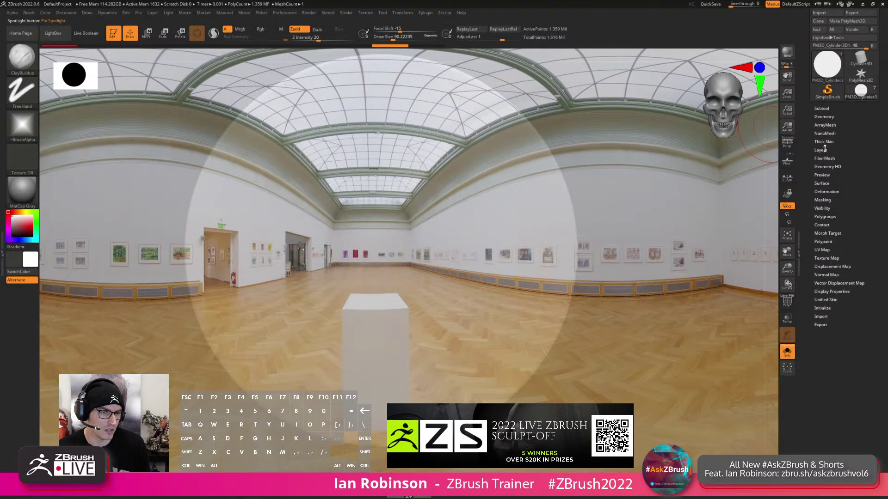
click(826, 141)
click(822, 148)
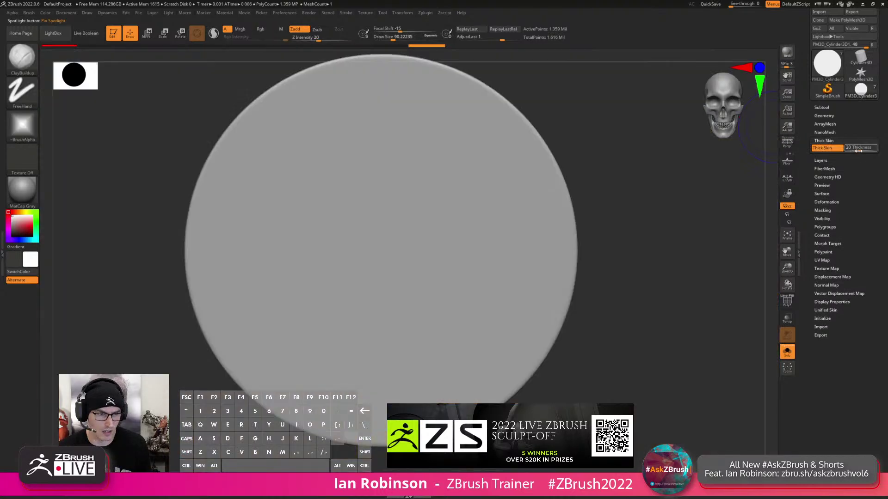
drag(858, 151, 859, 151)
Sculpt across the cap through the Spotlight image with a draw size of about 120, then hide the image and inspect the relief.
key(bracketright)
key(bracketright)
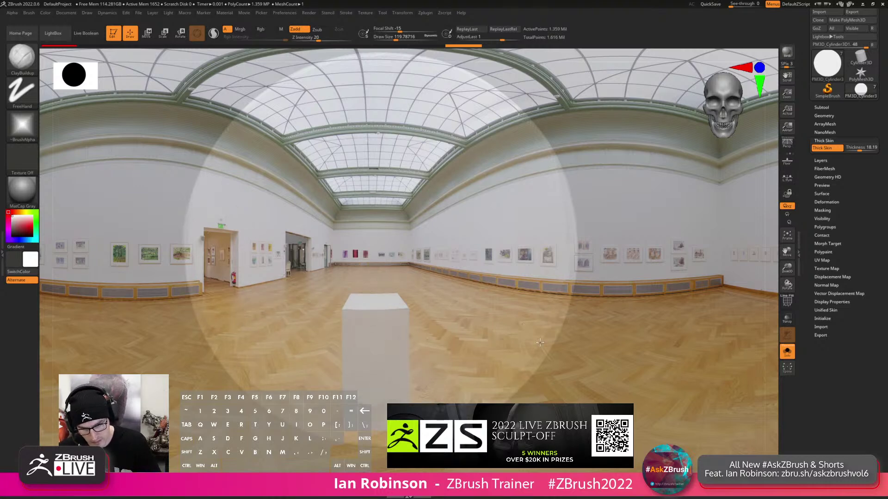
key(ctrl+shift+z)
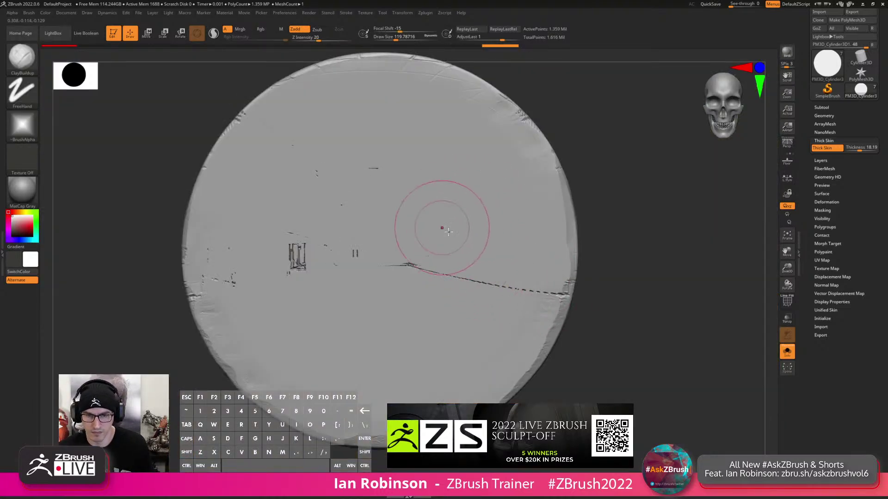
right_drag(442, 227, 446, 200)
right_click(453, 210)
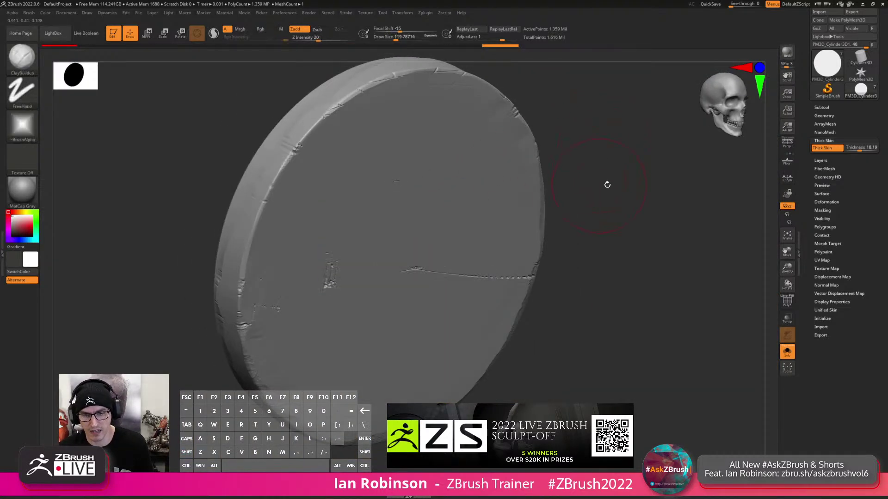
Show the Spotlight image again and reduce the brush's draw size to about 44.
key(shift+z)
key(s)
drag(438, 220, 430, 216)
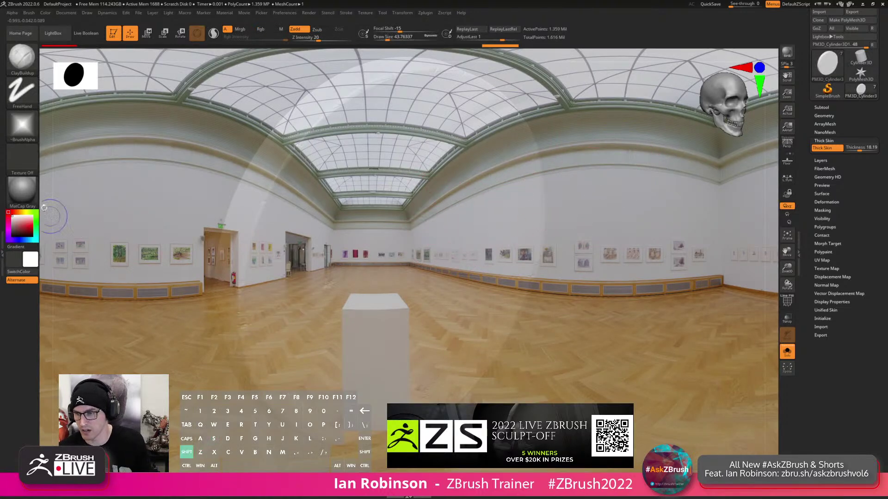
Delete the gallery image from Spotlight and undo the Thick Skin relief on the cylinder.
key(shift+z)
key(shift+z)
key(z)
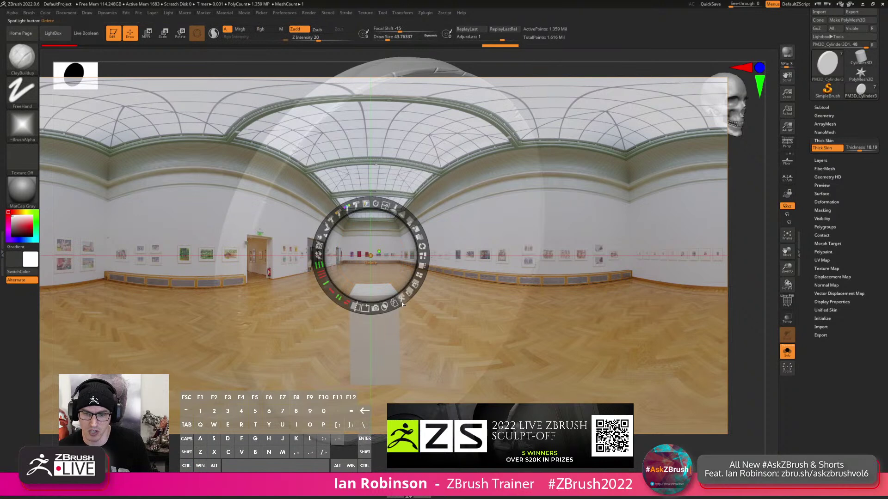
key(shift+z)
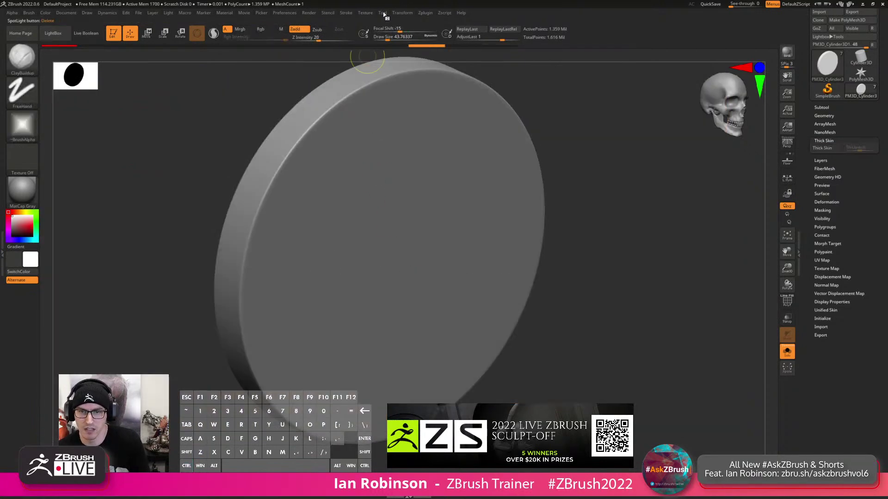
Make an alpha from the gallery image Texture 01 and turn the active texture off.
click(365, 12)
click(418, 102)
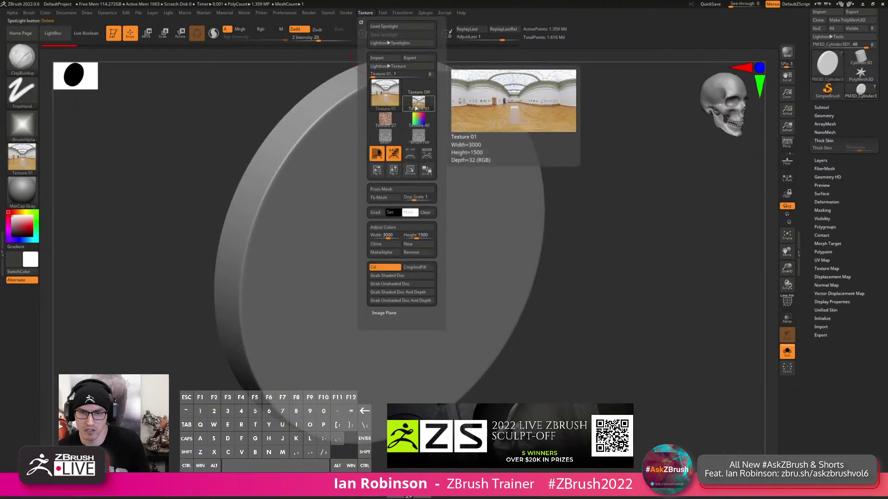
click(21, 157)
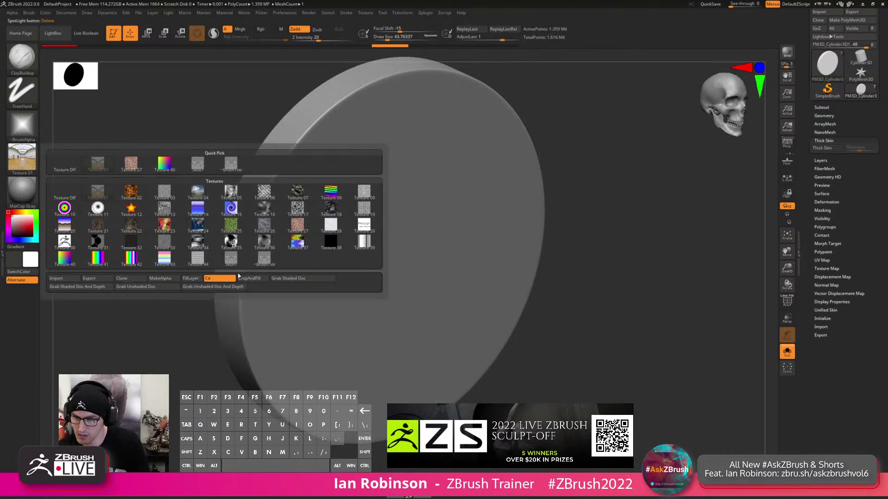
click(160, 278)
click(26, 133)
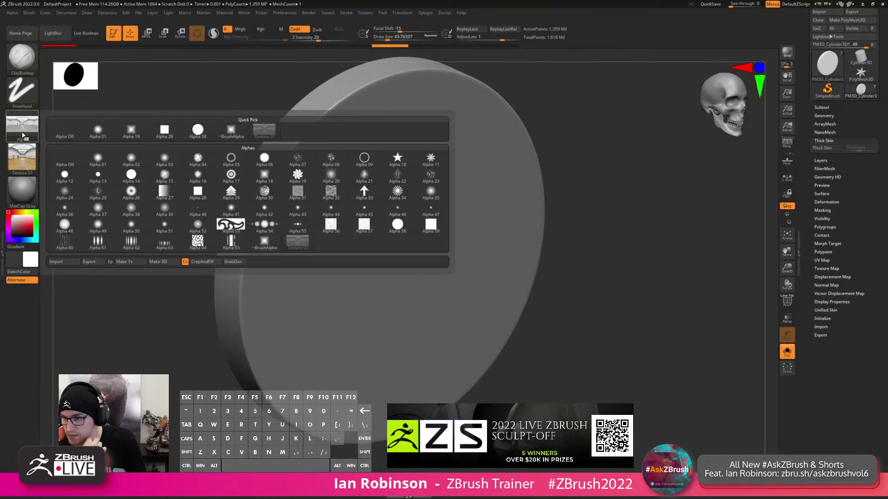
click(32, 129)
click(22, 157)
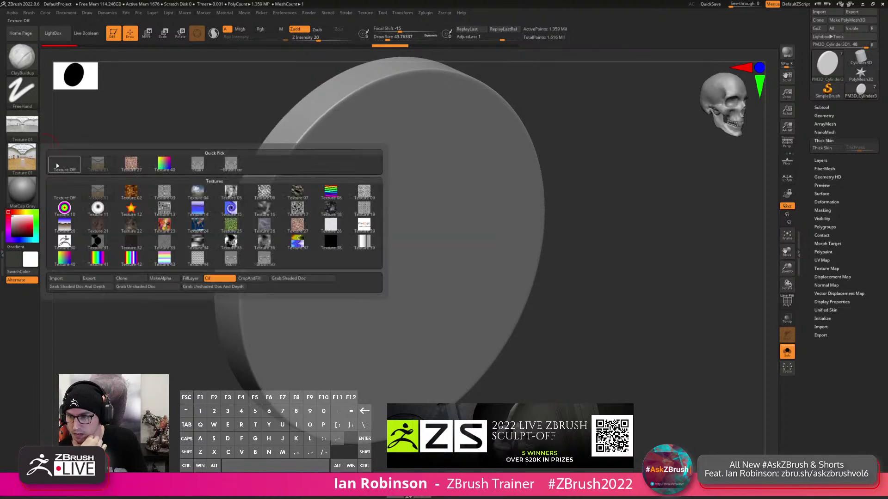
click(66, 163)
Export the Texture 01 alpha as Texture 01.psd to the Pictures folder.
click(33, 134)
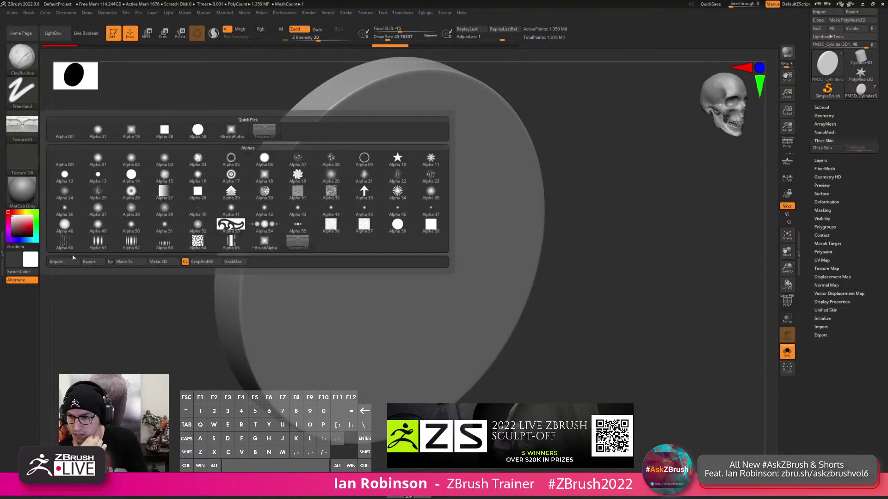
click(20, 138)
click(27, 134)
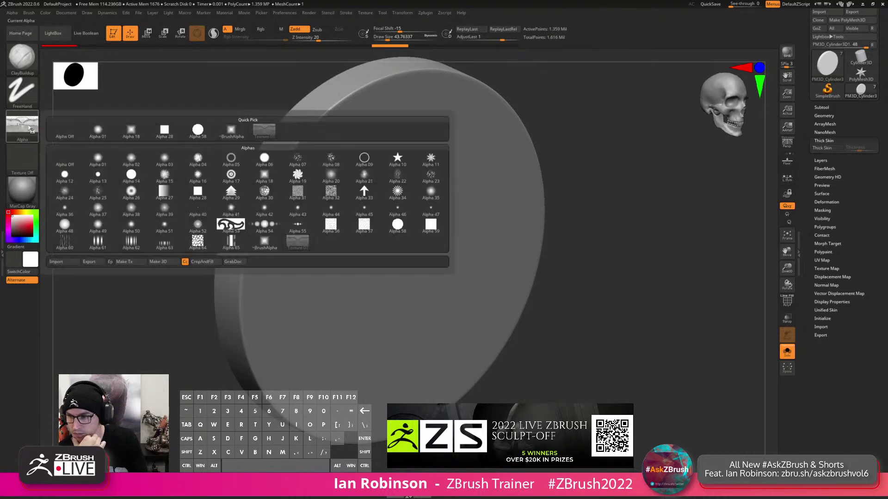
click(95, 263)
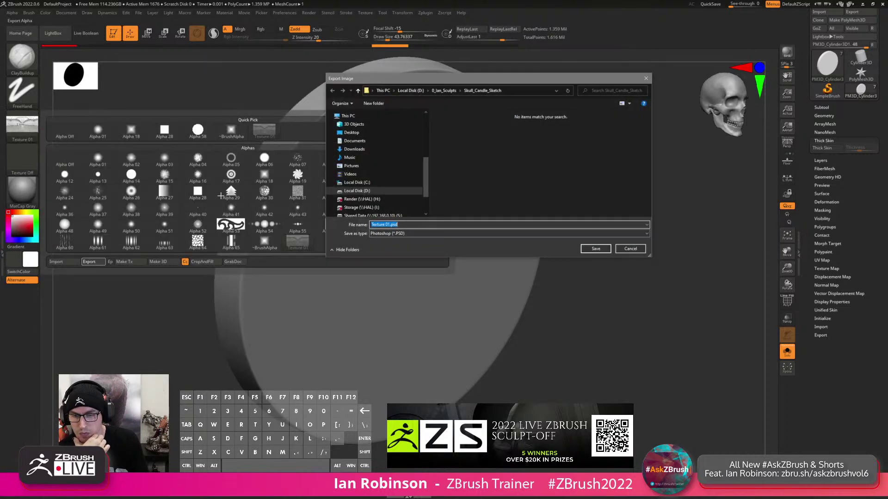
click(370, 133)
click(372, 141)
click(372, 149)
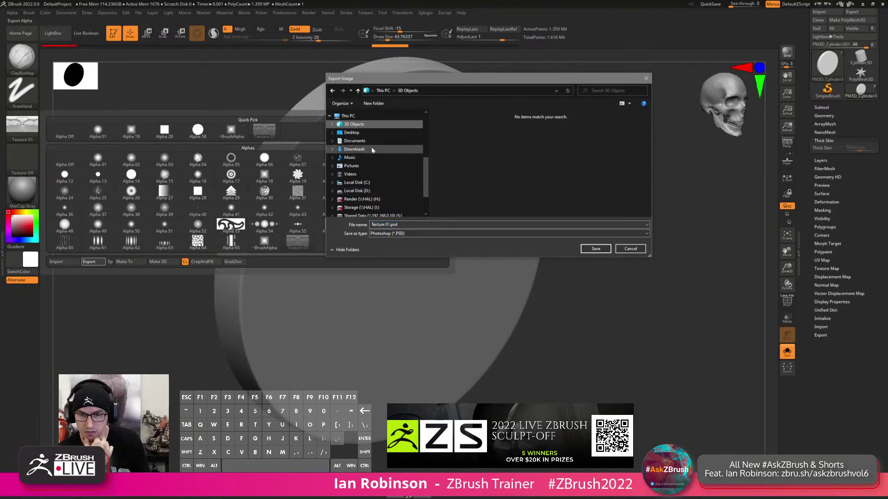
click(366, 166)
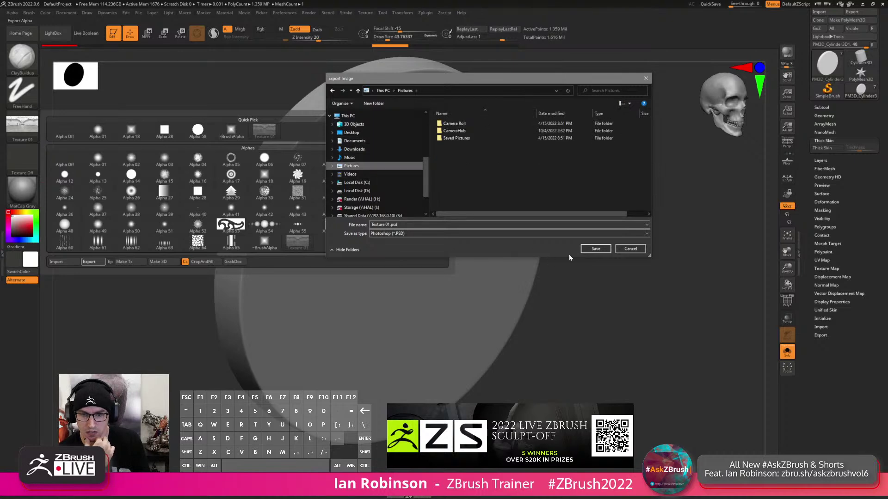
click(596, 250)
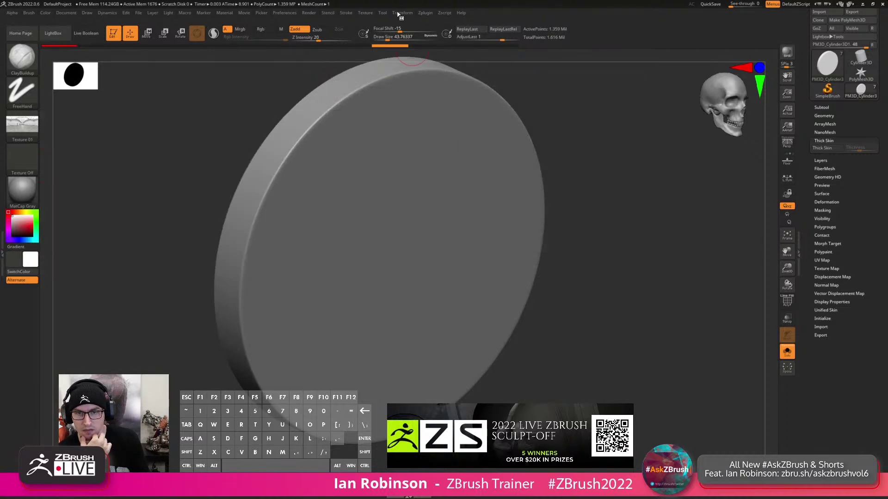
Import the exported grayscale Texture 01.psd as a texture and add it to Spotlight.
click(365, 12)
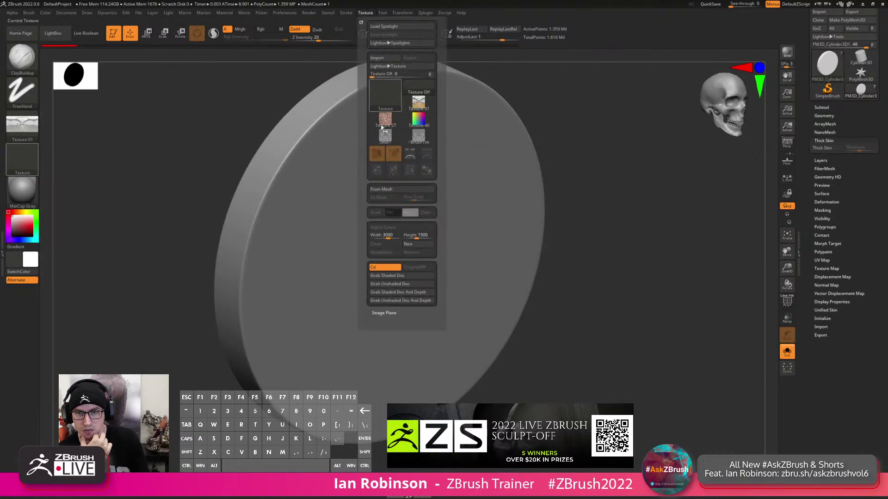
click(377, 57)
click(458, 146)
click(591, 246)
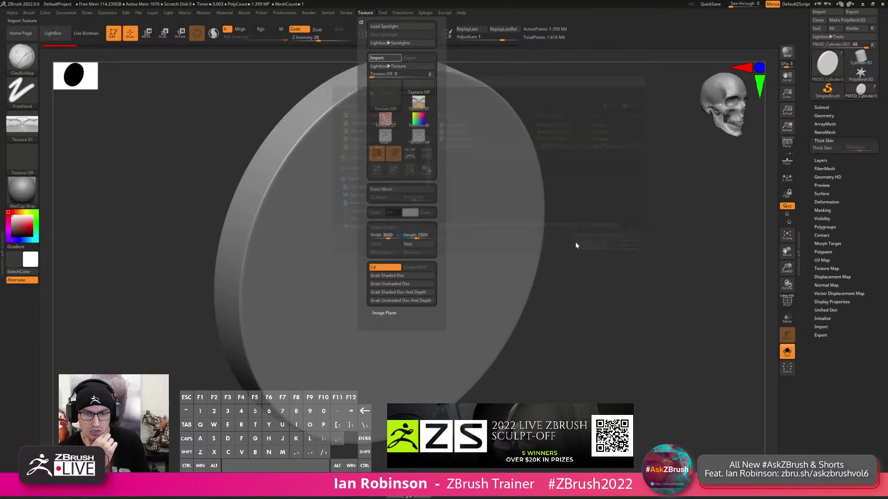
click(369, 13)
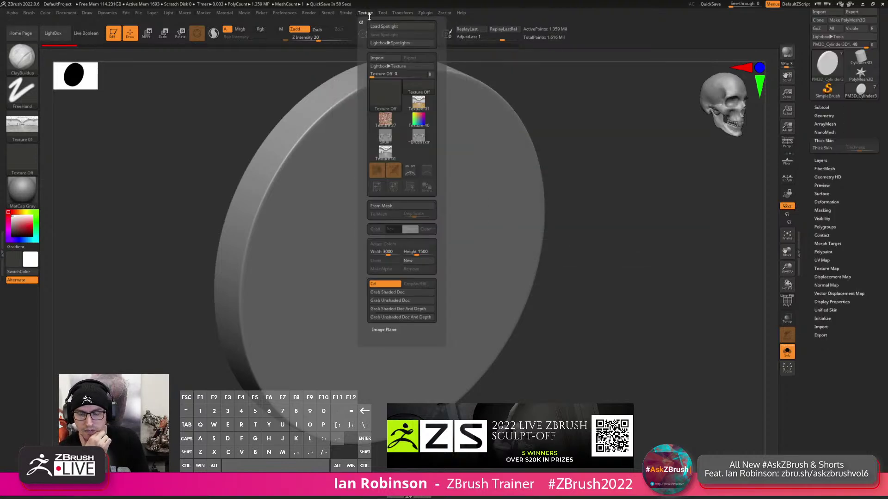
click(387, 154)
click(426, 171)
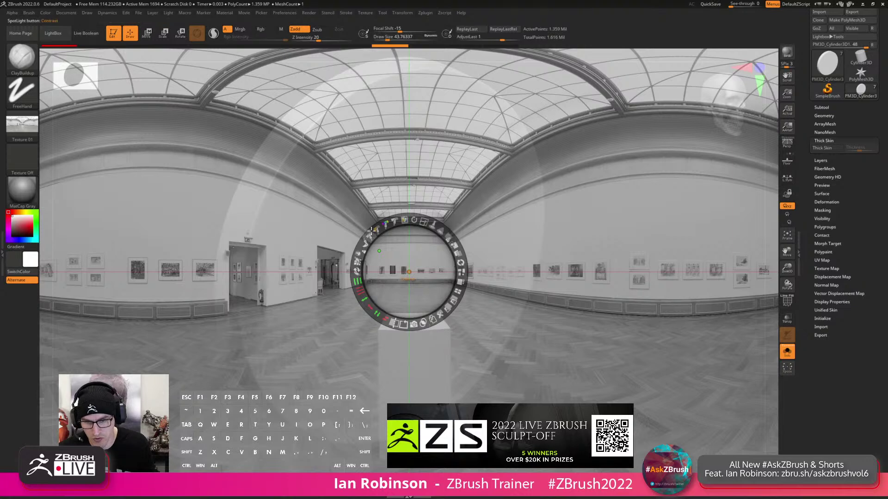
Adjust the grayscale gallery image's contrast in Spotlight and exit Spotlight editing with the image displayed over the cap.
mouse_move(390, 219)
mouse_down()
mouse_move(372, 234)
mouse_move(377, 228)
mouse_up()
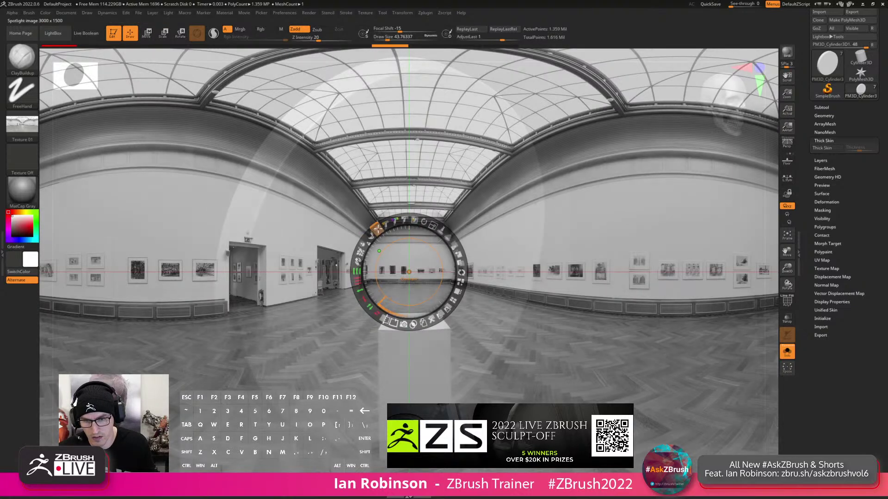
key(shift+z)
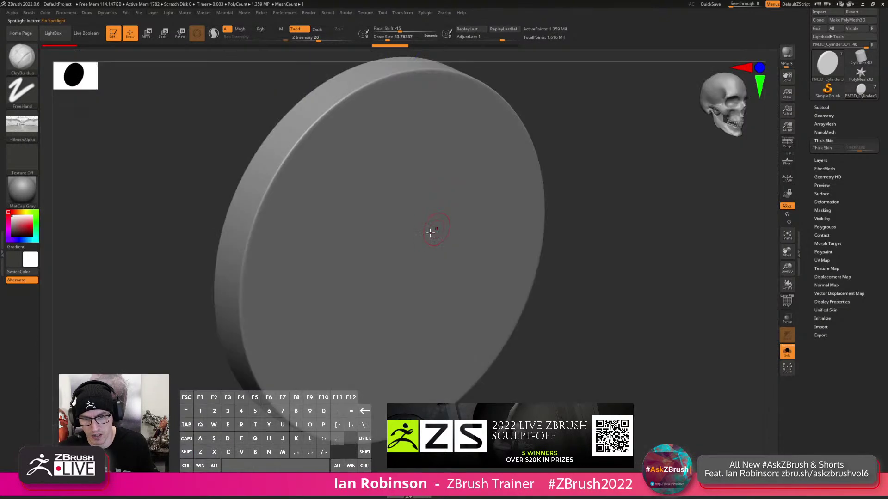
key(shift+z)
key(z)
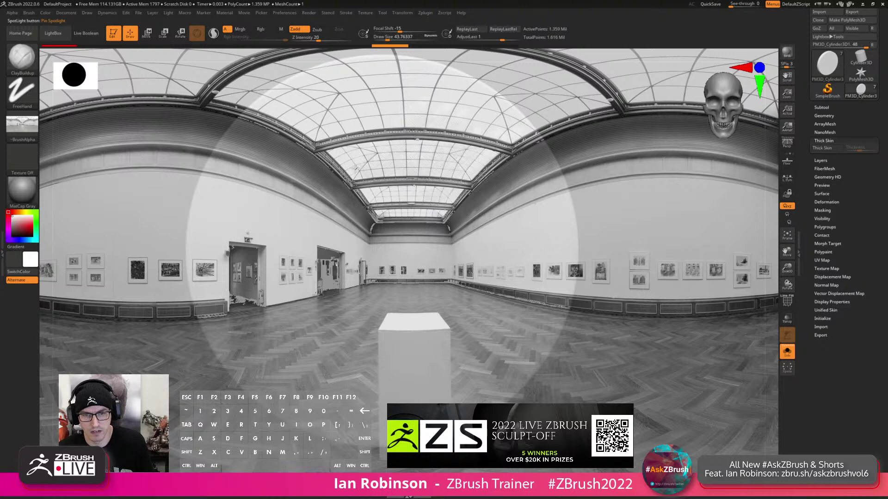
Set the brush's draw size to about 94 and enable Thick Skin with a thickness of 20.
key(s)
mouse_move(463, 164)
mouse_down()
mouse_move(472, 172)
mouse_move(499, 155)
mouse_up()
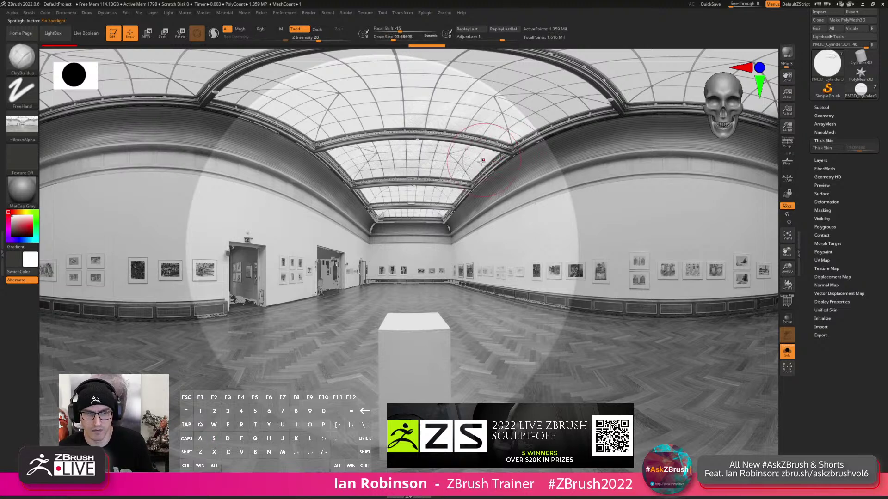
click(822, 148)
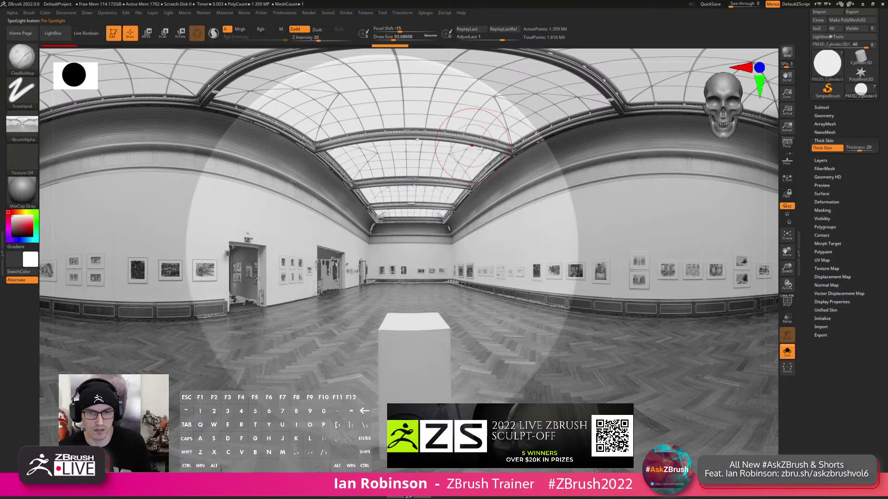
Try a test stroke on the cap's upper area through the Spotlight image and undo it.
drag(468, 150, 493, 163)
key(shift+z)
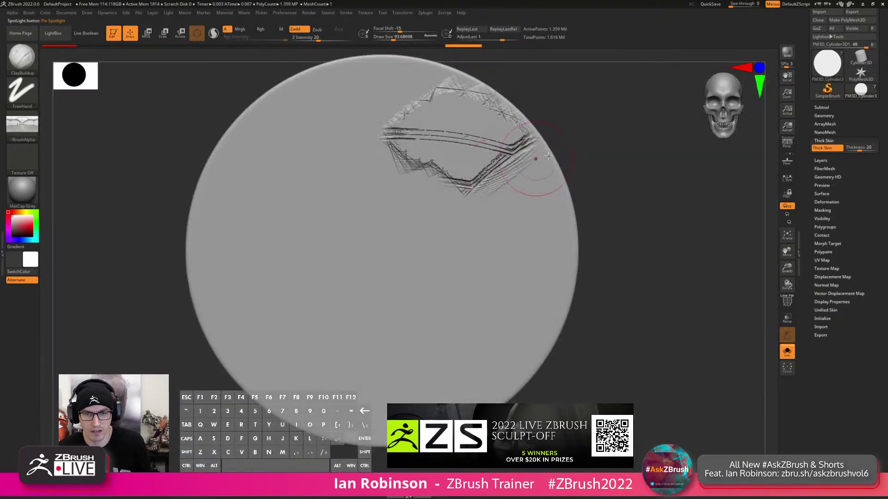
key(ctrl+z)
key(shift+z)
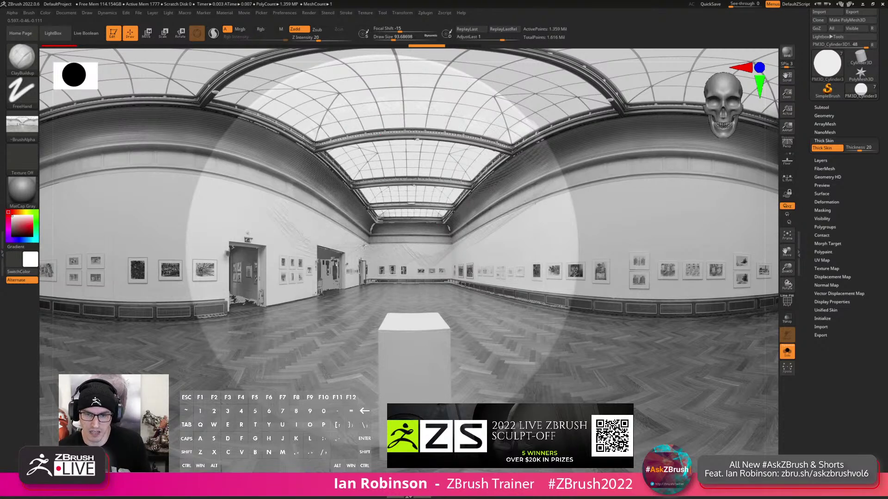
Sculpt the gallery's ceiling, walls and doorways across the cap through the Spotlight image, checking the relief with the image hidden.
drag(363, 263, 402, 261)
key(shift+z)
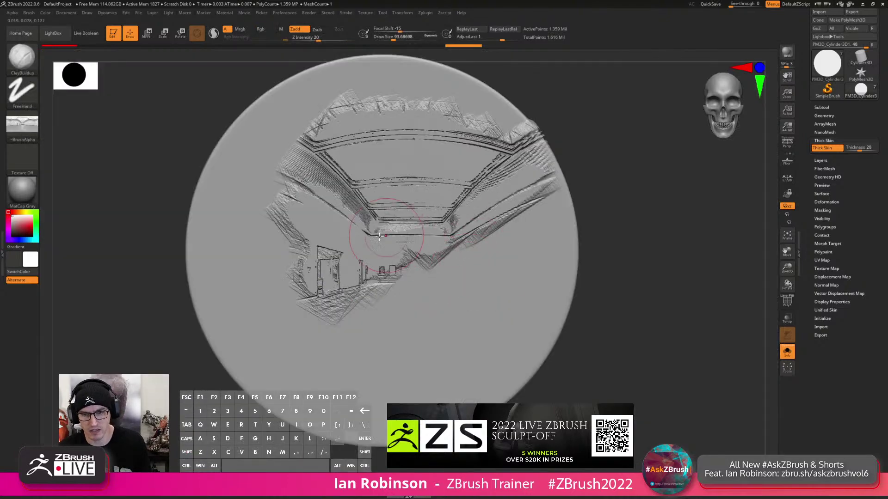
key(shift+z)
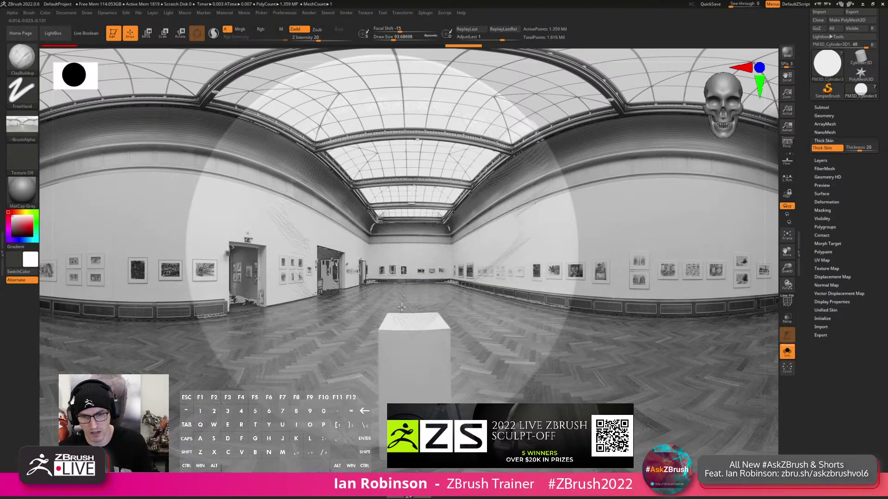
key(shift+z)
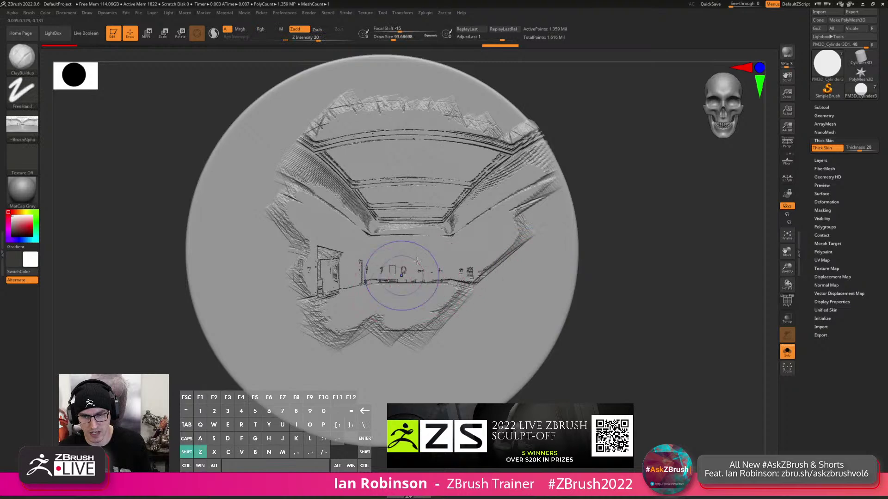
key(shift+z)
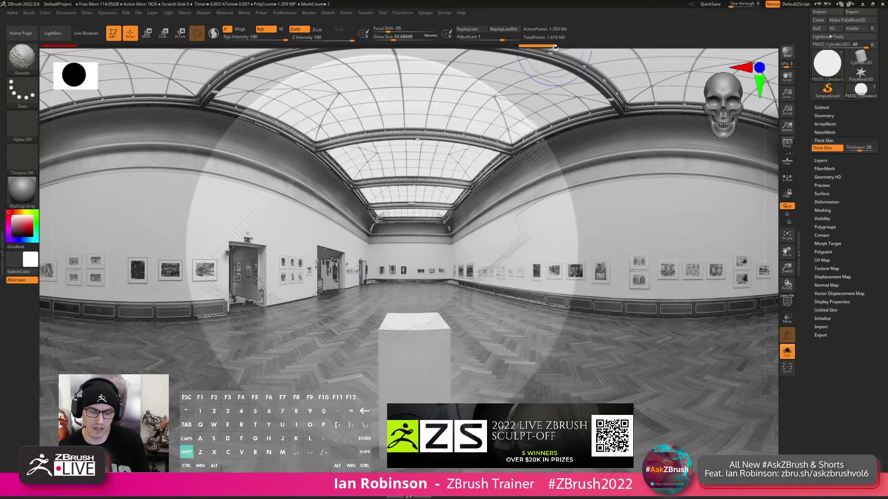
key(shift+m)
key(shift+z)
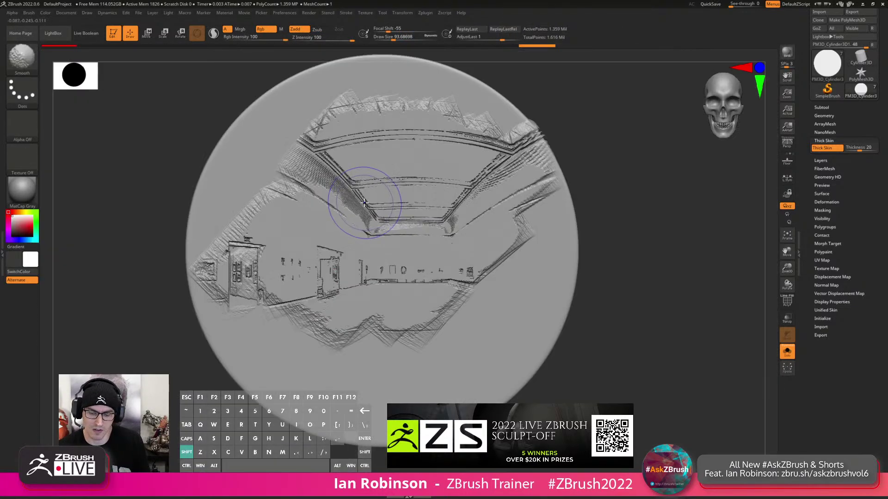
key(shift+z)
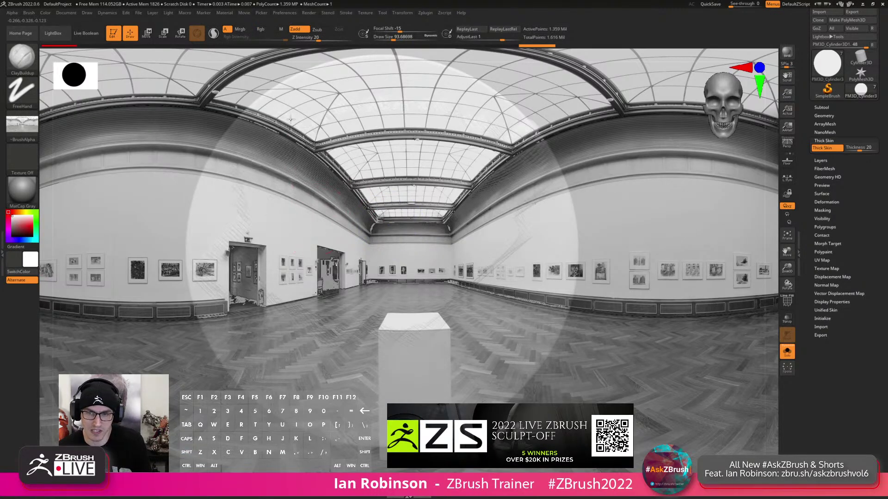
key(shift)
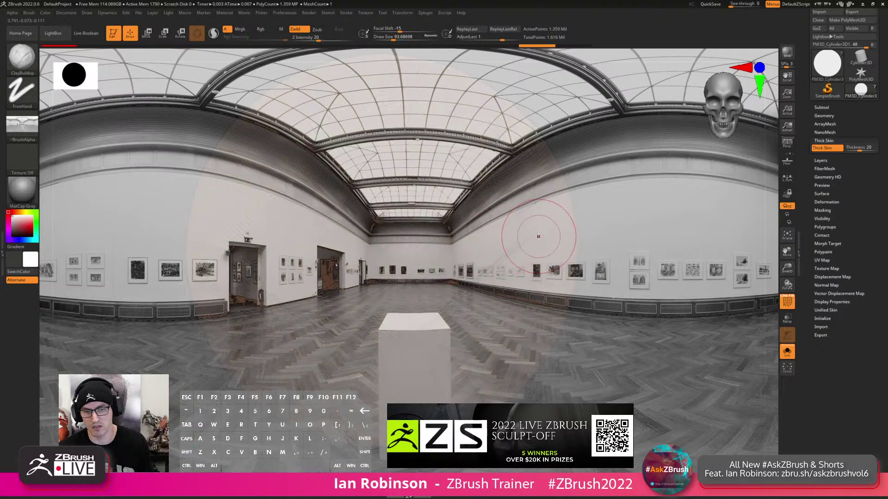
Hide the Spotlight image and undo the sculpted gallery relief and Thick Skin on the cylinder.
key(shift+z)
key(shift+f)
key(shift+d)
key(shift+d)
key(shift+d)
key(shift+d)
key(shift+d)
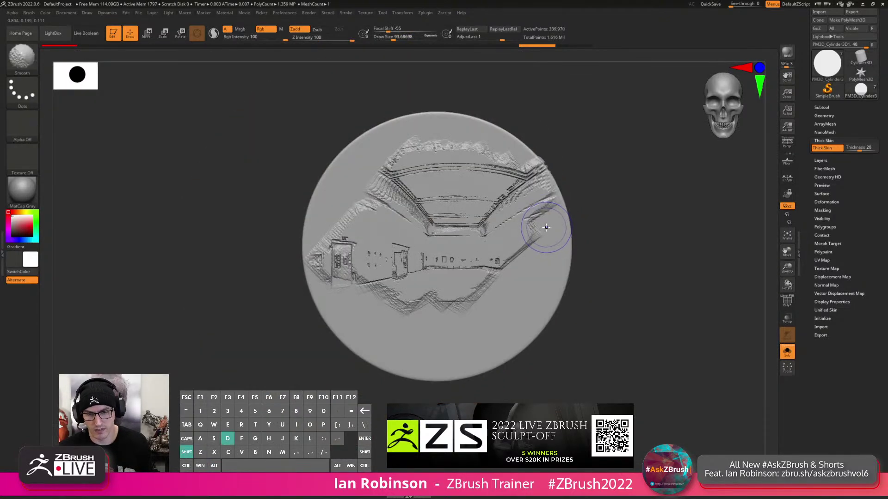
key(ctrl+z)
key(ctrl+z)
key(ctrl+z)
key(ctrl+z)
key(ctrl+z)
key(ctrl+z)
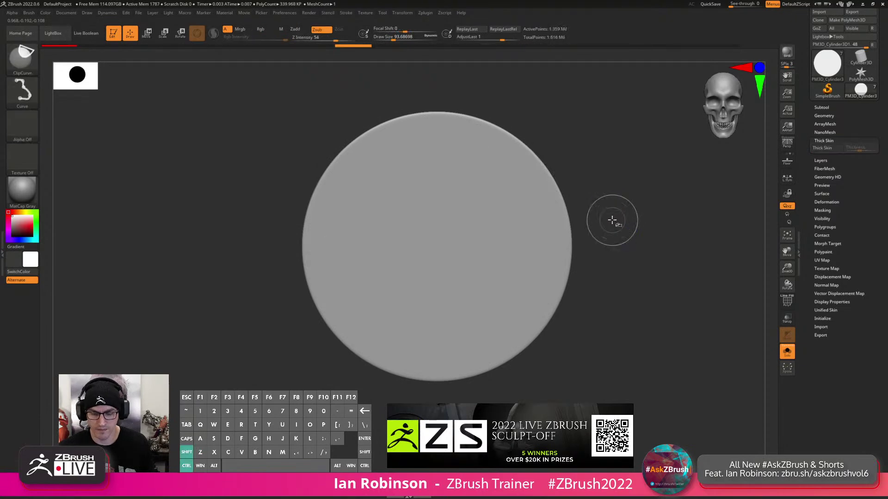
Display the cylinder's polyframe and lower the mesh to its lowest subdivision level.
key(shift+f)
key(shift+d)
key(shift+d)
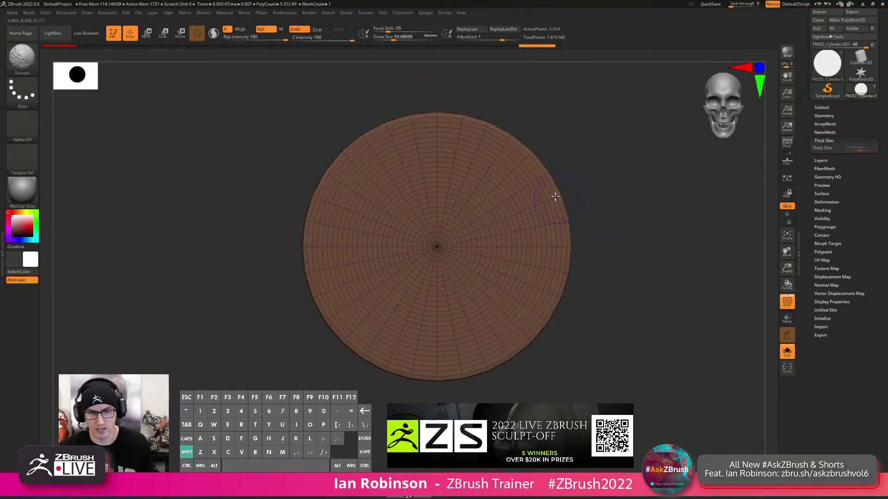
key(shift+d)
Mask a large centred circle on the cap with MaskPerfectCircle and invert the mask at the highest subdivision level.
click(23, 58)
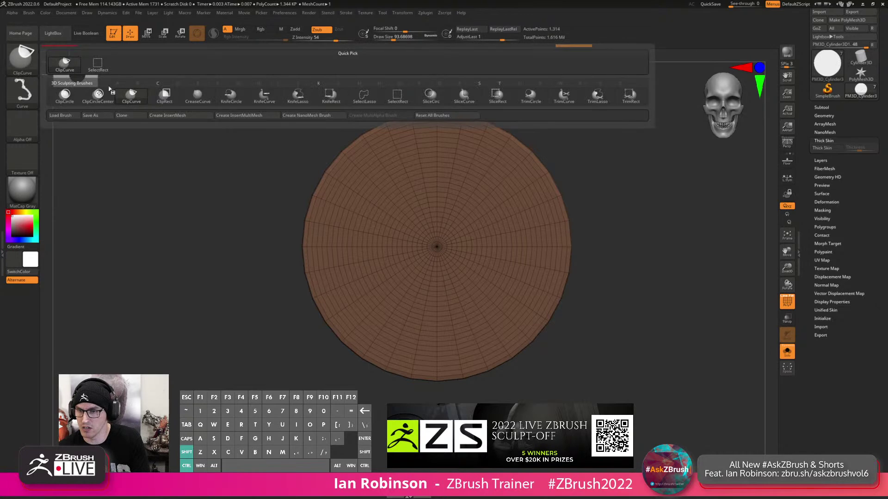
click(231, 95)
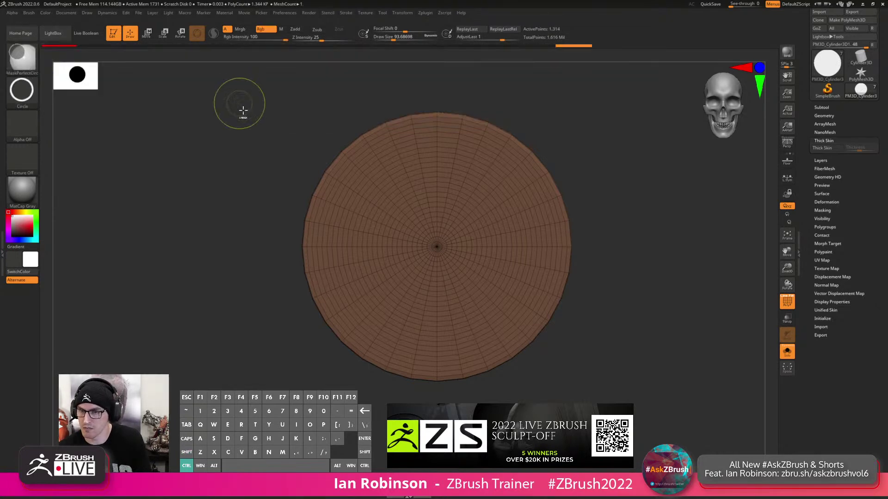
mouse_move(440, 246)
ctrl+mouse_down()
mouse_move(547, 329)
mouse_move(558, 360)
mouse_move(575, 353)
ctrl+mouse_up()
key(ctrl+d)
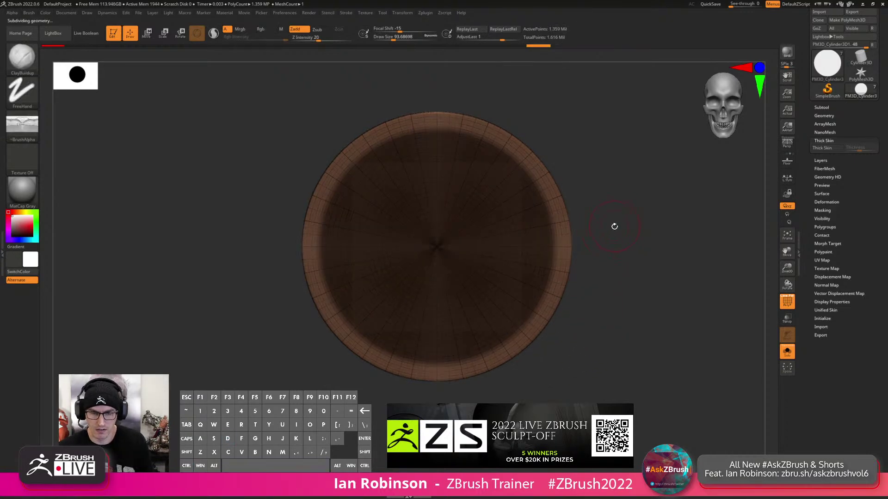
ctrl+click(639, 224)
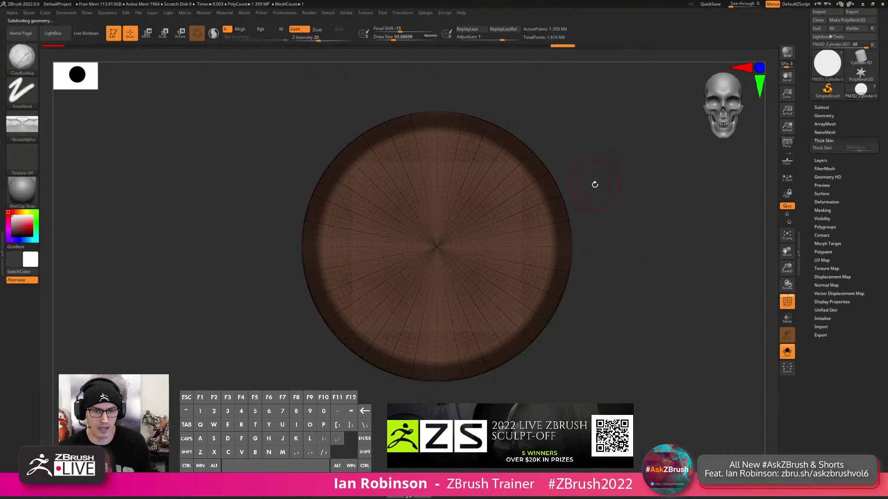
Enable Thick Skin on the masked cylinder and show the Spotlight image with the brush size at about 182.
click(820, 148)
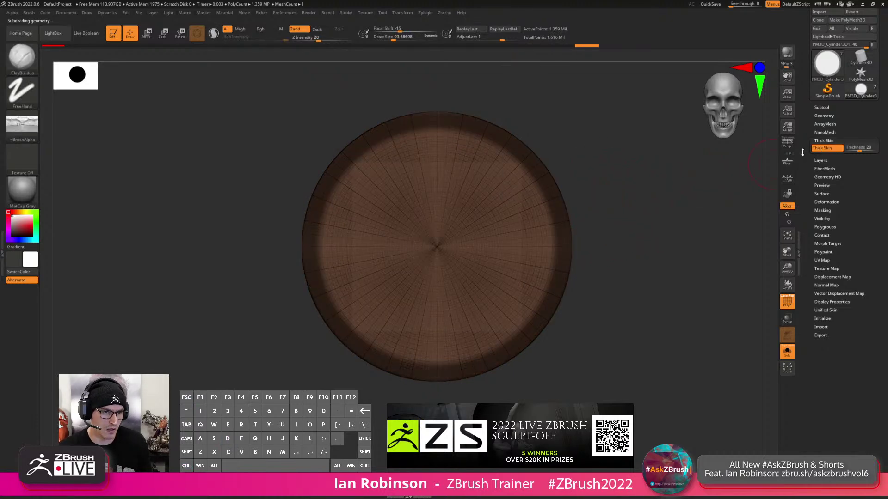
key(ctrl+alt)
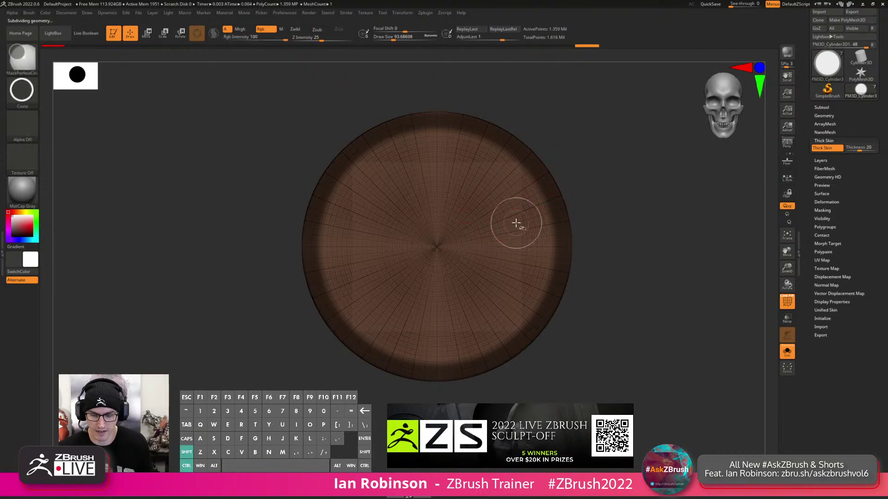
key(shift+f)
key(shift+f)
key(shift+z)
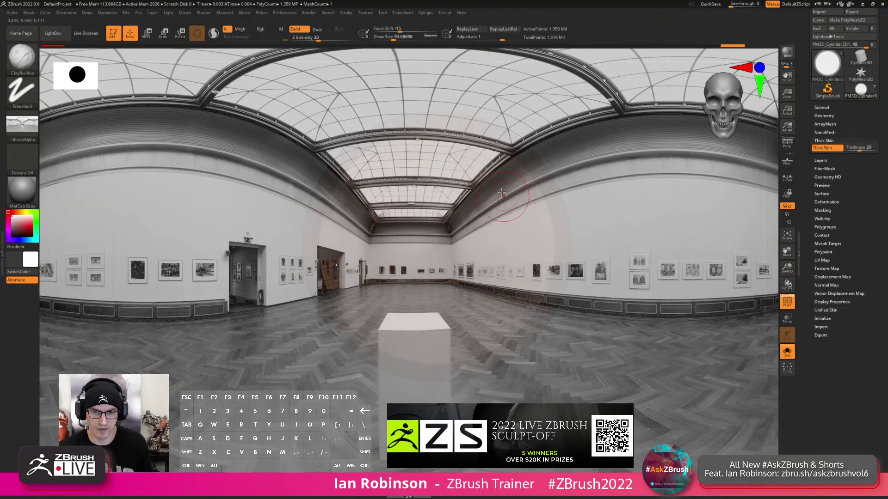
key(s)
drag(522, 186, 531, 187)
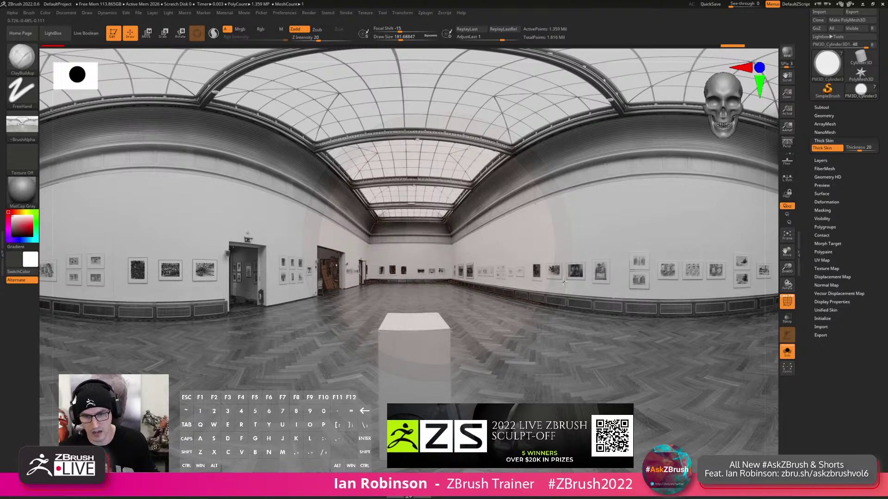
Check the masked cap with the Spotlight image hidden, framing the cylinder and reducing the brush size to about 23.
key(shift+z)
key(shift+z)
key(shift+z)
mouse_move(615, 204)
mouse_down()
mouse_move(638, 216)
mouse_move(636, 224)
mouse_move(658, 204)
mouse_move(644, 208)
mouse_move(670, 201)
mouse_up()
key(shift+f)
key(f)
key(s)
click(615, 201)
key(shift+d)
alt+drag(711, 181, 655, 183)
Undo the last changes on the cap and clear the cylinder's mask.
key(ctrl+z)
key(ctrl+z)
key(ctrl+z)
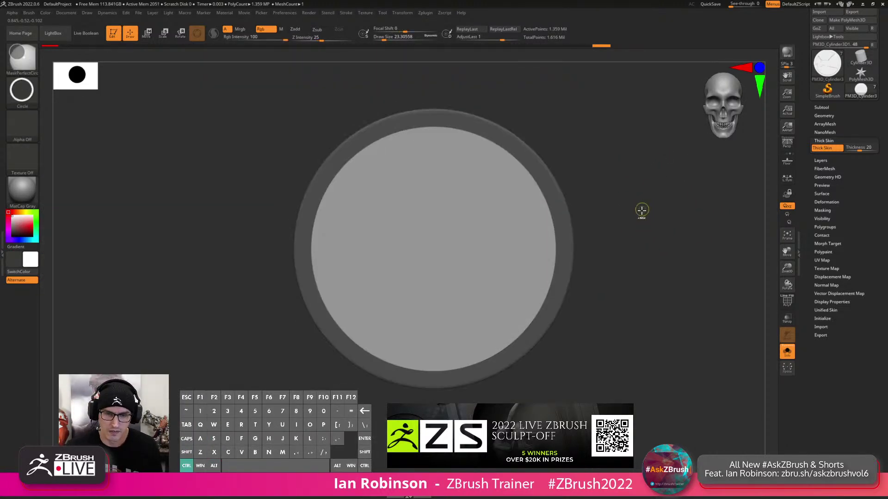
ctrl+drag(661, 307, 676, 310)
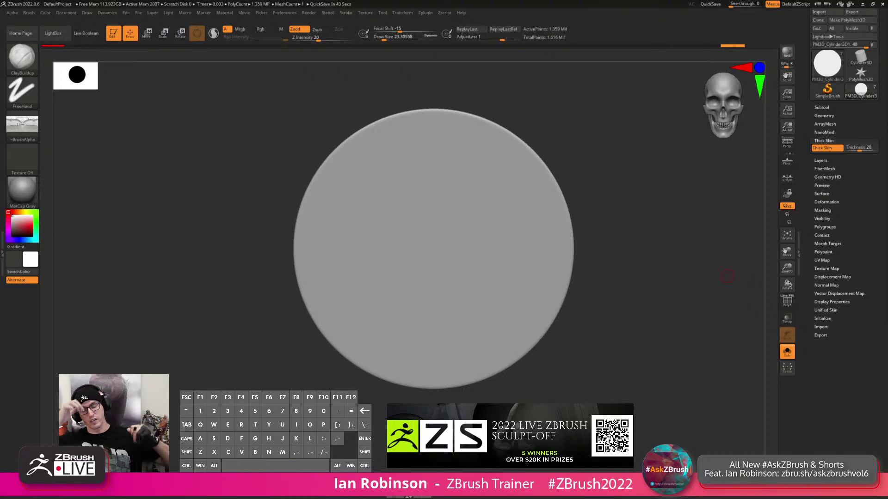
Choose the Skull1 texture and place the Spotlight gallery image, reduced in size, over the cylinder's upper-left edge.
click(45, 13)
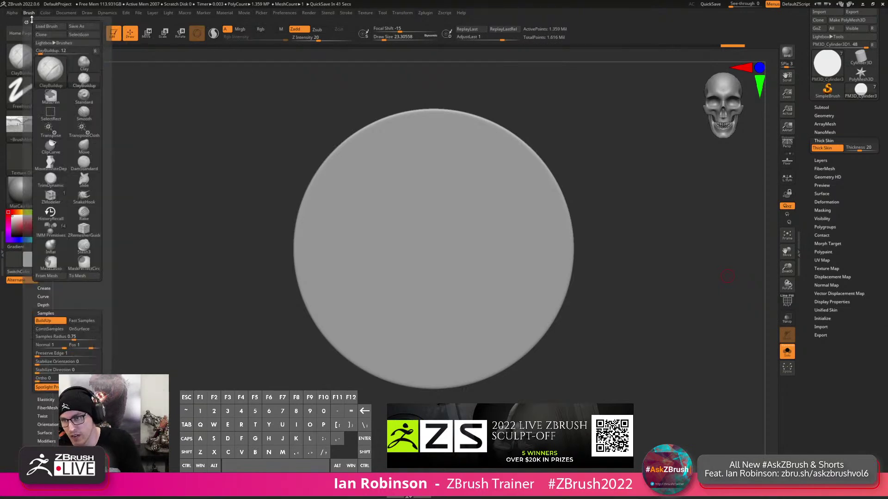
mouse_move(365, 14)
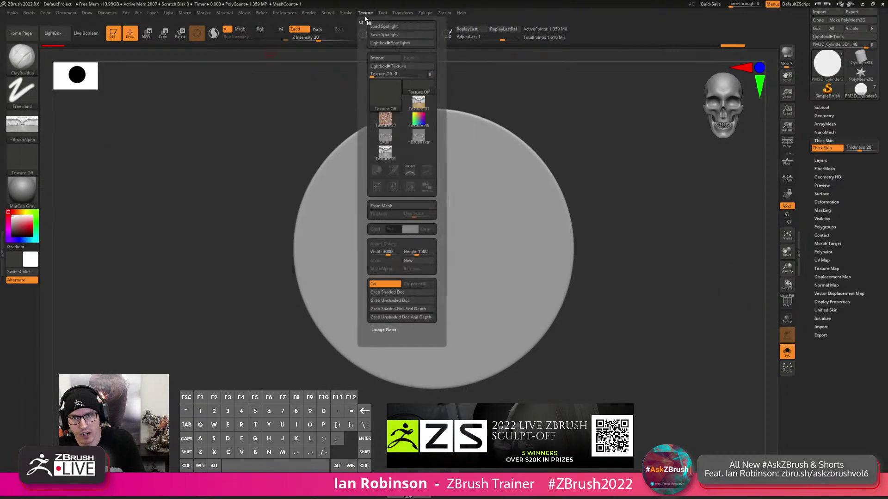
click(385, 136)
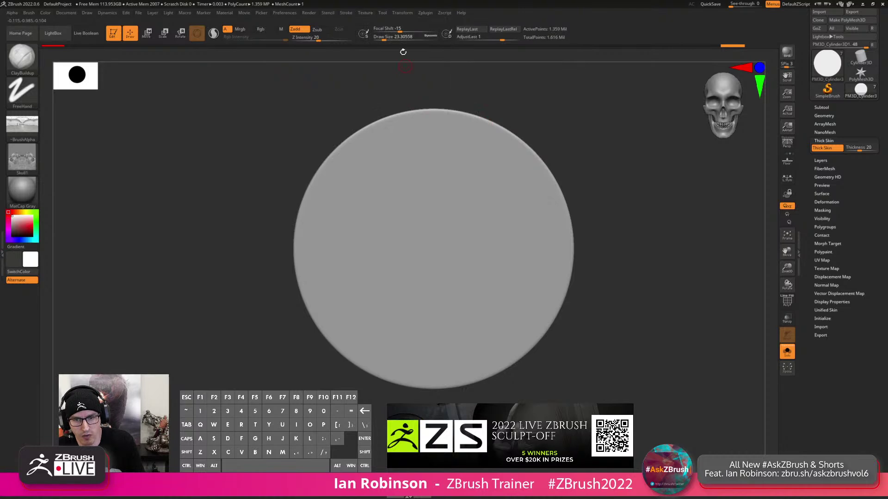
key(shift+z)
drag(424, 223, 176, 152)
key(shift+z)
key(shift+z)
key(z)
Turn off the brush's Spotlight Projection, undo the last change and enlarge the brush to about 77.
click(29, 13)
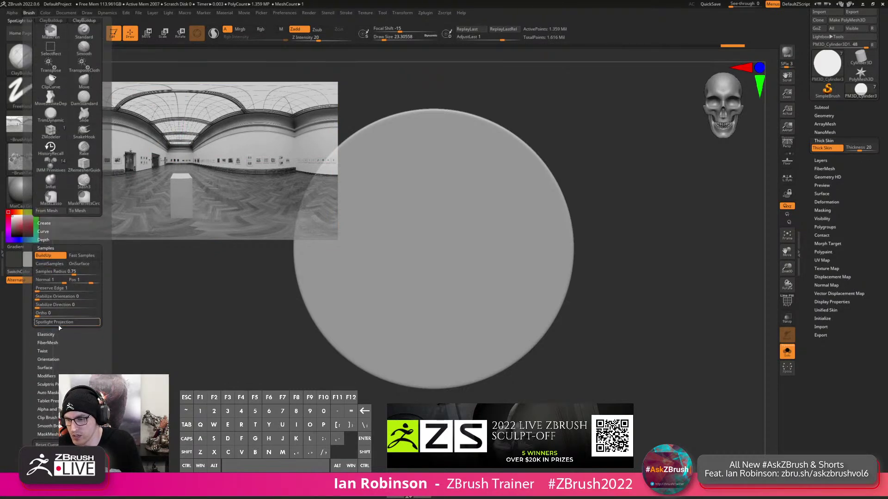
key(shift+z)
key(shift+z)
key(ctrl+z)
key(shift+z)
key(shift+z)
key(s)
drag(361, 201, 367, 203)
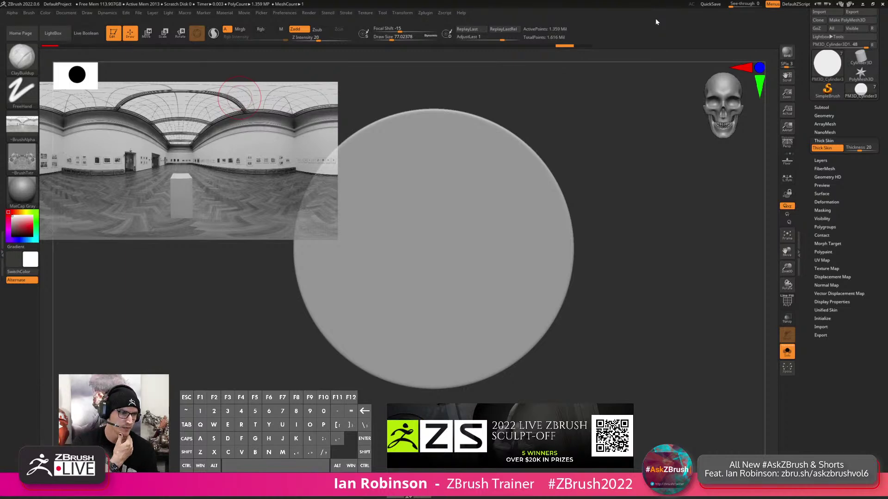
Turn off Thick Skin on the cylinder and delete the gallery image from Spotlight.
click(825, 148)
key(shift)
key(shift+z)
key(shift+z)
key(z)
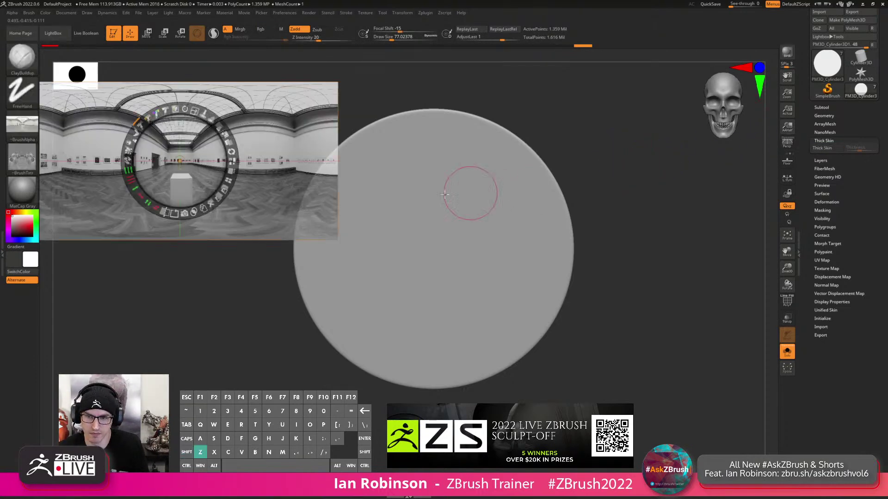
click(211, 203)
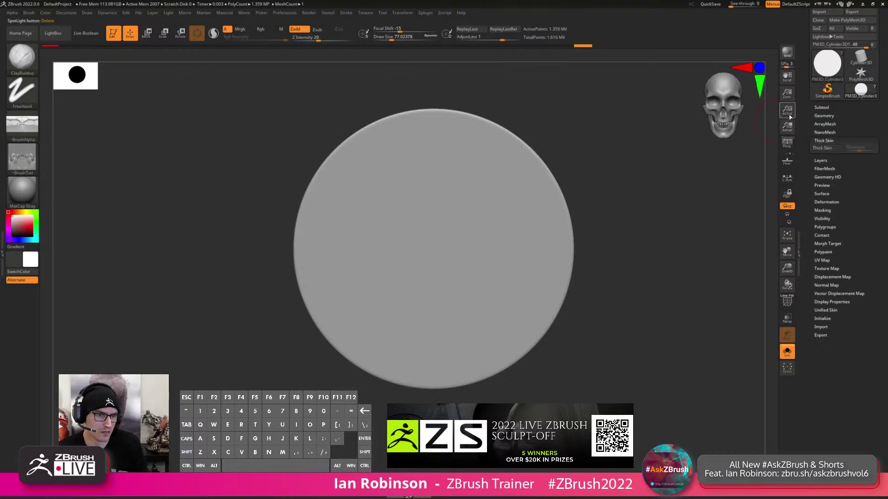
Delete the cylinder subtool and the Skull1 teeth subtool from the tool.
click(825, 108)
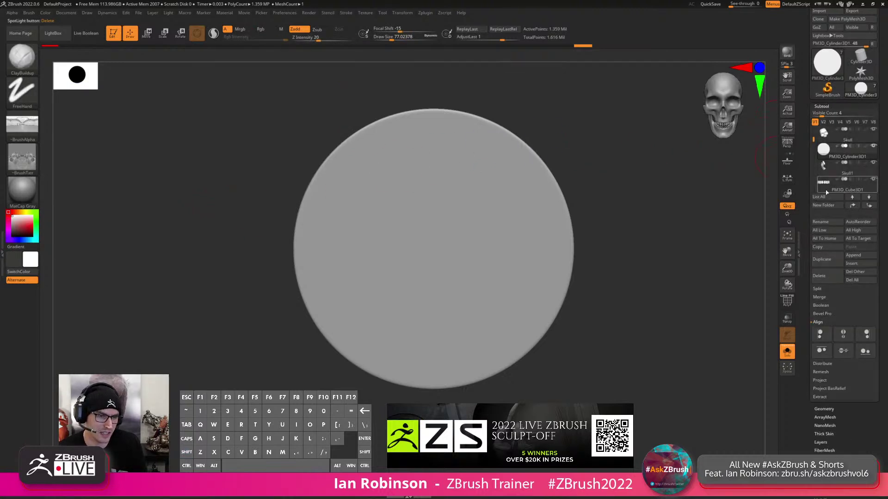
click(828, 279)
click(765, 289)
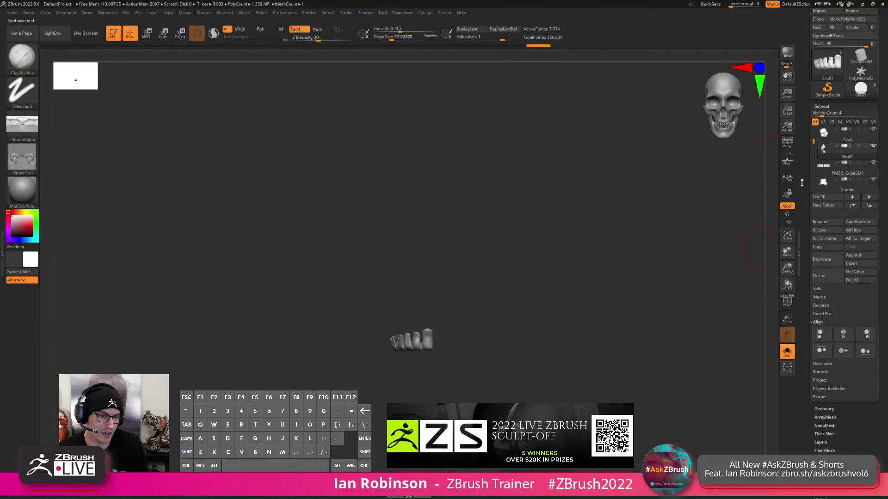
click(842, 181)
drag(604, 275, 684, 293)
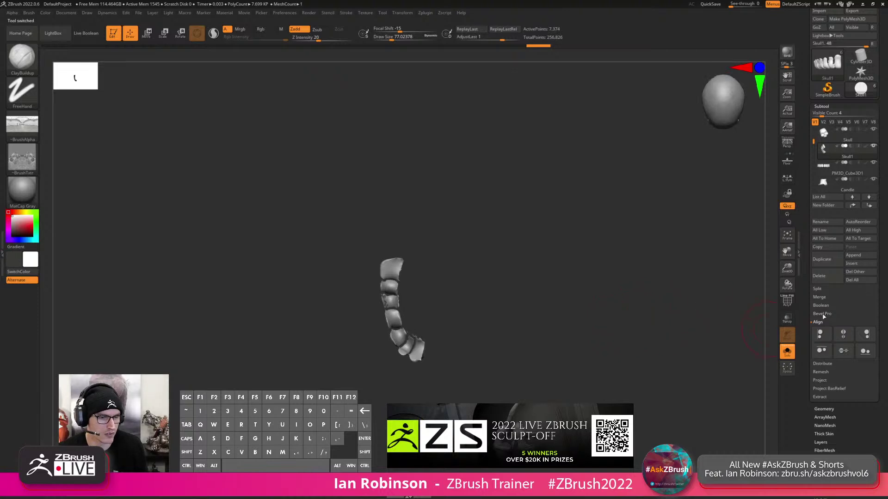
click(823, 276)
click(763, 297)
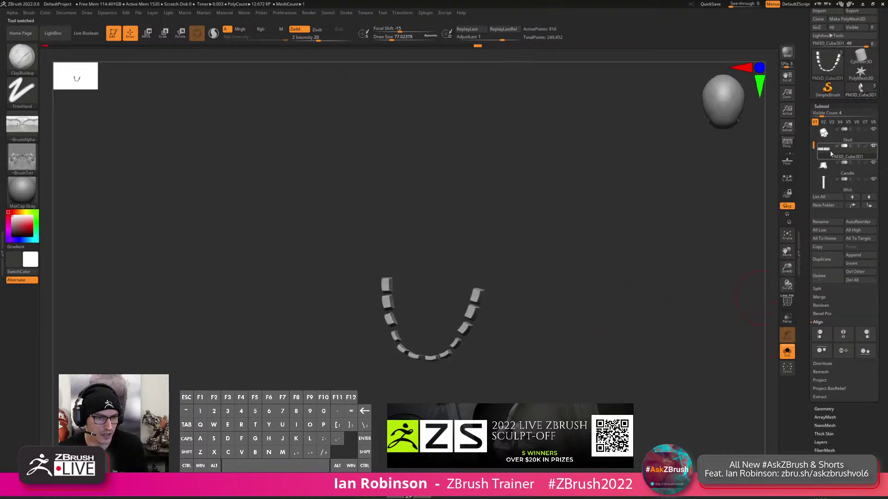
Turn off Solo to display the whole skull with its teeth and candle from the front.
shift+drag(741, 307, 739, 317)
click(787, 352)
mouse_move(661, 337)
shift+mouse_down()
mouse_move(661, 256)
mouse_move(664, 272)
mouse_move(652, 260)
shift+mouse_up()
key(s)
key(s)
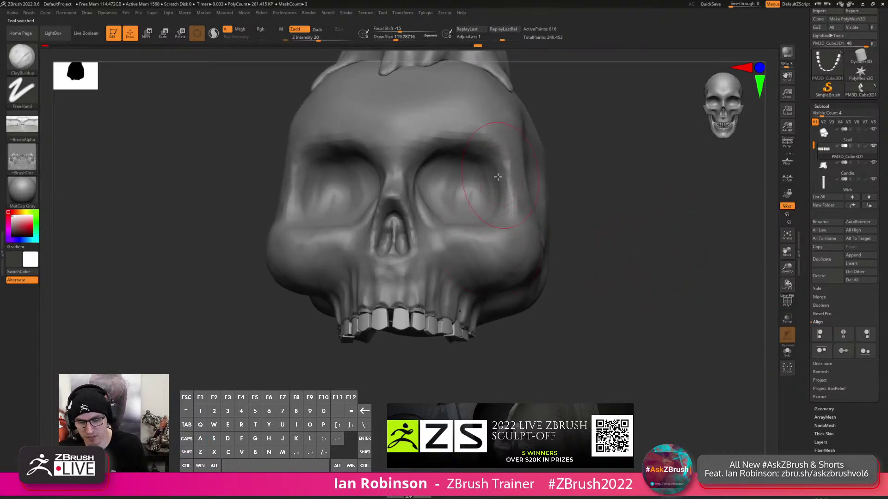
Set the ClayBuildup brush to Alpha Off and Texture Off.
click(21, 123)
click(63, 132)
click(22, 157)
click(56, 157)
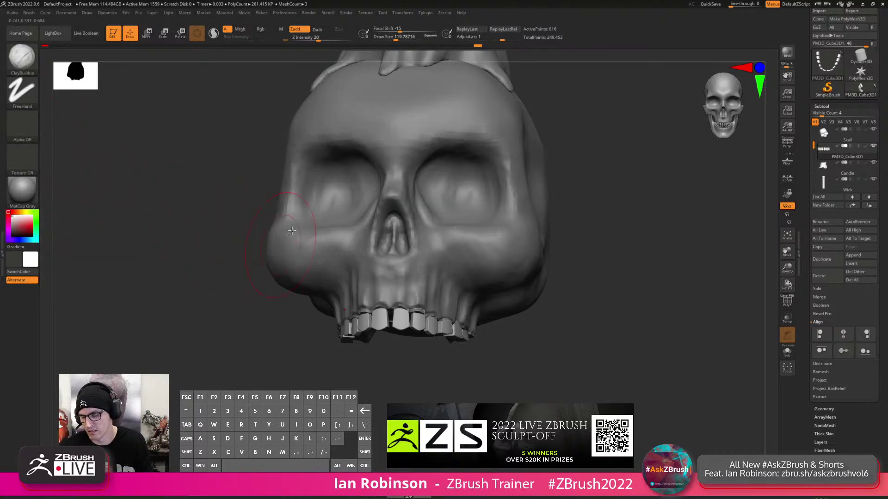
Set the brush size to about 56 and make the Skull subtool active.
drag(592, 172, 513, 199)
key(s)
drag(432, 248, 426, 249)
alt+right_drag(426, 251, 404, 298)
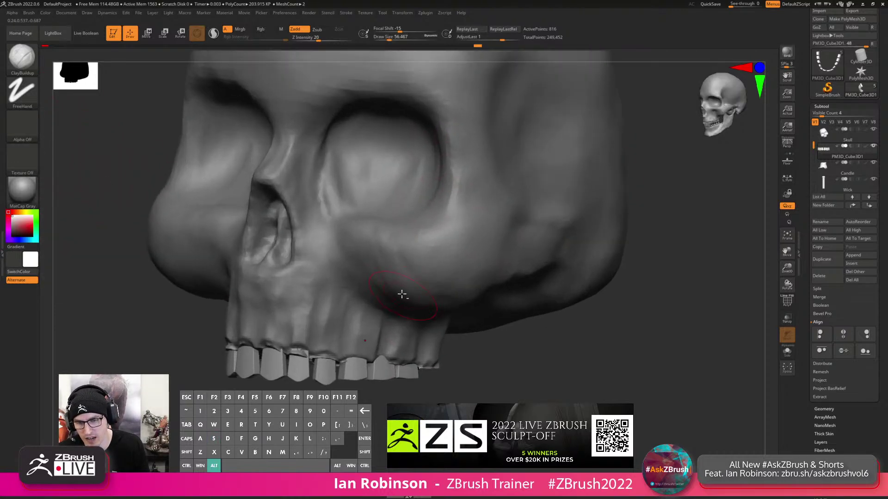
alt+click(404, 297)
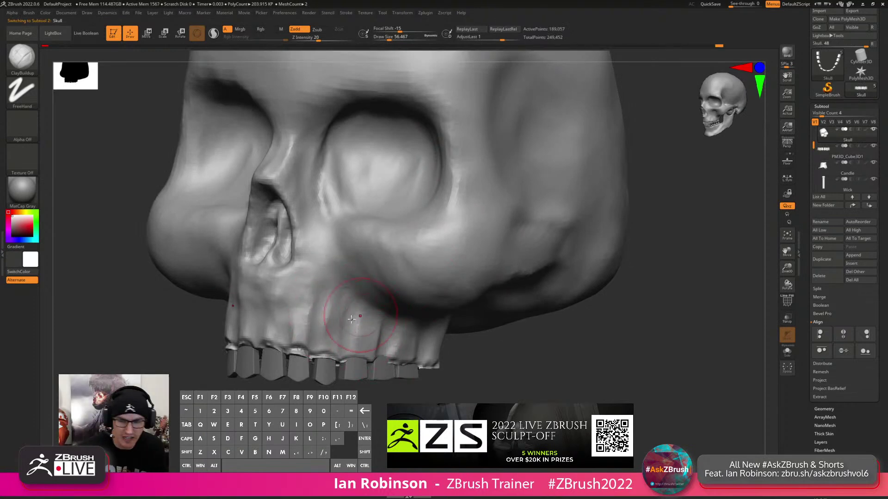
Smooth the skull's upper jaw along the gum line above the teeth.
mouse_move(309, 353)
shift+mouse_down()
mouse_move(294, 362)
mouse_move(397, 363)
shift+mouse_up()
alt+right_drag(422, 365, 434, 330)
mouse_move(434, 330)
right_down()
mouse_move(483, 324)
mouse_move(522, 296)
right_up()
mouse_move(339, 305)
shift+mouse_down()
mouse_move(273, 298)
mouse_move(202, 337)
shift+mouse_up()
right_drag(198, 356, 277, 323)
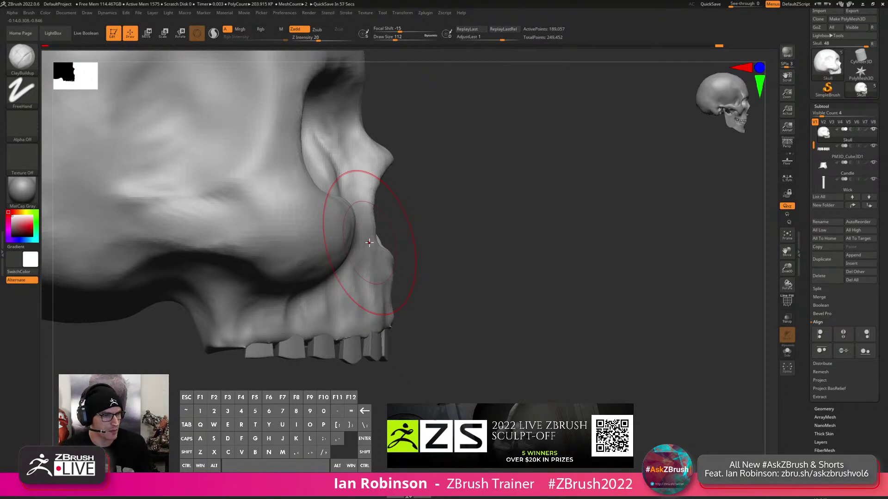
Reshape the upper gum line around the side teeth with MoveInfiniteDepth at a brush size of about 27.
key(s)
drag(556, 244, 569, 230)
key(b)
click(333, 348)
key(s)
drag(330, 337, 326, 337)
drag(226, 336, 218, 327)
key(s)
mouse_move(286, 332)
mouse_down()
mouse_move(271, 320)
mouse_move(390, 306)
mouse_up()
mouse_move(417, 316)
right_down()
mouse_move(389, 320)
mouse_move(421, 305)
right_up()
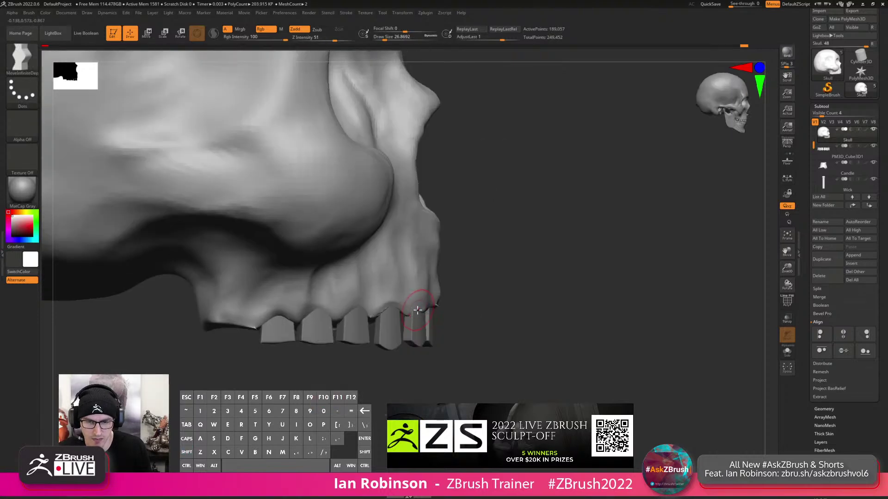
Build up the palate's edge behind the teeth with ClayBuildup at a brush size of about 41.
mouse_move(514, 299)
mouse_down()
mouse_move(555, 190)
mouse_move(572, 199)
mouse_move(539, 250)
mouse_up()
key(b)
key(m)
key(v)
key(s)
drag(426, 321, 430, 321)
key(b)
key(c)
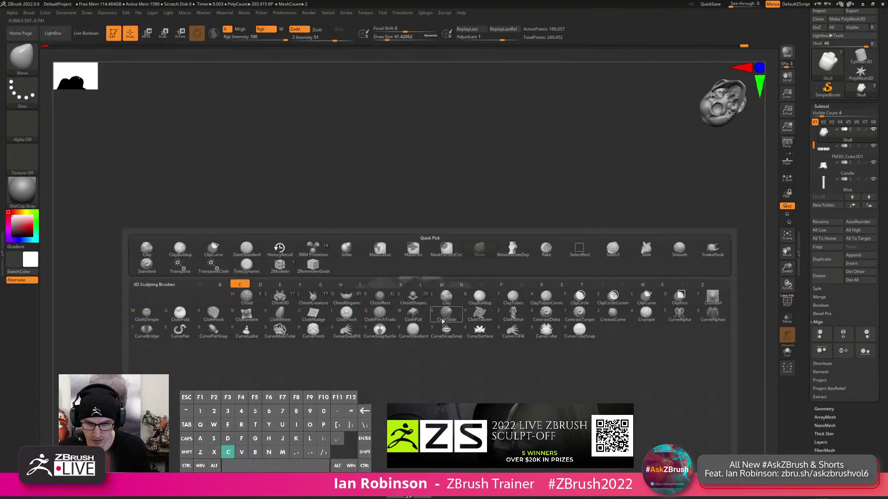
key(b)
mouse_move(429, 315)
mouse_down()
mouse_move(476, 365)
mouse_move(389, 342)
mouse_move(463, 333)
mouse_move(432, 322)
mouse_move(441, 393)
mouse_move(379, 398)
mouse_move(475, 397)
mouse_move(490, 370)
mouse_up()
drag(628, 318, 626, 276)
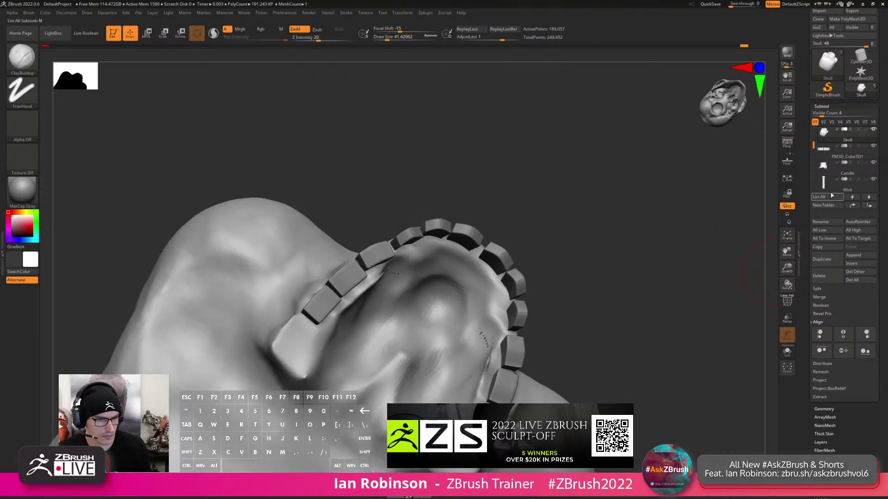
Remesh the Skull subtool with DynaMesh at resolution 360.
click(821, 105)
click(823, 113)
key(g)
key(Escape)
click(823, 241)
Smooth the upper jaw and sculpt the tooth roots above the side teeth with ClayBuildup at a brush size of about 31.
drag(616, 259, 430, 279)
mouse_move(358, 262)
shift+mouse_down()
mouse_move(344, 270)
mouse_move(356, 245)
mouse_move(340, 259)
mouse_move(413, 241)
mouse_move(389, 262)
mouse_move(431, 252)
mouse_move(408, 299)
mouse_move(365, 342)
mouse_move(337, 333)
mouse_move(317, 278)
mouse_move(286, 296)
mouse_move(255, 346)
mouse_move(292, 301)
mouse_move(319, 370)
mouse_move(356, 388)
mouse_move(380, 302)
mouse_move(326, 361)
shift+mouse_up()
mouse_move(550, 171)
mouse_down()
mouse_move(514, 271)
mouse_move(526, 302)
mouse_move(495, 270)
mouse_up()
key(s)
ctrl+right_drag(495, 270, 510, 298)
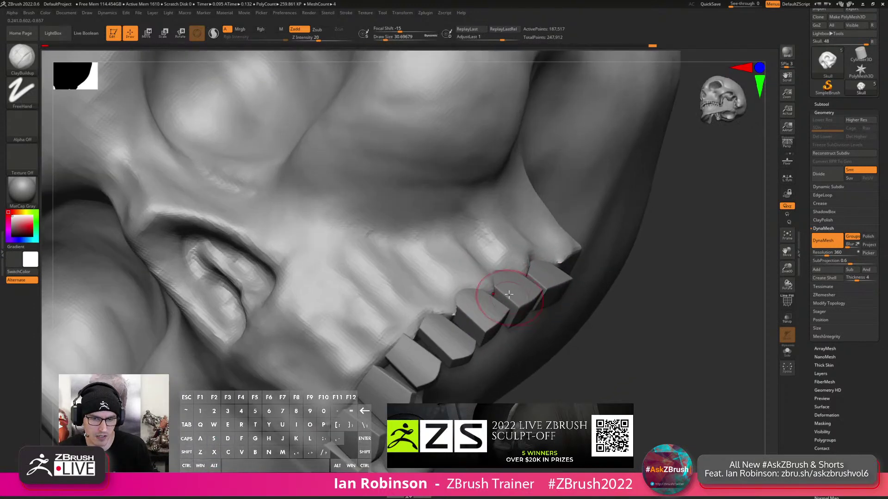
mouse_move(458, 285)
mouse_down()
mouse_move(425, 299)
mouse_move(406, 293)
mouse_move(365, 347)
mouse_move(376, 327)
mouse_move(357, 372)
mouse_move(329, 334)
mouse_move(296, 371)
mouse_move(345, 364)
mouse_move(356, 318)
mouse_move(349, 305)
mouse_move(415, 292)
mouse_move(380, 273)
mouse_up()
right_drag(435, 290, 426, 323)
mouse_move(446, 247)
alt+mouse_down()
mouse_move(467, 273)
mouse_move(455, 252)
alt+mouse_up()
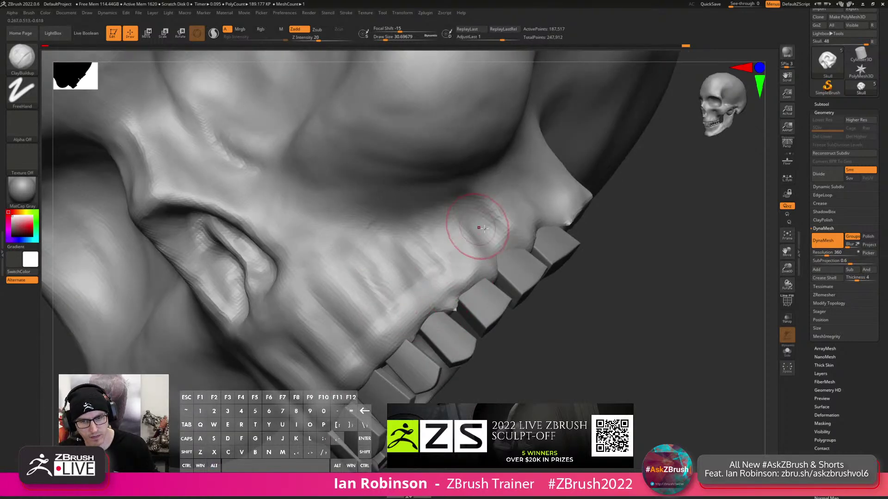
Build up the root bulges and gum above the rear teeth and start carving behind the last tooth.
right_drag(480, 227, 499, 234)
mouse_move(500, 234)
mouse_down()
mouse_move(487, 210)
mouse_move(503, 192)
mouse_up()
right_drag(513, 203, 527, 222)
mouse_move(527, 231)
mouse_down()
mouse_move(551, 213)
mouse_move(520, 215)
mouse_move(503, 182)
mouse_move(492, 245)
mouse_move(504, 252)
mouse_up()
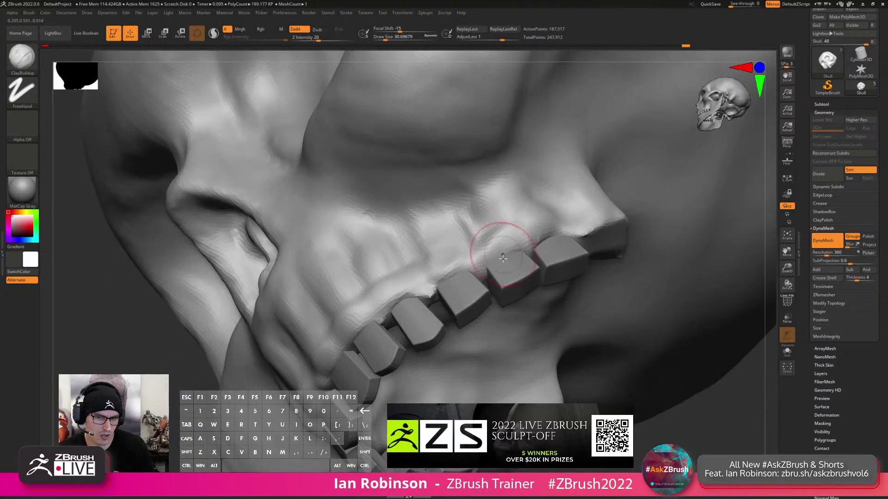
right_drag(532, 245, 554, 254)
mouse_move(565, 213)
mouse_down()
mouse_move(567, 224)
mouse_move(551, 234)
mouse_move(581, 210)
mouse_up()
right_drag(545, 213, 565, 217)
mouse_move(601, 224)
alt+mouse_down()
mouse_move(594, 238)
mouse_move(590, 231)
mouse_move(616, 241)
alt+mouse_up()
Carve the gum behind the last teeth and along the underside of the upper jaw.
right_drag(566, 236, 596, 243)
alt+drag(602, 244, 661, 252)
alt+drag(668, 251, 659, 213)
mouse_move(648, 231)
right_down()
mouse_move(593, 245)
mouse_move(599, 222)
right_up()
mouse_move(610, 231)
alt+mouse_down()
mouse_move(625, 274)
mouse_move(603, 287)
mouse_move(601, 255)
alt+mouse_up()
mouse_move(569, 259)
right_down()
mouse_move(436, 297)
mouse_move(444, 260)
mouse_move(394, 225)
mouse_move(393, 211)
right_up()
mouse_move(390, 263)
alt+mouse_down()
mouse_move(385, 249)
mouse_move(375, 271)
alt+mouse_up()
mouse_move(432, 231)
alt+mouse_down()
mouse_move(412, 237)
mouse_move(450, 224)
alt+mouse_up()
Inspect the jaw's underside with the skull isolated, and build up the gum edge along the teeth from below.
click(790, 355)
right_drag(350, 257, 401, 264)
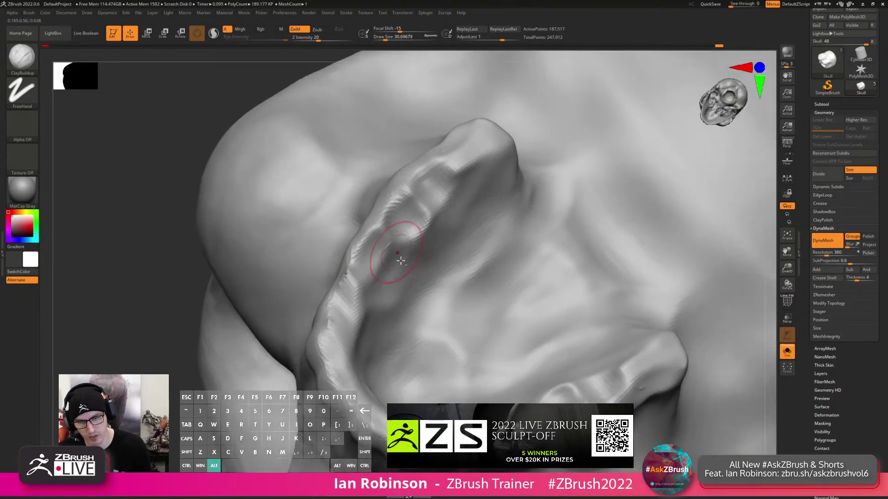
click(788, 352)
alt+right_drag(481, 333, 410, 275)
right_drag(324, 269, 368, 270)
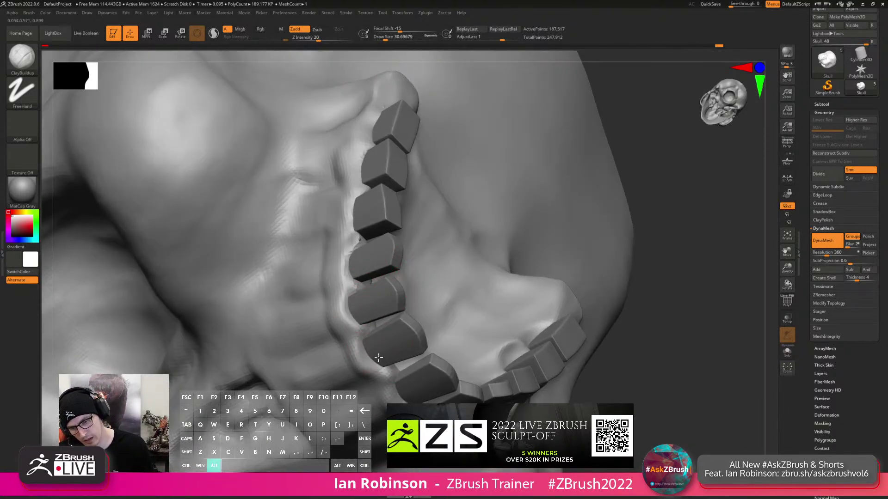
right_drag(381, 351, 371, 297)
drag(337, 323, 272, 359)
Carve the grooves between the tooth roots along the side and rear of the upper jaw.
alt+right_drag(343, 304, 377, 269)
right_click(378, 280)
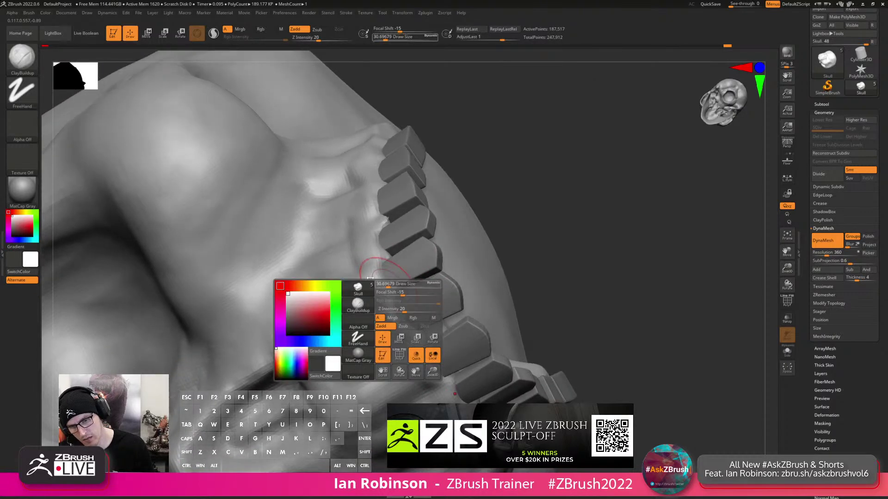
drag(359, 354, 357, 382)
alt+drag(357, 324, 368, 310)
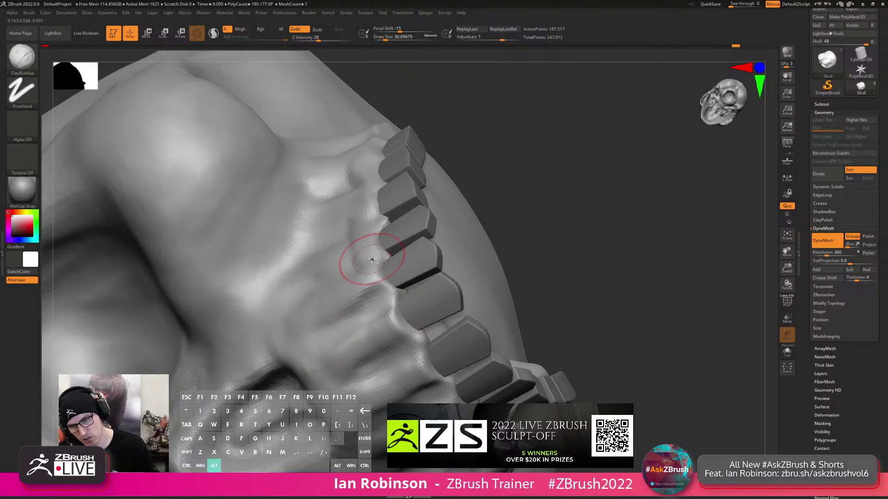
right_drag(341, 261, 362, 287)
alt+drag(357, 249, 302, 283)
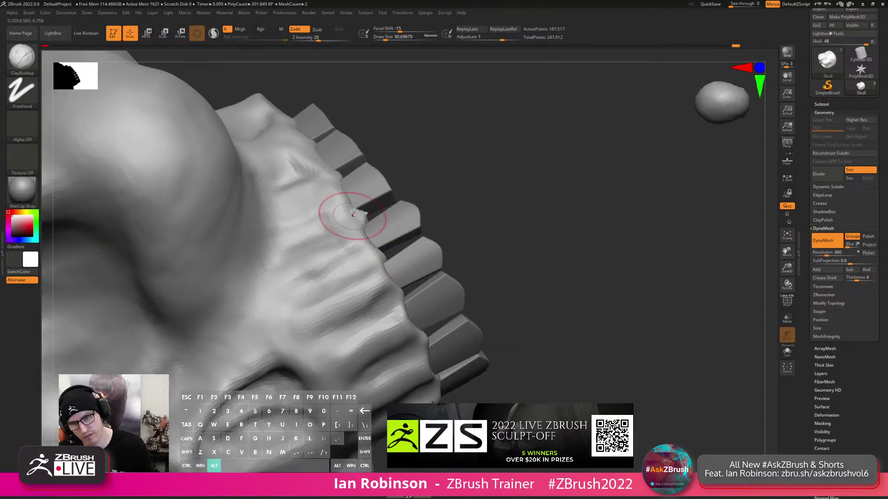
alt+drag(359, 215, 272, 303)
right_drag(358, 226, 341, 211)
alt+drag(358, 214, 353, 220)
mouse_move(365, 218)
right_down()
mouse_move(346, 218)
mouse_move(470, 175)
mouse_move(445, 200)
mouse_move(461, 184)
mouse_move(410, 204)
mouse_move(416, 259)
mouse_move(462, 257)
right_up()
Carve and refine the cheekbone's surface from the front and from below with ClayBuildup at a draw size of about 71.
key(s)
key(s)
drag(448, 200, 450, 200)
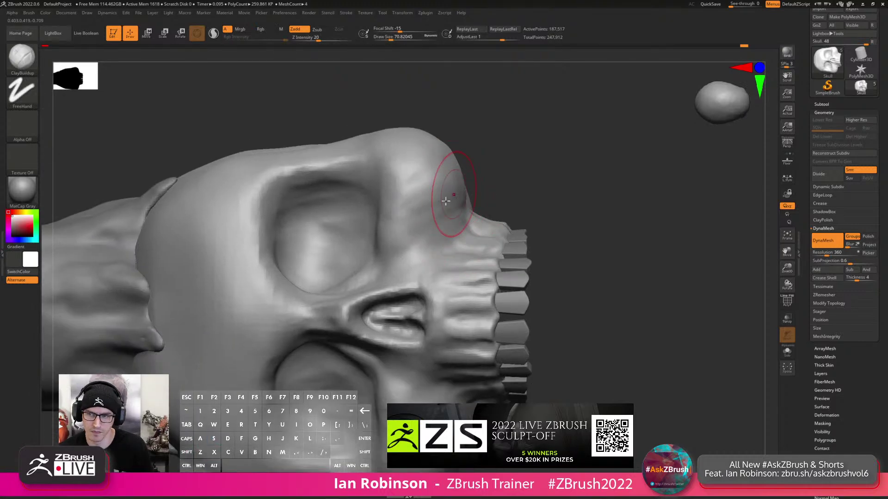
right_drag(453, 190, 432, 195)
alt+drag(442, 194, 446, 153)
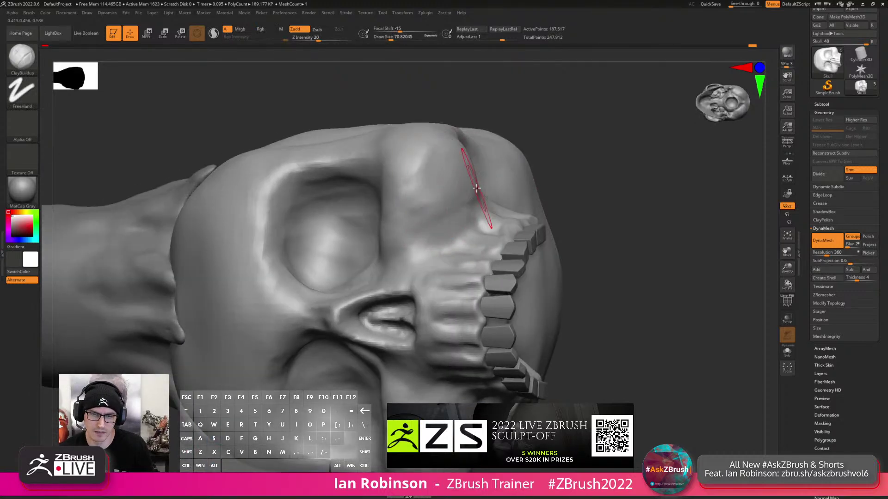
mouse_move(465, 192)
right_down()
mouse_move(448, 208)
mouse_move(481, 175)
right_up()
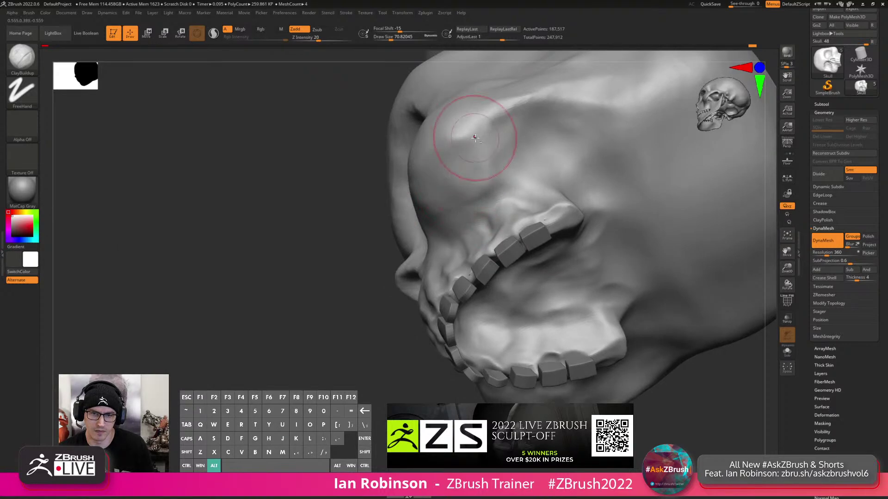
key(alt)
alt+right_drag(451, 215, 455, 203)
right_drag(456, 204, 483, 187)
mouse_move(509, 153)
right_down()
mouse_move(495, 216)
mouse_move(453, 153)
right_up()
alt+drag(454, 153, 420, 157)
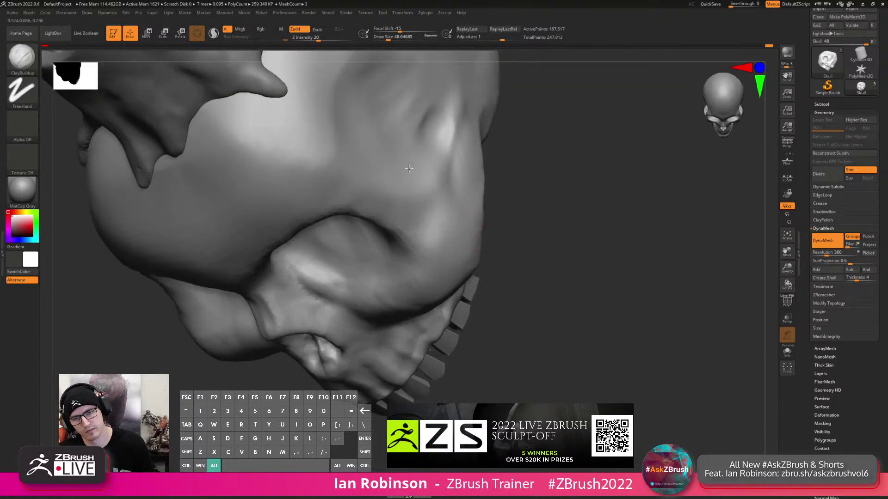
Sculpt the brow ridges above the eye sockets and the dip between them with ClayBuildup at a draw size of about 77.
right_drag(436, 119, 432, 175)
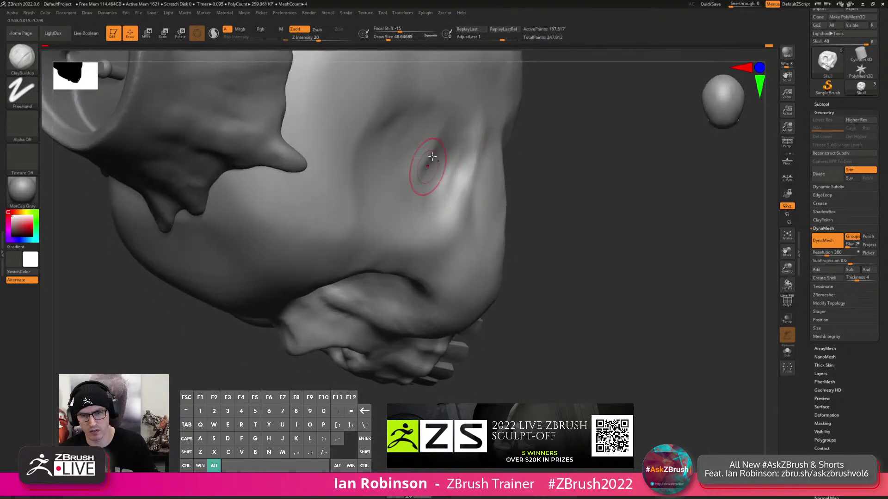
right_drag(377, 188, 424, 158)
key(s)
drag(423, 160, 428, 161)
mouse_move(428, 164)
alt+right_down()
mouse_move(481, 179)
mouse_move(473, 174)
alt+right_up()
ctrl+right_drag(463, 143, 435, 181)
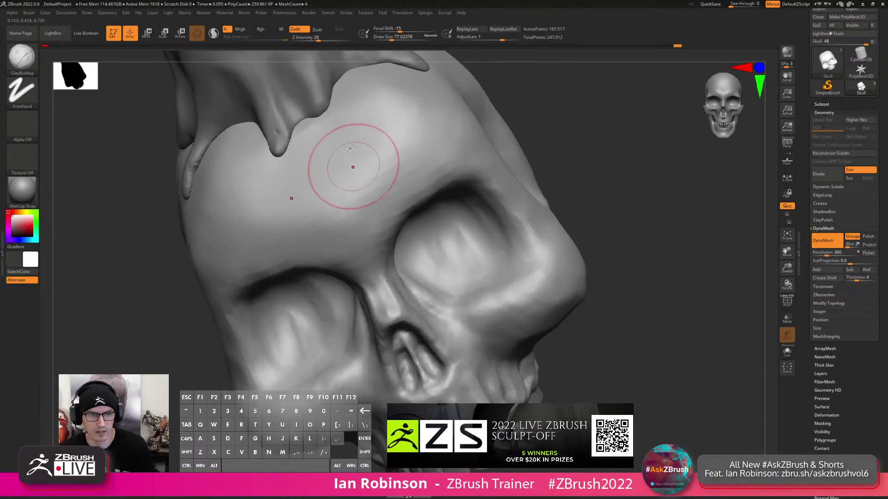
alt+drag(336, 190, 342, 205)
drag(391, 183, 376, 243)
mouse_move(387, 207)
mouse_down()
mouse_move(408, 180)
mouse_move(445, 159)
mouse_up()
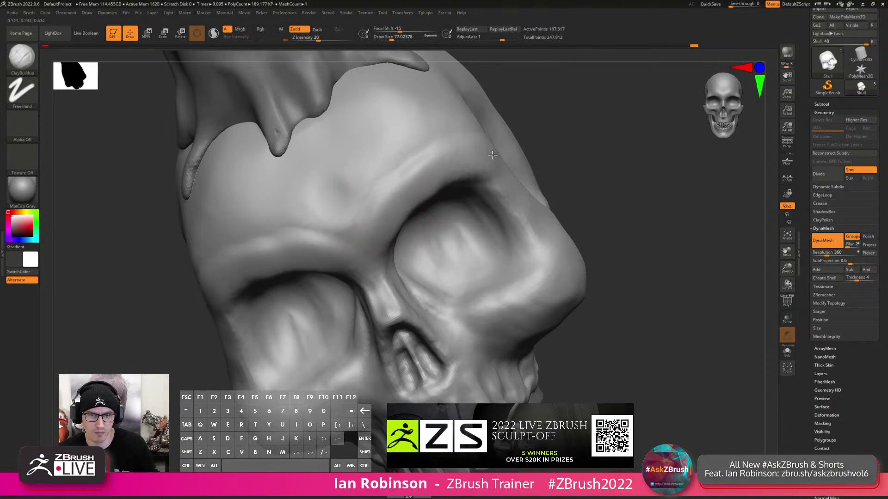
Set the draw size to about 80 and carve the temple beside the outer edge of the eye socket.
right_drag(476, 140, 522, 157)
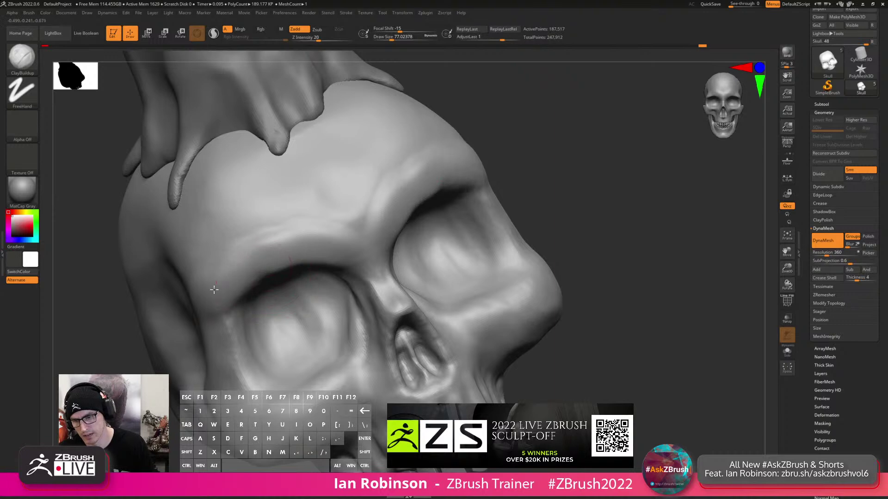
mouse_move(208, 288)
alt+mouse_down()
mouse_move(201, 311)
mouse_move(216, 305)
alt+mouse_up()
alt+right_drag(277, 254, 282, 251)
key(s)
click(238, 307)
right_drag(236, 295, 200, 324)
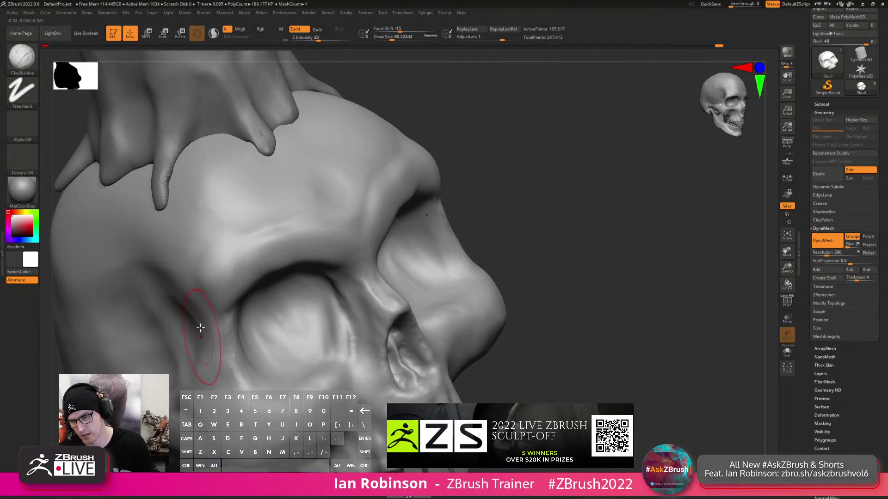
alt+drag(203, 344, 212, 315)
alt+right_drag(218, 303, 255, 283)
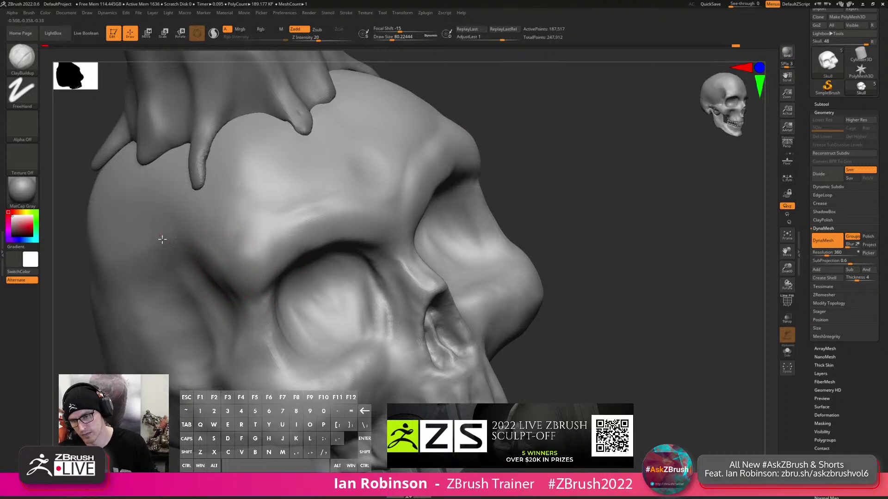
Deepen the temple hollow behind the eye socket and remesh the skull with DynaMesh.
right_drag(238, 257, 367, 168)
mouse_move(366, 169)
mouse_down()
mouse_move(357, 178)
mouse_move(344, 160)
mouse_move(396, 146)
mouse_move(301, 172)
mouse_move(395, 162)
mouse_up()
mouse_move(394, 162)
alt+right_down()
mouse_move(423, 182)
mouse_move(466, 166)
mouse_move(455, 196)
alt+right_up()
right_drag(455, 196, 439, 246)
mouse_move(359, 230)
alt+mouse_down()
mouse_move(402, 212)
mouse_move(396, 235)
alt+mouse_up()
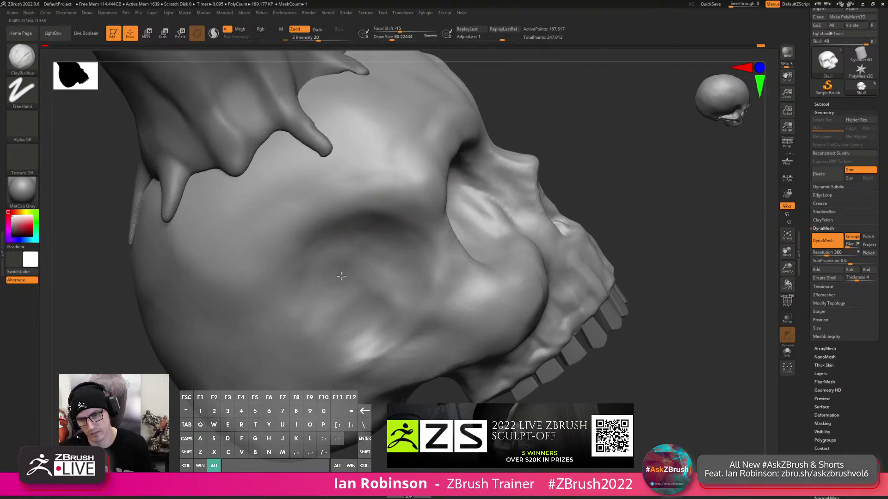
ctrl+drag(638, 204, 622, 185)
Push the outer brow and cheek contour inward from the top view with the Move brush at a draw size of about 167.
alt+right_drag(583, 142, 557, 175)
shift+right_drag(557, 176, 519, 221)
right_drag(417, 201, 461, 200)
key(b)
key(m)
key(v)
key(s)
drag(495, 132, 499, 131)
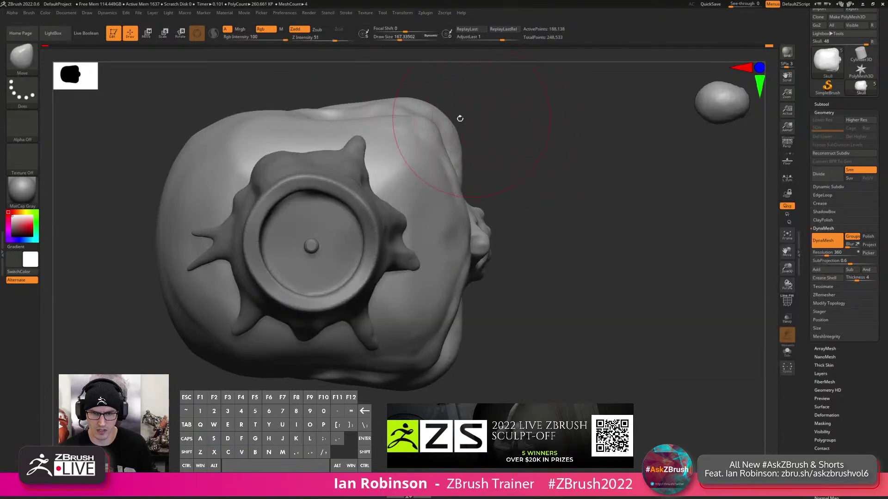
drag(431, 106, 420, 107)
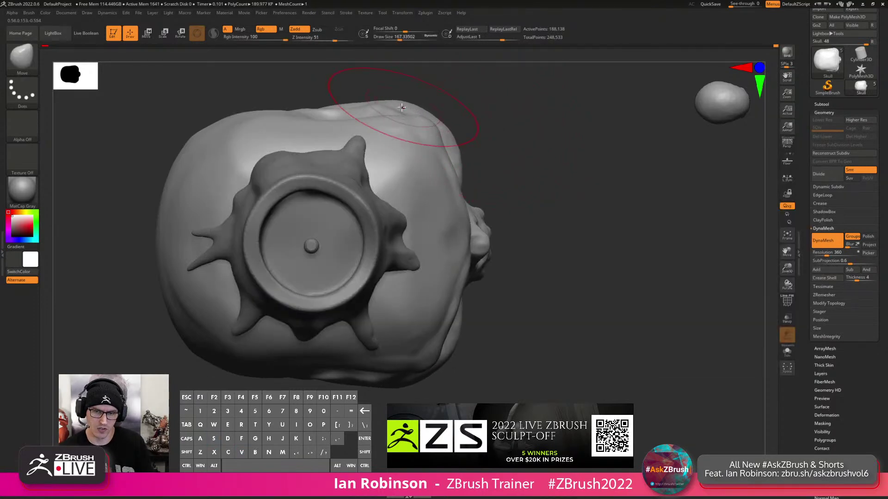
key(s)
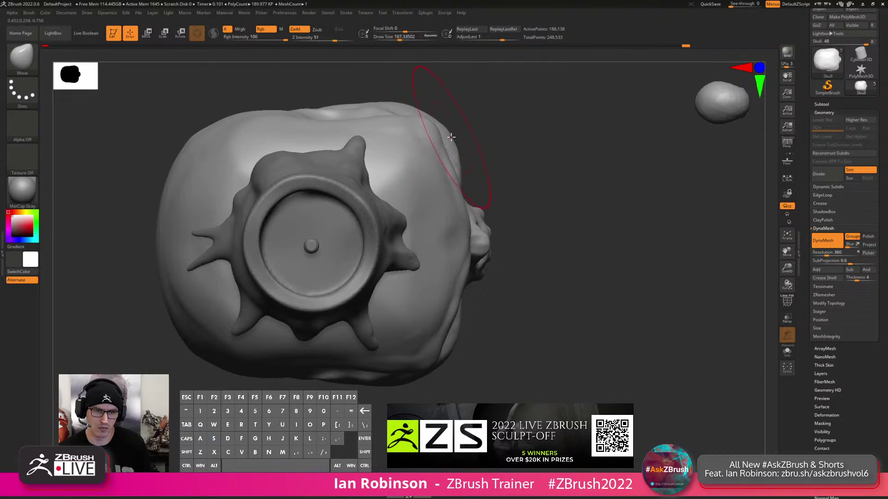
Reshape the outer rim of the eye socket above the temple hollow from the side with the Move brush at about 132.
drag(516, 136, 597, 147)
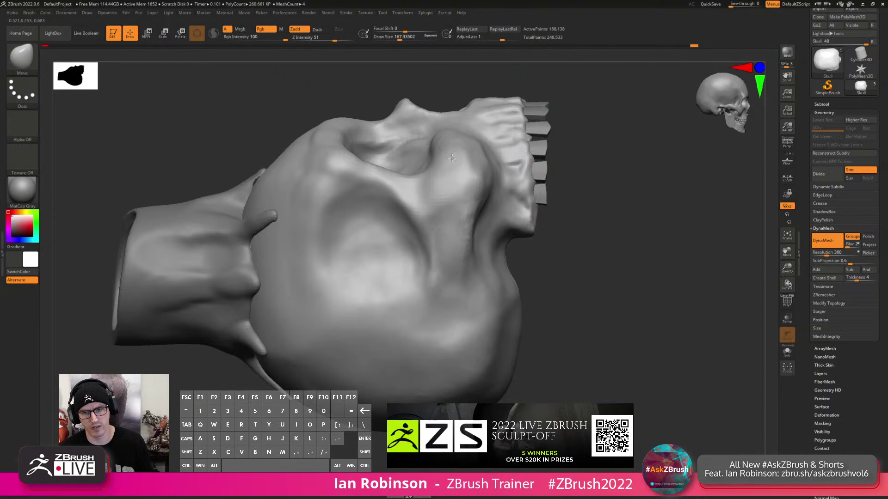
mouse_move(384, 217)
mouse_down()
mouse_move(383, 191)
mouse_move(375, 196)
mouse_move(396, 195)
mouse_up()
key(s)
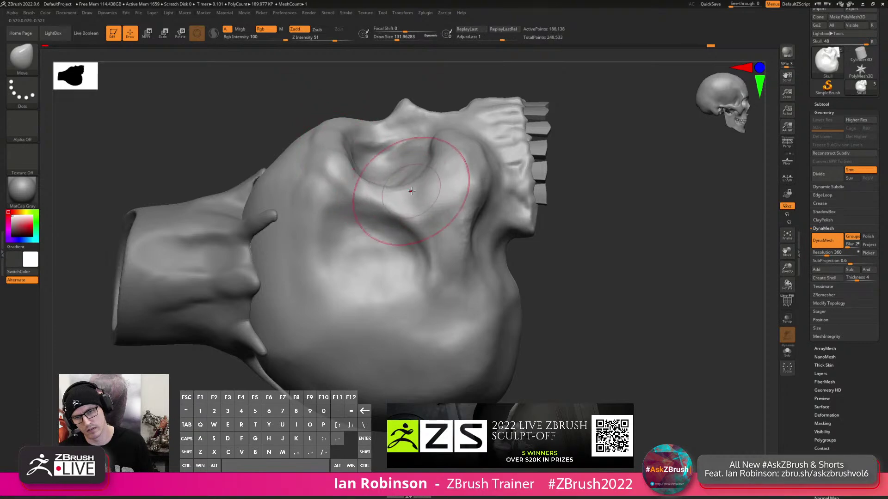
right_drag(453, 198, 447, 217)
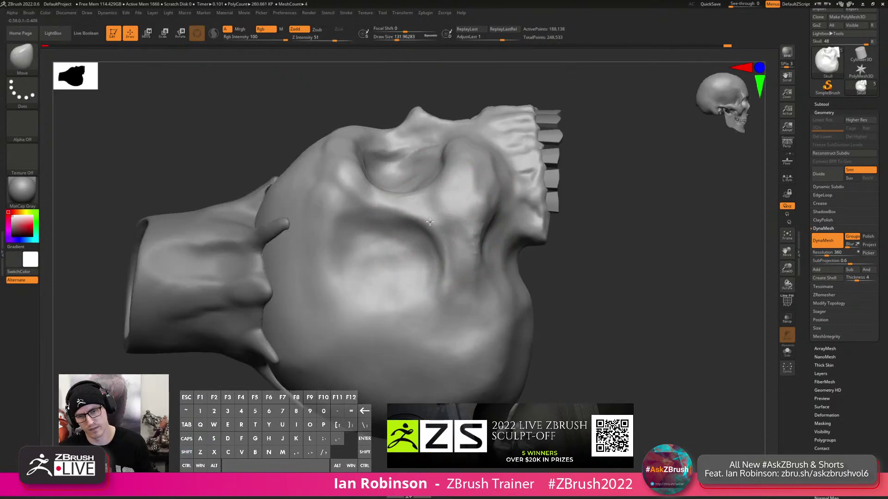
key(s)
Carve along the front edge of the temple hollow with ClayBuildup at a draw size of about 46.
key(b)
key(c)
key(b)
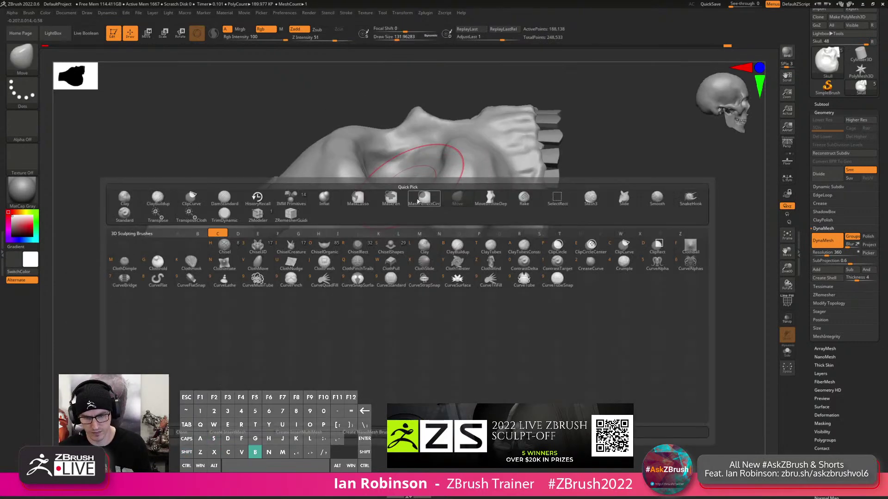
right_drag(403, 222, 428, 229)
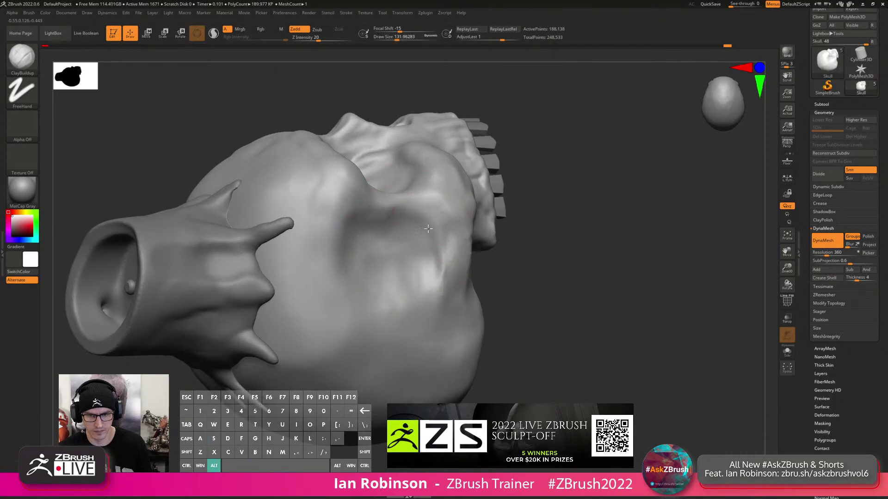
key(s)
drag(434, 233, 424, 234)
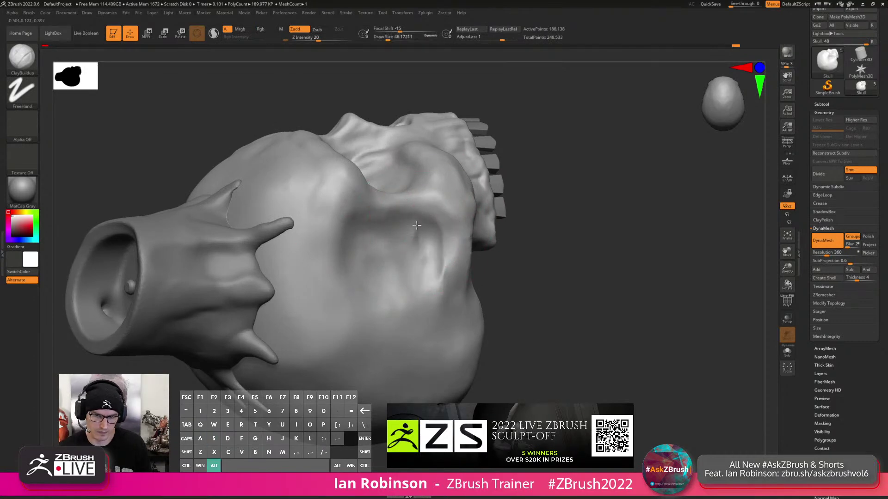
right_drag(419, 264, 409, 242)
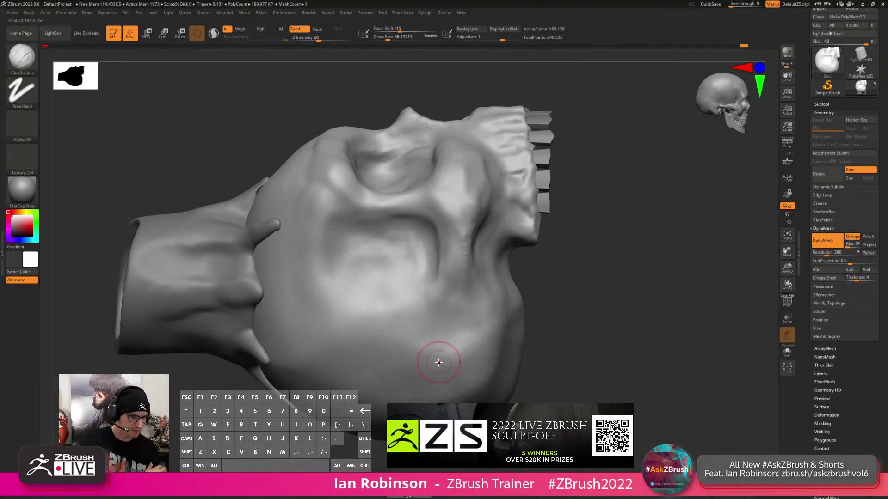
Refine the temple hollow and its transition into the cheekbone with ClayBuildup at draw sizes of about 90 and 68.
alt+right_drag(546, 272, 558, 277)
right_drag(525, 301, 571, 235)
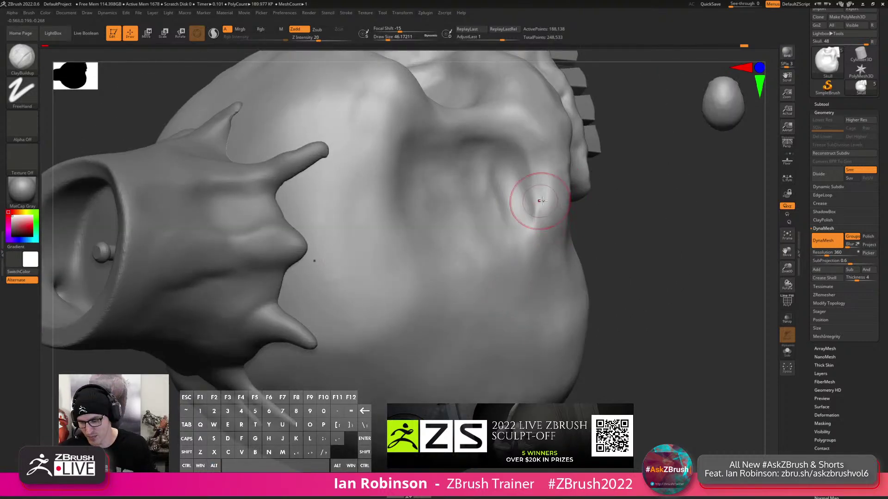
mouse_move(564, 196)
right_down()
mouse_move(535, 227)
mouse_move(476, 244)
mouse_move(485, 269)
right_up()
key(s)
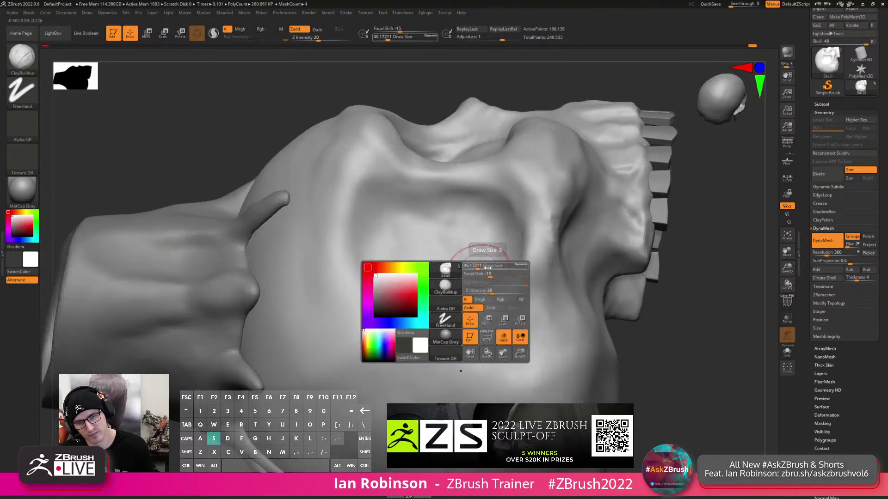
key(s)
mouse_move(477, 244)
mouse_down()
mouse_move(486, 242)
mouse_move(498, 294)
mouse_up()
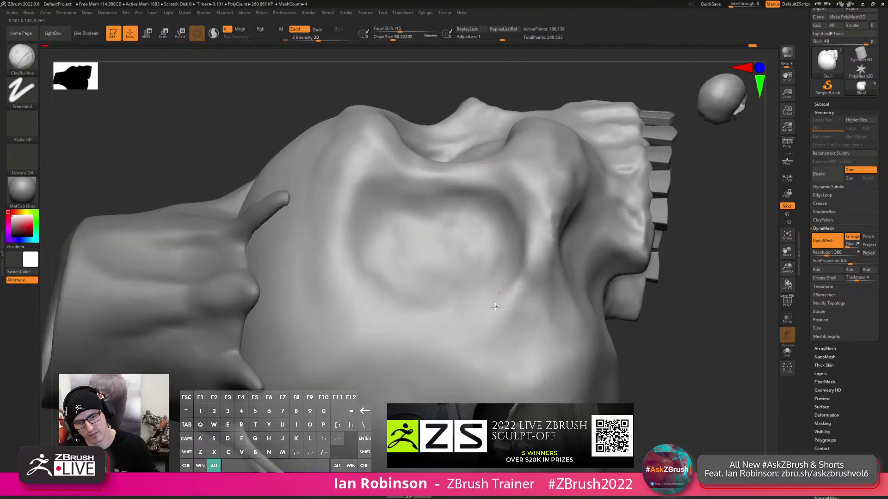
right_drag(507, 271, 523, 284)
drag(523, 284, 525, 266)
mouse_move(526, 266)
right_down()
mouse_move(536, 224)
mouse_move(533, 238)
right_up()
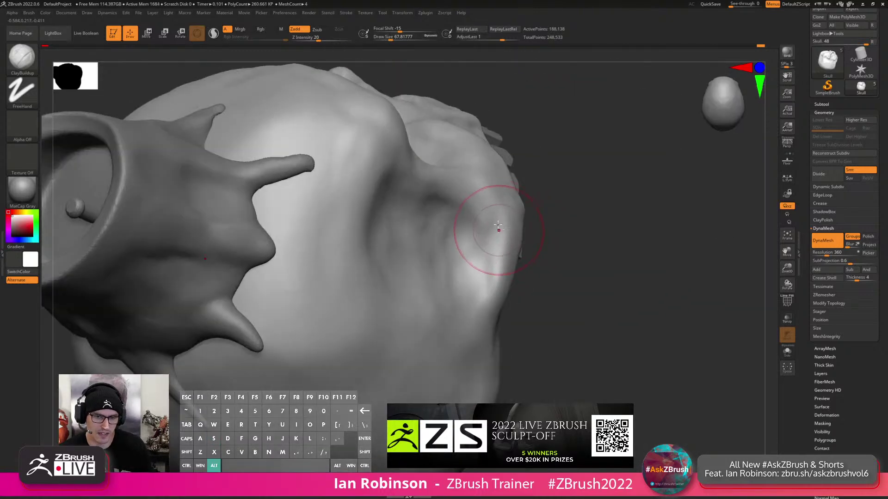
Carve beneath the cheekbone beside the rear of the upper jaw with ClayBuildup.
right_drag(493, 215, 459, 218)
mouse_move(471, 247)
right_down()
mouse_move(466, 234)
mouse_move(508, 257)
mouse_move(515, 226)
mouse_move(504, 235)
right_up()
alt+drag(512, 234, 519, 264)
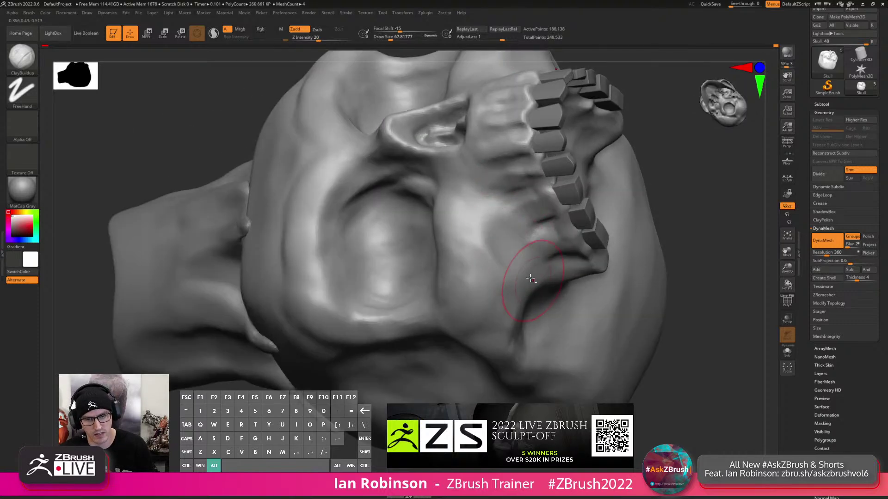
mouse_move(530, 267)
right_down()
mouse_move(519, 258)
mouse_move(534, 246)
mouse_move(527, 319)
right_up()
Adjust the cheekbone's lower edge beside the upper jaw with the Move brush.
key(b)
key(m)
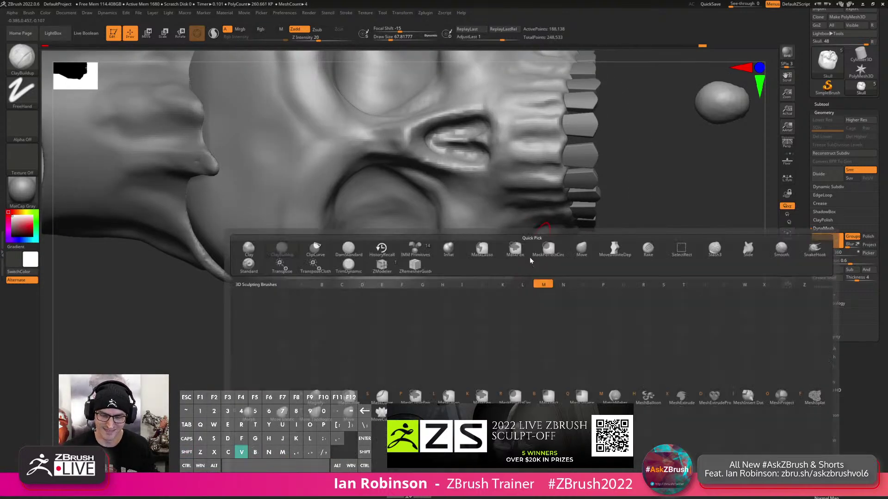
key(v)
right_drag(528, 246, 523, 252)
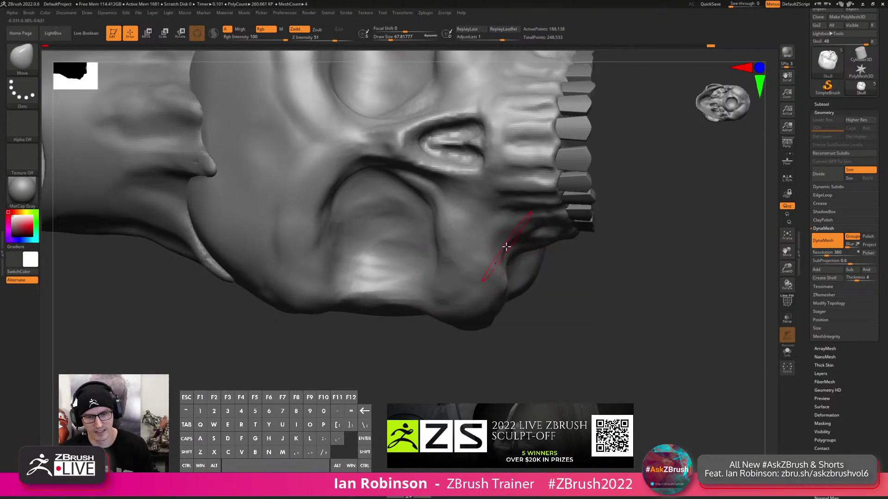
right_drag(533, 250, 502, 191)
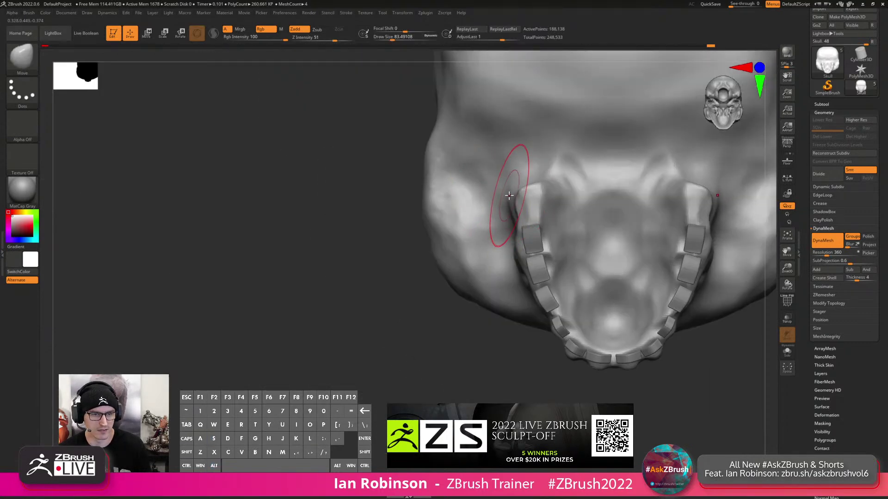
Push the rear gum ridge inward next to the back teeth from below with the Move brush at about 44.
alt+right_drag(535, 268, 509, 245)
key(s)
mouse_move(522, 279)
mouse_down()
mouse_move(527, 295)
mouse_move(514, 291)
mouse_up()
drag(495, 185, 504, 182)
drag(501, 228, 512, 226)
key(s)
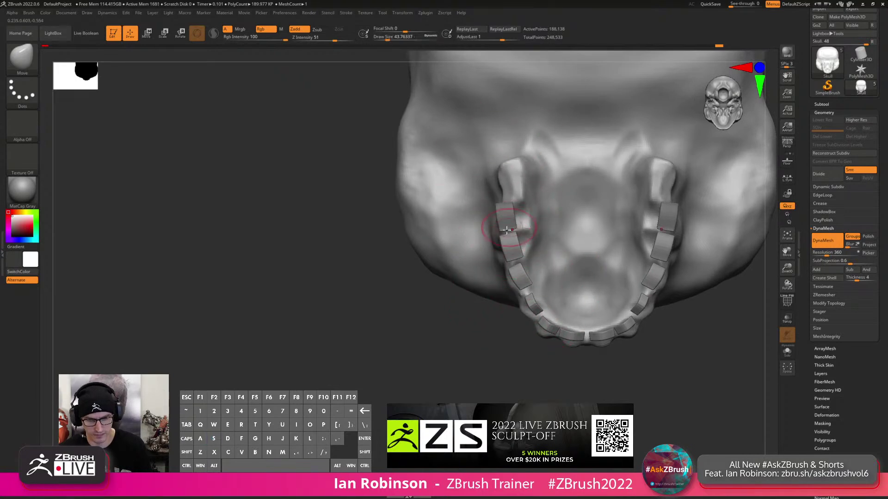
key(s)
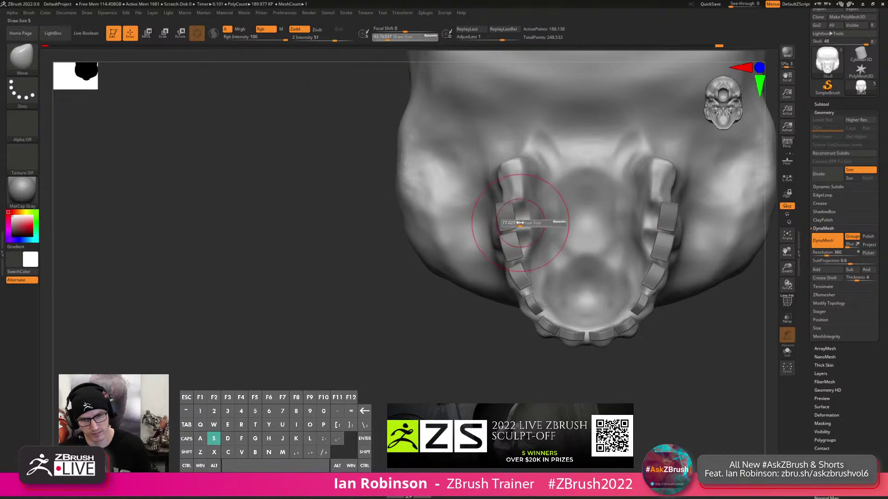
Show the polyframe, select the teeth subtool, and move the rearmost tooth pair inward along X over the gum.
key(shift+f)
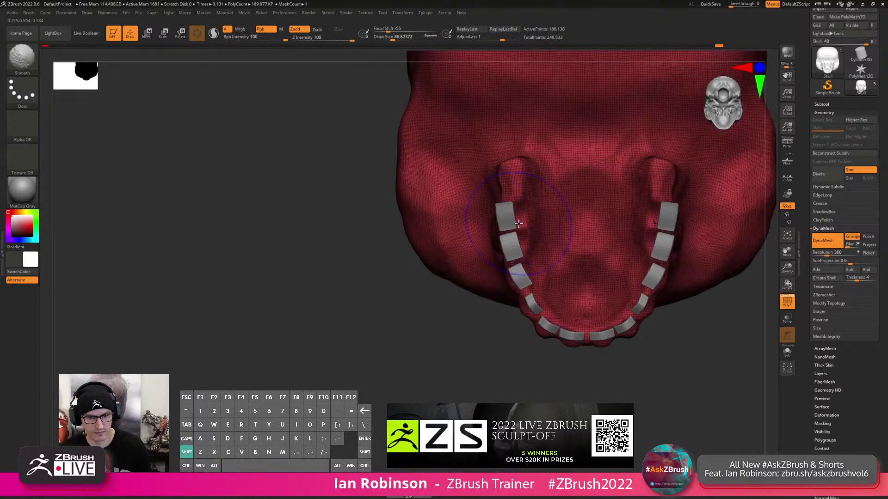
alt+click(503, 226)
key(w)
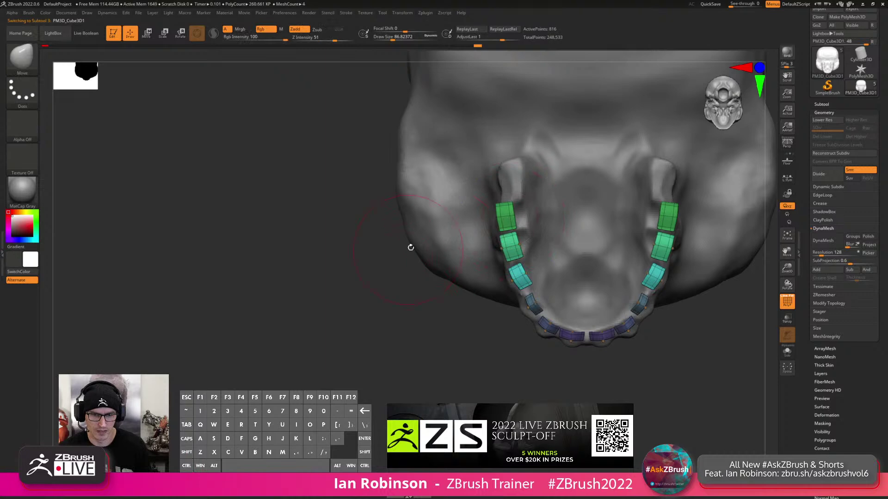
ctrl+shift+click(508, 215)
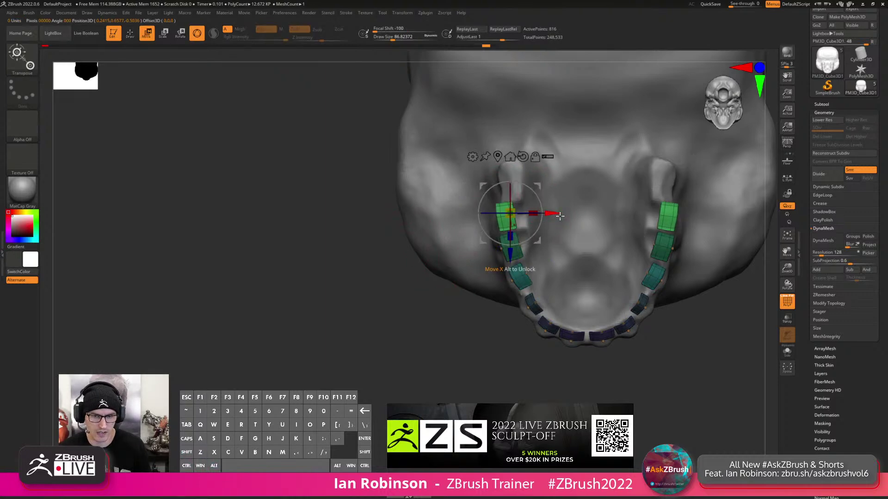
drag(548, 215, 560, 214)
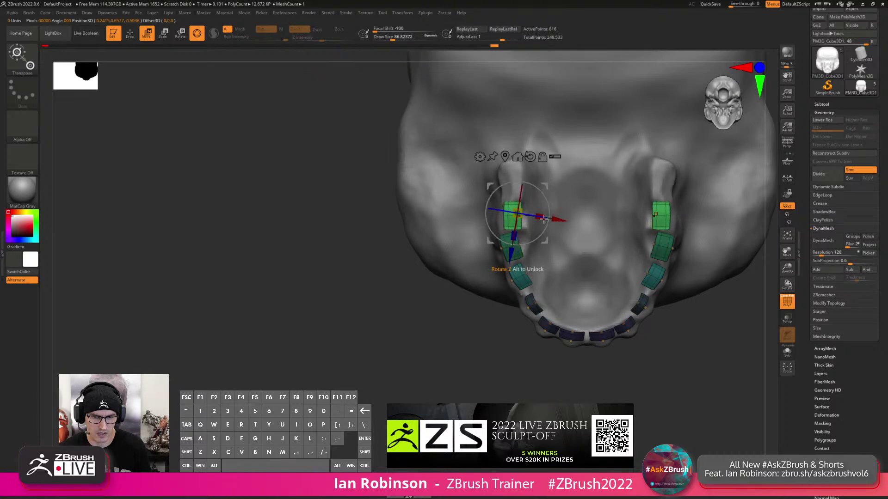
Reset the gizmo's orientation on the rearmost tooth pair and fine-tune the pair's sideways position on the gum.
alt+click(531, 164)
alt+click(516, 210)
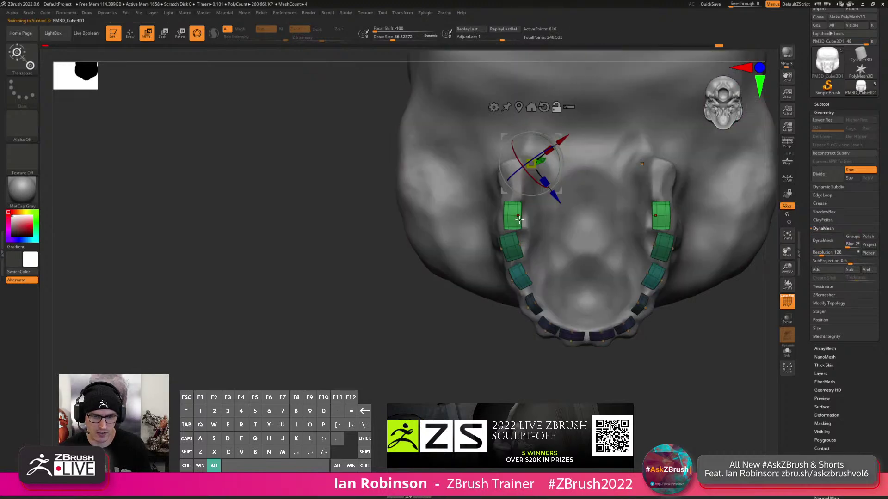
click(544, 107)
alt+click(513, 217)
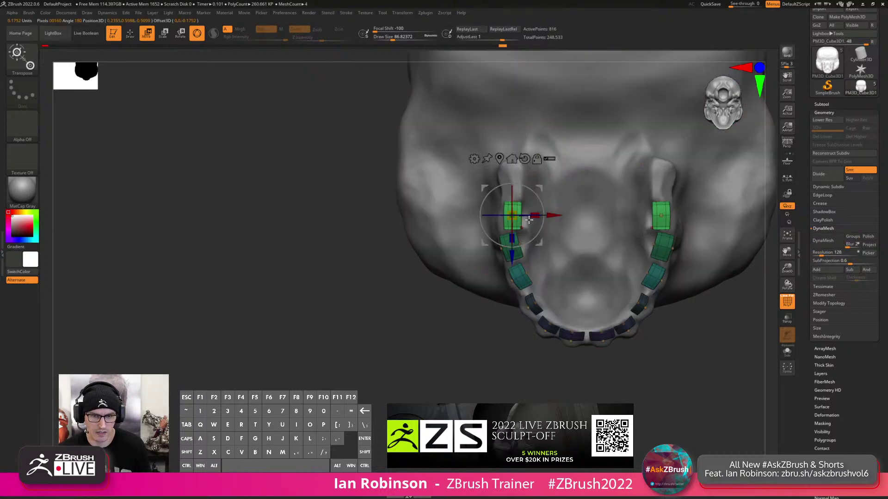
drag(534, 218, 538, 216)
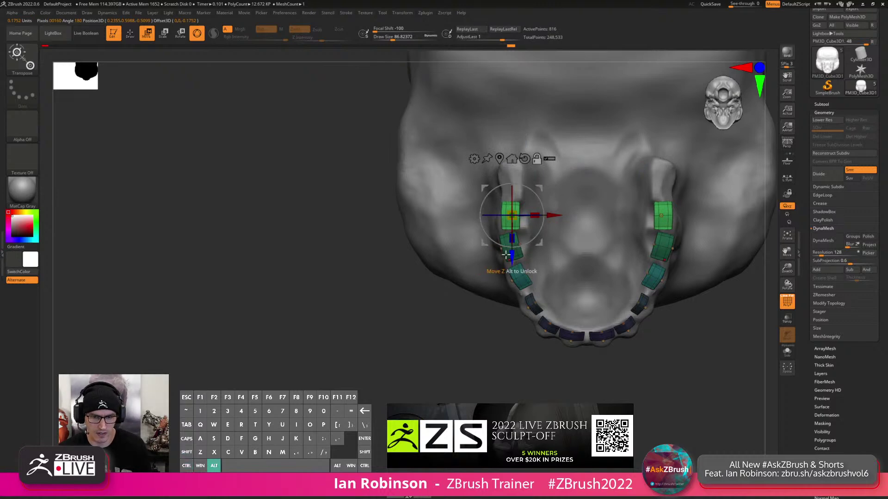
Rotate the second tooth pair from the back about 8 degrees to follow the gum, and clear the mask.
alt+click(505, 261)
alt+click(659, 245)
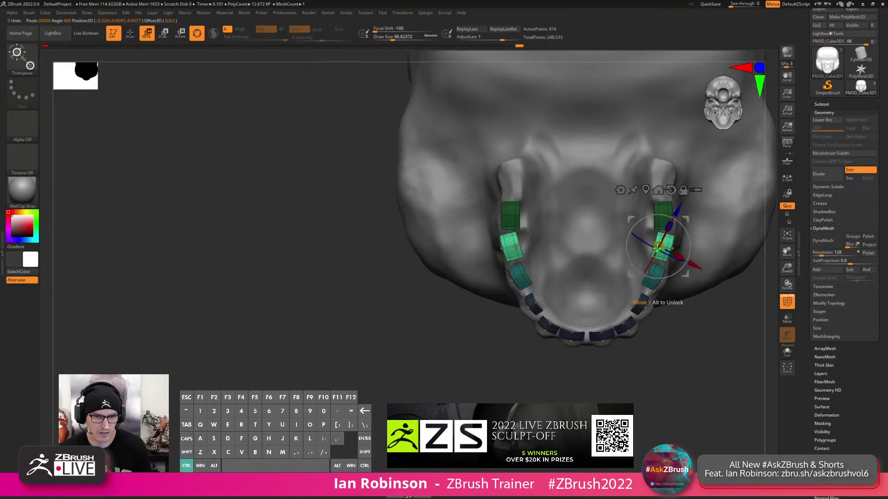
drag(693, 245, 690, 226)
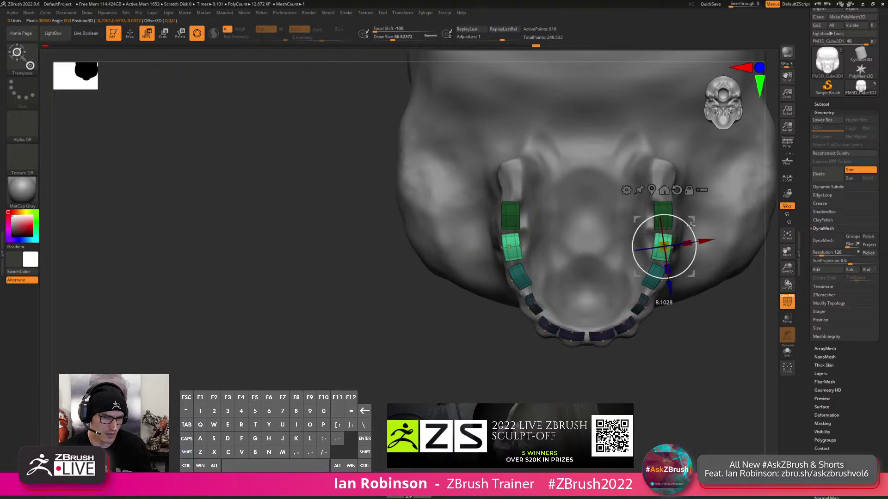
drag(692, 275, 692, 273)
key(q)
ctrl+drag(678, 316, 689, 359)
Shift the fourth tooth pair from the back outward so it follows the gum's curve.
mouse_move(690, 364)
alt+mouse_down()
mouse_move(614, 341)
mouse_move(634, 379)
alt+mouse_up()
alt+drag(560, 334, 561, 298)
ctrl+shift+click(561, 298)
key(w)
ctrl+click(559, 291)
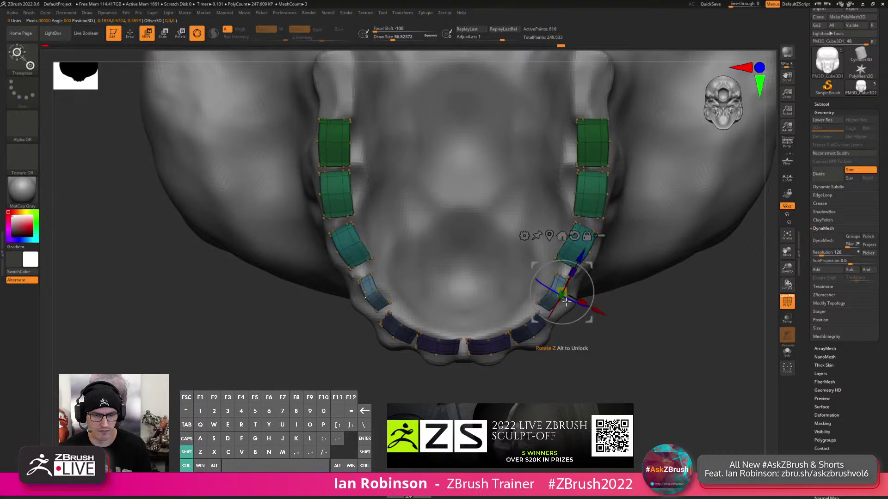
alt+click(574, 237)
drag(590, 320, 593, 318)
drag(570, 284, 571, 285)
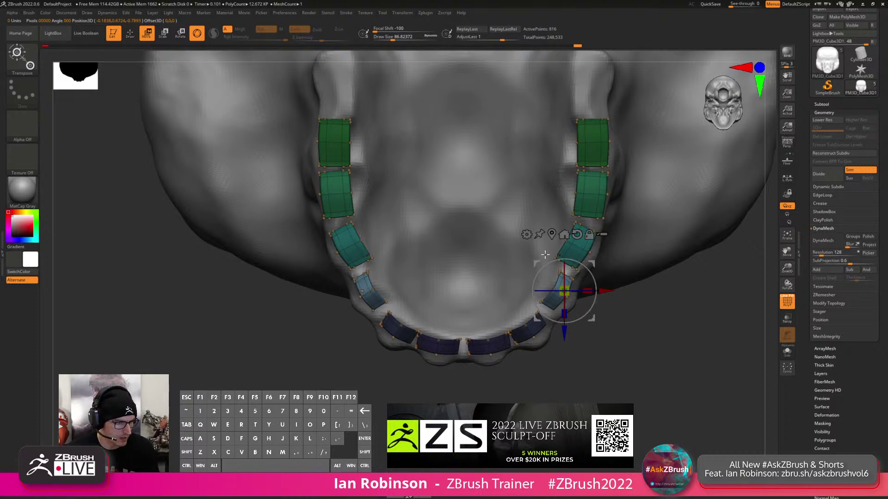
key(q)
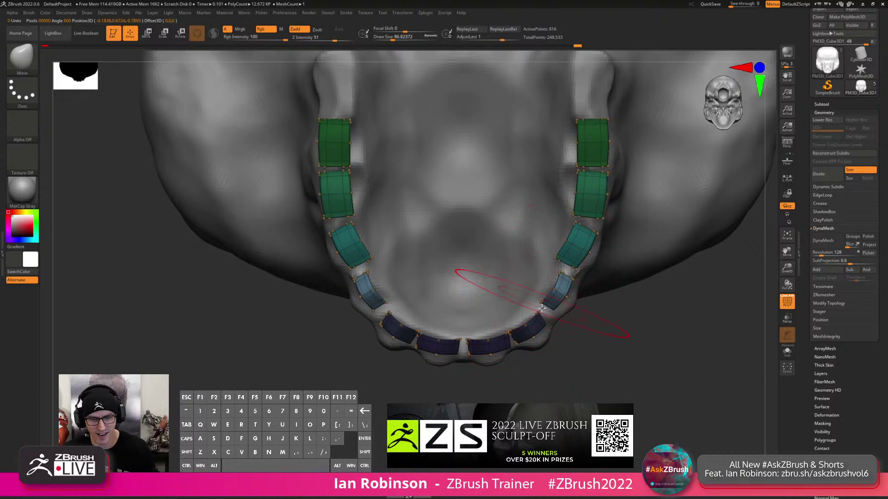
Reposition the fifth tooth pair from the back, beside the front teeth, and clear the mask.
key(w)
click(530, 332)
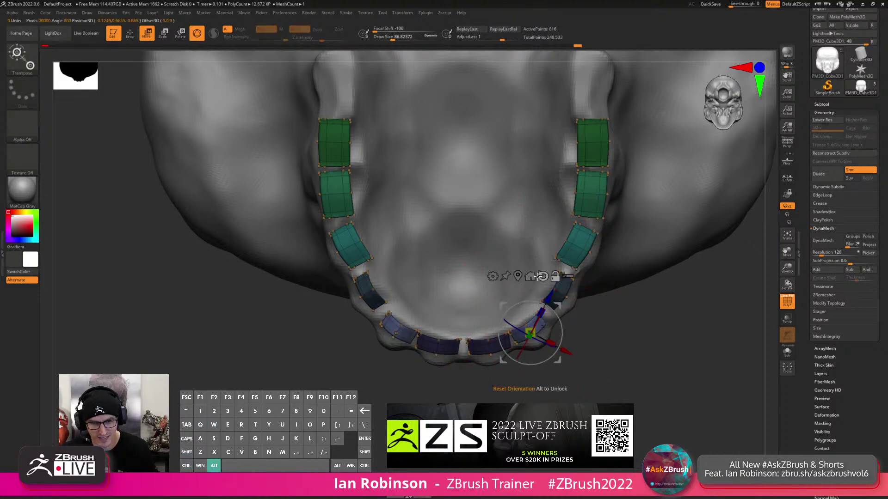
drag(558, 306, 564, 285)
key(q)
mouse_move(564, 285)
right_down()
mouse_move(603, 369)
mouse_move(573, 323)
mouse_move(583, 356)
mouse_move(576, 300)
mouse_move(601, 307)
right_up()
alt+right_drag(481, 305, 447, 273)
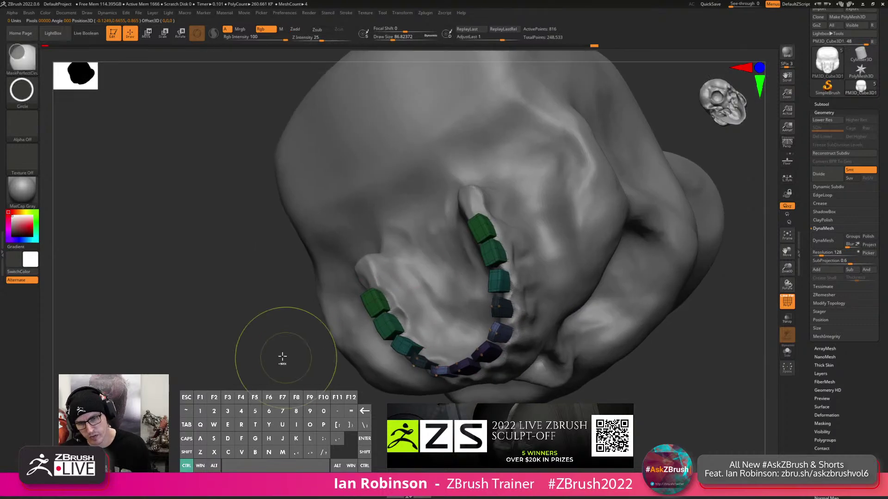
ctrl+drag(287, 359, 299, 370)
Select the skull subtool and adjust the gum beside the rear teeth with the Move brush at about 65.
alt+click(401, 301)
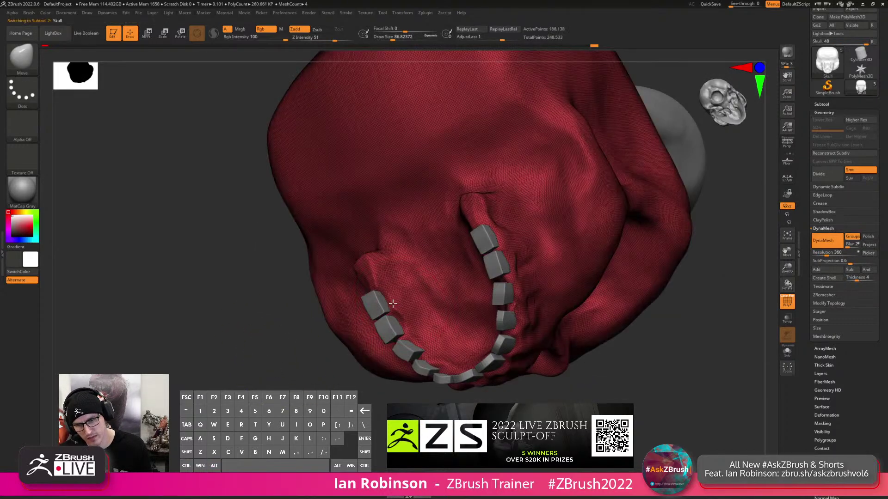
mouse_move(428, 287)
right_down()
mouse_move(460, 274)
mouse_move(485, 276)
right_up()
key(s)
click(400, 275)
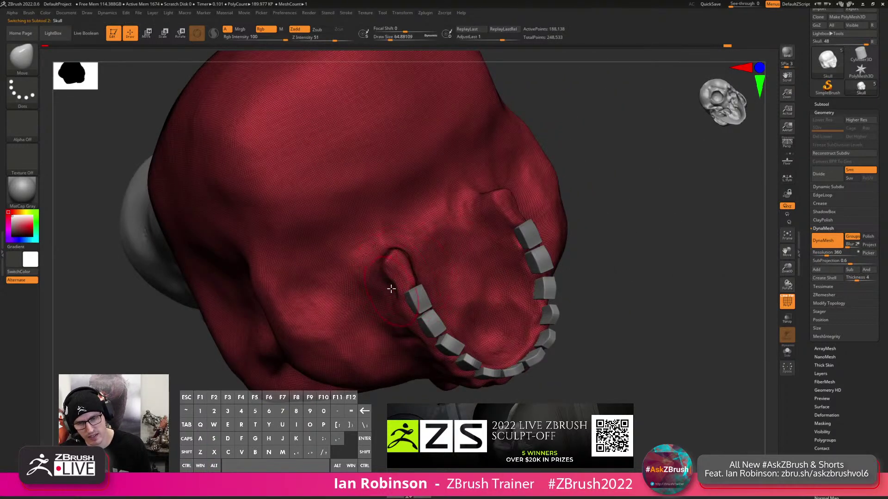
right_drag(390, 292, 416, 247)
Rework the rear end of the upper jaw with ClayBuildup at about 54, hide the polyframe, and update the skull's DynaMesh.
key(b)
key(c)
key(b)
key(s)
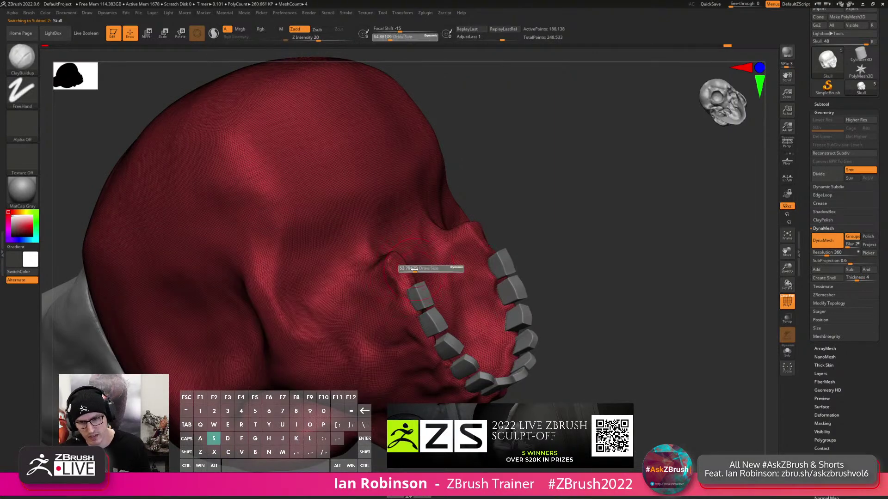
key(shift+f)
right_drag(412, 293, 416, 266)
ctrl+drag(483, 242, 499, 259)
right_drag(433, 318, 404, 287)
right_drag(392, 254, 391, 313)
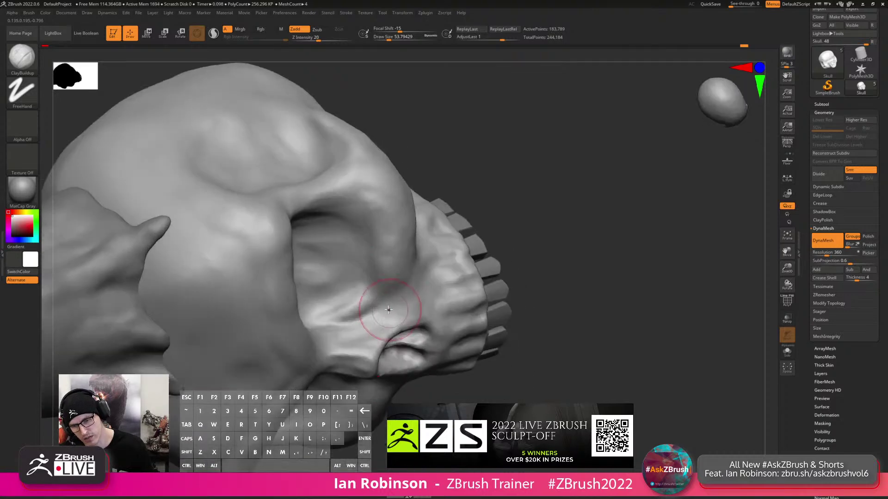
Refine the outer cheekbone and its transition toward the upper jaw with ClayBuildup at about 116.
mouse_move(371, 264)
right_down()
mouse_move(382, 227)
mouse_move(376, 196)
mouse_move(422, 202)
right_up()
key(s)
mouse_move(411, 240)
mouse_down()
mouse_move(419, 239)
mouse_move(410, 265)
mouse_up()
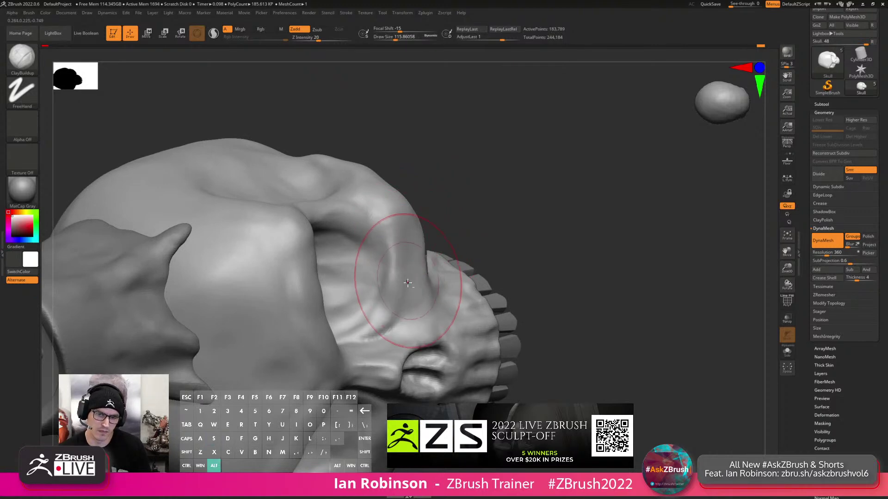
right_drag(430, 238, 416, 243)
key(s)
drag(428, 248, 425, 264)
alt+drag(444, 233, 439, 254)
key(s)
drag(458, 219, 456, 220)
Refine the outer brow and the forehead above the eye socket with ClayBuildup at about 120.
mouse_move(439, 235)
right_down()
mouse_move(451, 240)
mouse_move(466, 188)
mouse_move(485, 199)
mouse_move(502, 186)
mouse_move(493, 162)
mouse_move(541, 134)
mouse_move(499, 316)
mouse_move(533, 196)
mouse_move(487, 273)
mouse_move(546, 158)
mouse_move(462, 240)
mouse_move(498, 276)
mouse_move(466, 262)
mouse_move(464, 301)
right_up()
key(s)
drag(458, 284, 464, 285)
right_drag(463, 286, 443, 279)
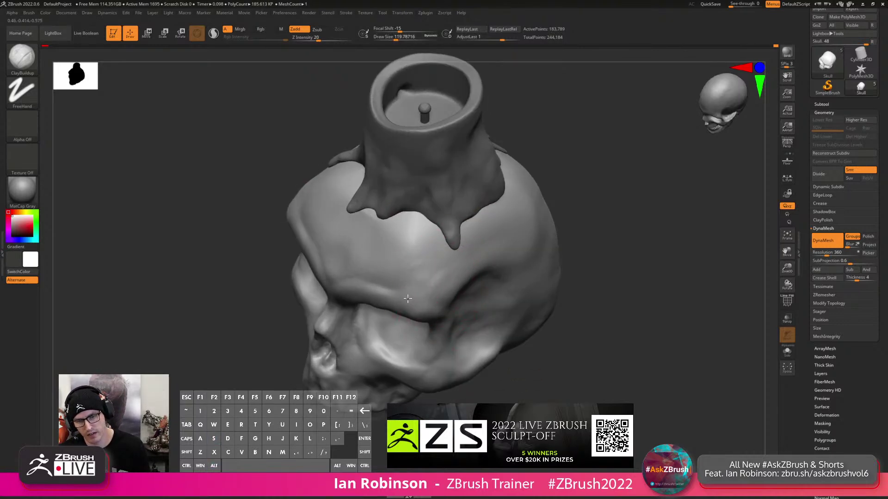
Isolate the skull in Solo mode so the wax and teeth are hidden.
right_drag(366, 290, 422, 254)
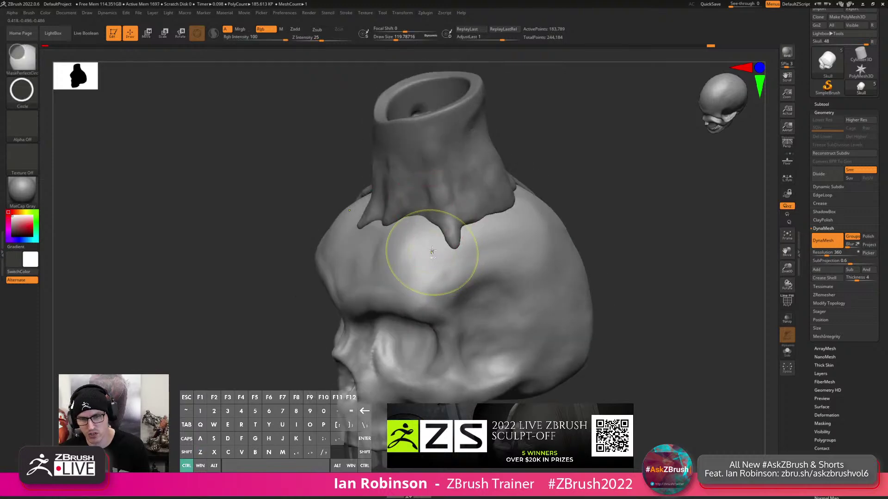
click(788, 351)
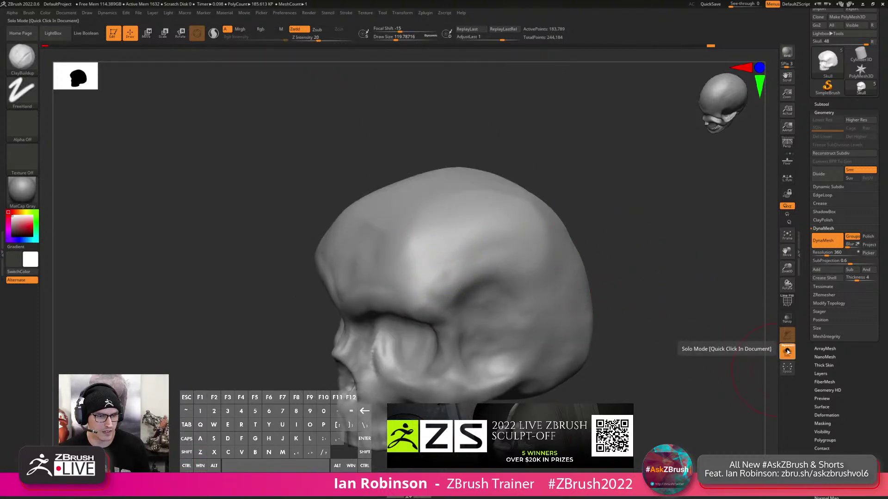
click(787, 352)
click(788, 351)
click(787, 352)
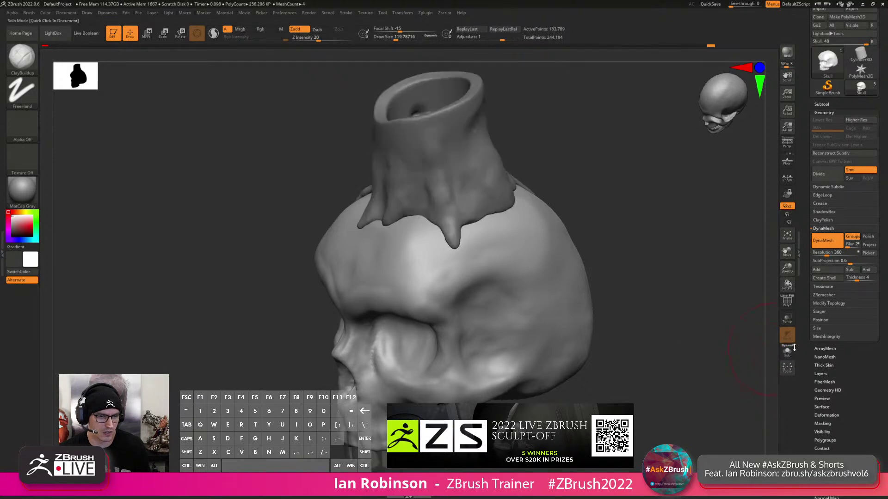
click(788, 351)
Reshape the contours of the forehead and the side of the cranium with the Move brush at a large draw size.
right_drag(476, 279, 562, 280)
key(s)
drag(480, 271, 489, 272)
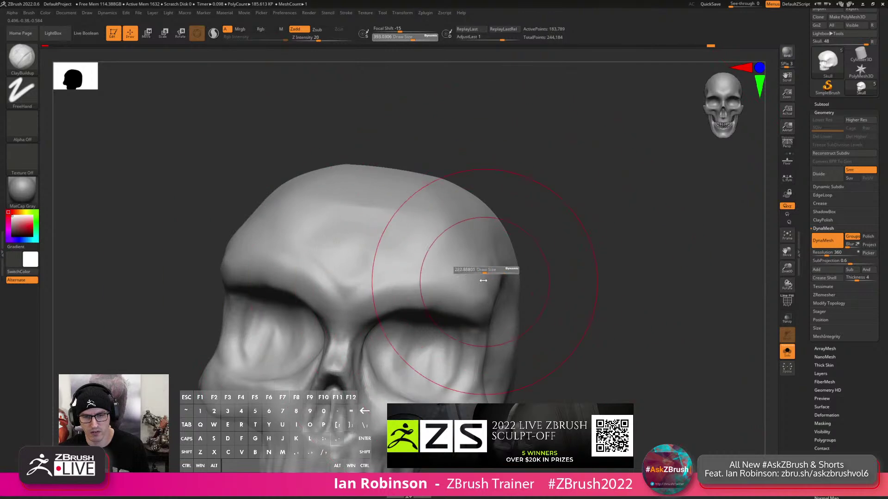
ctrl+right_drag(483, 279, 485, 246)
mouse_move(518, 278)
right_down()
mouse_move(472, 285)
mouse_move(455, 278)
mouse_move(511, 313)
right_up()
key(b)
key(m)
key(v)
key(s)
drag(498, 293, 492, 293)
right_drag(505, 289, 493, 292)
drag(493, 292, 499, 282)
right_drag(511, 280, 458, 276)
drag(430, 264, 420, 269)
right_drag(420, 270, 430, 232)
key(s)
drag(481, 265, 478, 265)
mouse_move(478, 265)
right_down()
mouse_move(514, 246)
mouse_move(475, 220)
mouse_move(504, 246)
right_up()
key(])
Even out the crown, back and side of the cranium with TrimDynamic at about 228.
mouse_move(476, 188)
right_down()
mouse_move(494, 212)
mouse_move(446, 168)
mouse_move(462, 139)
mouse_move(470, 169)
mouse_move(428, 127)
mouse_move(496, 138)
mouse_move(496, 152)
right_up()
key(b)
key(t)
key(d)
mouse_move(493, 193)
mouse_down()
mouse_move(442, 245)
mouse_move(471, 200)
mouse_up()
right_drag(473, 204, 412, 225)
drag(462, 314, 470, 298)
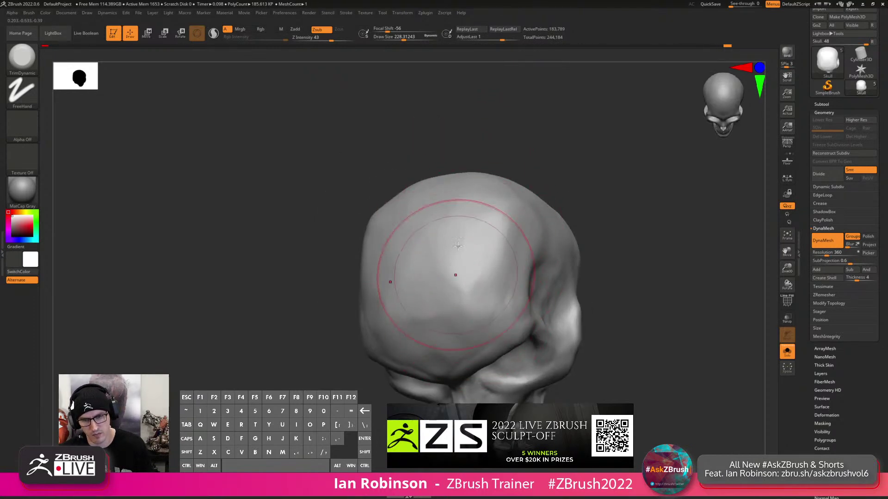
right_drag(542, 206, 467, 271)
alt+right_drag(467, 270, 482, 252)
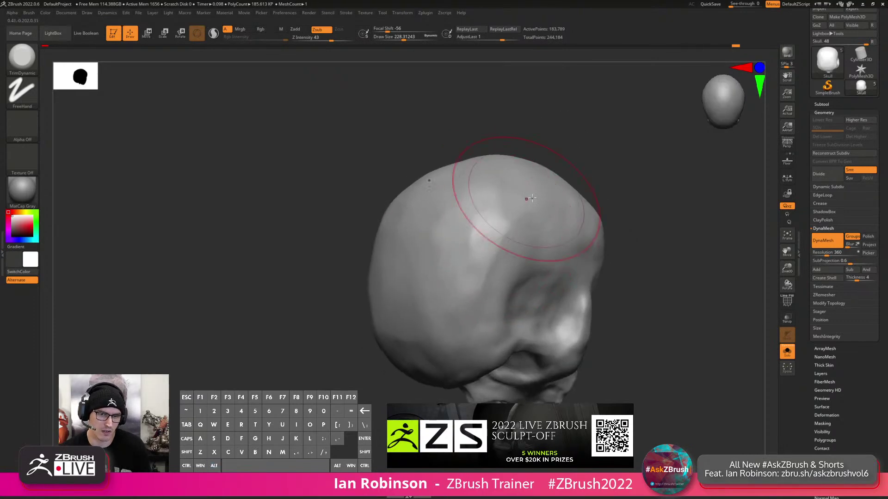
Plane the forehead and the area above the temple with TrimDynamic at draw sizes of about 228 and 182.
mouse_move(436, 268)
right_down()
mouse_move(684, 151)
mouse_move(679, 188)
right_up()
right_drag(632, 218, 625, 228)
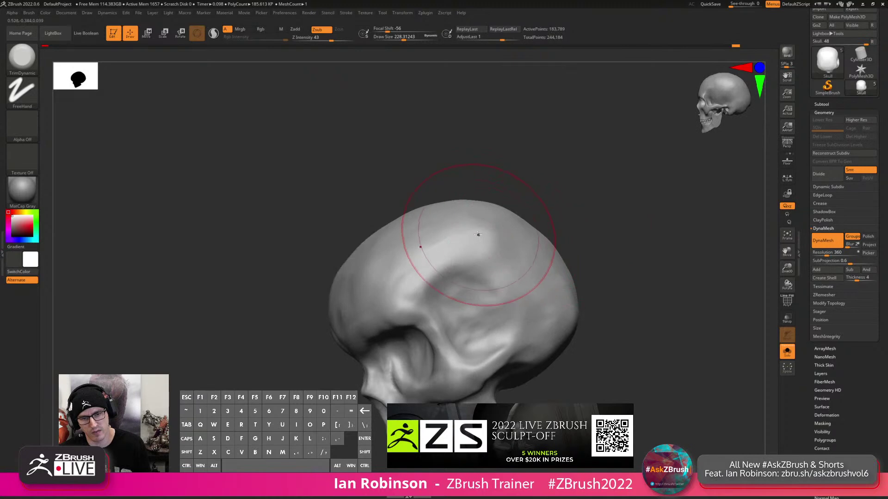
right_drag(463, 236, 365, 254)
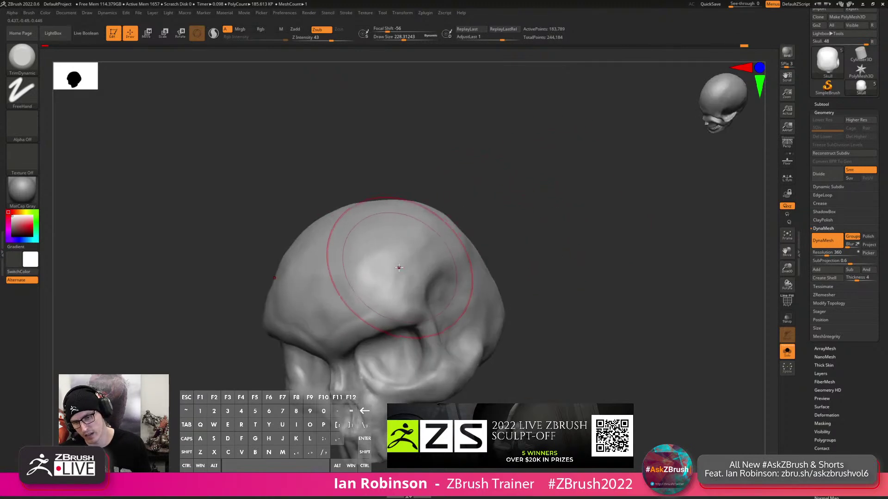
drag(541, 116, 623, 101)
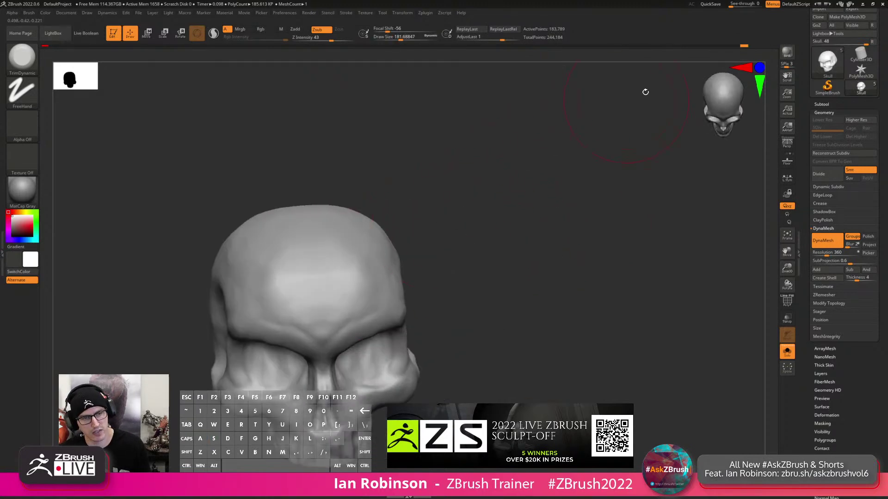
mouse_move(545, 191)
right_down()
mouse_move(519, 182)
mouse_move(398, 215)
mouse_move(398, 284)
mouse_move(371, 204)
mouse_move(396, 212)
mouse_move(403, 190)
mouse_move(424, 217)
right_up()
Turn off Solo mode and set up the Move brush at about 136 to adjust the complete candle skull.
key(b)
key(m)
key(v)
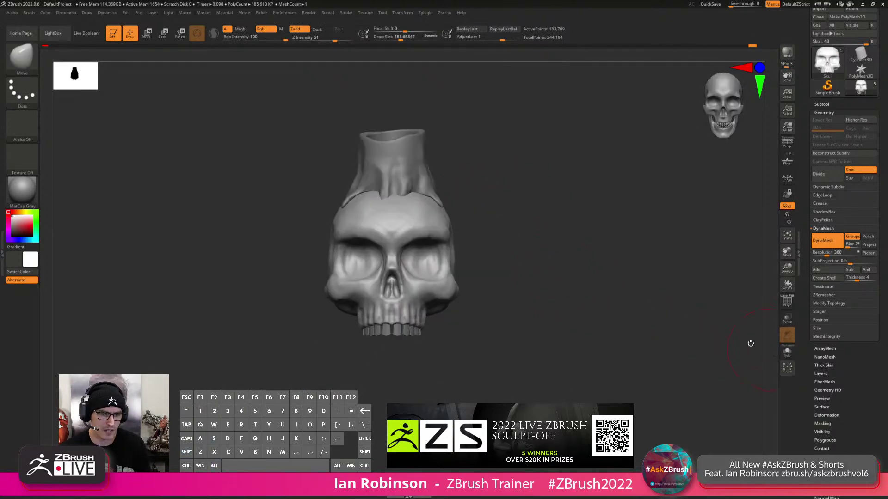
mouse_move(634, 235)
right_down()
mouse_move(623, 216)
mouse_move(626, 272)
mouse_move(511, 247)
right_up()
key(s)
drag(504, 238, 495, 238)
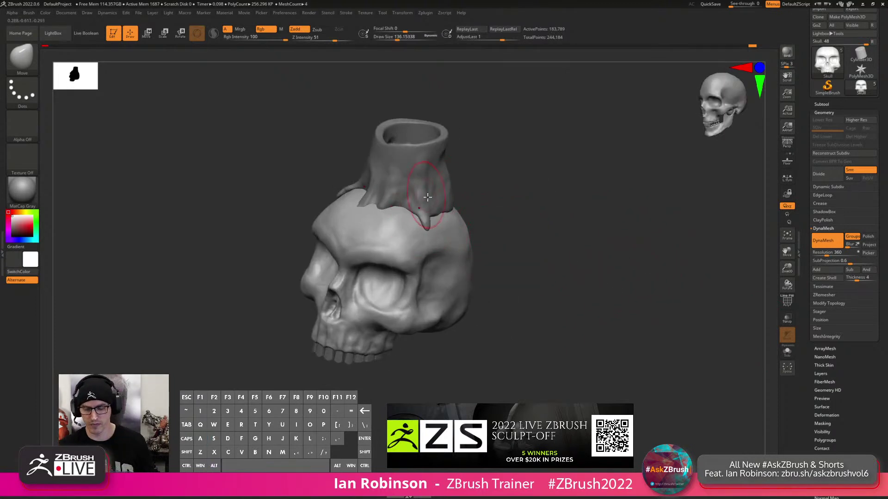
Place canvas snapshots of the candle skull from three-quarter, front and side angles, with the back view beside them.
right_drag(508, 196, 532, 215)
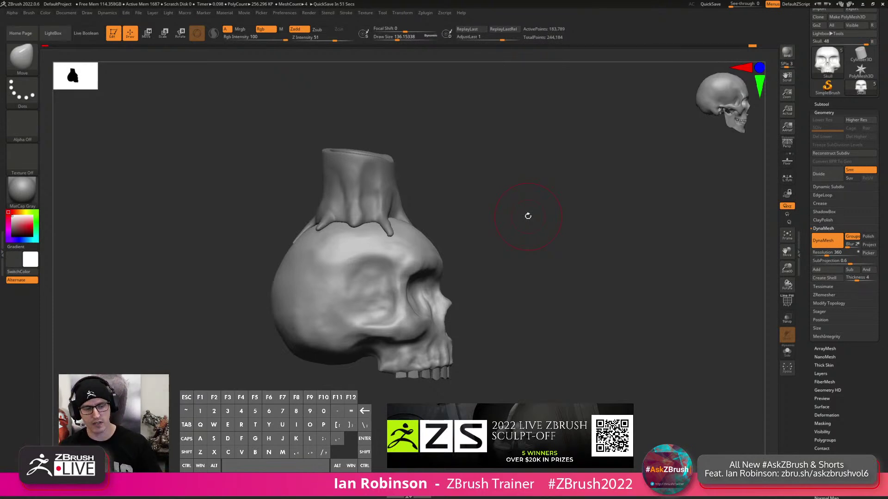
mouse_move(529, 207)
mouse_down()
mouse_move(537, 208)
mouse_move(445, 185)
mouse_move(452, 193)
mouse_move(432, 186)
mouse_move(428, 199)
mouse_move(564, 137)
mouse_move(588, 156)
mouse_move(583, 162)
mouse_move(686, 160)
mouse_move(630, 329)
mouse_move(592, 359)
mouse_move(566, 357)
mouse_up()
key(shift+s)
key(shift+s)
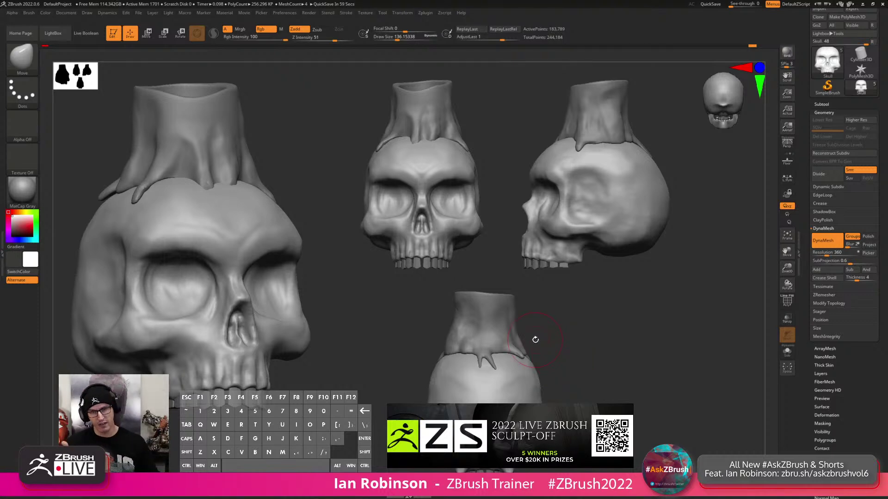
Switch to the 2022 ZBrush Summit page in Chrome and view the Live ZBrush Sculpt-Off contest rules.
key(alt+Tab)
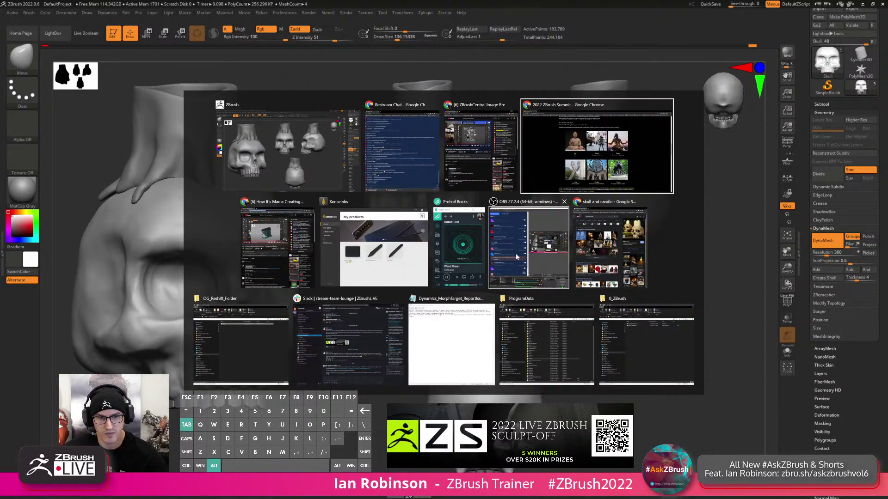
scroll(491, 231, up, 15)
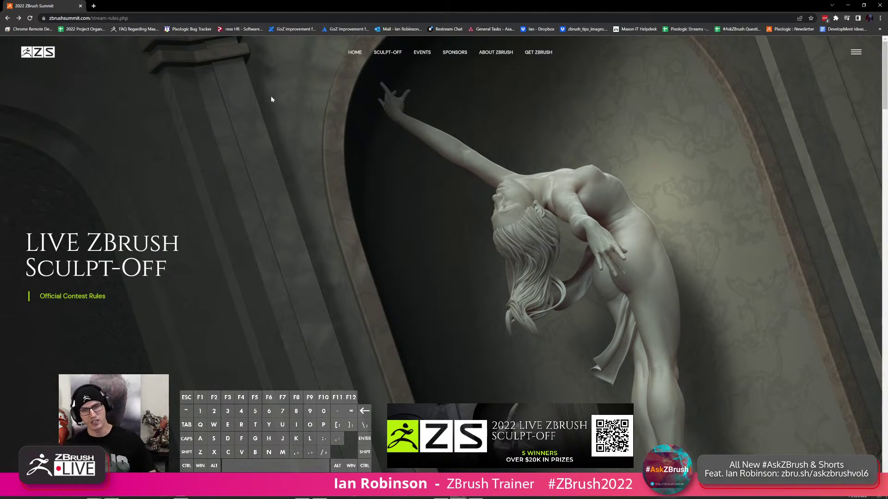
click(124, 18)
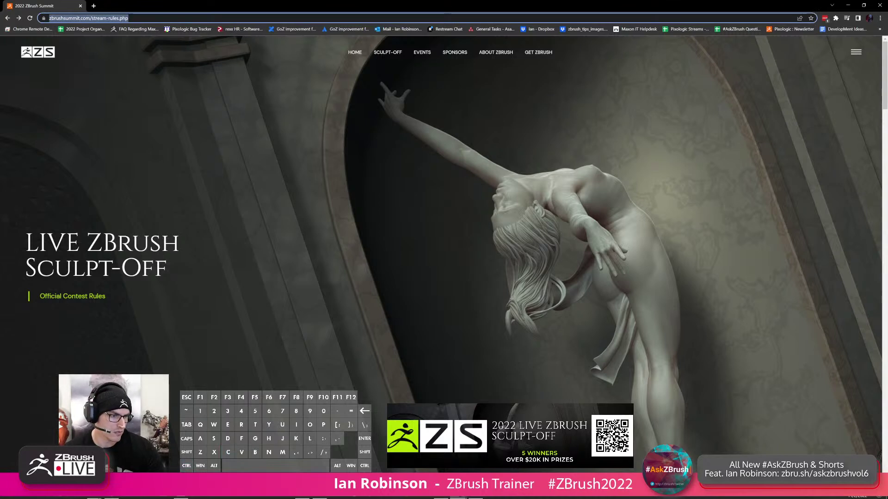
key(alt+Tab)
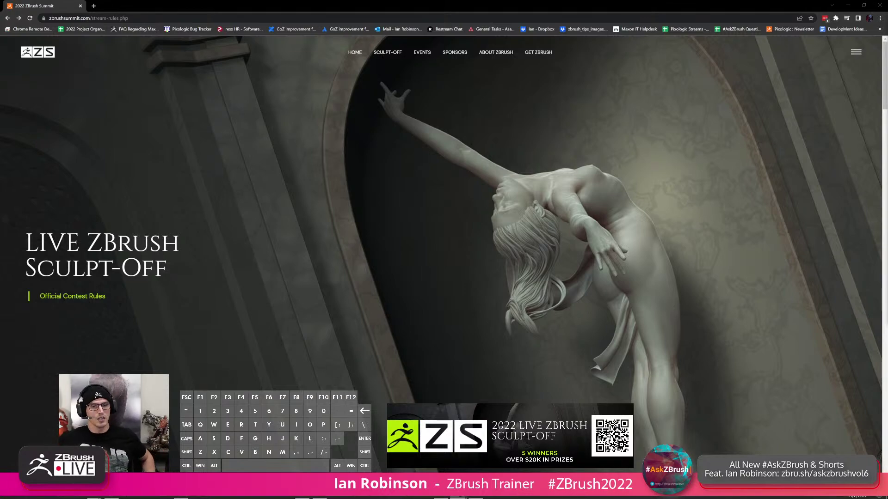
scroll(467, 251, down, 15)
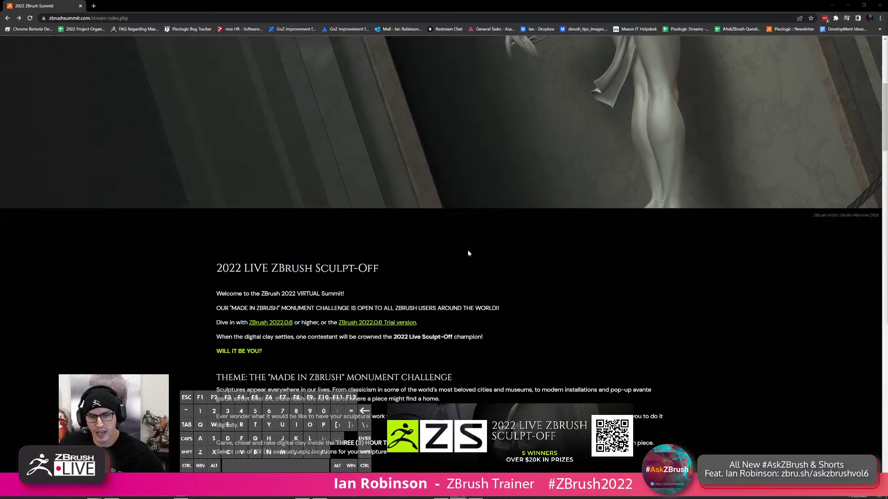